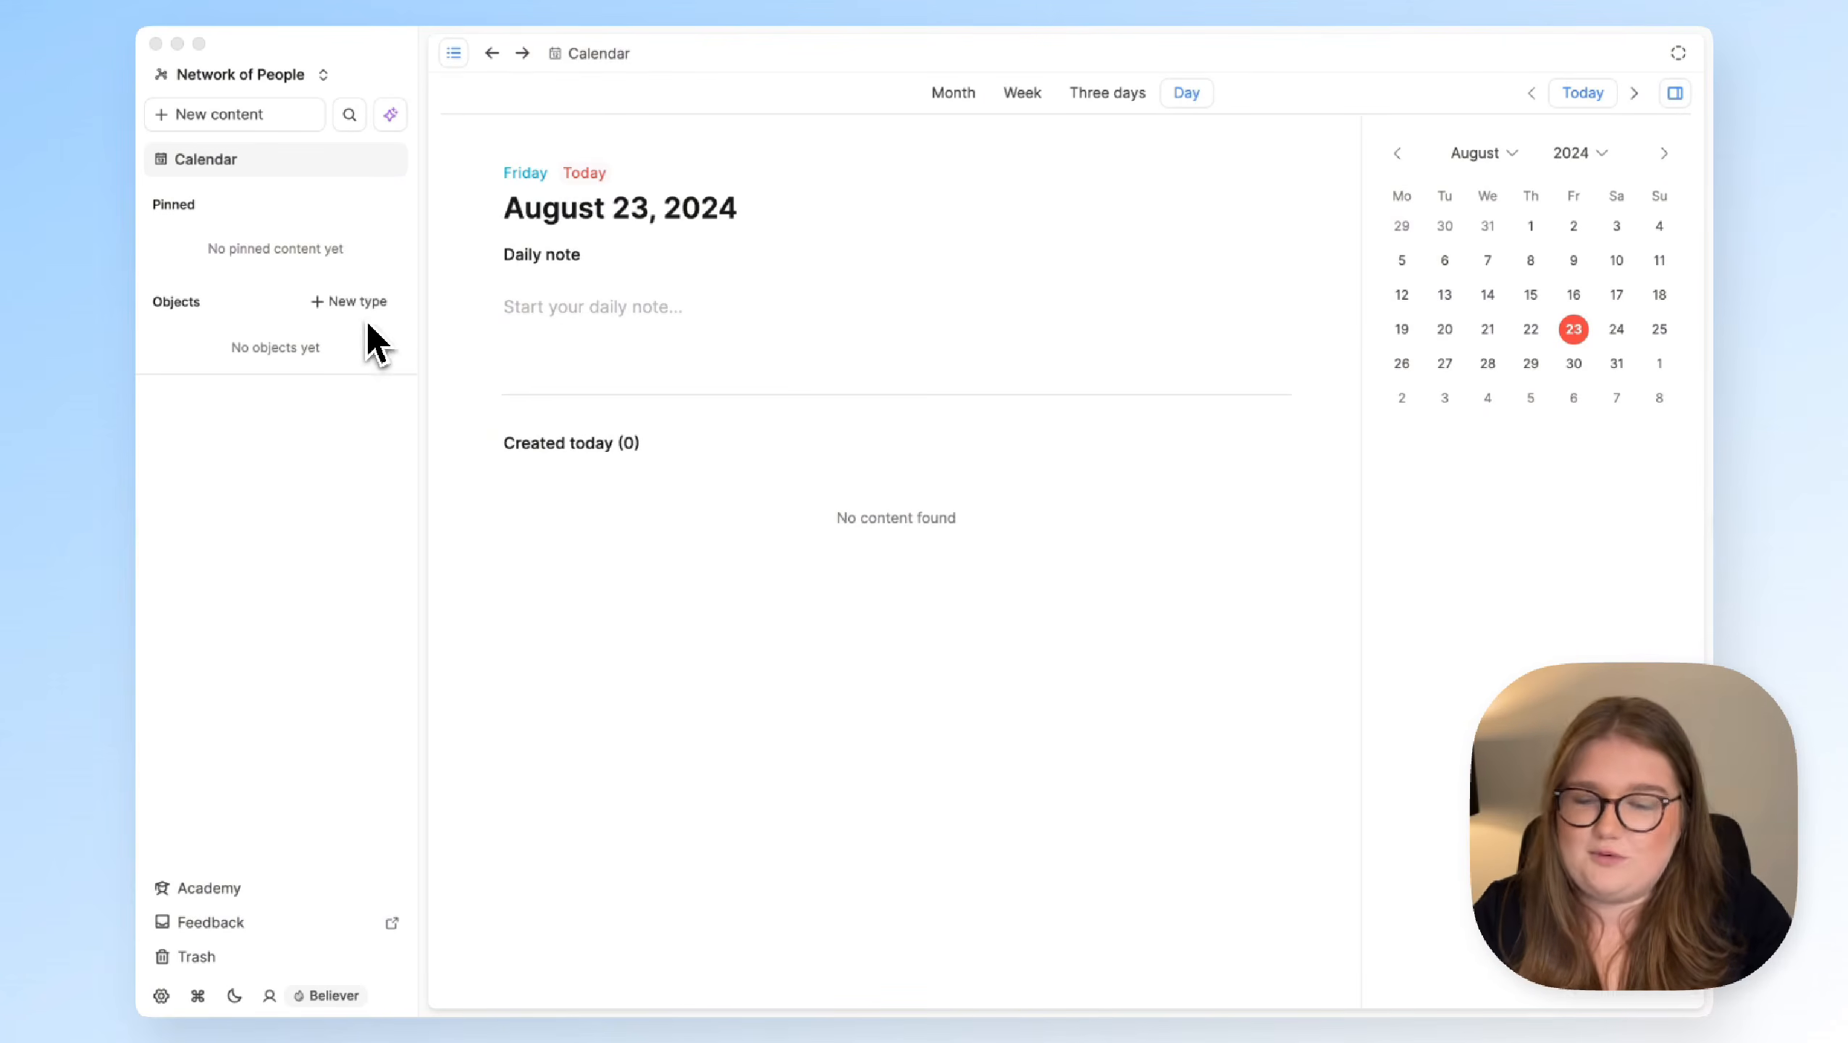
Add a new object type to the space using the Person template
click(351, 301)
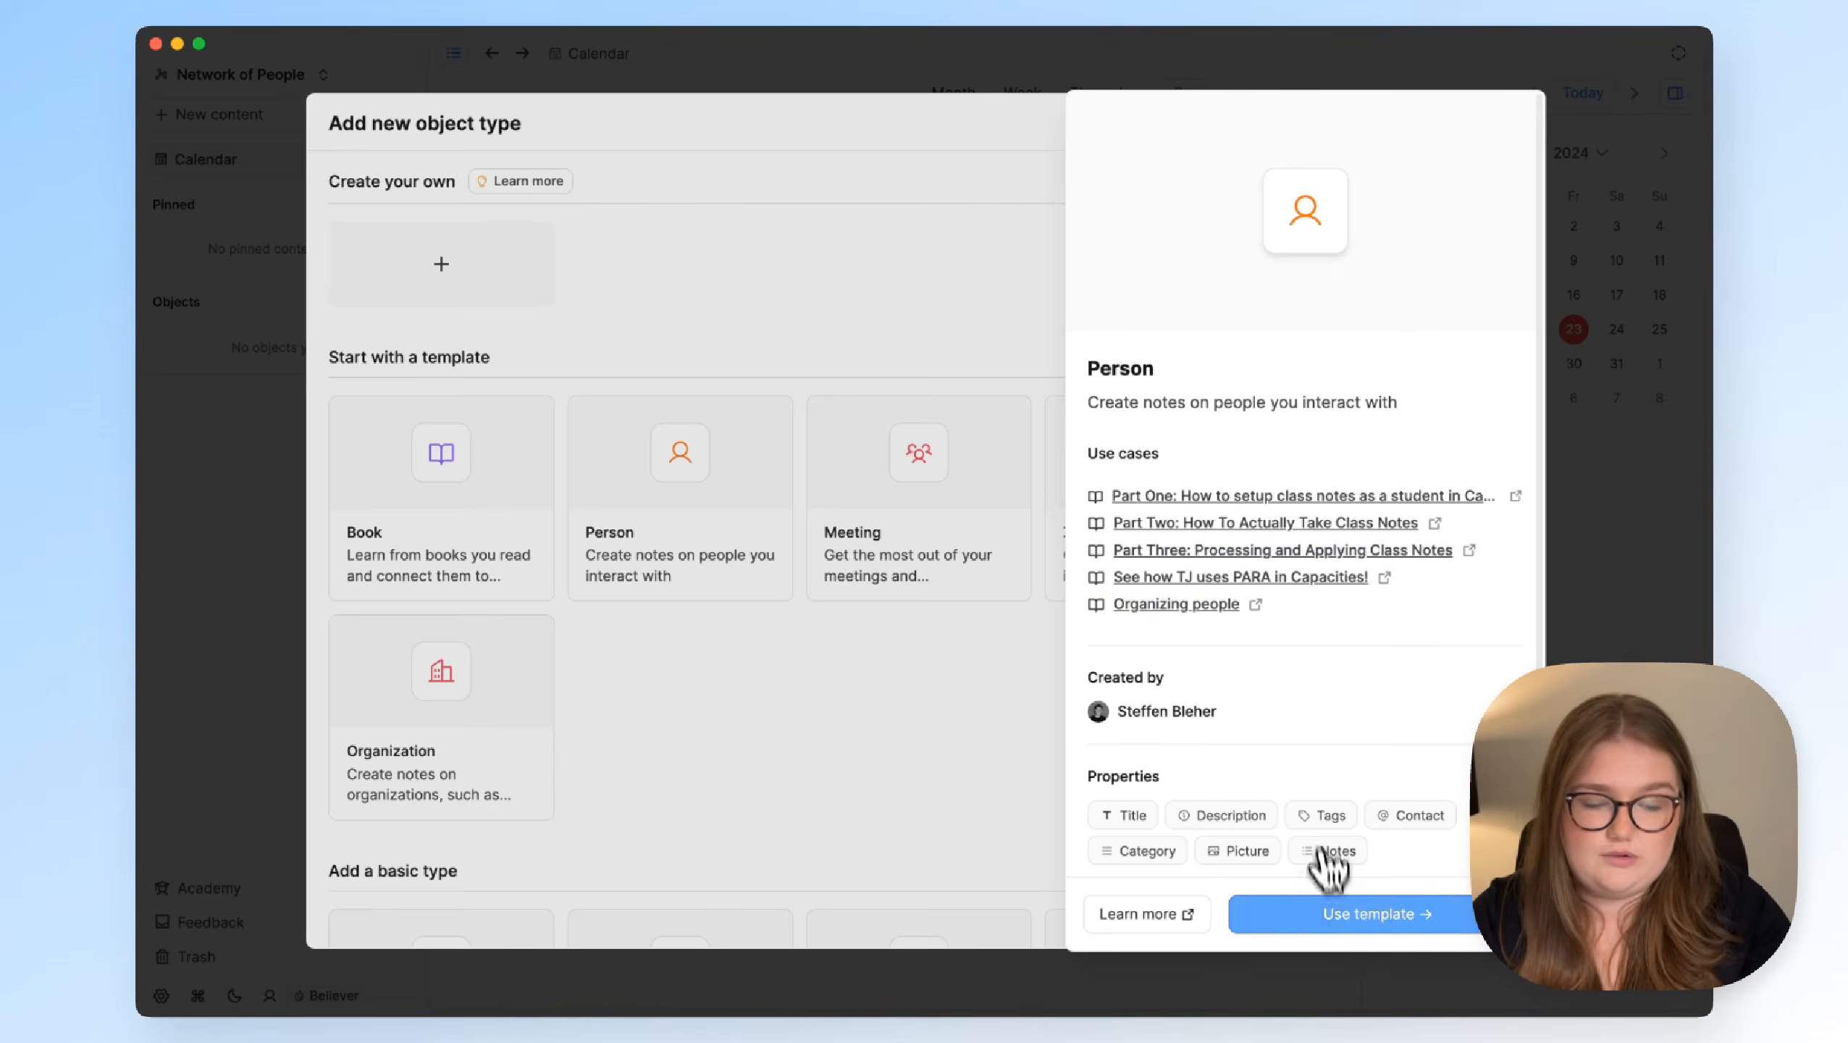
click(1341, 922)
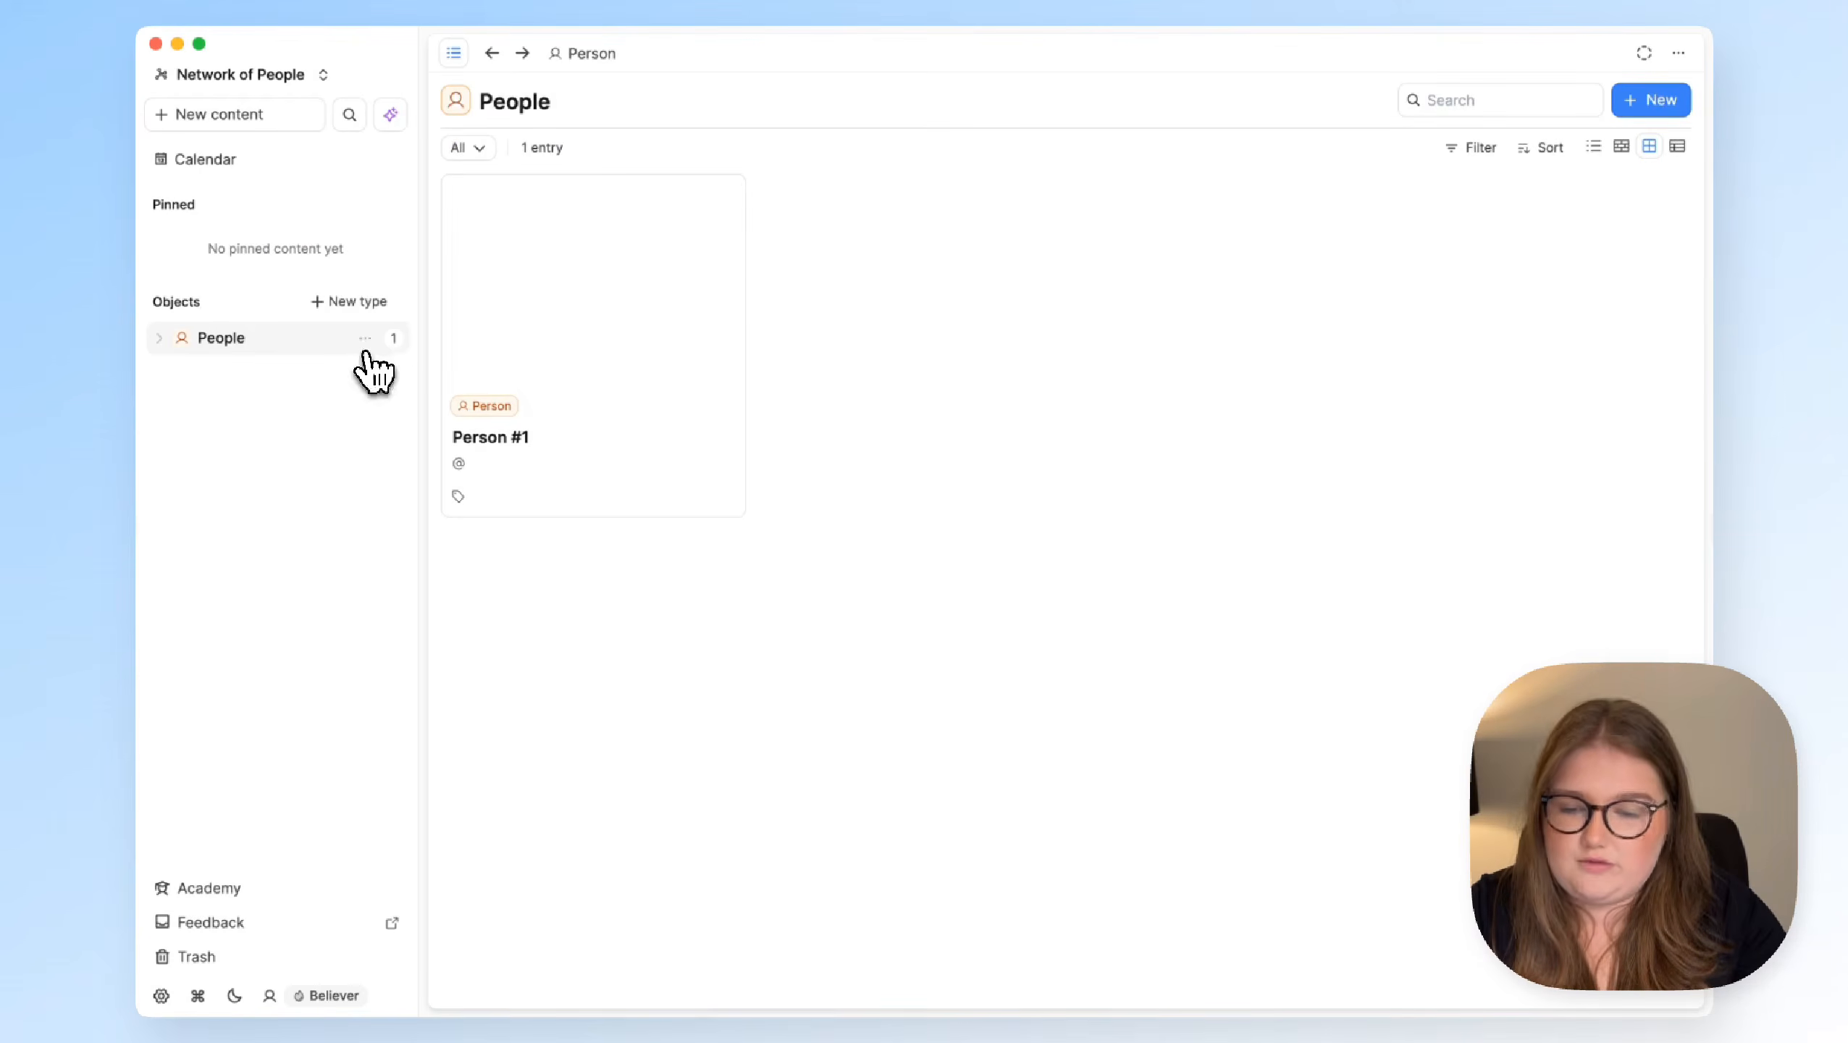
Open the object settings of the People type and review its existing properties and settings
click(365, 340)
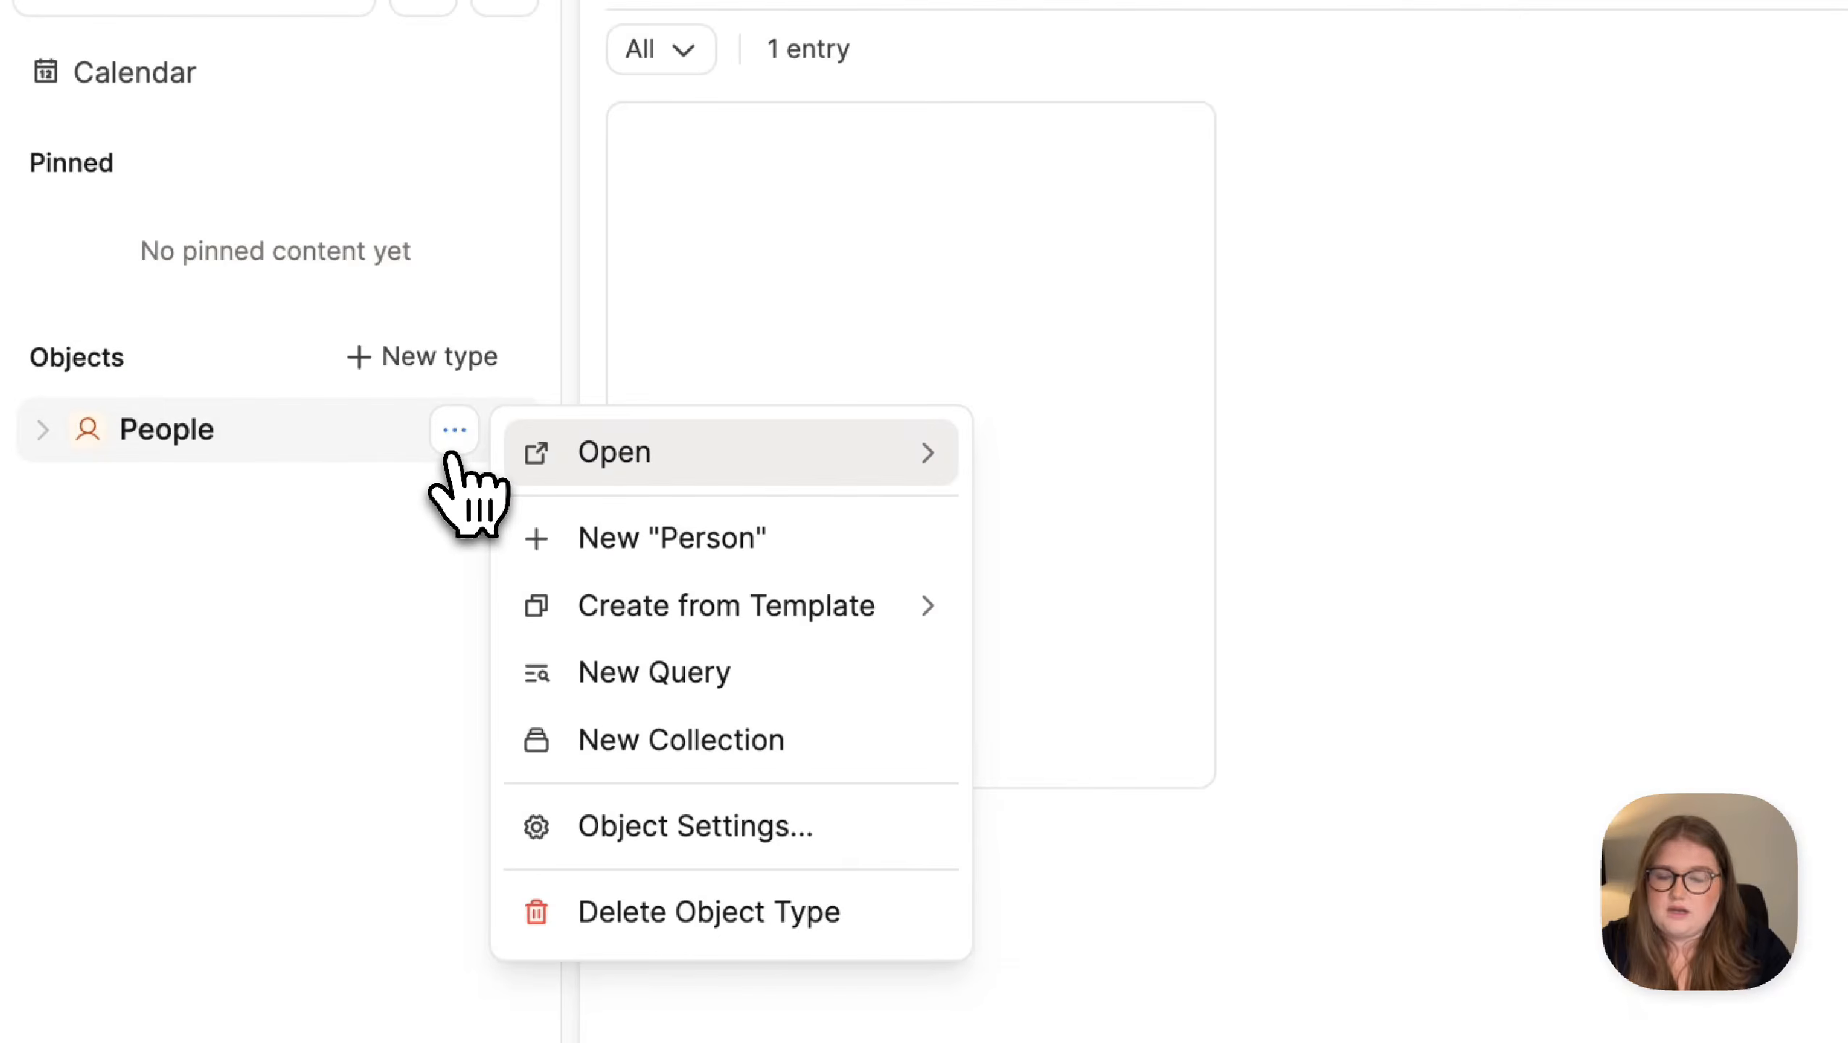
click(1764, 81)
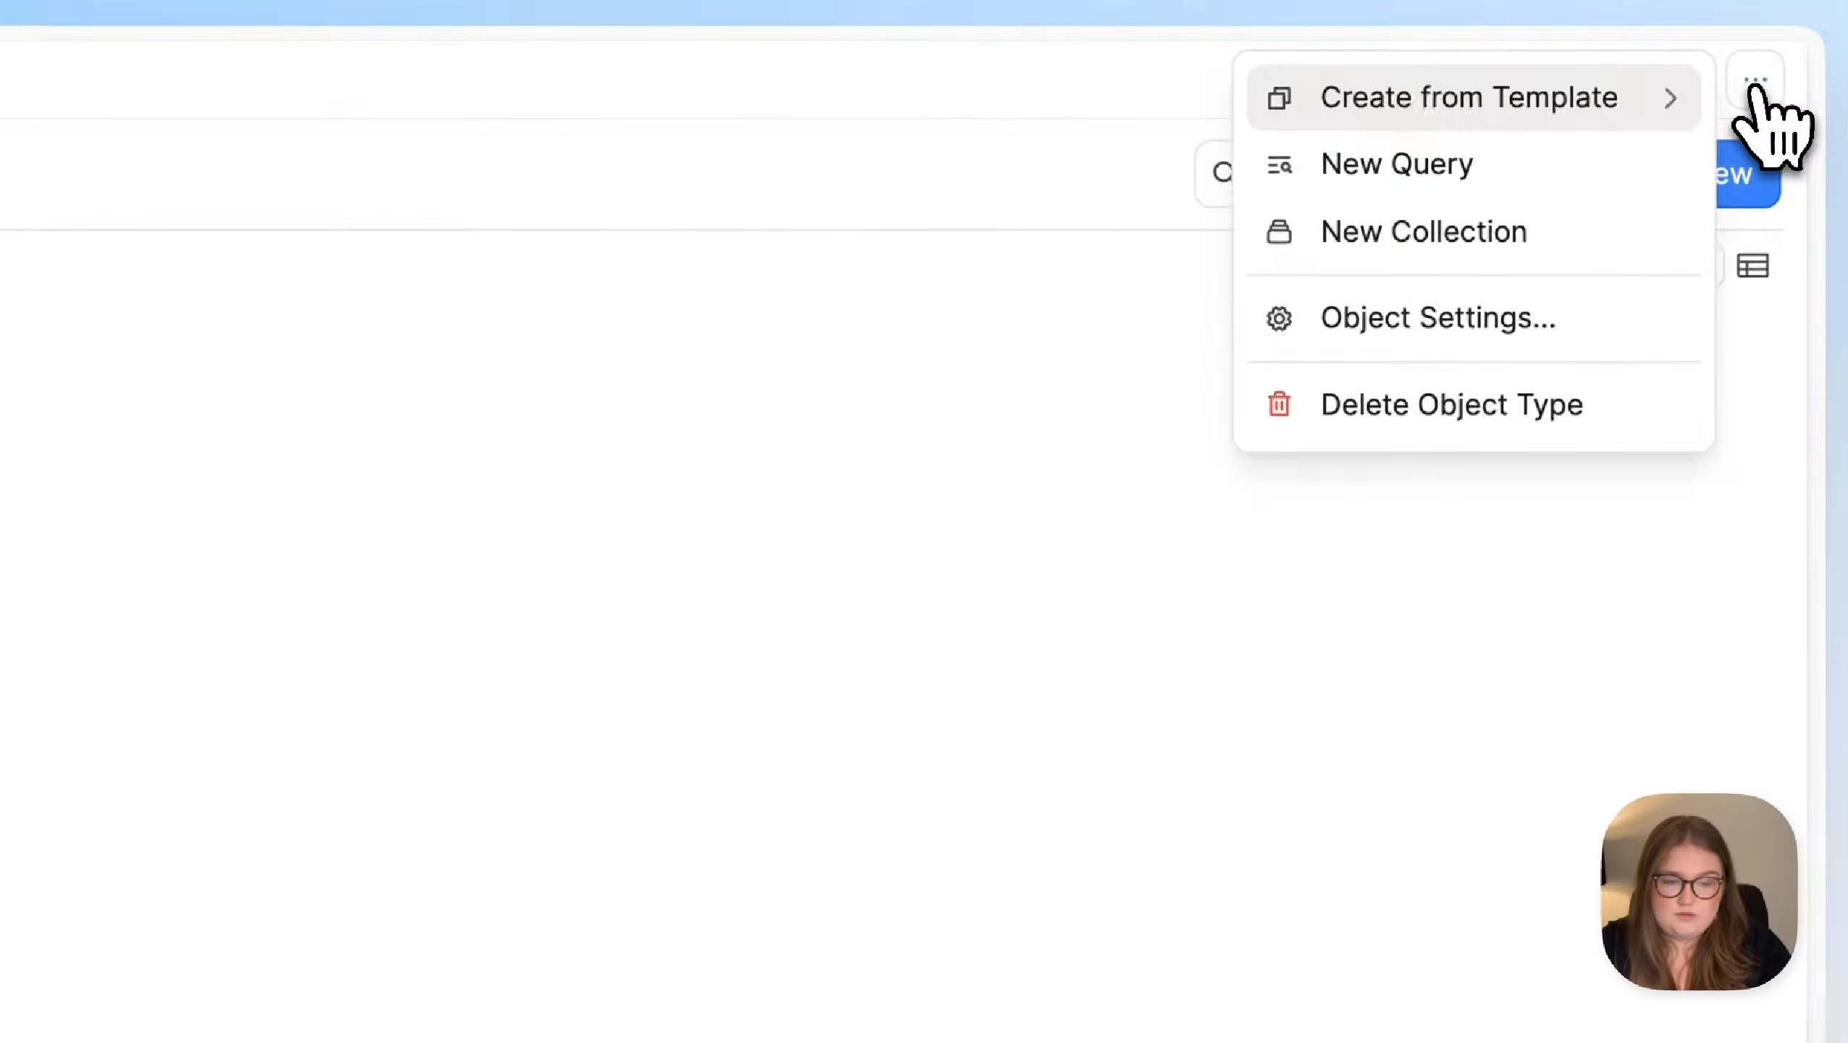
click(412, 354)
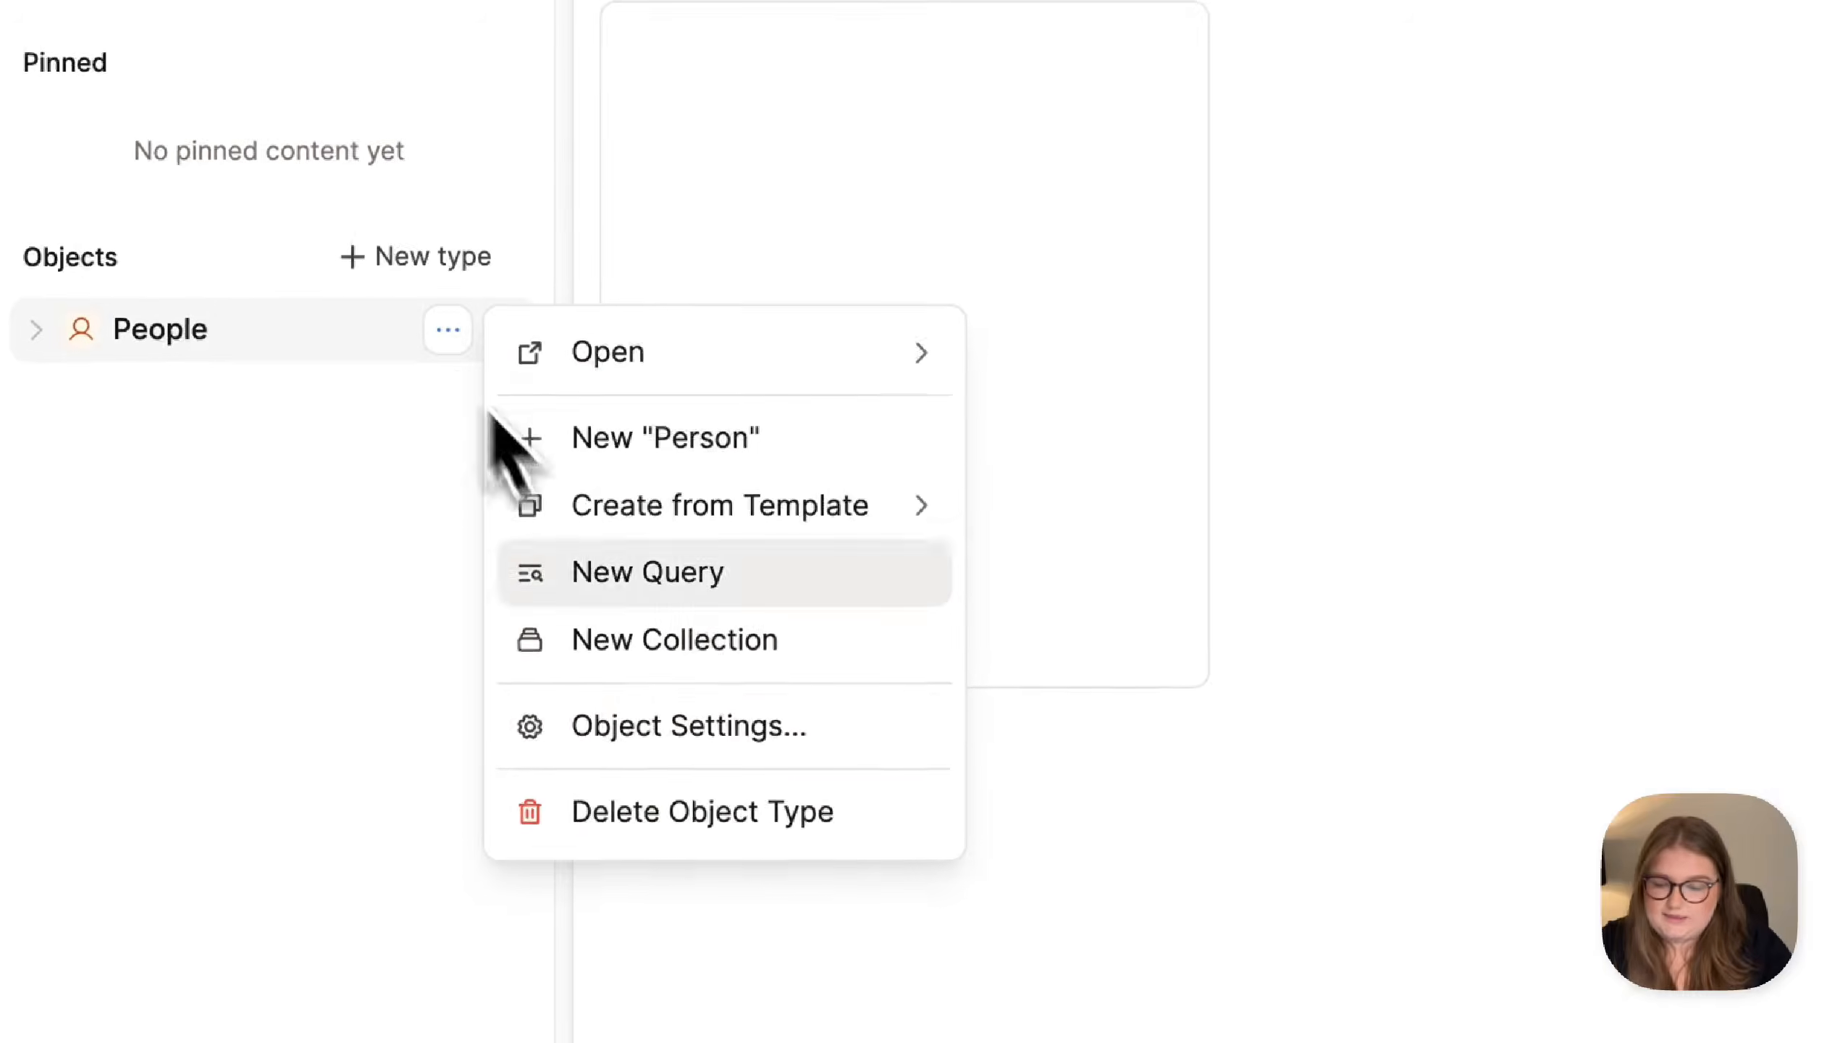
click(646, 730)
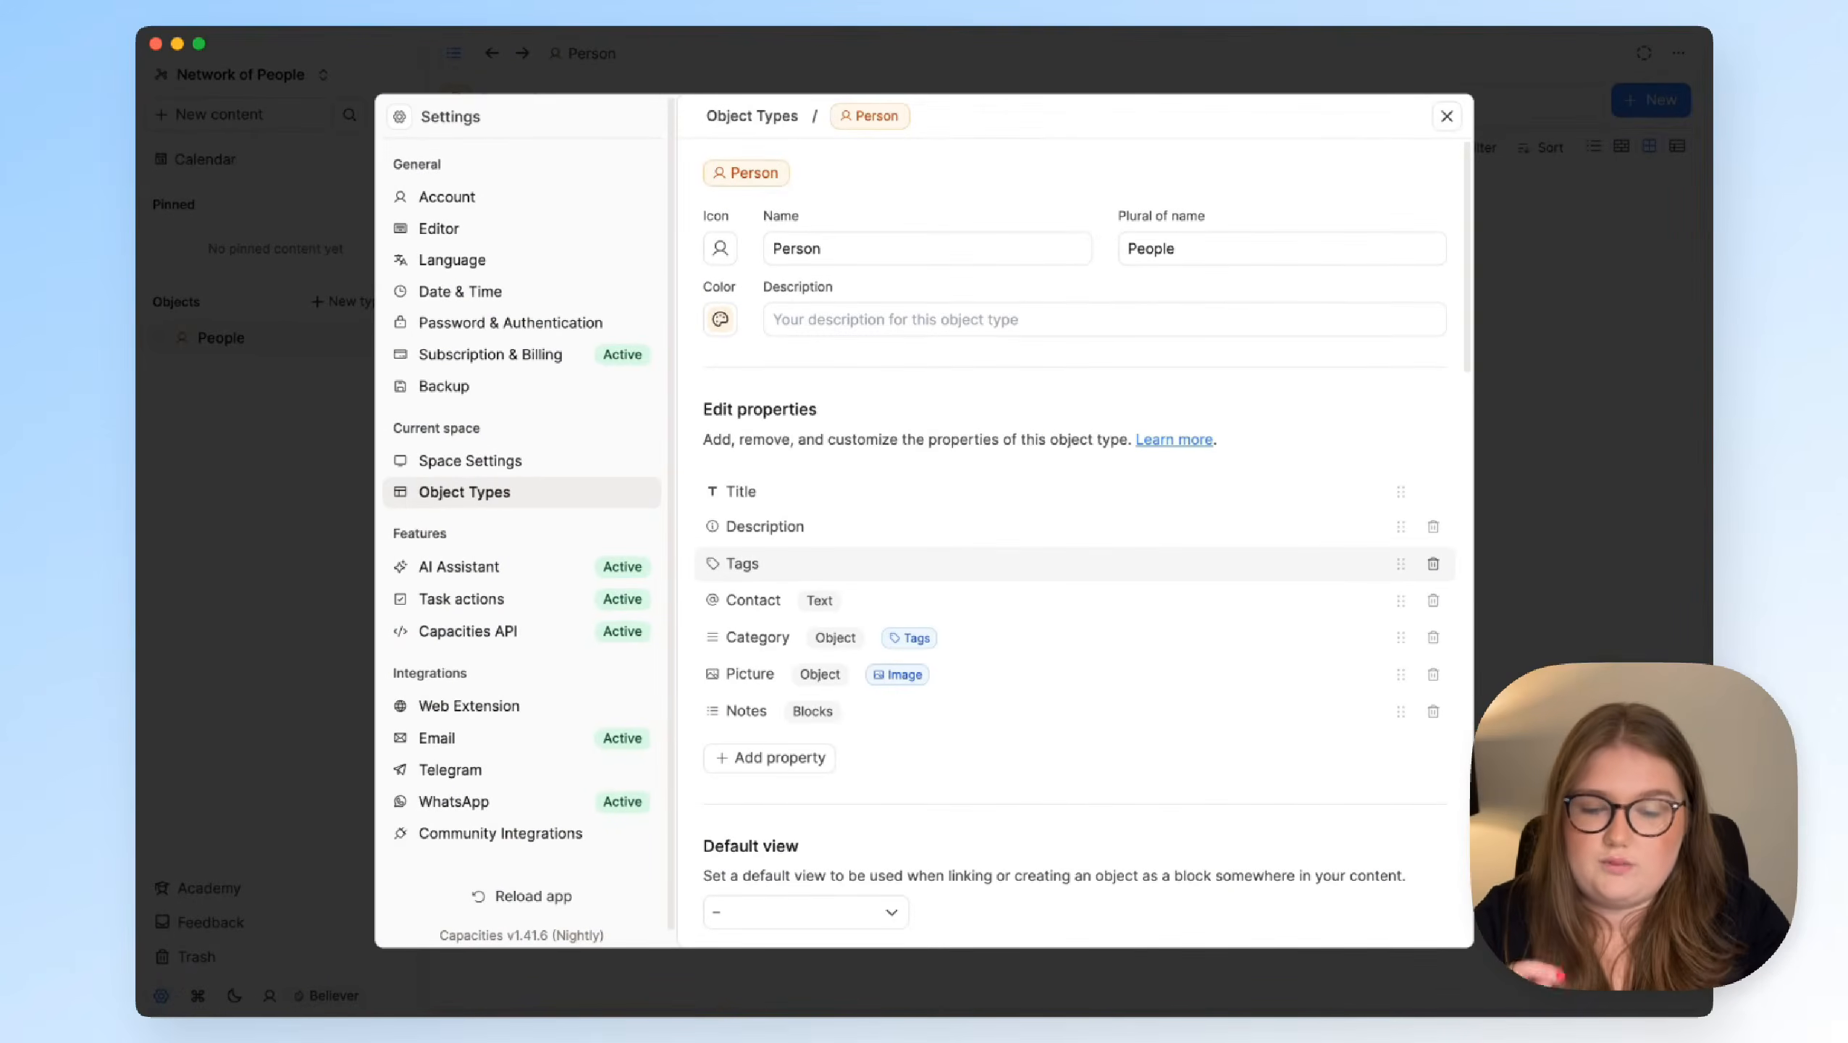
scroll(956, 562, down, 2)
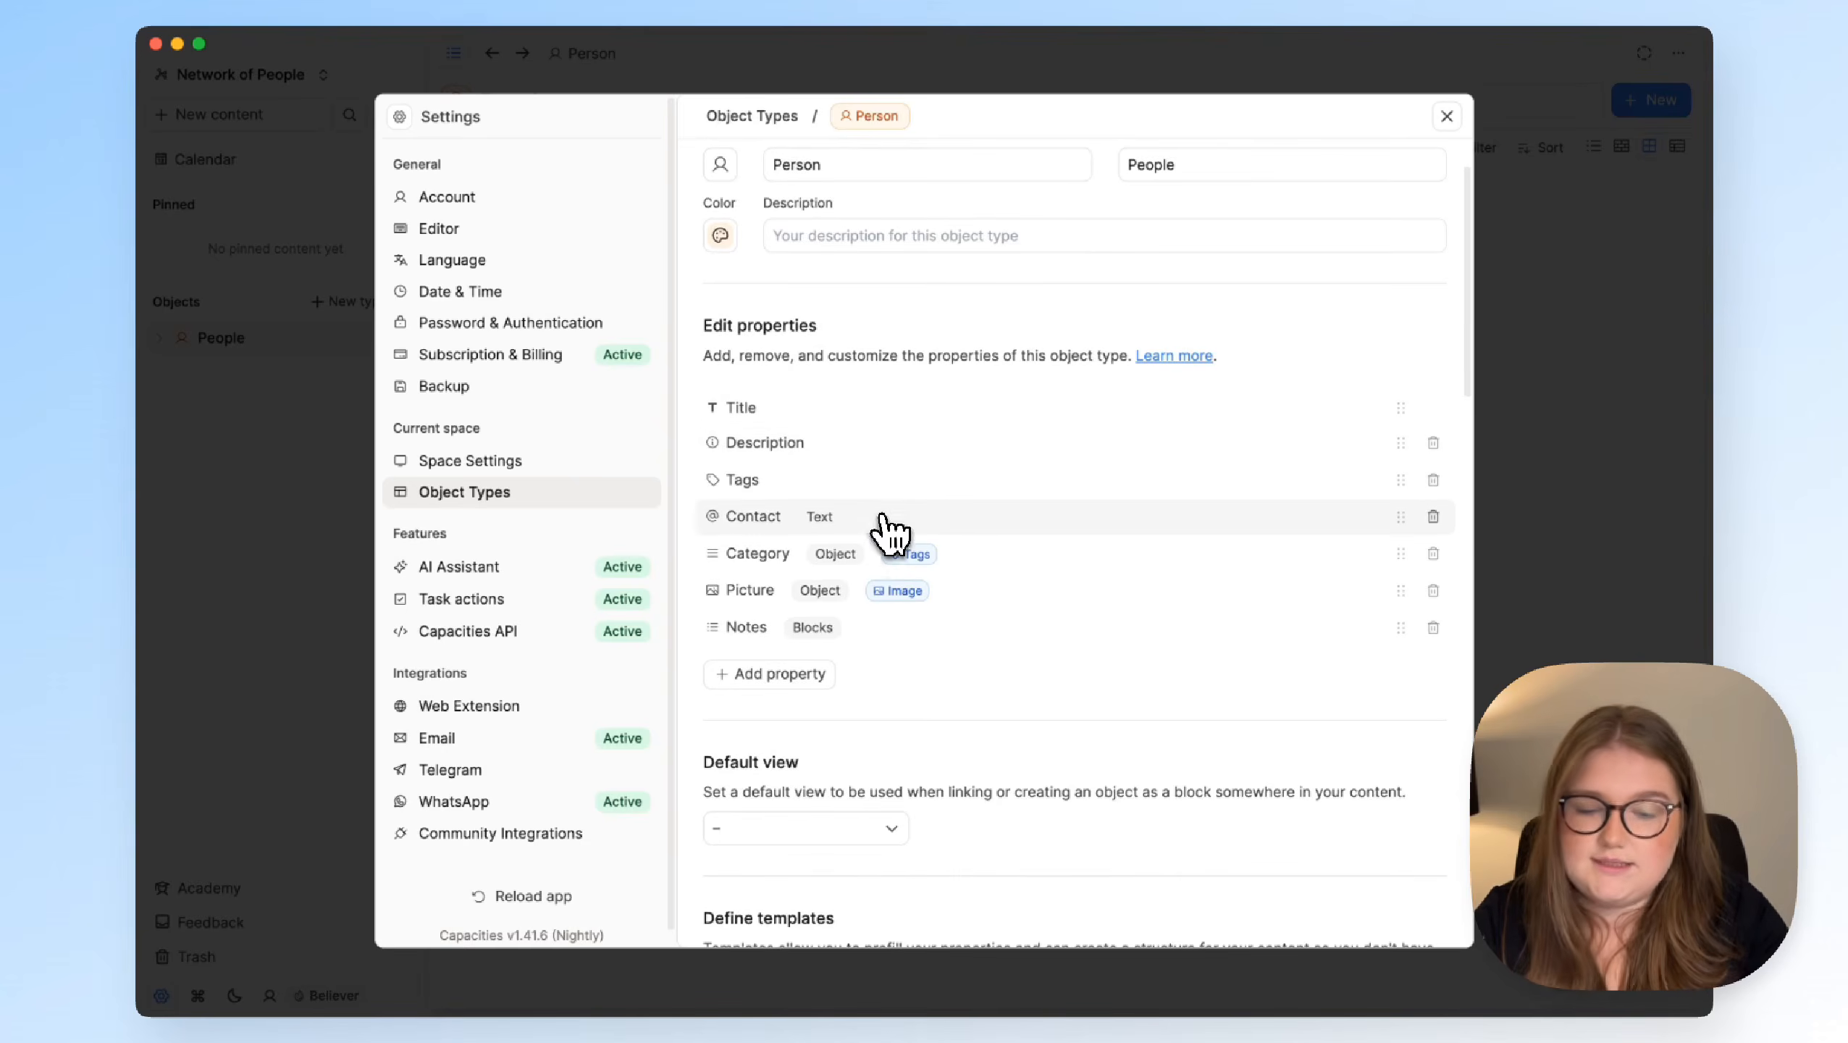
scroll(890, 533, down, 2)
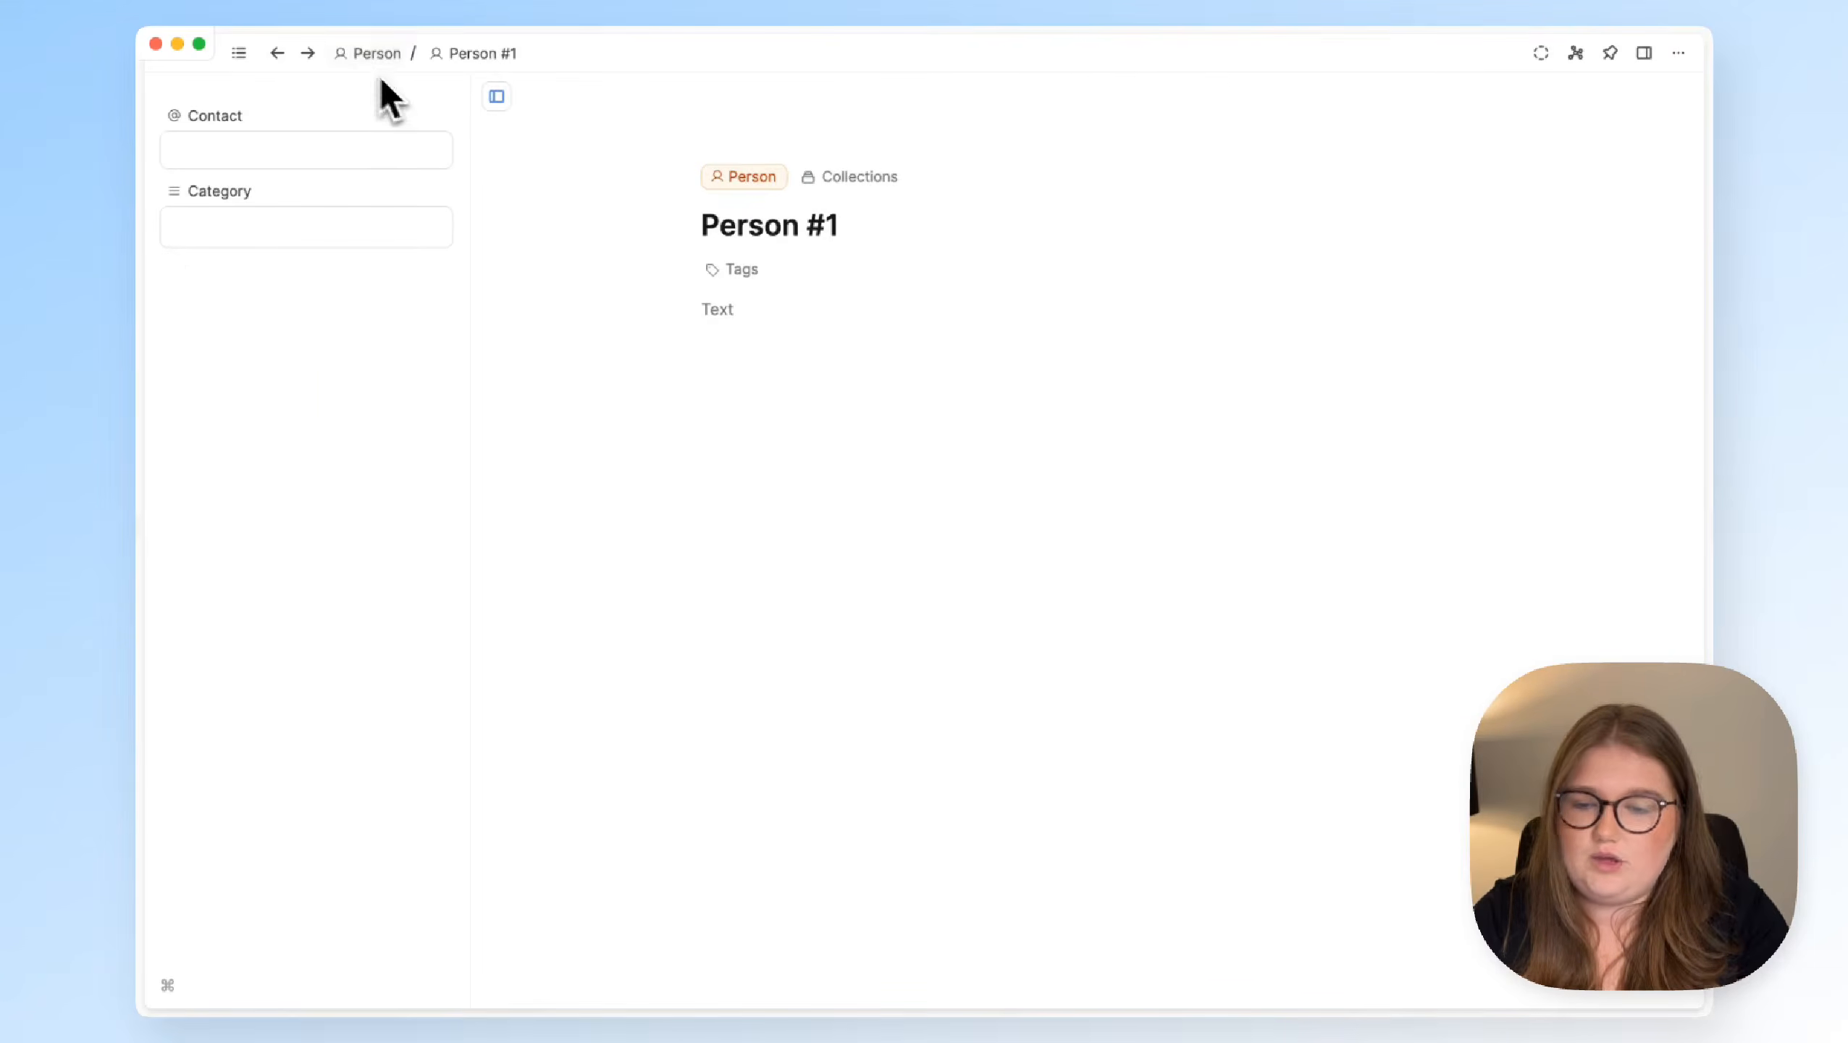
Add a Date time property named Last Seen to the Person object type and return to its settings
click(239, 53)
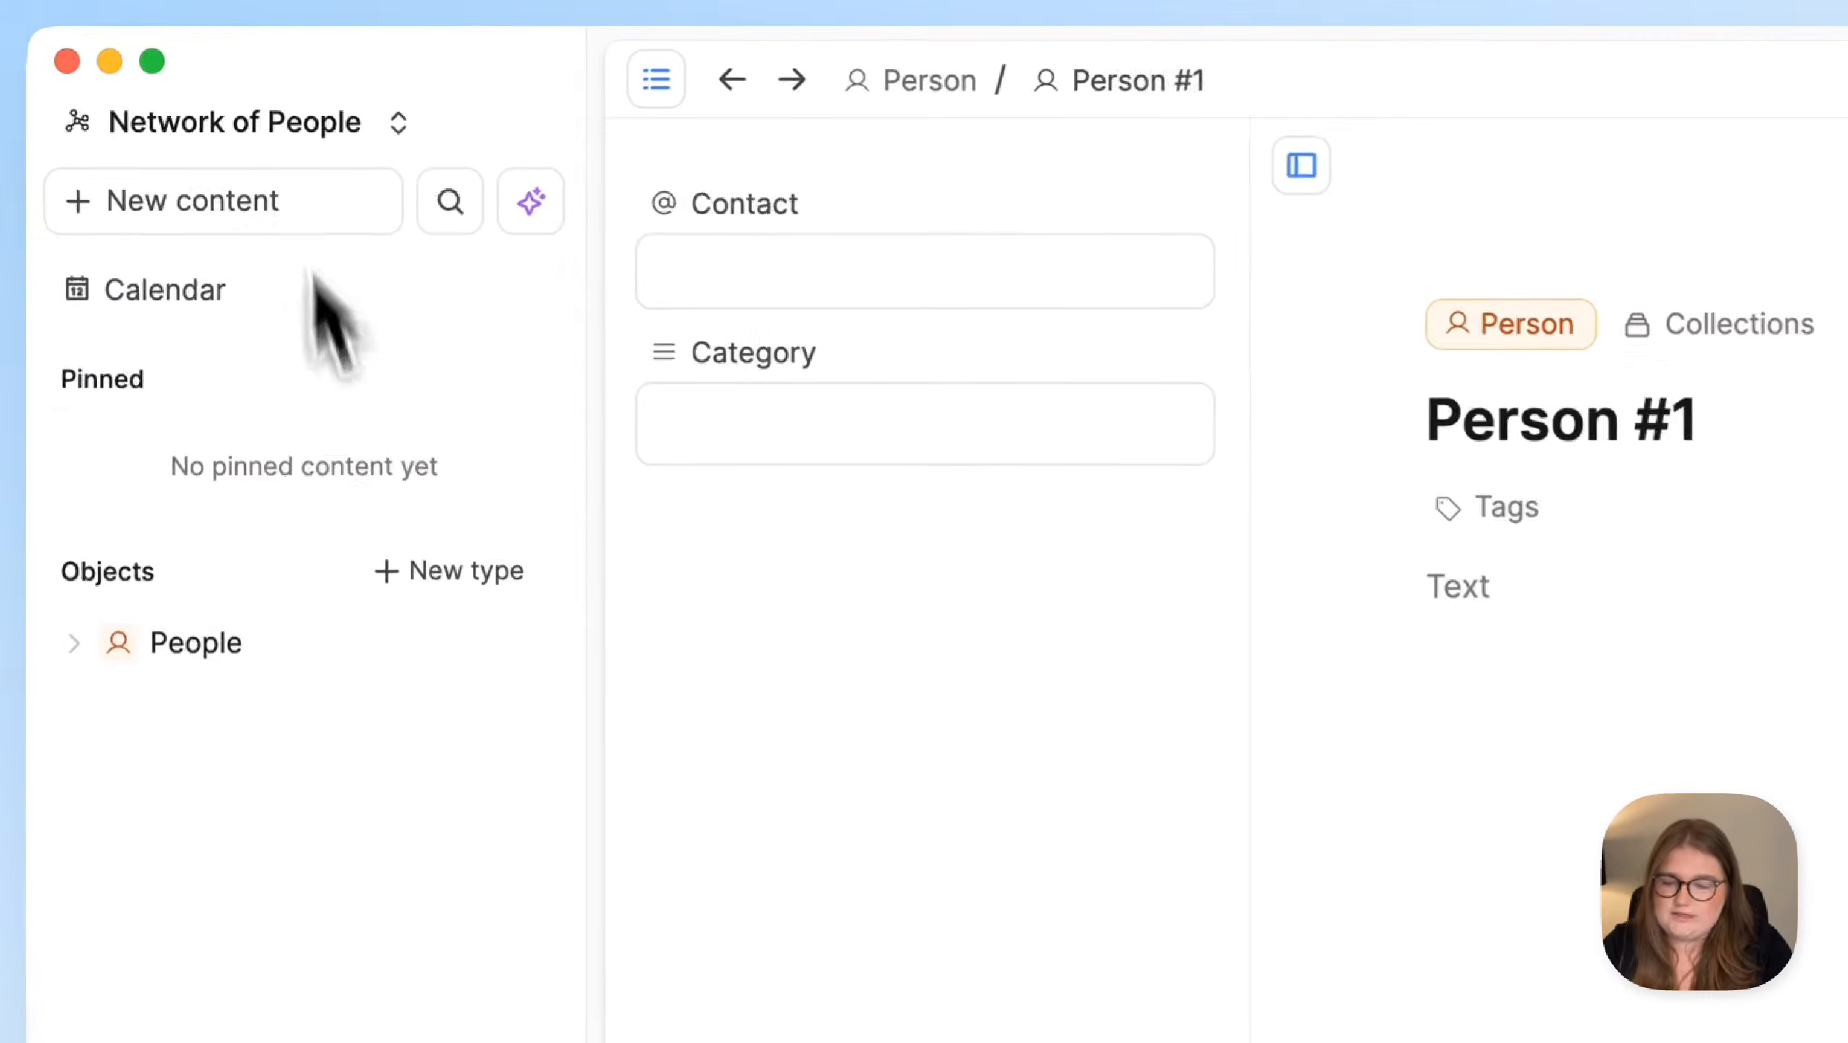
mouse_move(417, 631)
click(484, 653)
click(719, 958)
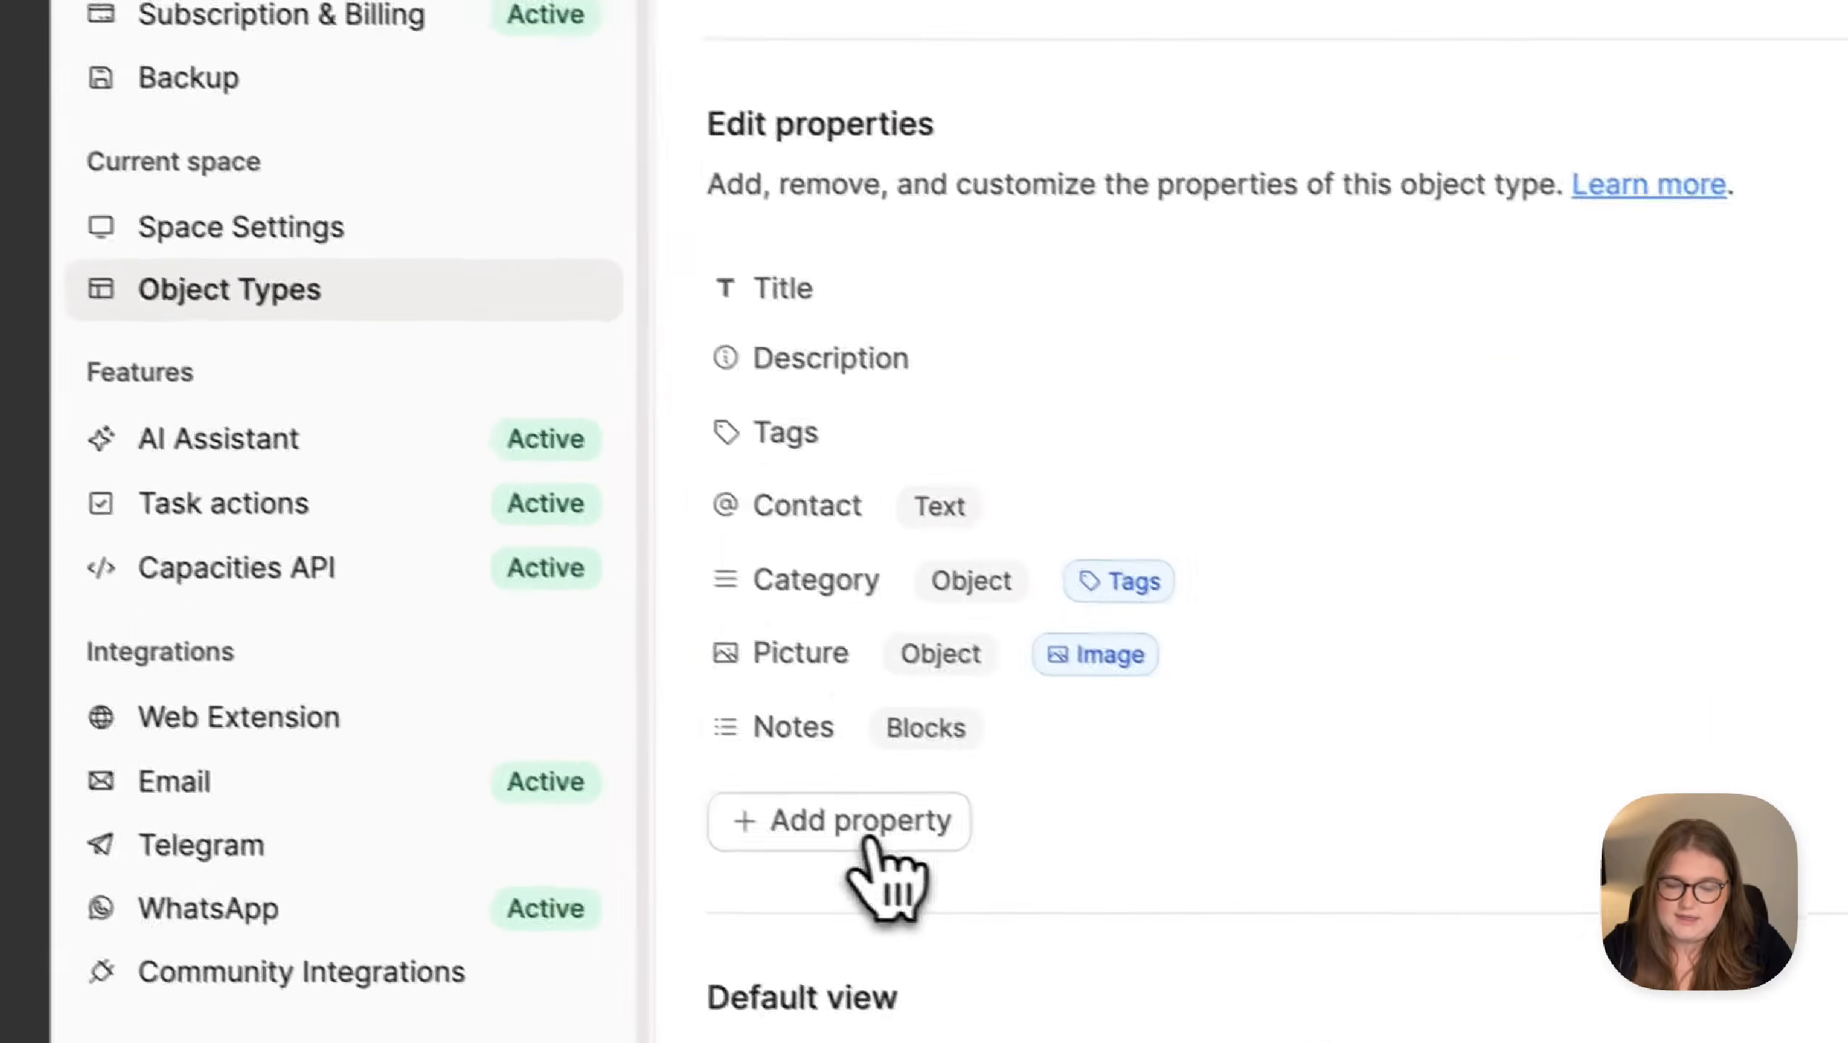
click(824, 819)
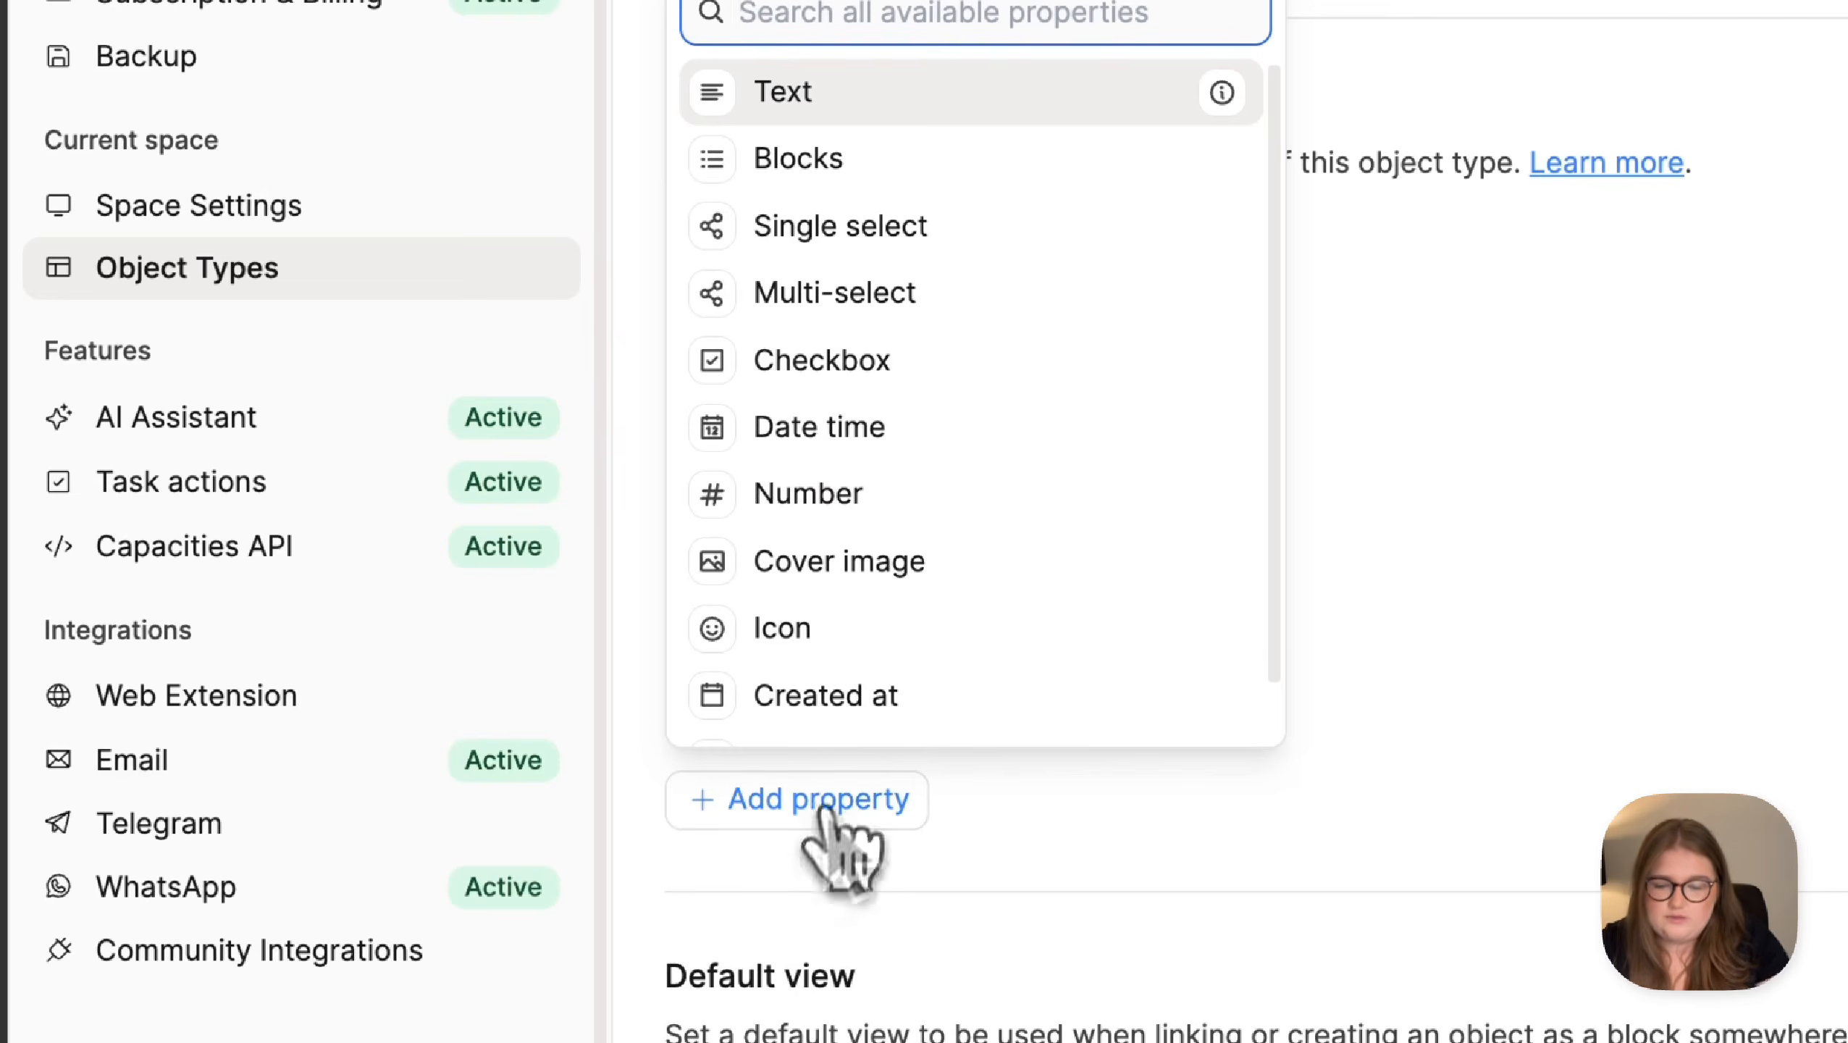
click(982, 456)
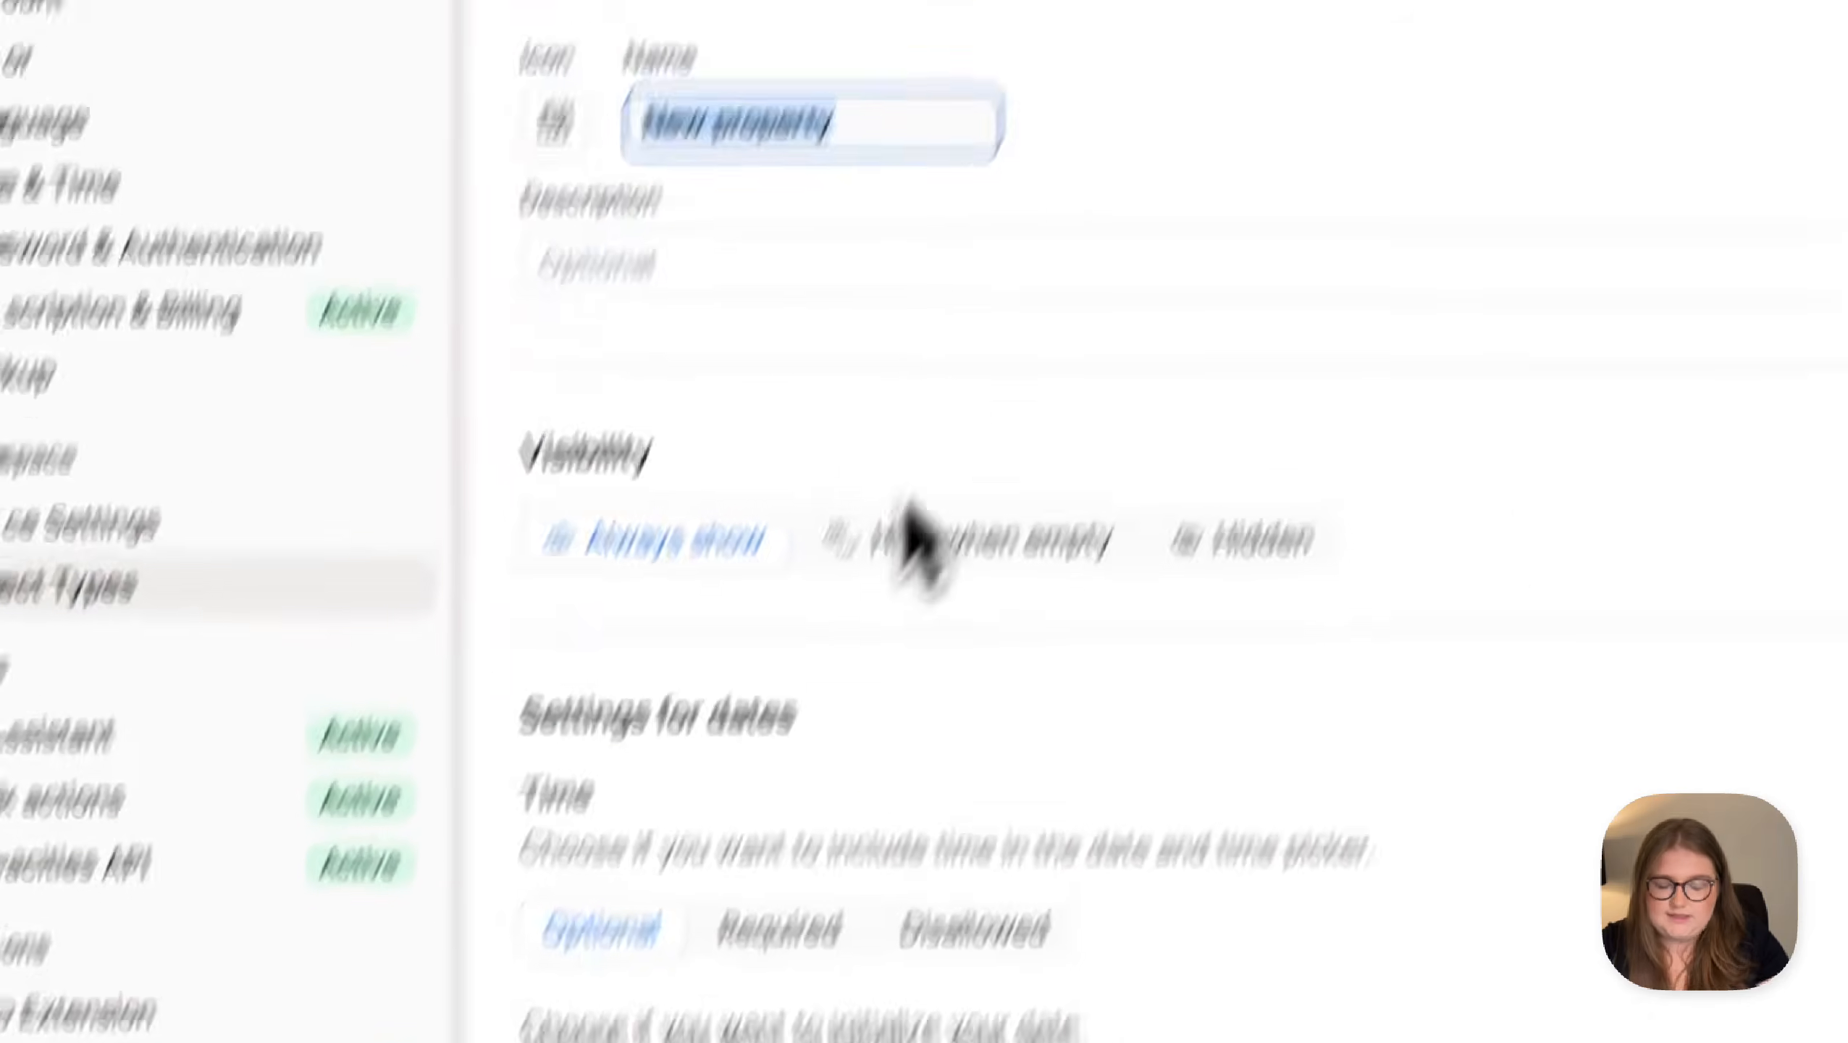
text(Last Seen)
click(1117, 484)
scroll(1119, 438, down, 4)
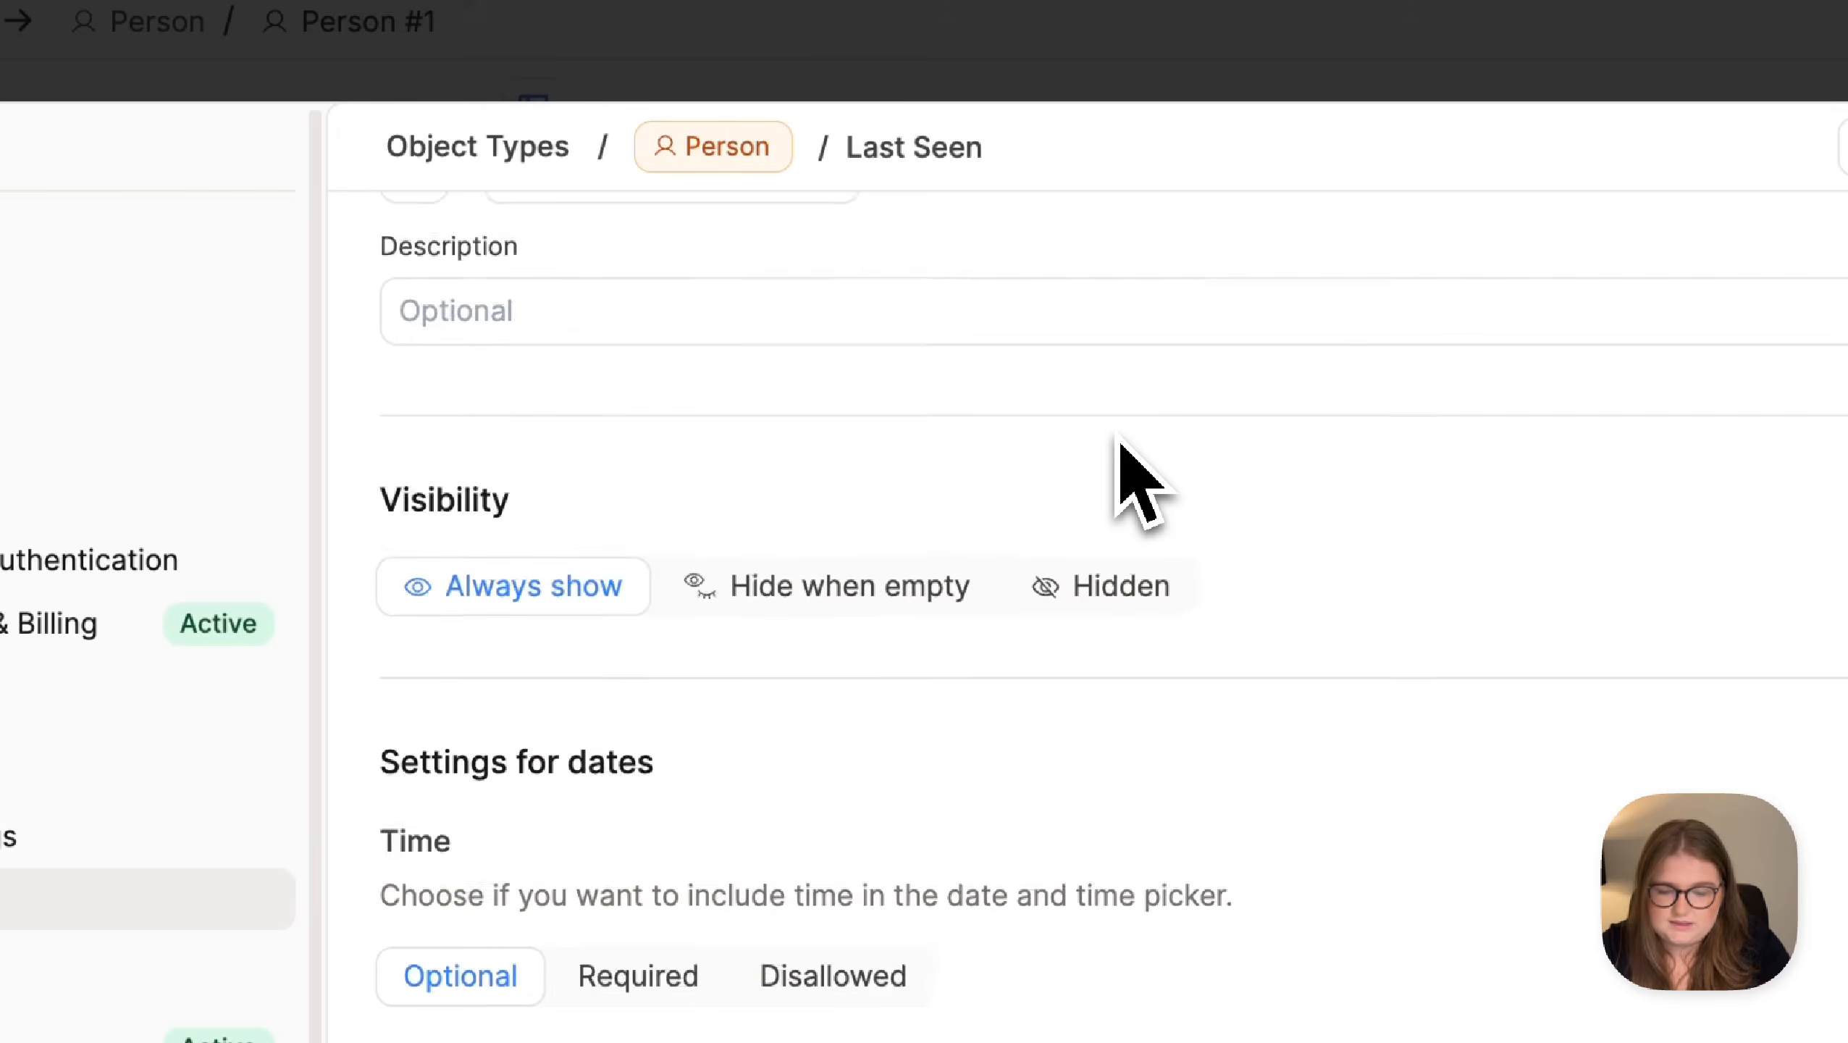
scroll(1115, 446, down, 4)
scroll(1114, 467, up, 8)
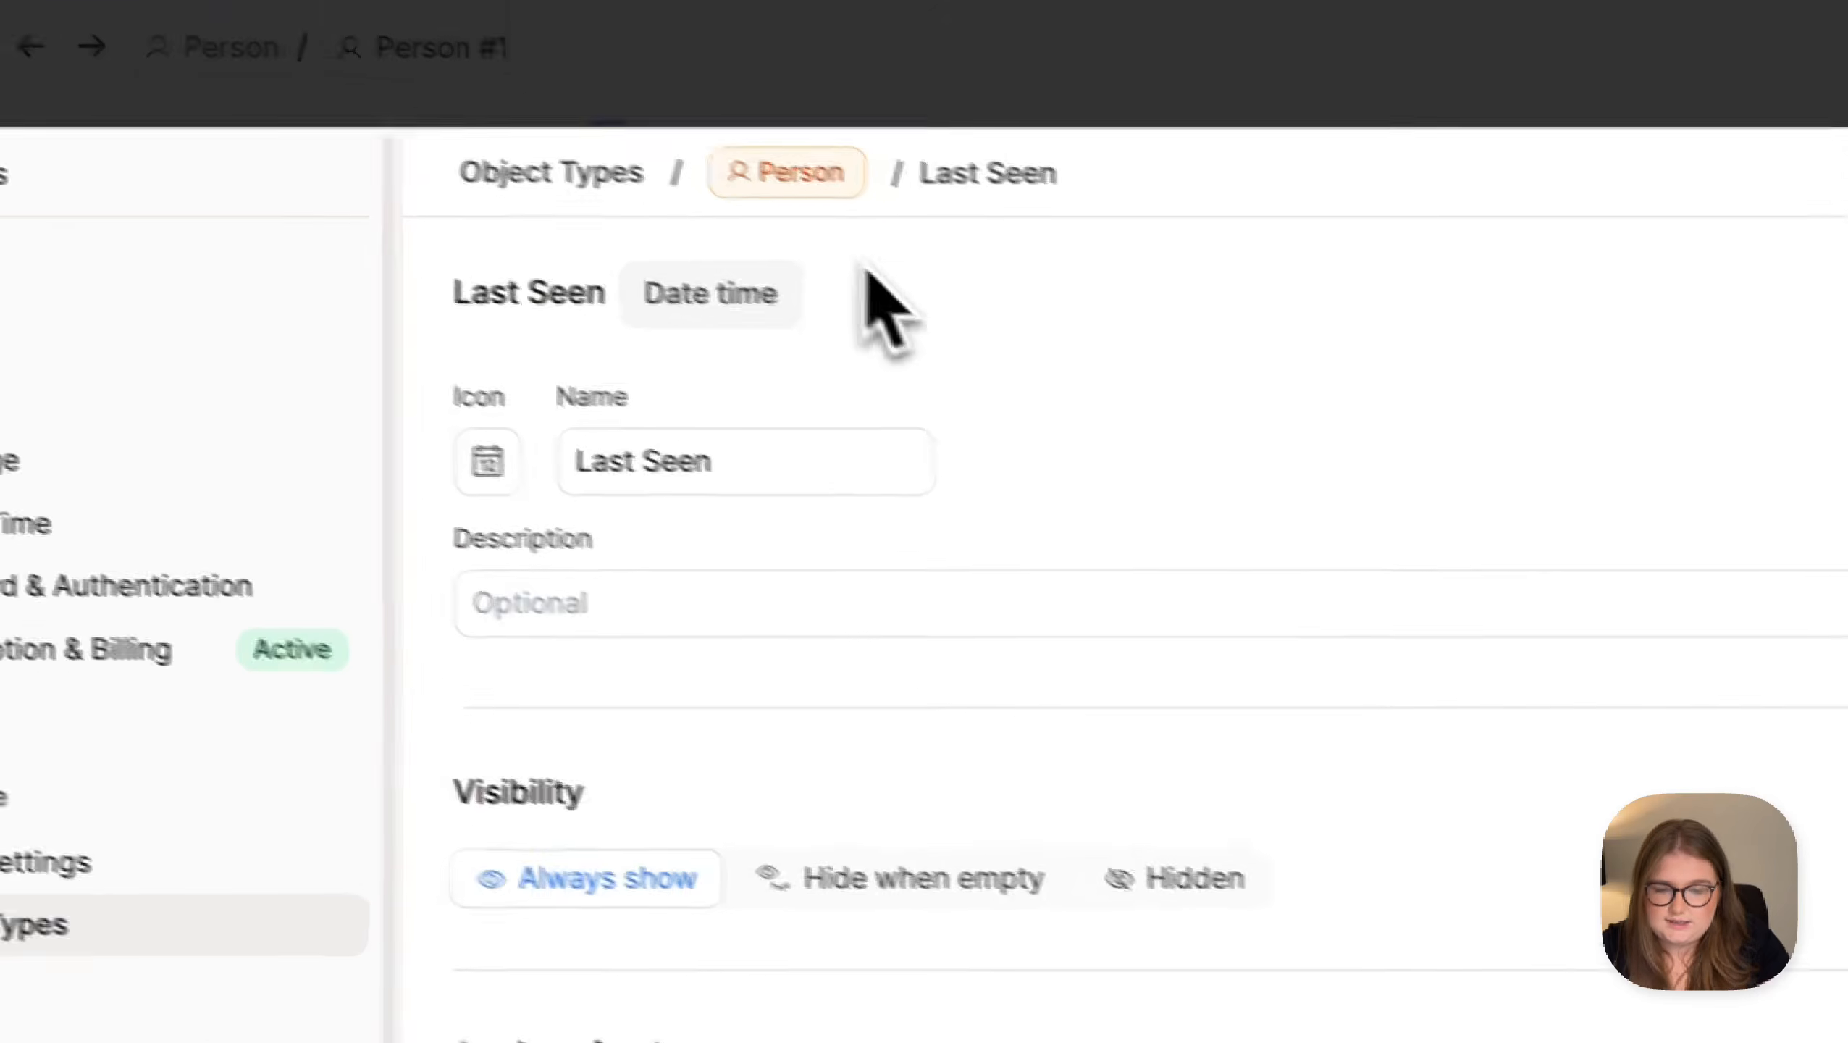
click(872, 225)
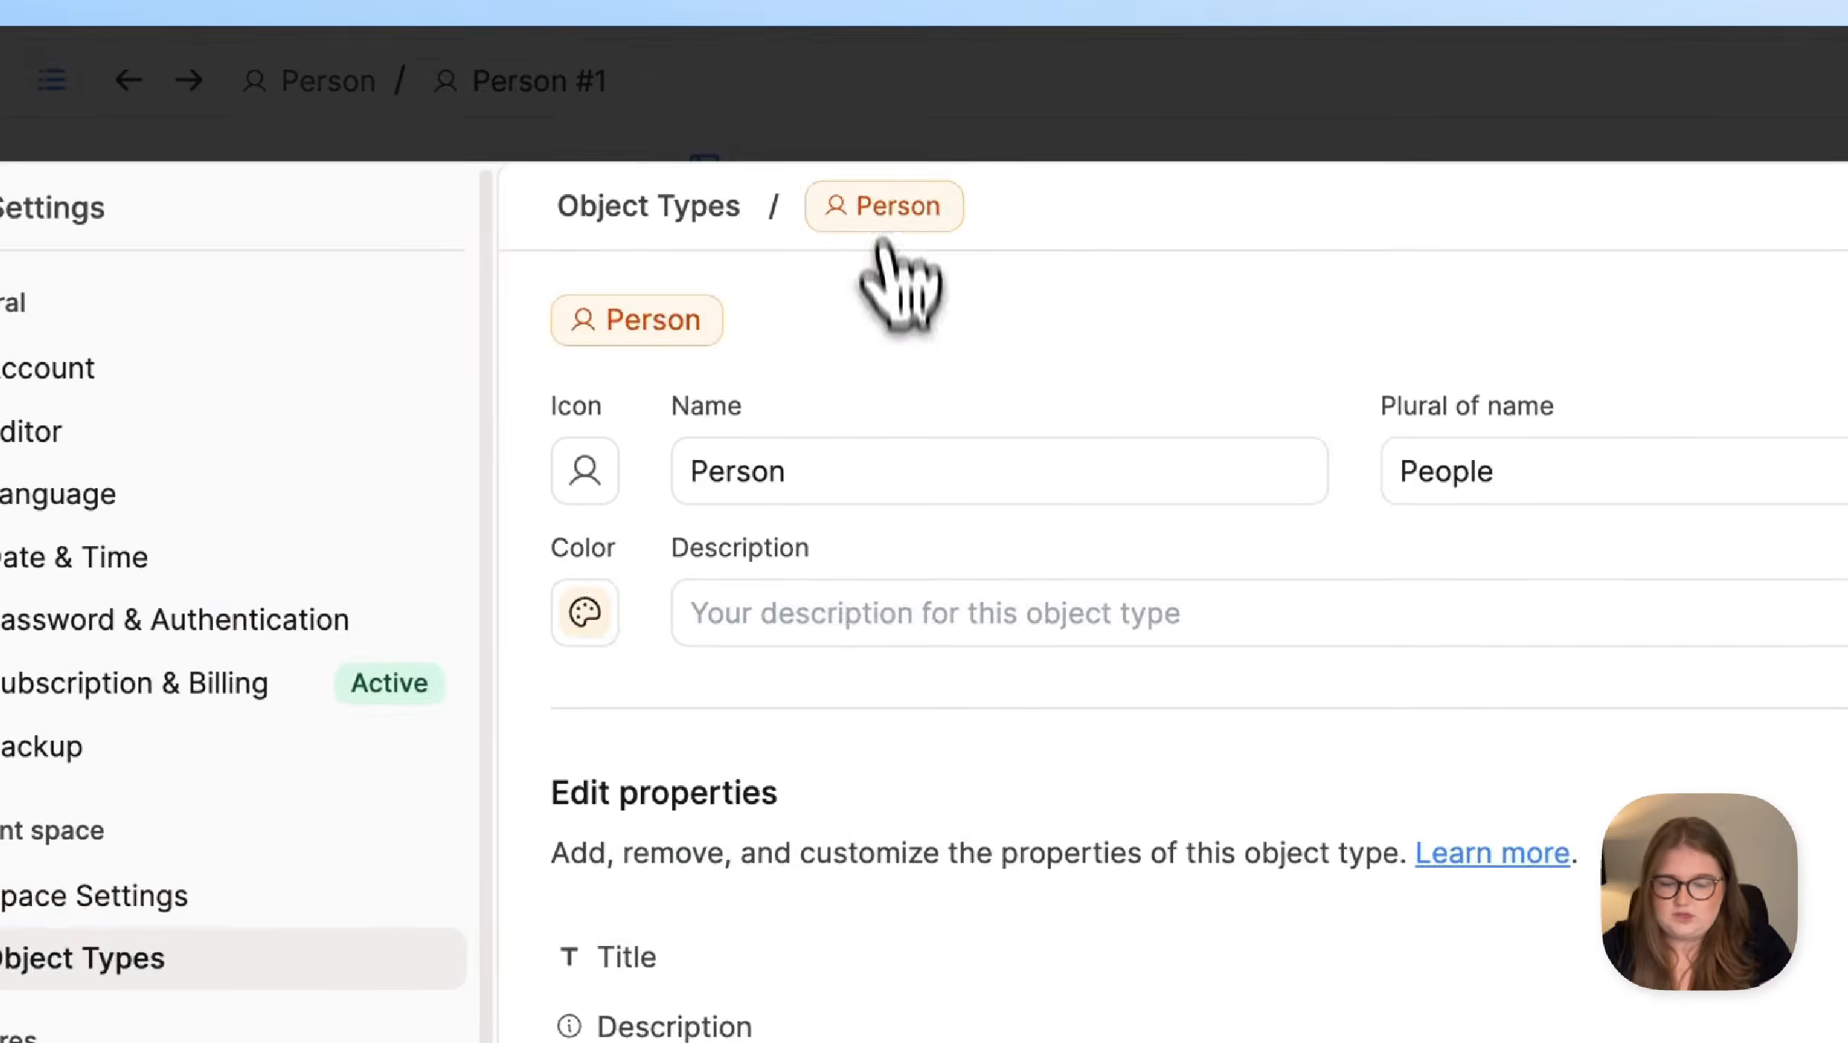
Add a second Date time property named Last Reached Out to the Person object type
scroll(905, 584, down, 2)
click(850, 928)
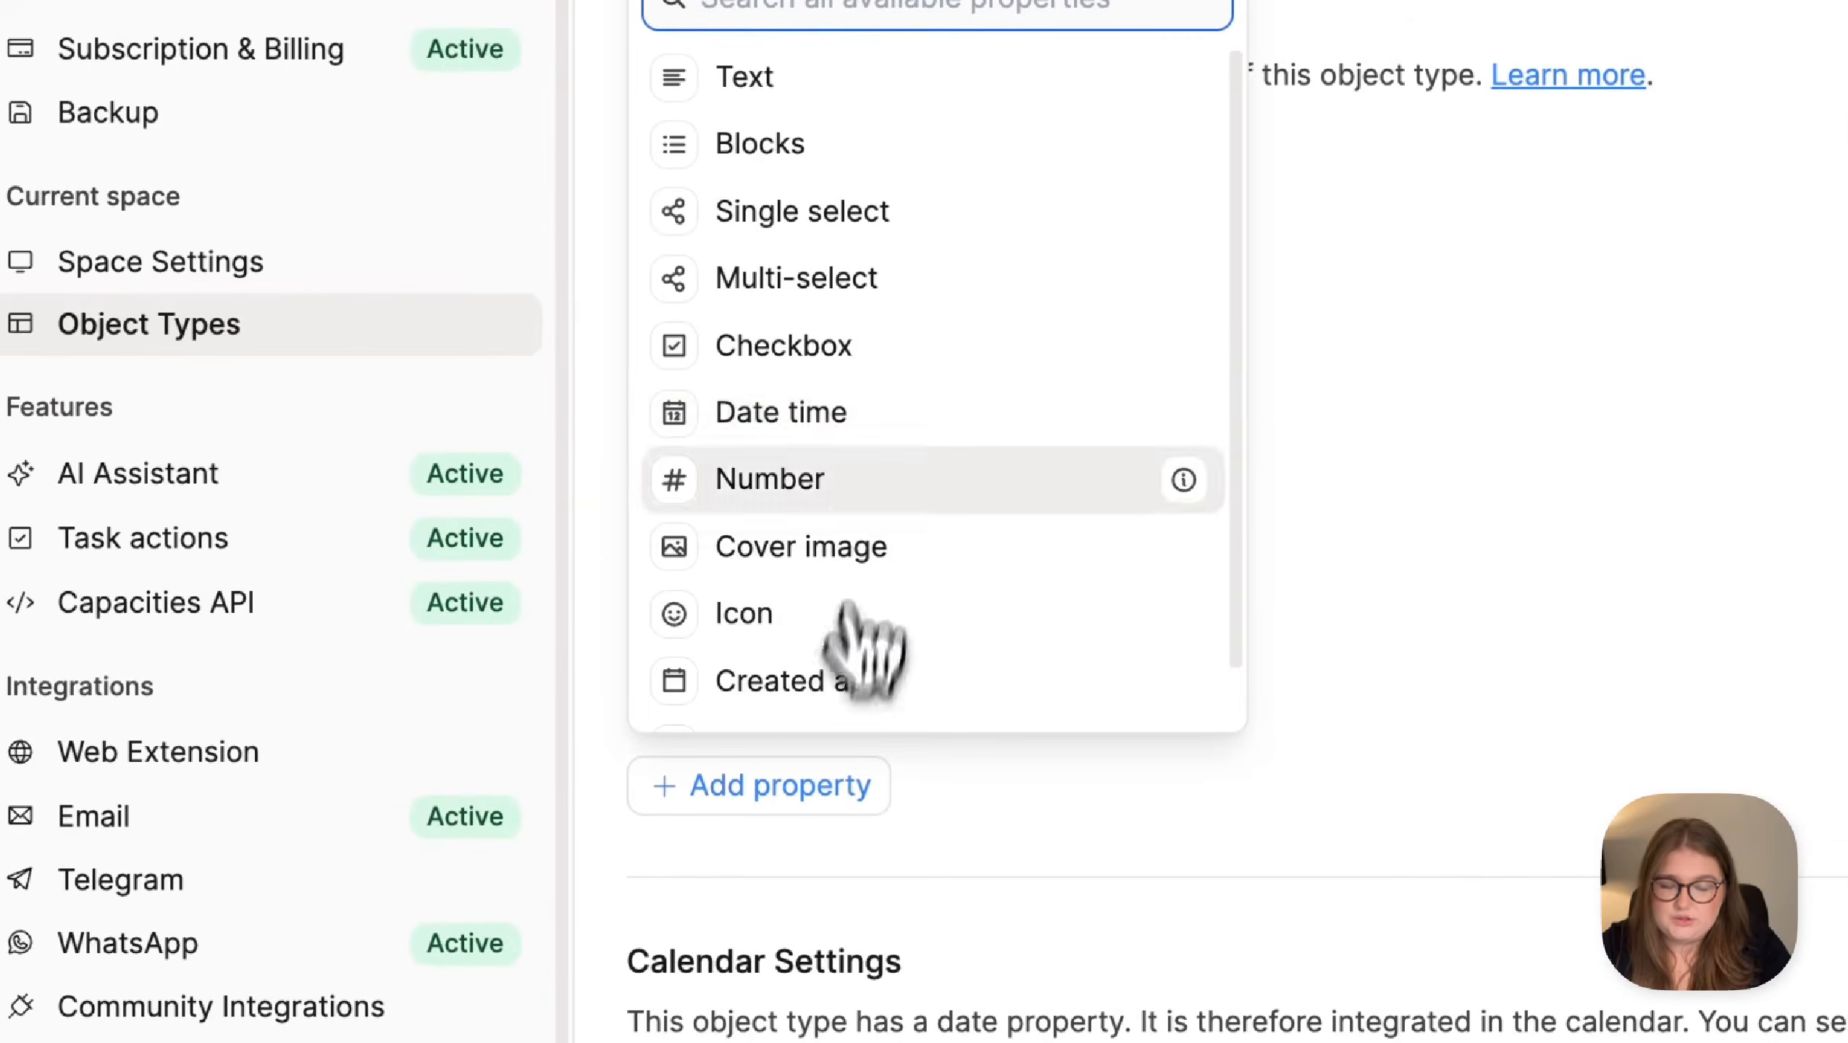
click(880, 437)
text(Last)
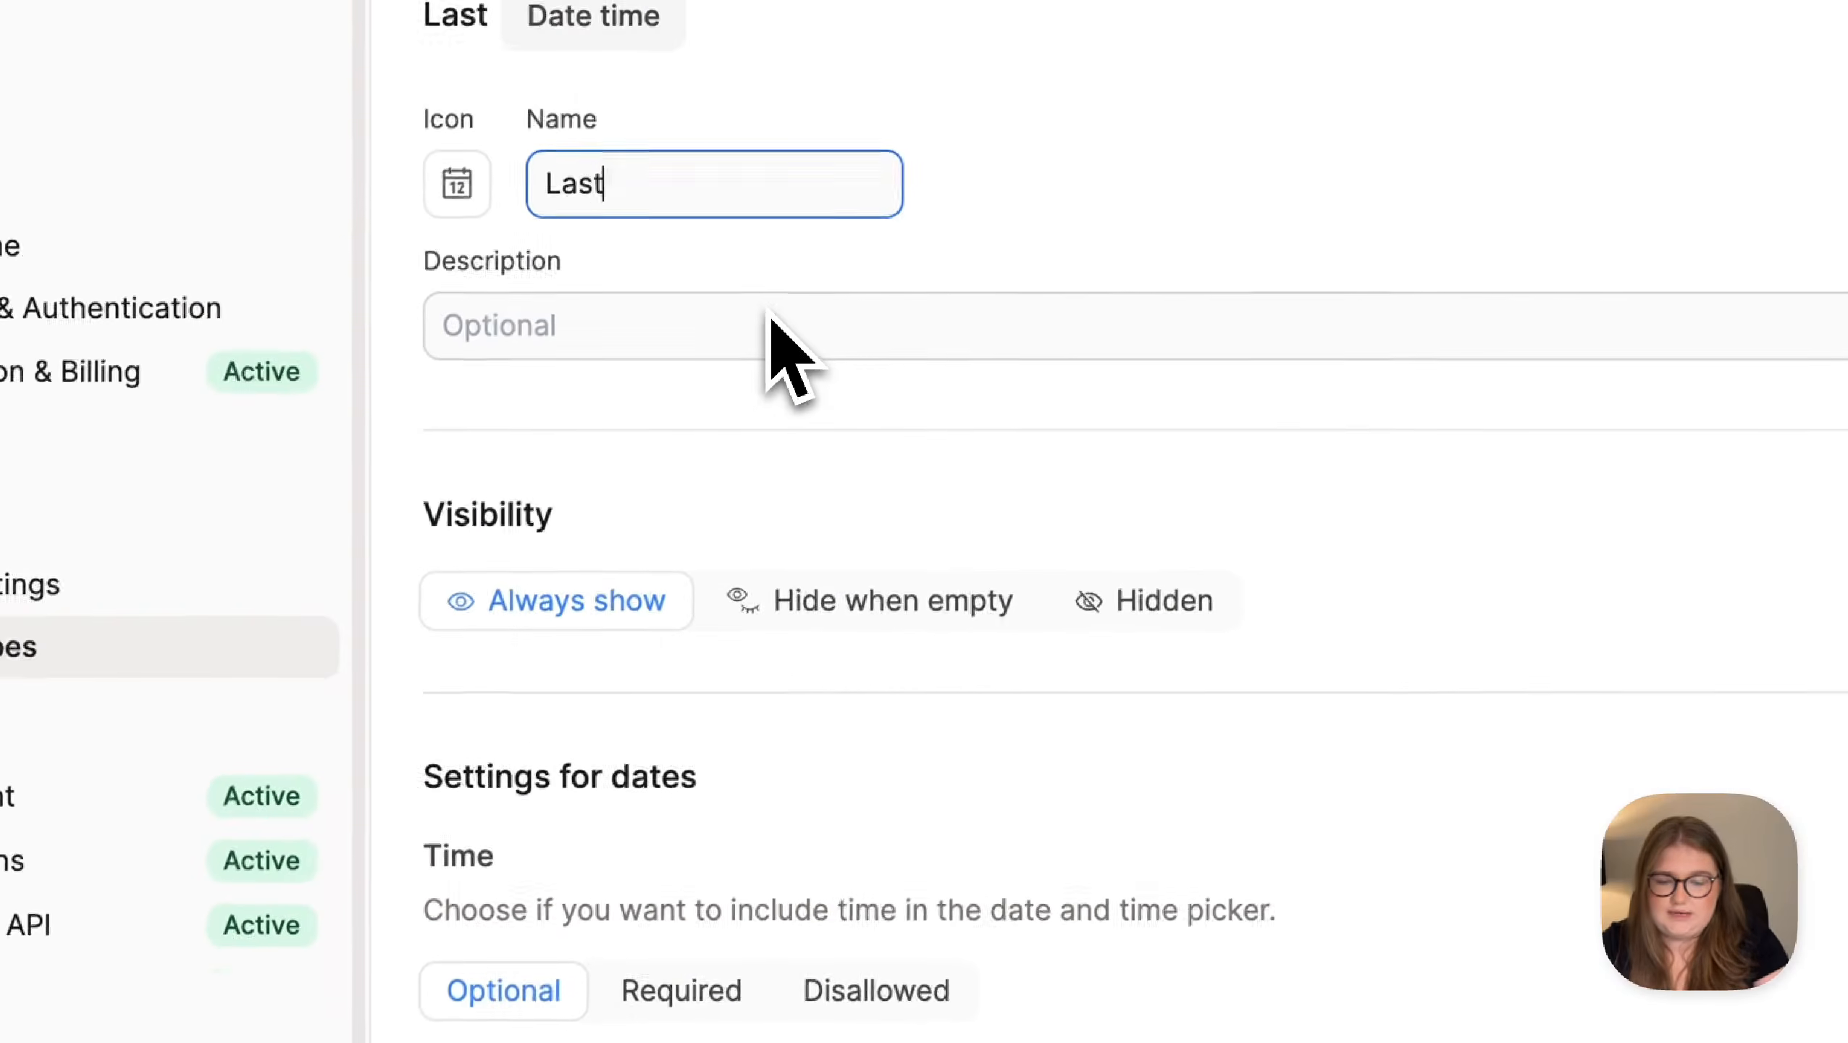
text( Reached Out)
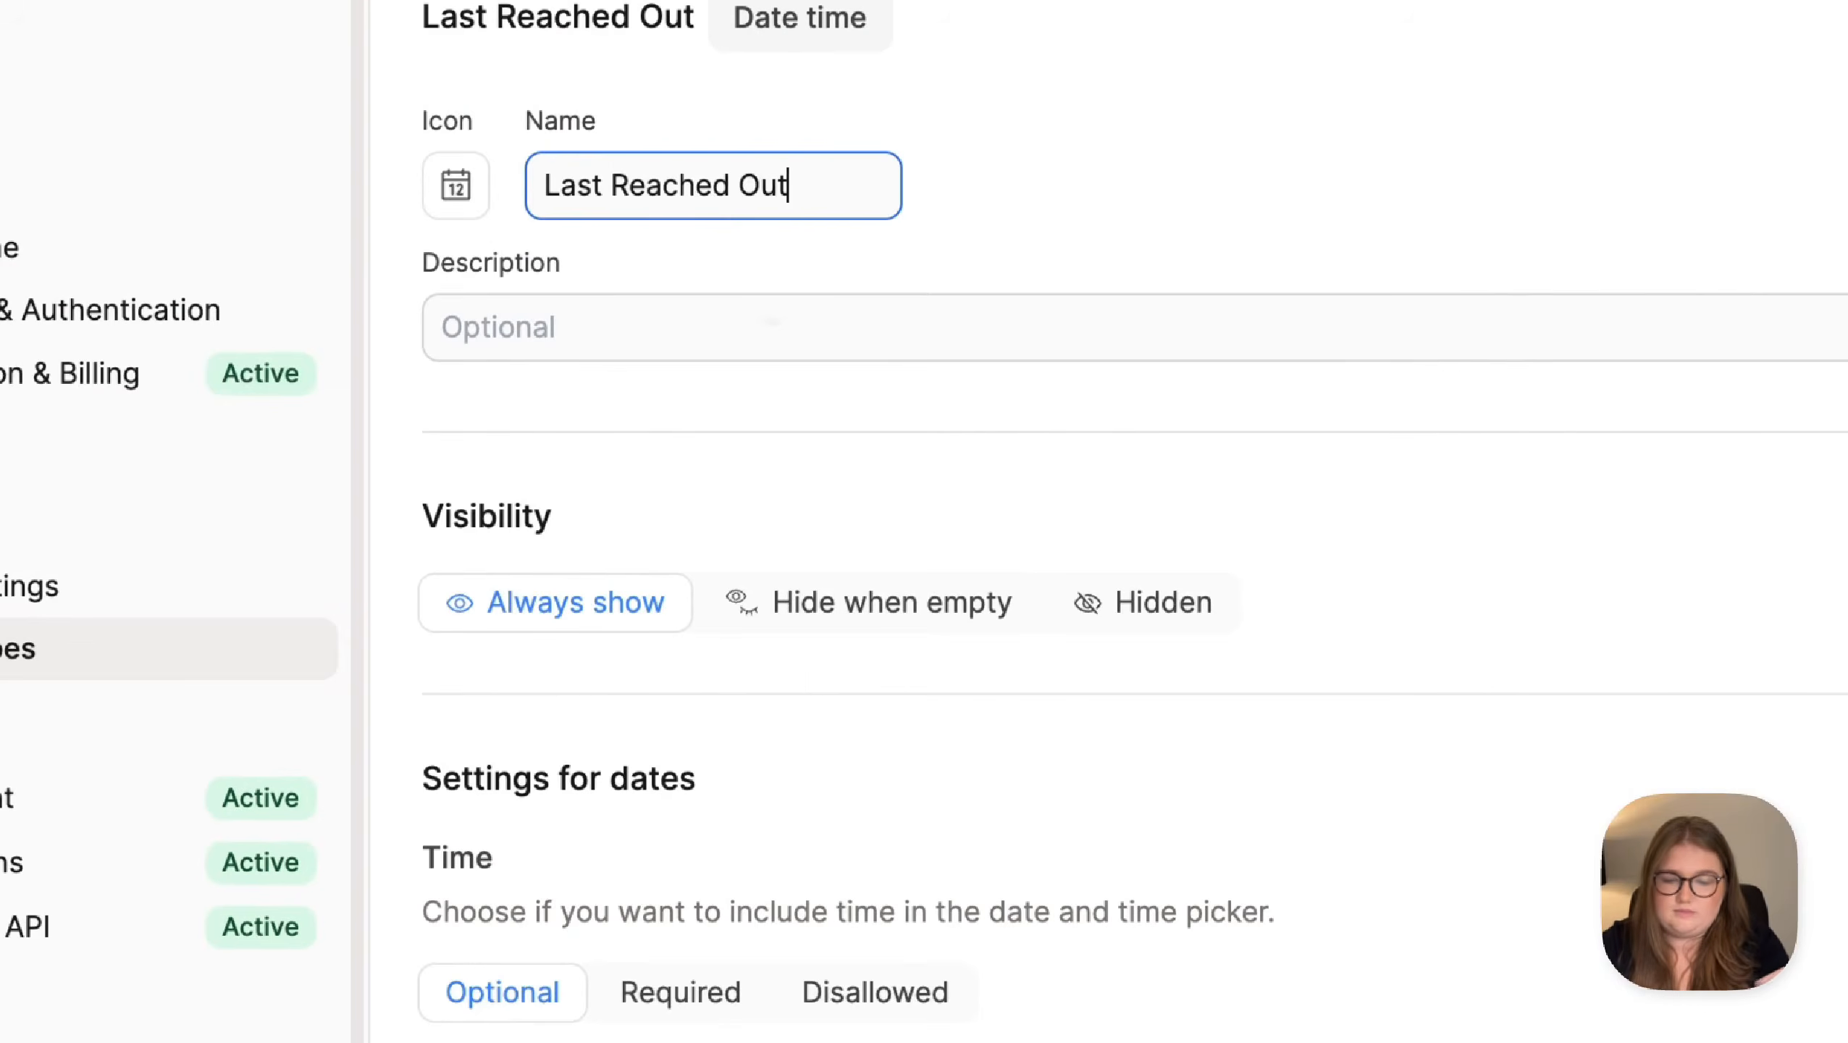
click(1230, 754)
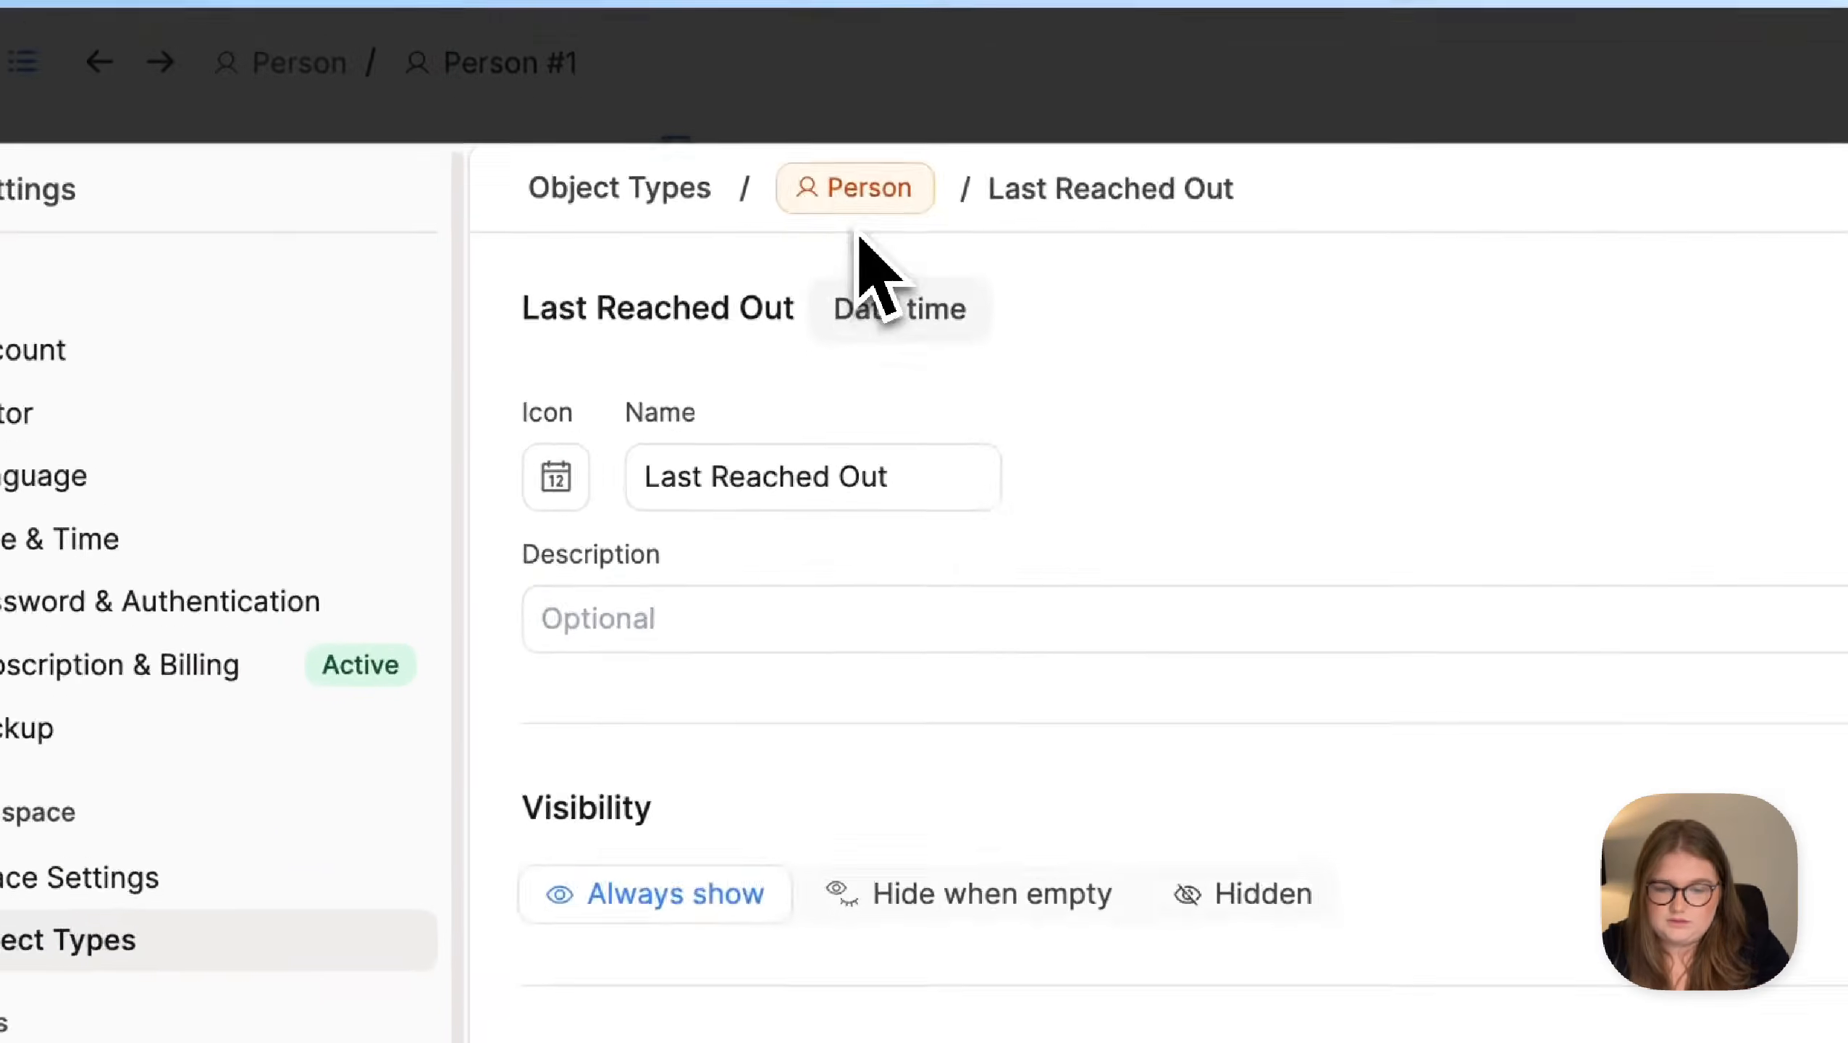
click(858, 204)
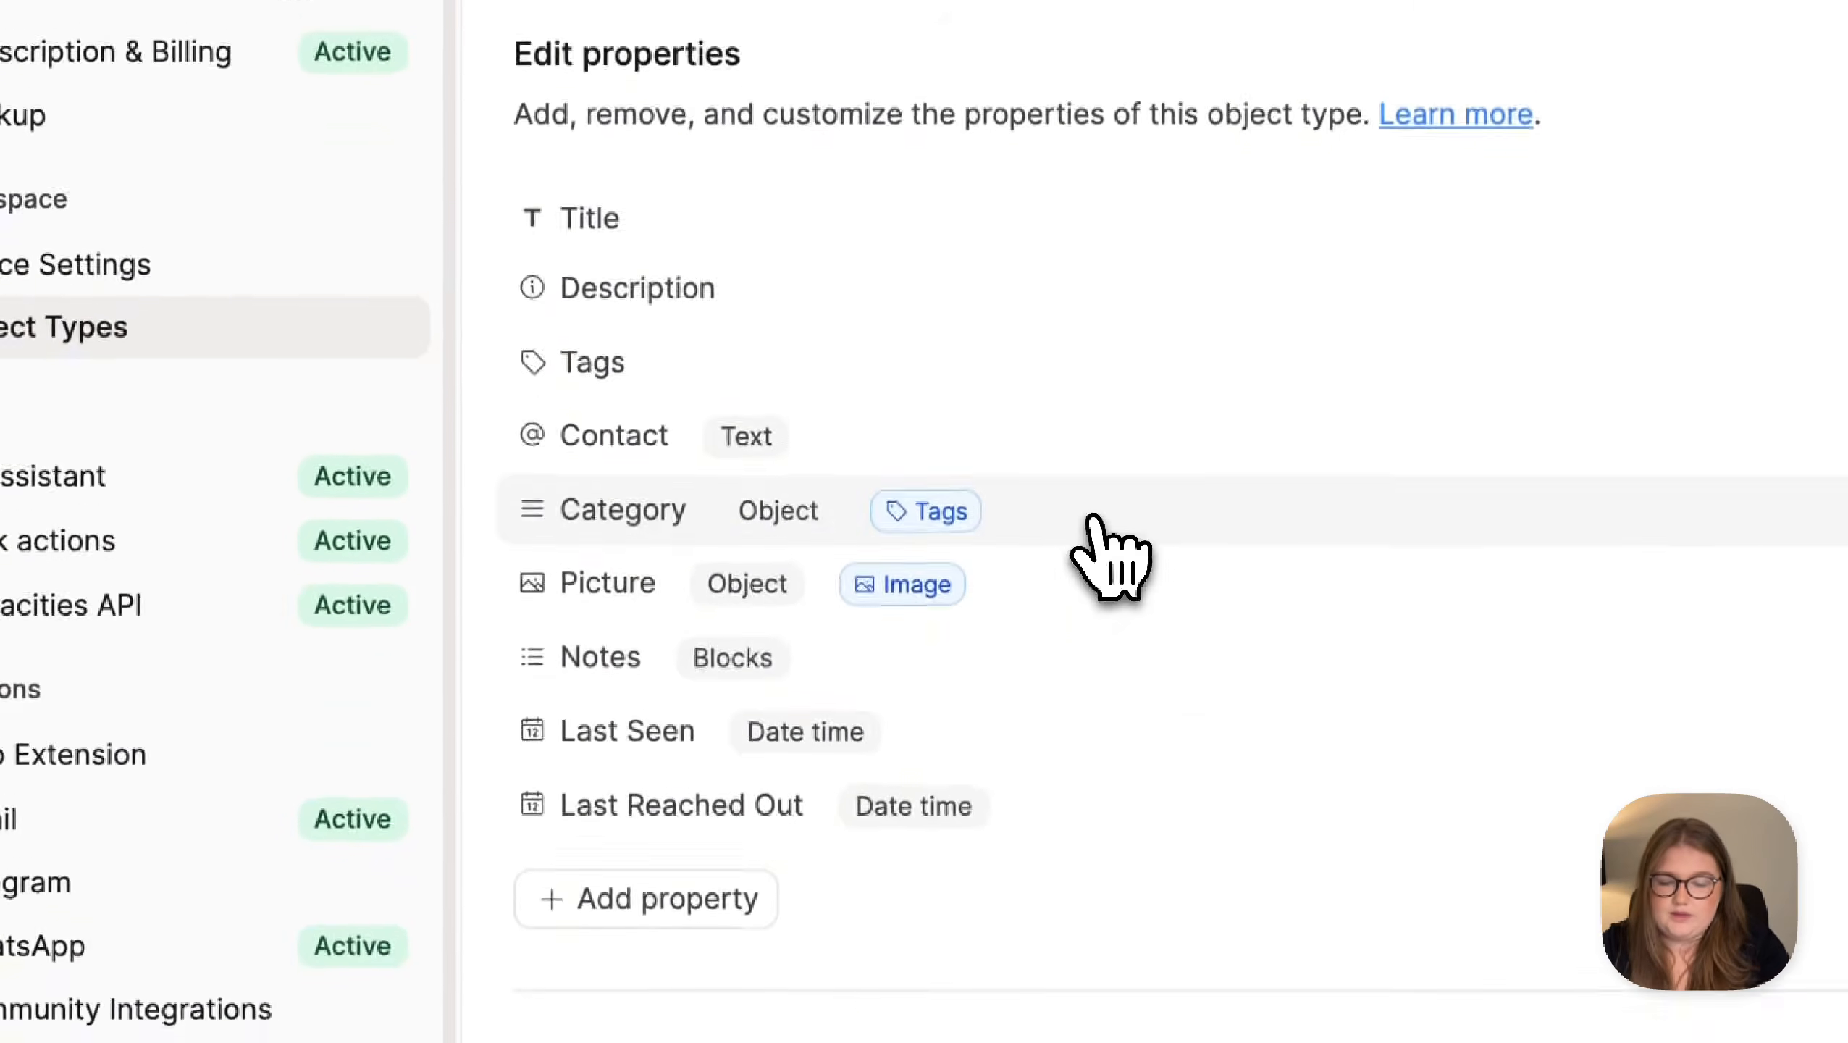
Add a Text property named Memory Jog to the Person object type
click(737, 867)
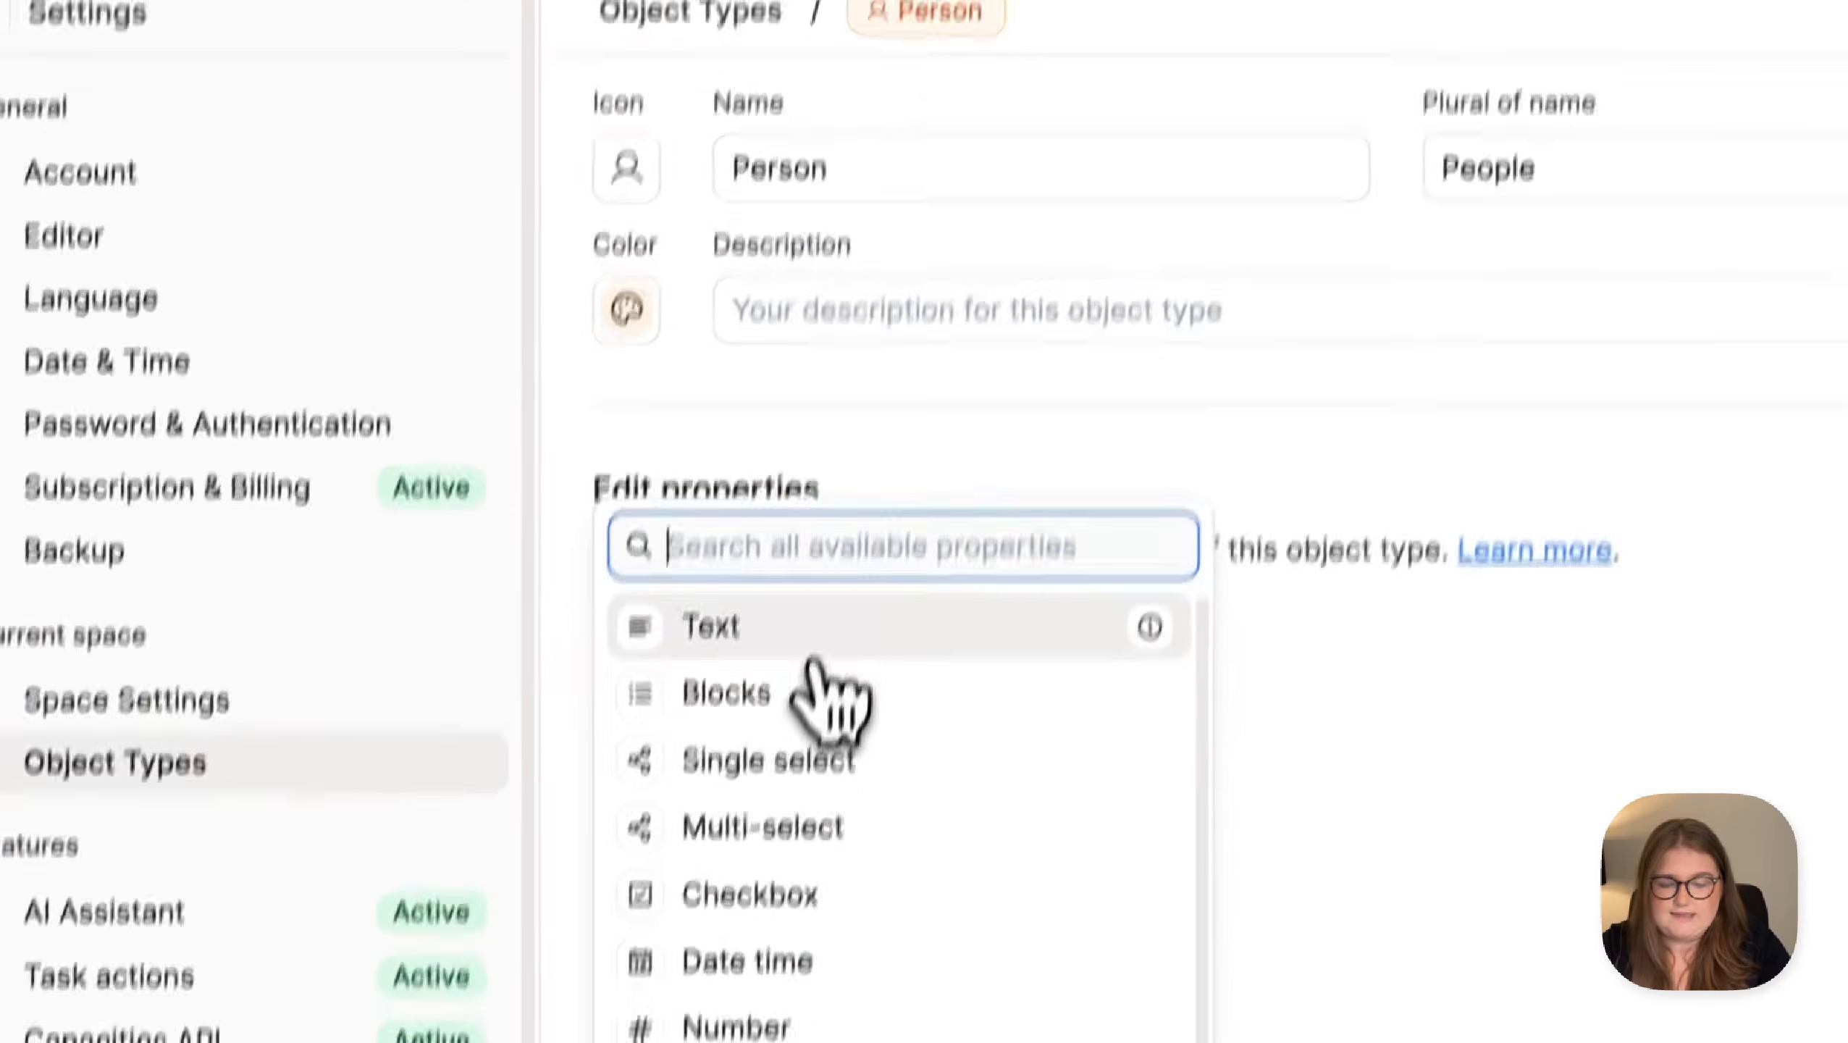
click(807, 646)
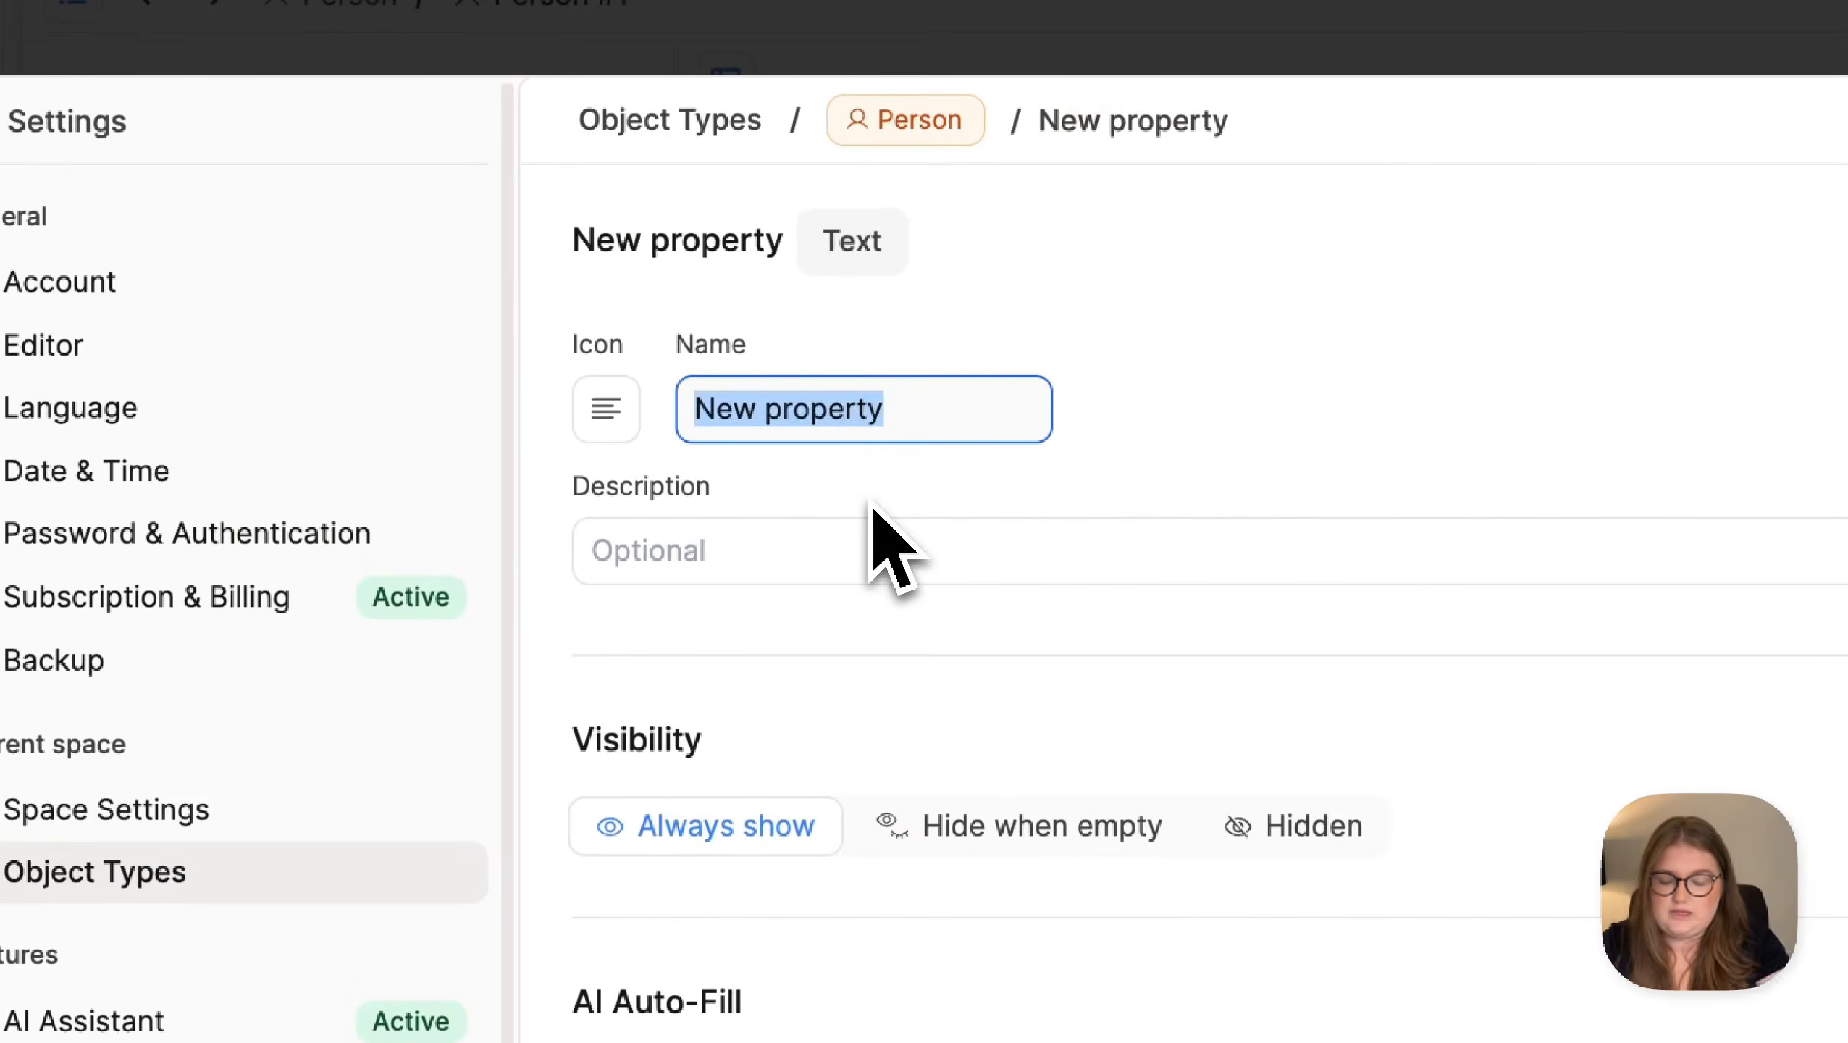
text(Memory A)
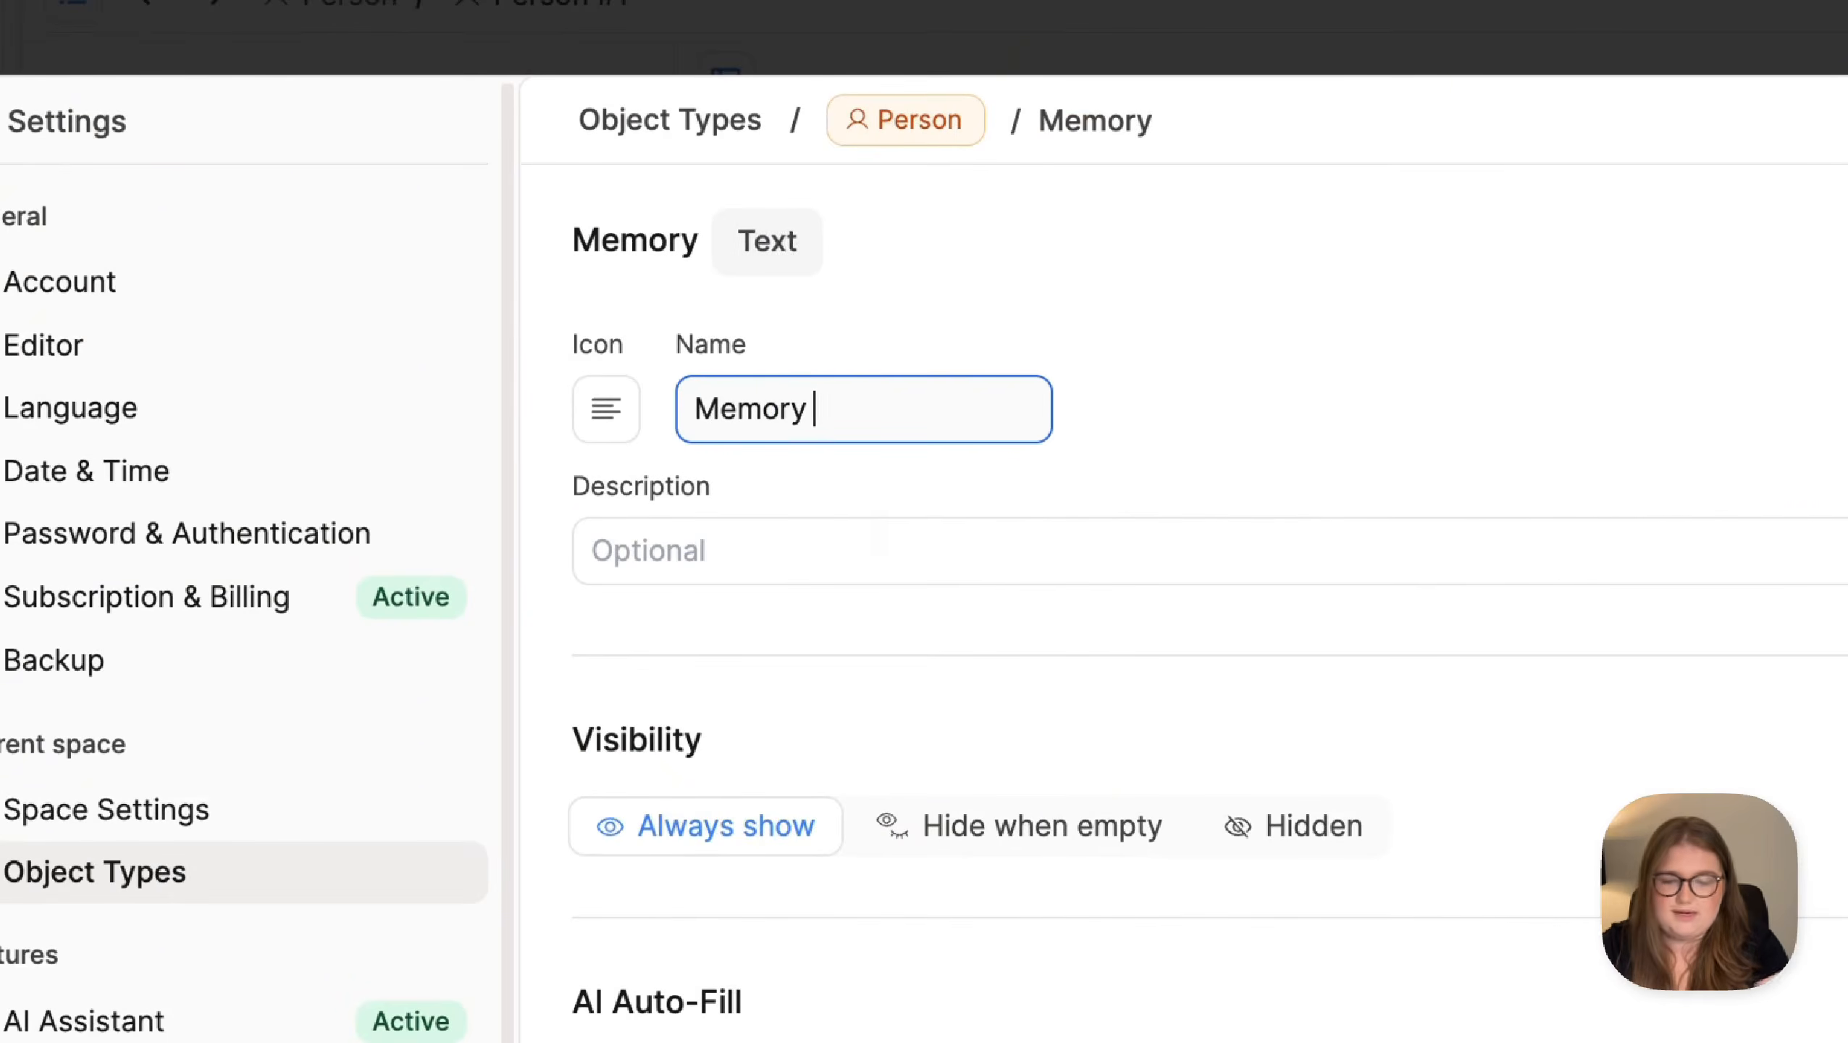
key(BackSpace)
text(Jog)
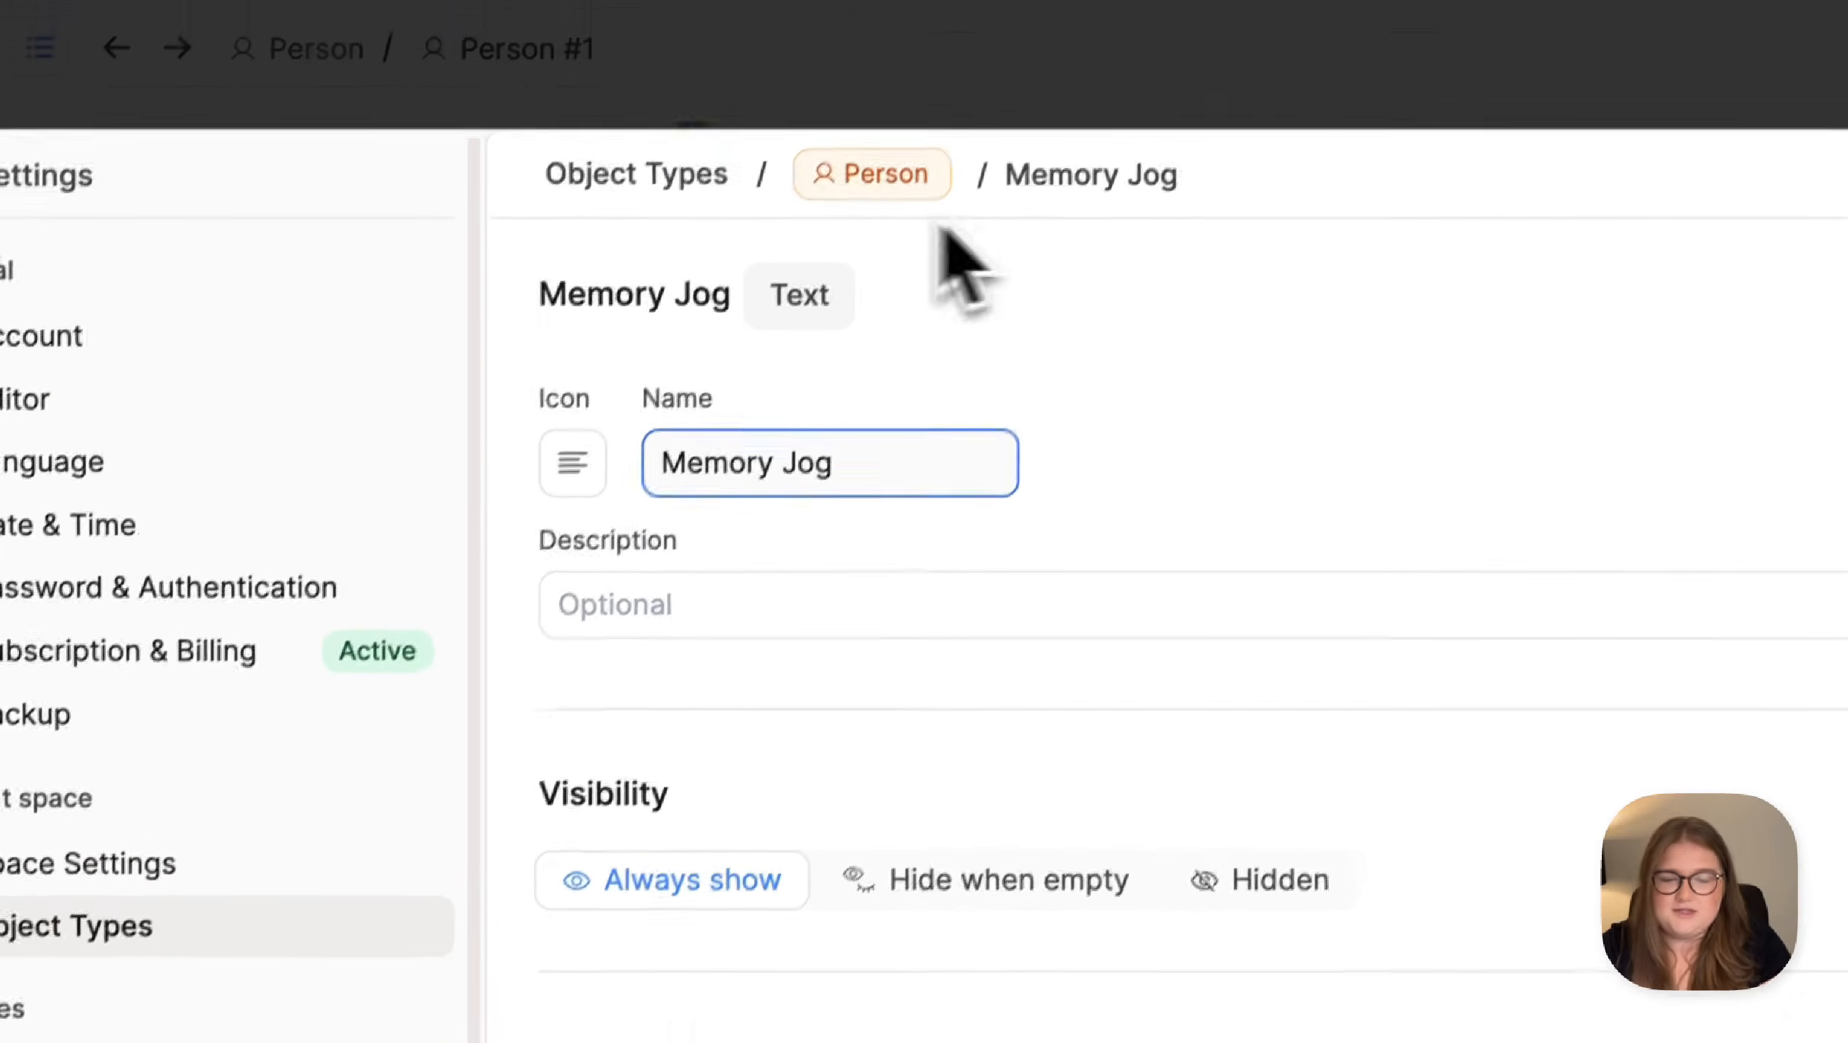
click(887, 132)
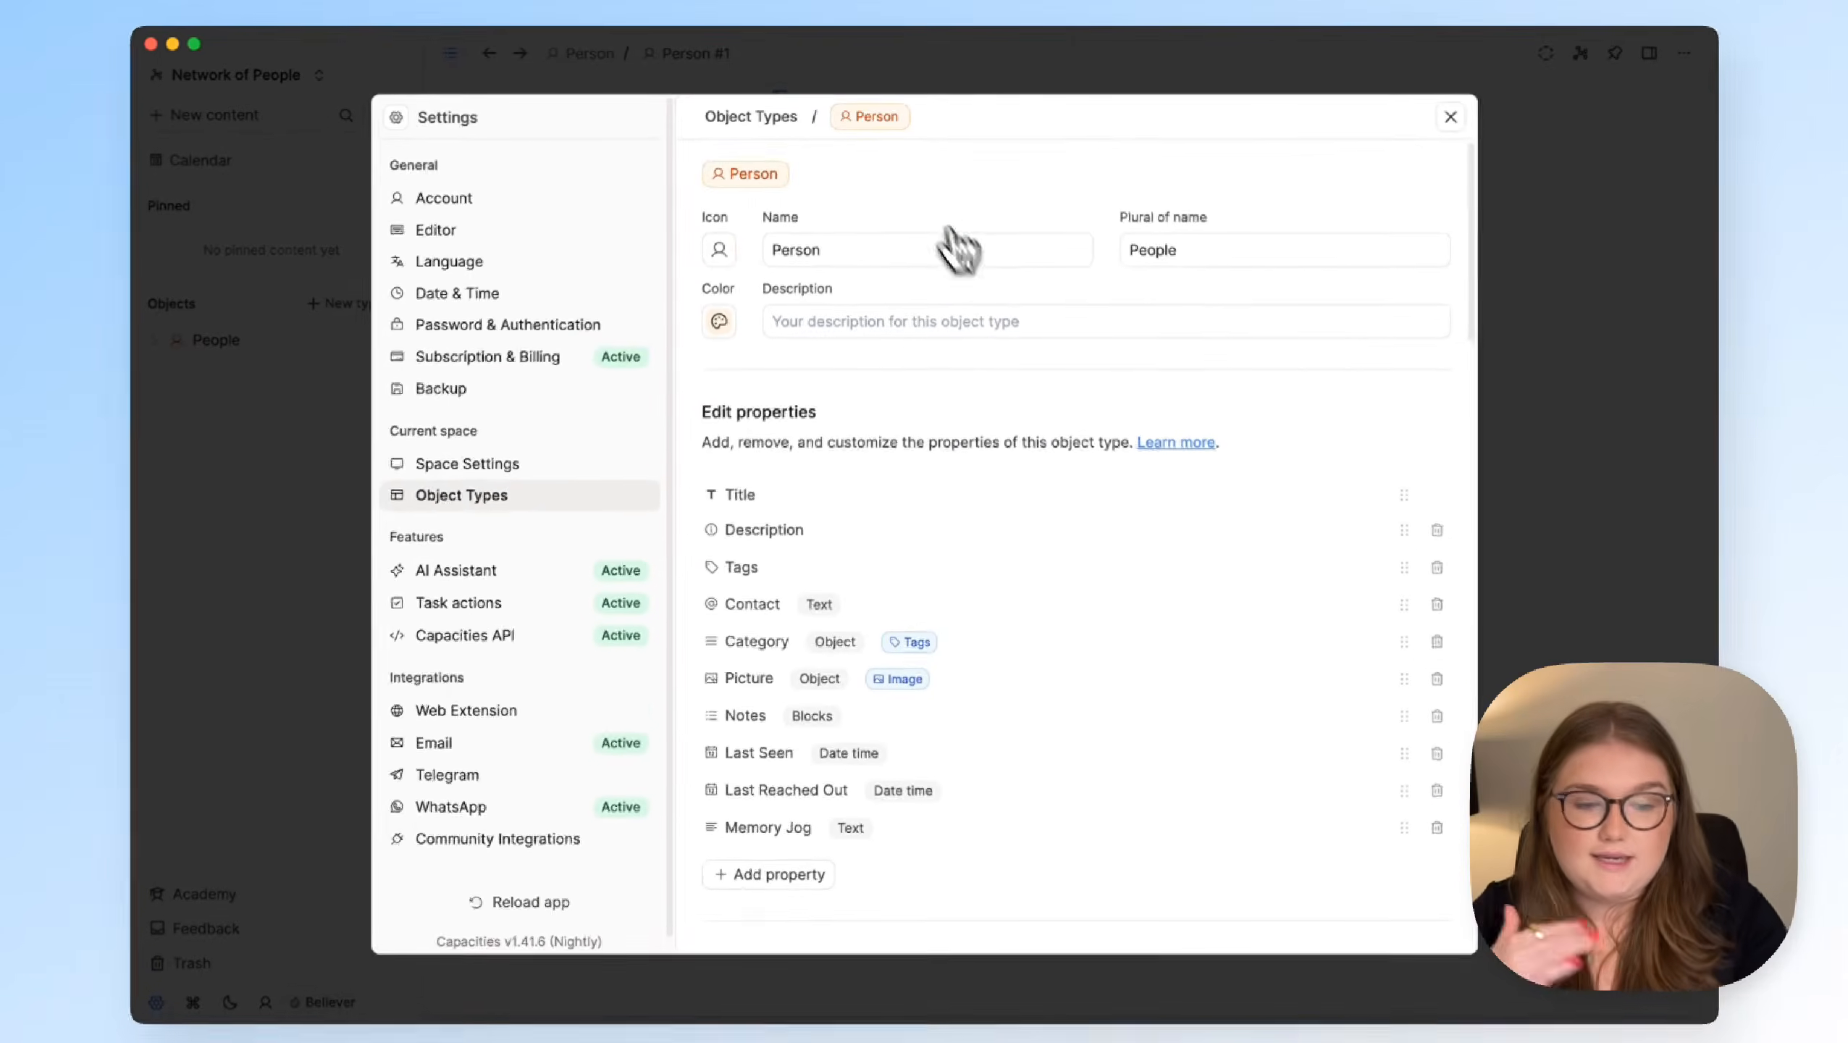
Add a Text property named Job Title to the Person object type and close the settings
scroll(982, 295, down, 3)
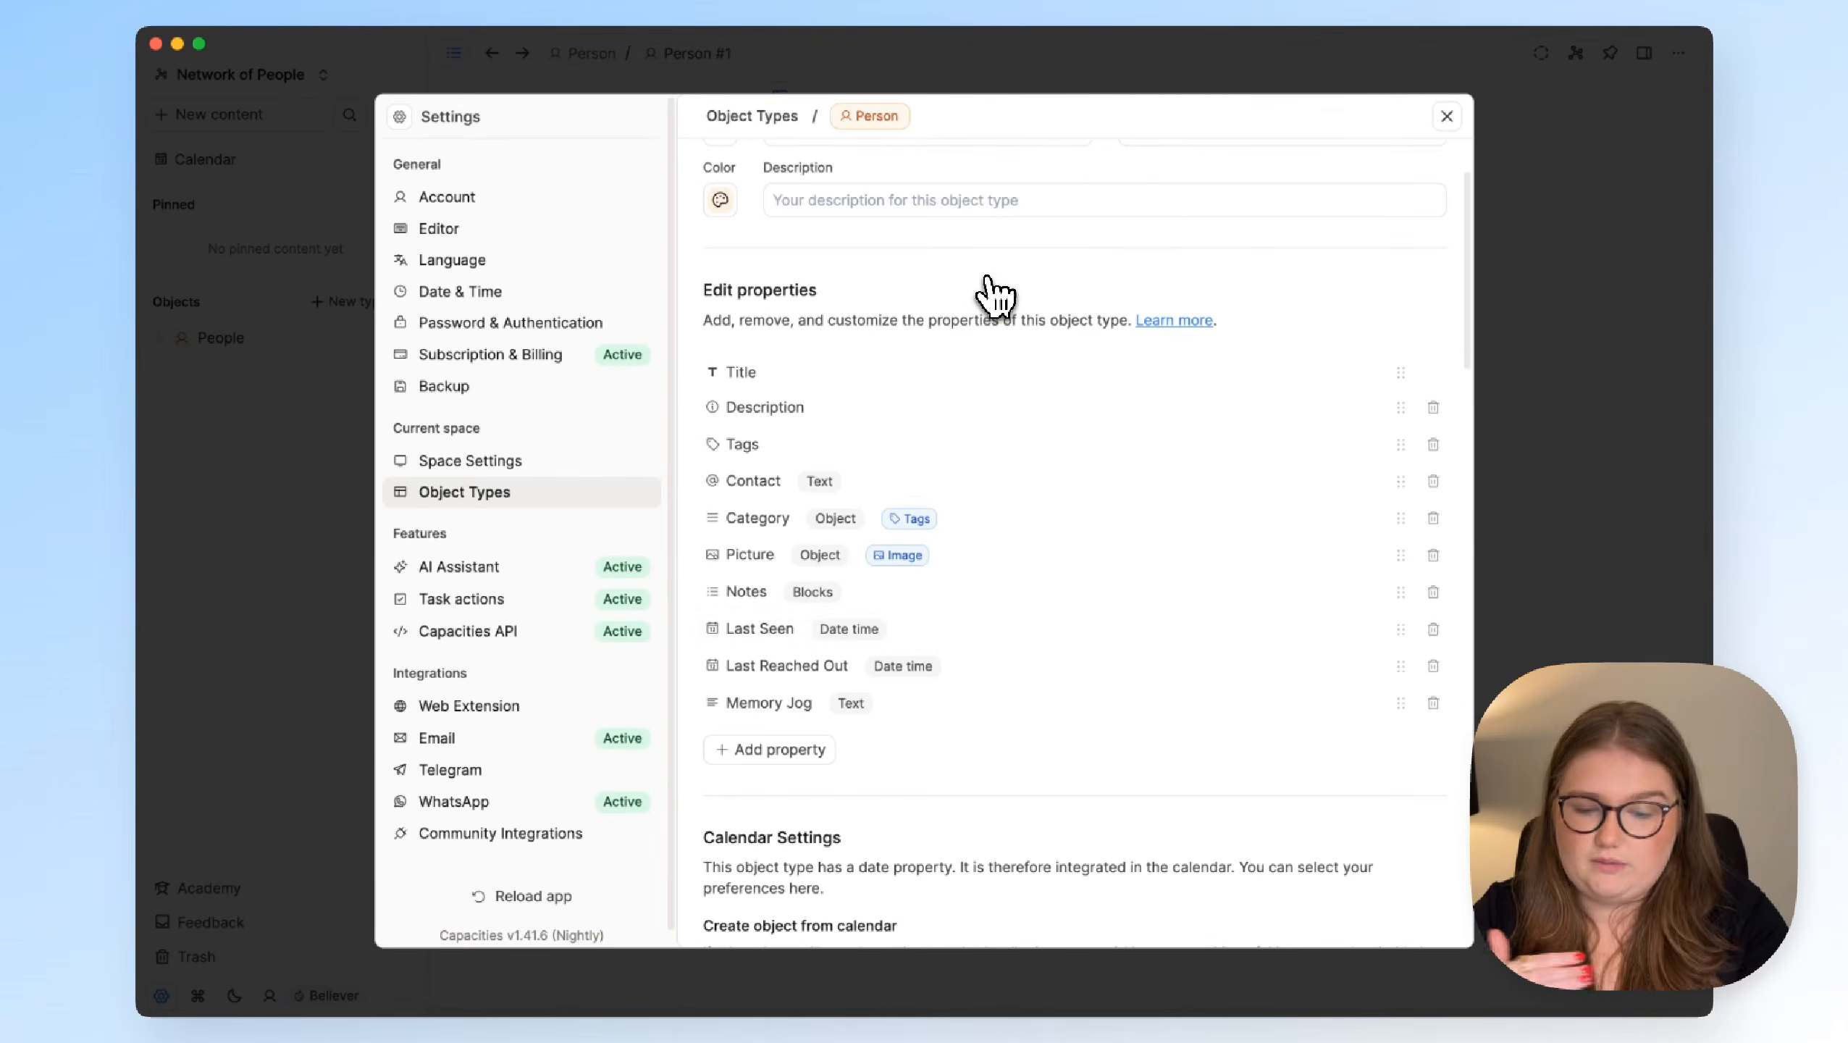
click(843, 742)
click(849, 406)
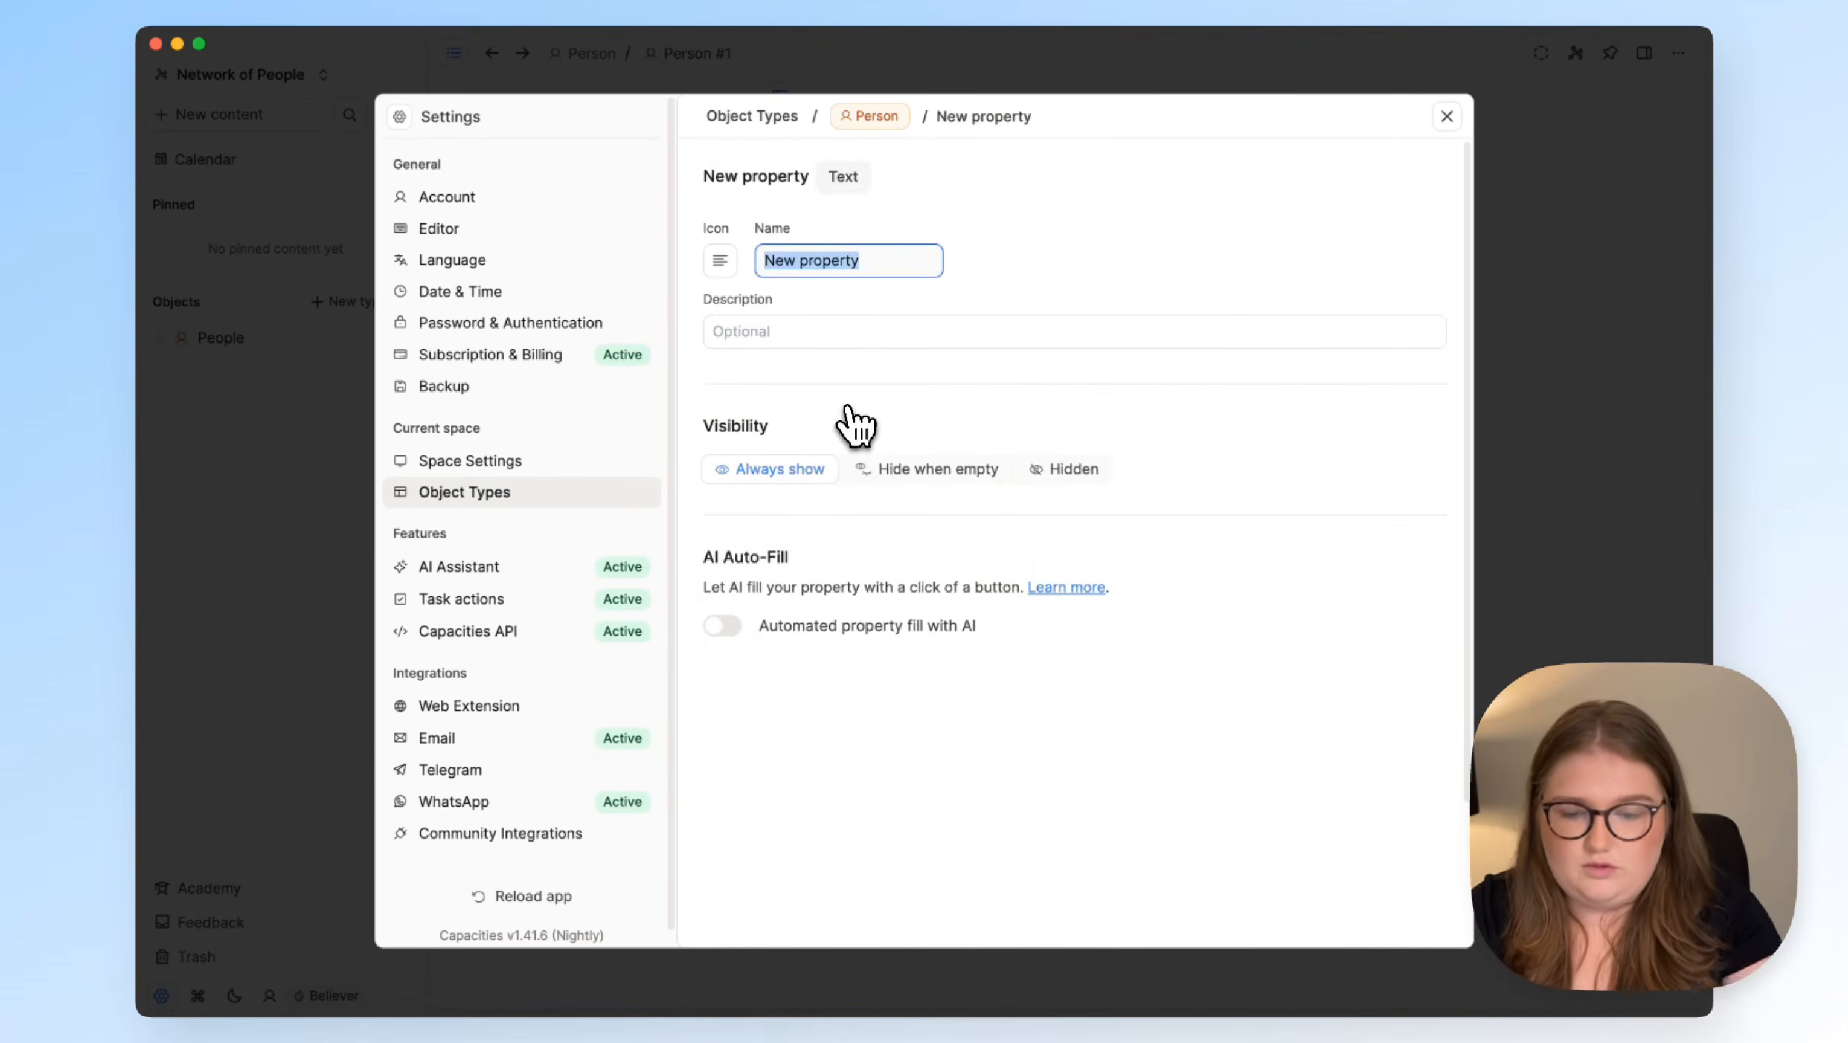
text(Job Title)
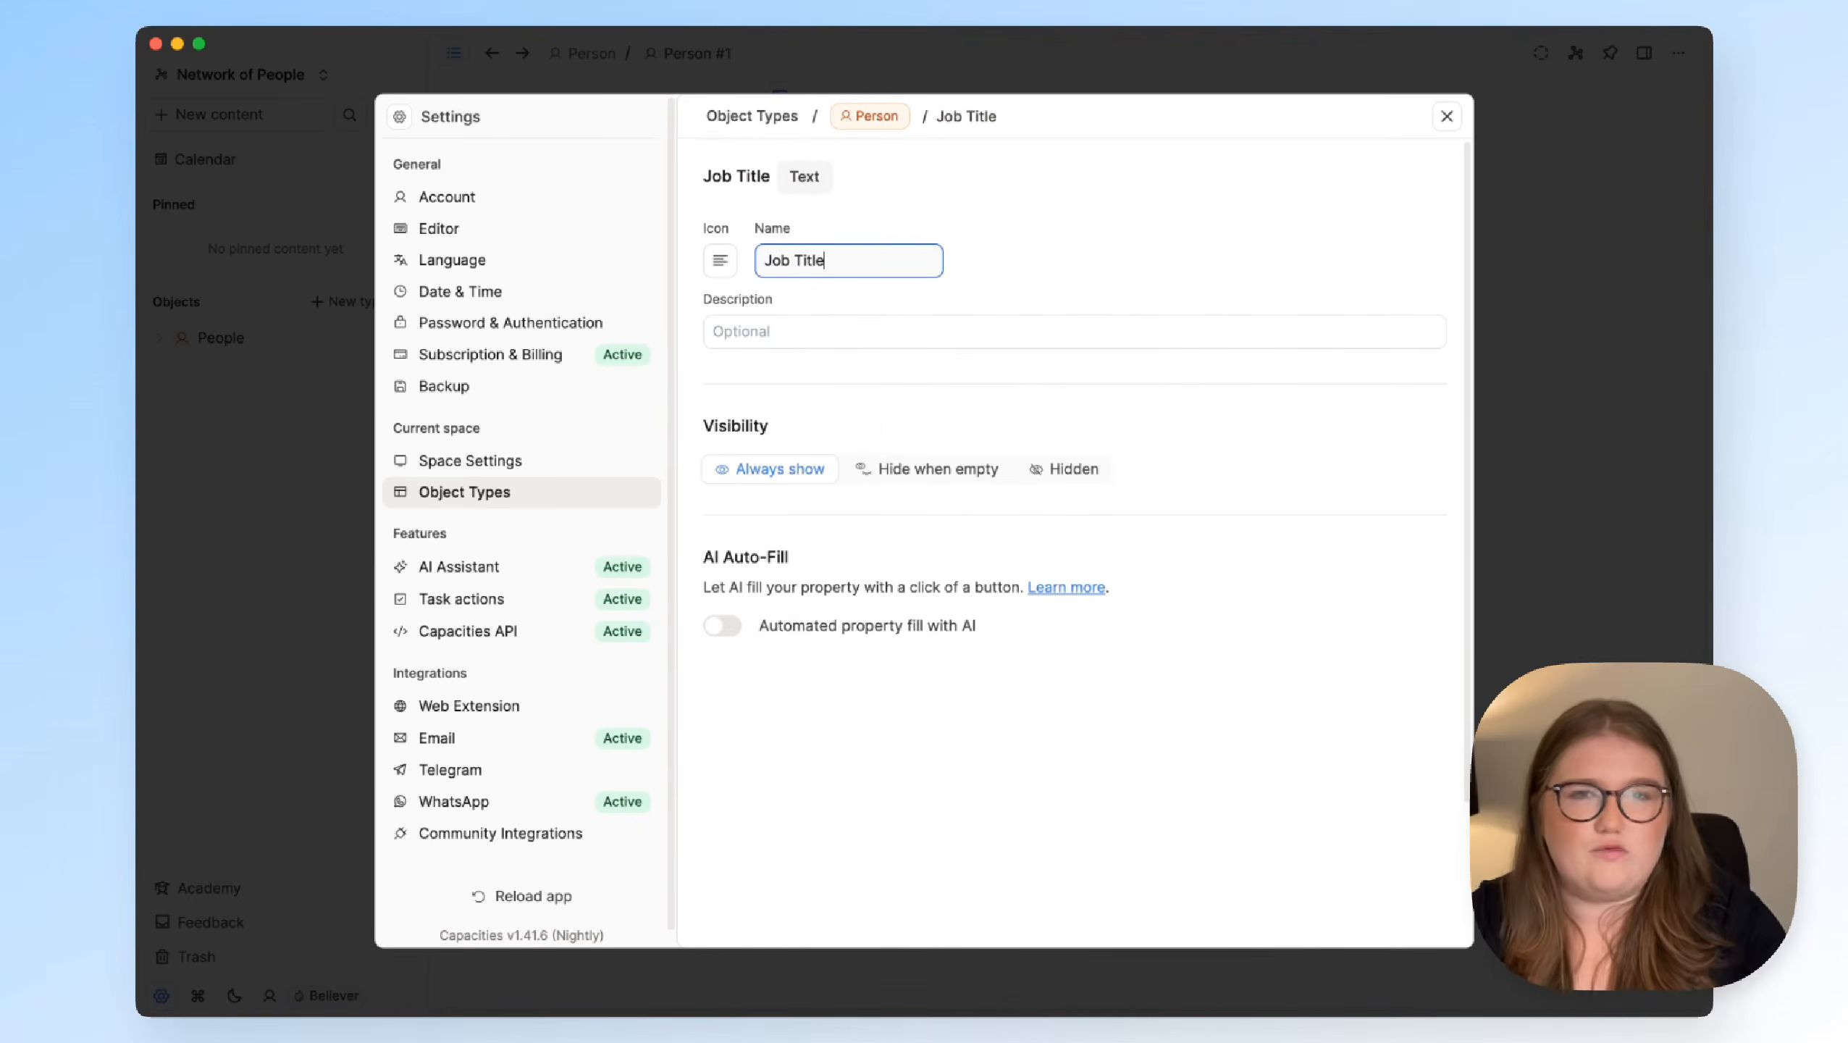
click(1036, 269)
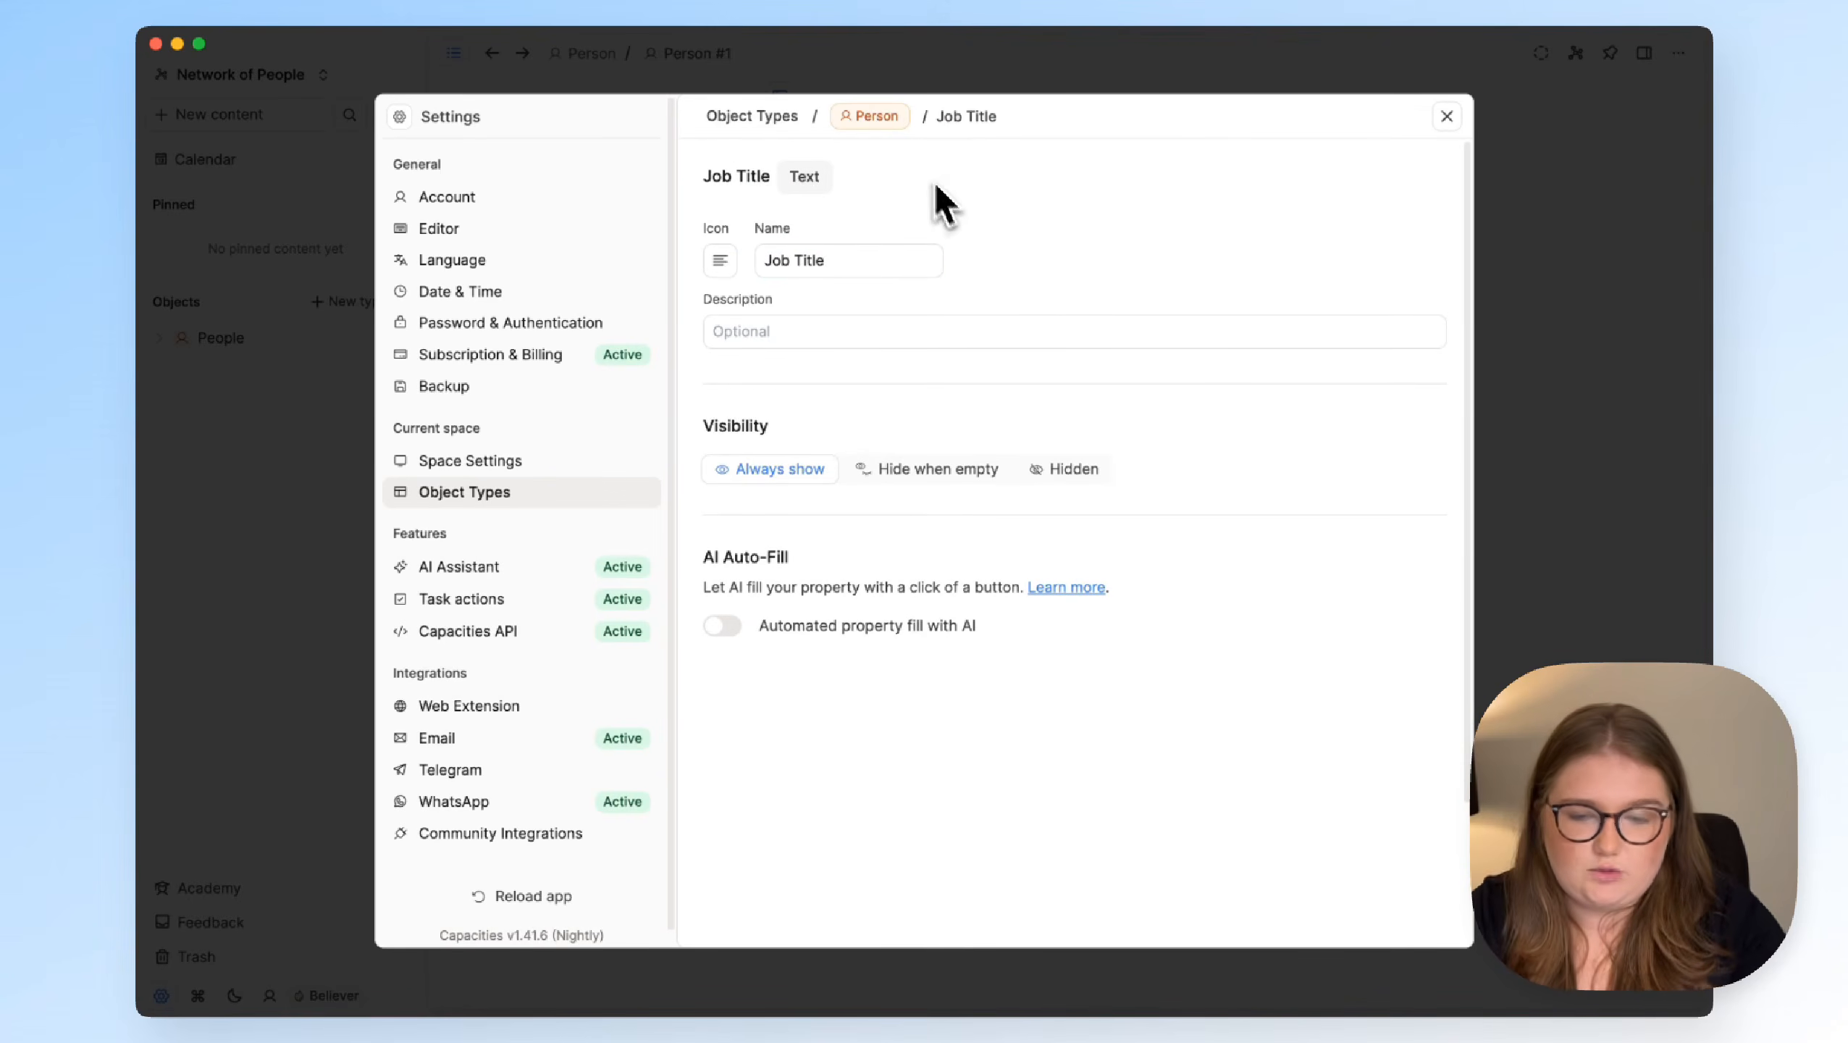
click(885, 123)
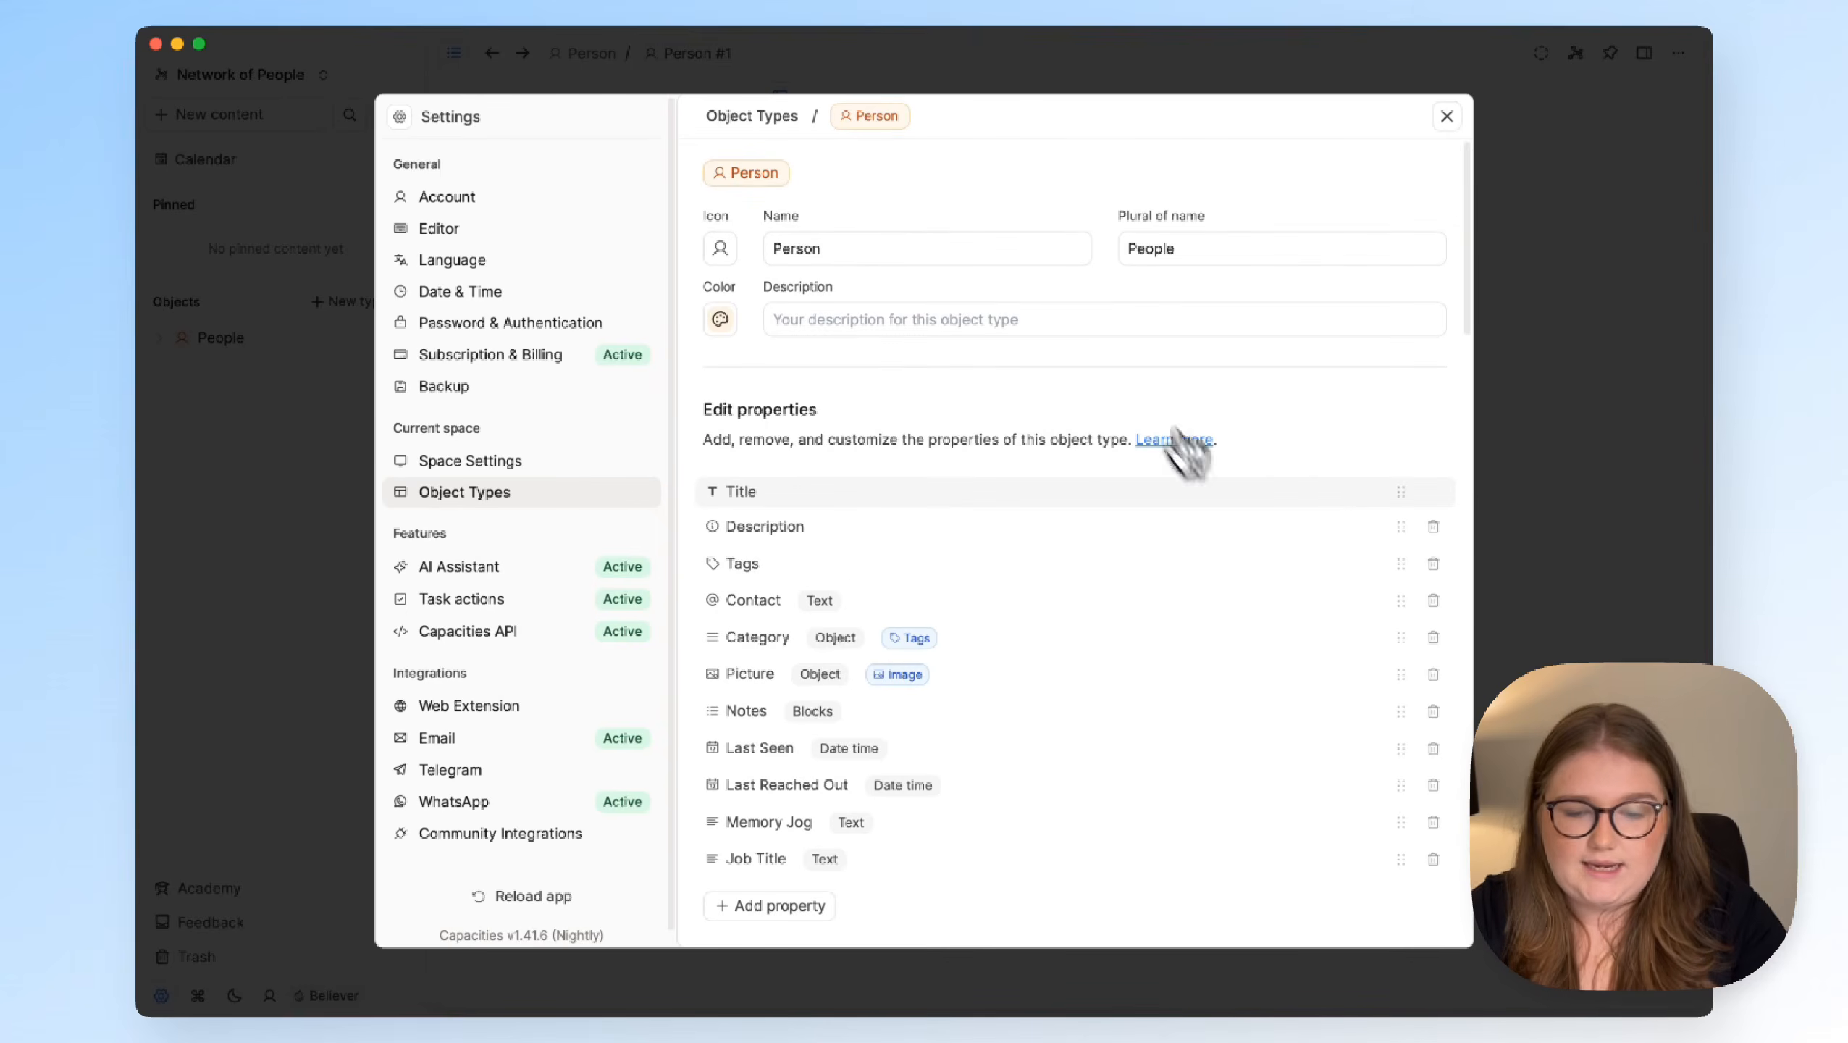
click(1503, 511)
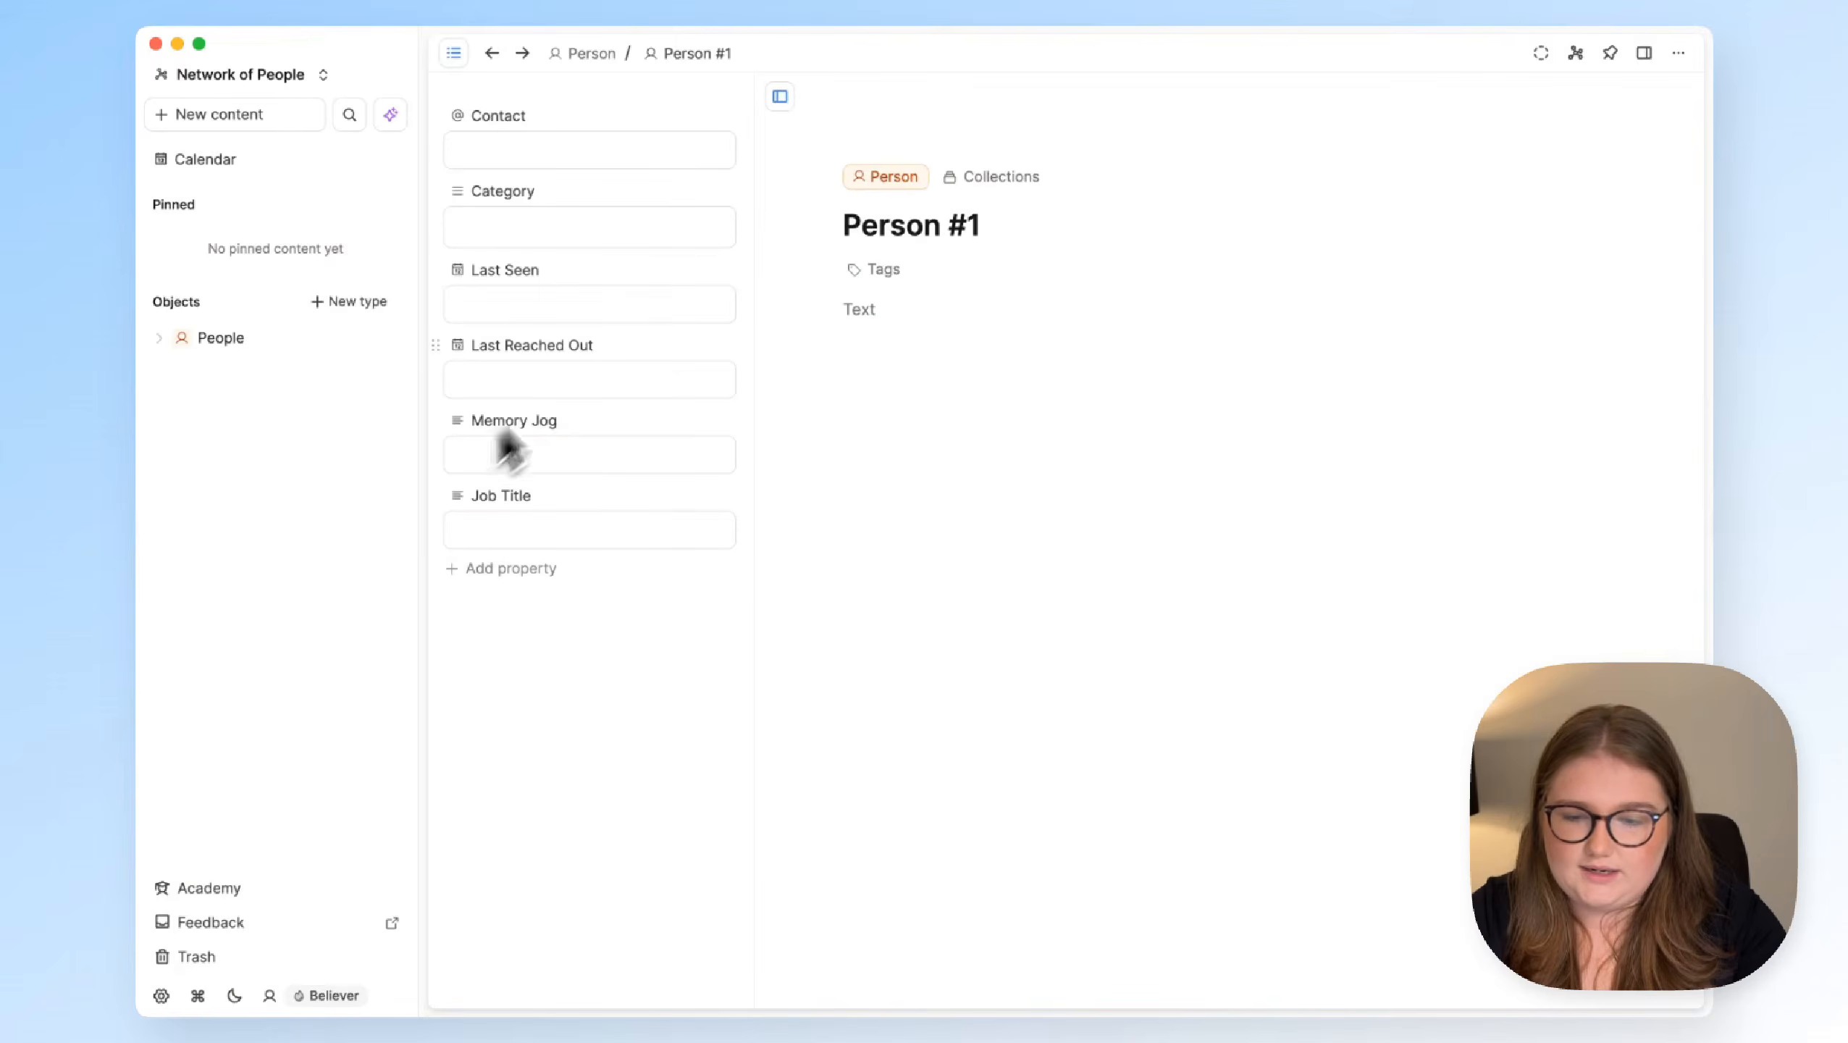
Title the entry with the person's name and fill in the contact e-mail, category personal, Last Seen August 23, 2024 and Last Reached Out August 21, 2024
click(453, 53)
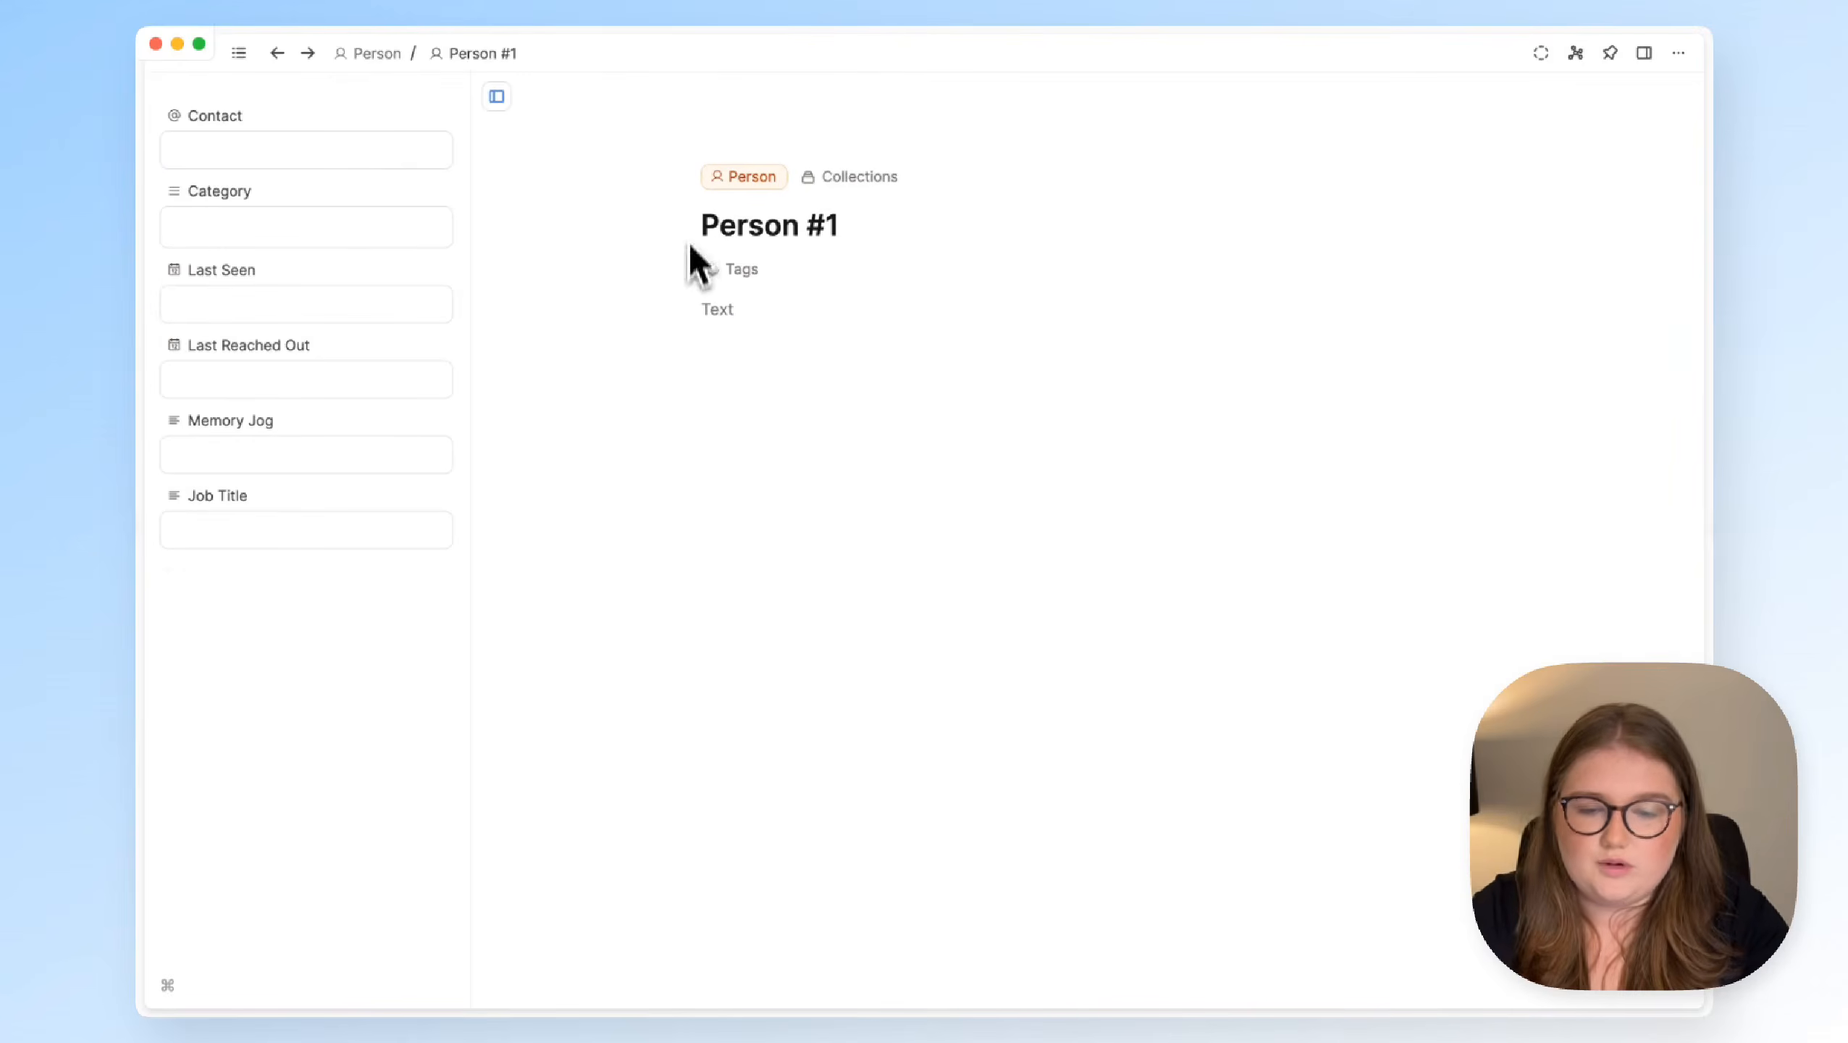
triple_click(756, 220)
text(Beth)
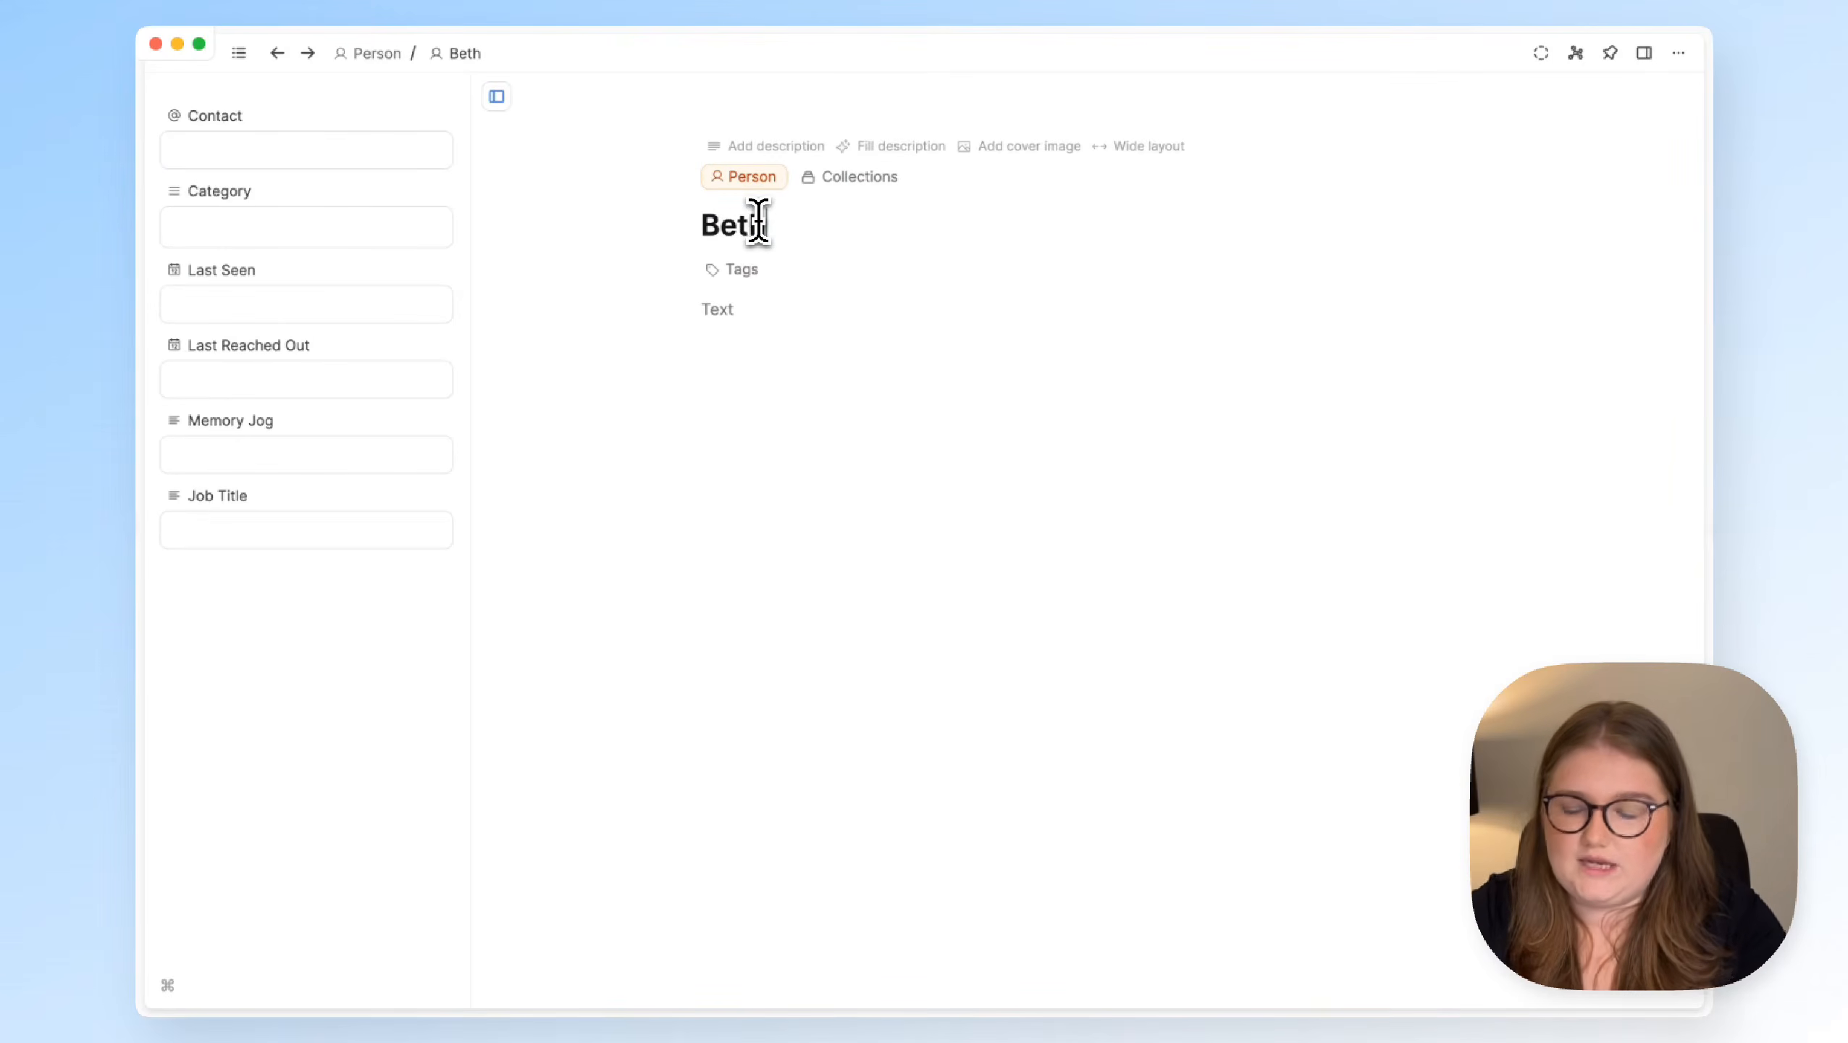
click(330, 153)
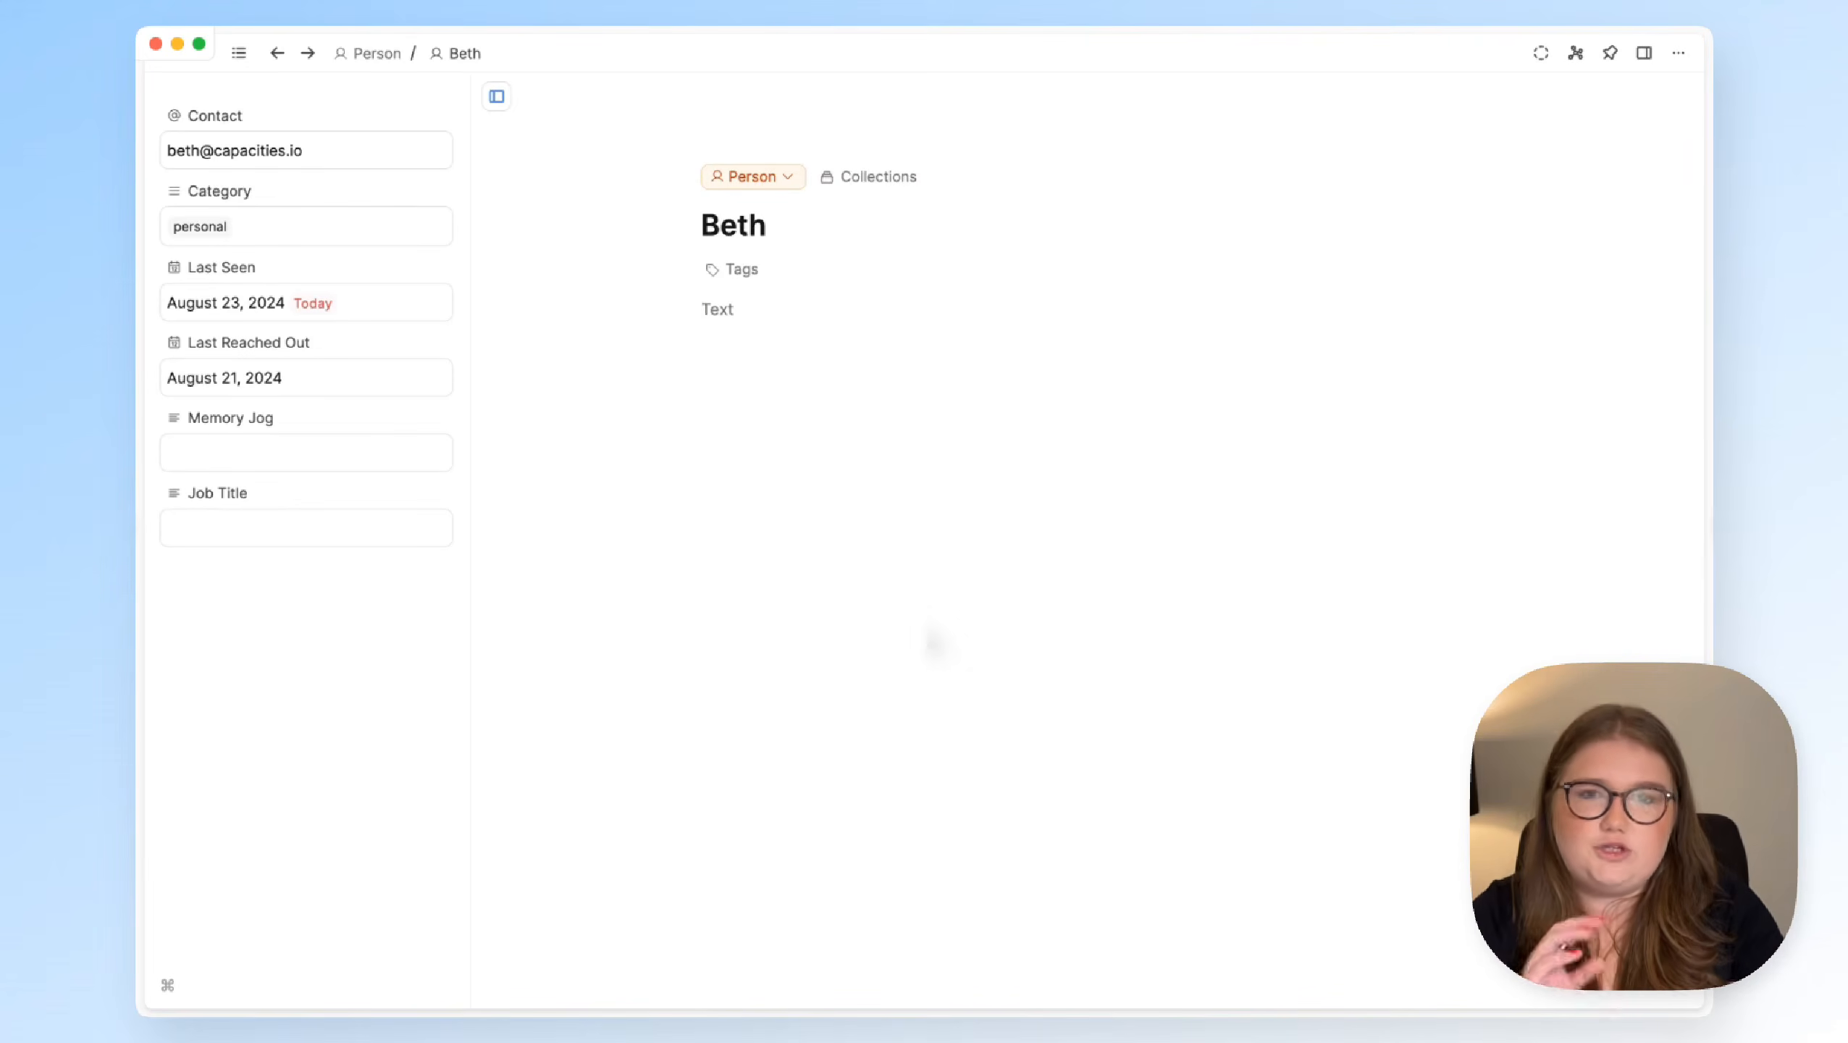
click(239, 52)
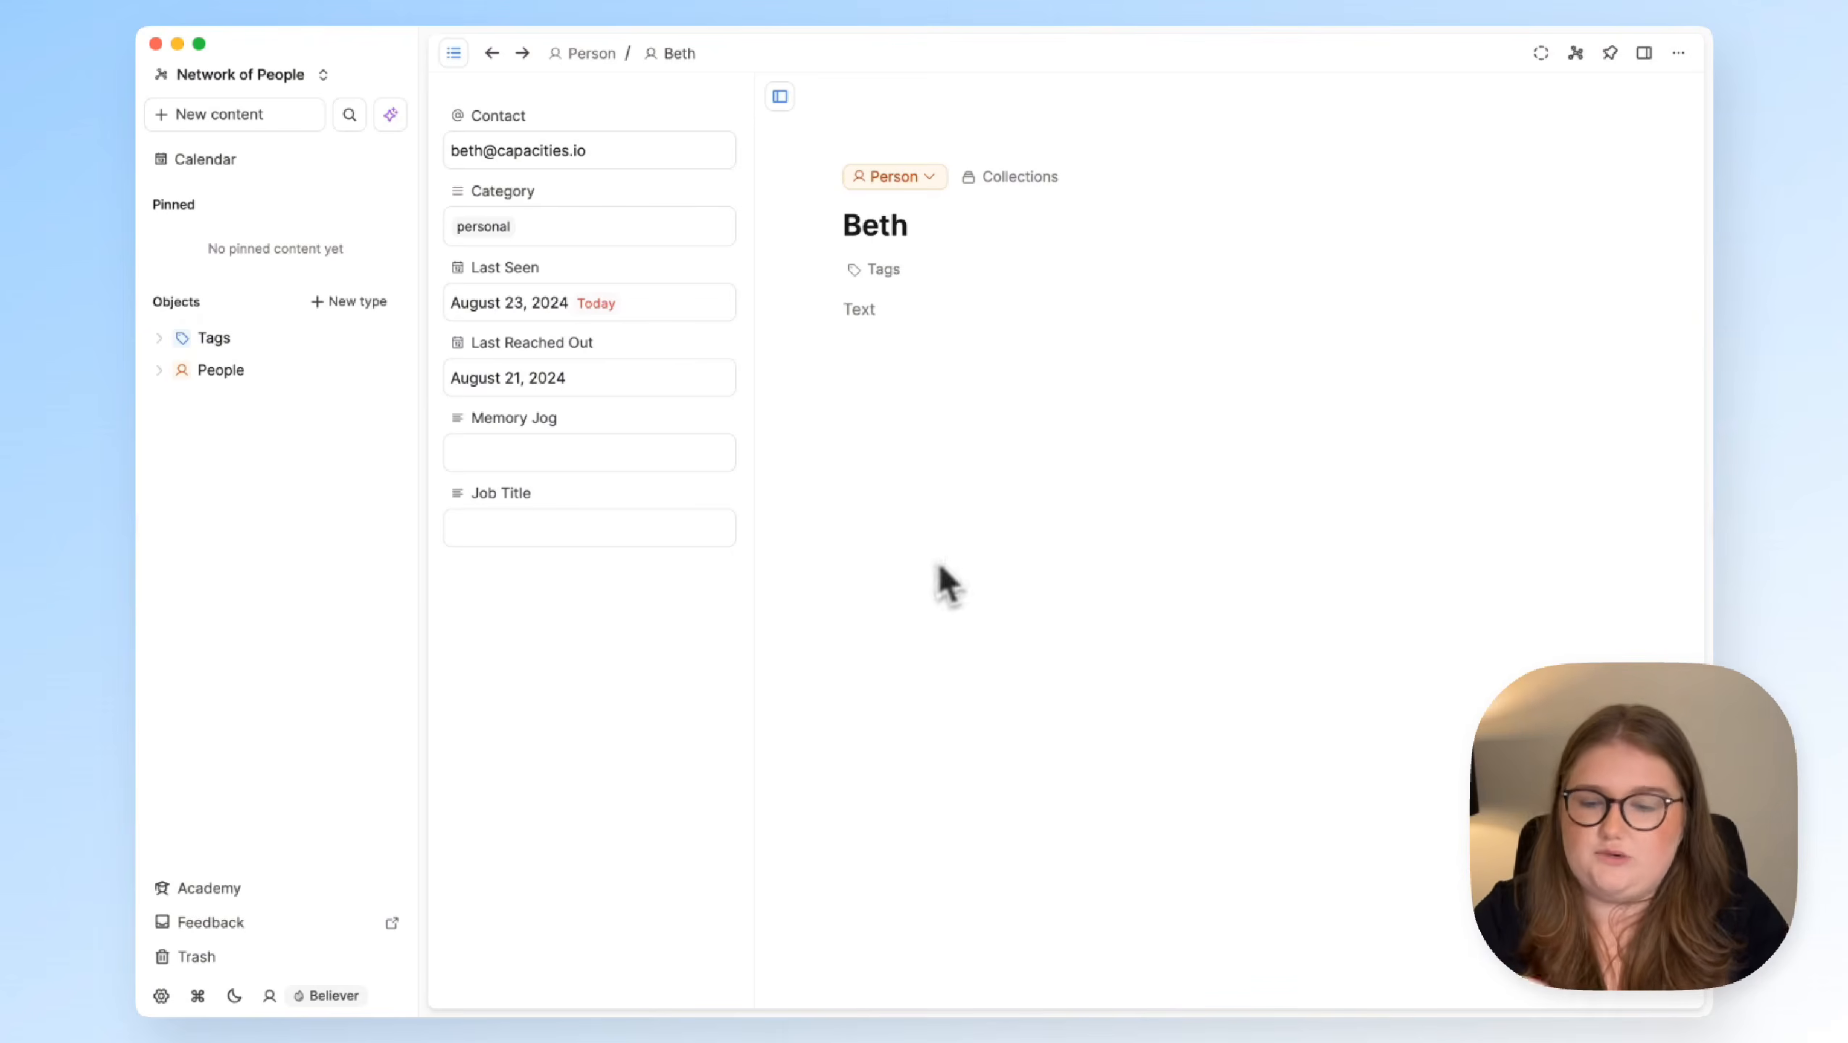
Add an Organization object type to the space from its template
click(360, 303)
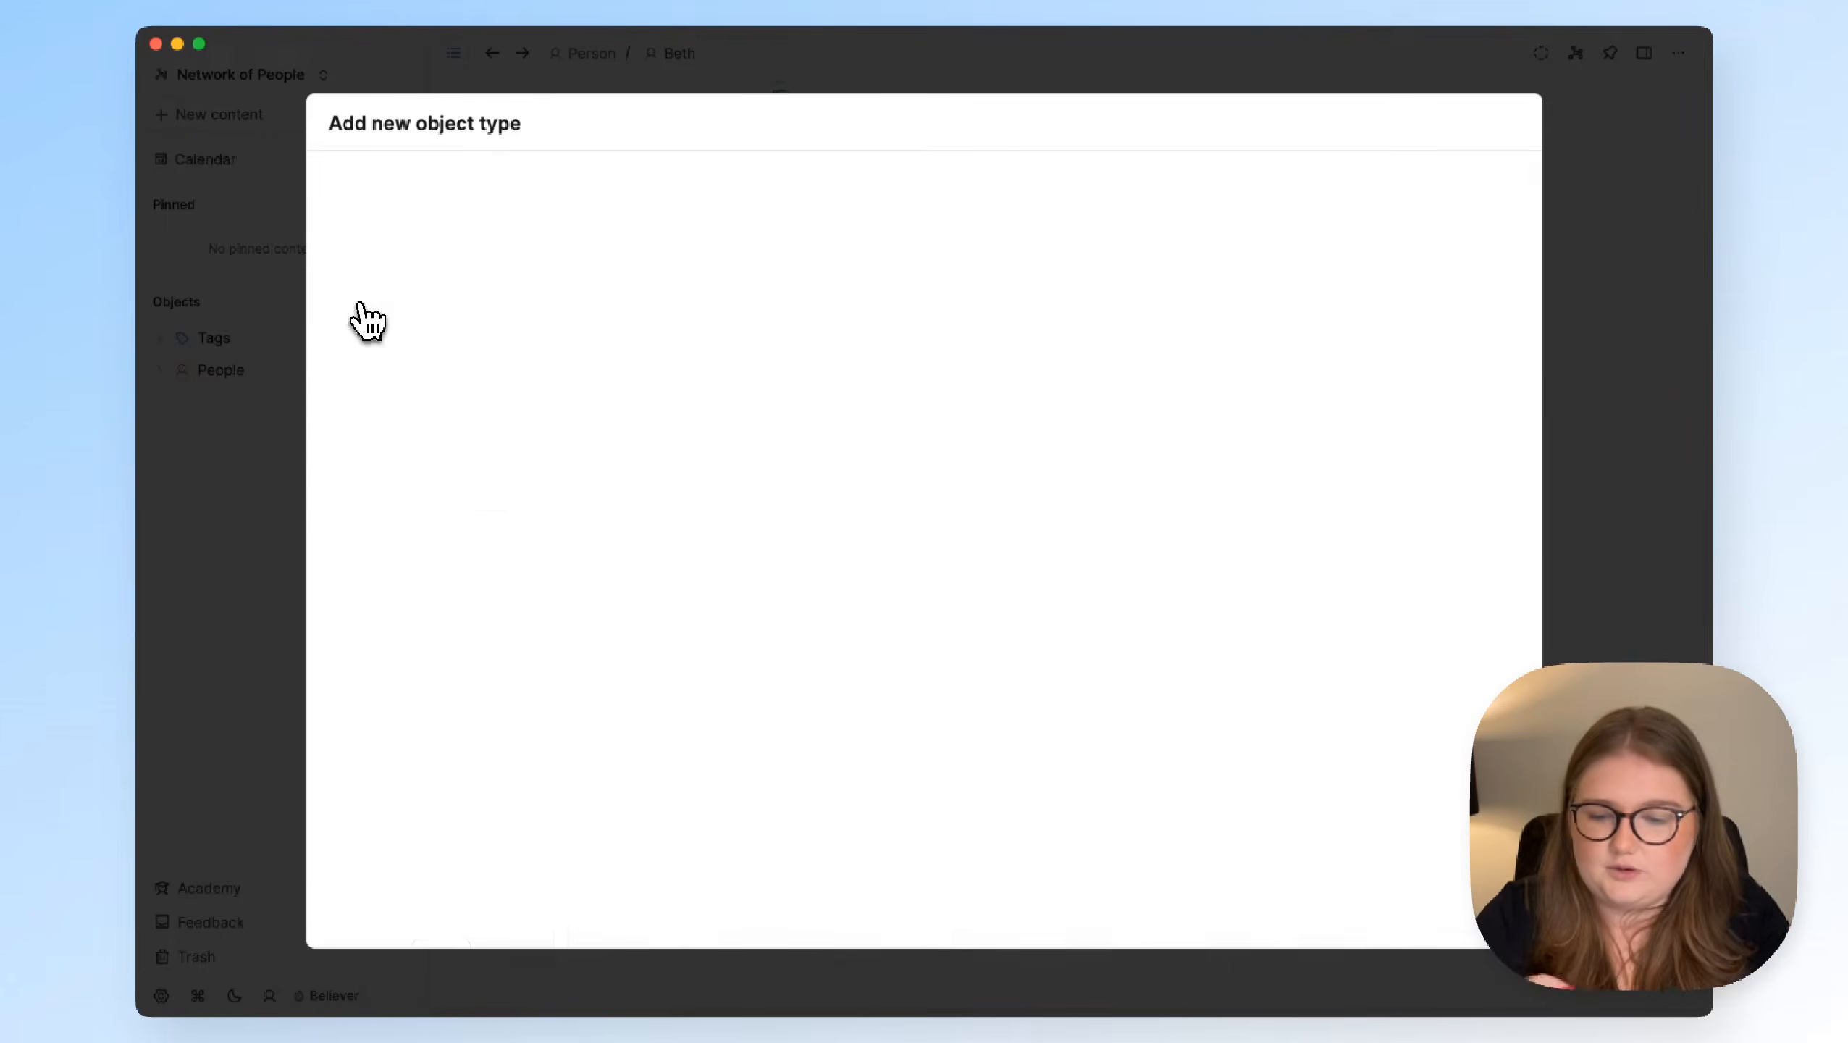
click(474, 712)
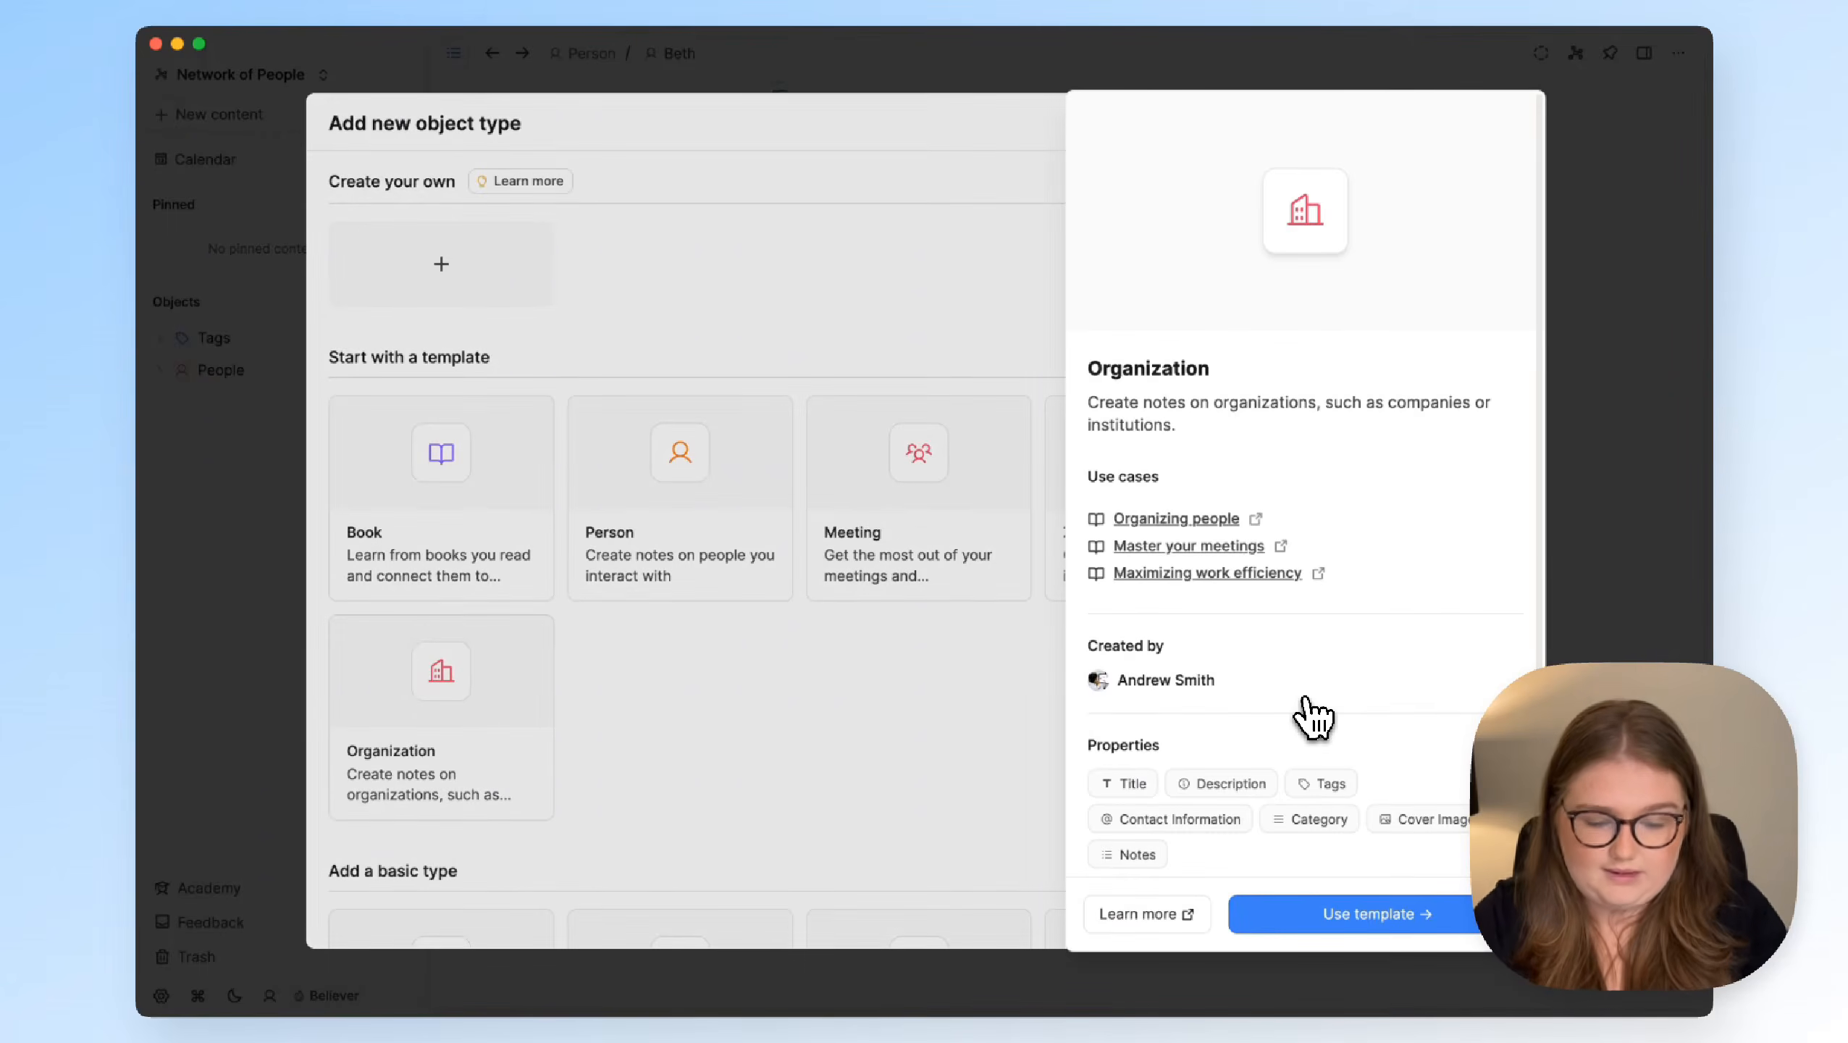
click(1365, 915)
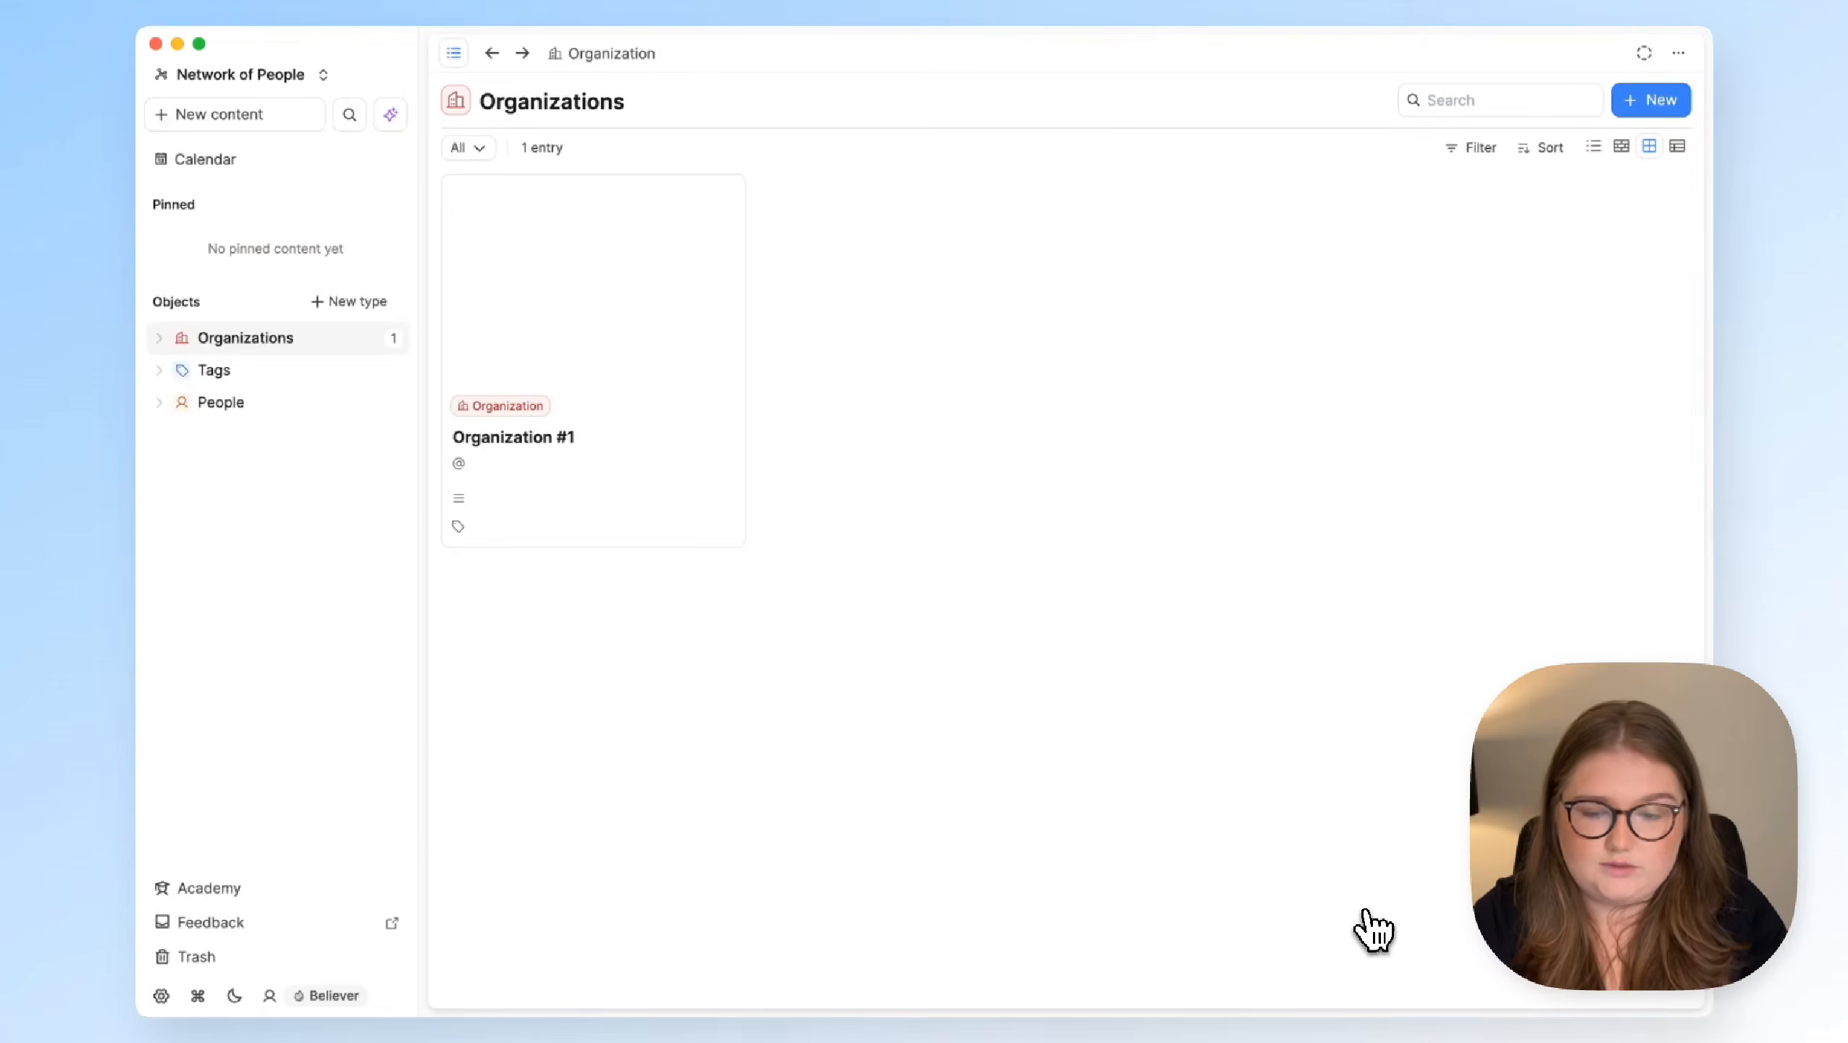
Open the Organization #1 entry and rename it Capacities
click(593, 400)
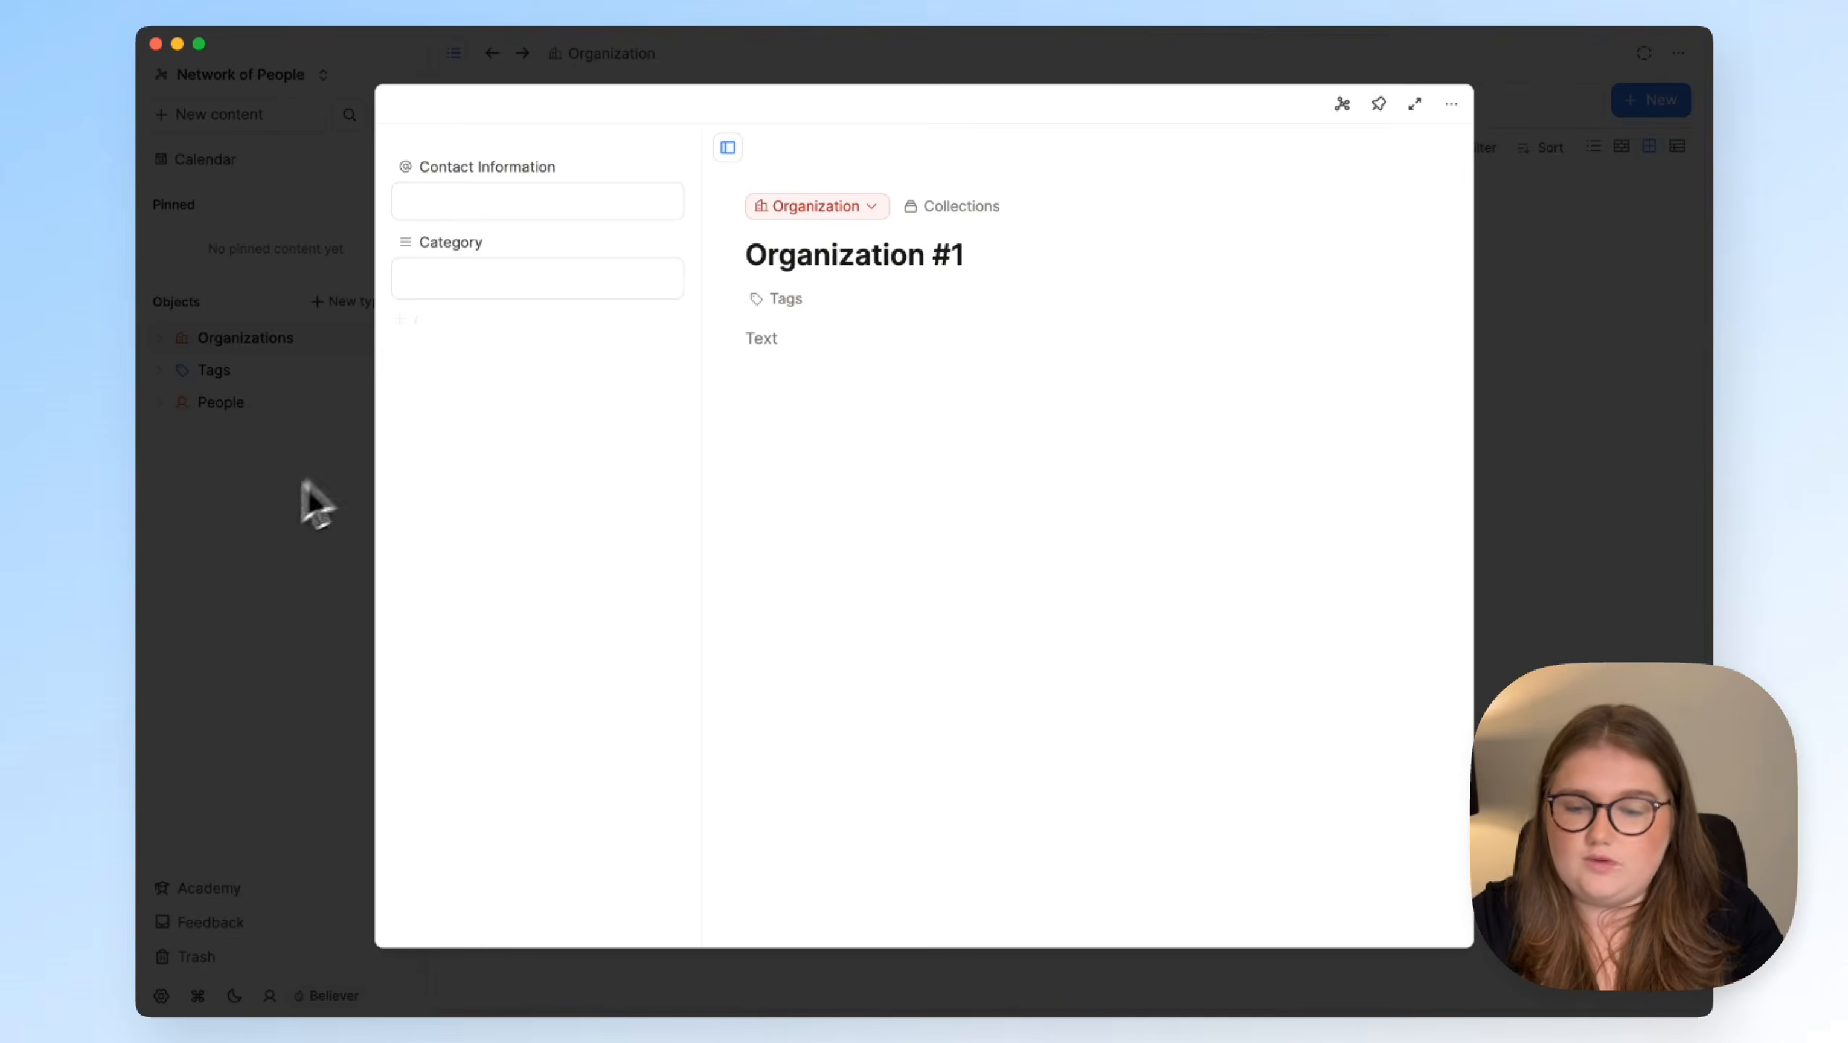
click(331, 495)
click(303, 404)
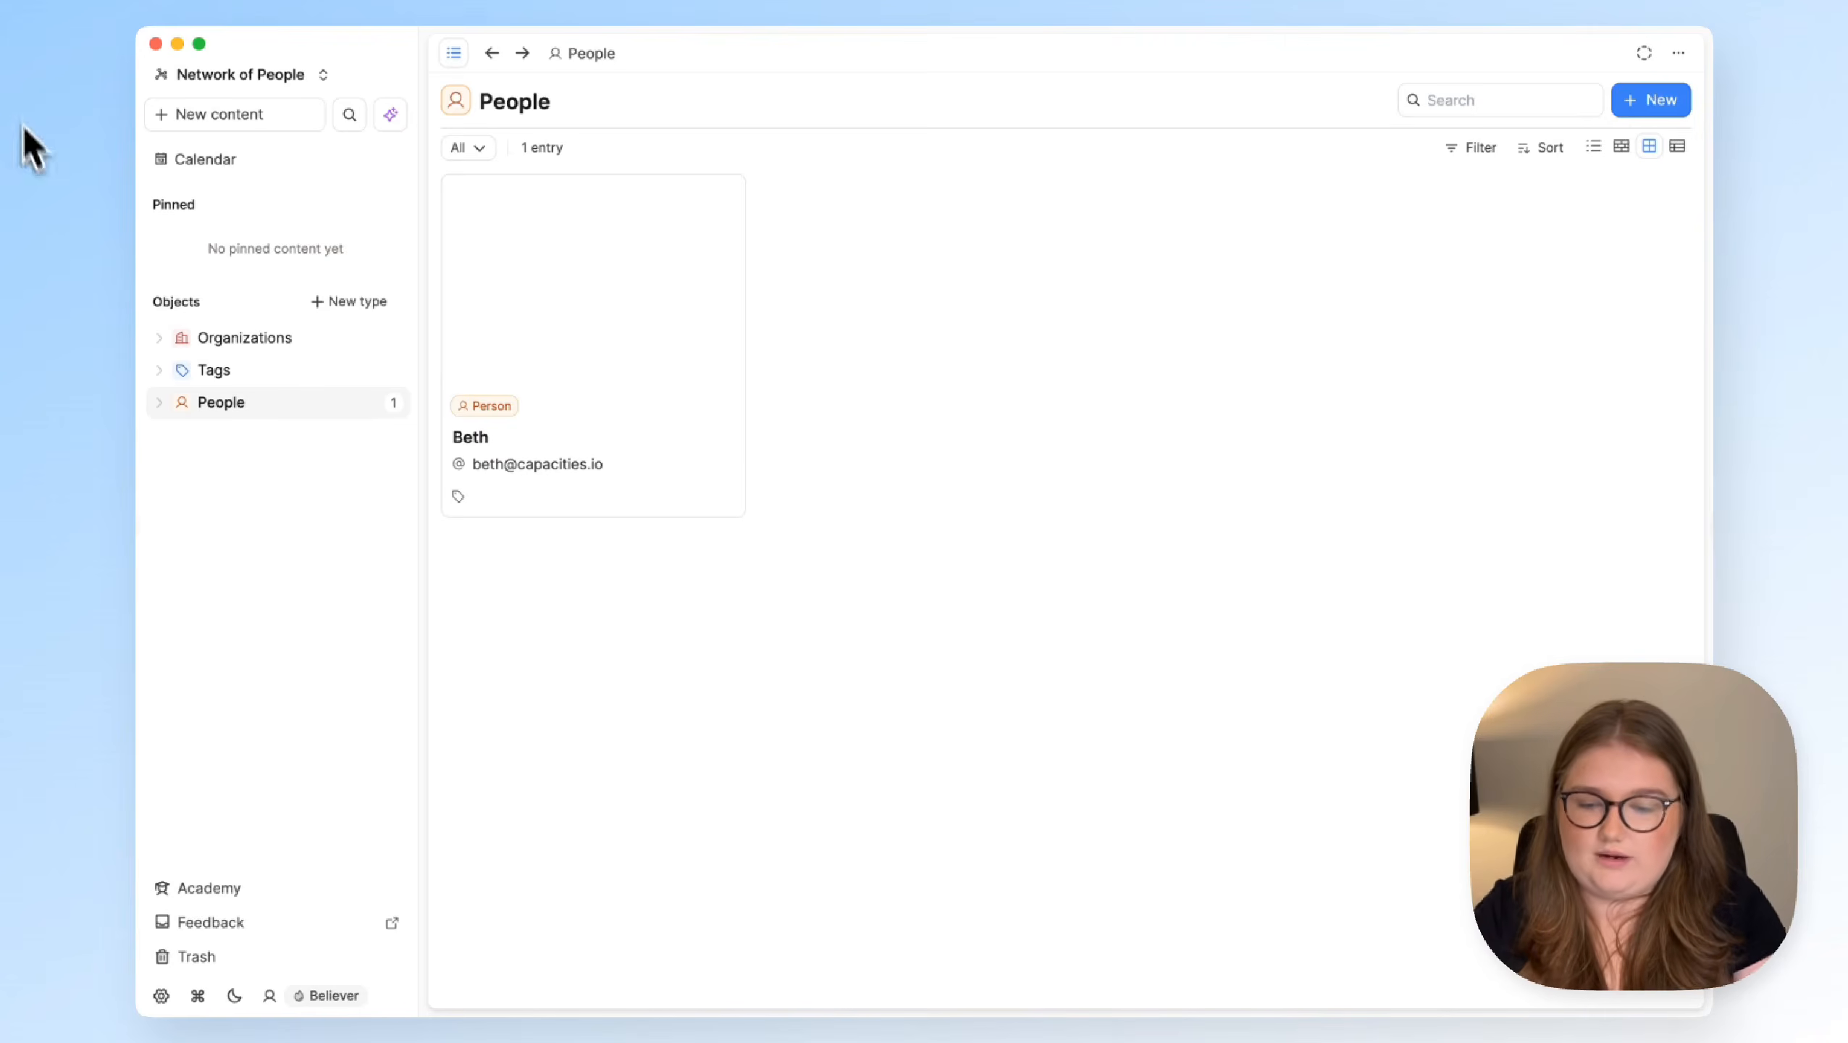
click(248, 339)
click(557, 330)
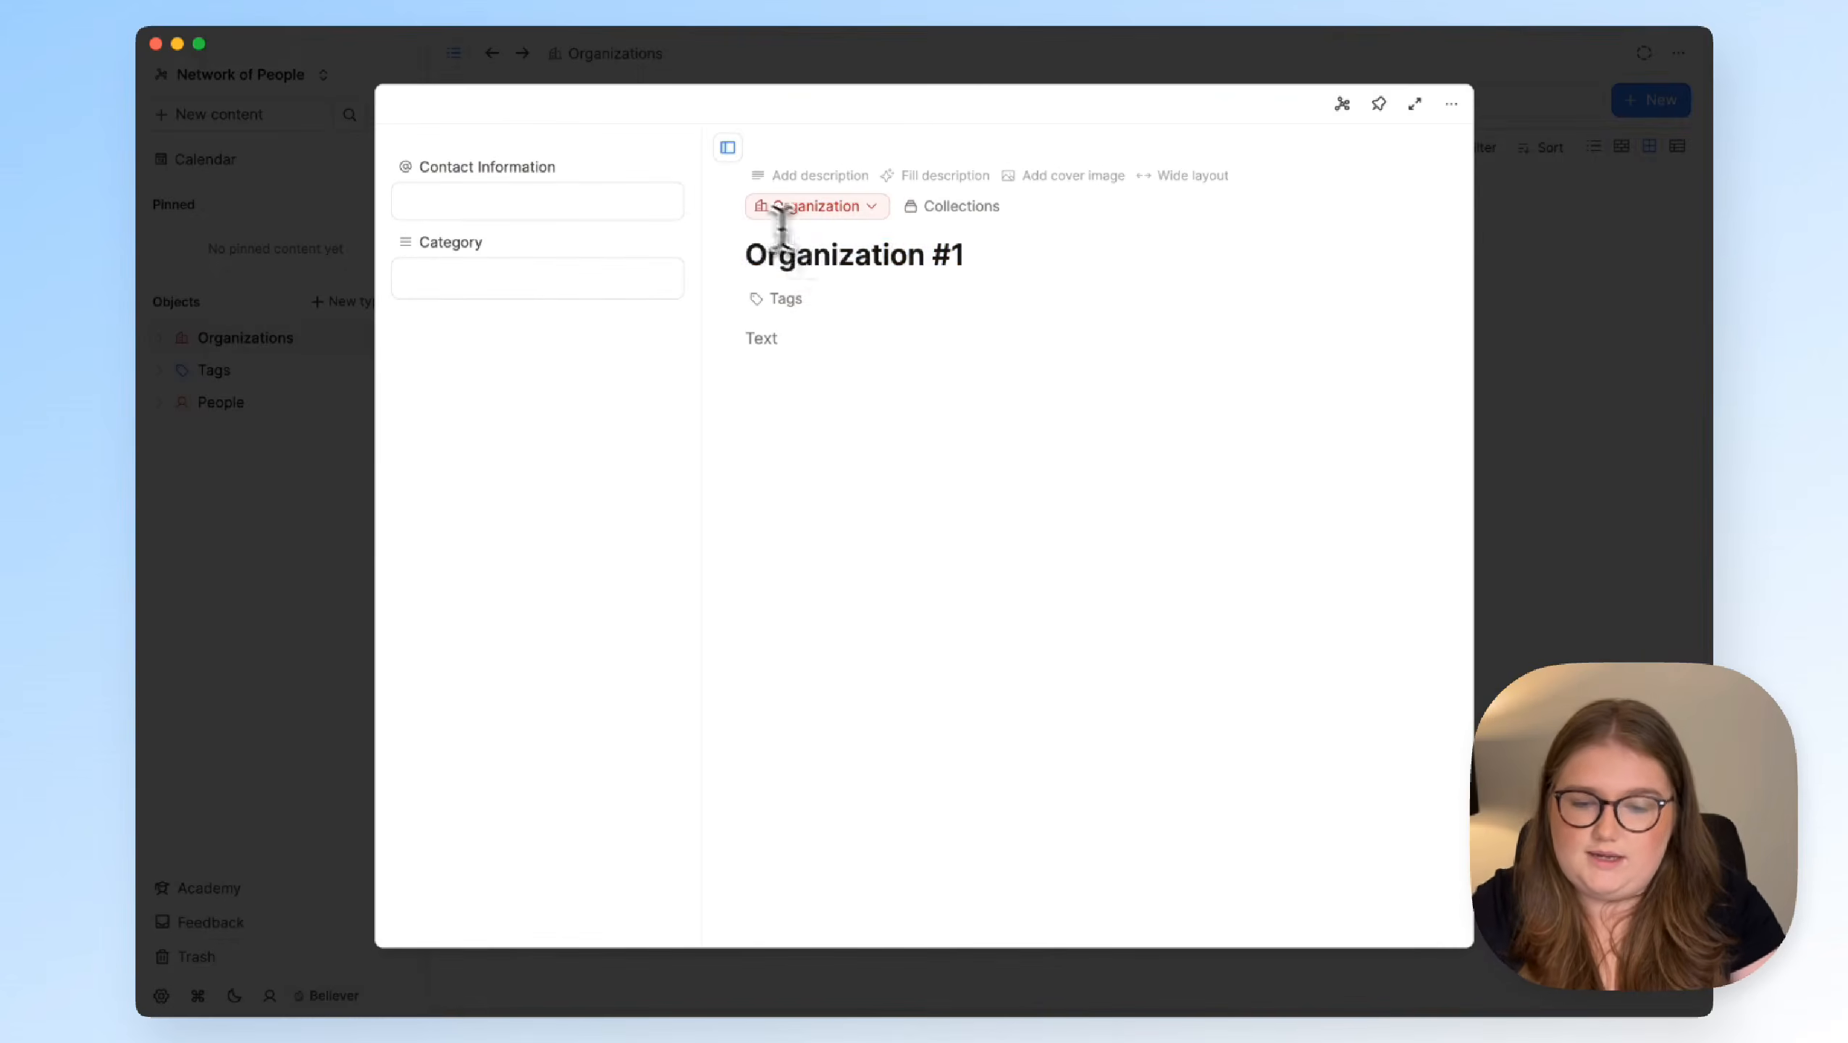
triple_click(811, 256)
text(Co)
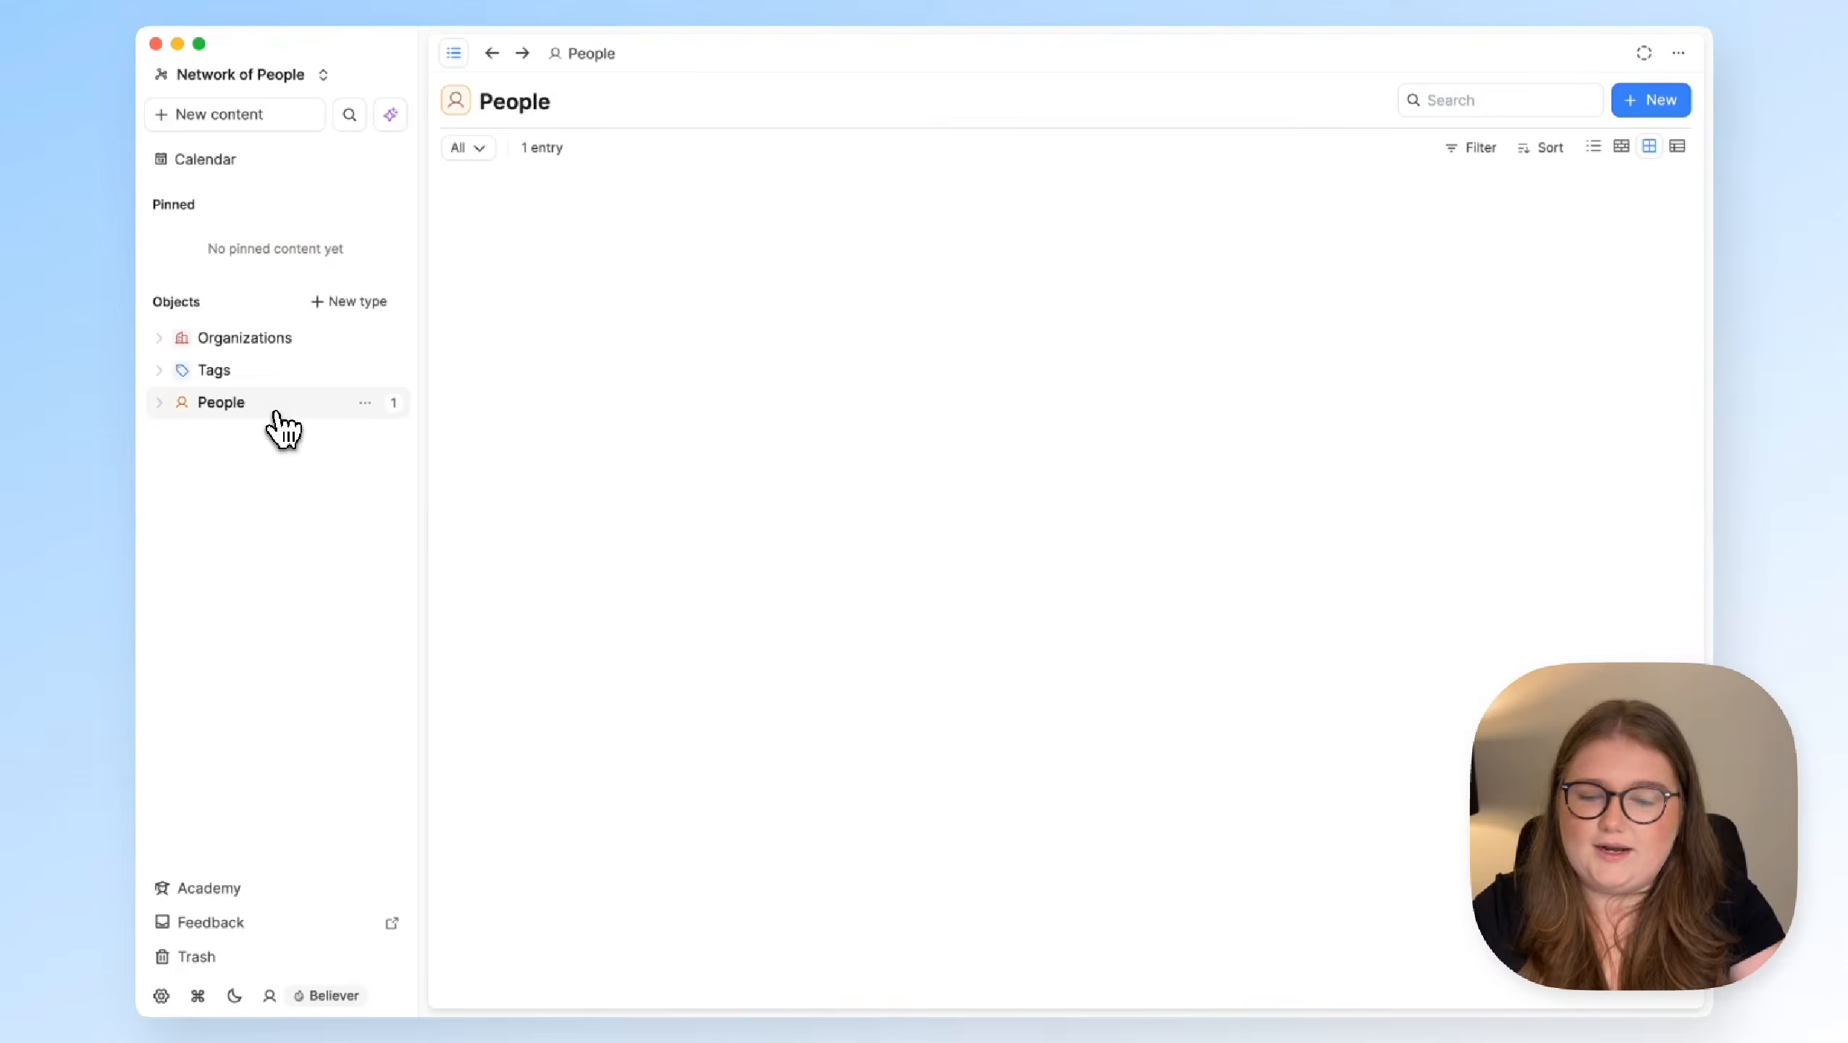
Open the existing person's entry as a full page and add a multi-select property named Works at
click(611, 406)
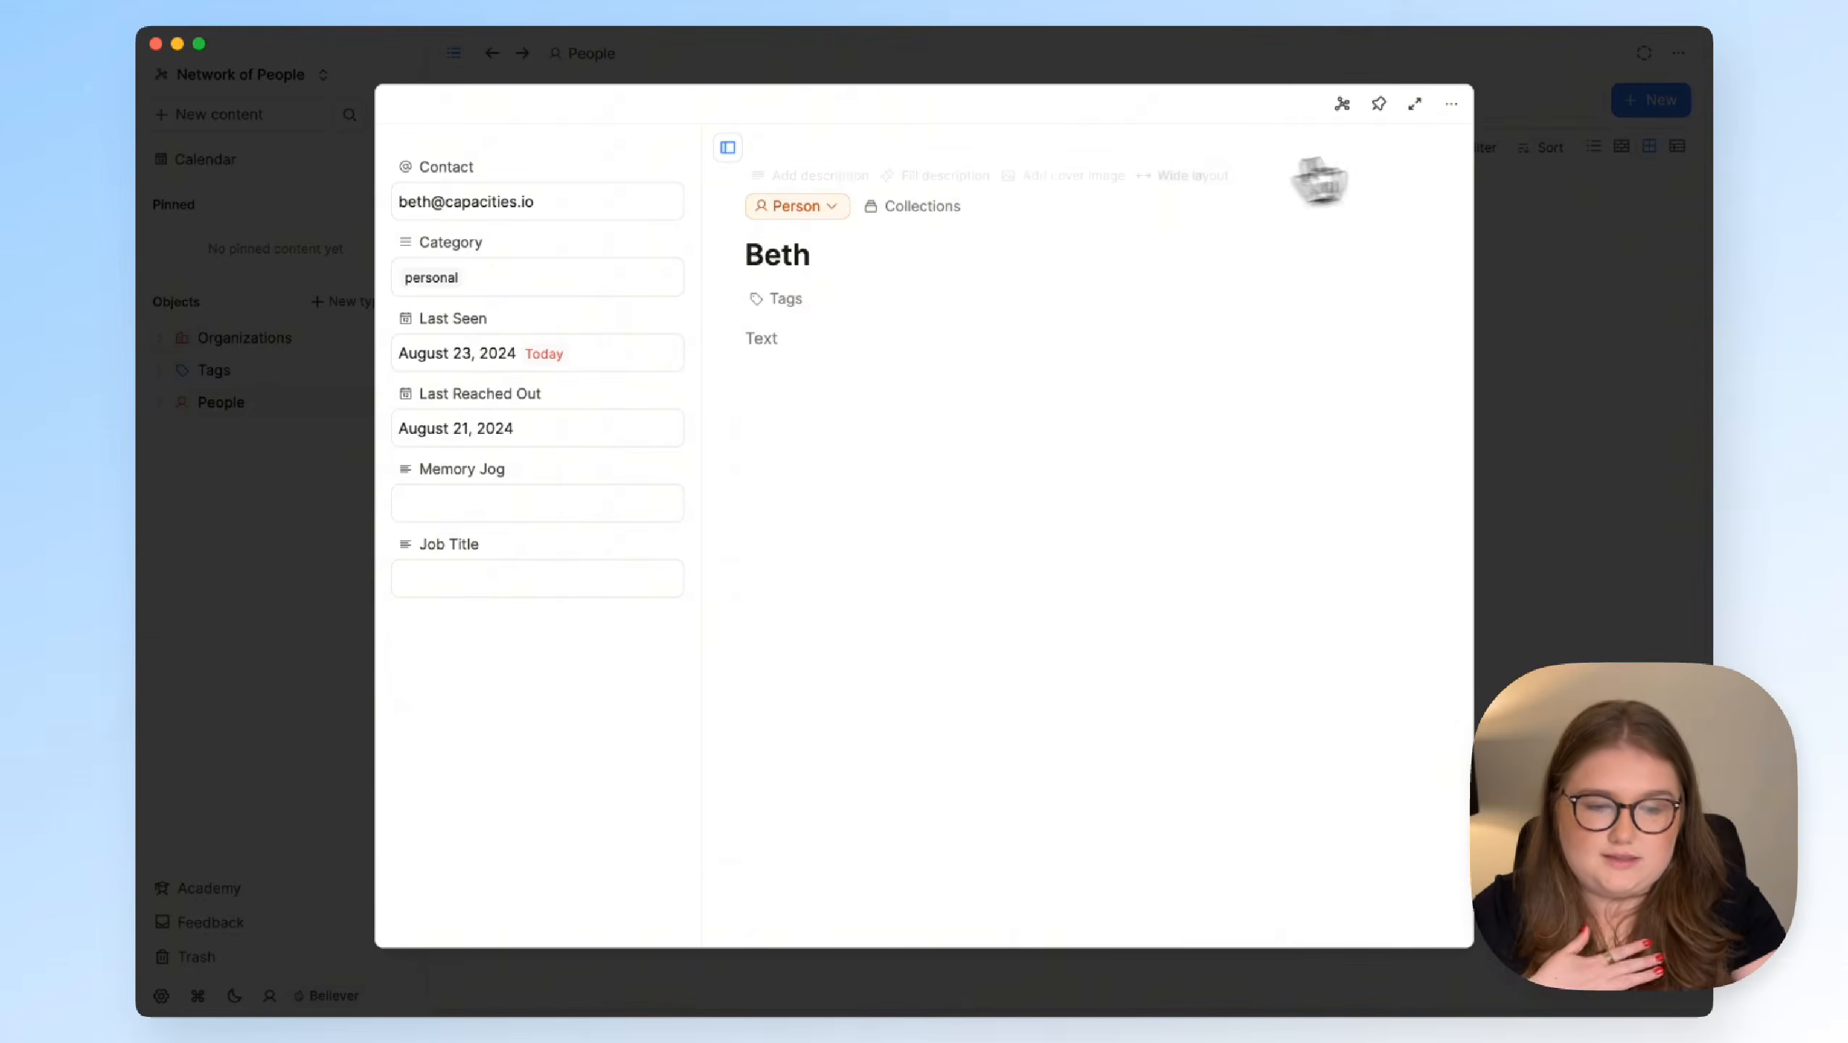
click(1417, 106)
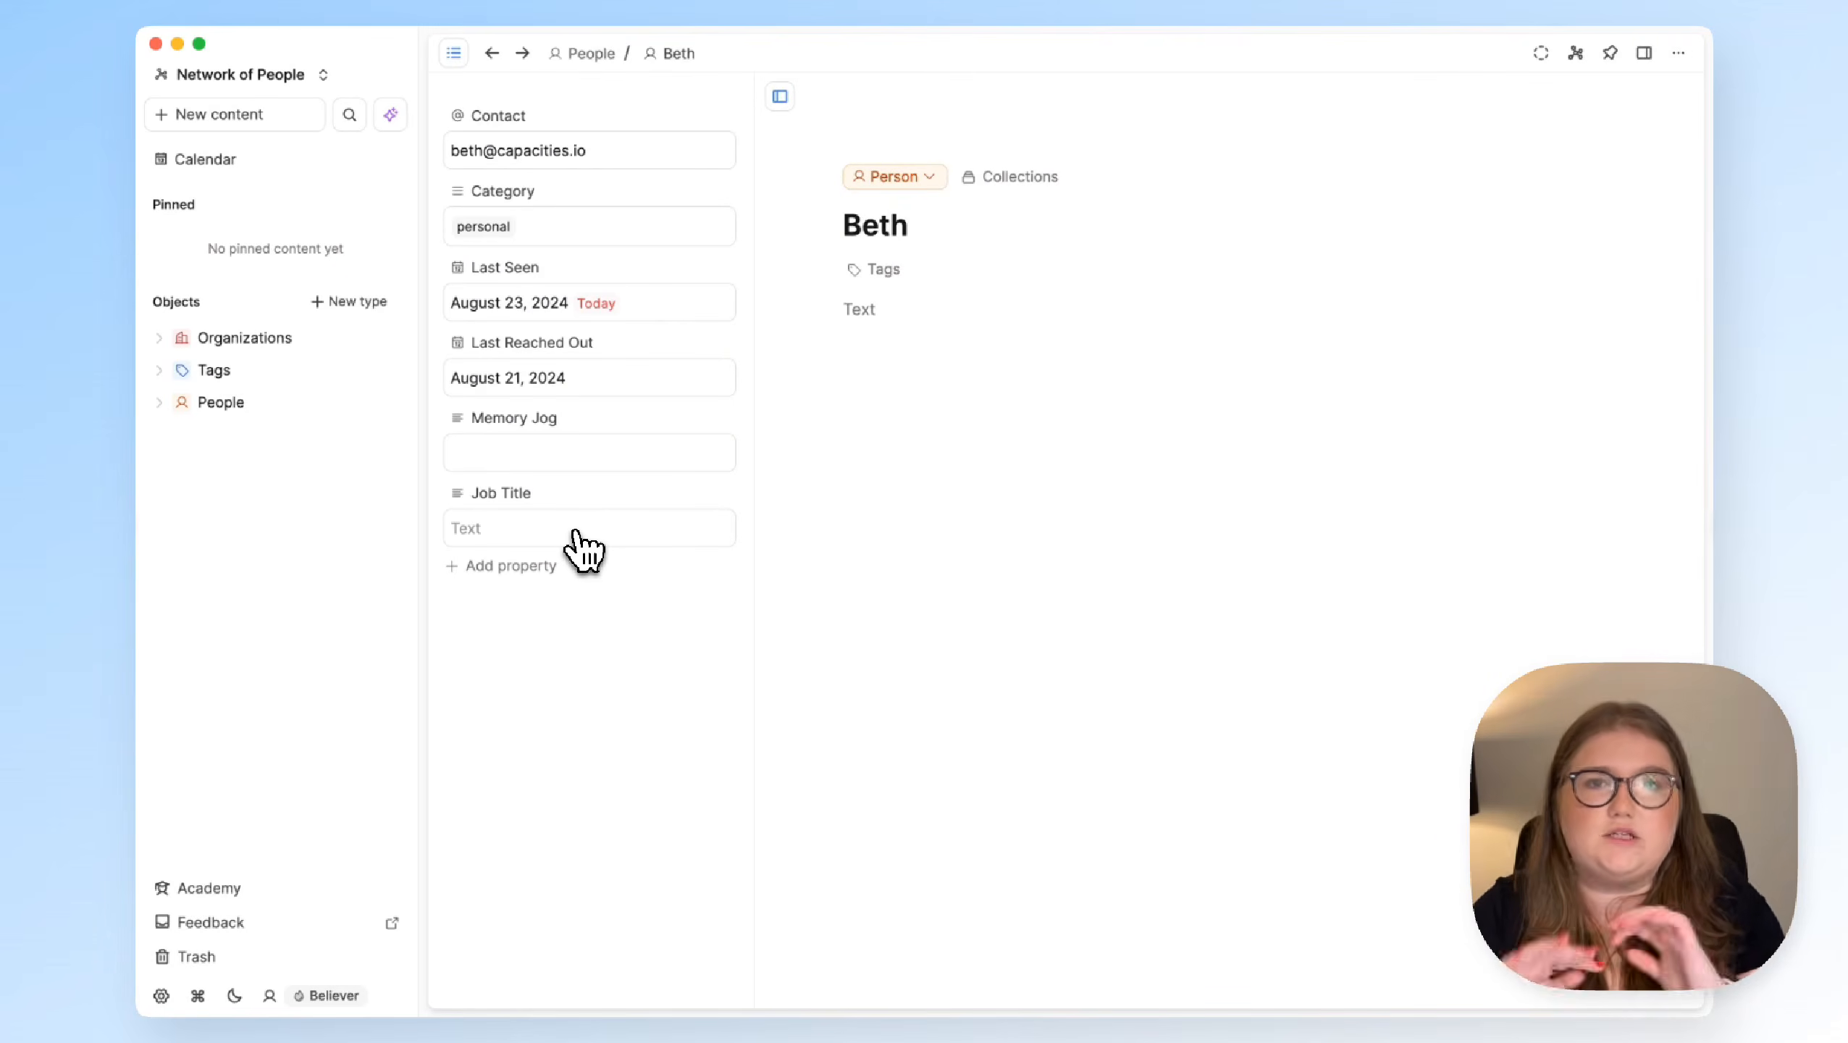
click(549, 569)
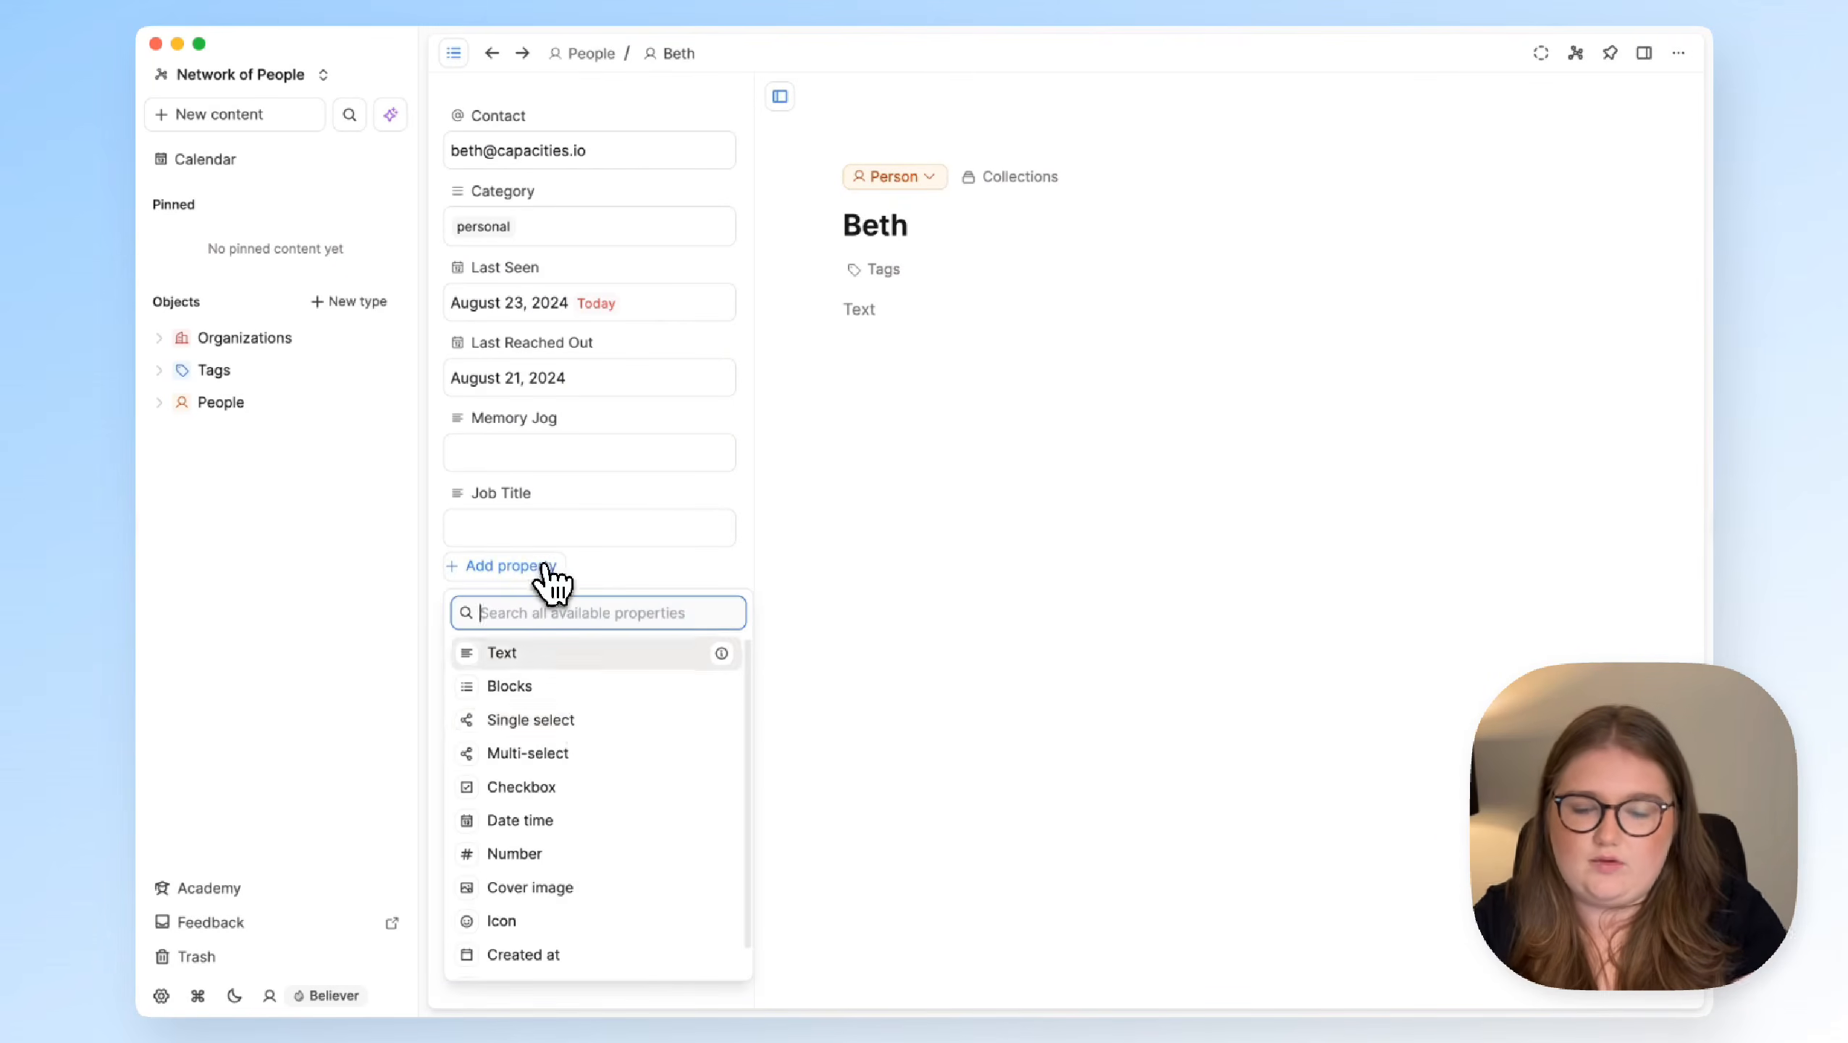
click(580, 753)
text(Works at)
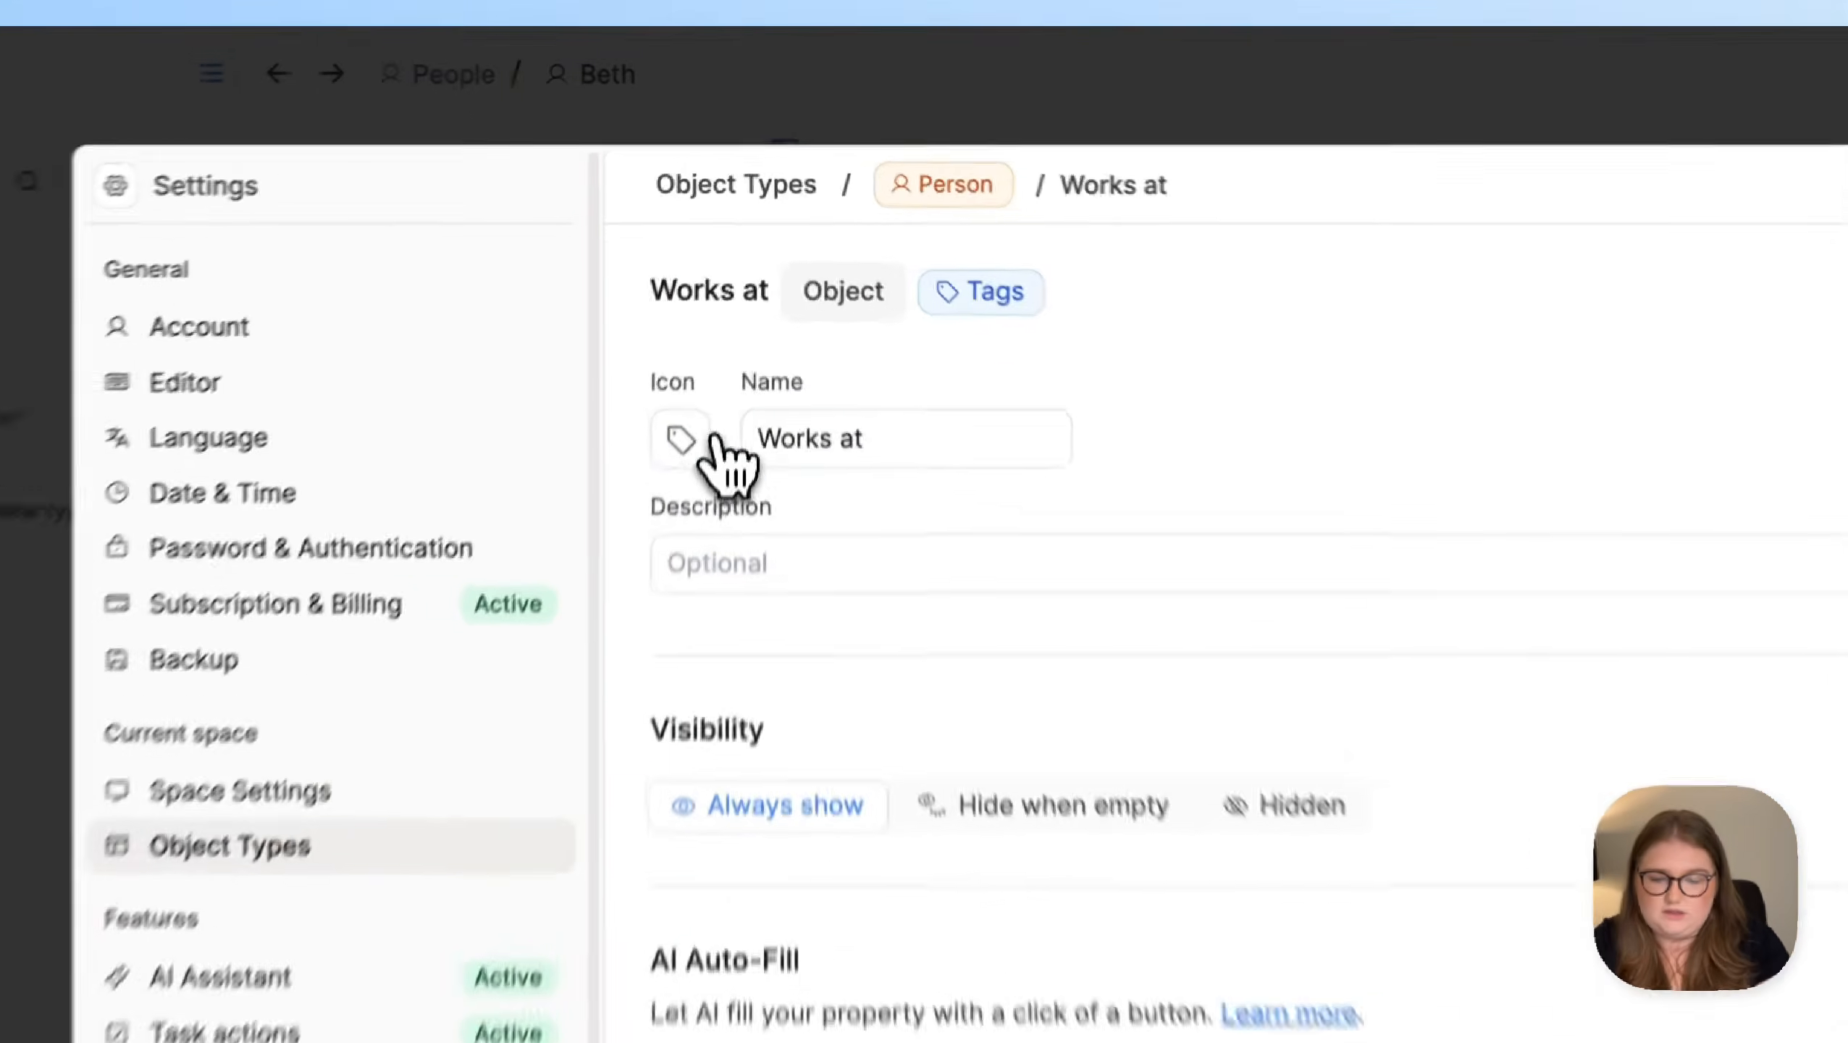
Give the Works at property a briefcase icon and close its settings
click(721, 262)
text(b)
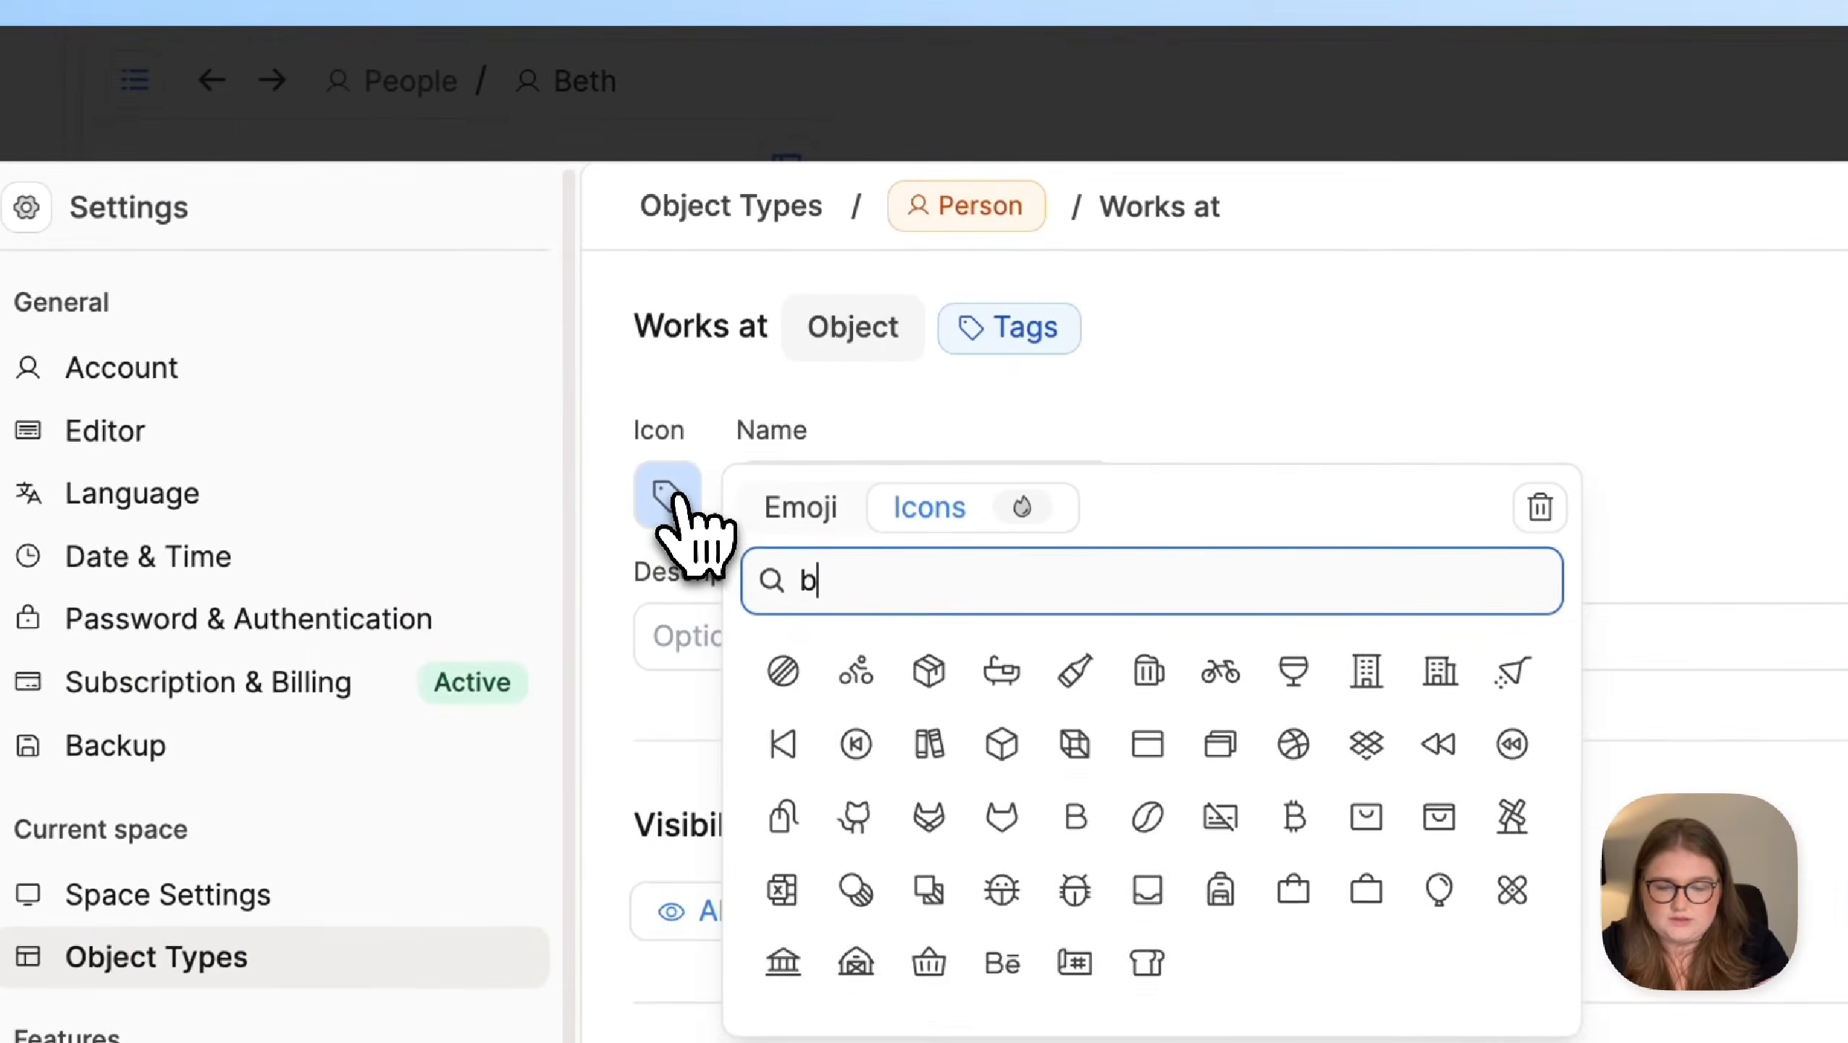
text(rief)
click(785, 666)
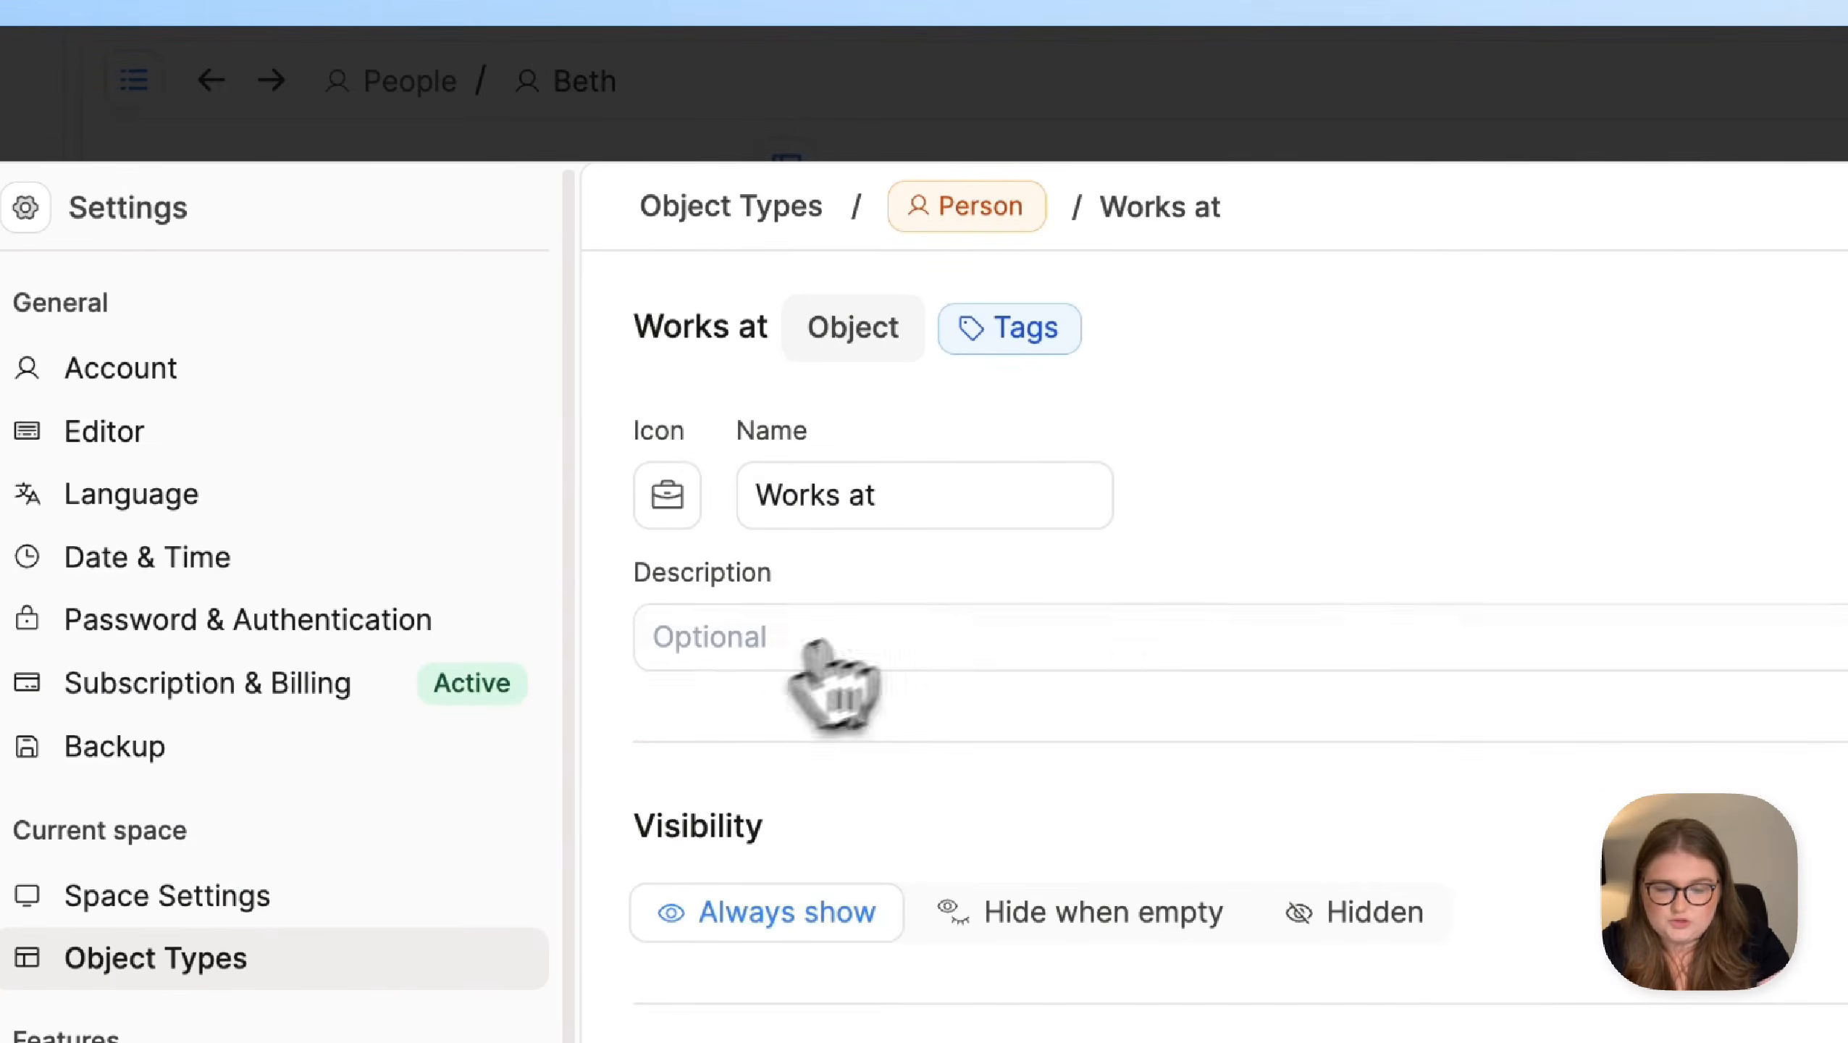
scroll(1154, 565, down, 3)
scroll(1154, 566, up, 3)
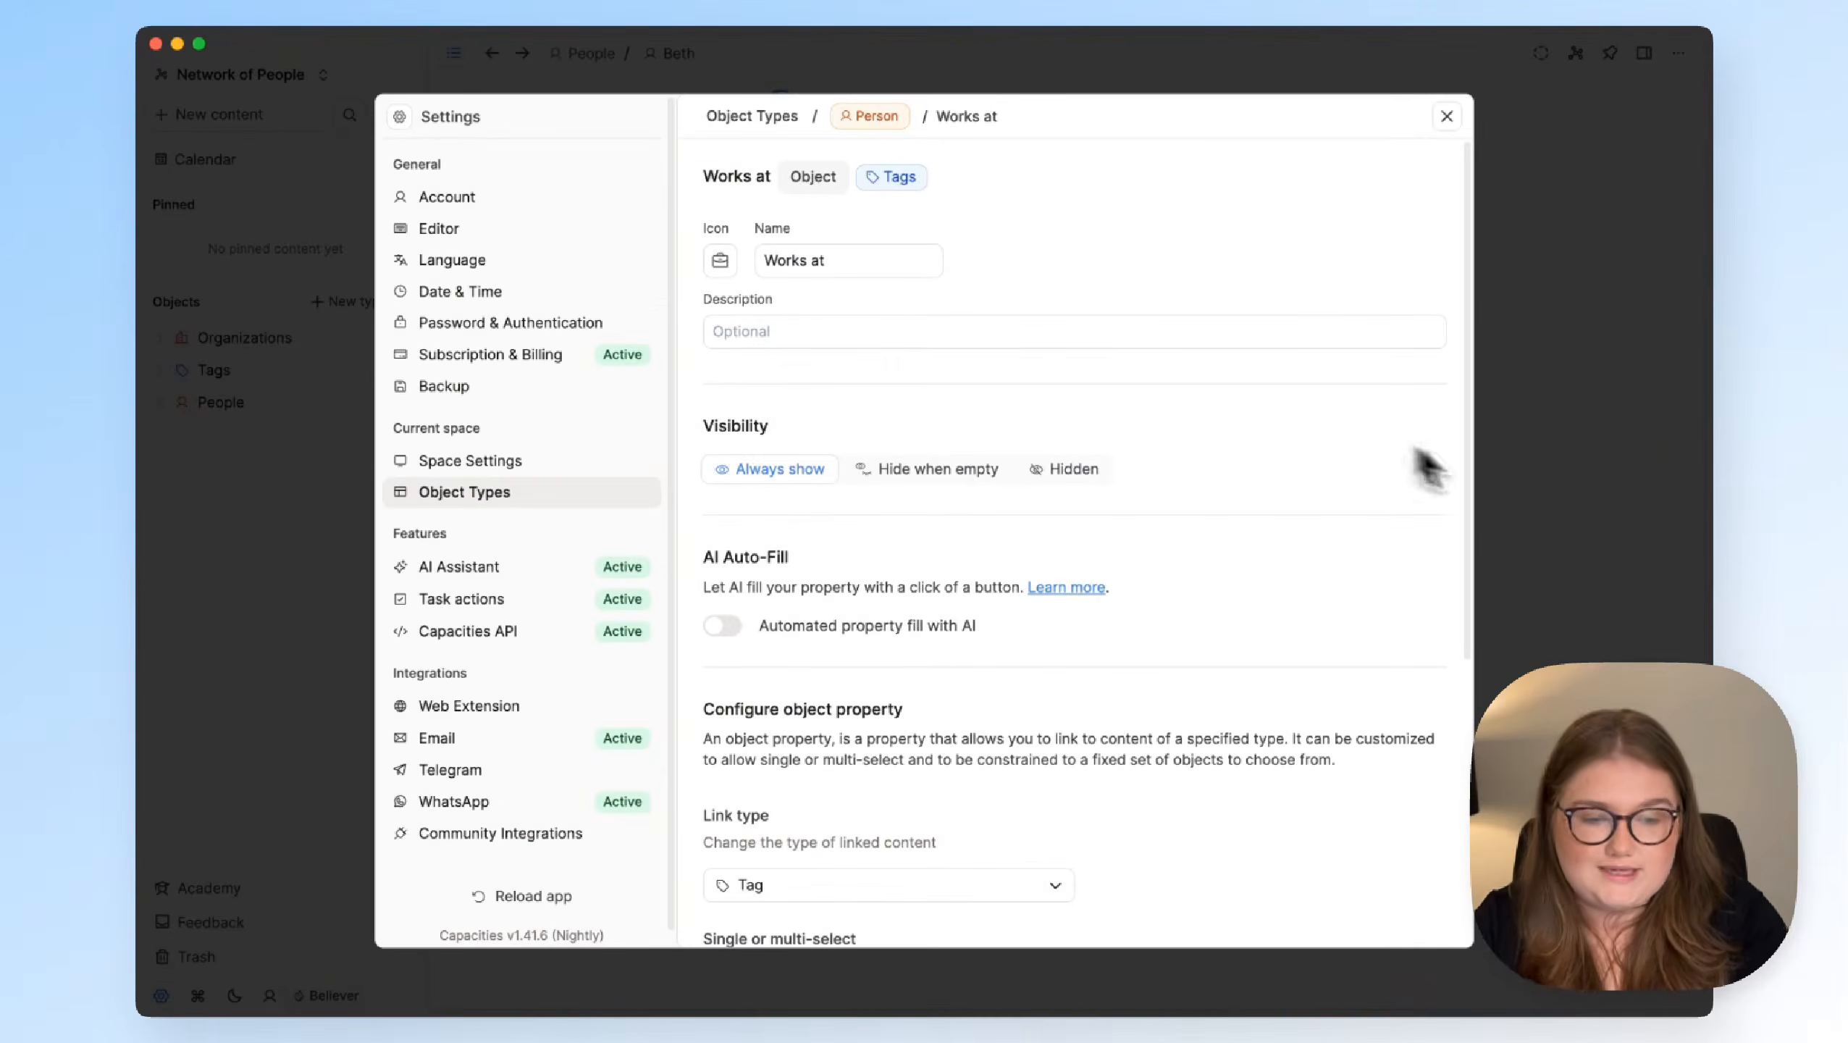
click(1583, 511)
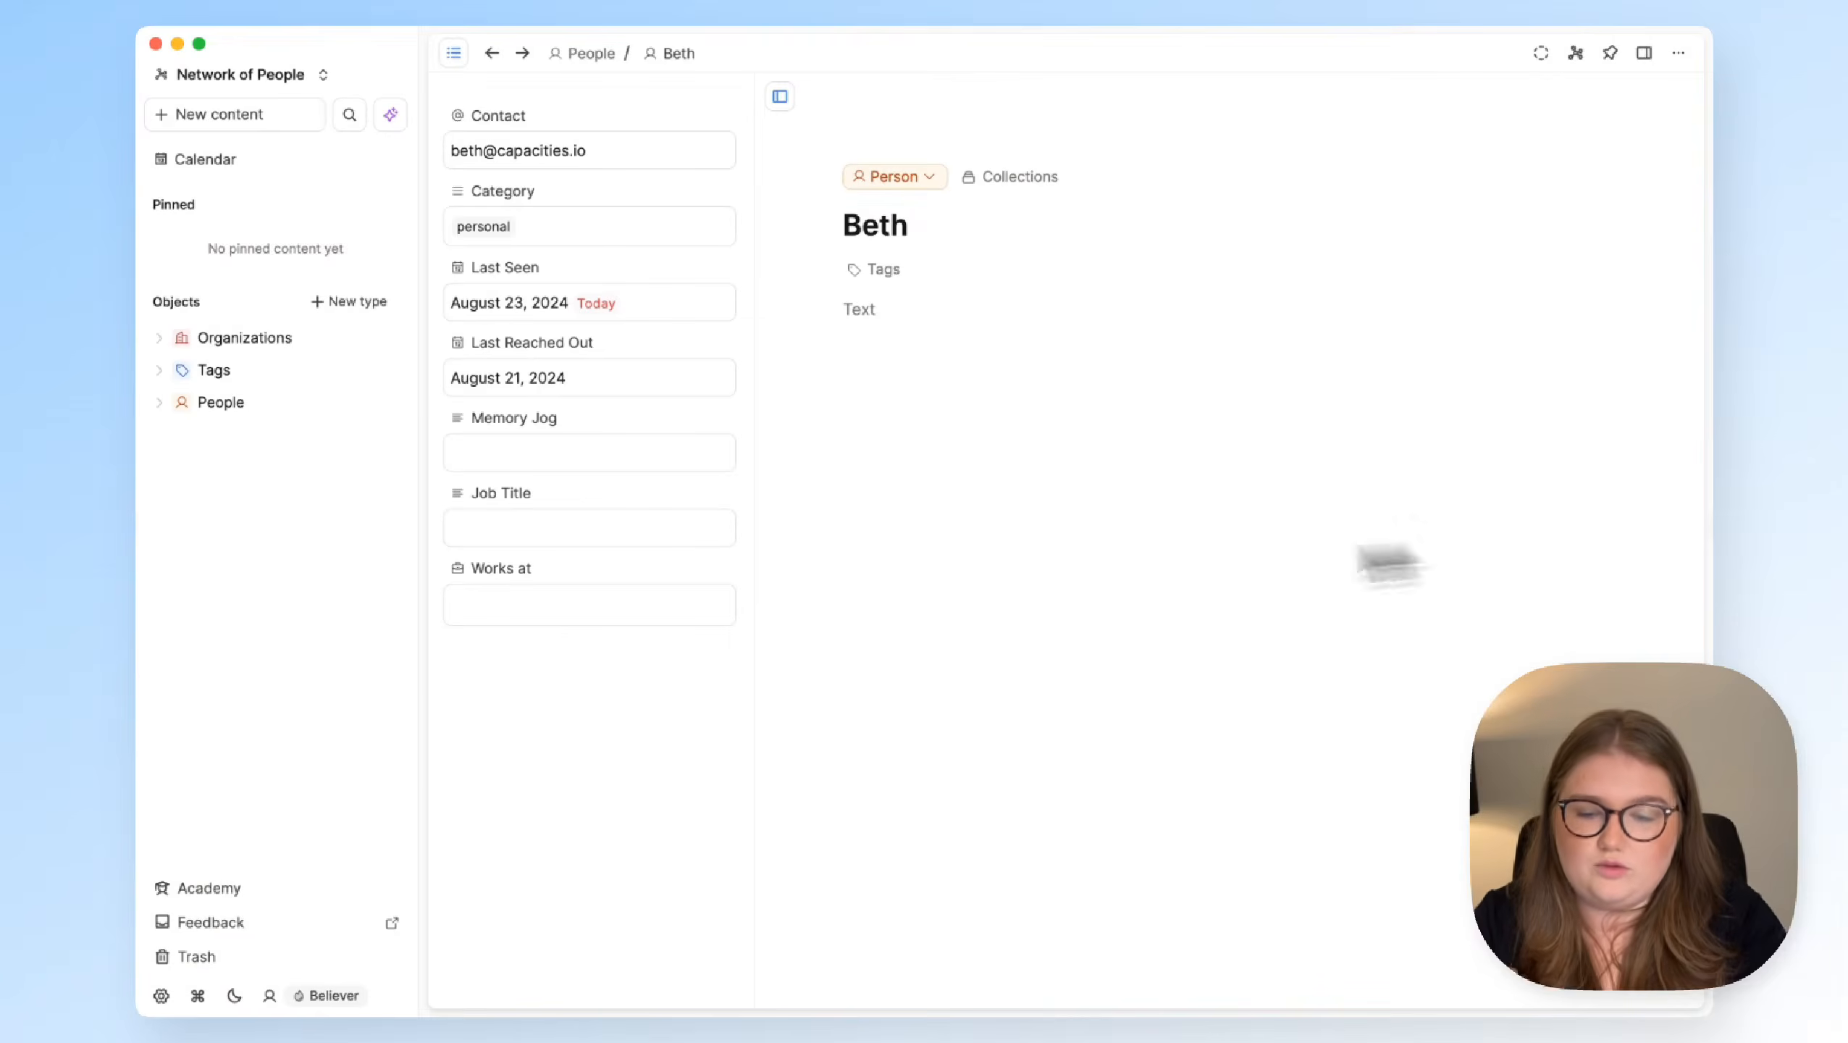
click(715, 612)
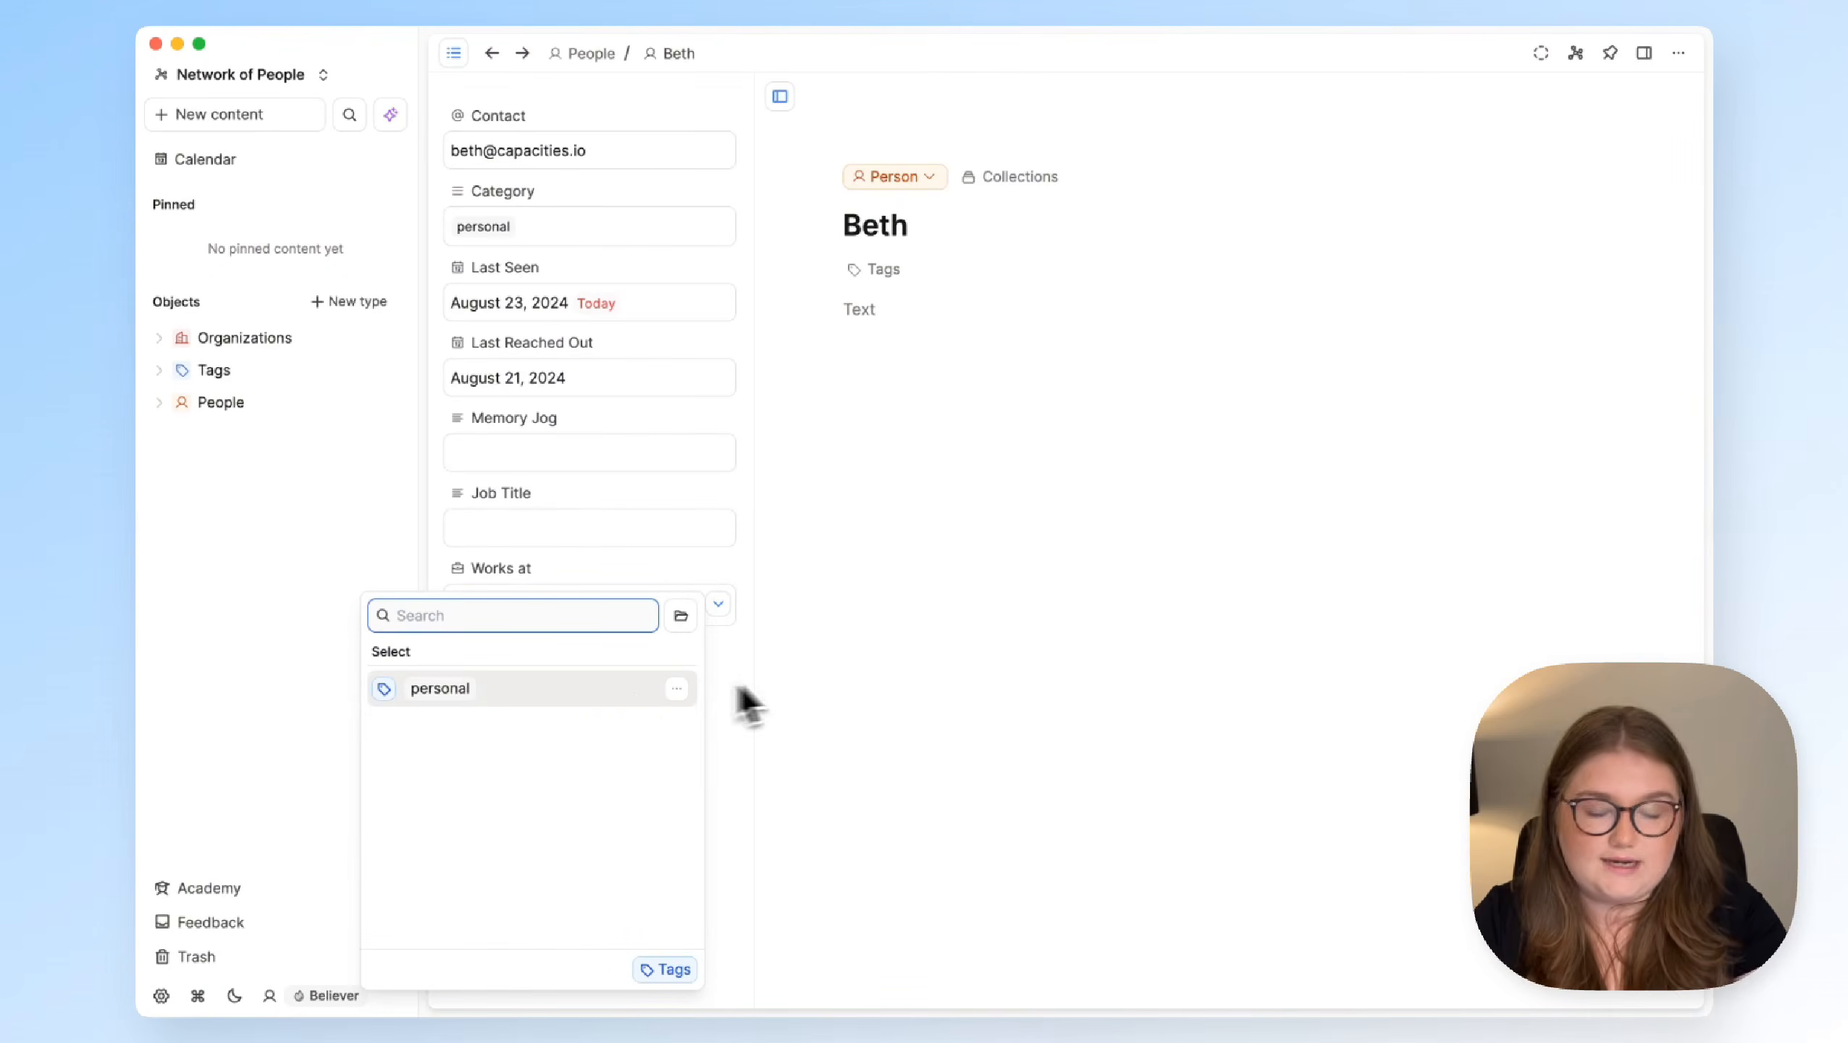
click(810, 694)
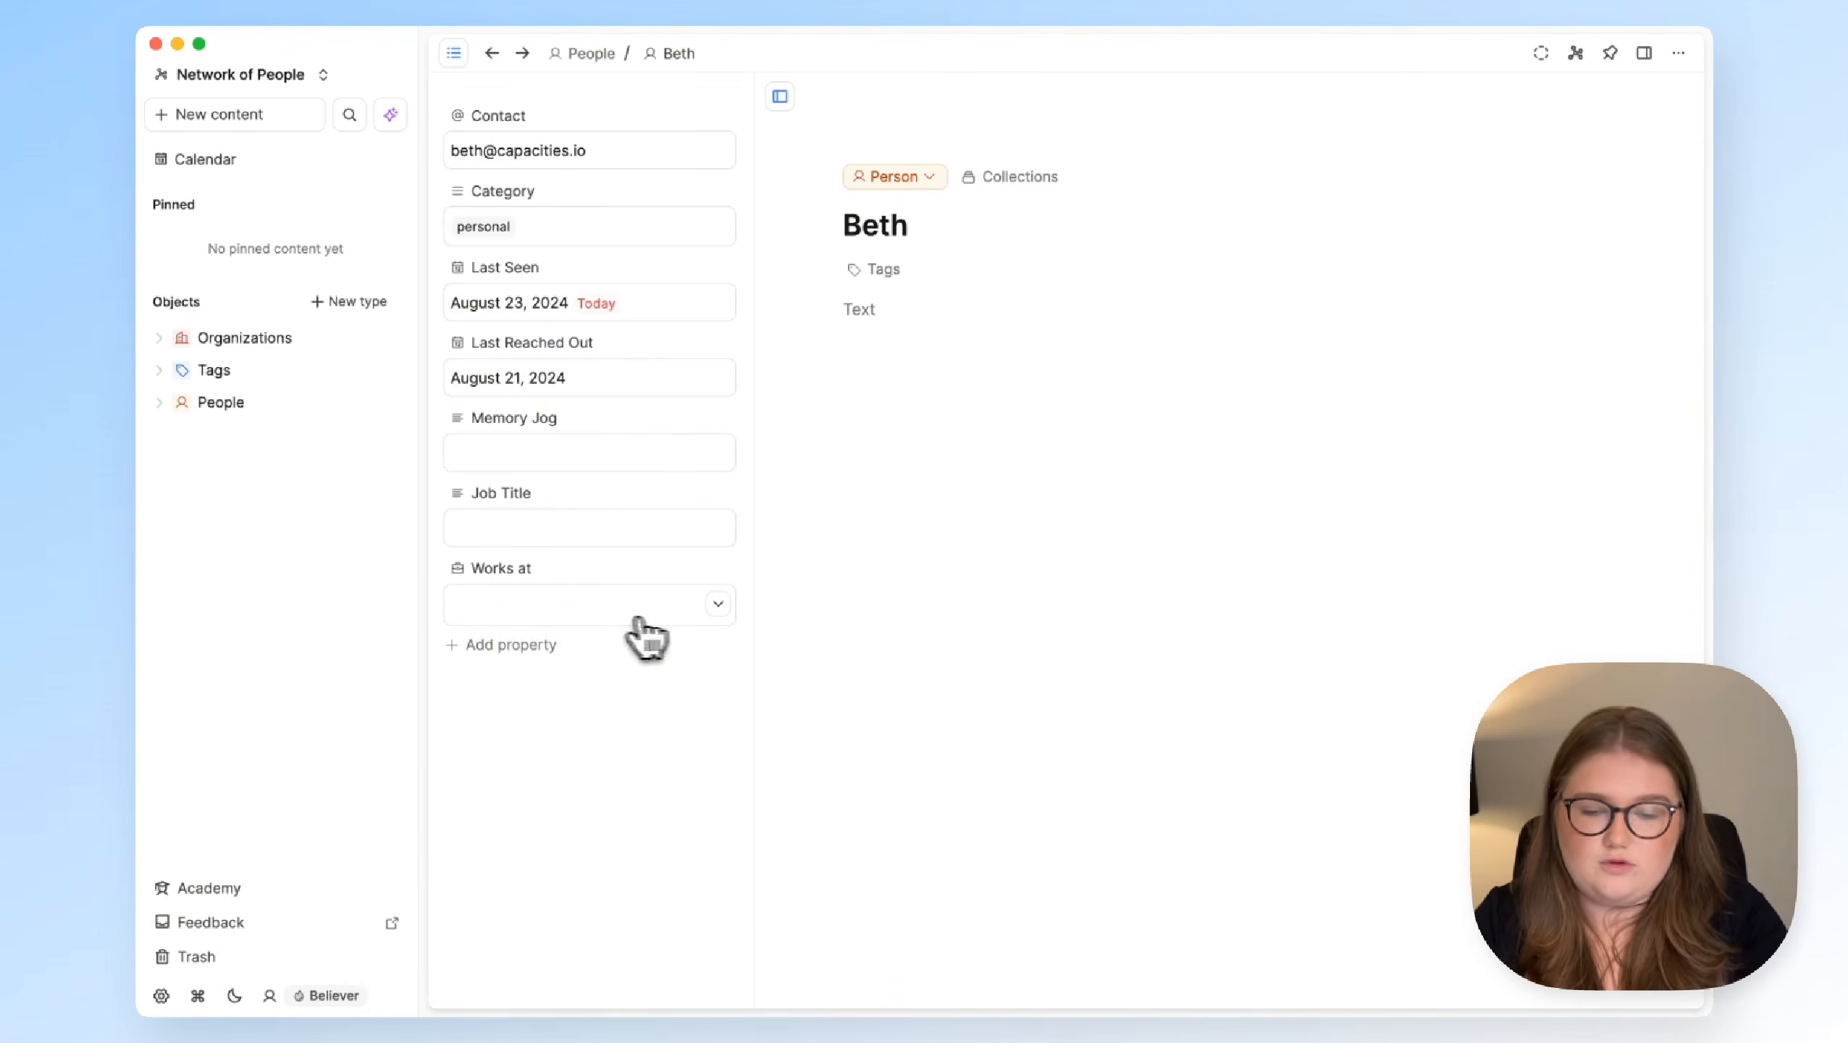
click(719, 609)
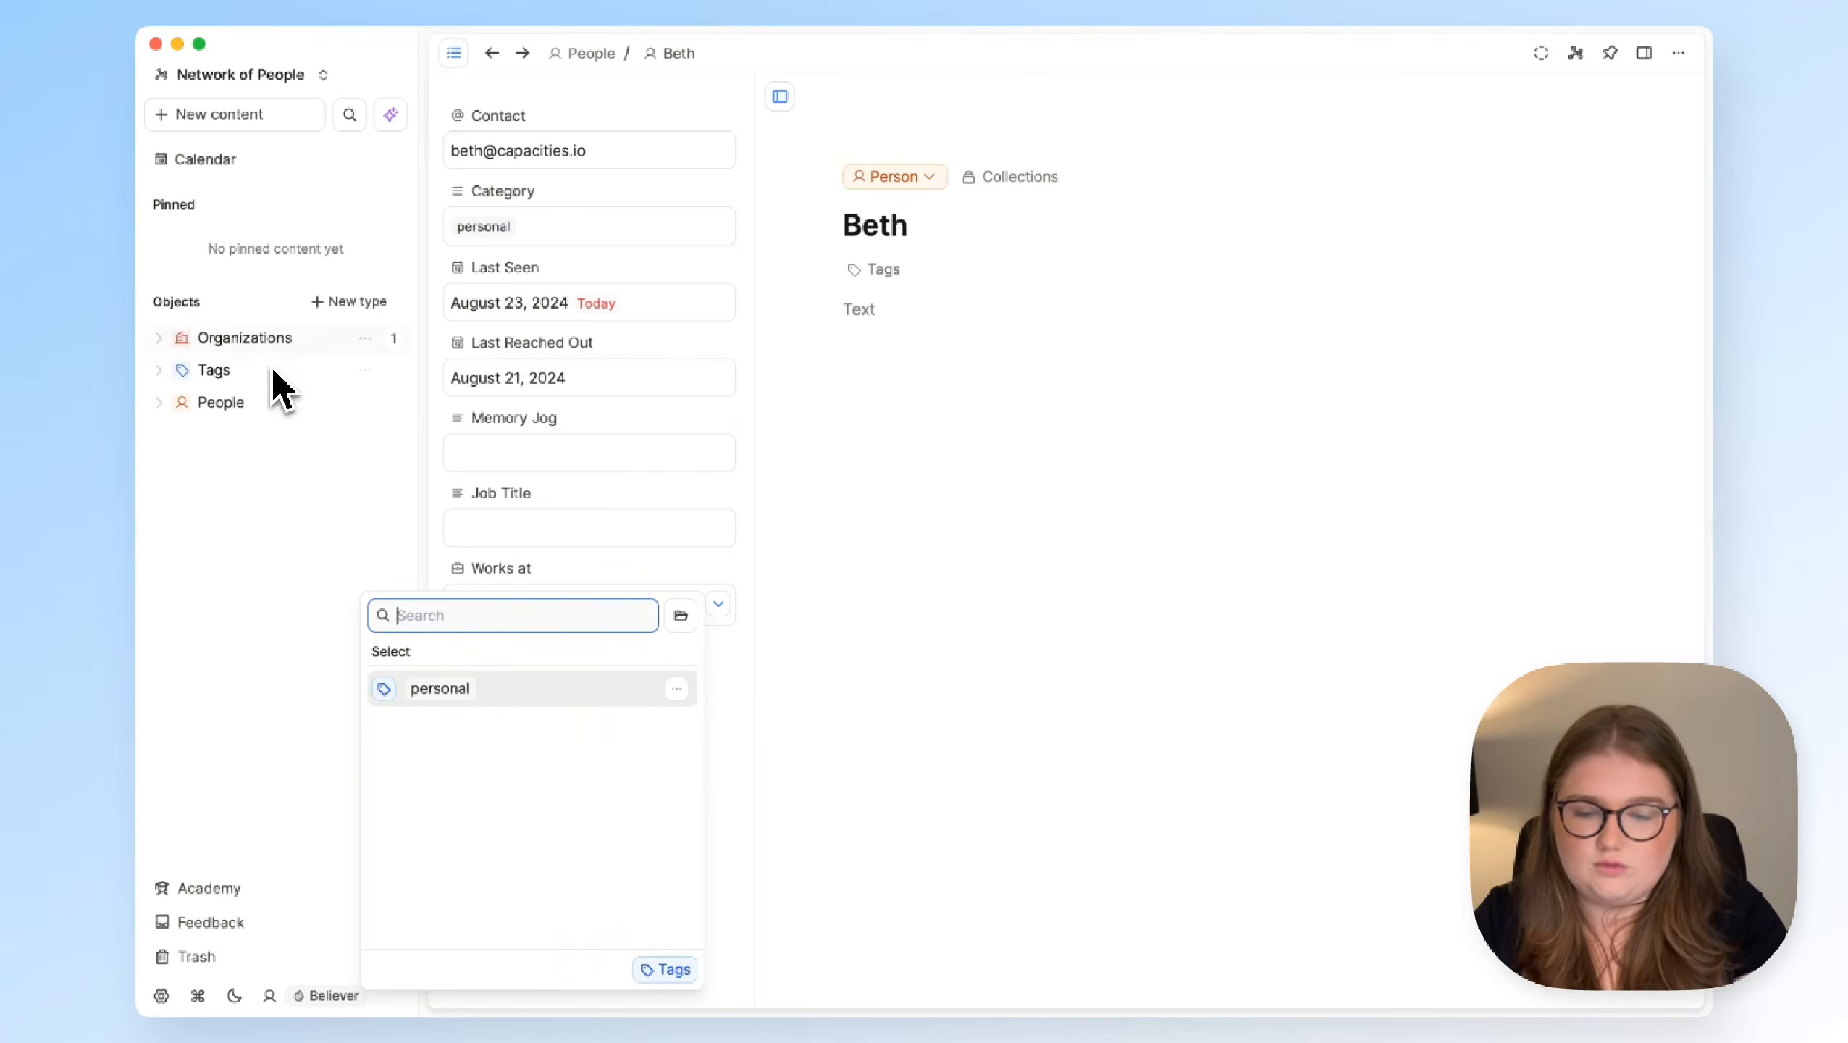
click(751, 642)
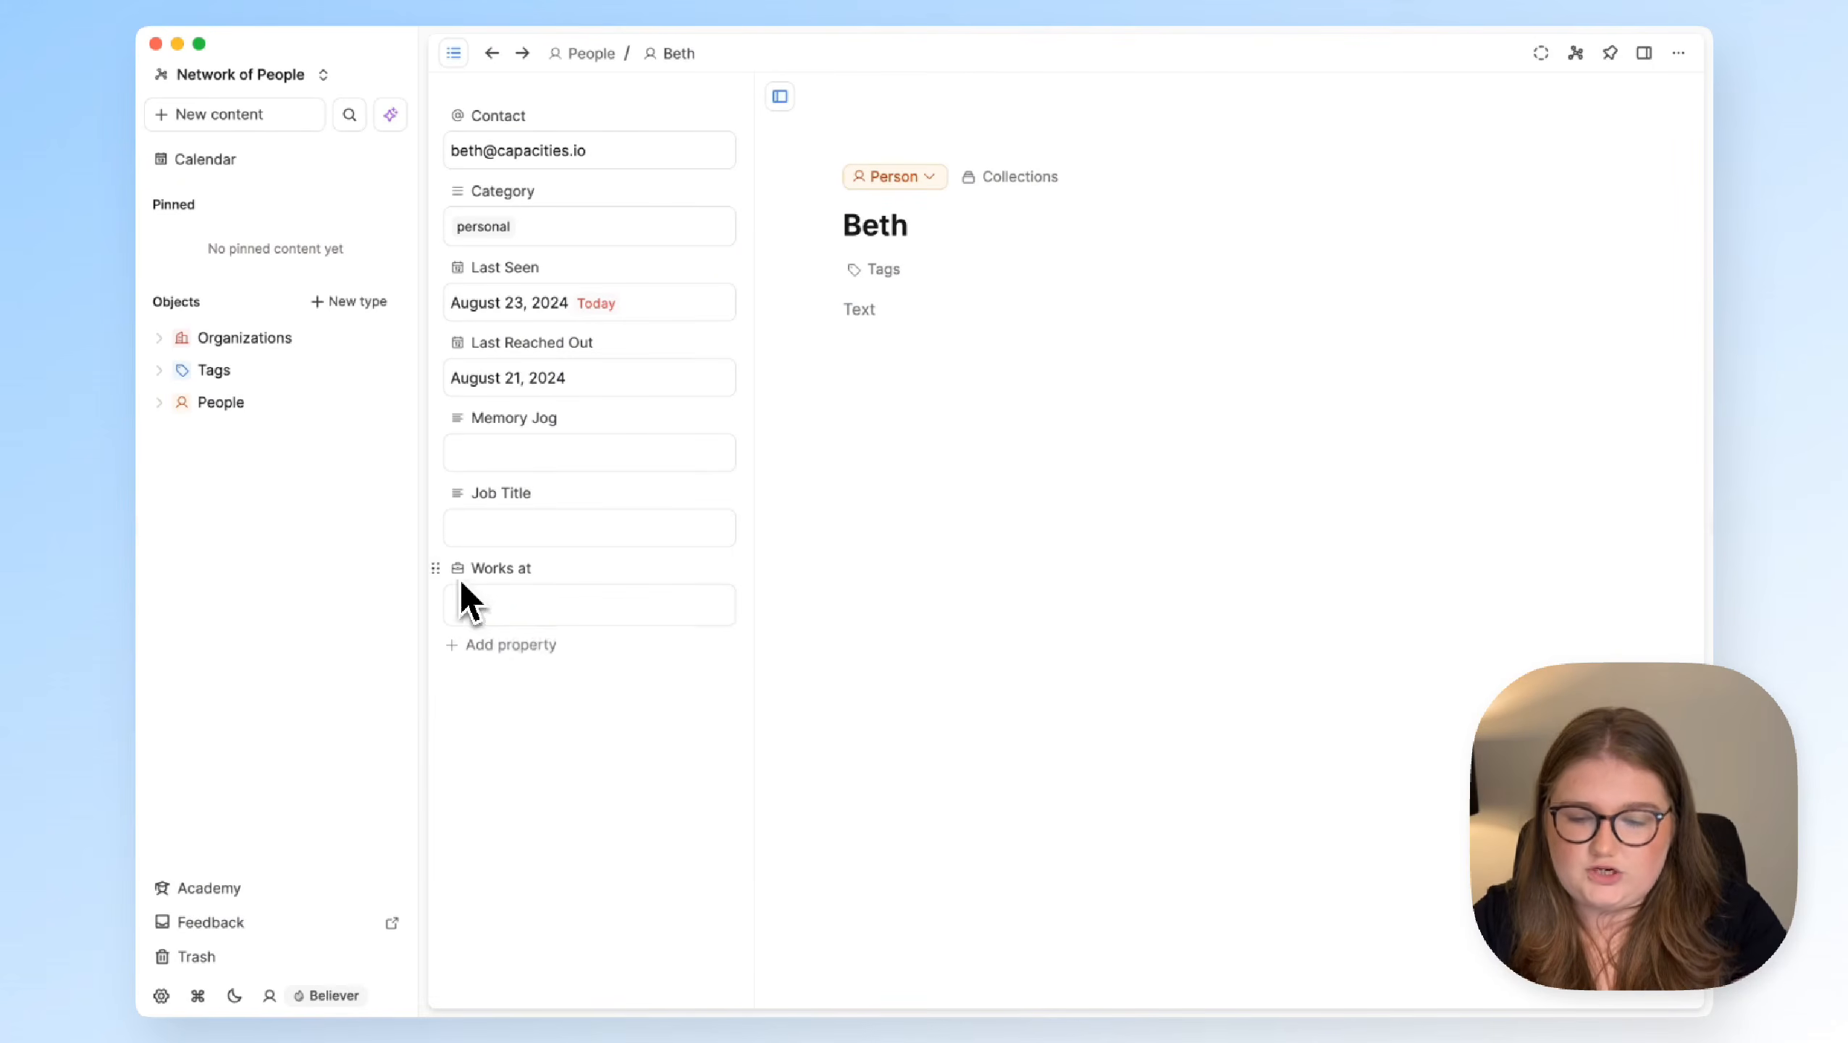
Change the link type of the Works at property to Organization and apply the changes
click(442, 568)
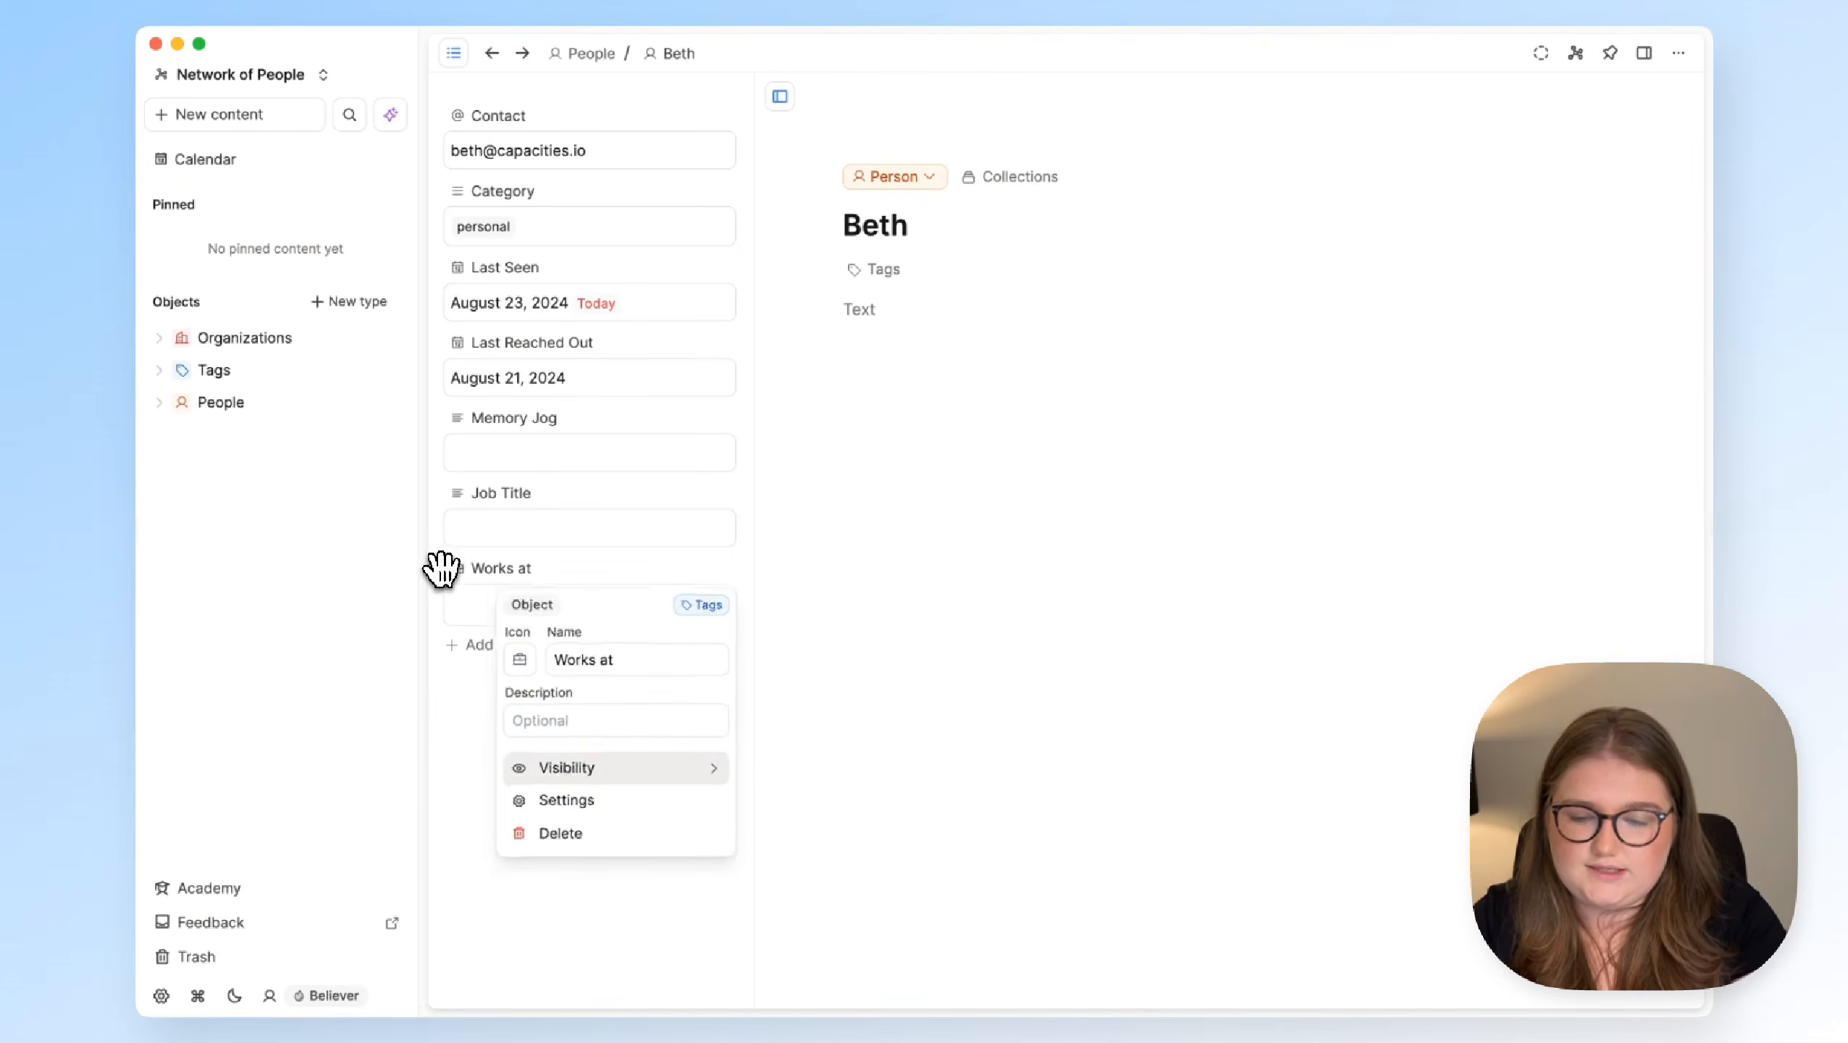
click(574, 809)
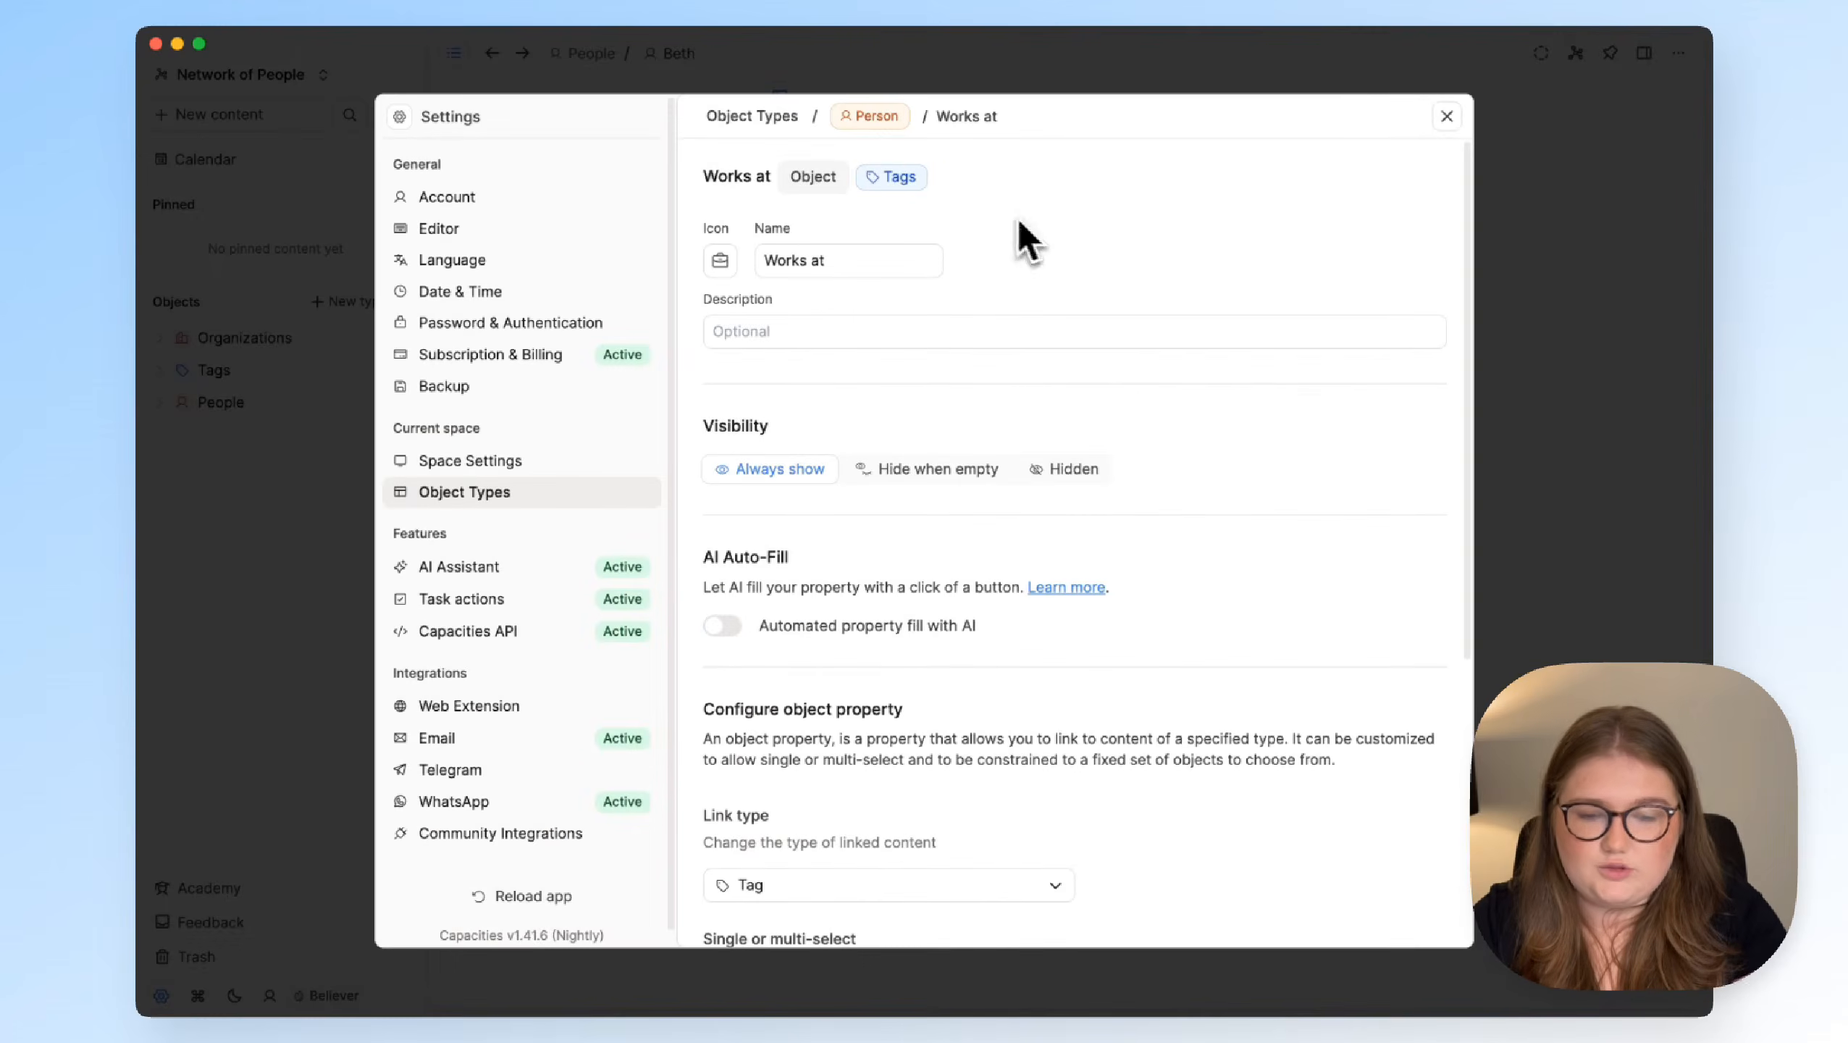
scroll(997, 236, down, 2)
scroll(1043, 726, down, 2)
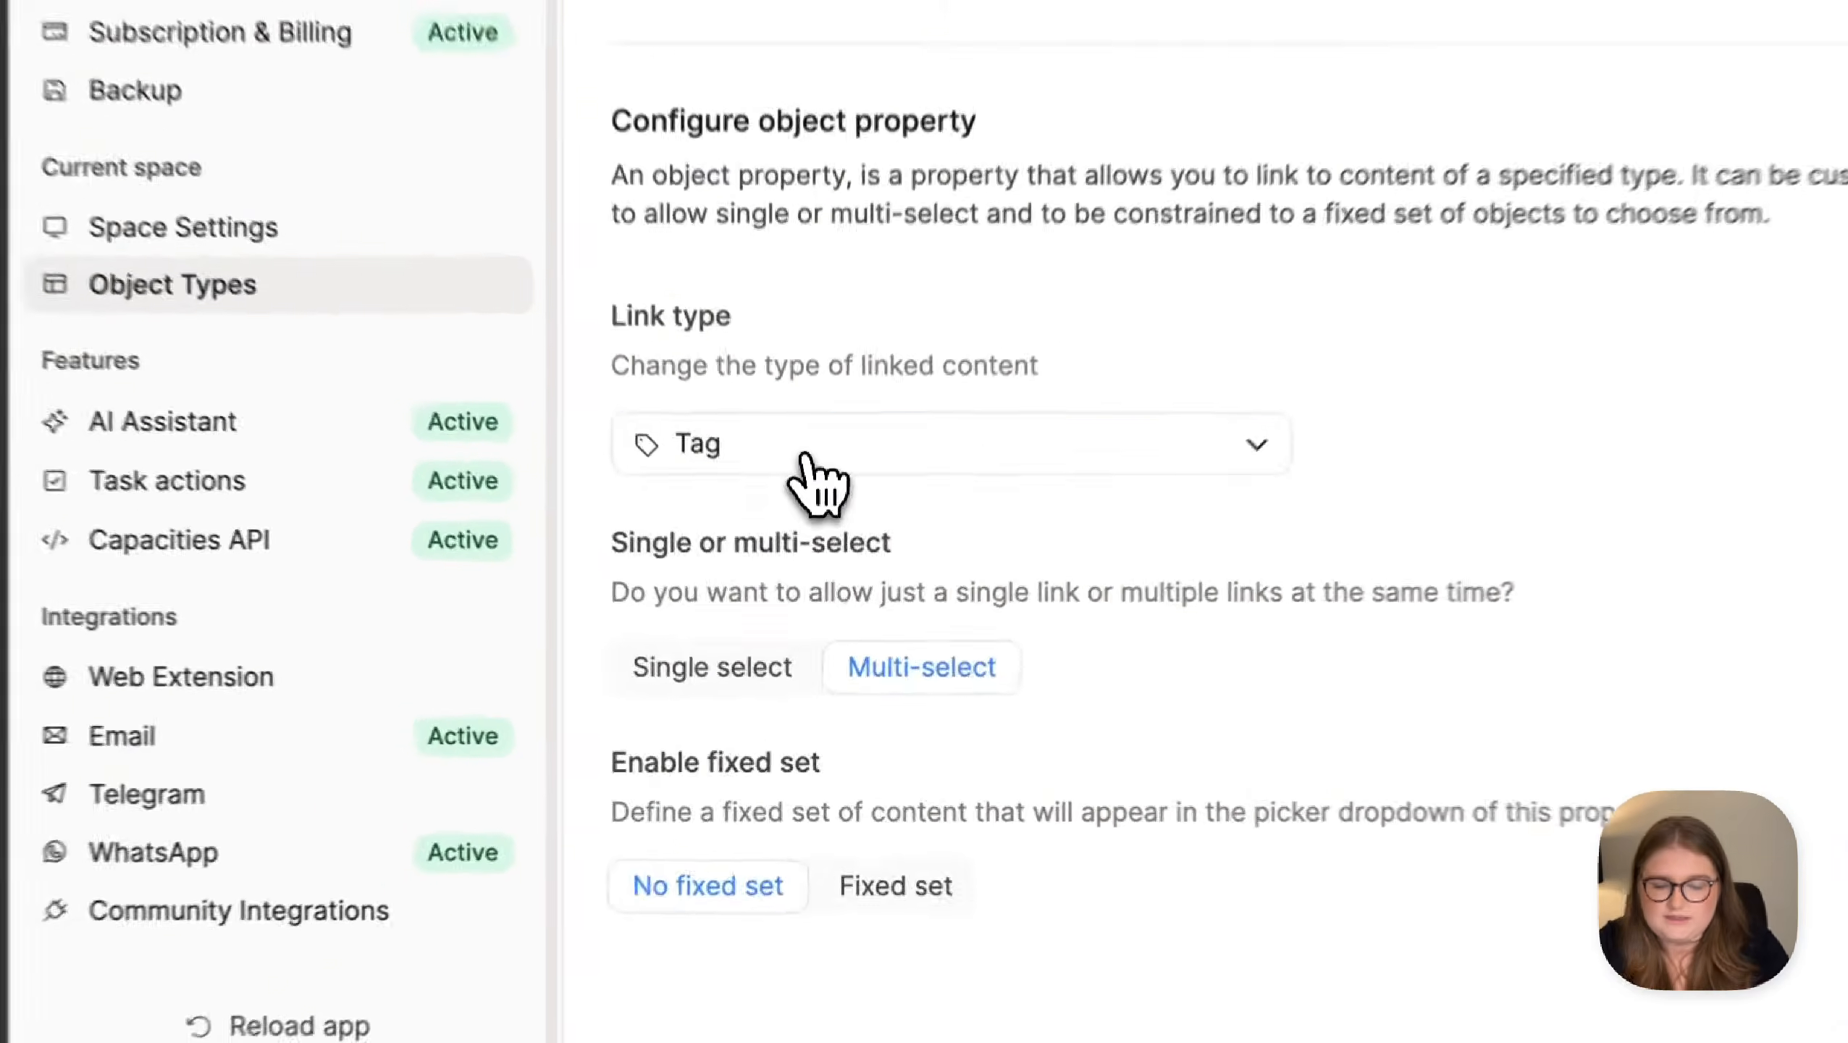
click(769, 584)
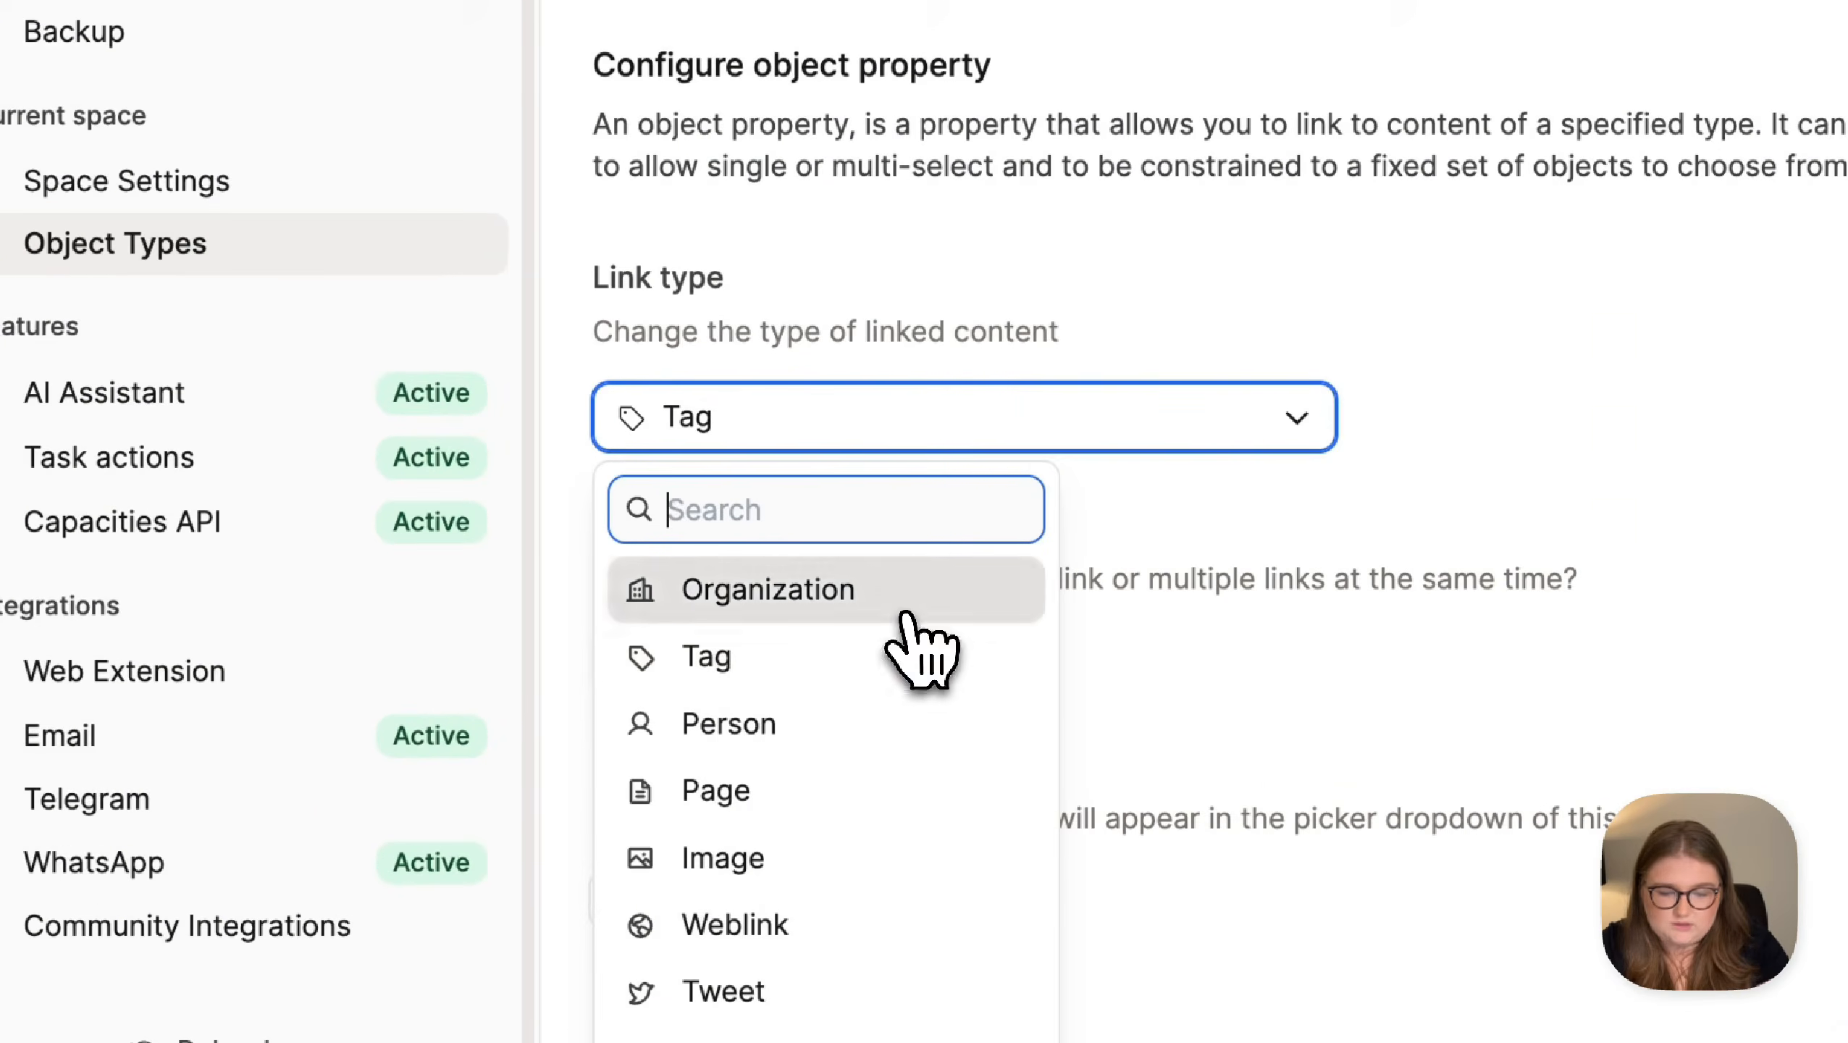
click(905, 614)
scroll(1104, 512, up, 6)
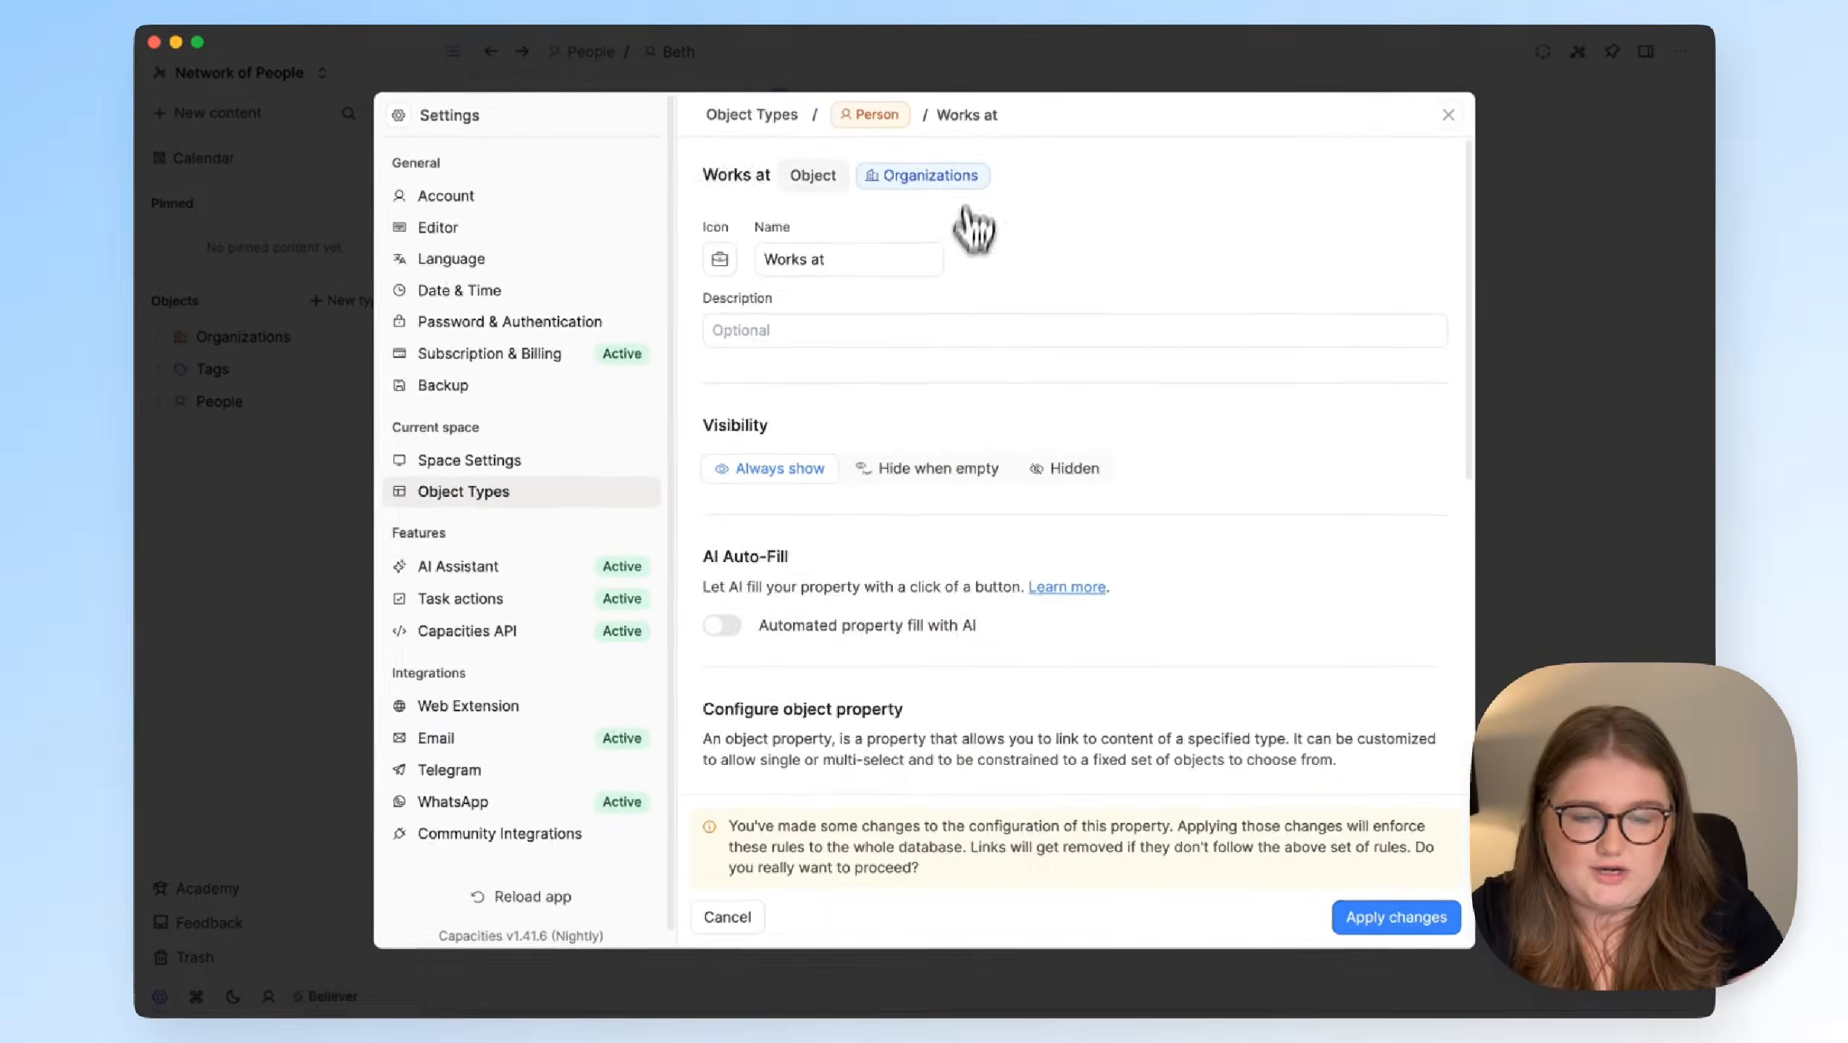
scroll(990, 462, down, 6)
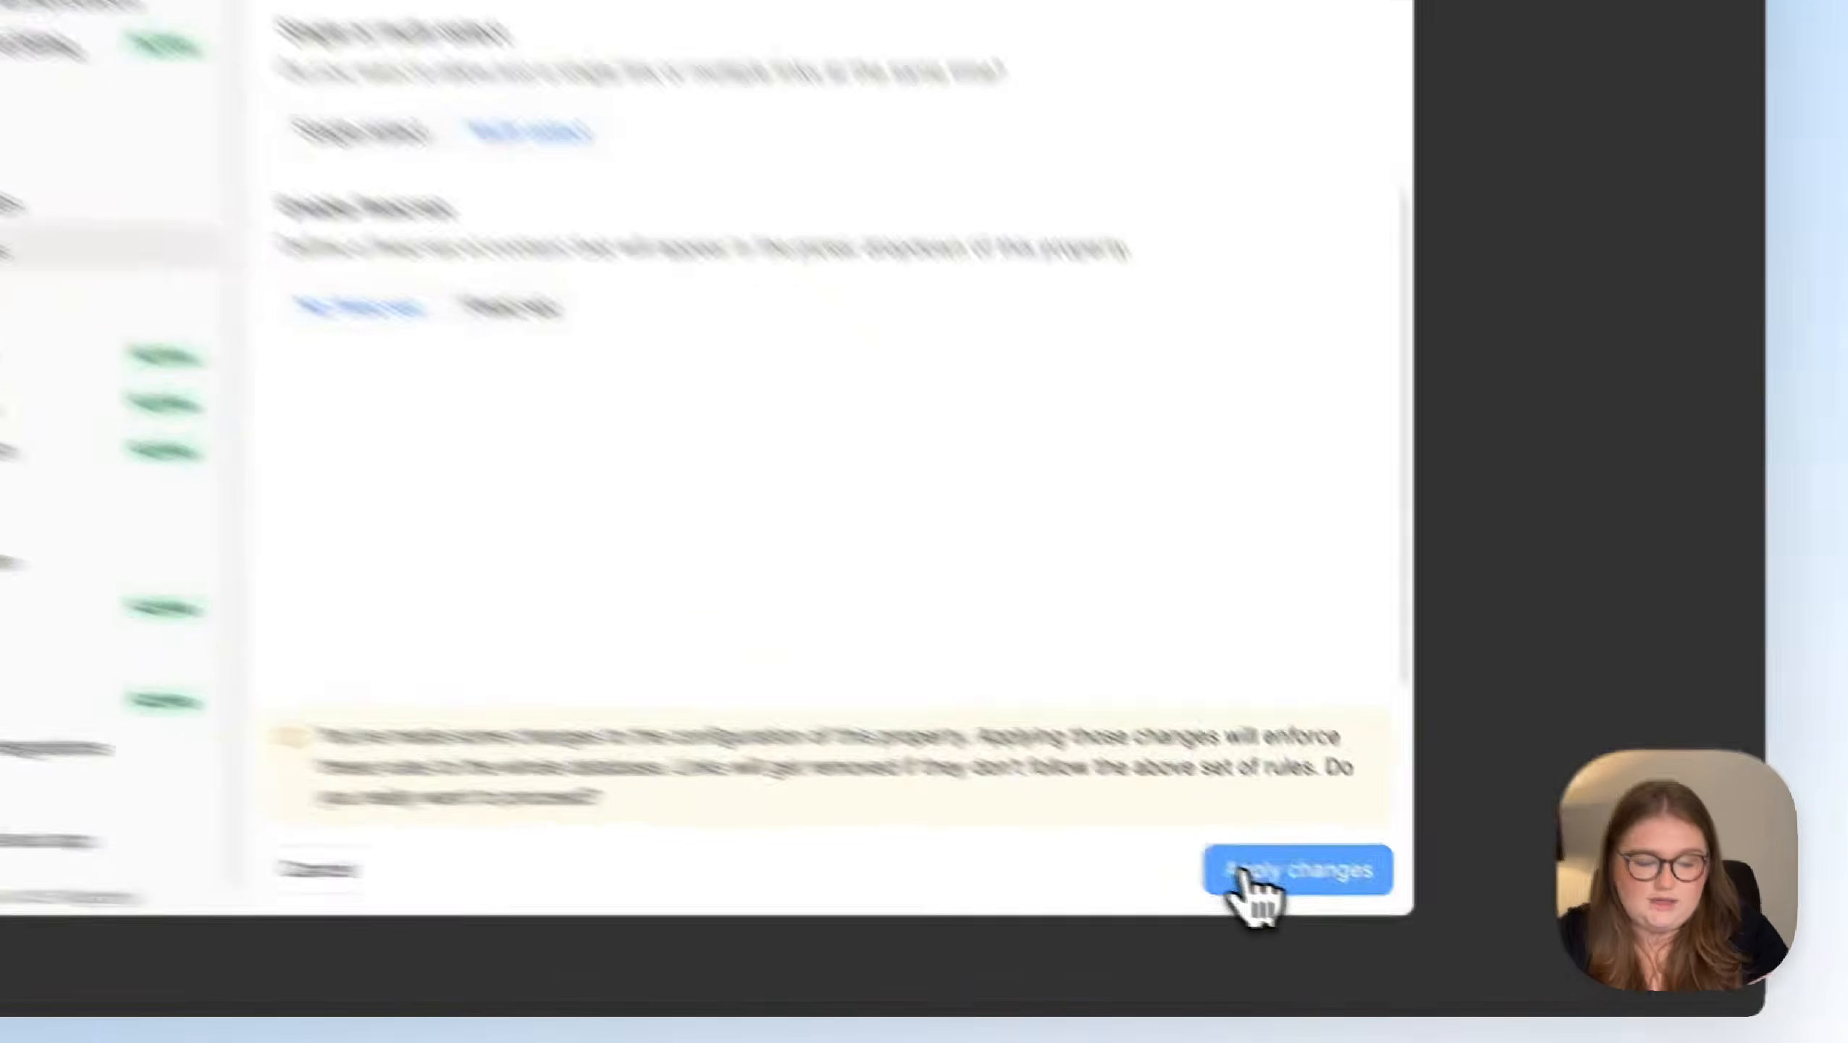
click(1395, 916)
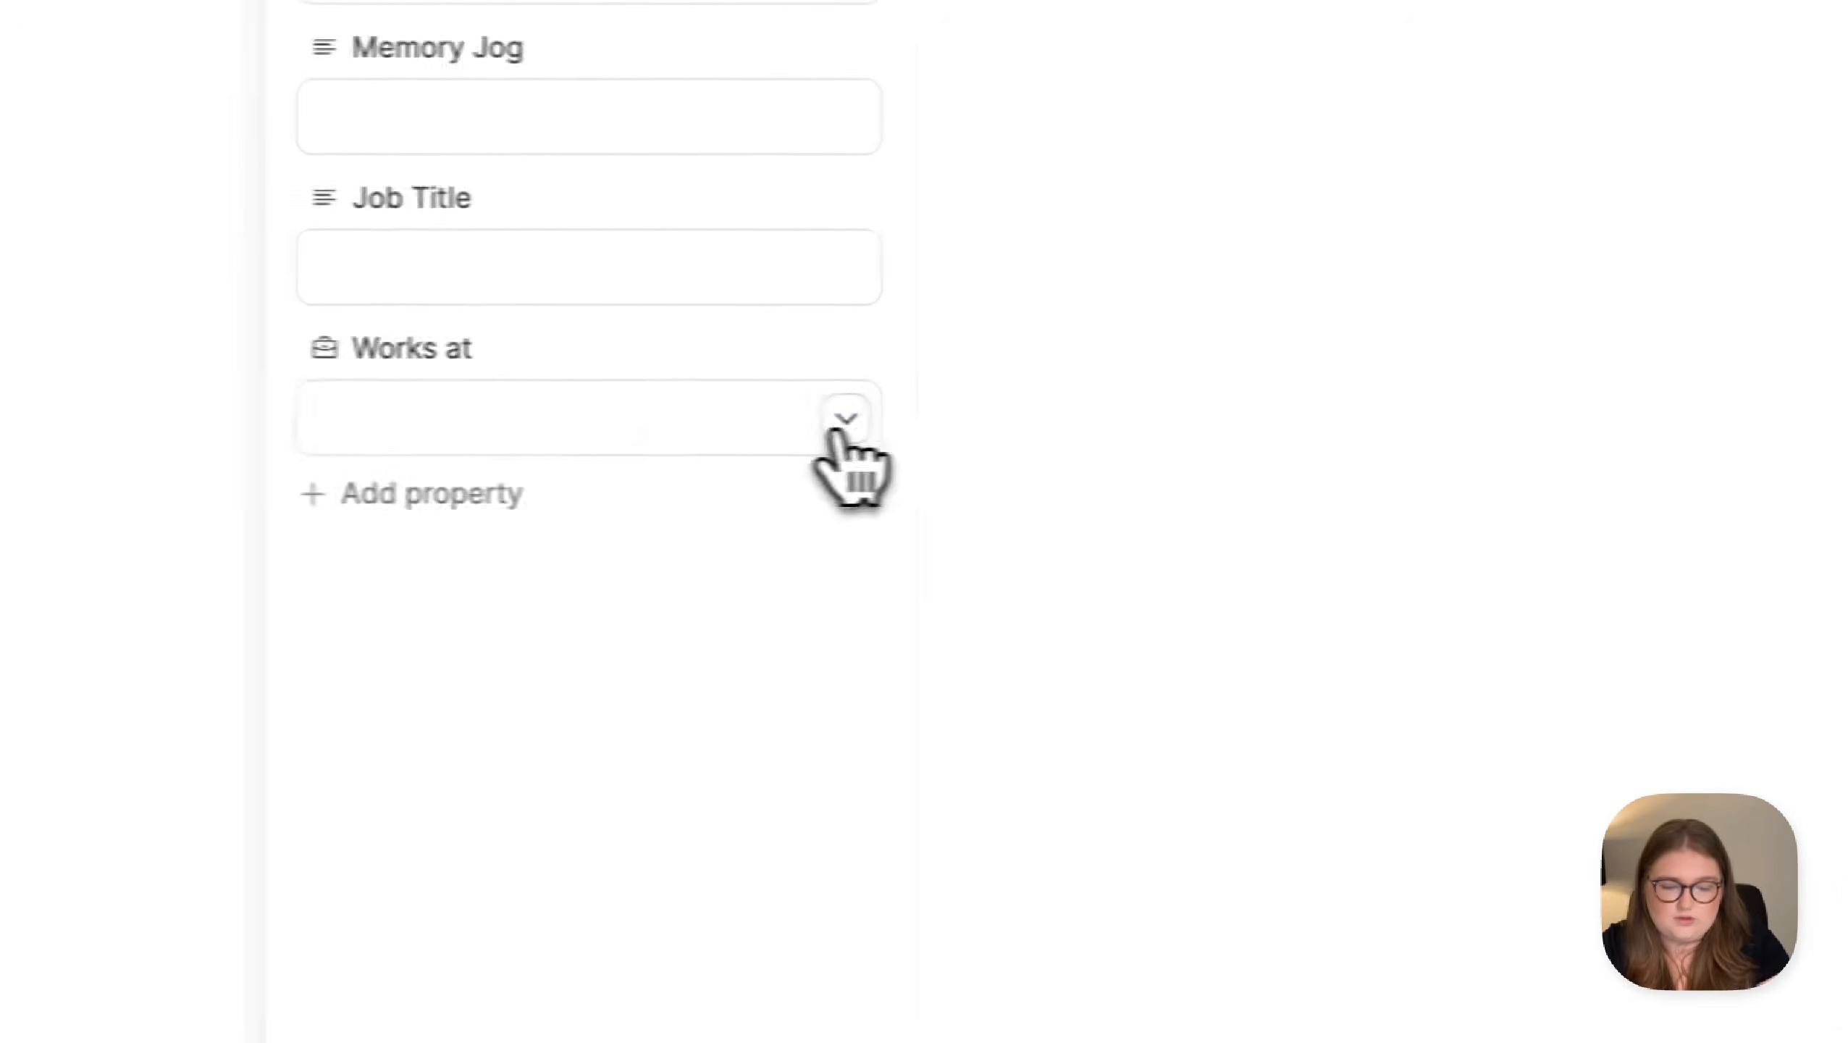
Set Works at to the Capacities organization in the person's entry
click(821, 431)
click(490, 613)
click(1325, 452)
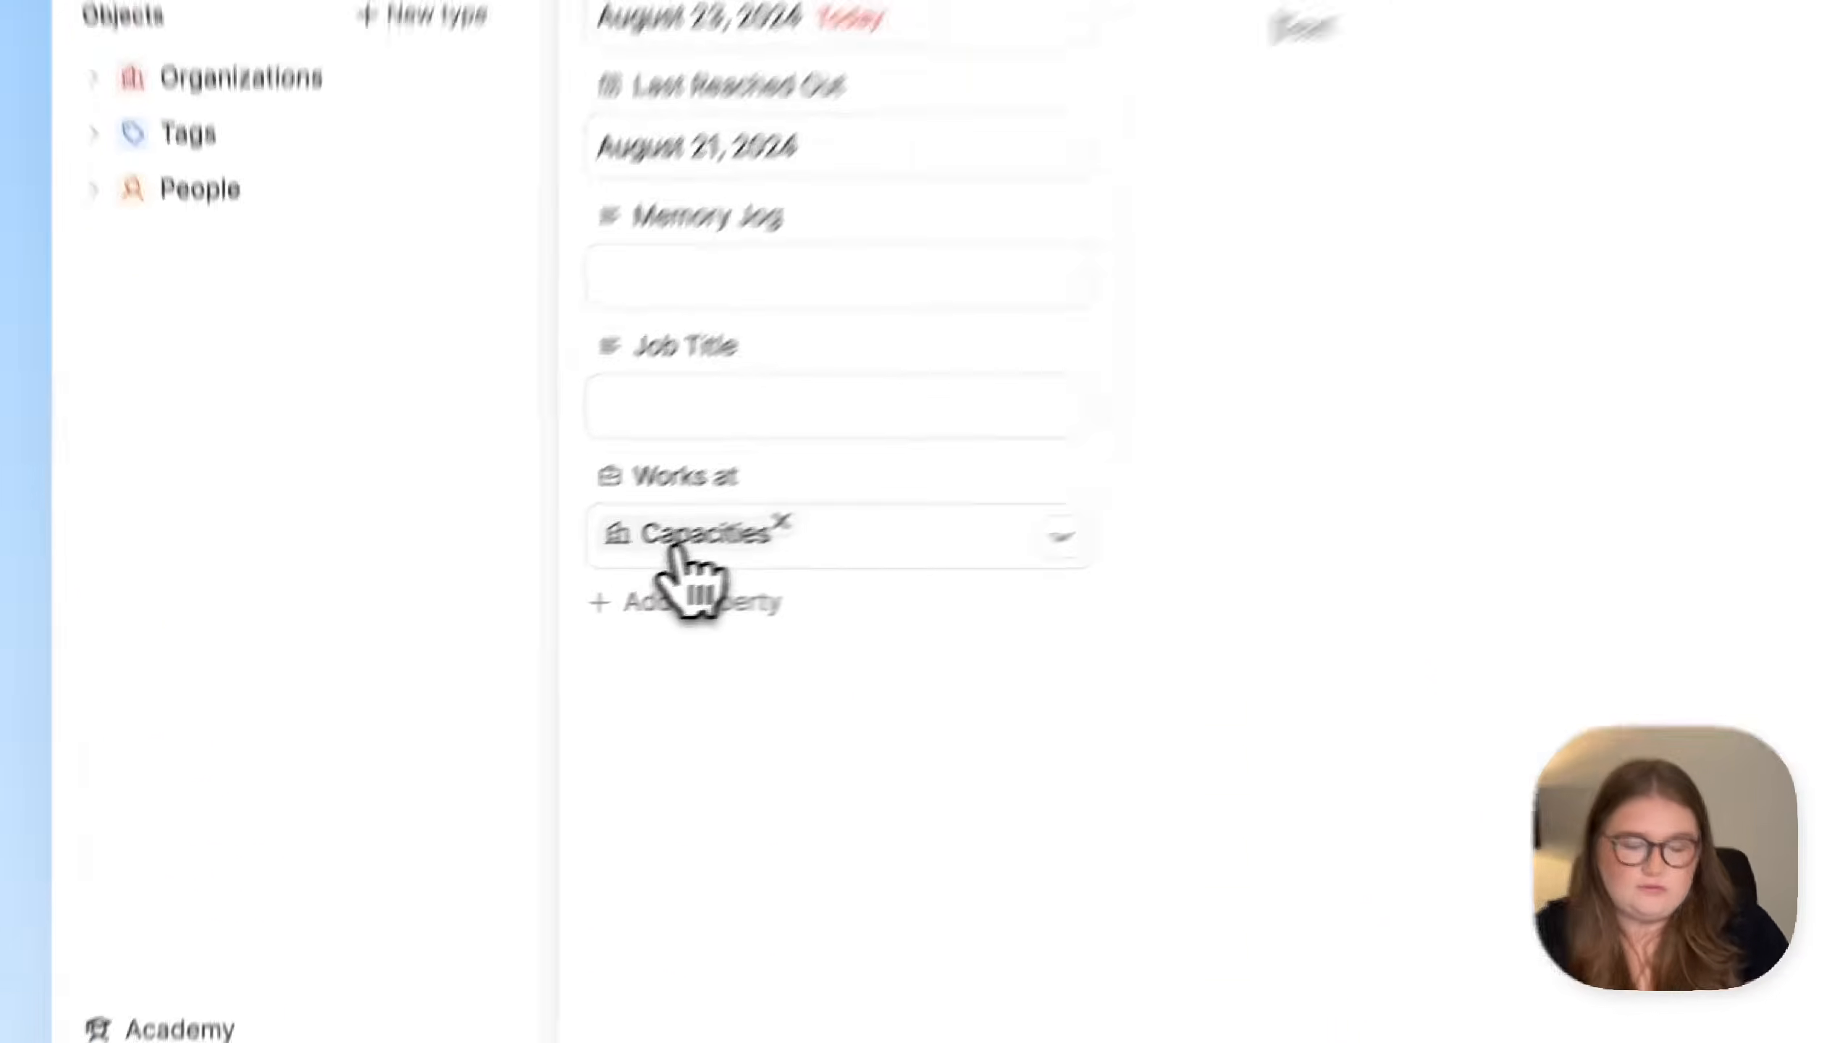
Open the linked Capacities organization and expand the person's entry in its backlinks to examine the properties
click(678, 540)
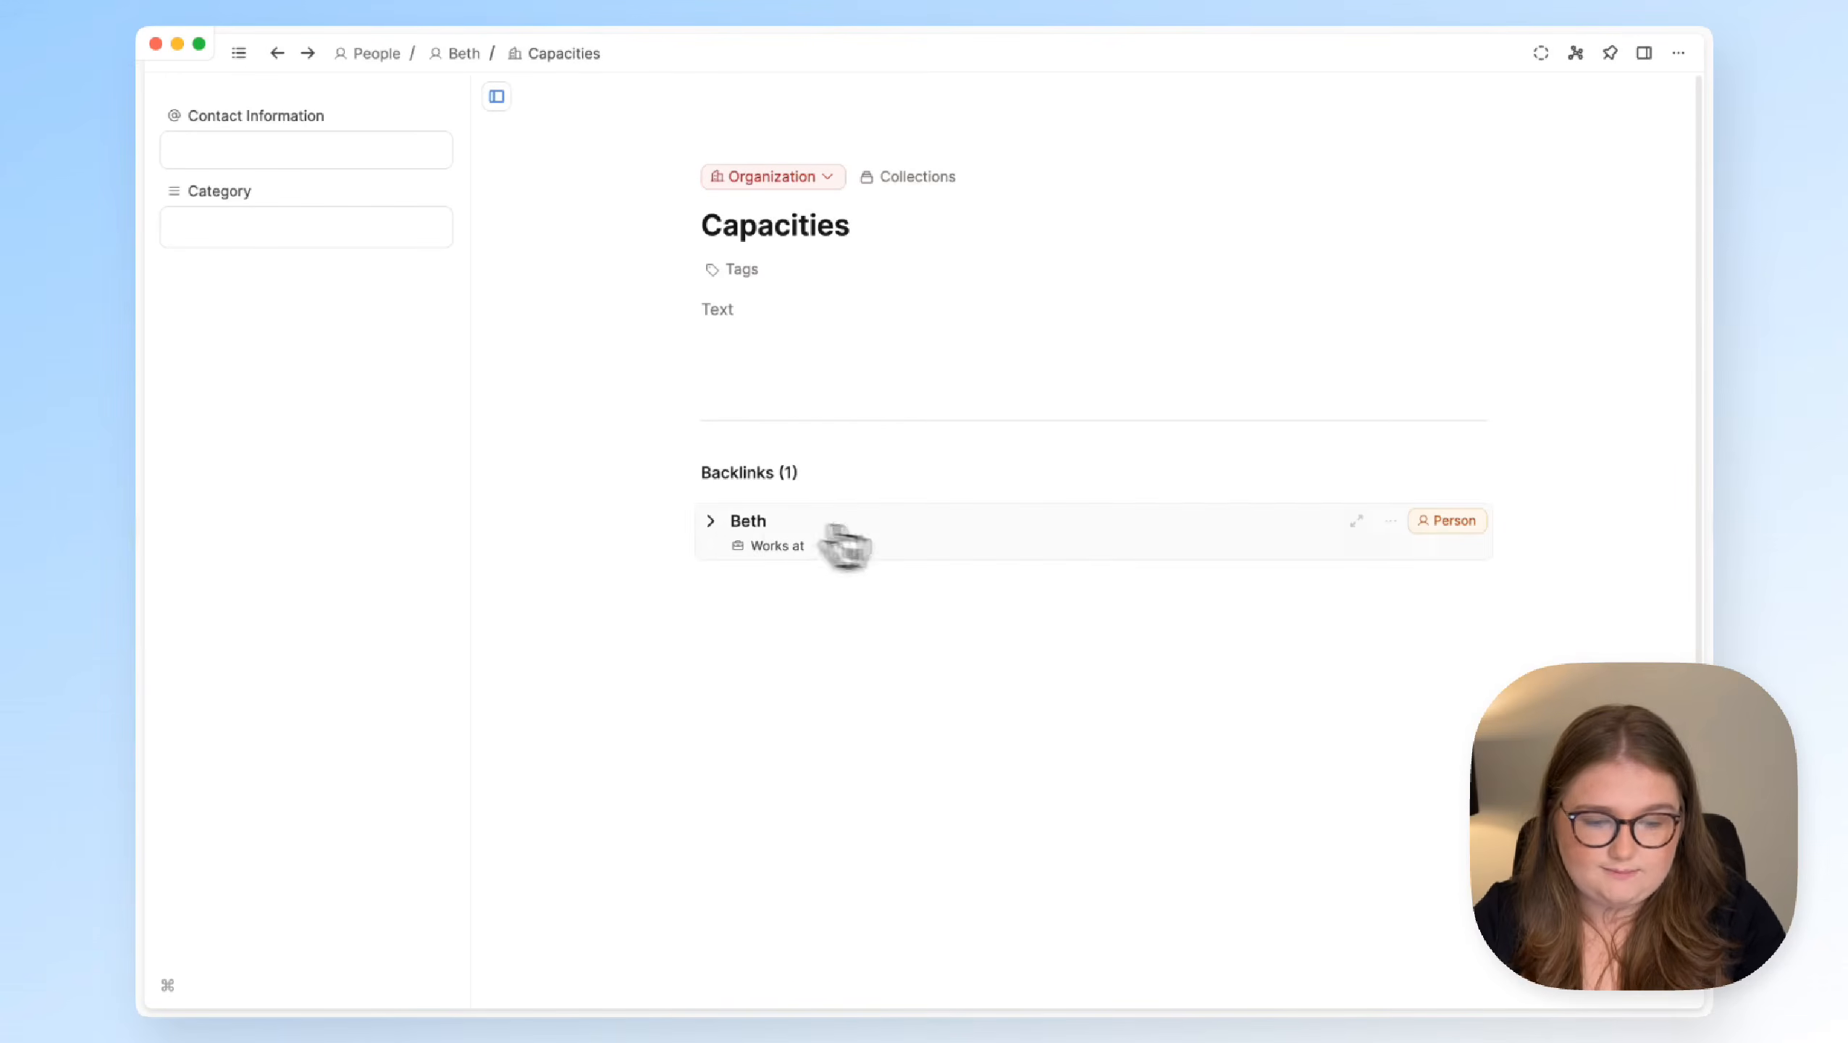
click(1458, 485)
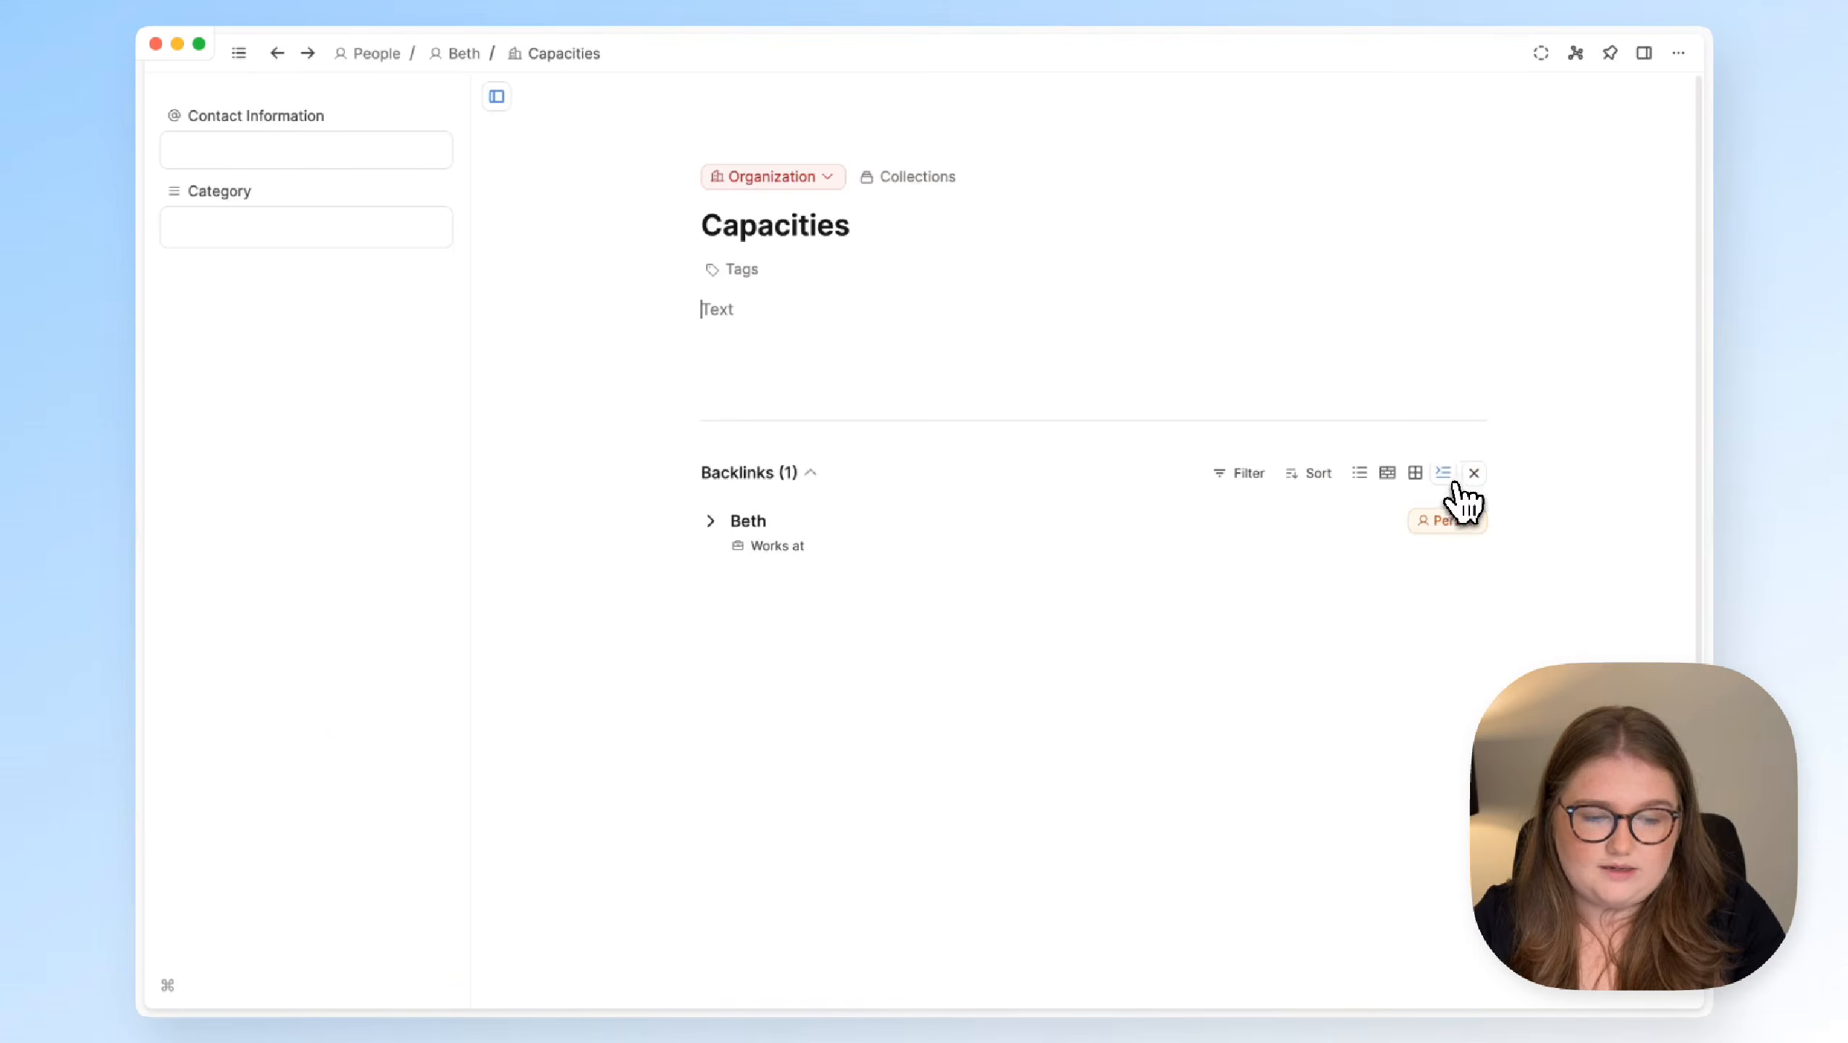
scroll(723, 449, down, 3)
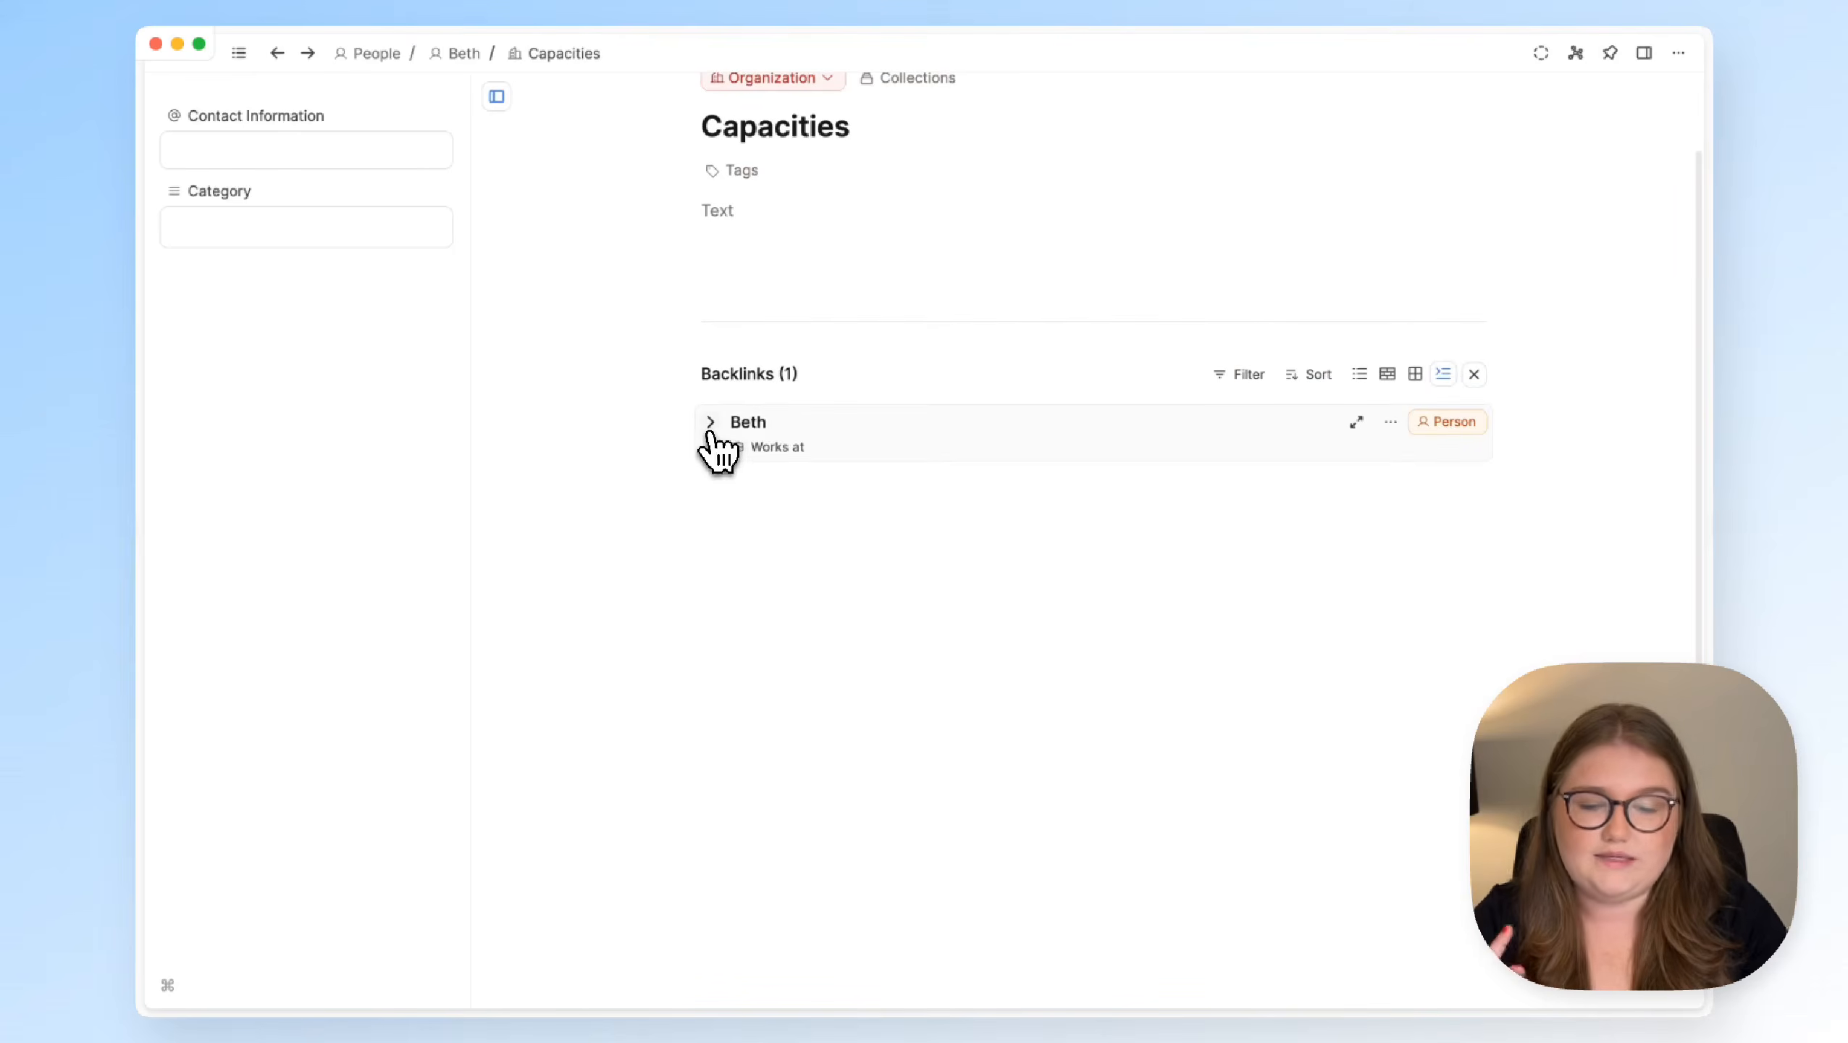
click(710, 424)
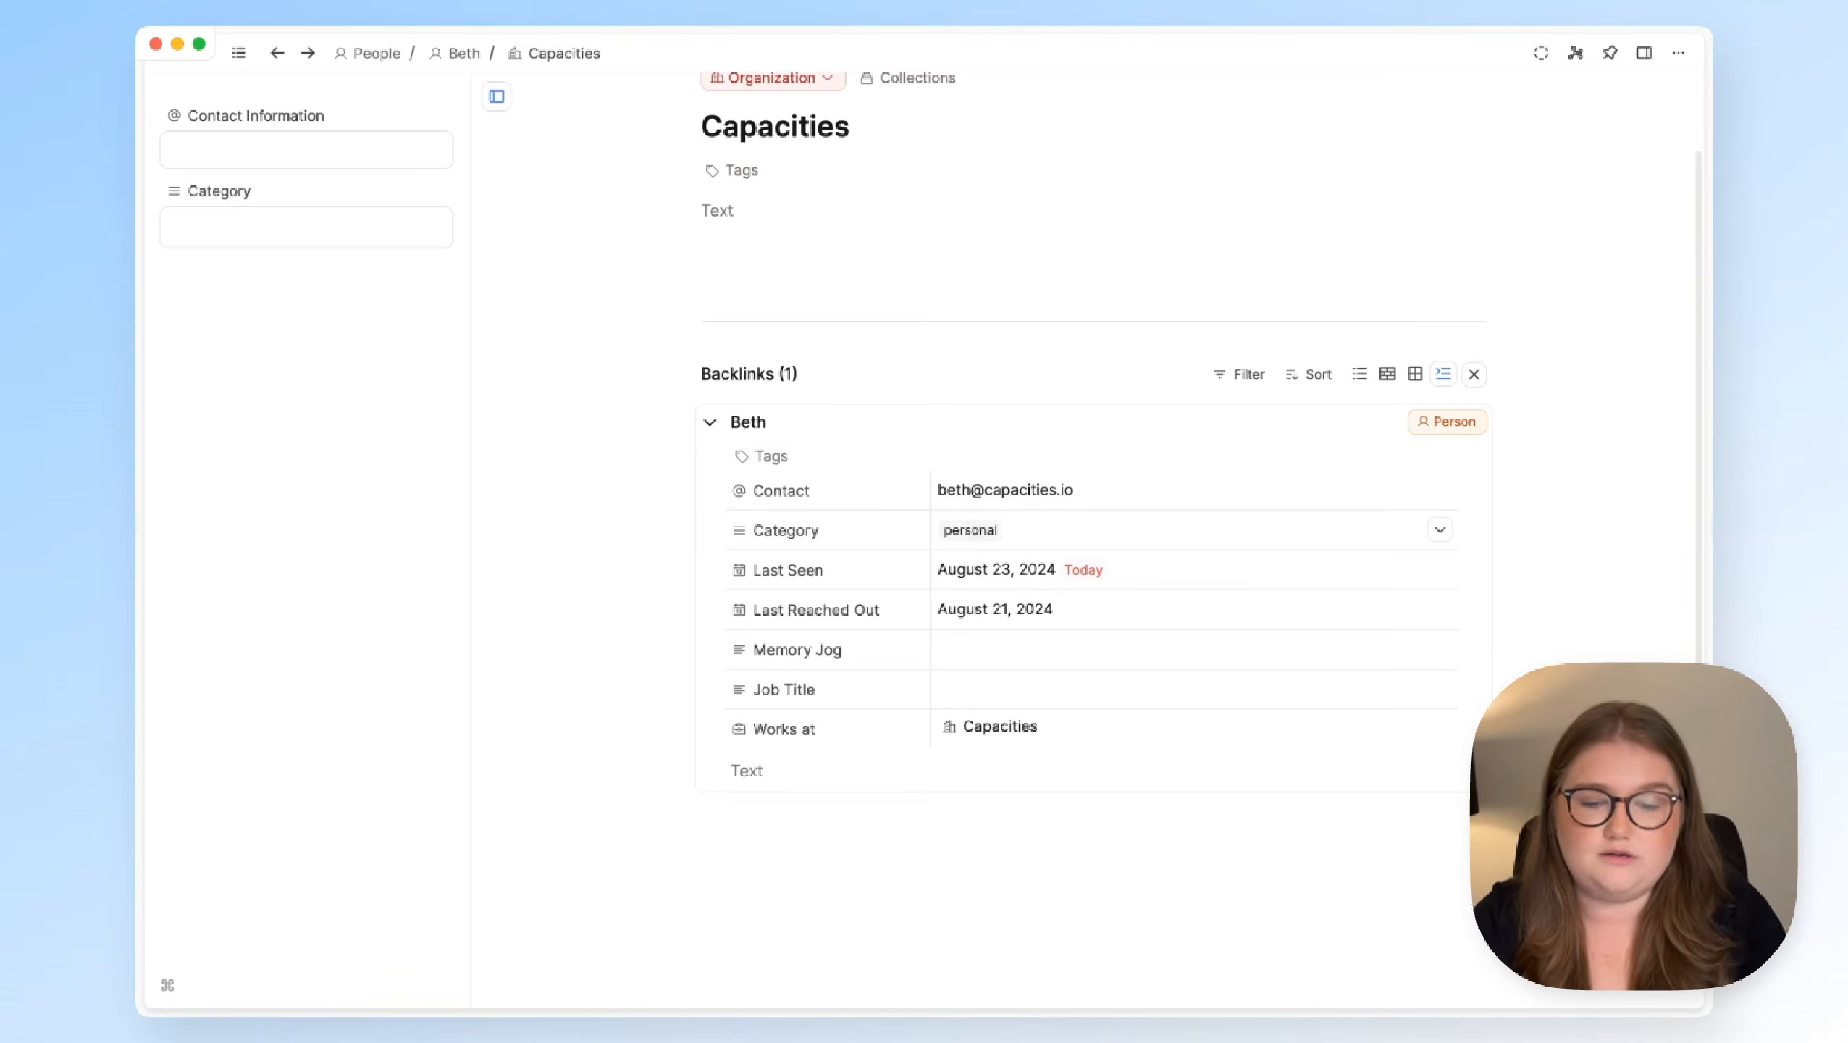
scroll(978, 533, up, 3)
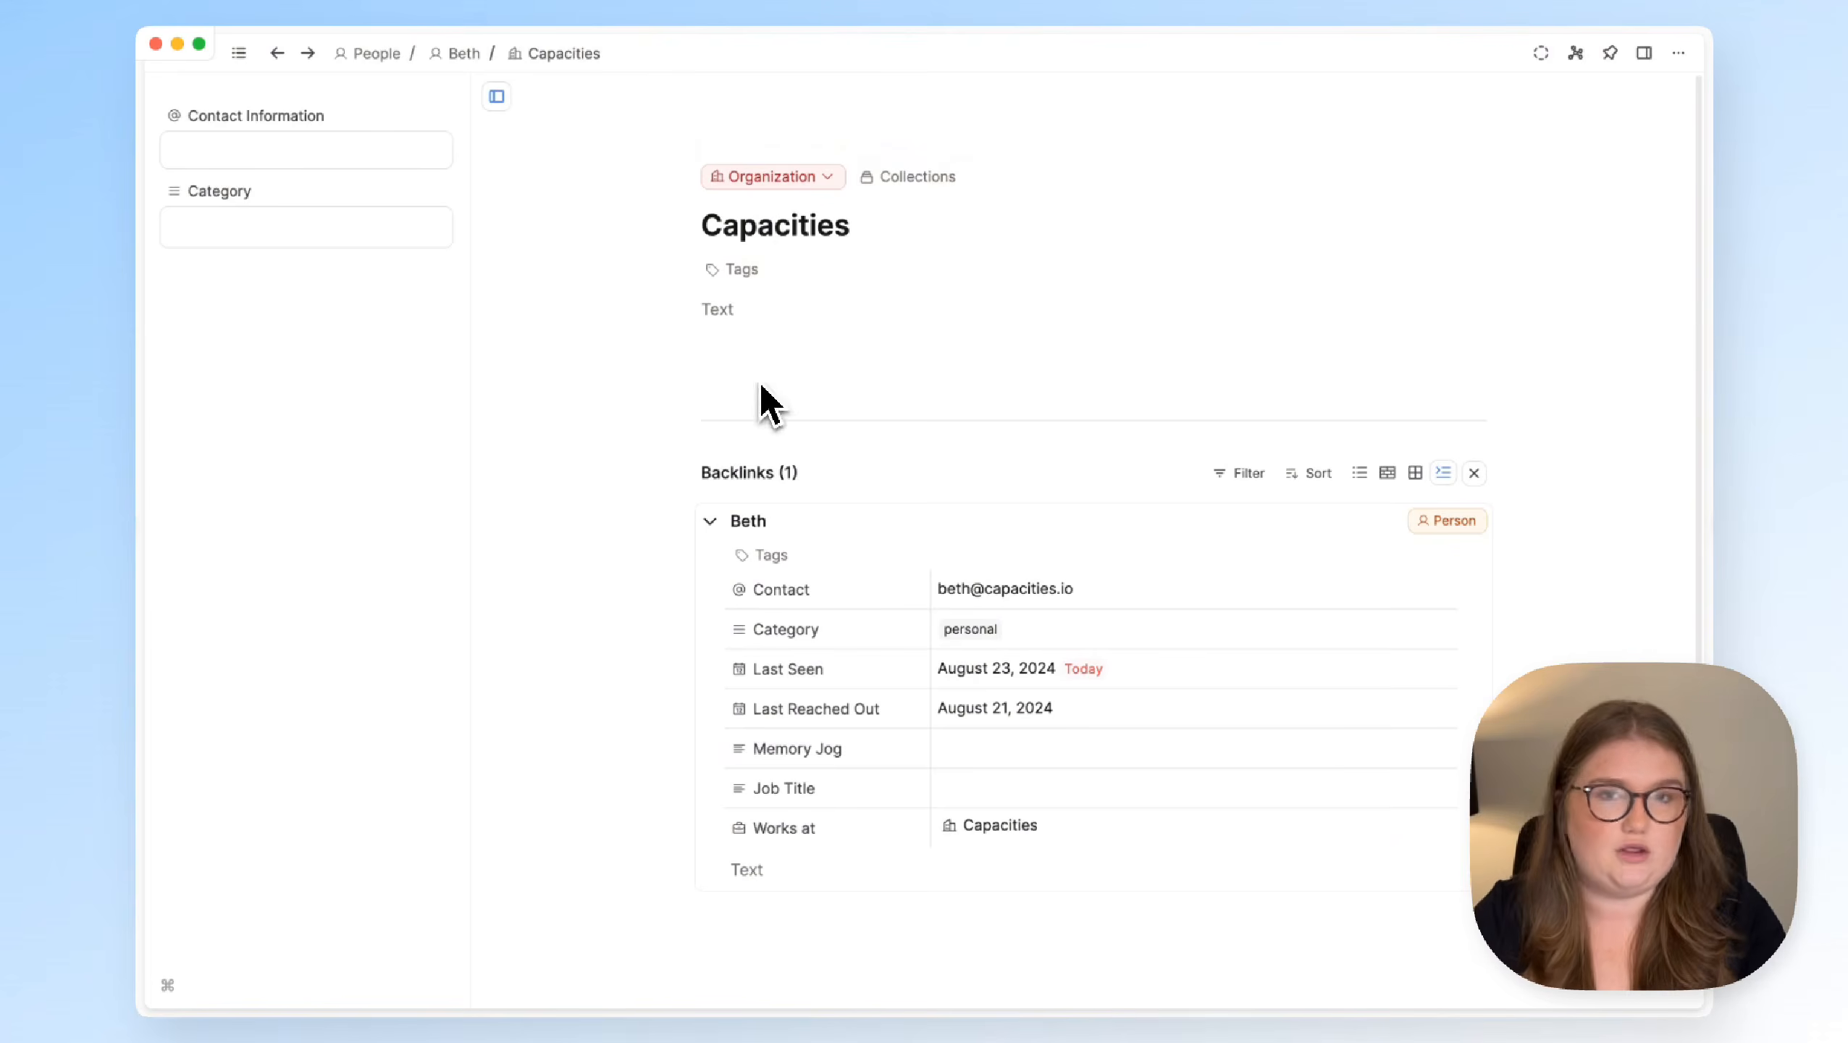
Turn the contact e-mail in the person's backlink entry into a mailto link
click(999, 589)
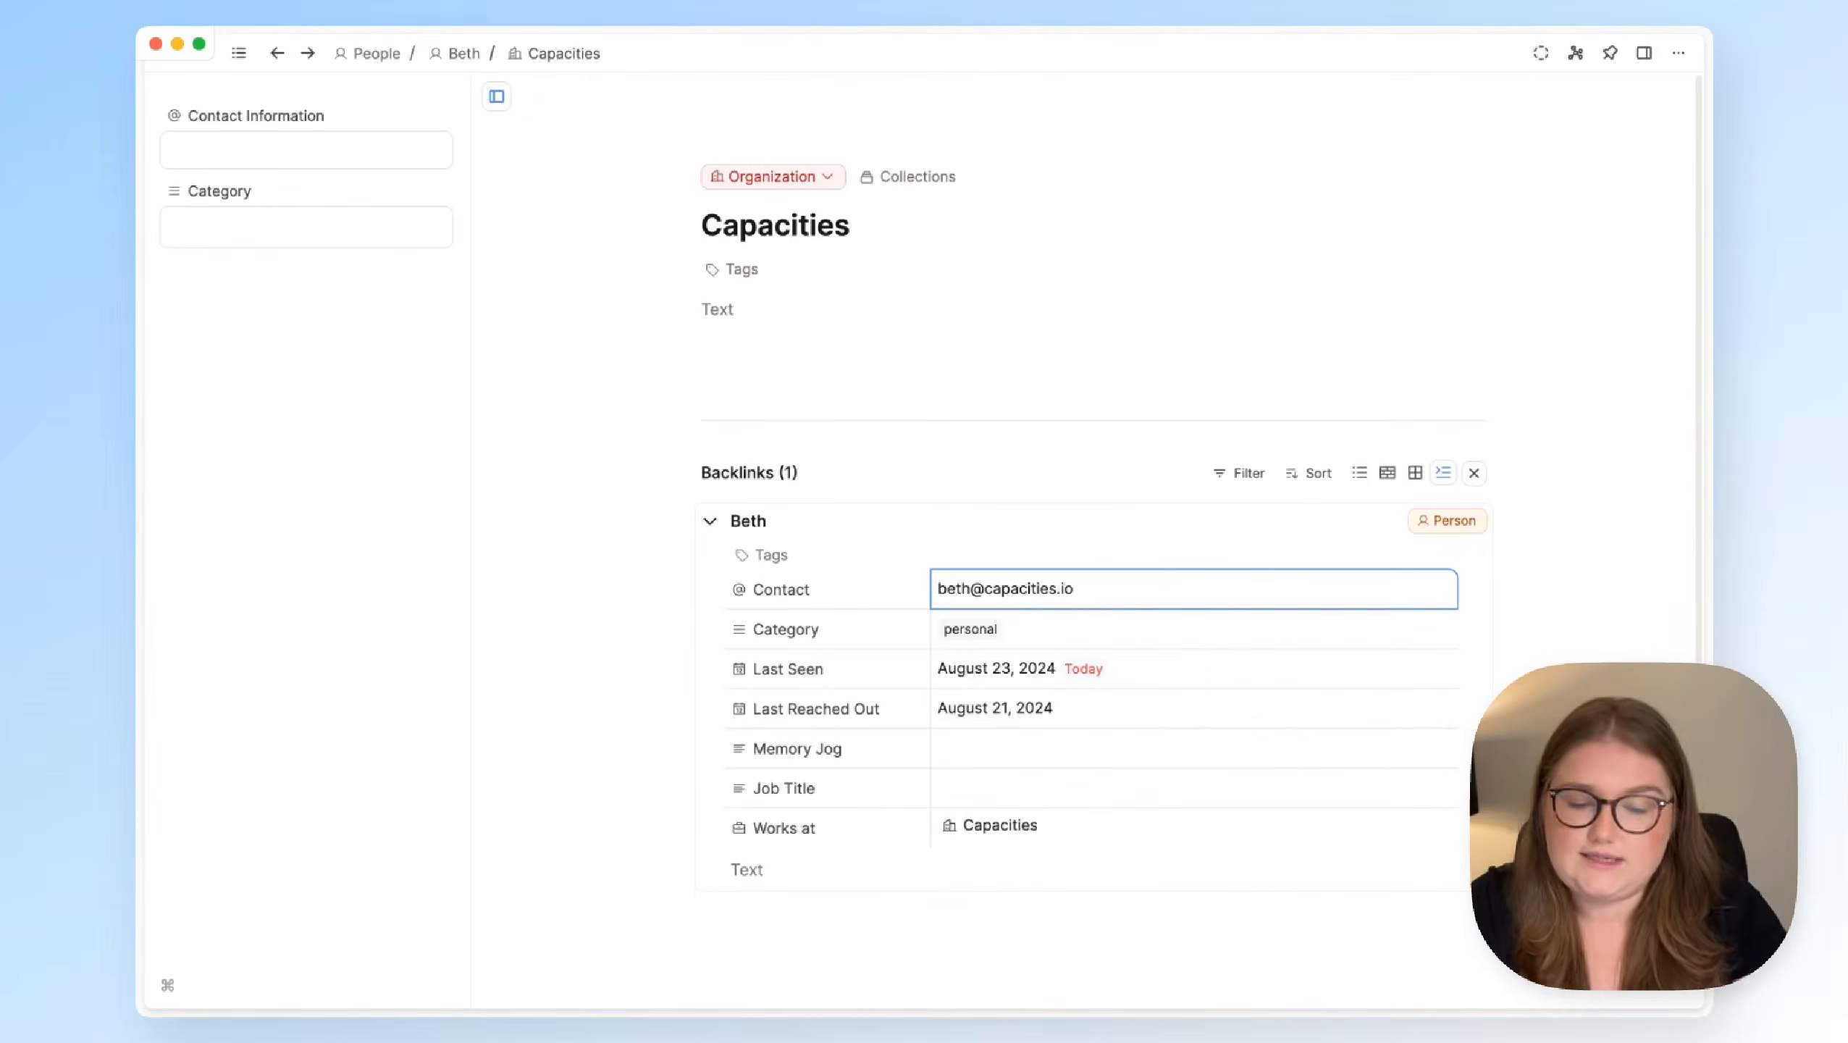
key(super+a)
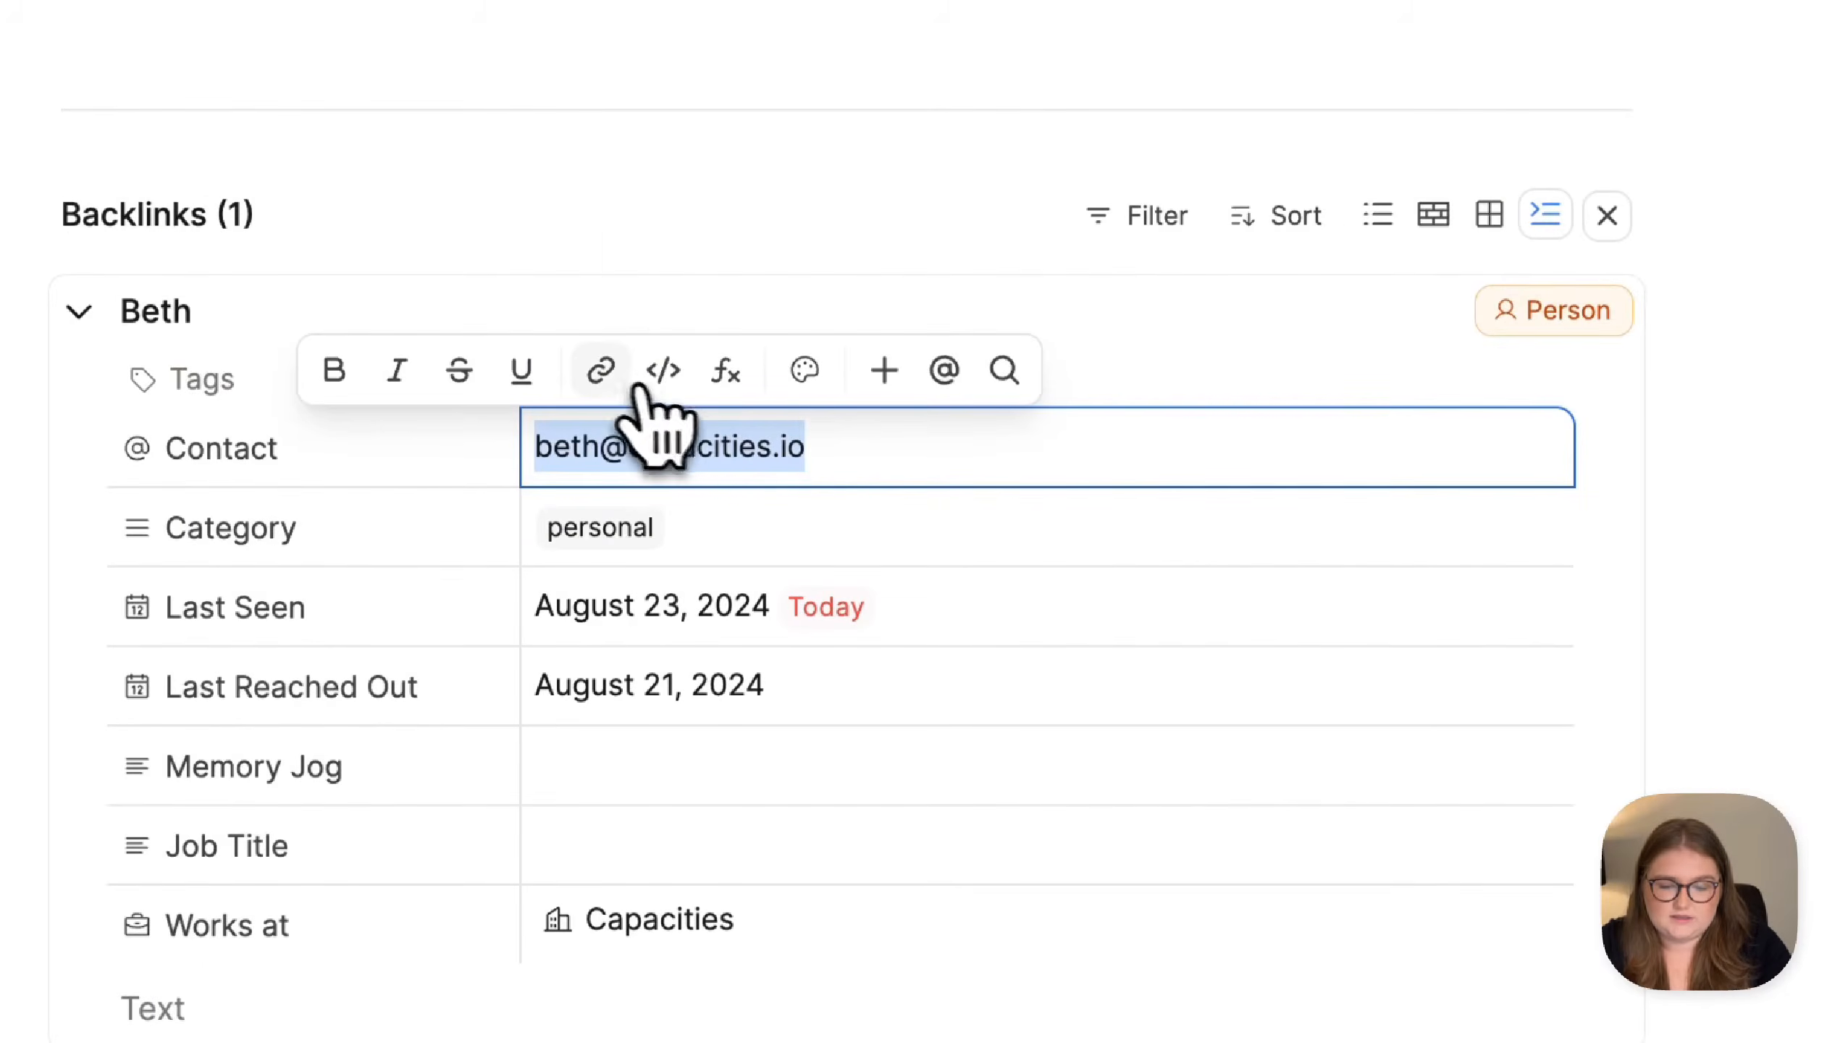
click(606, 379)
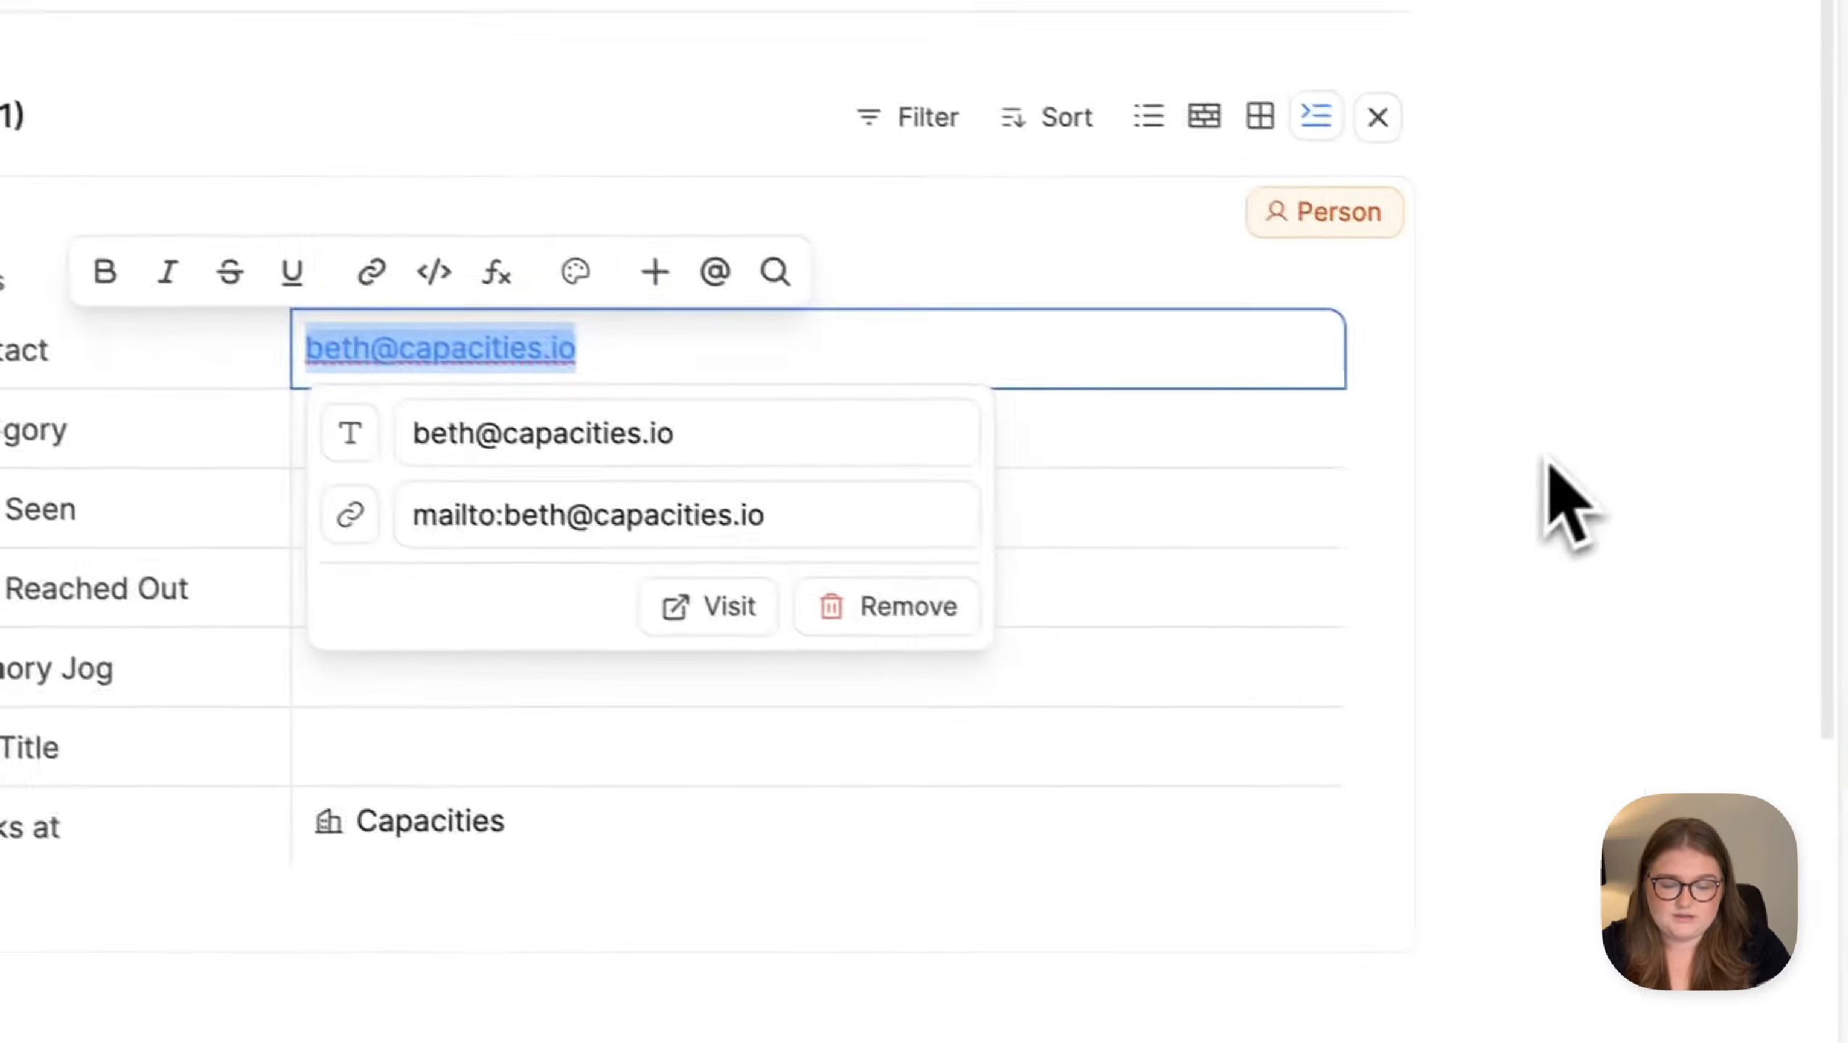
Create another Person entry from the People overview, set Works at to Capacities and enter the person's full name as the title
click(1812, 577)
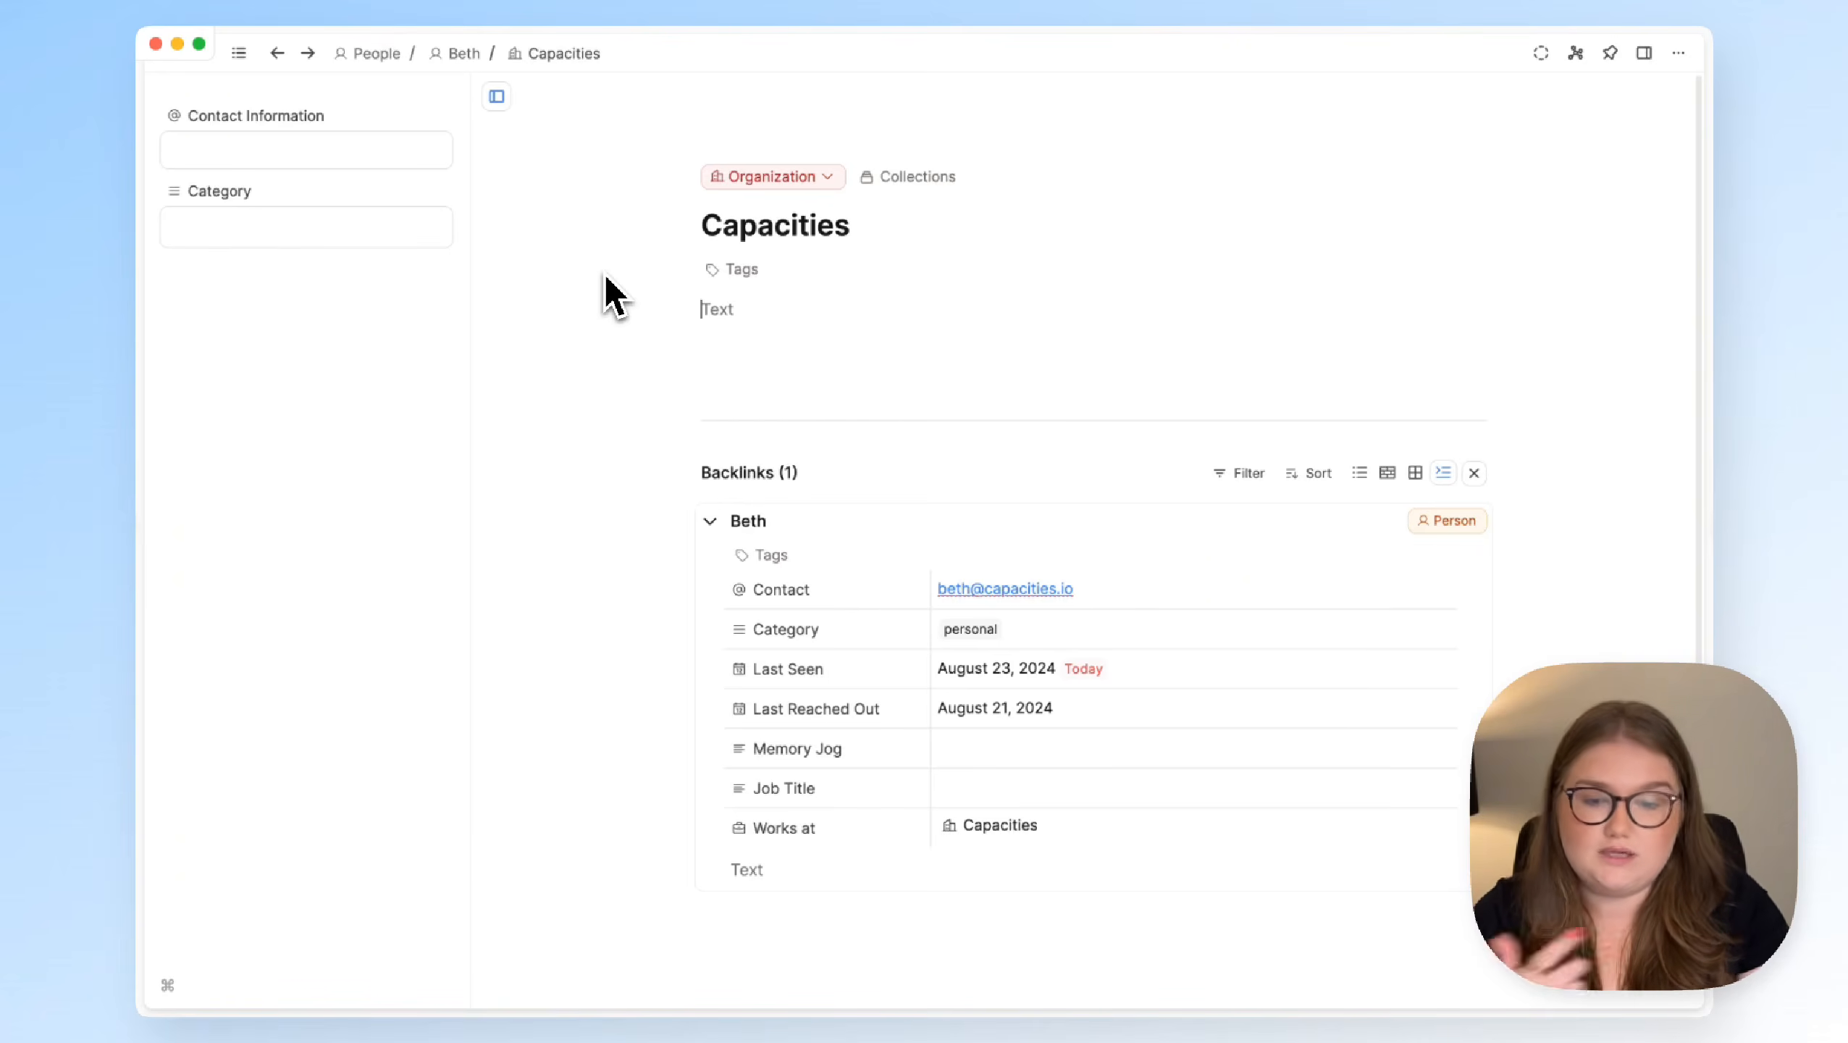
click(463, 54)
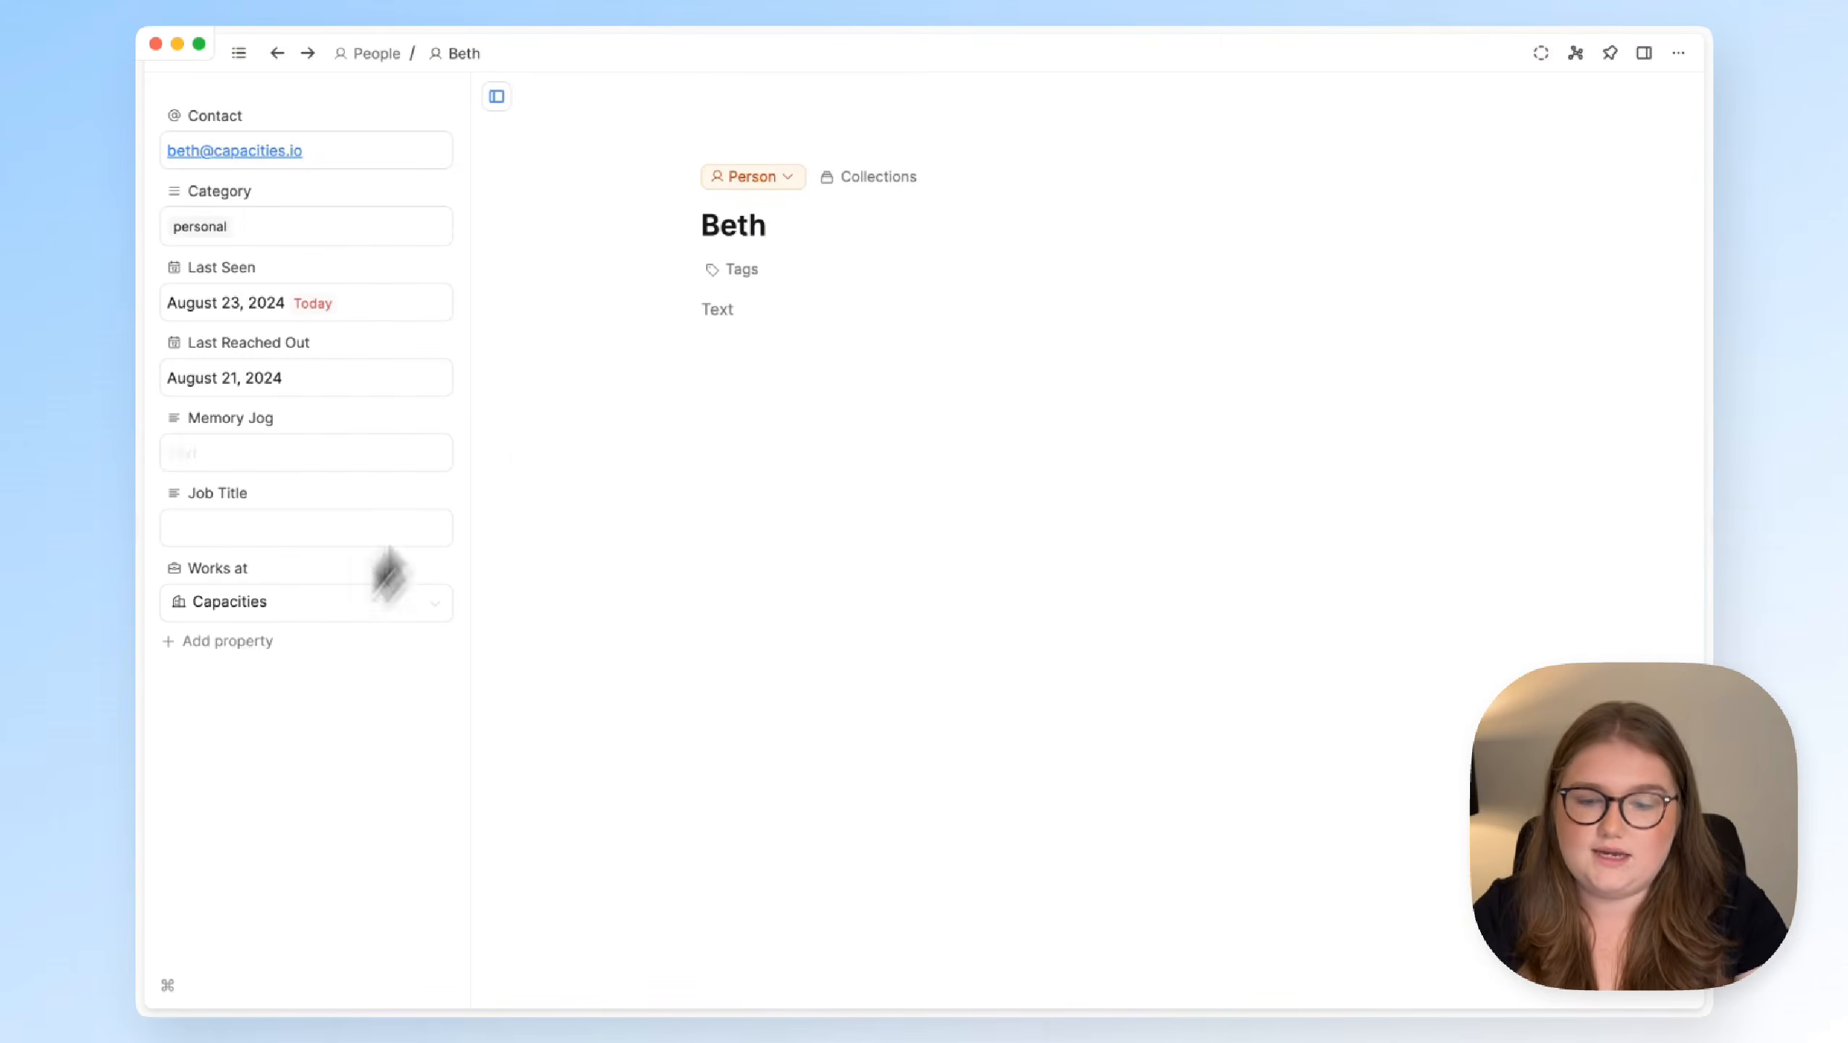
click(745, 178)
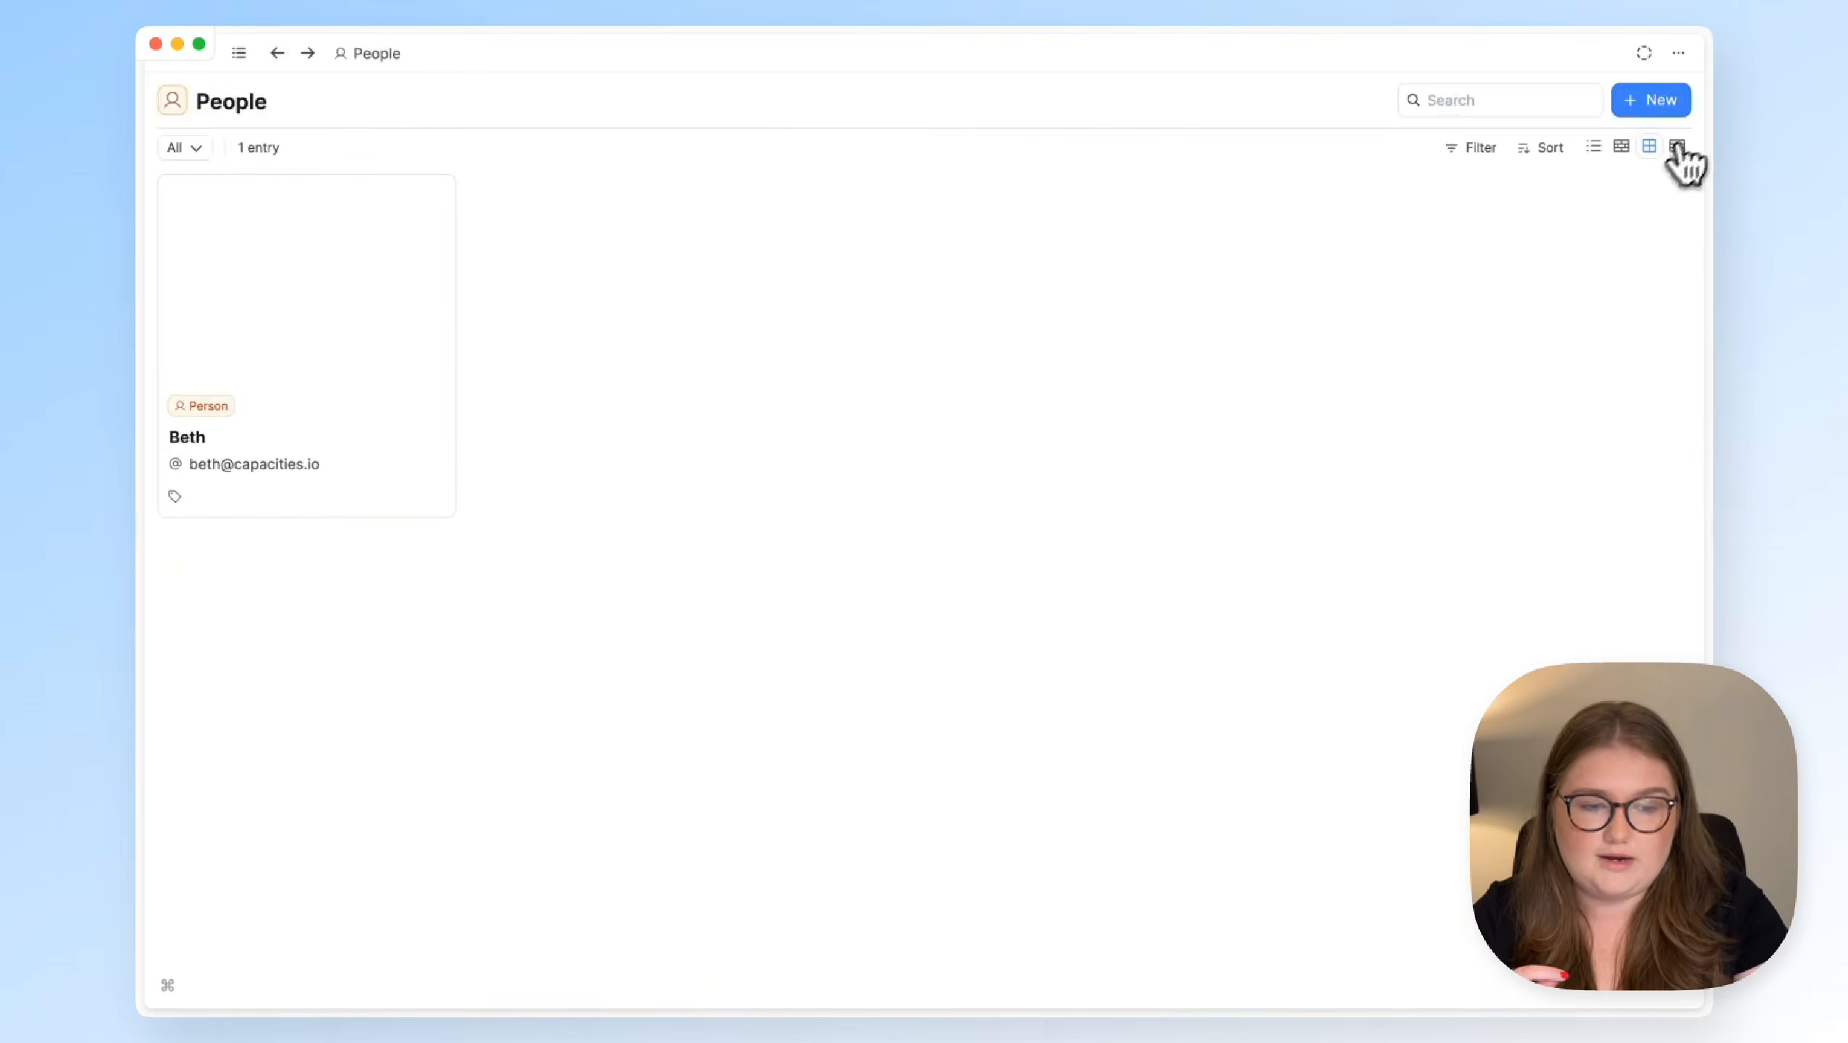
click(1667, 102)
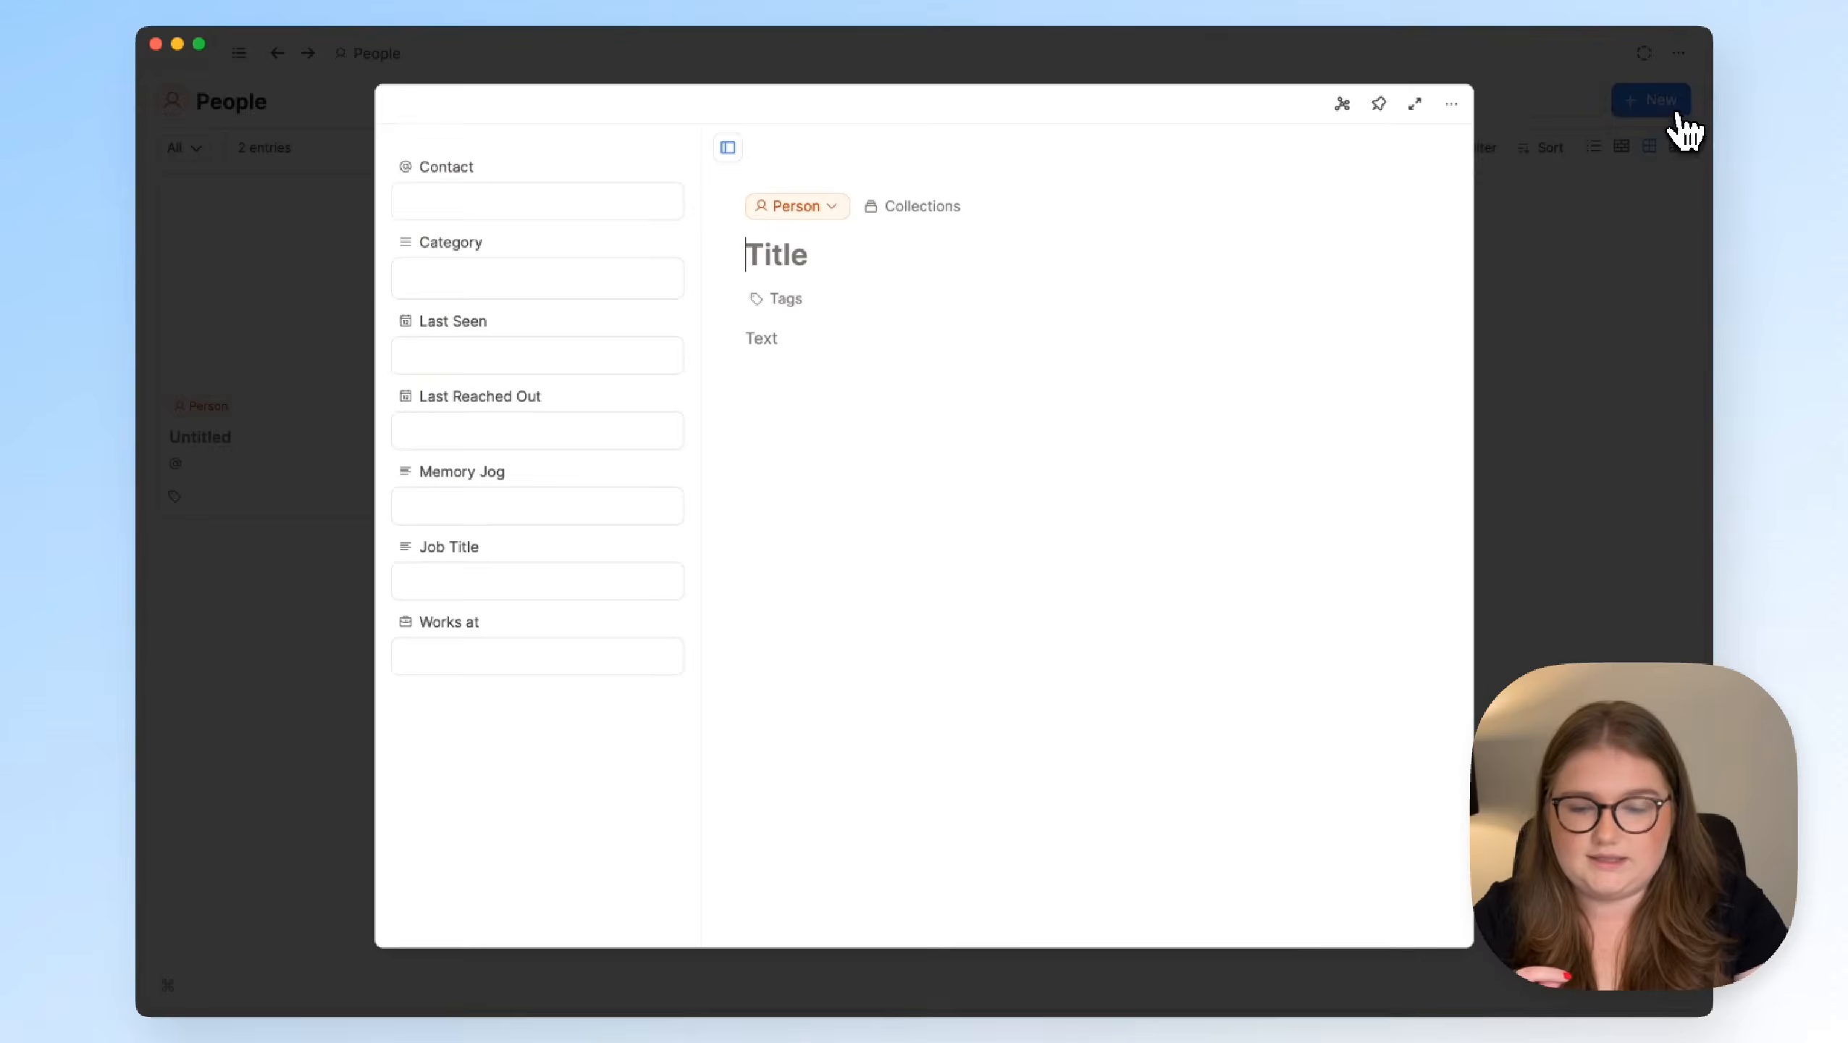
click(666, 657)
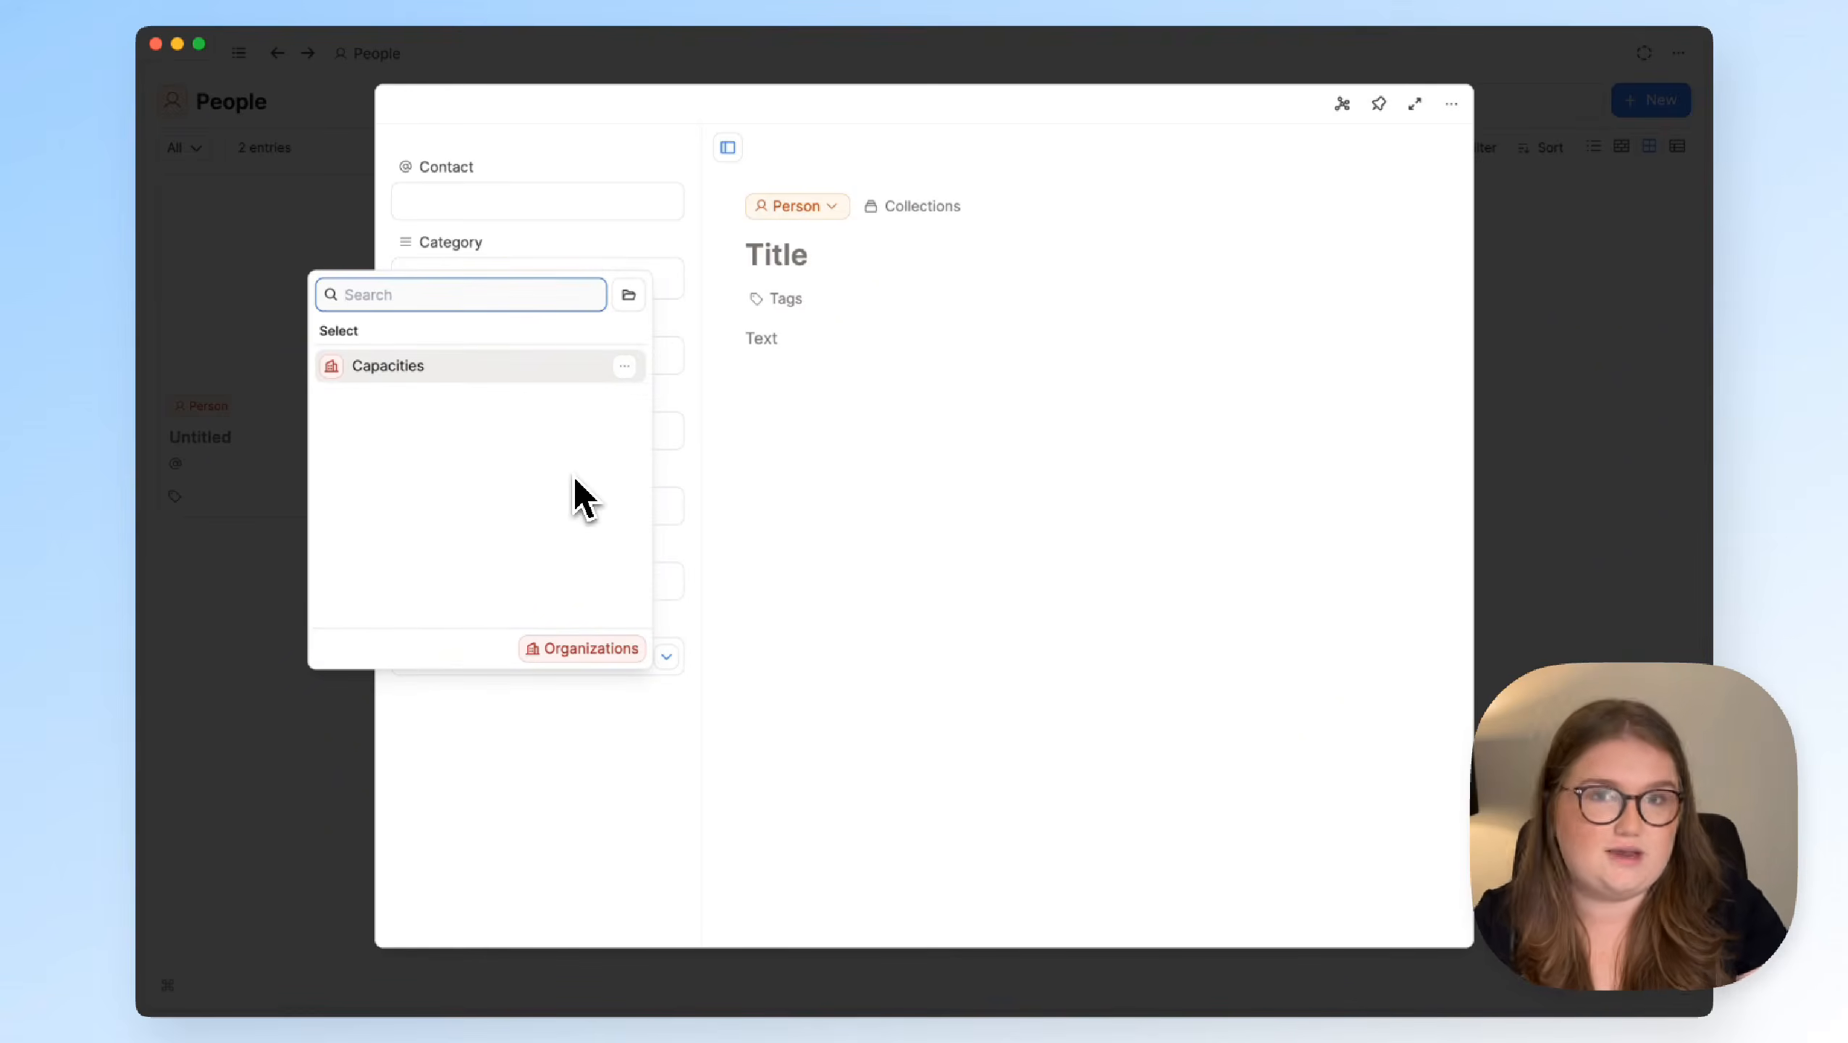
click(512, 371)
click(942, 473)
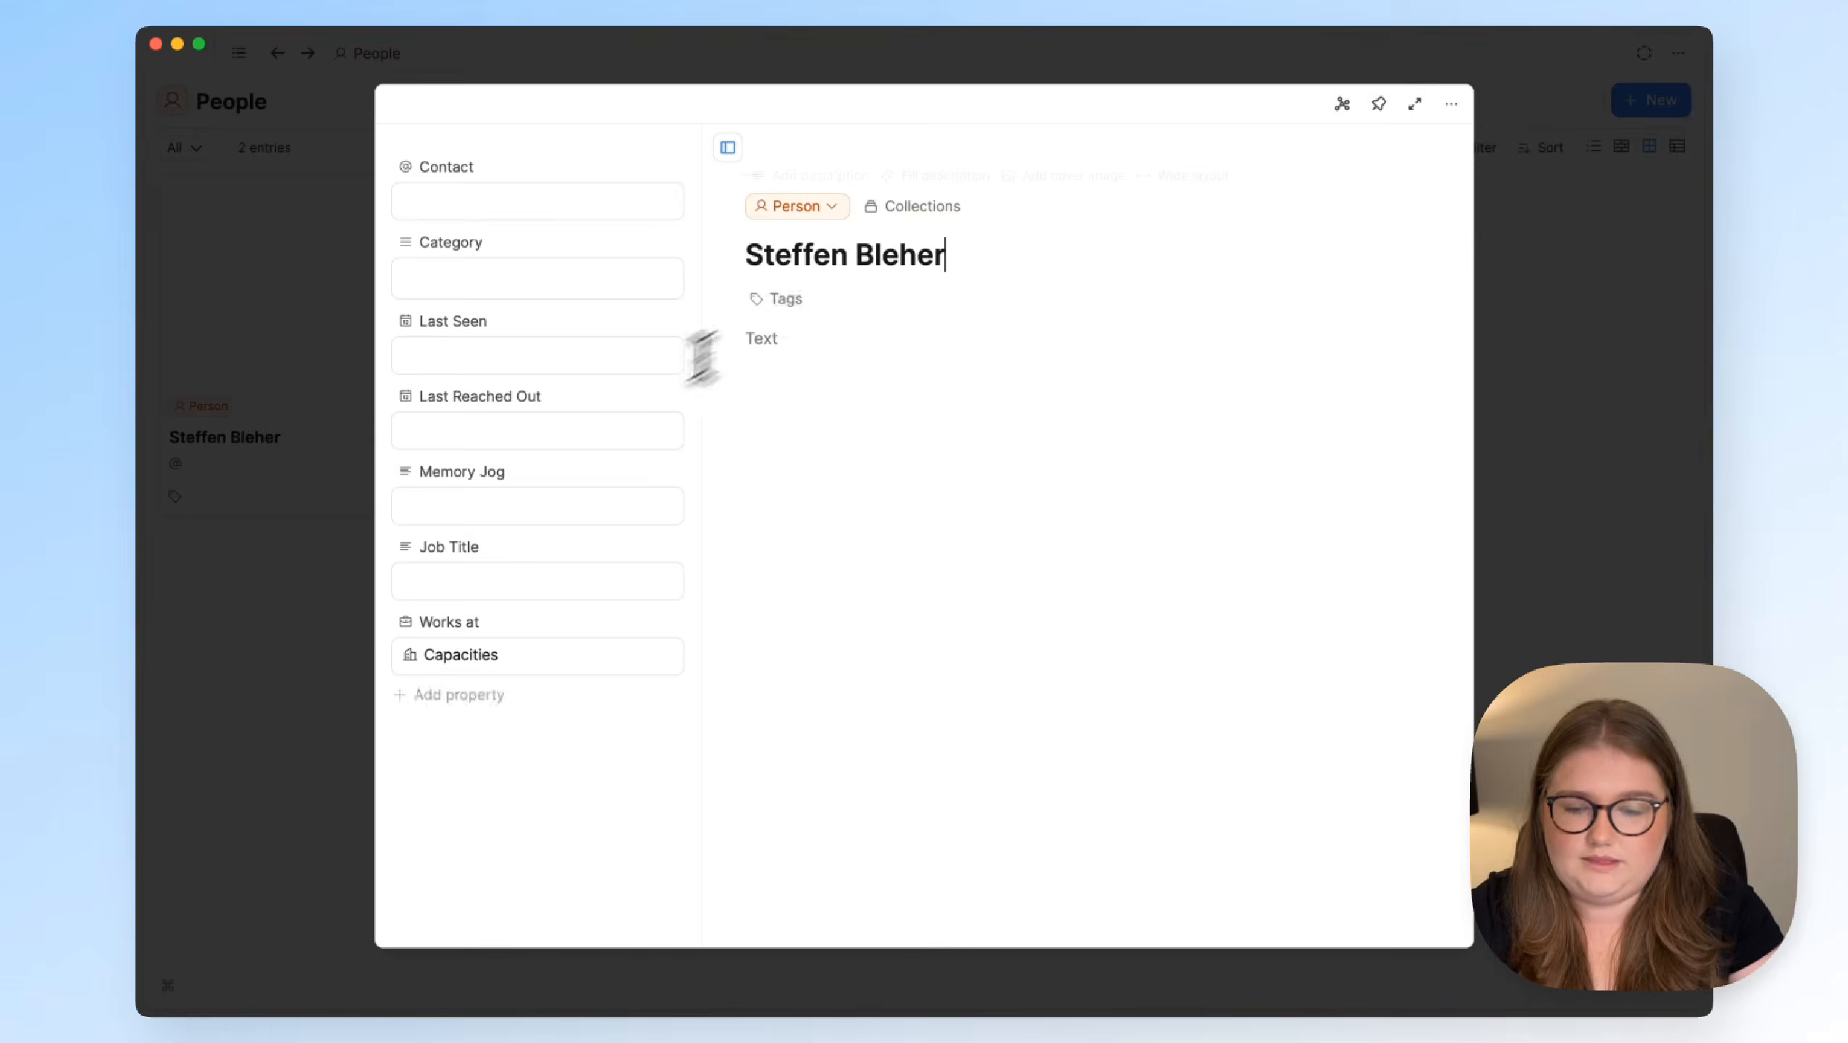
key(Escape)
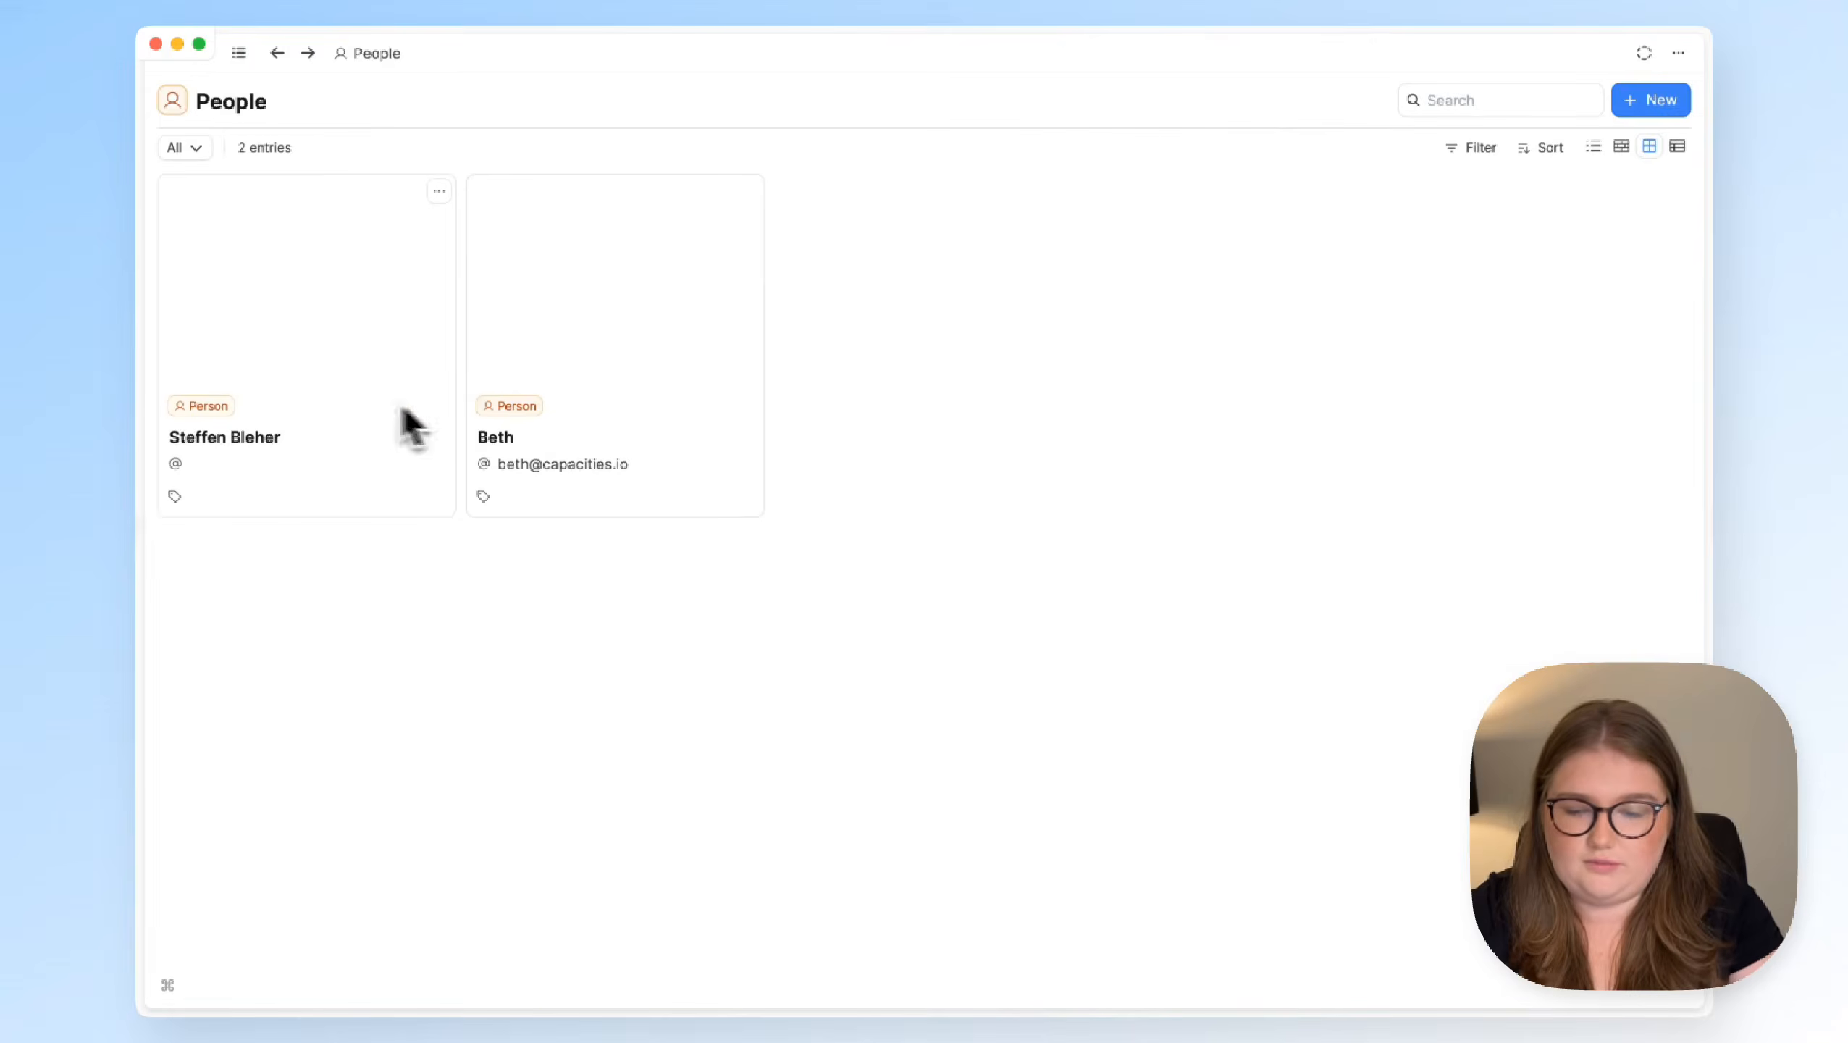
Search for "cap", open the Capacities organization to examine its backlinks, and return to the People overview
key(super+k)
text(cap)
key(Down)
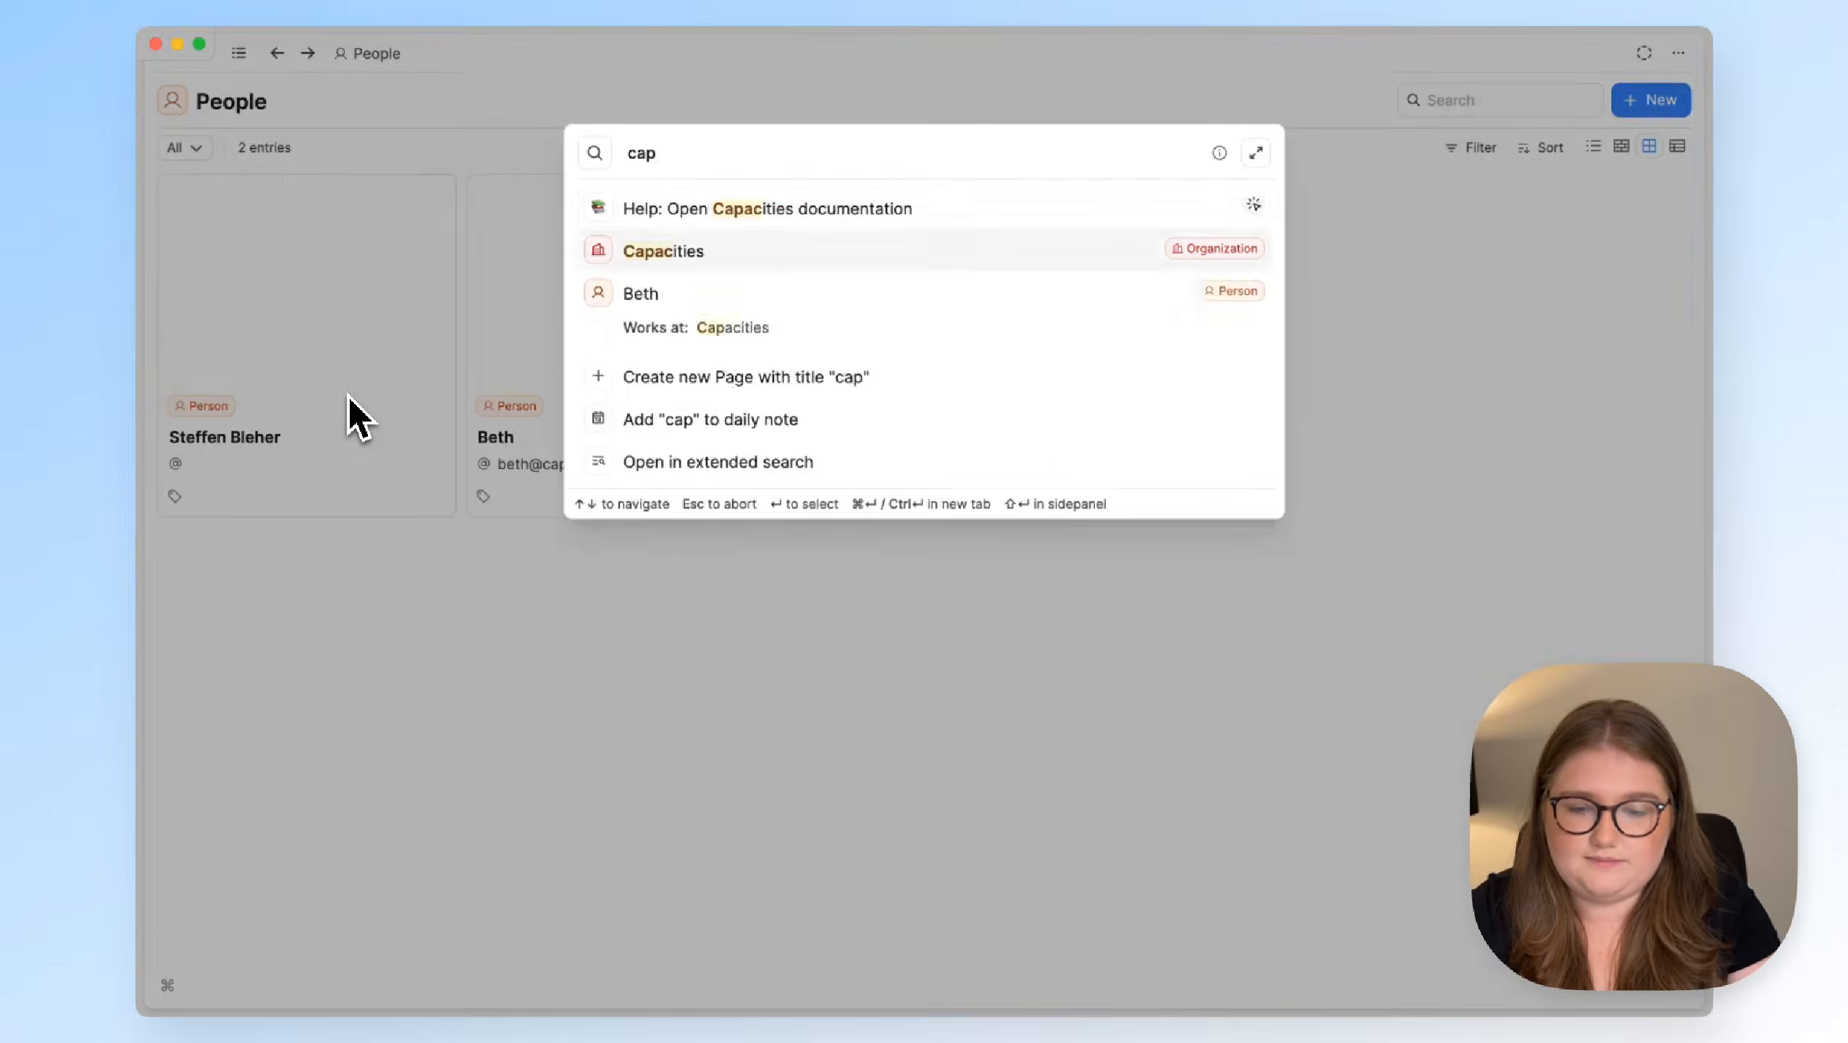
key(Return)
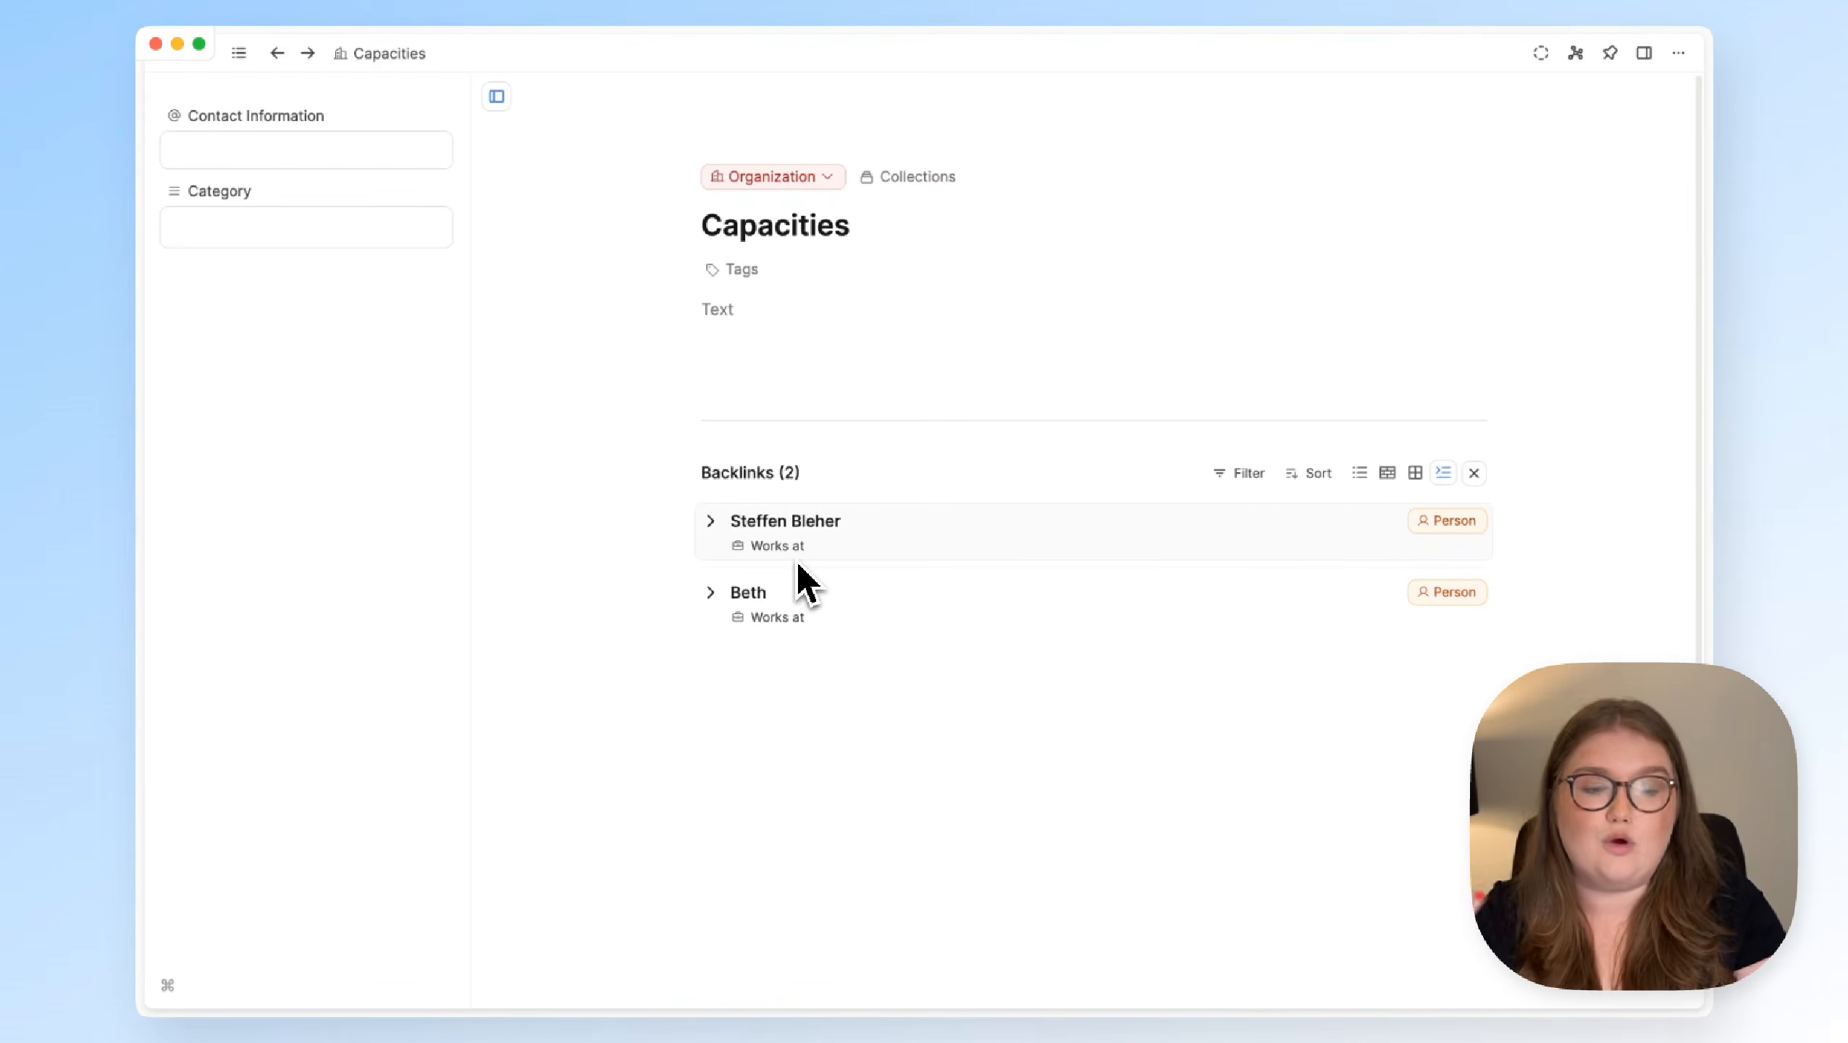
key(super+[)
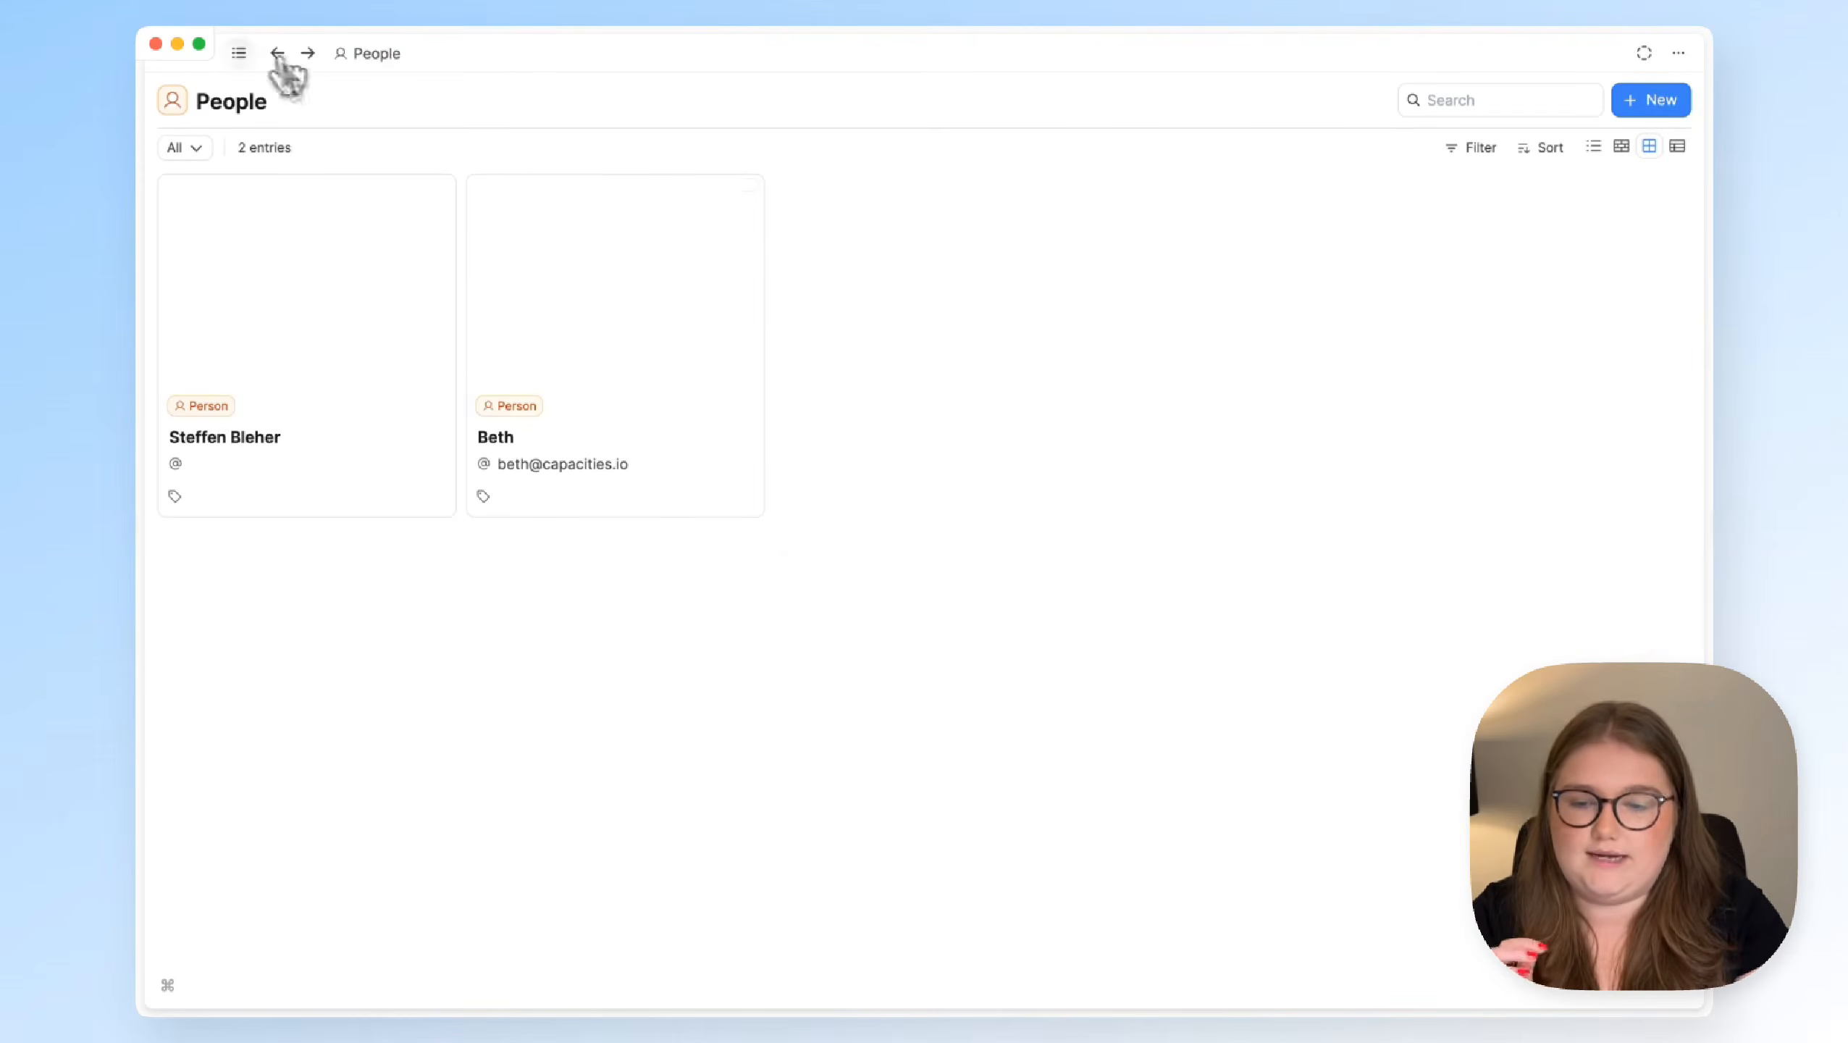
Create a custom object type named Location with the plural Locations, a location pin icon and a green color
click(239, 53)
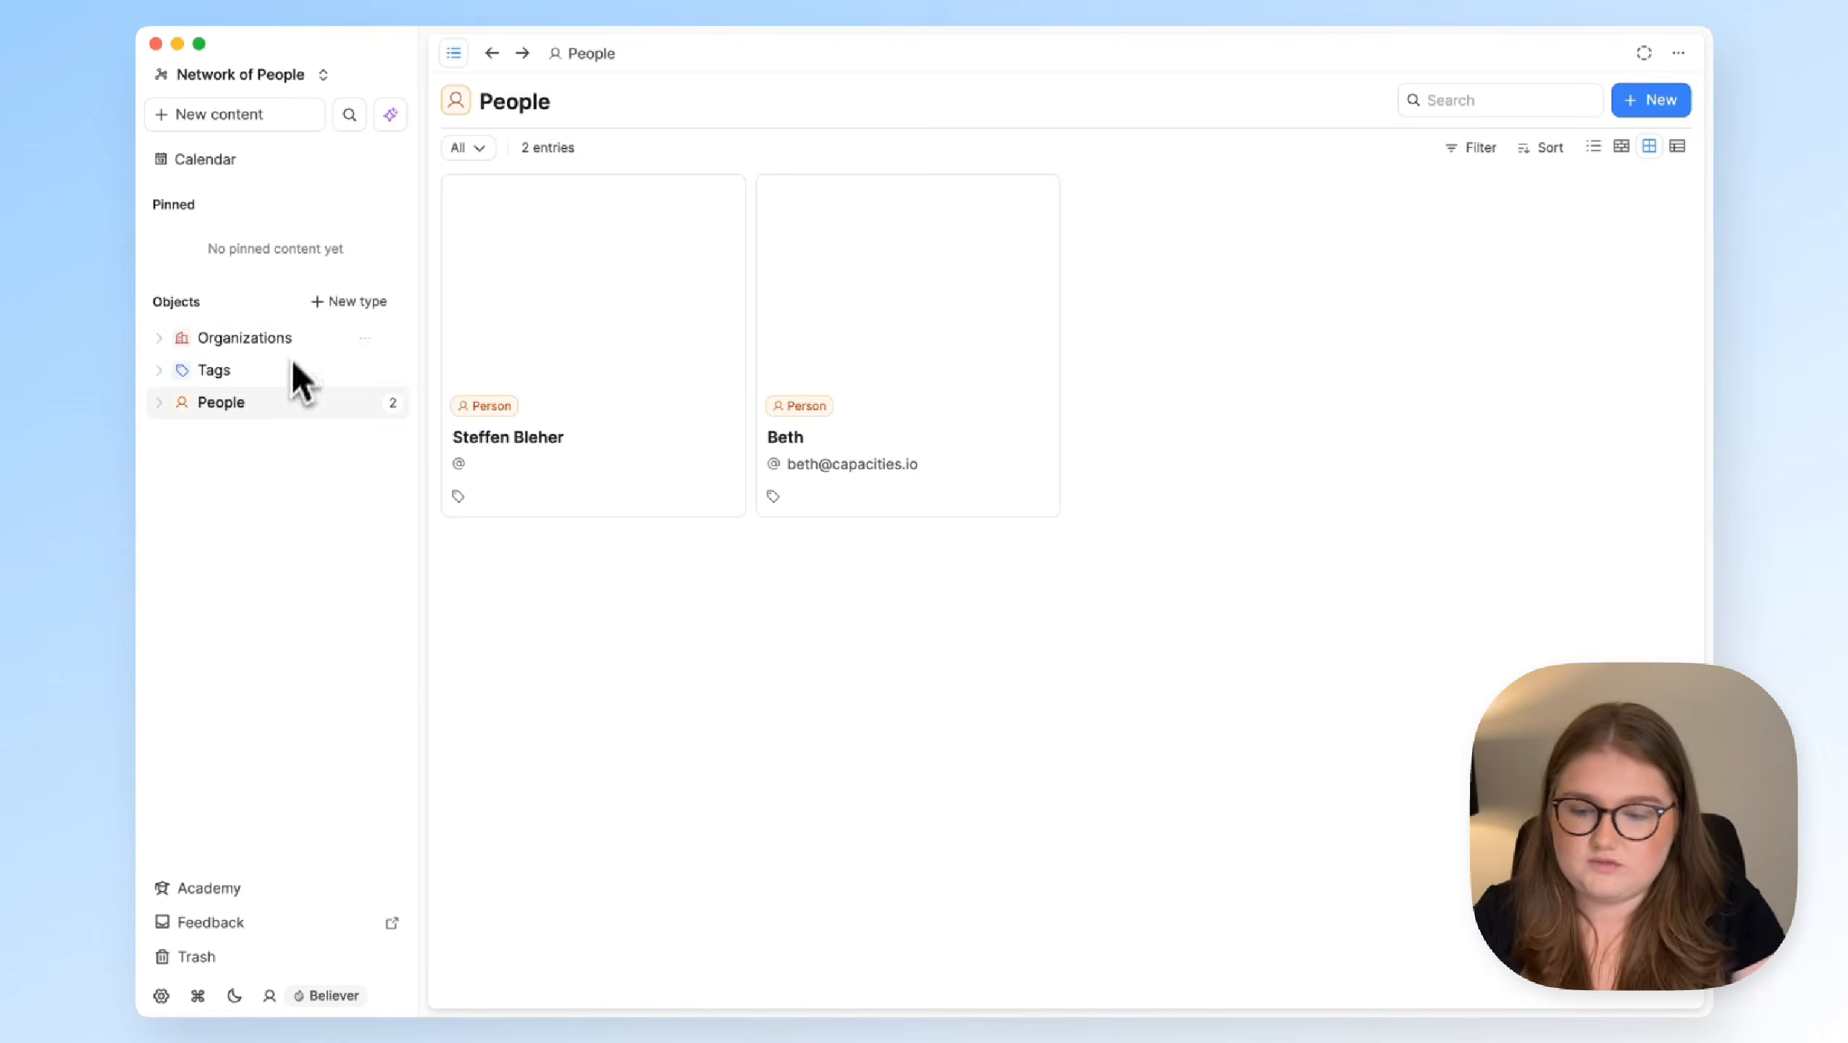
click(352, 301)
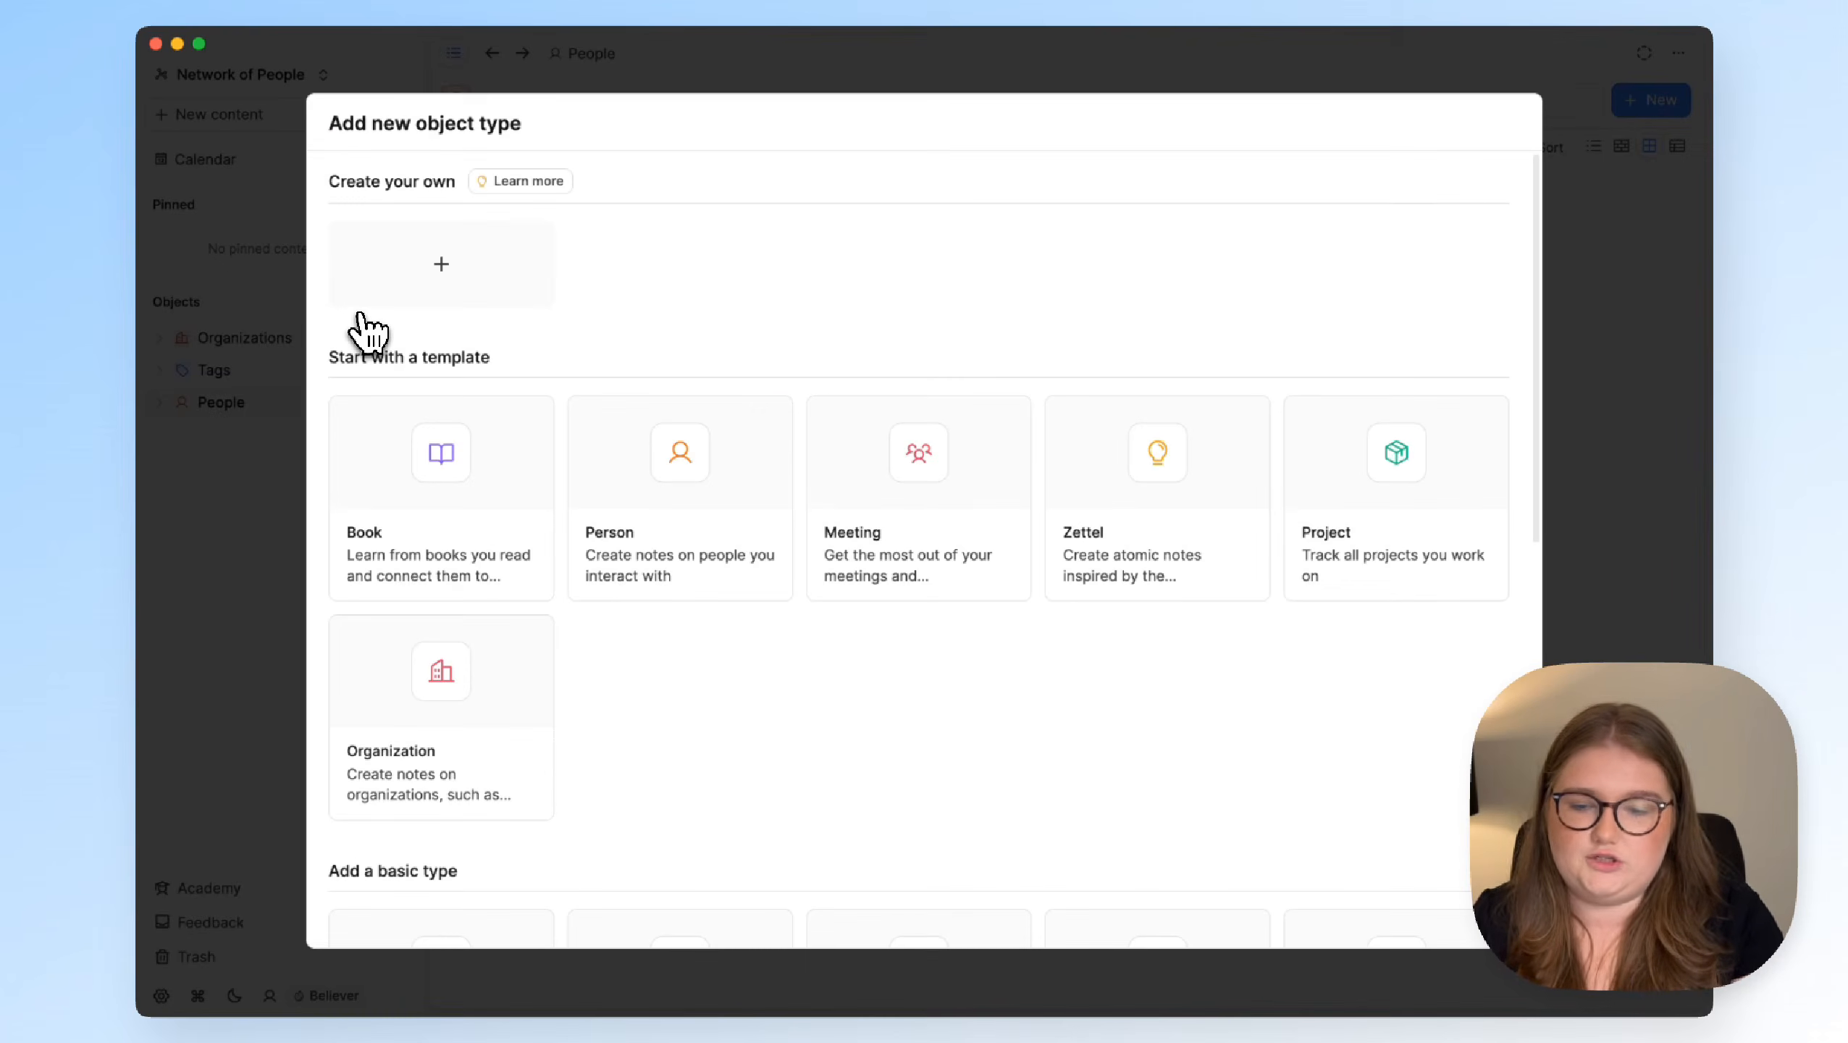
click(476, 296)
click(1153, 202)
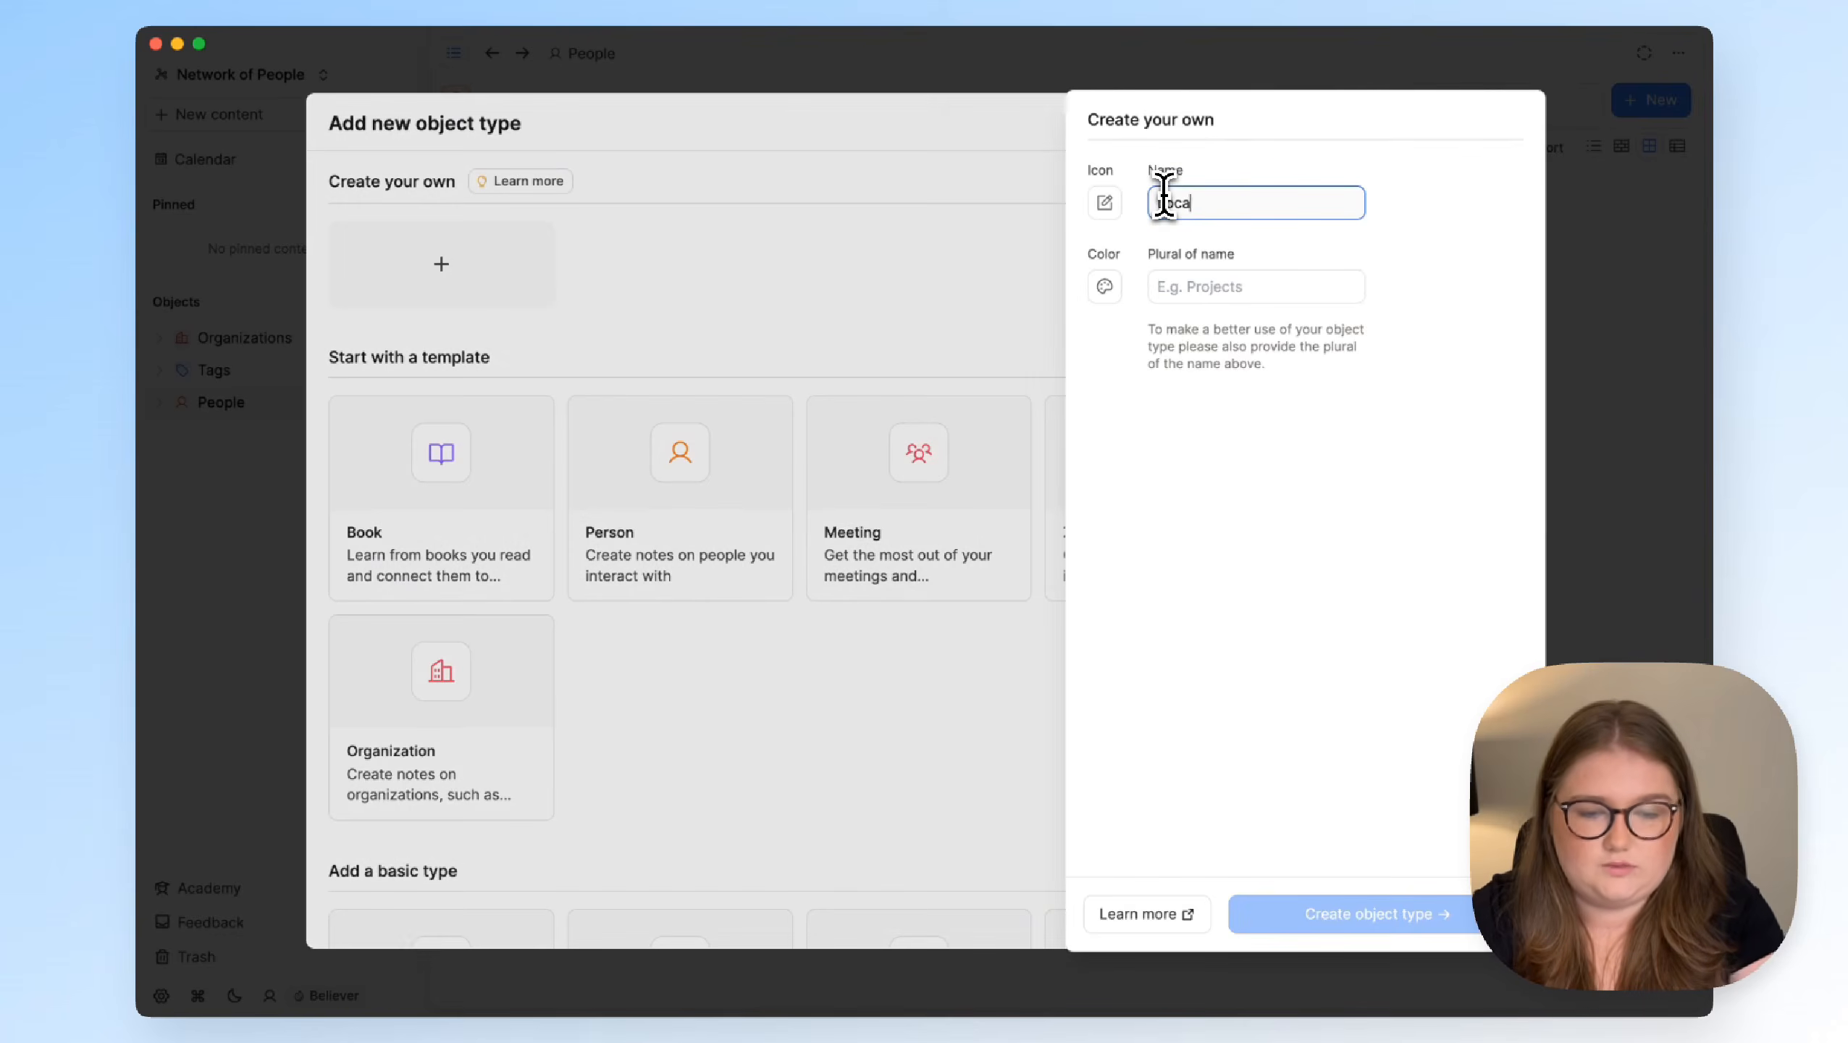
click(1105, 207)
text(pin)
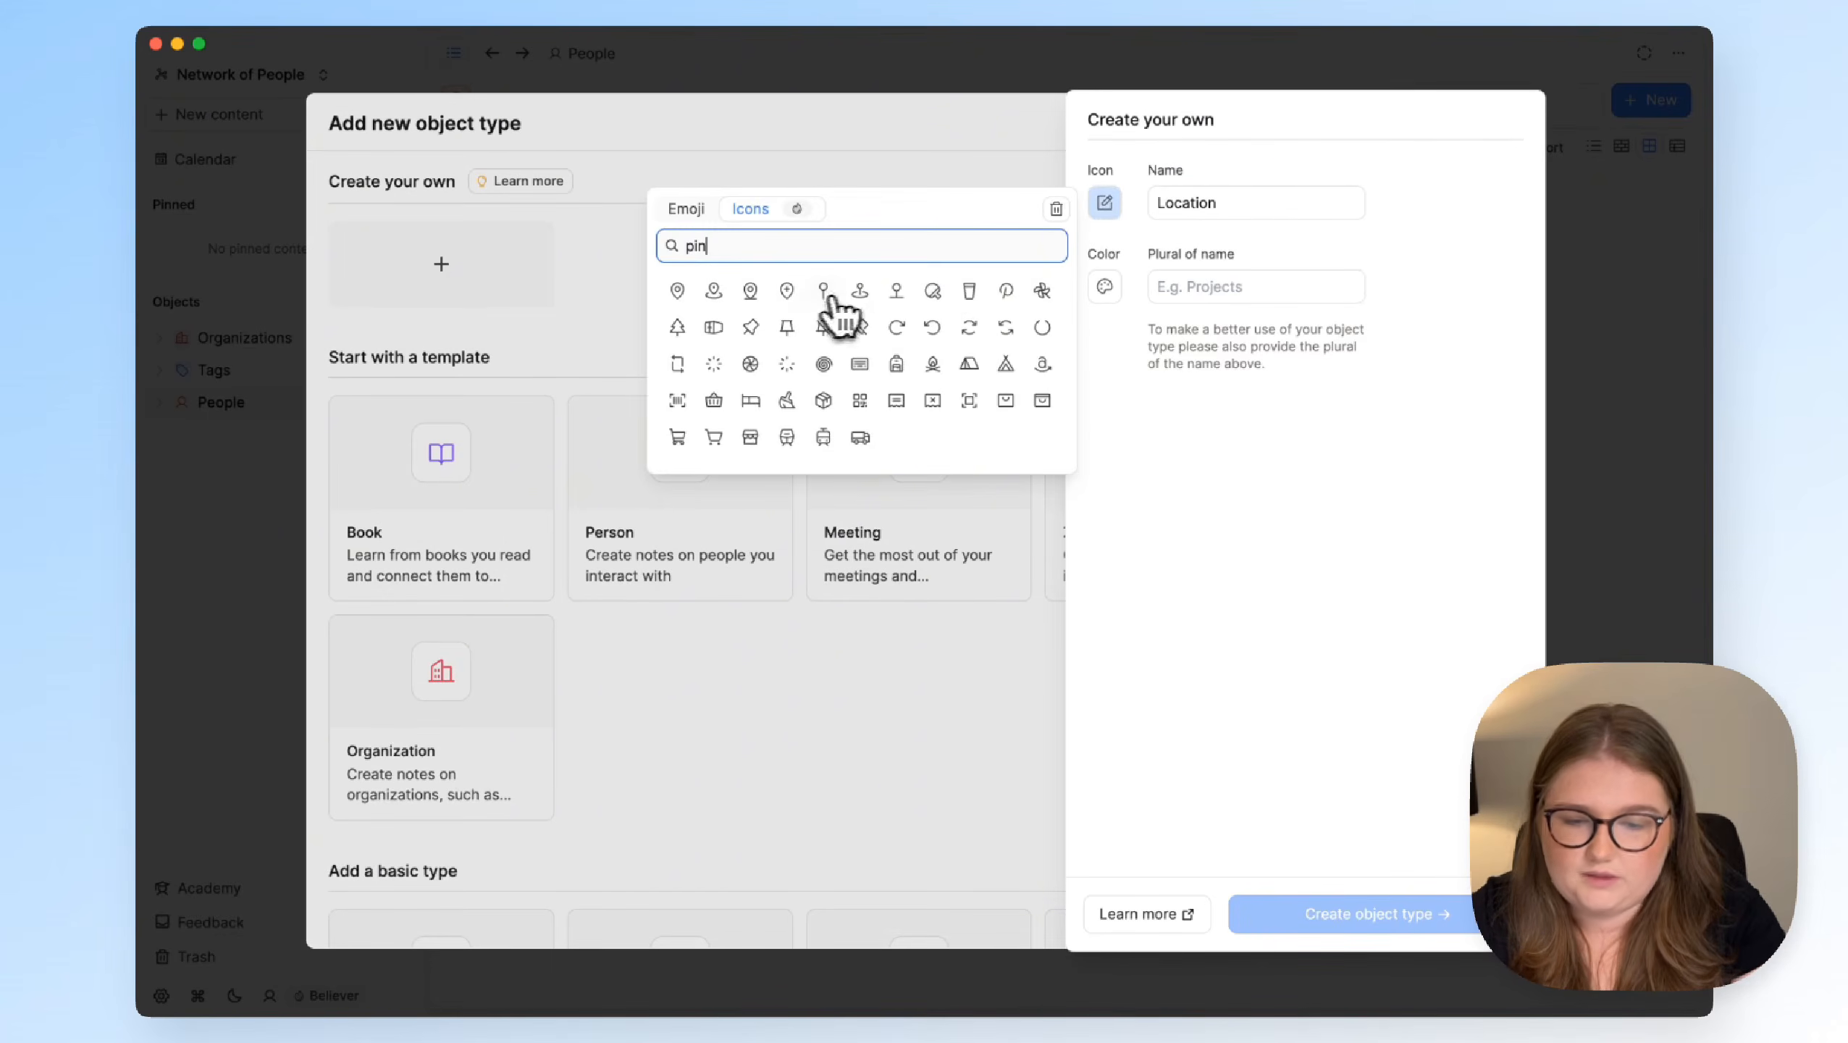
click(860, 292)
click(1206, 286)
text(Loca)
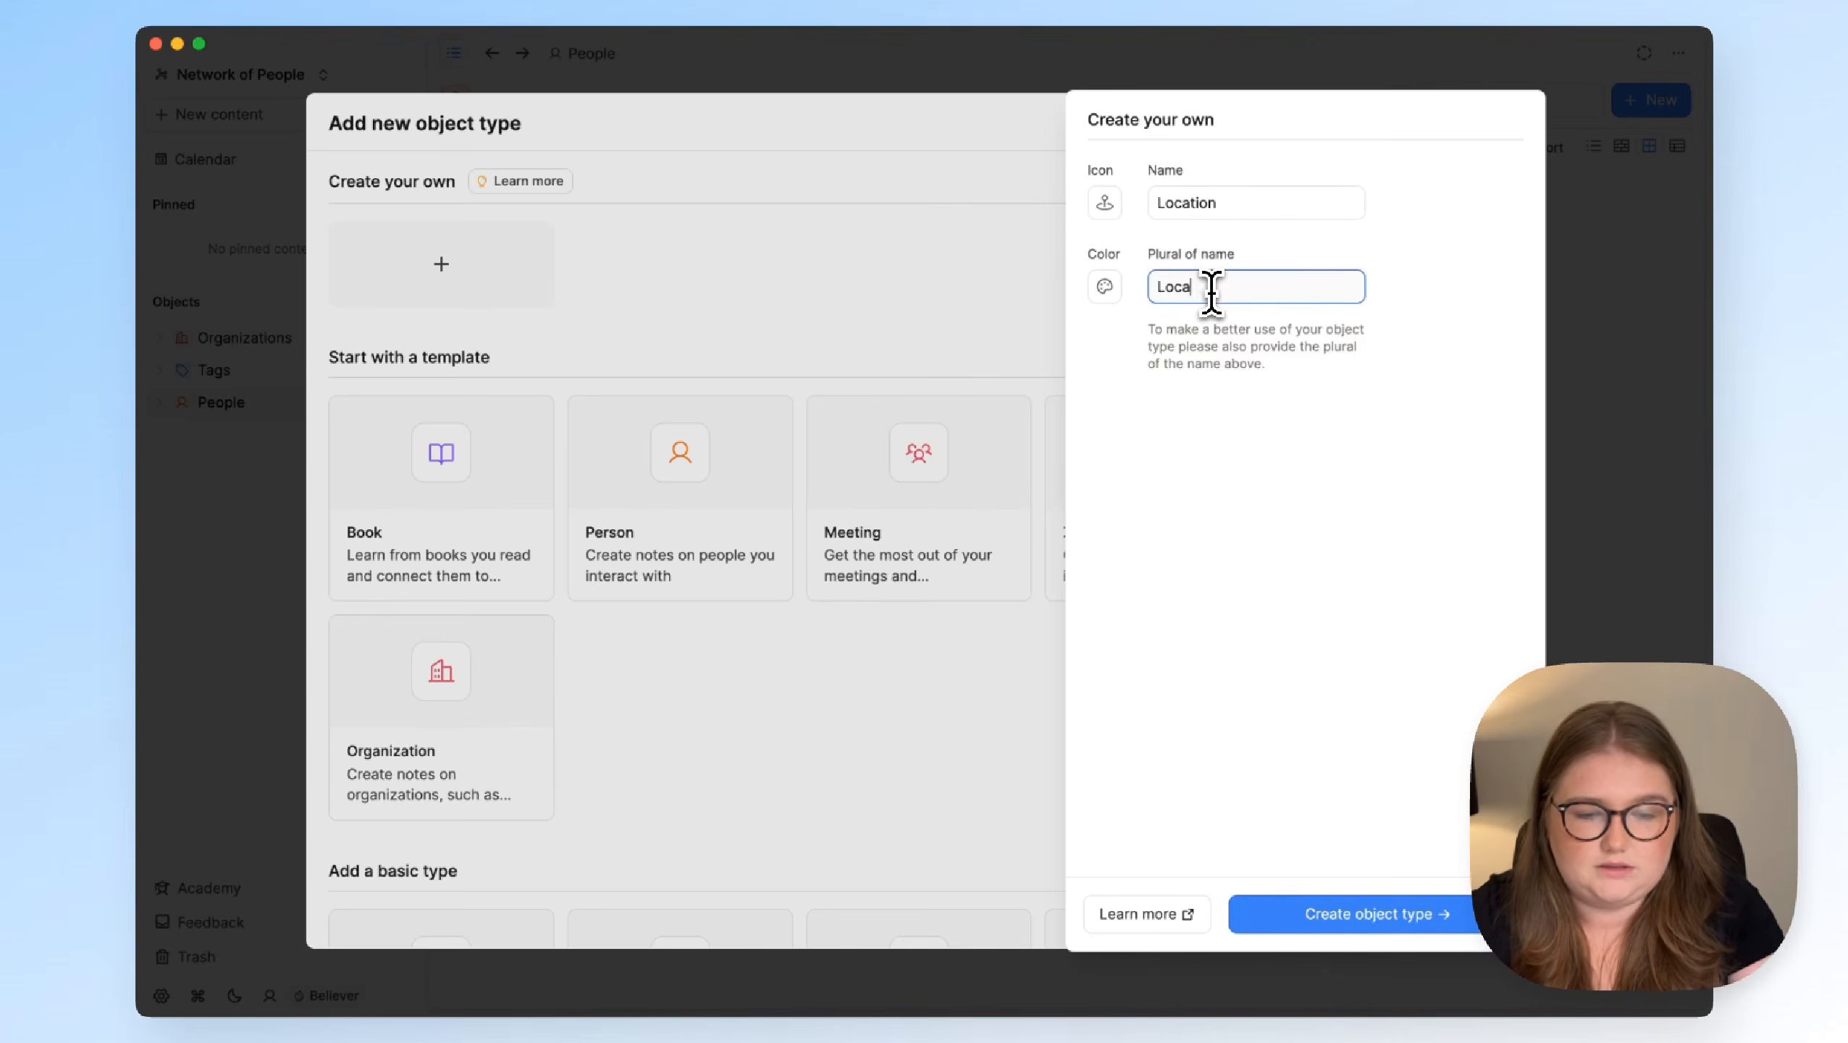
click(1121, 299)
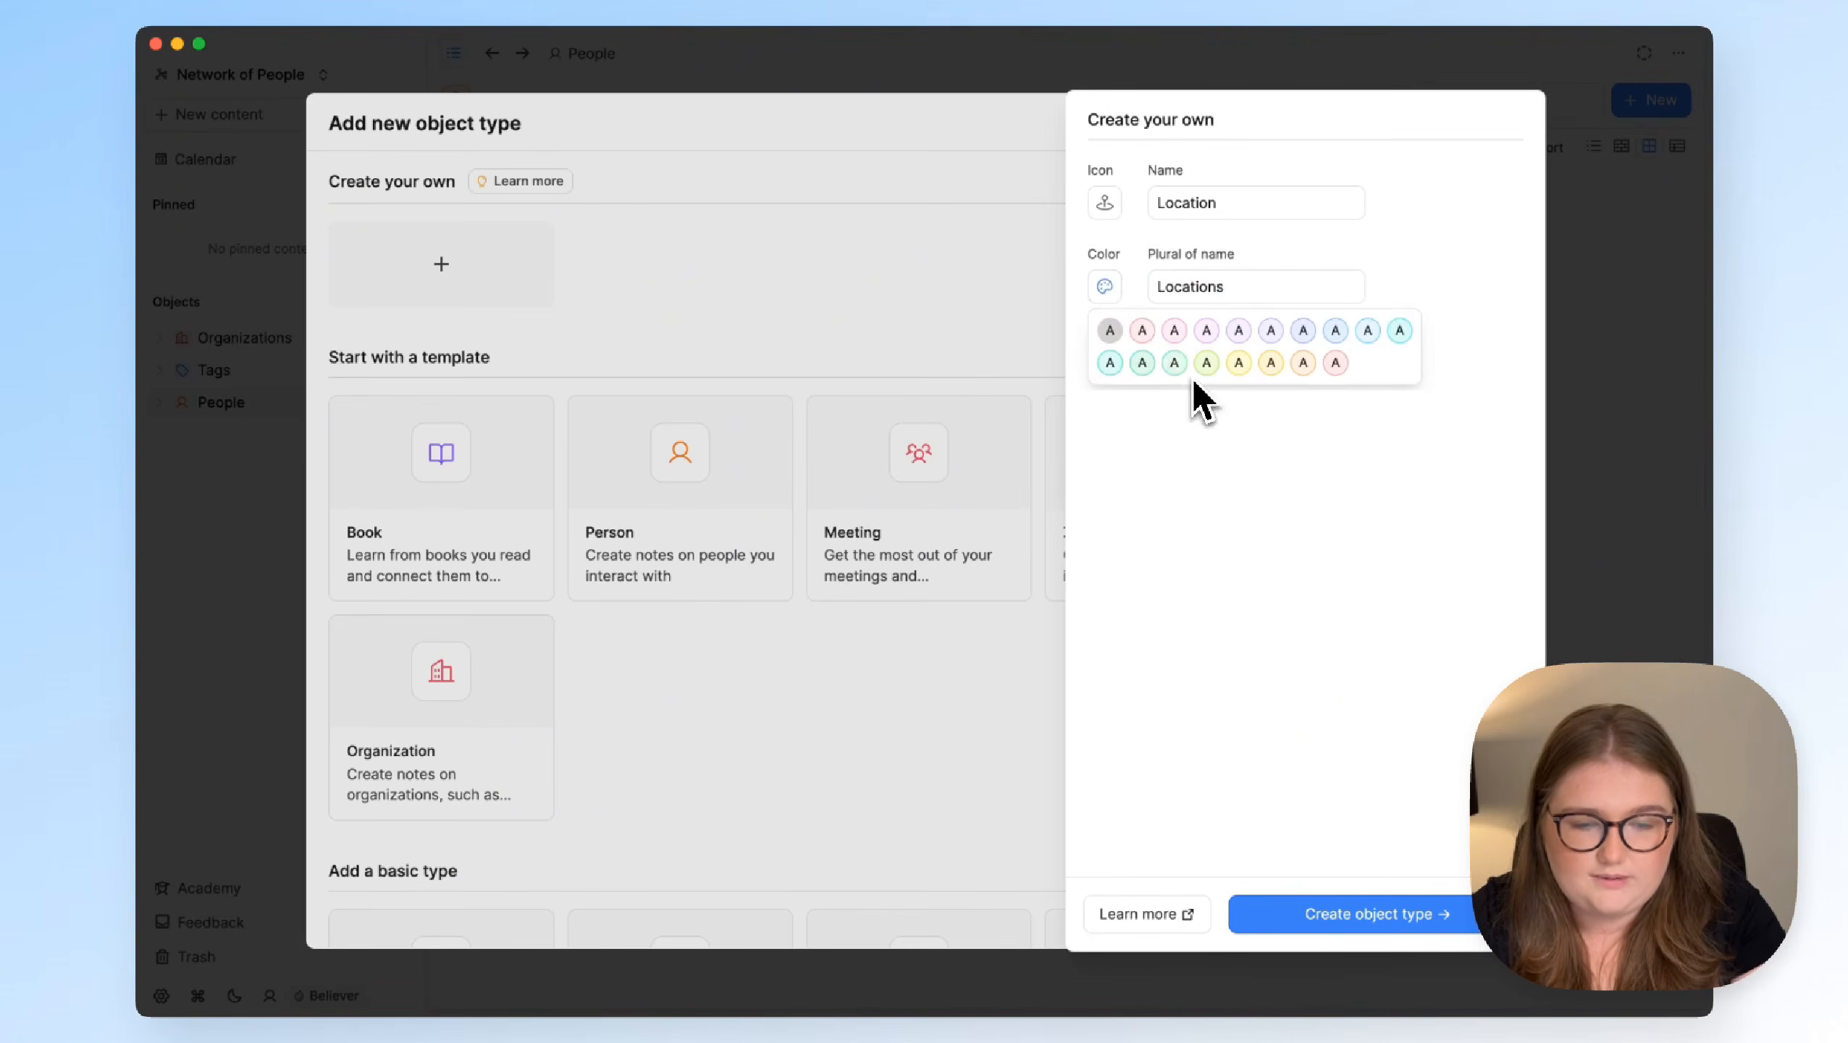
click(1175, 362)
click(1372, 914)
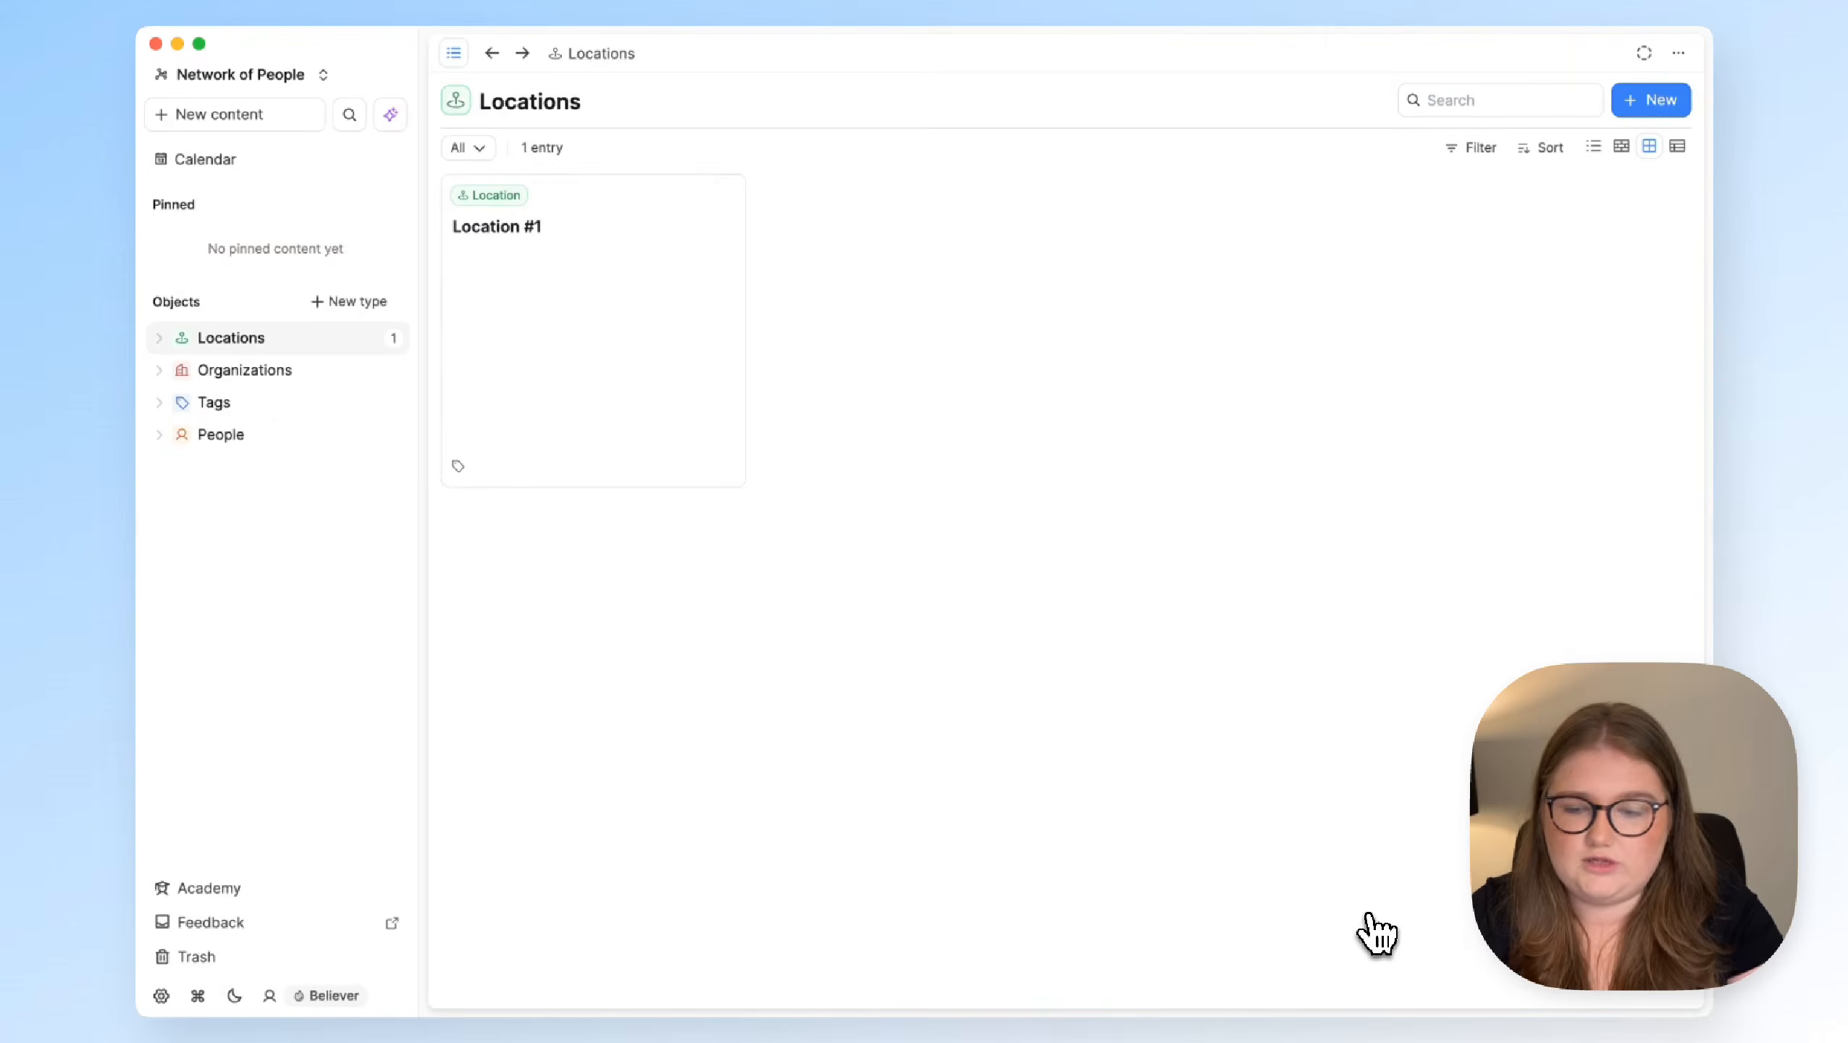
Add a multi-select property named Location with the same location pin icon to the Person object type
click(320, 437)
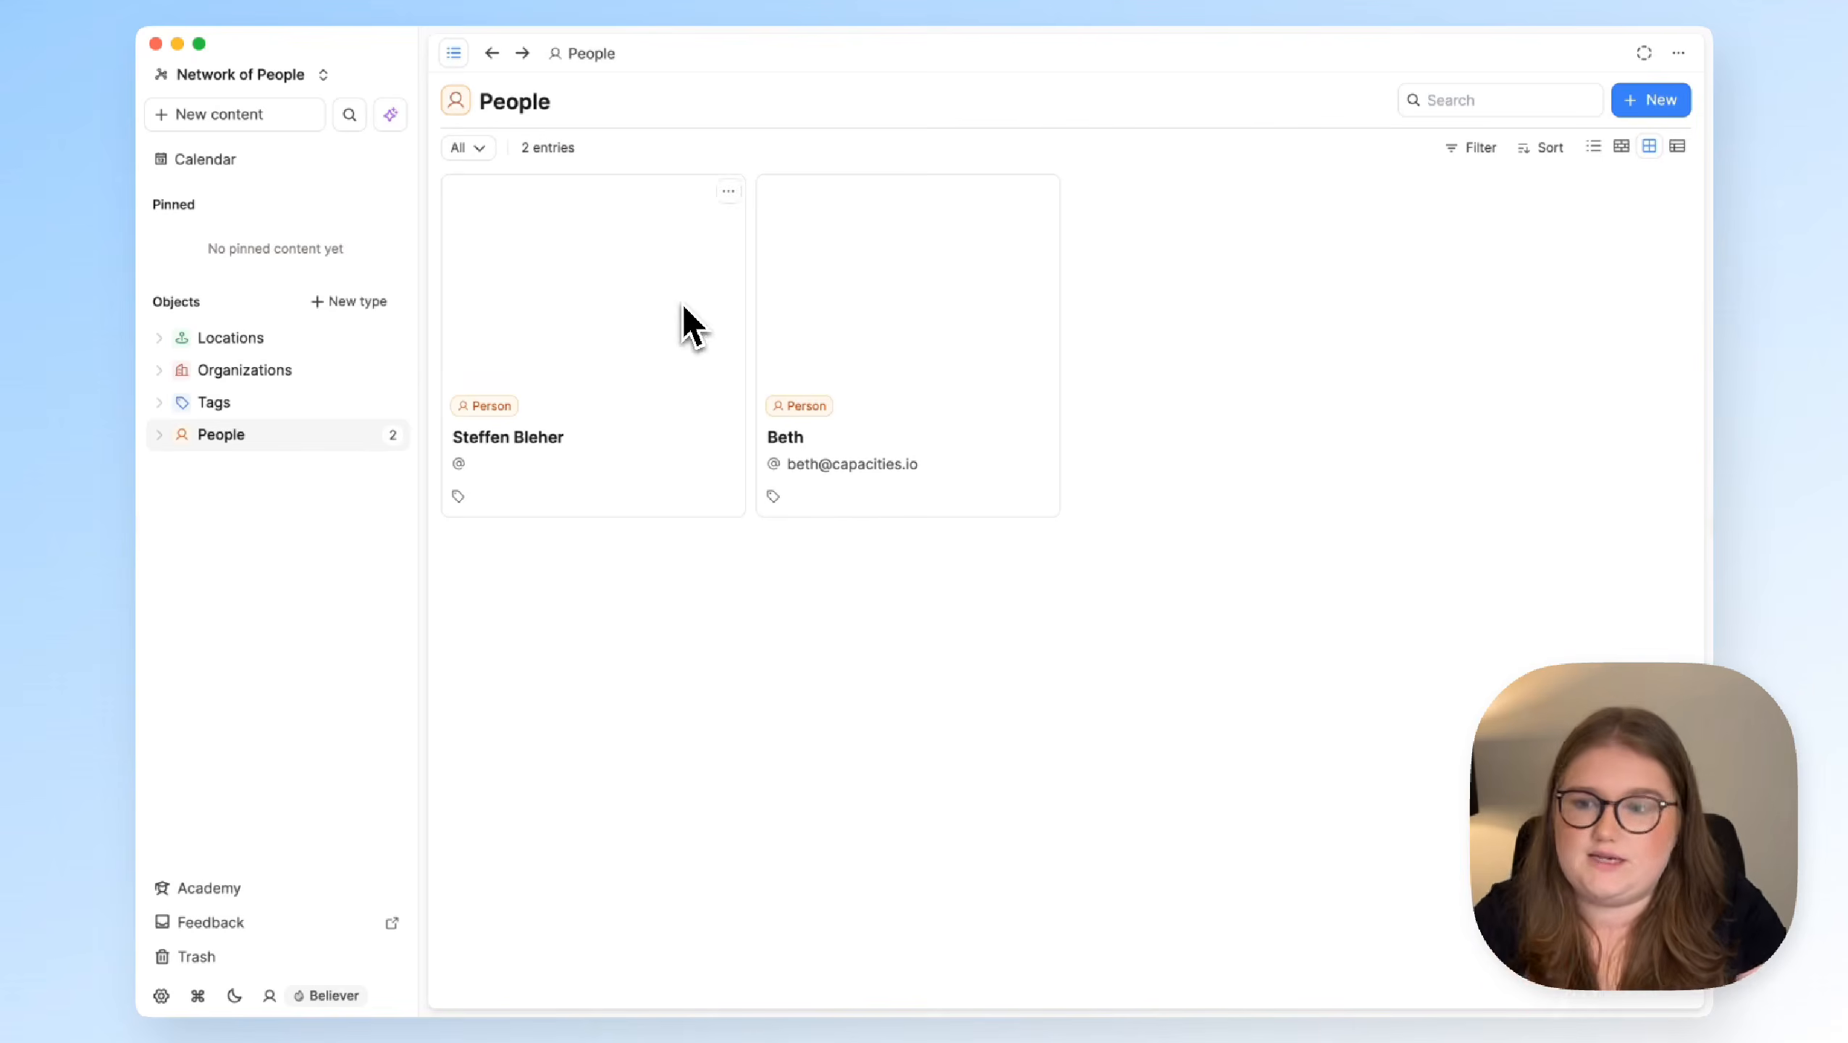
click(363, 435)
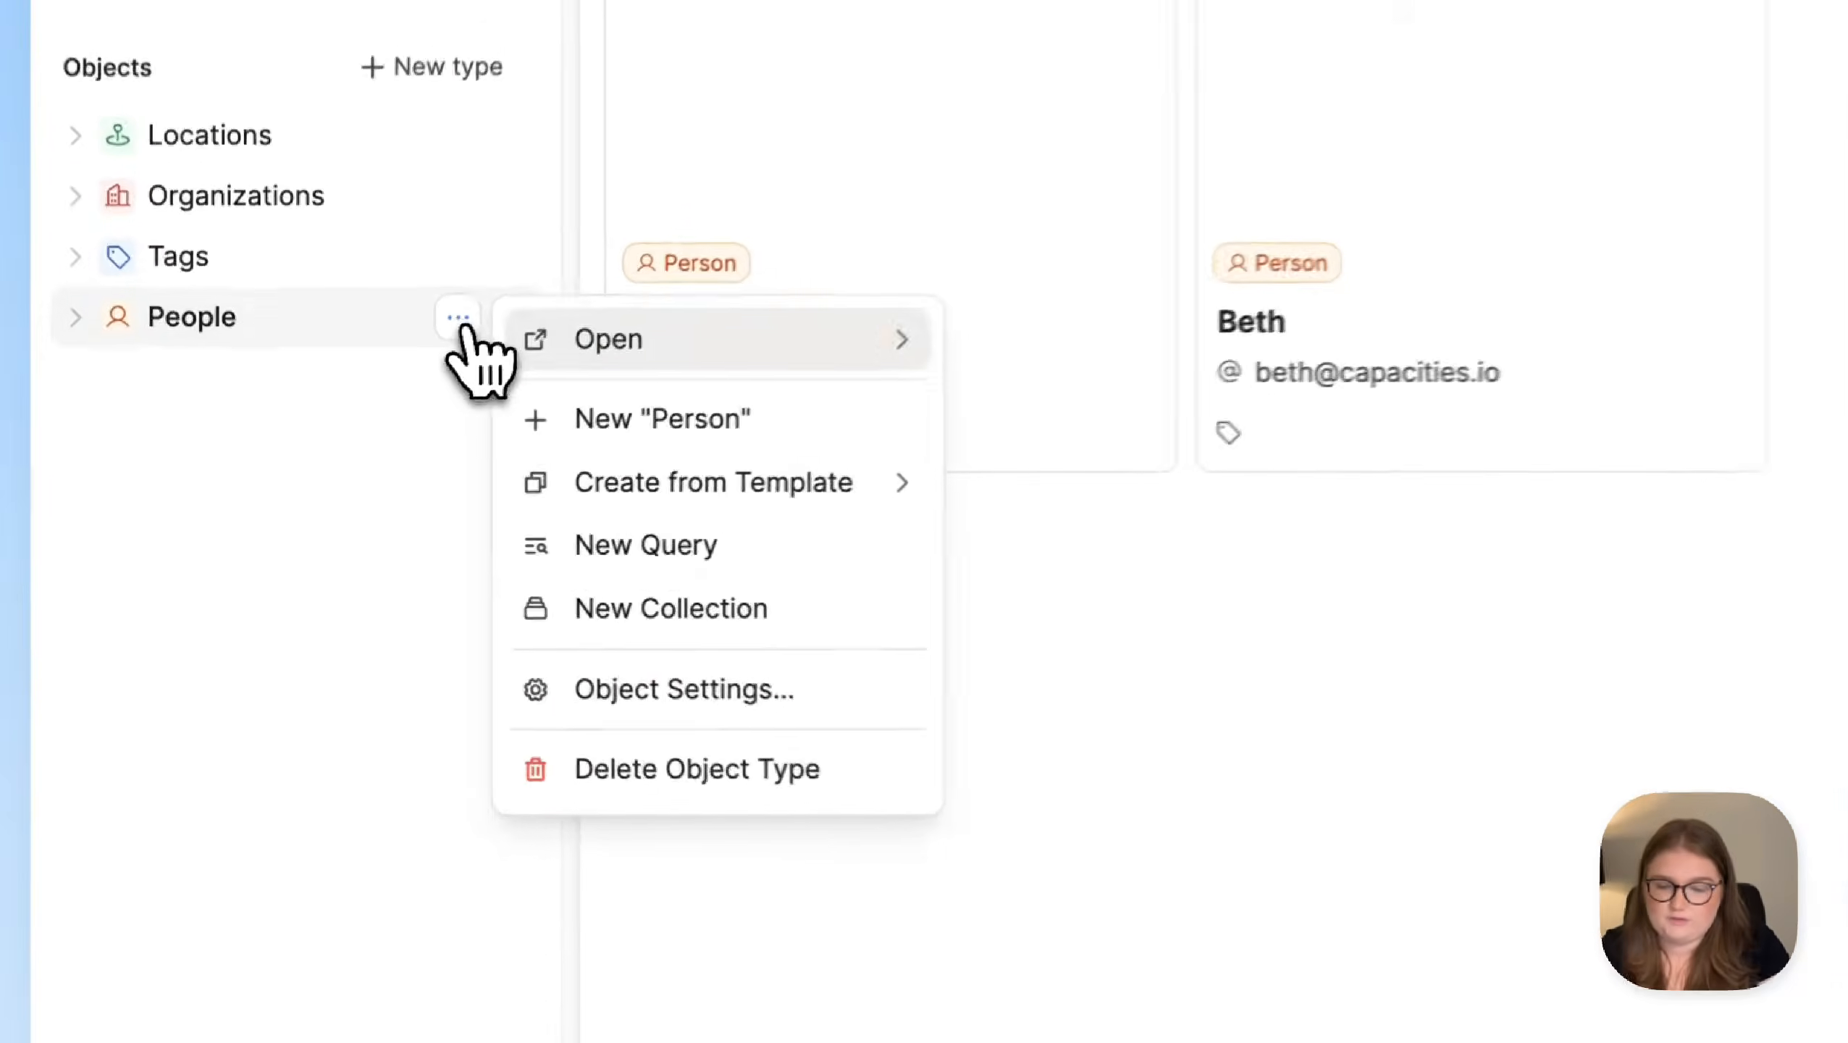
click(782, 687)
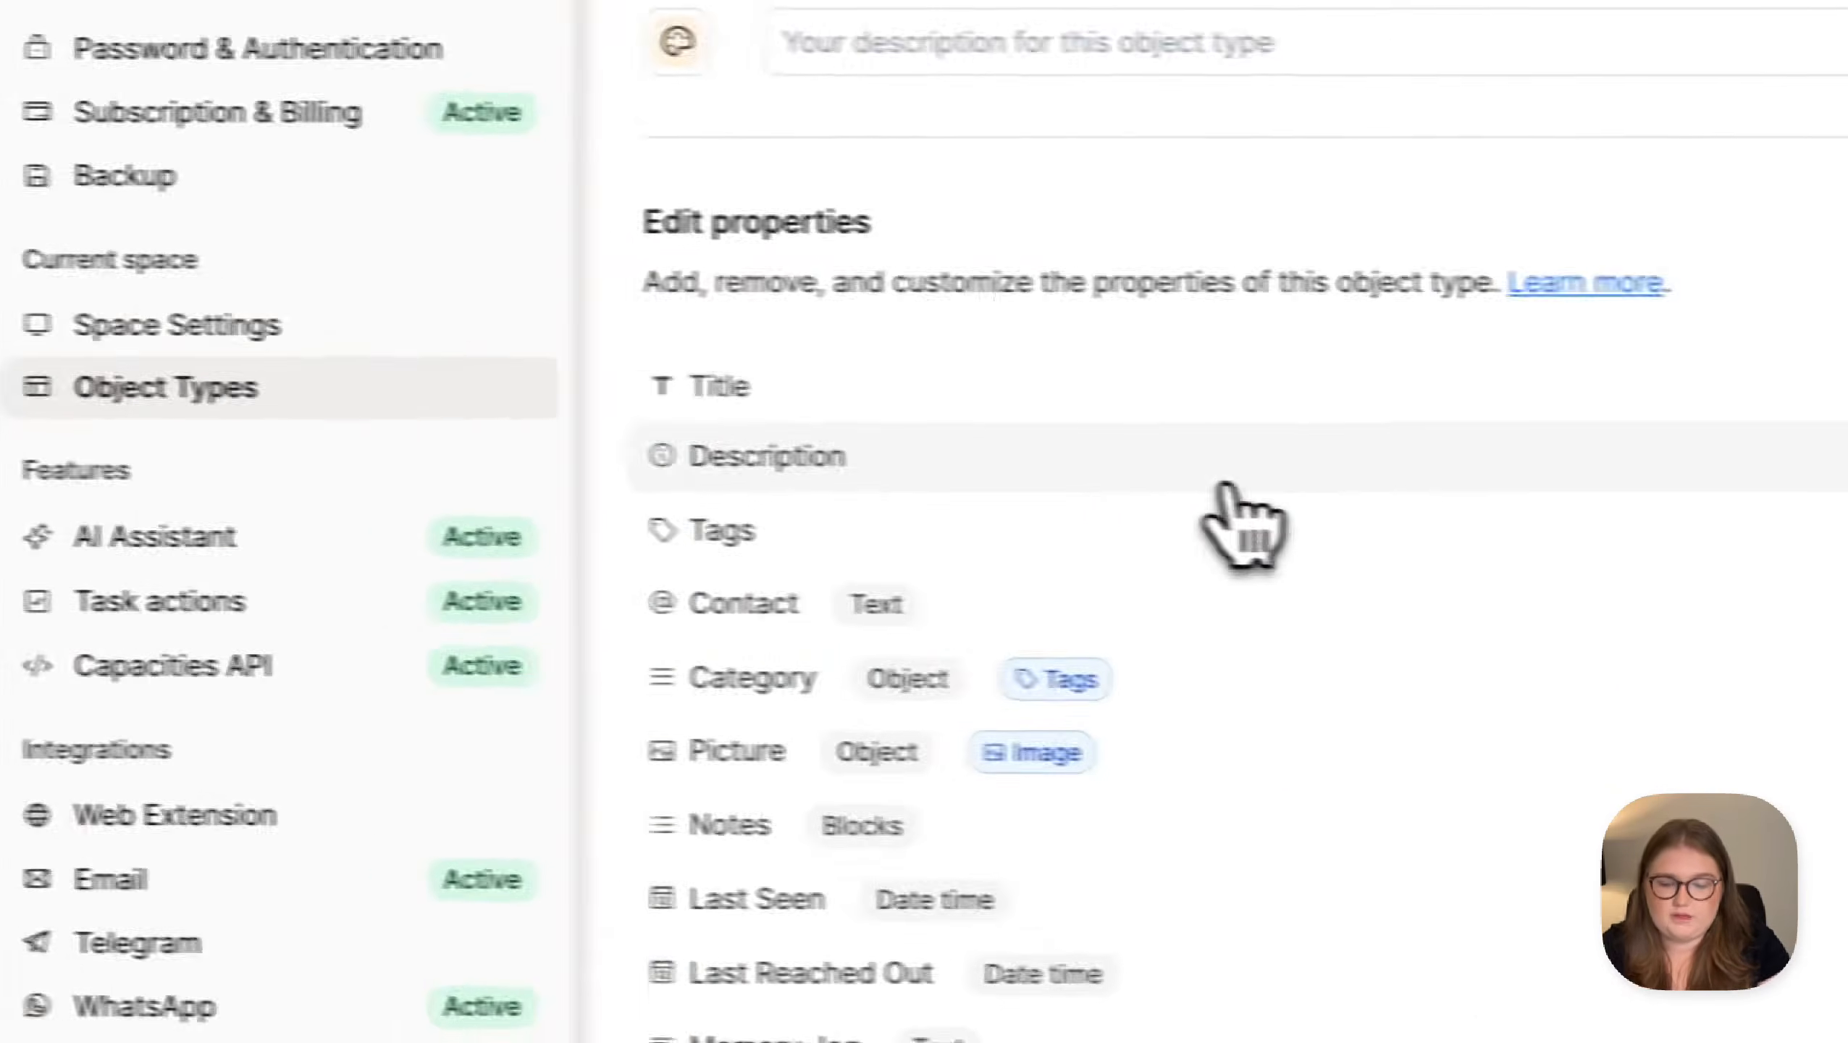
scroll(1226, 497, down, 6)
click(830, 835)
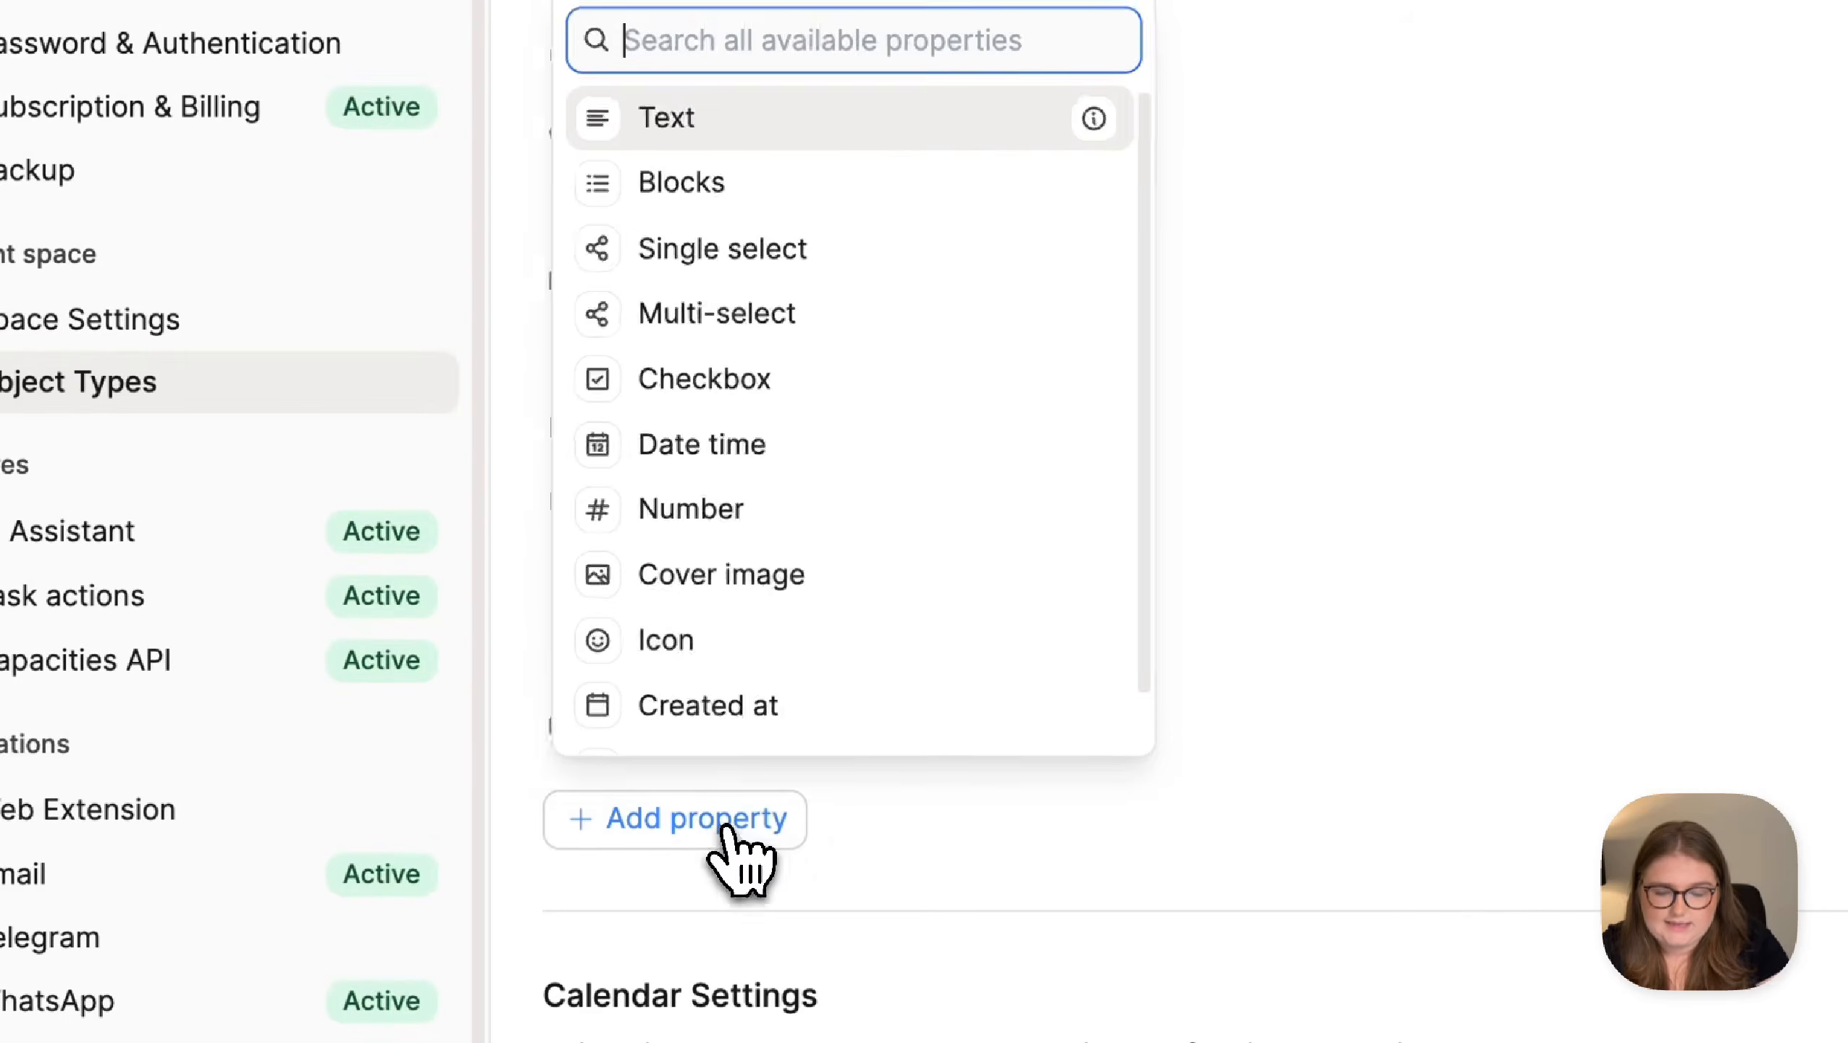
click(846, 332)
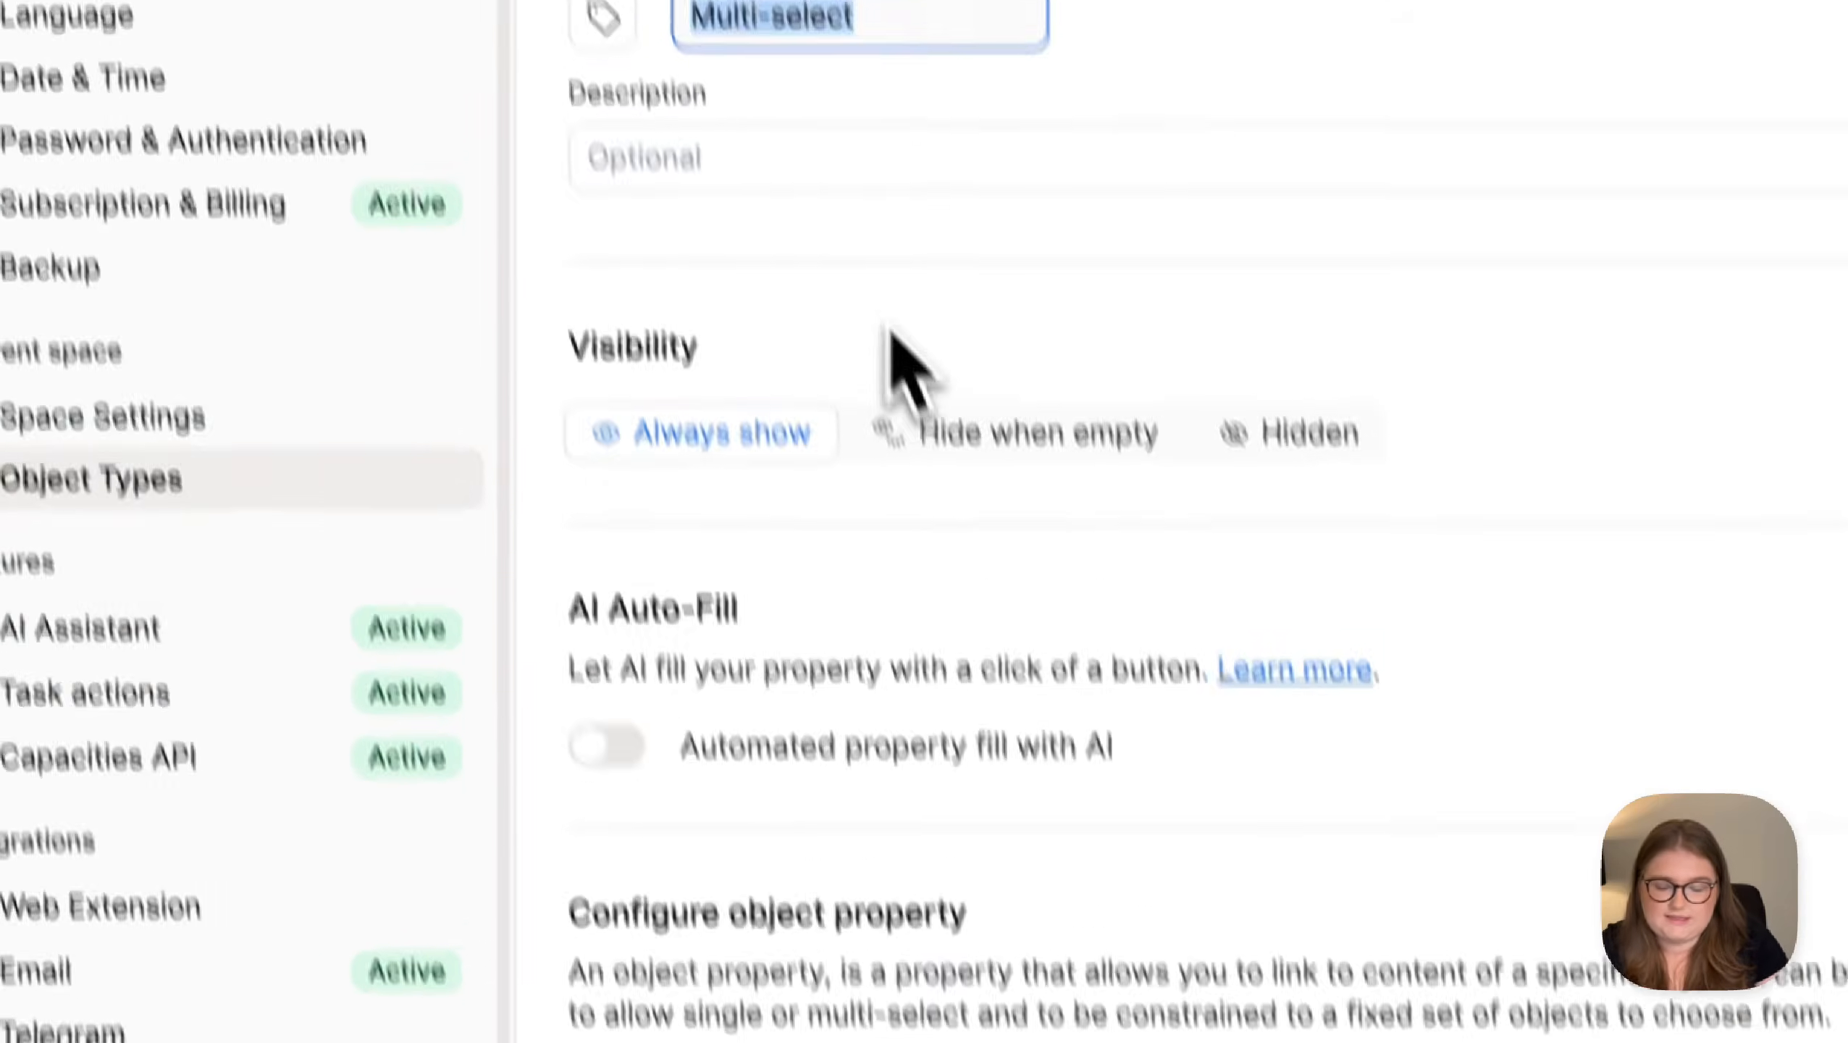
text(Locat)
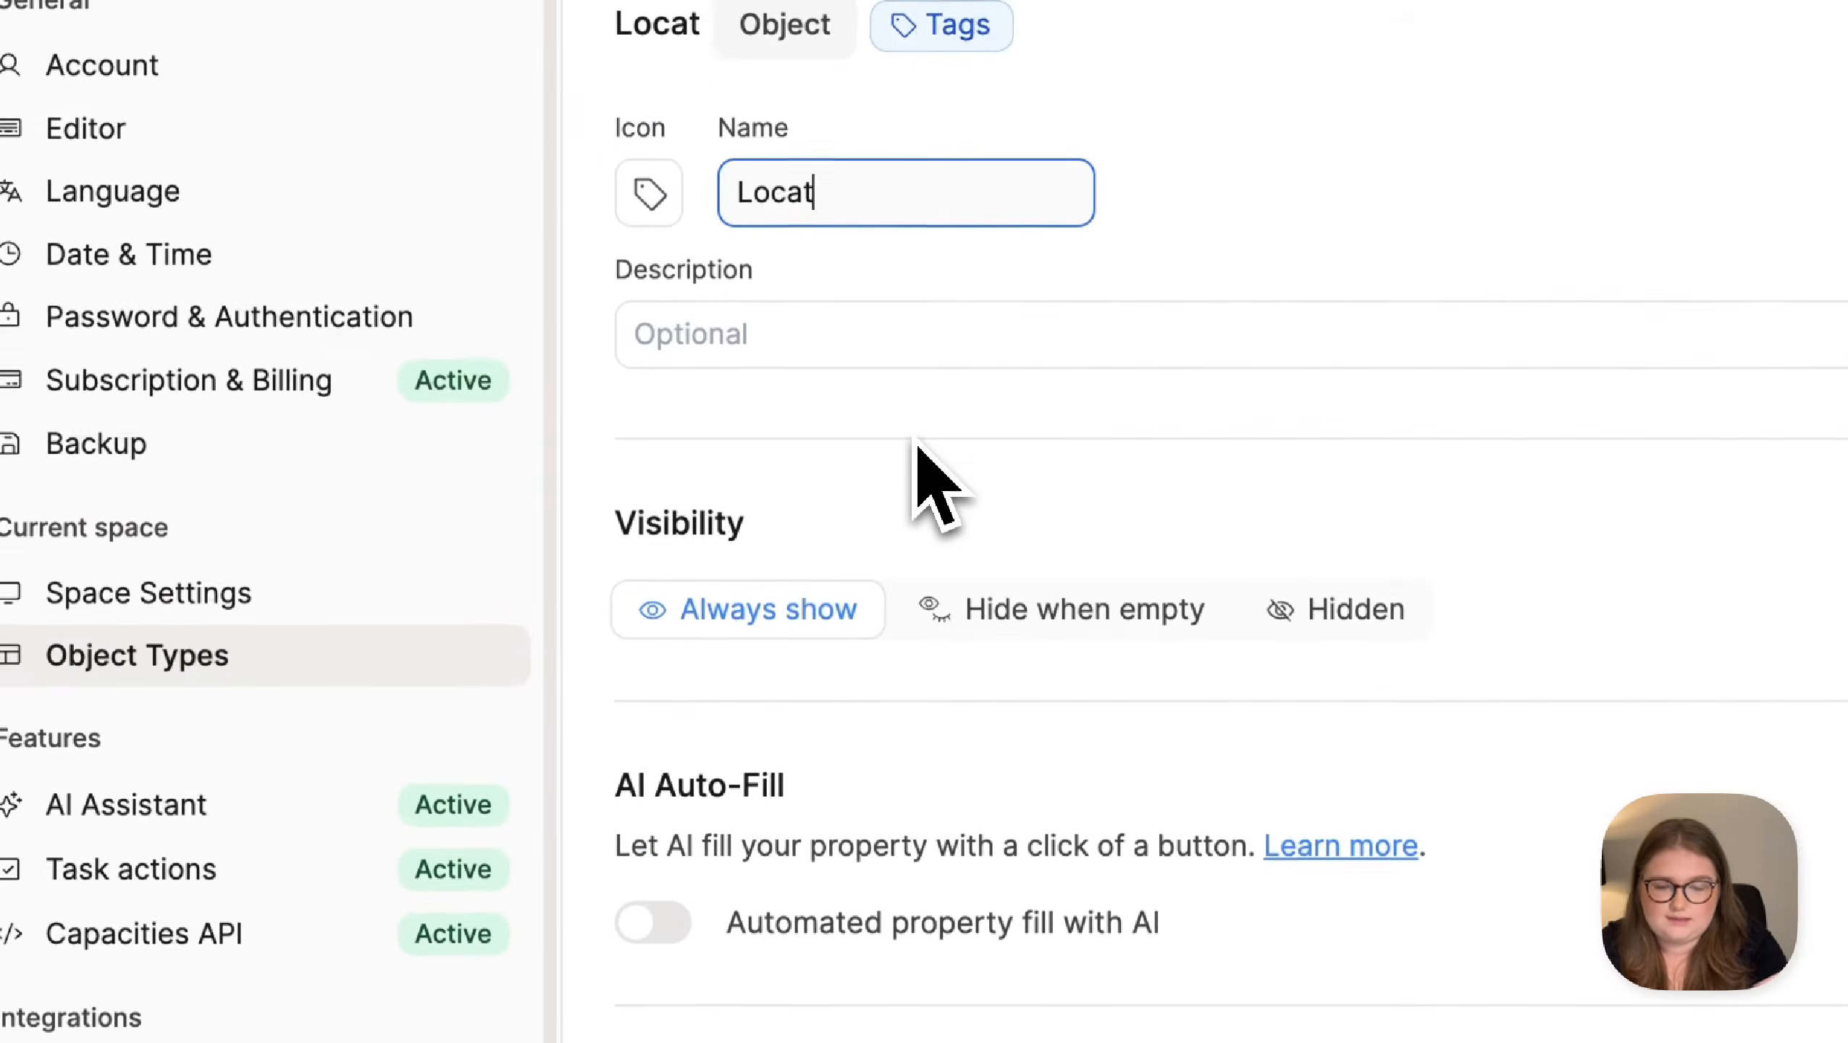
text(ion)
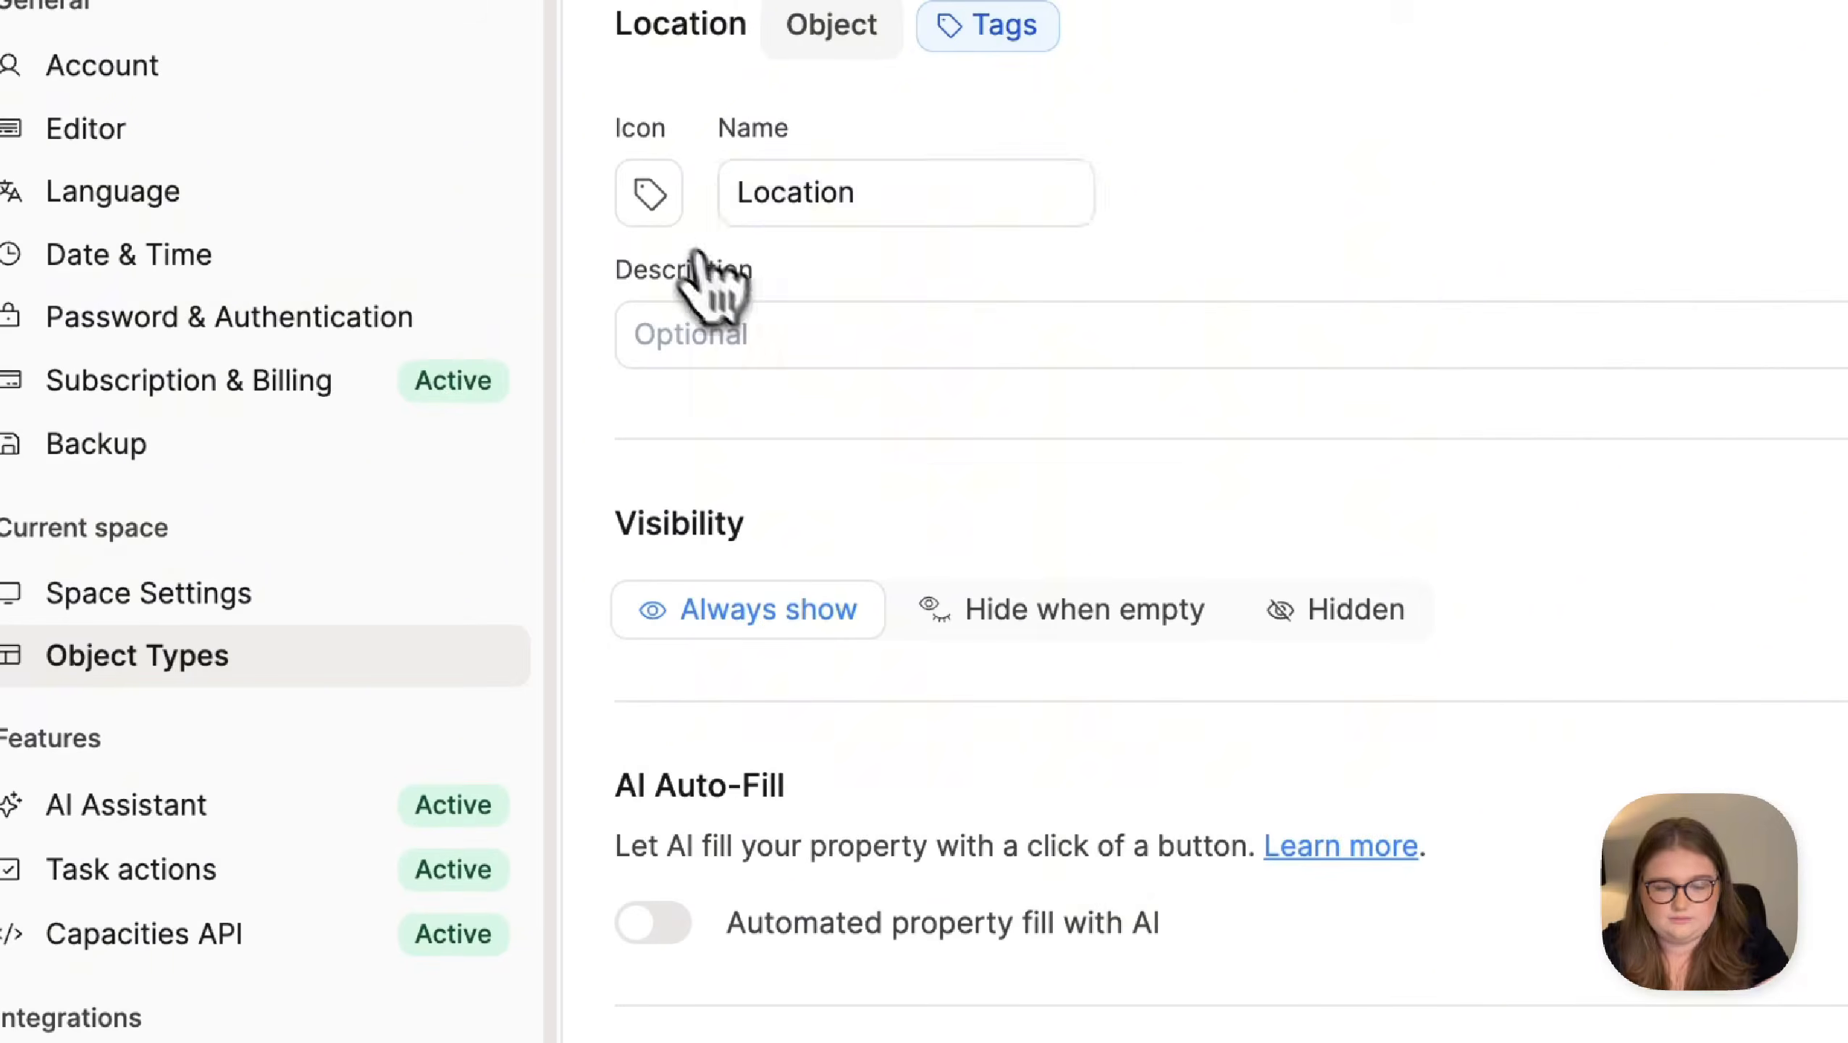
click(660, 213)
text(pin)
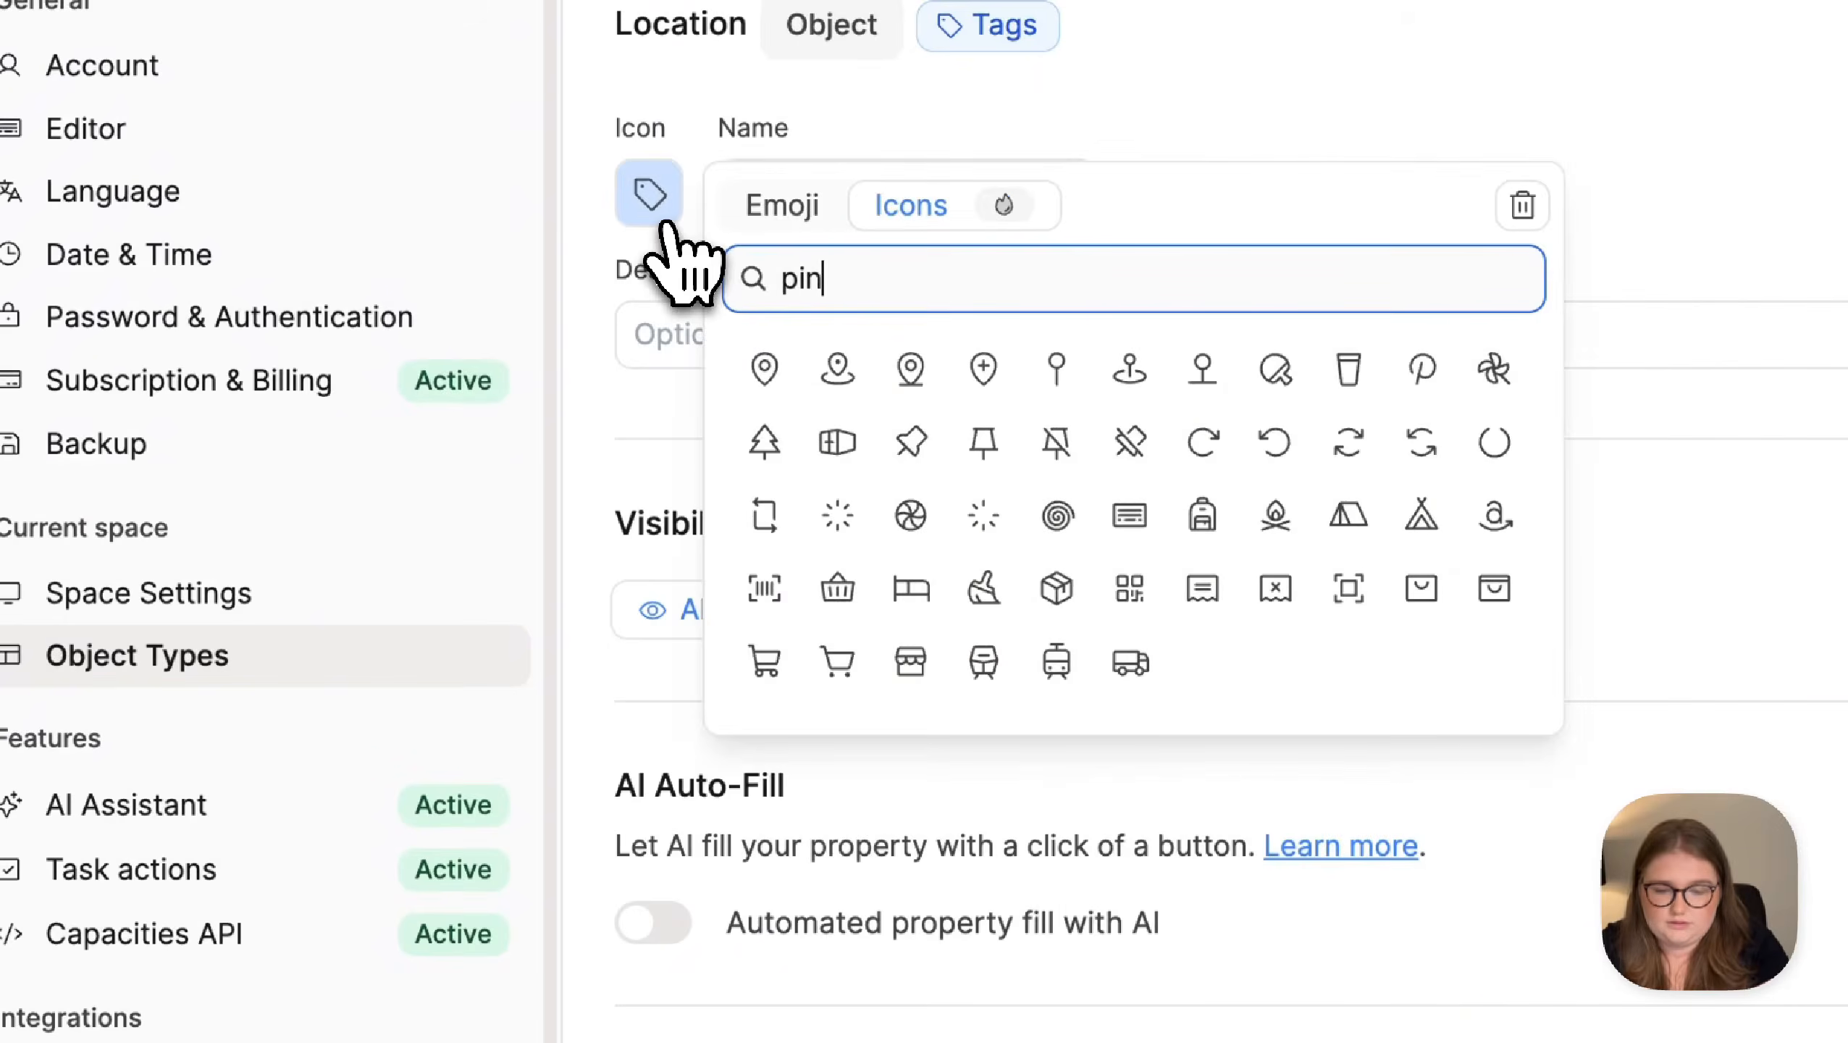
click(1130, 370)
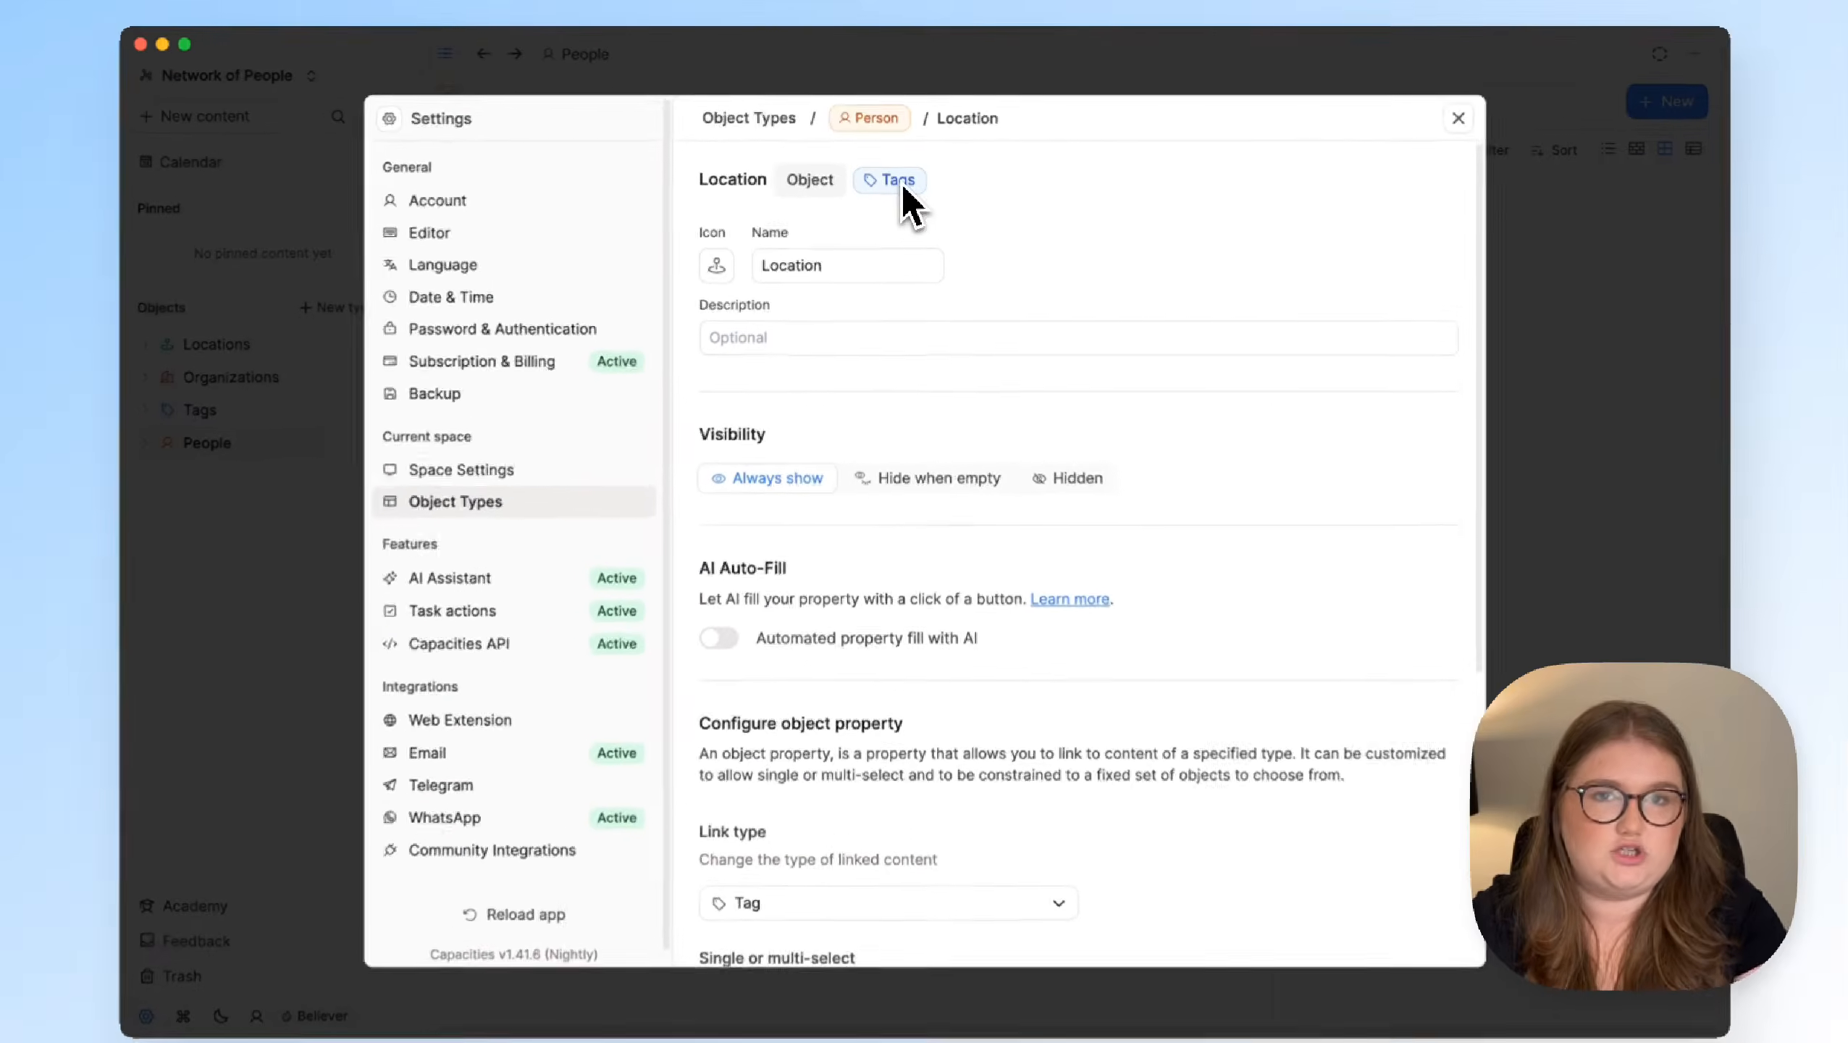
Change the link type of the Person's Location property from Tag to Location and leave the settings
scroll(915, 300, down, 2)
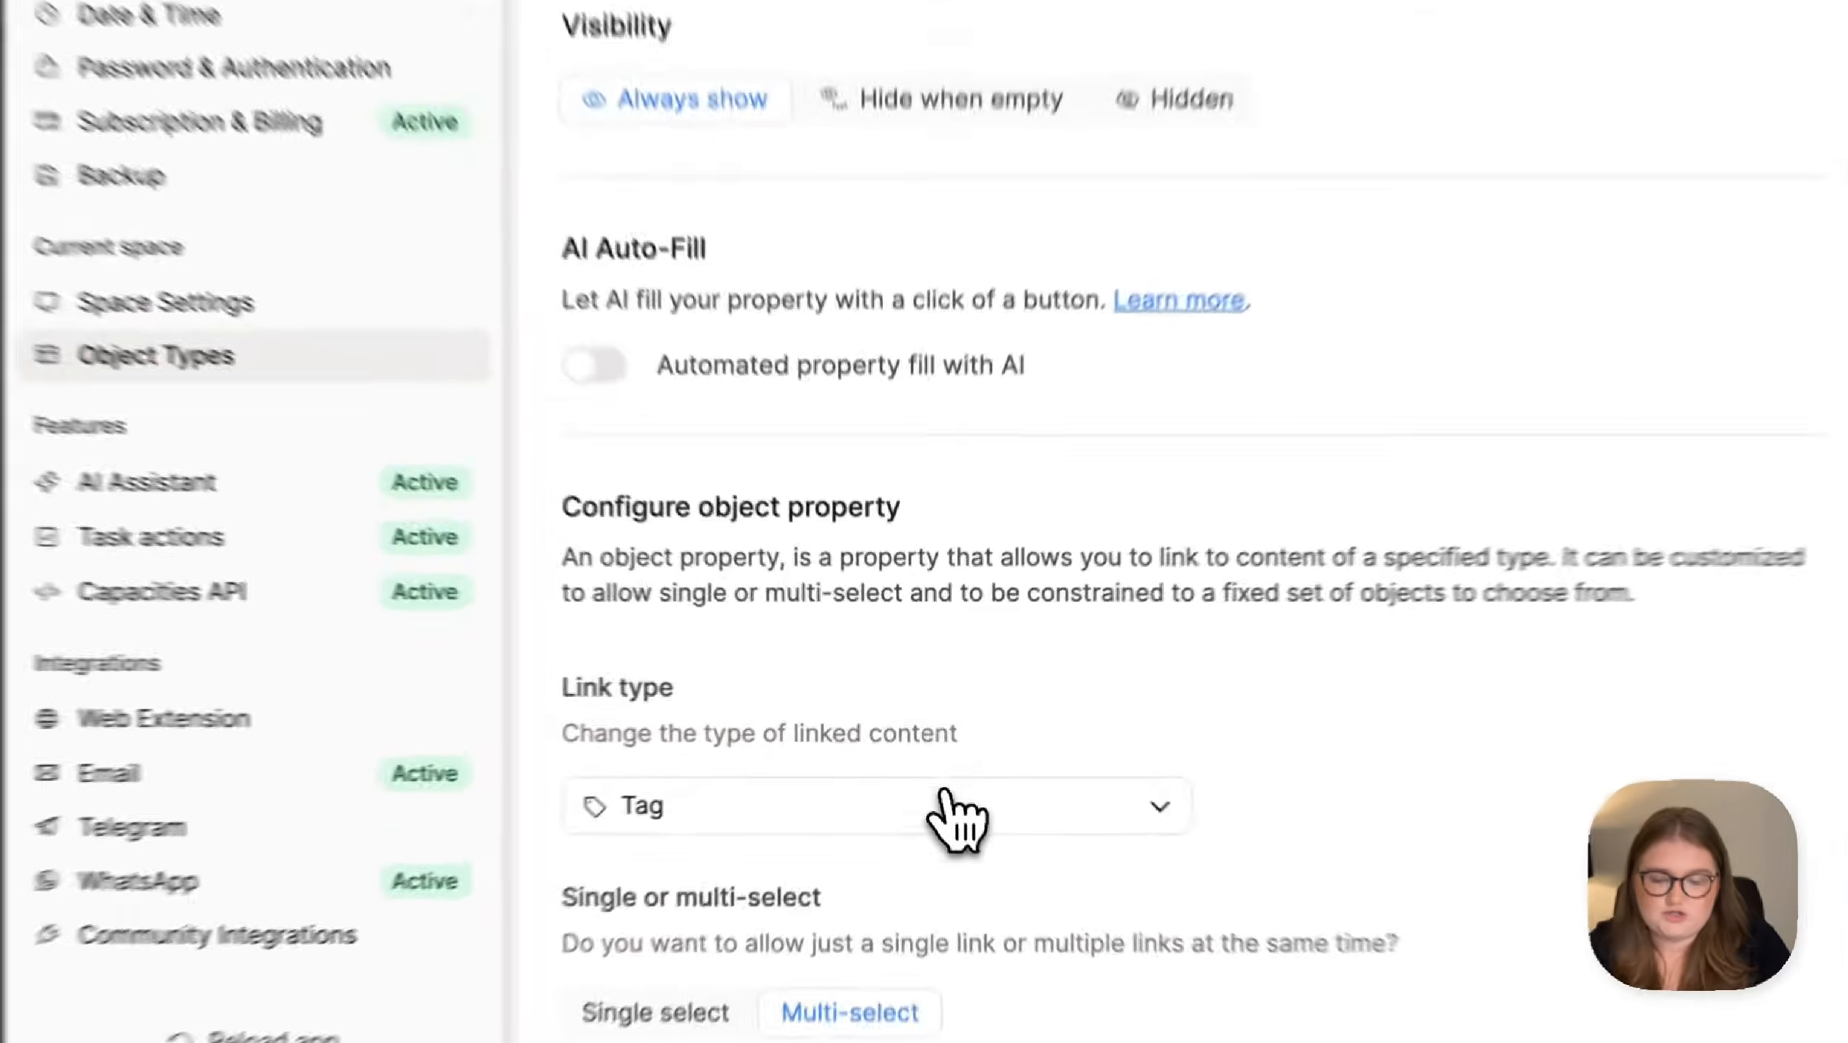
click(934, 788)
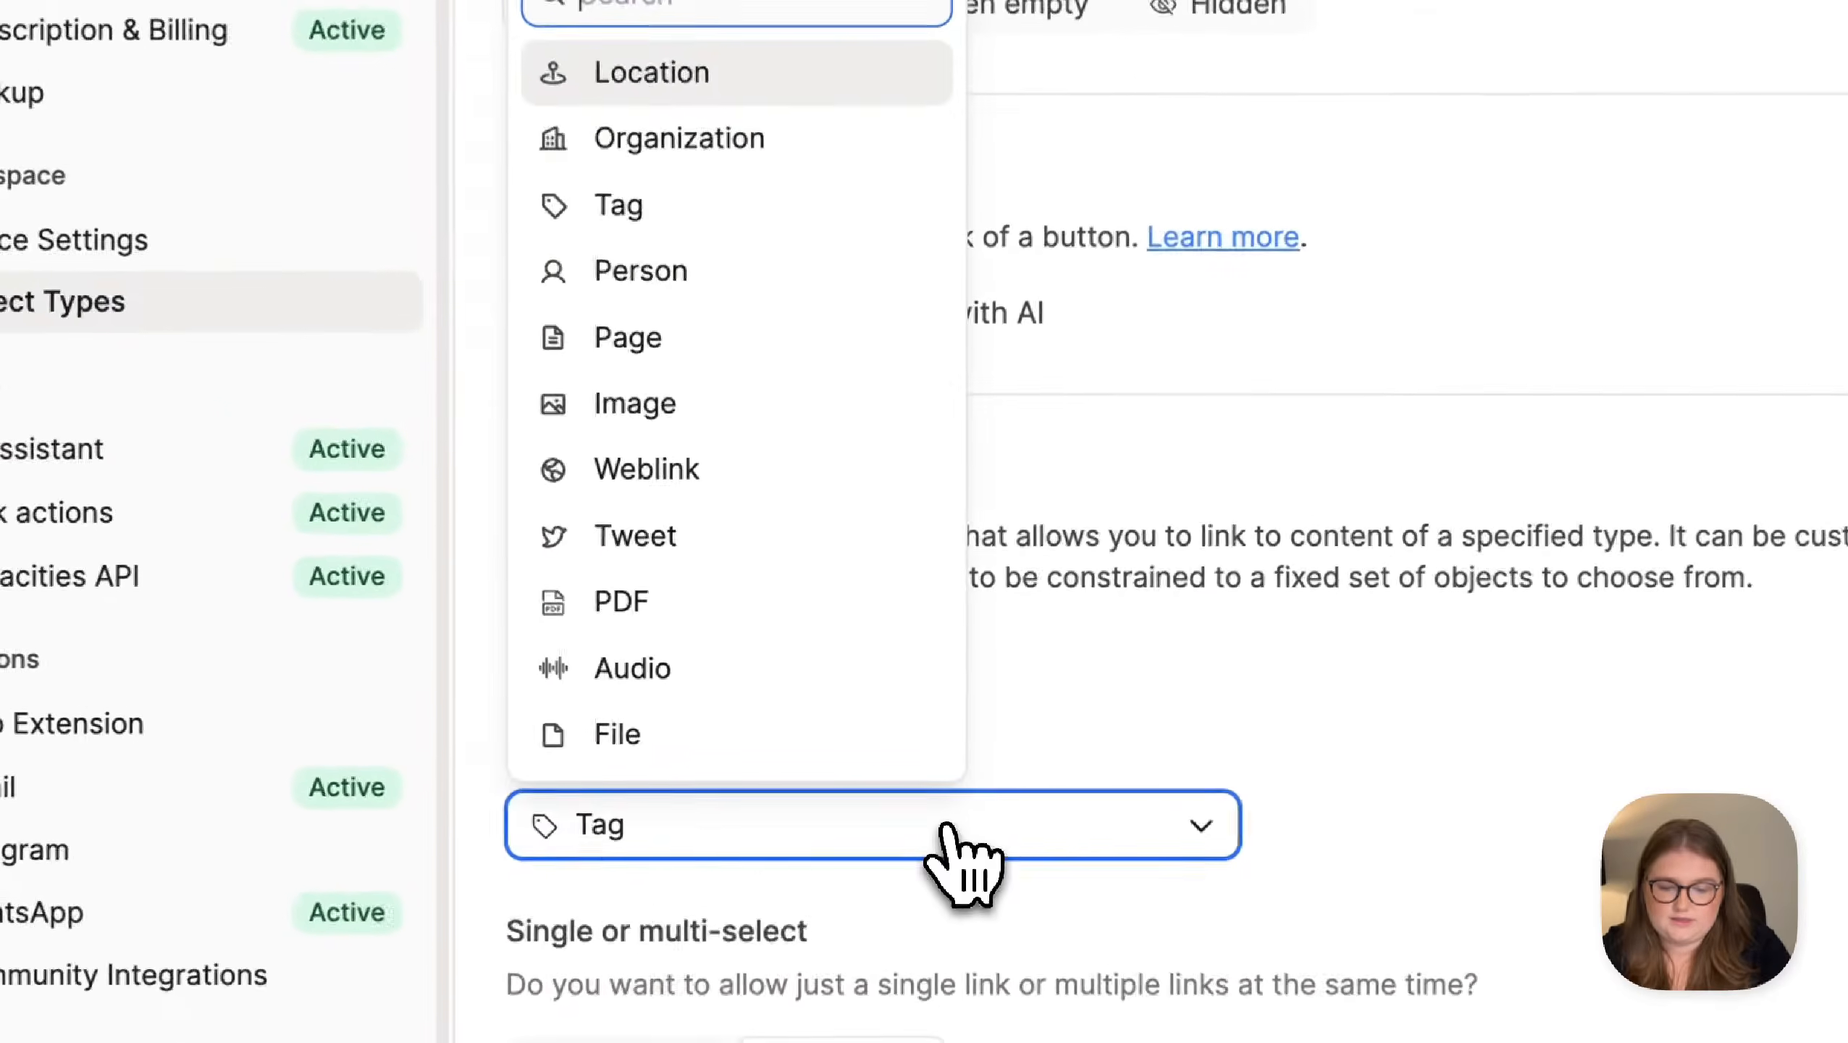
click(802, 77)
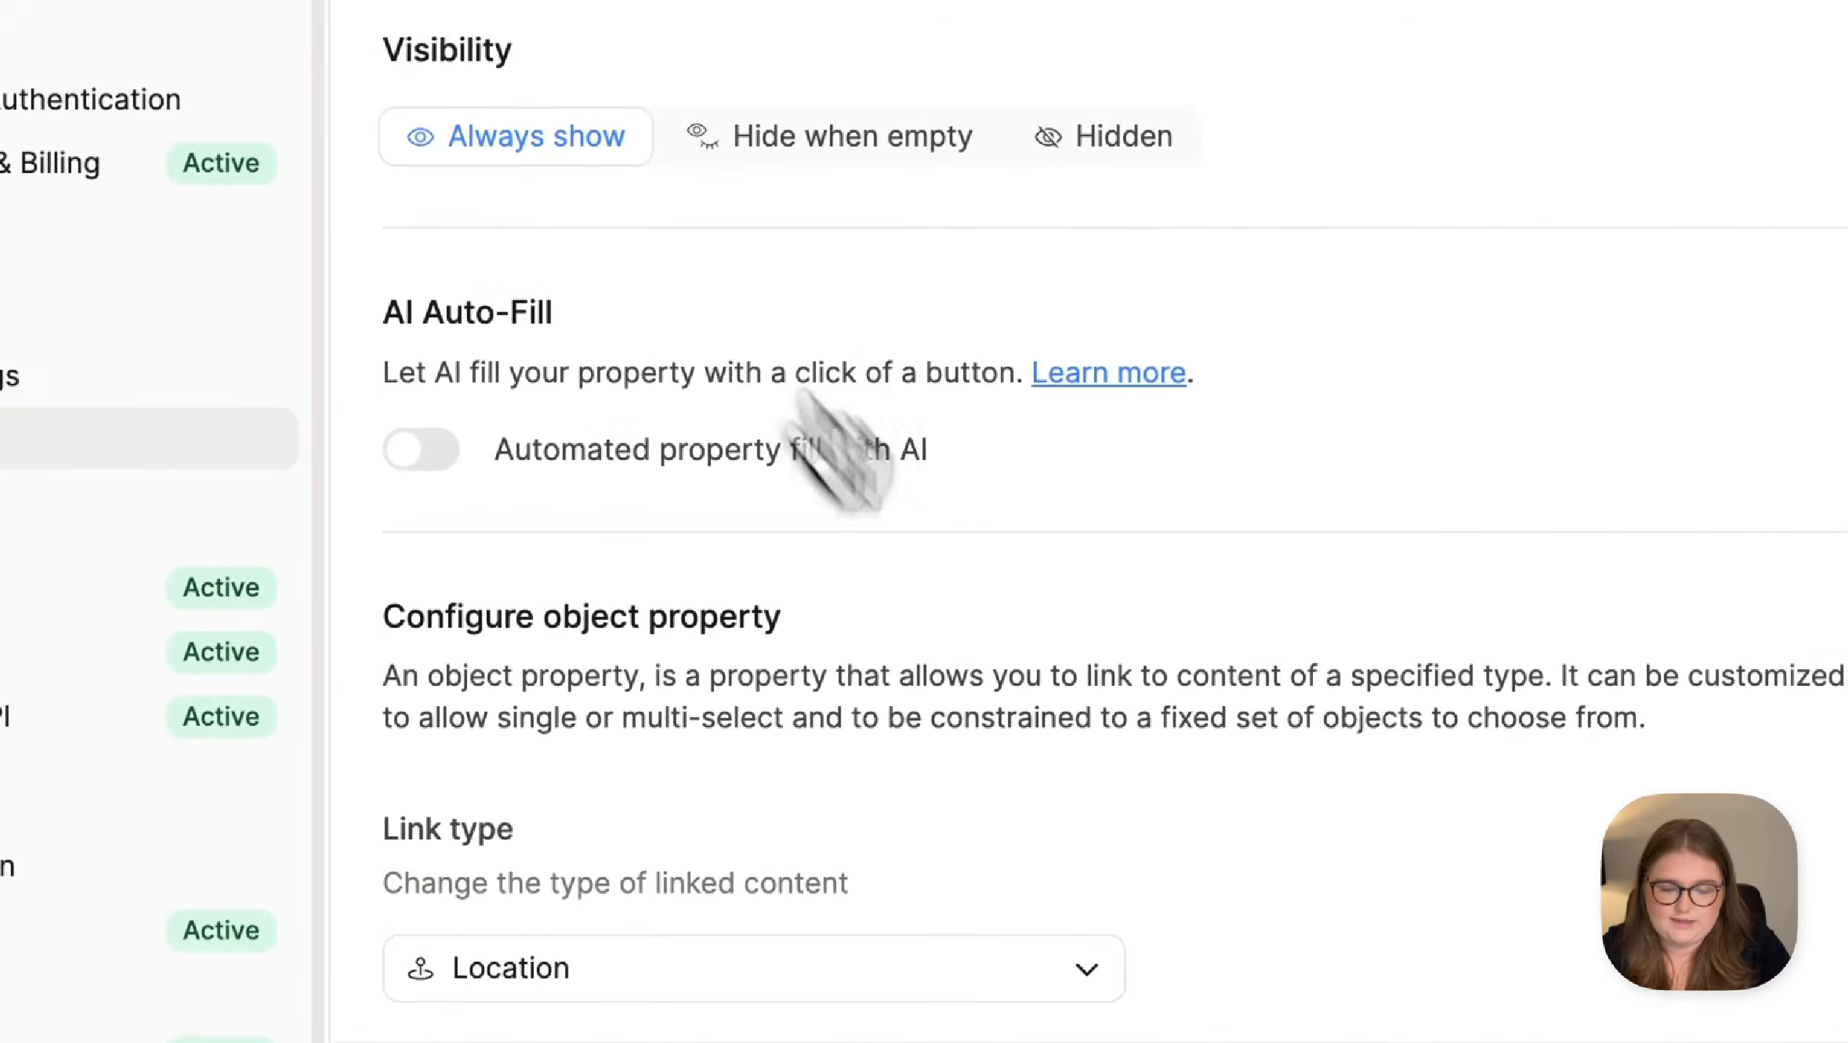
scroll(1223, 865, up, 5)
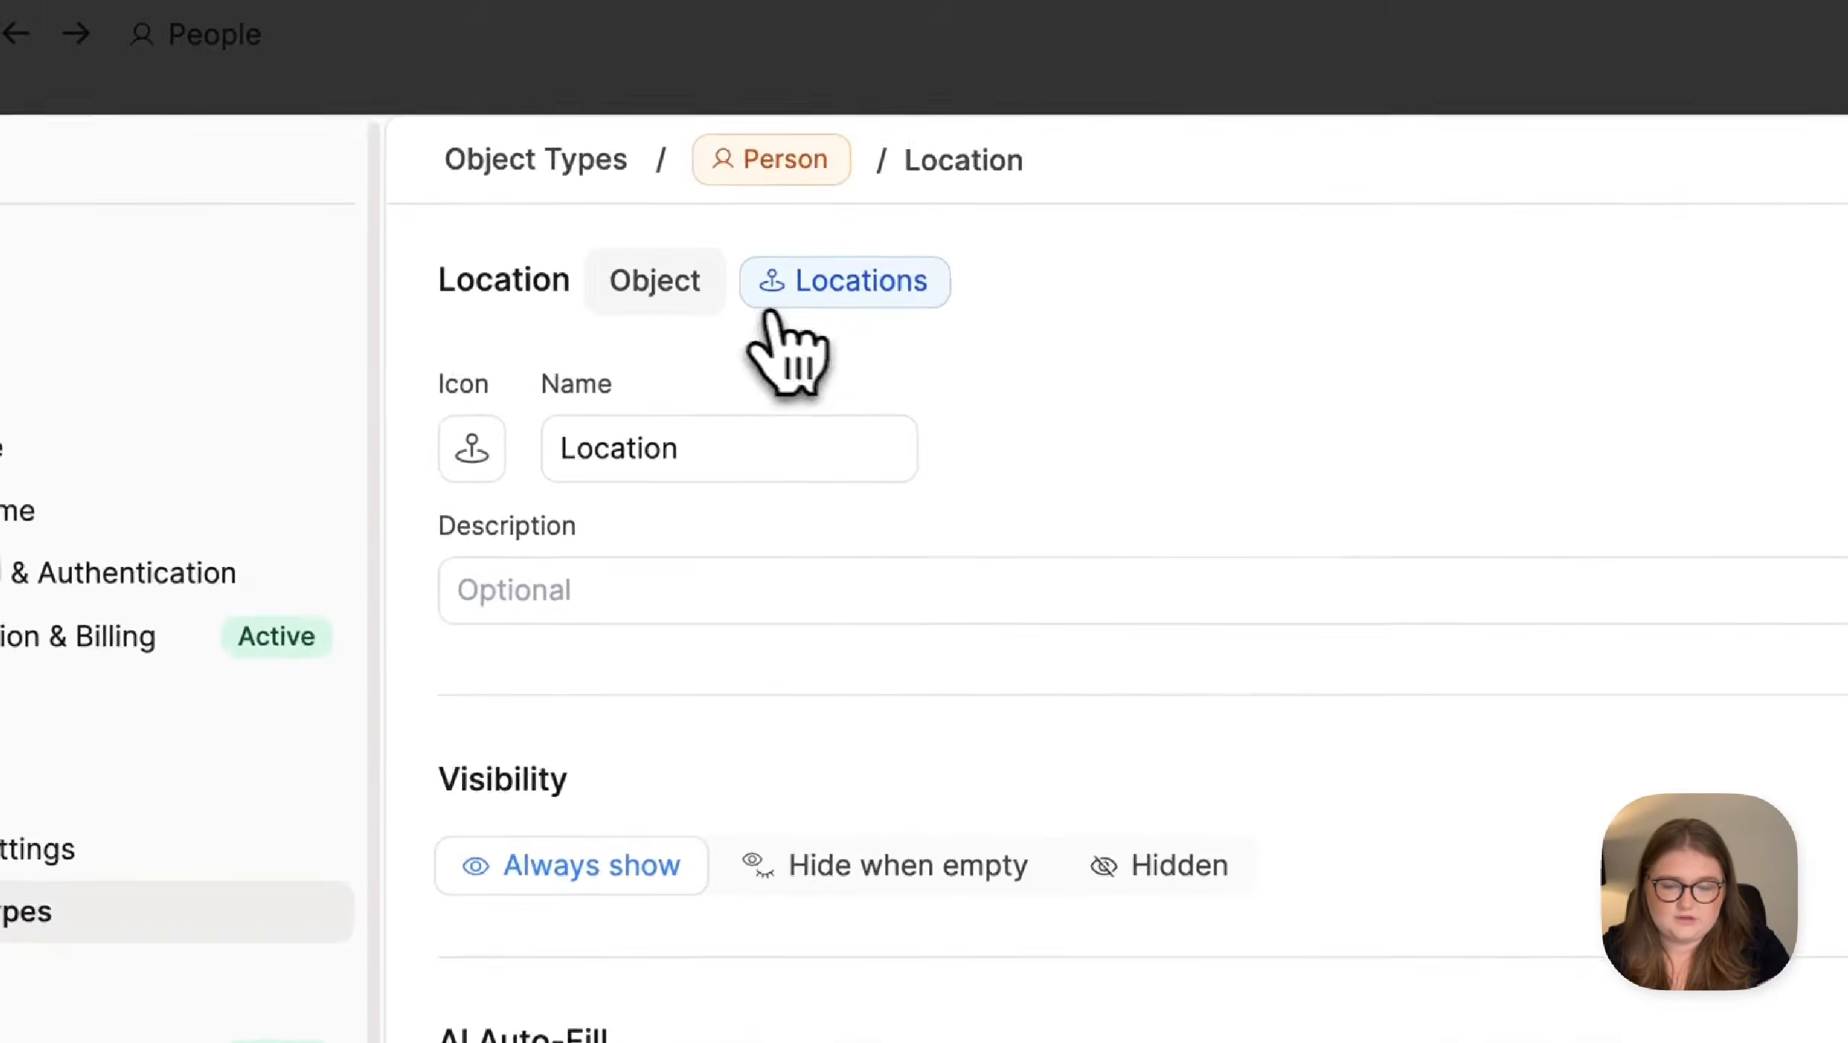
scroll(941, 486, down, 3)
click(1279, 855)
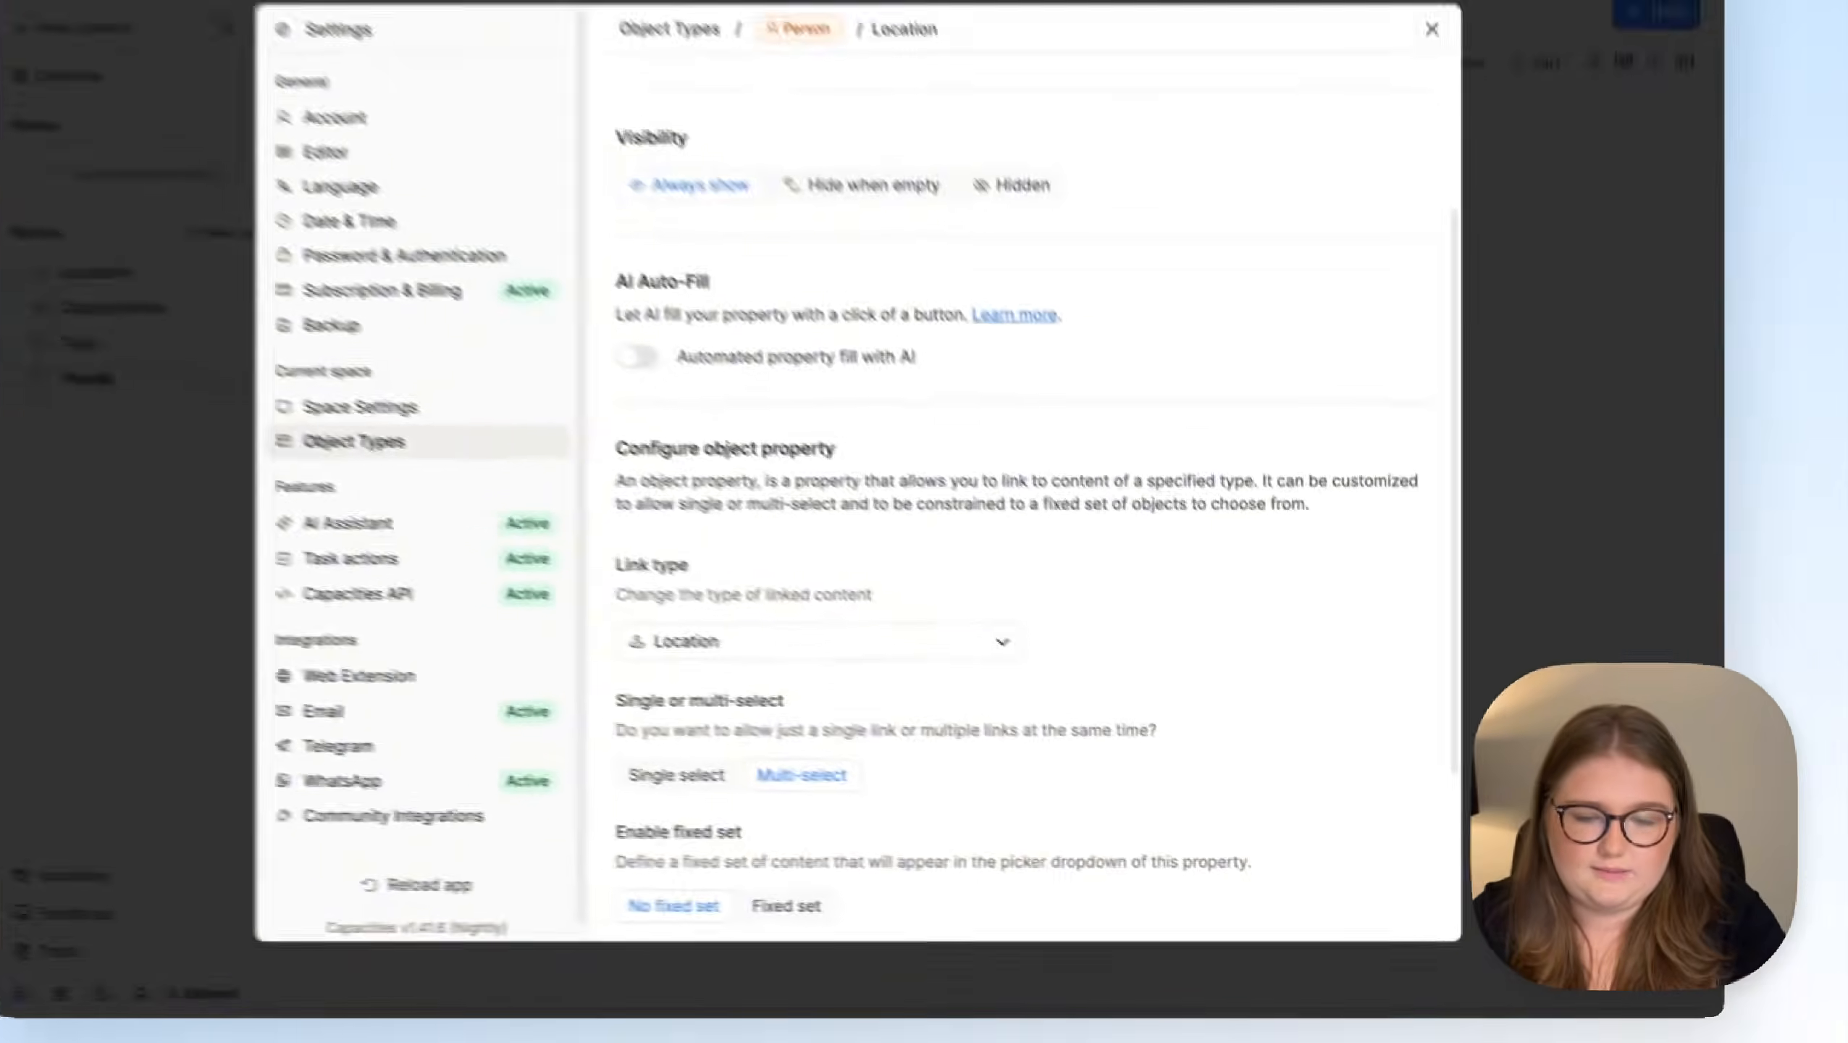
click(1481, 811)
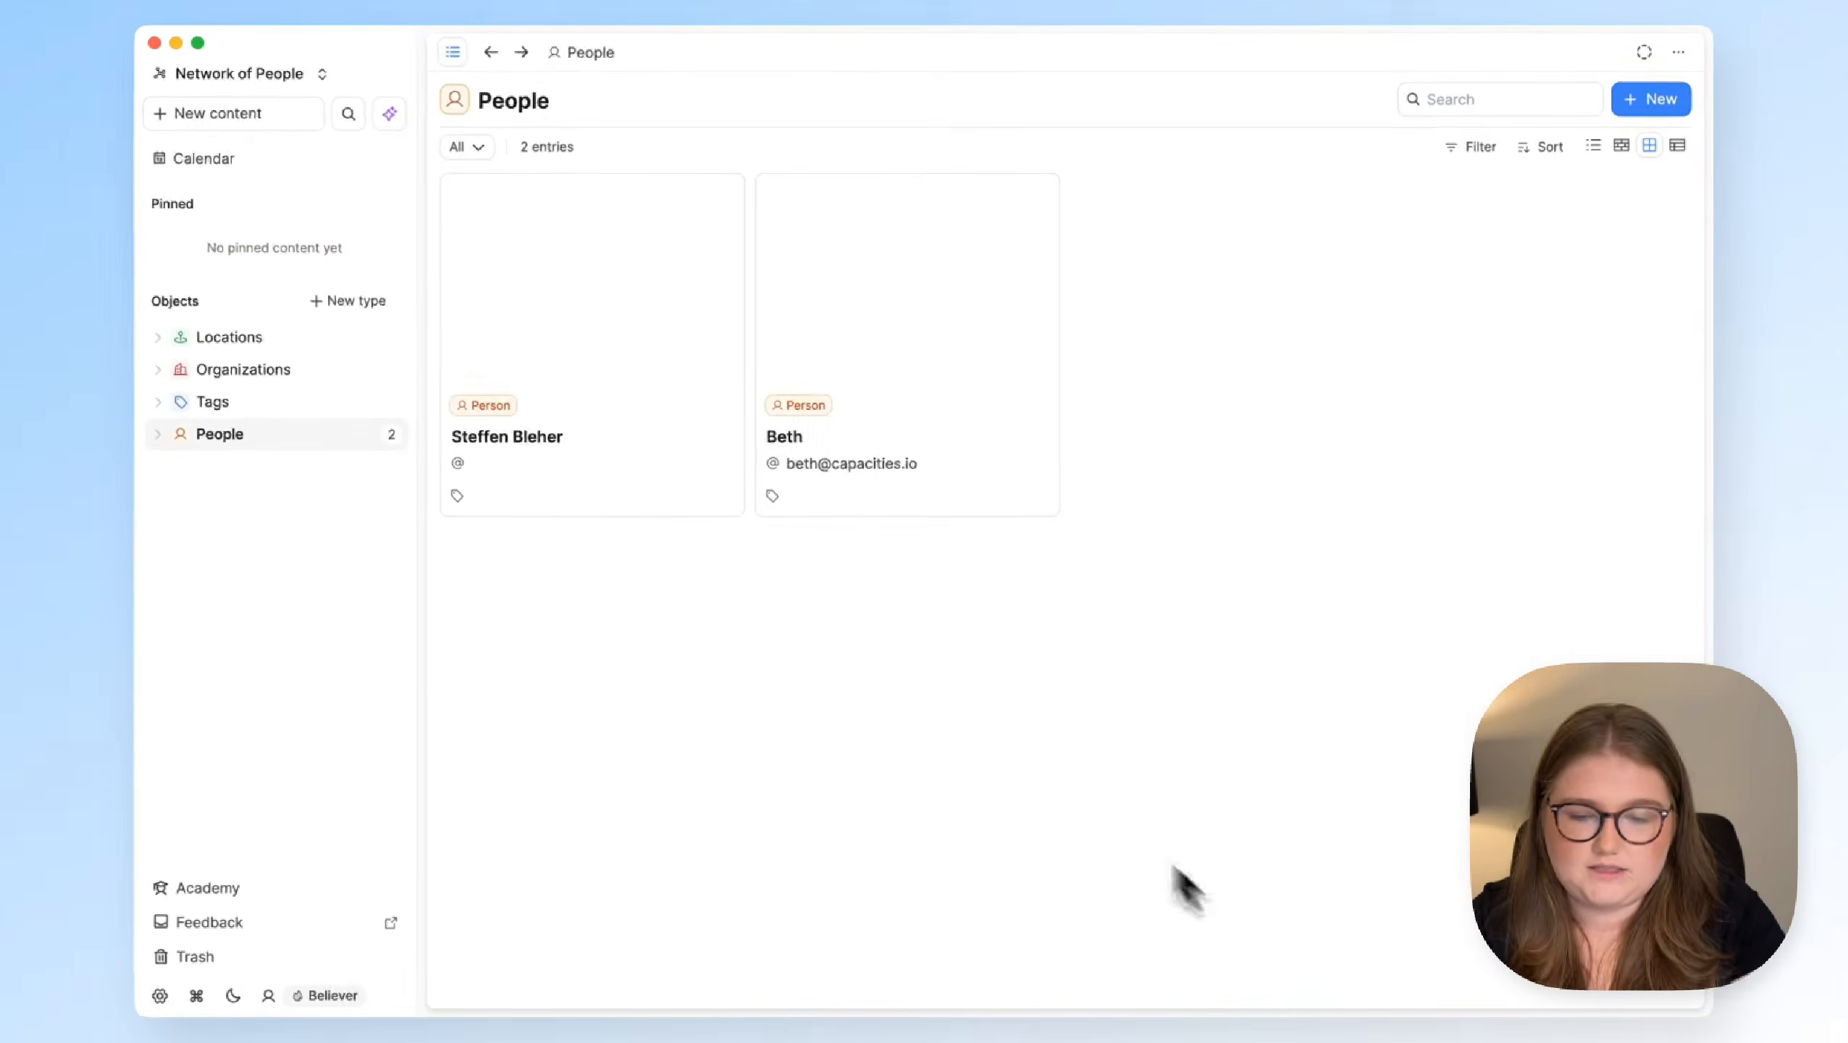
Create the location Newcastle in the Location property of the person who has a contact e-mail, and return to the People overview
click(883, 352)
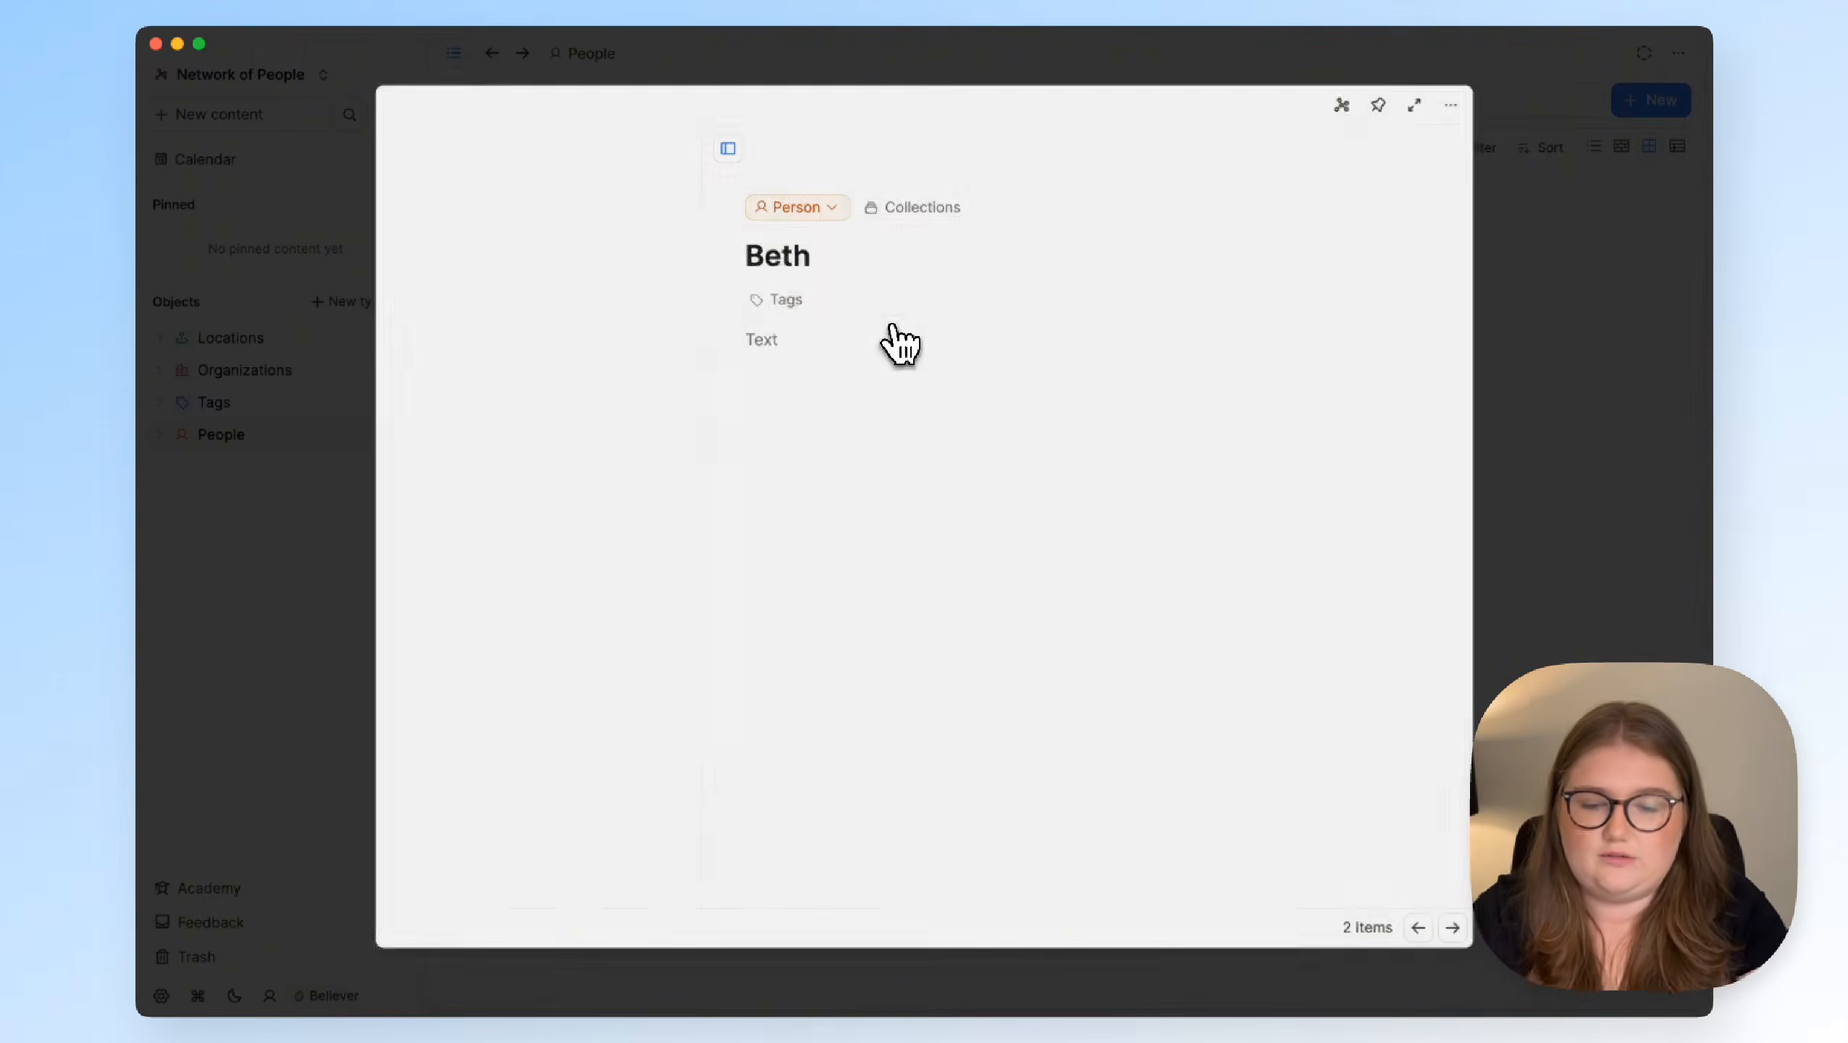
click(527, 736)
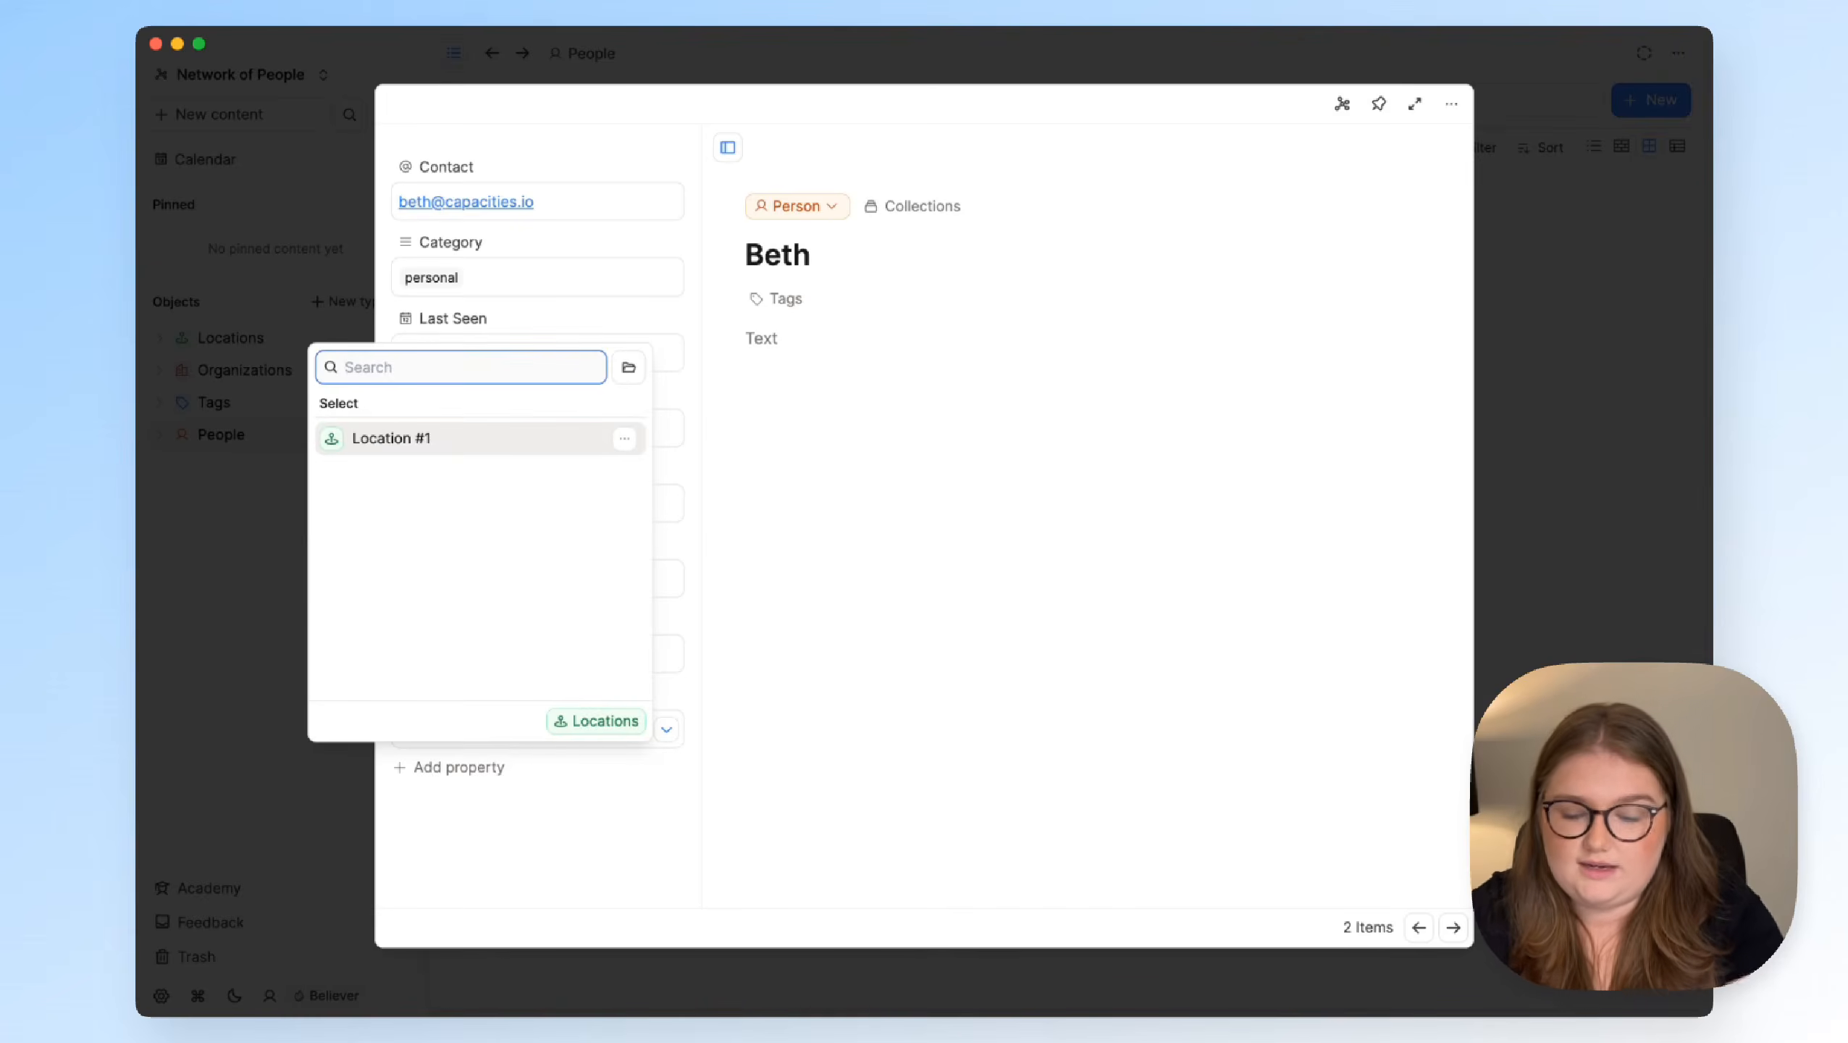
text(Newcastle)
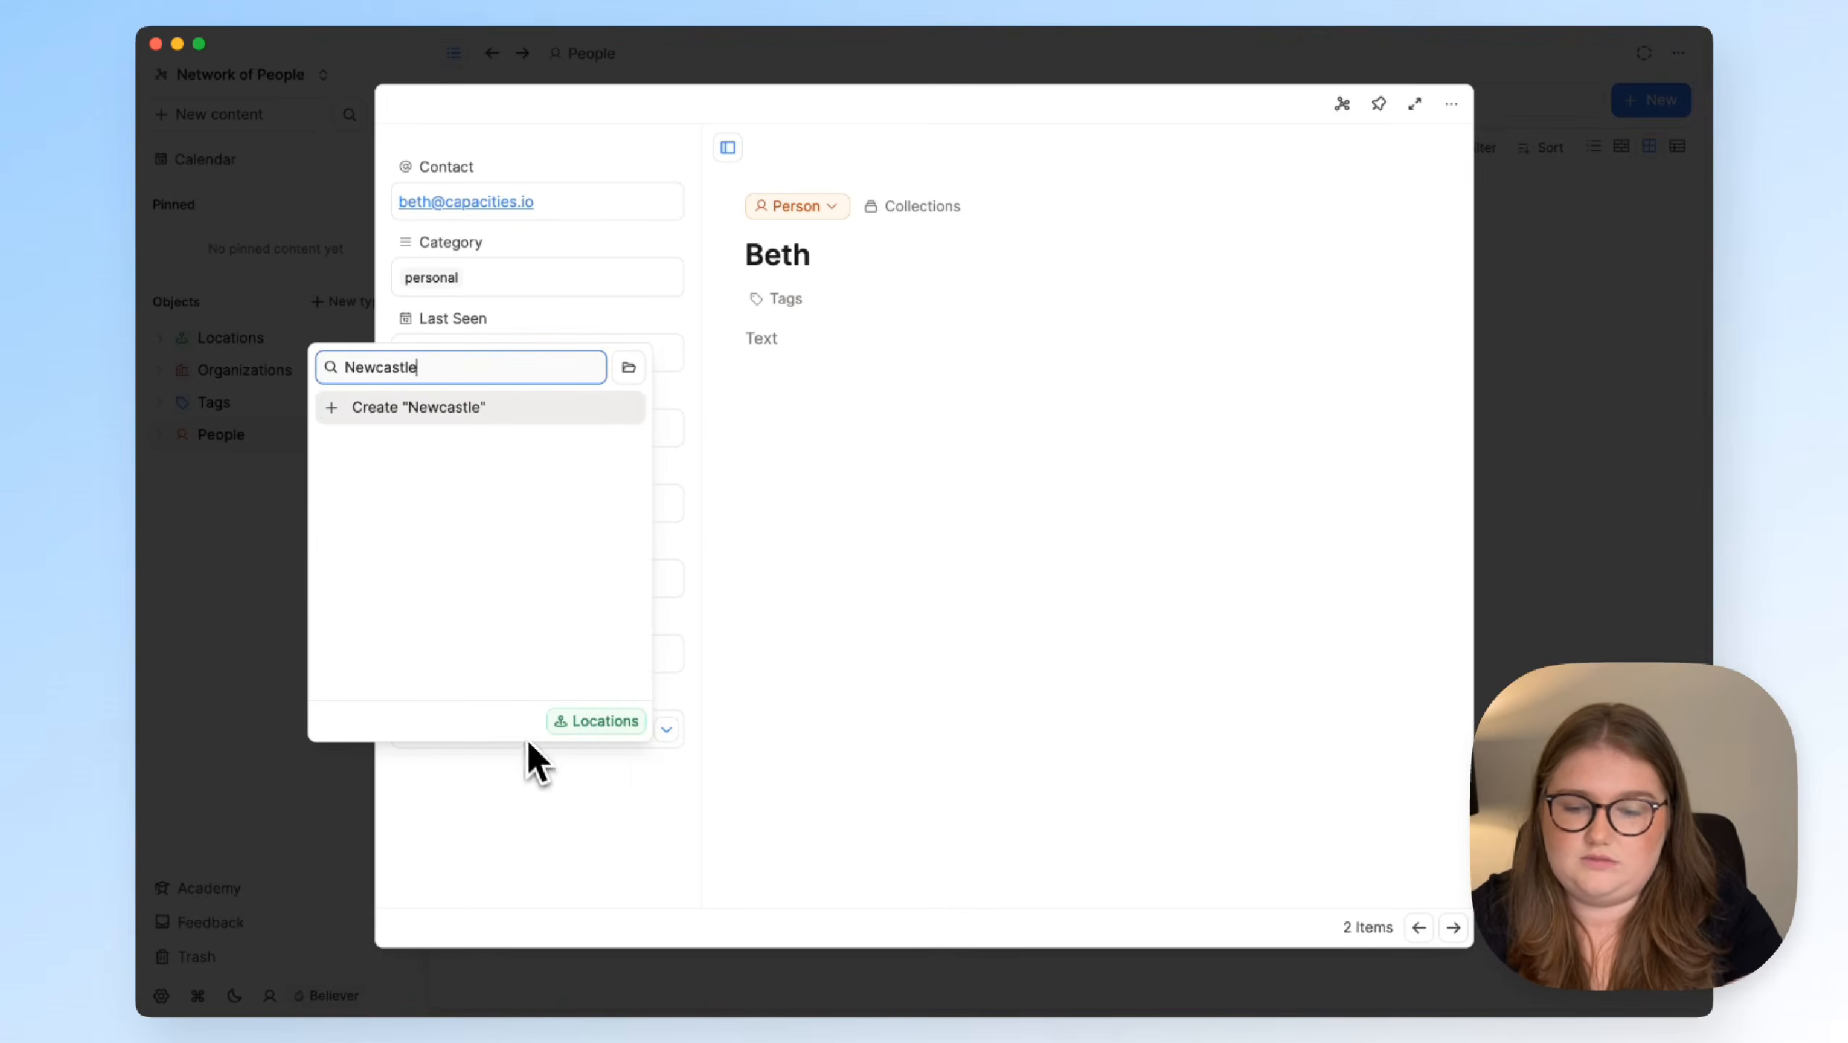
click(421, 409)
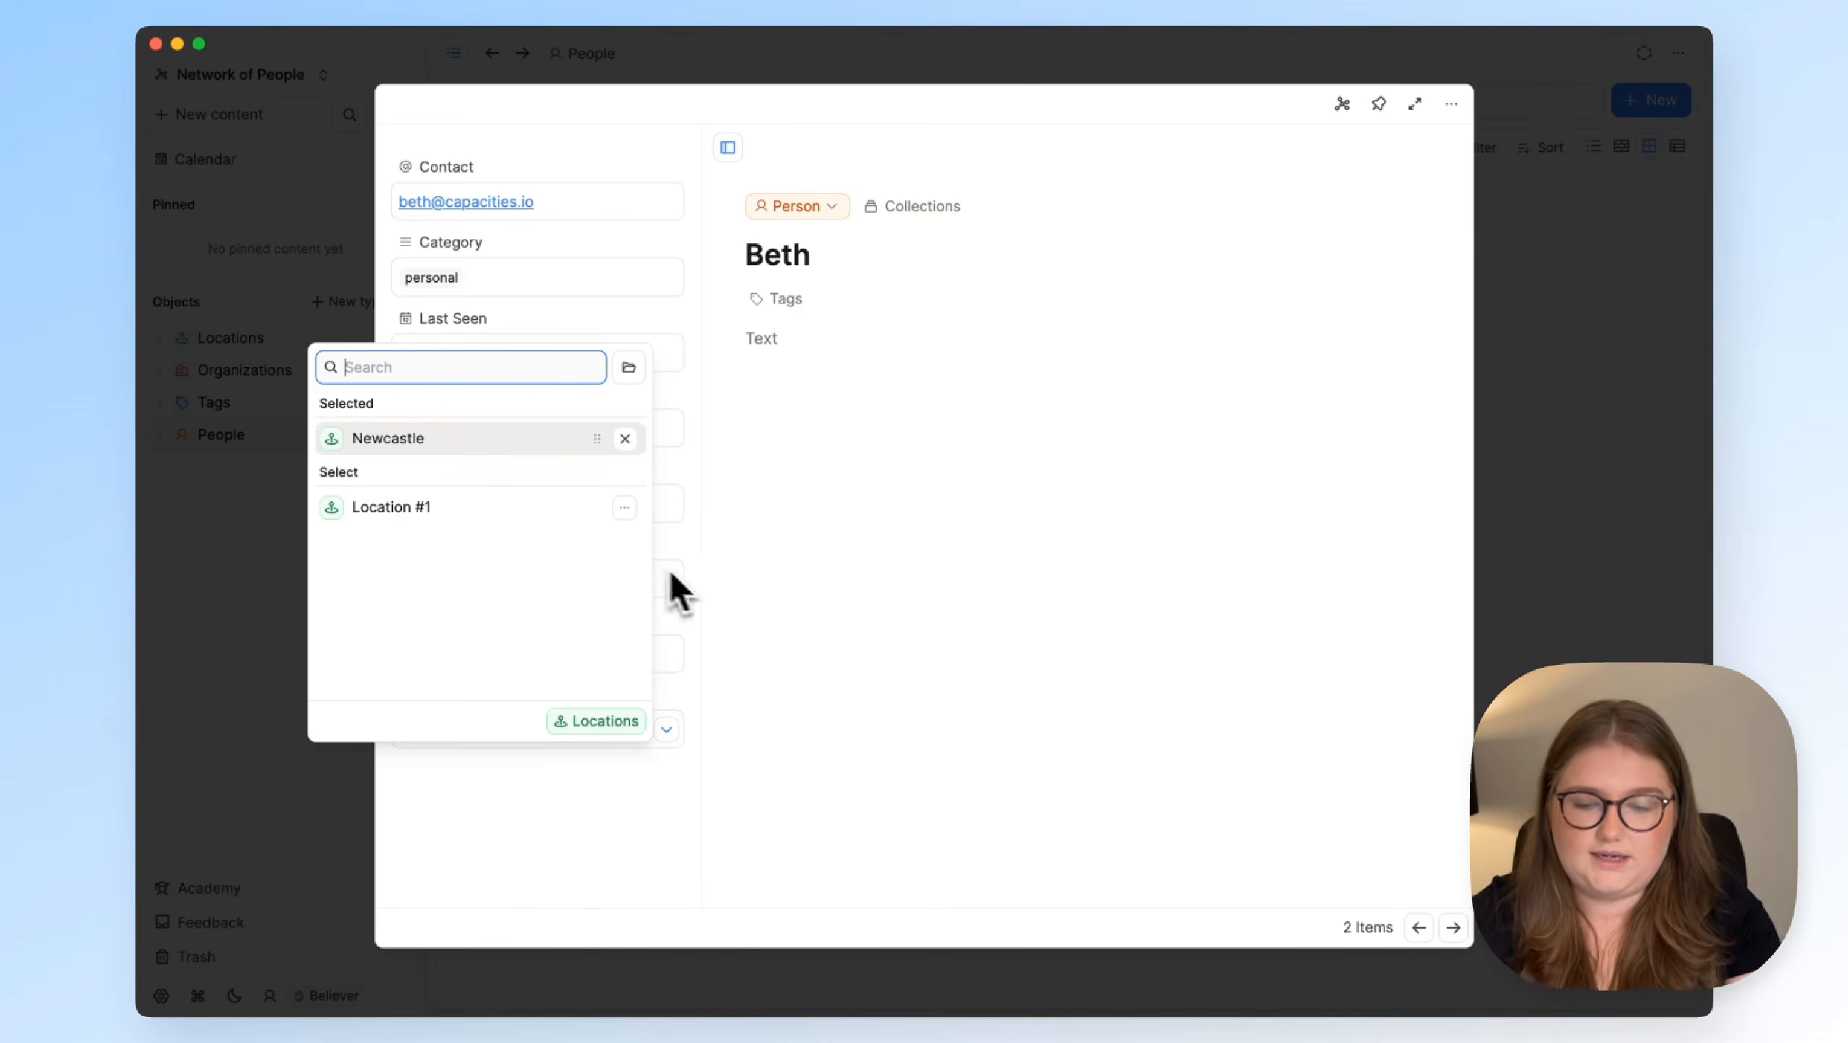
click(249, 543)
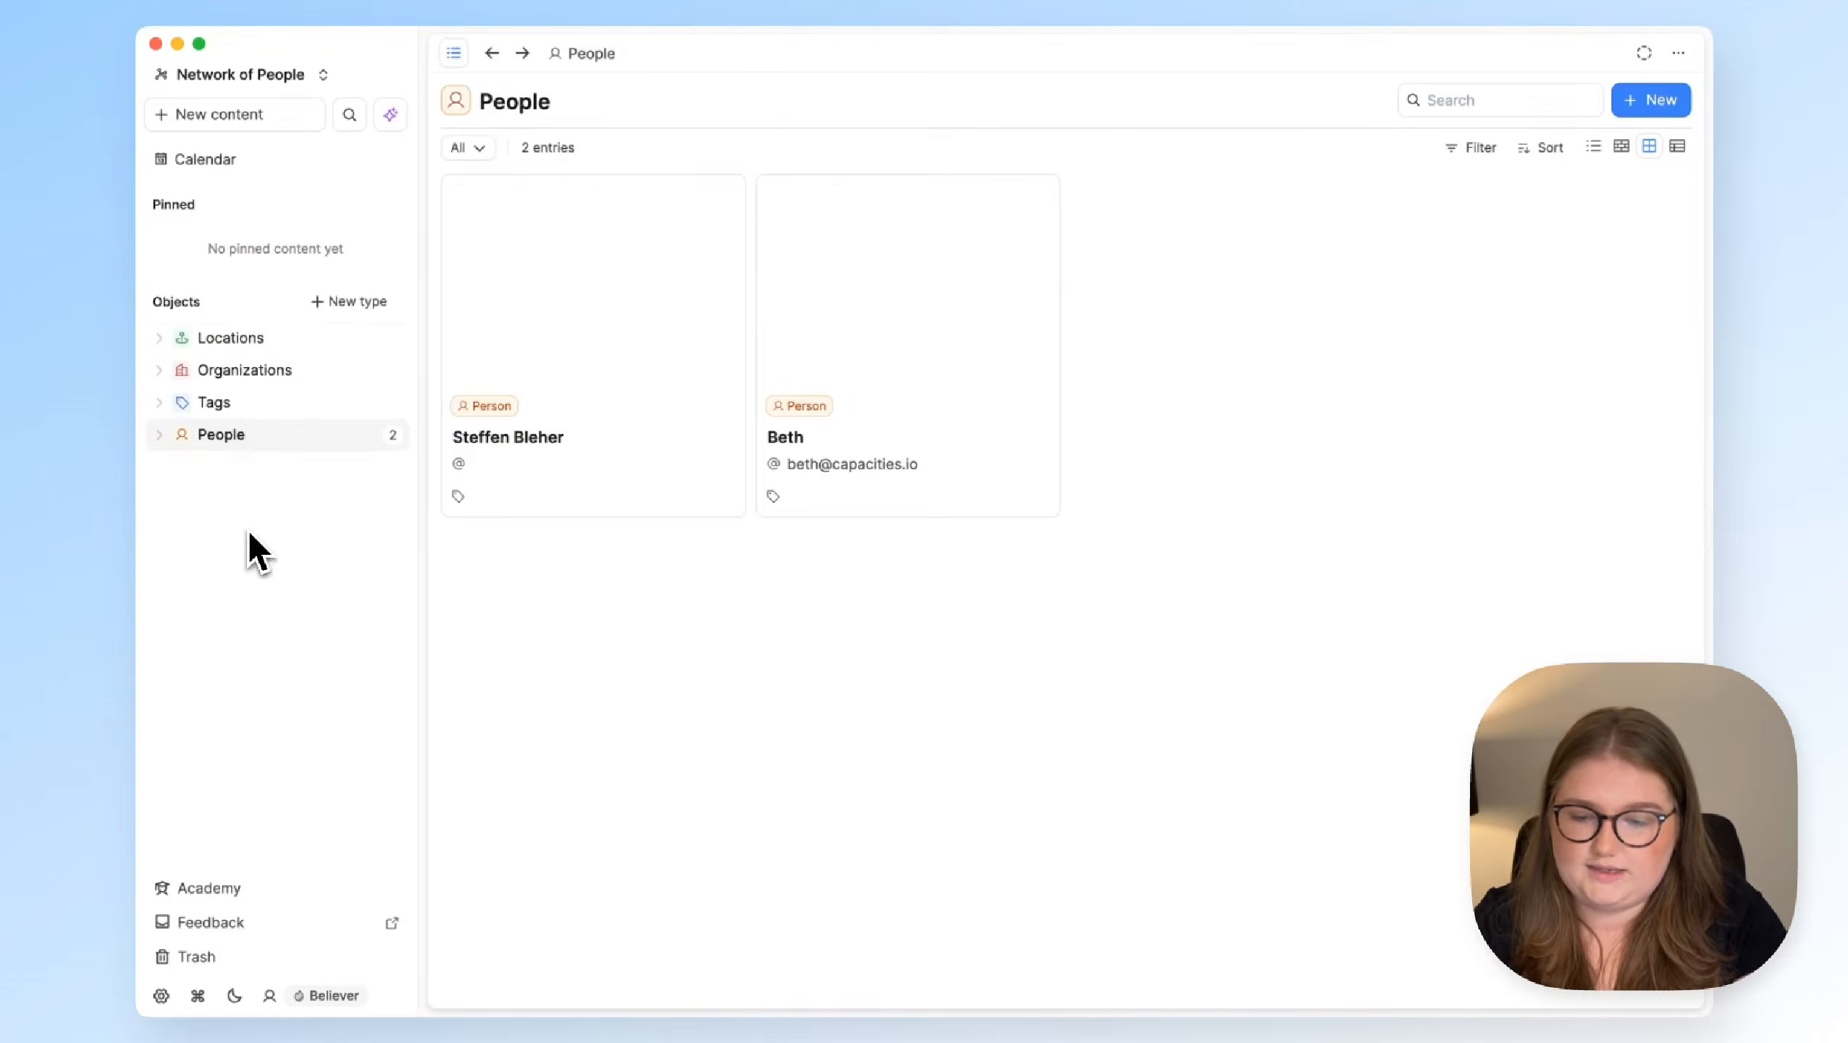
Examine the person's graph view, follow it to the Capacities organization, show more connections, and close the graph
click(241, 339)
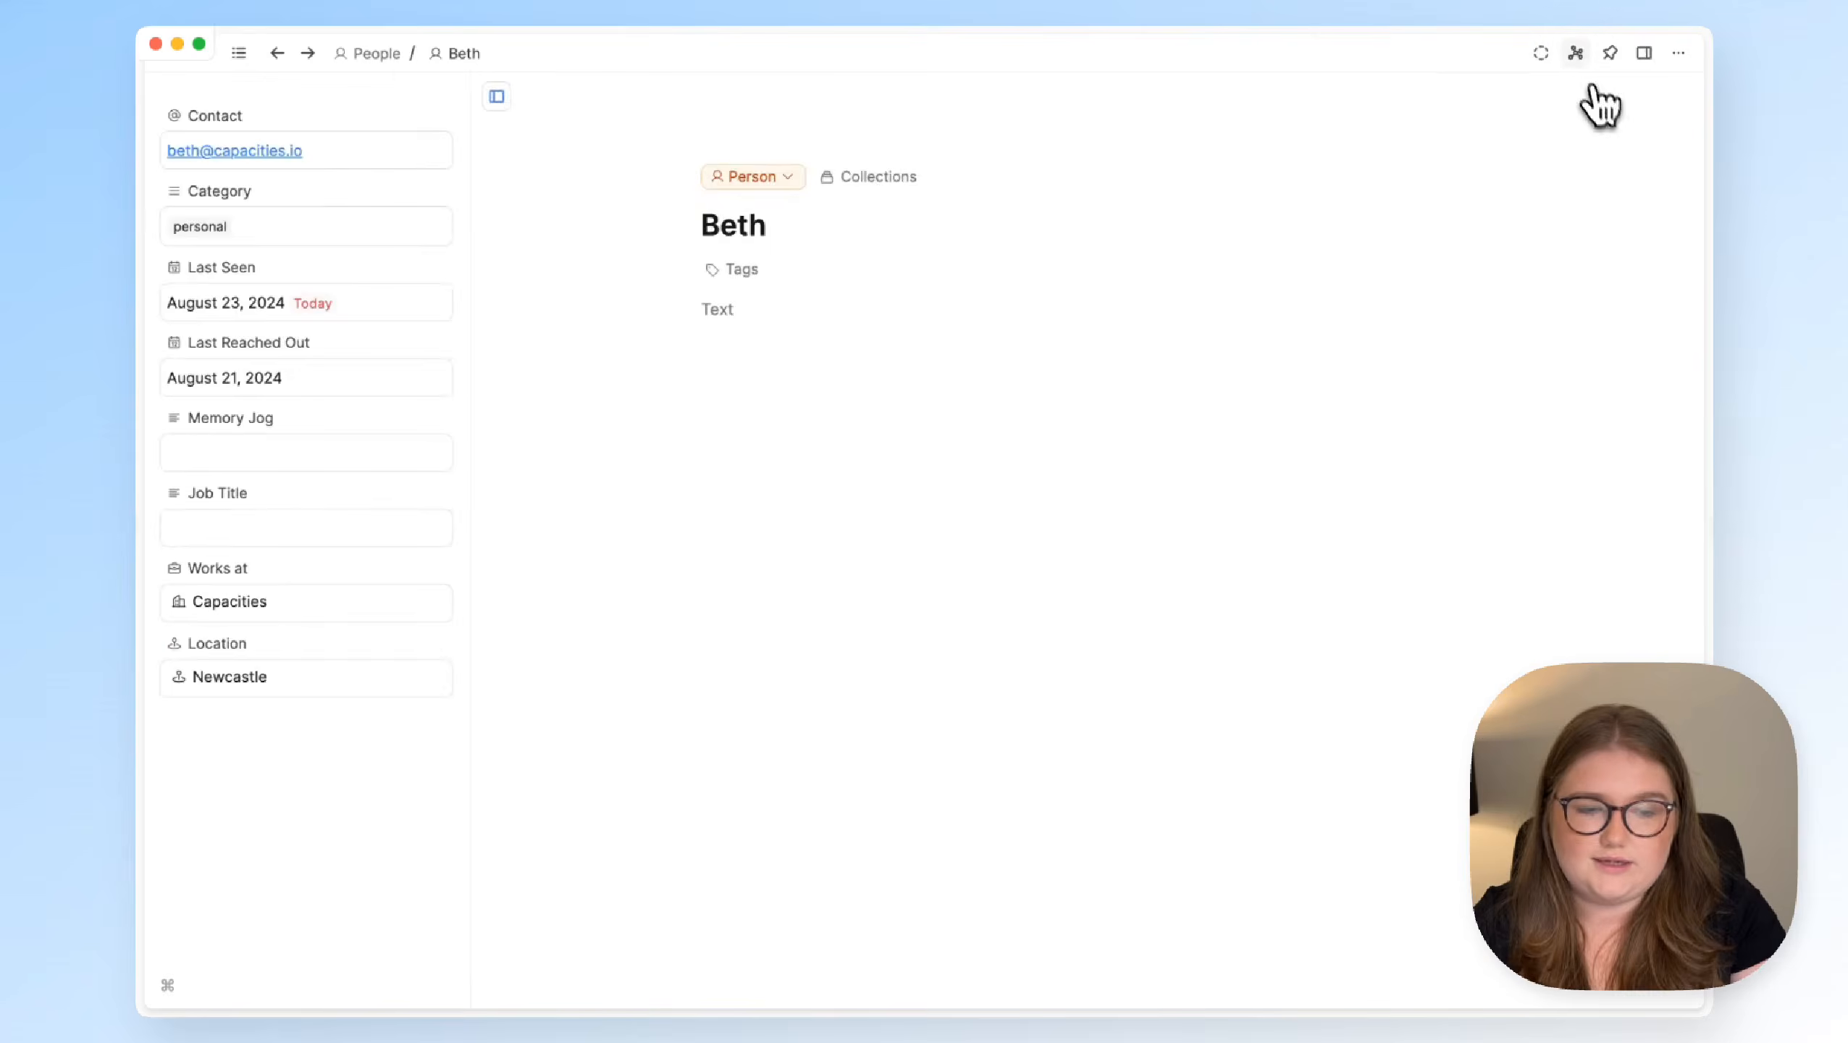
click(1577, 53)
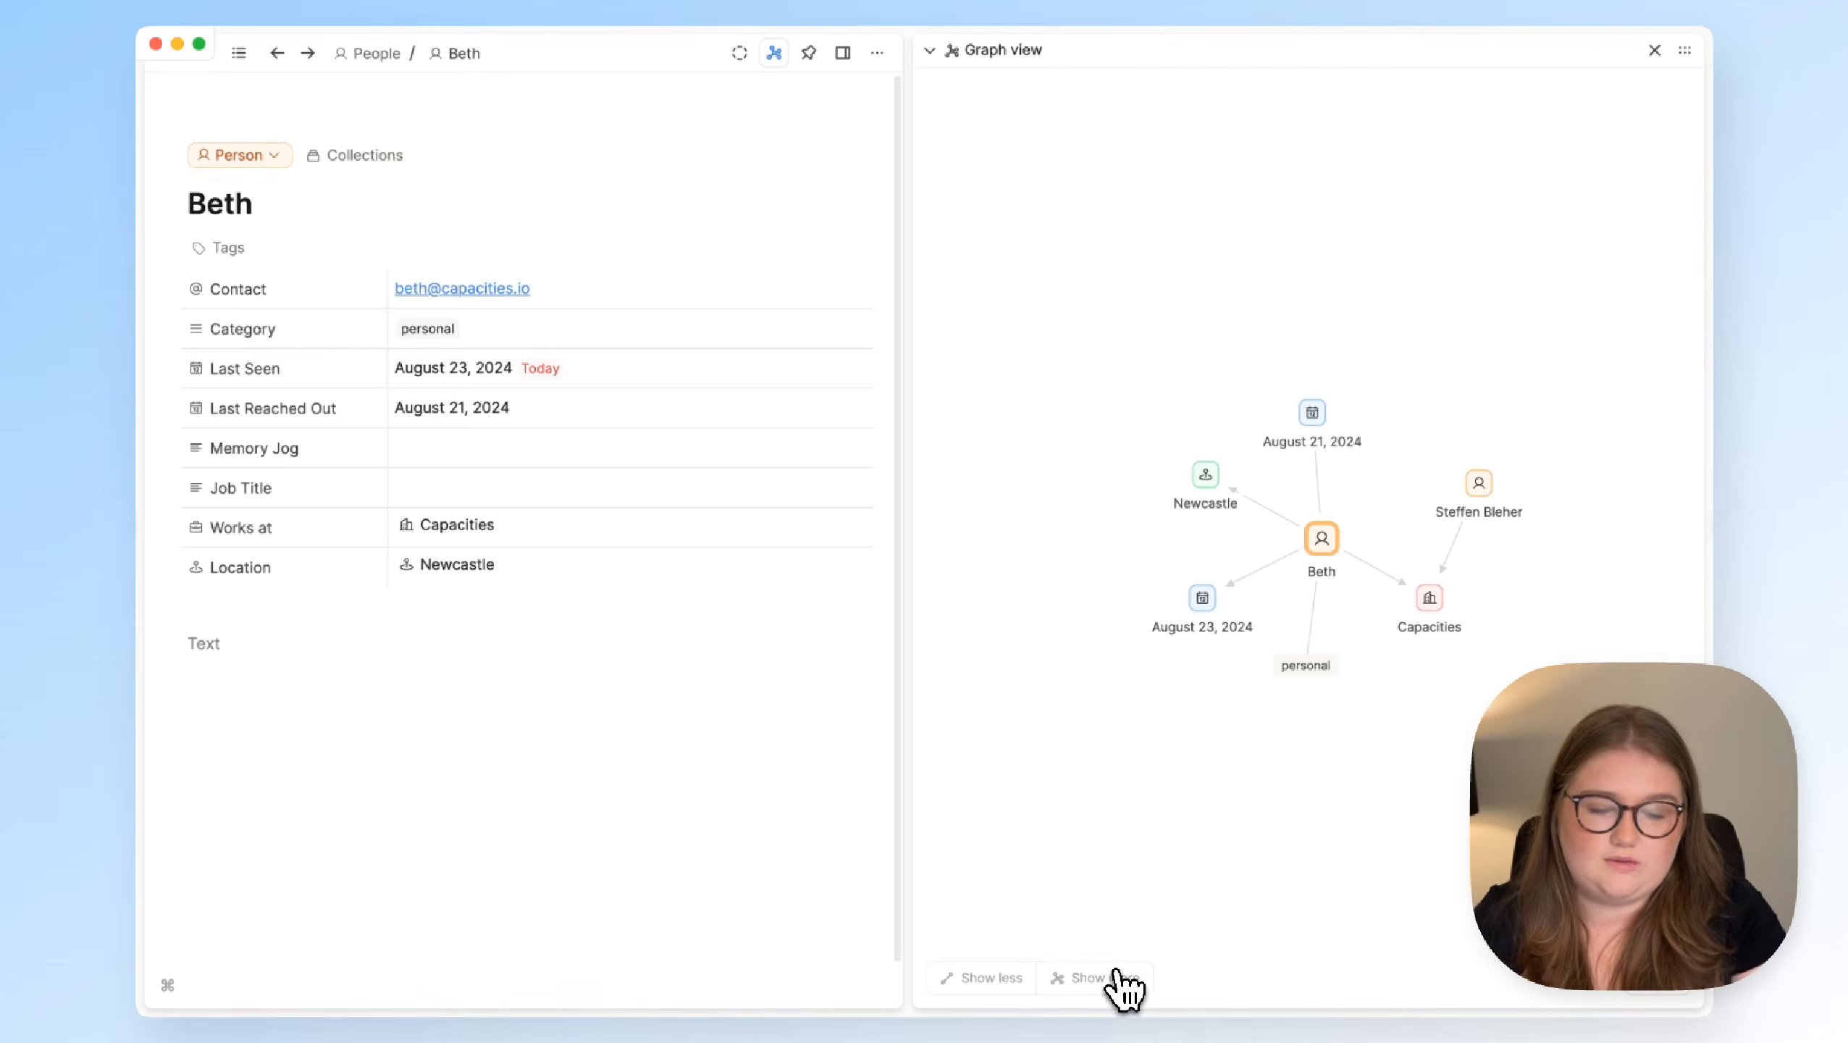
click(1424, 606)
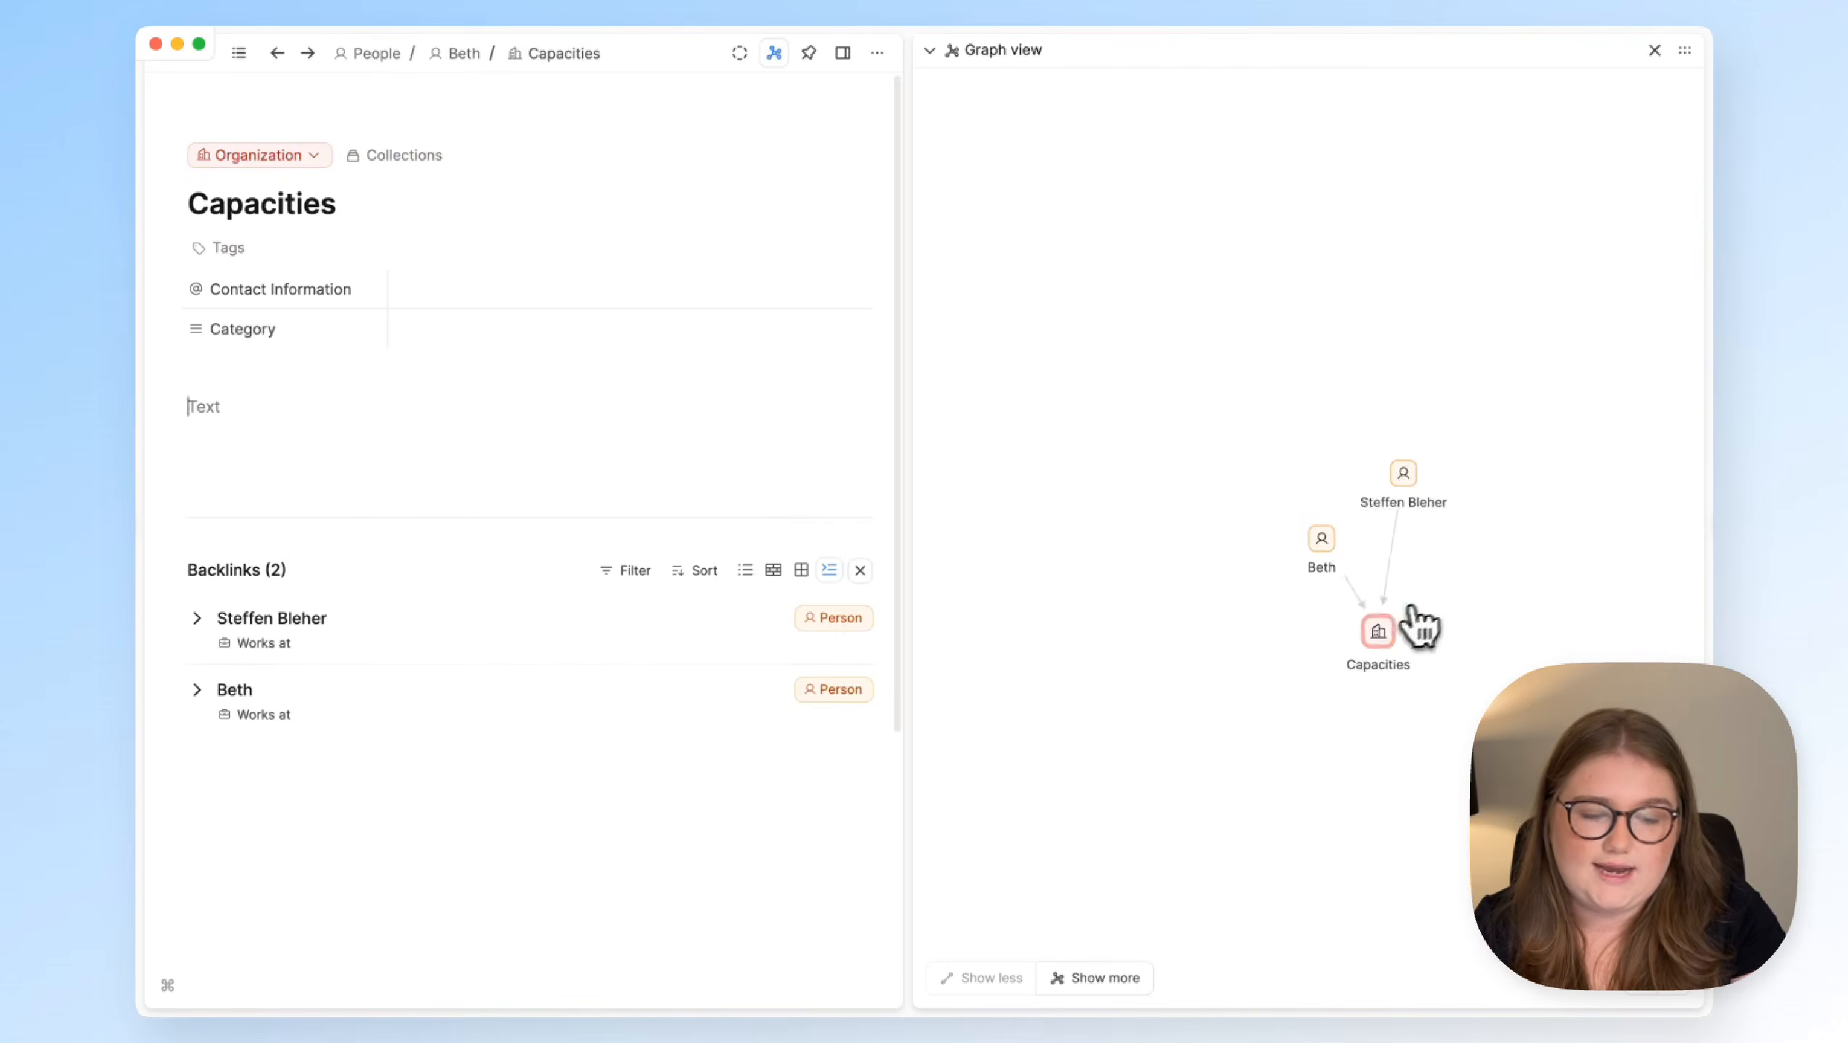
click(1095, 982)
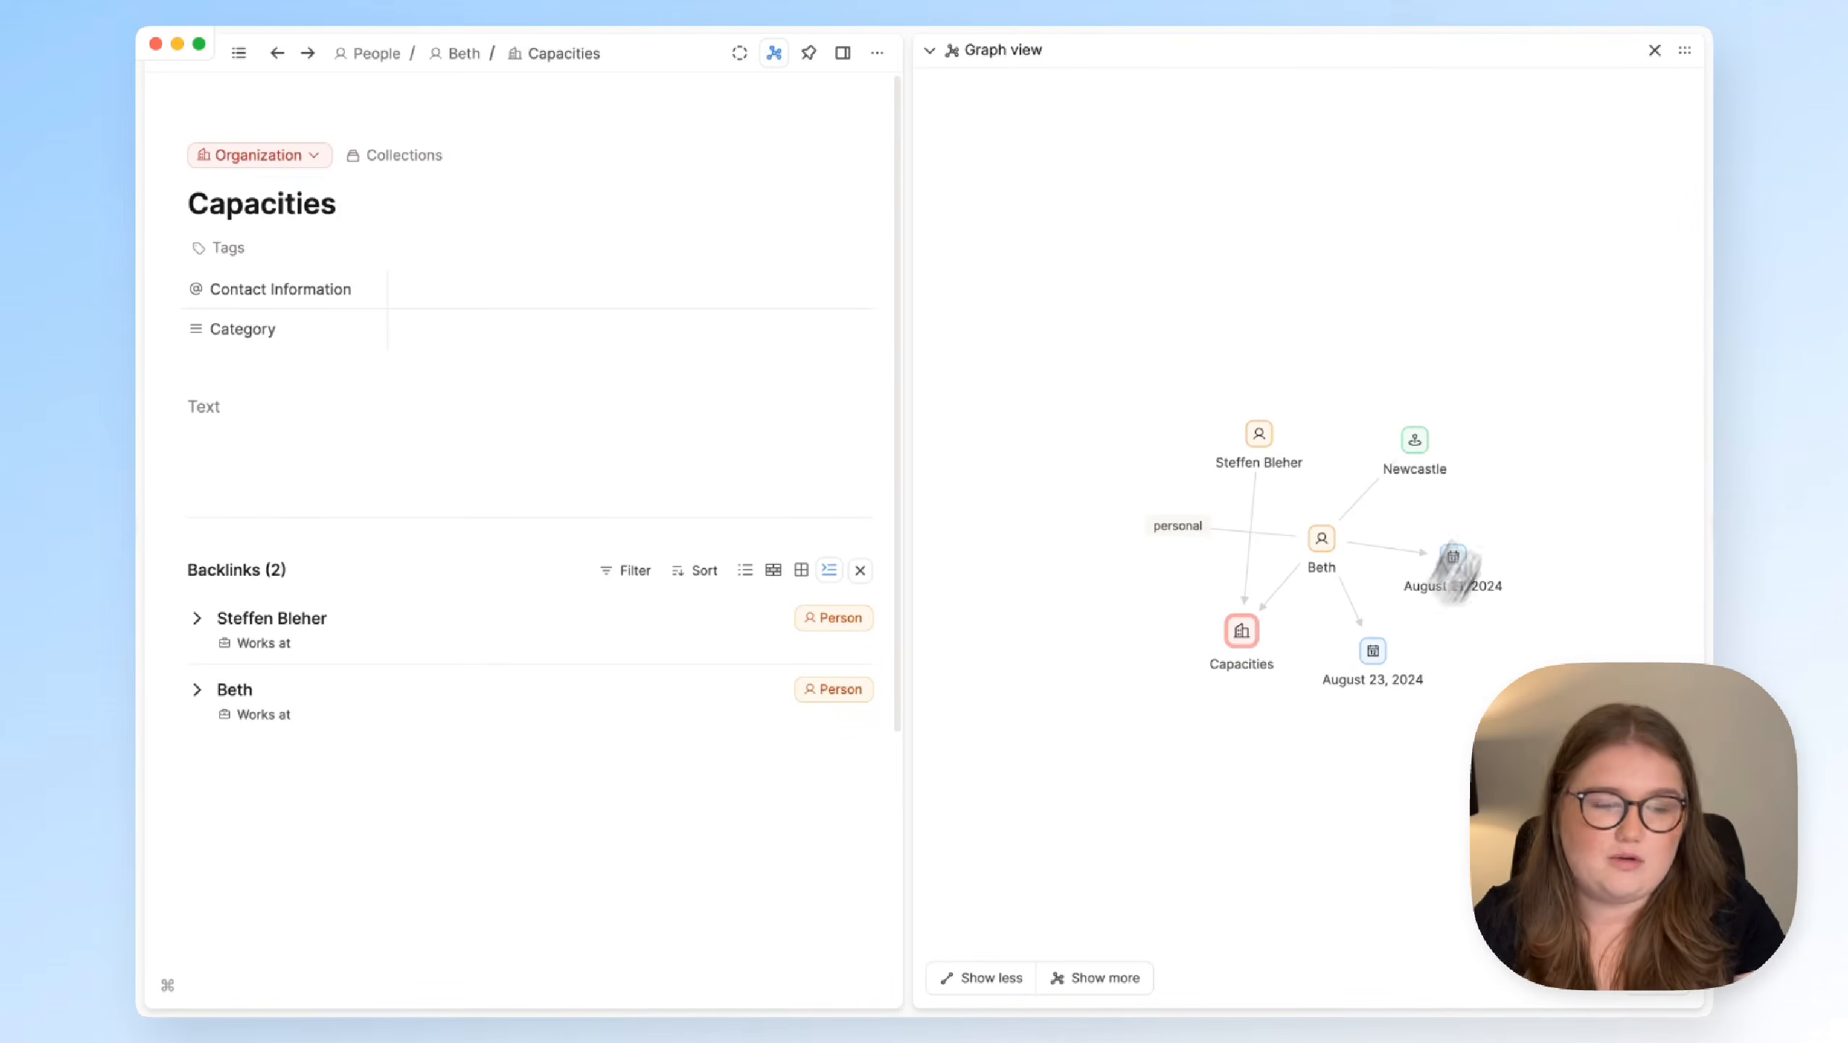
click(1654, 59)
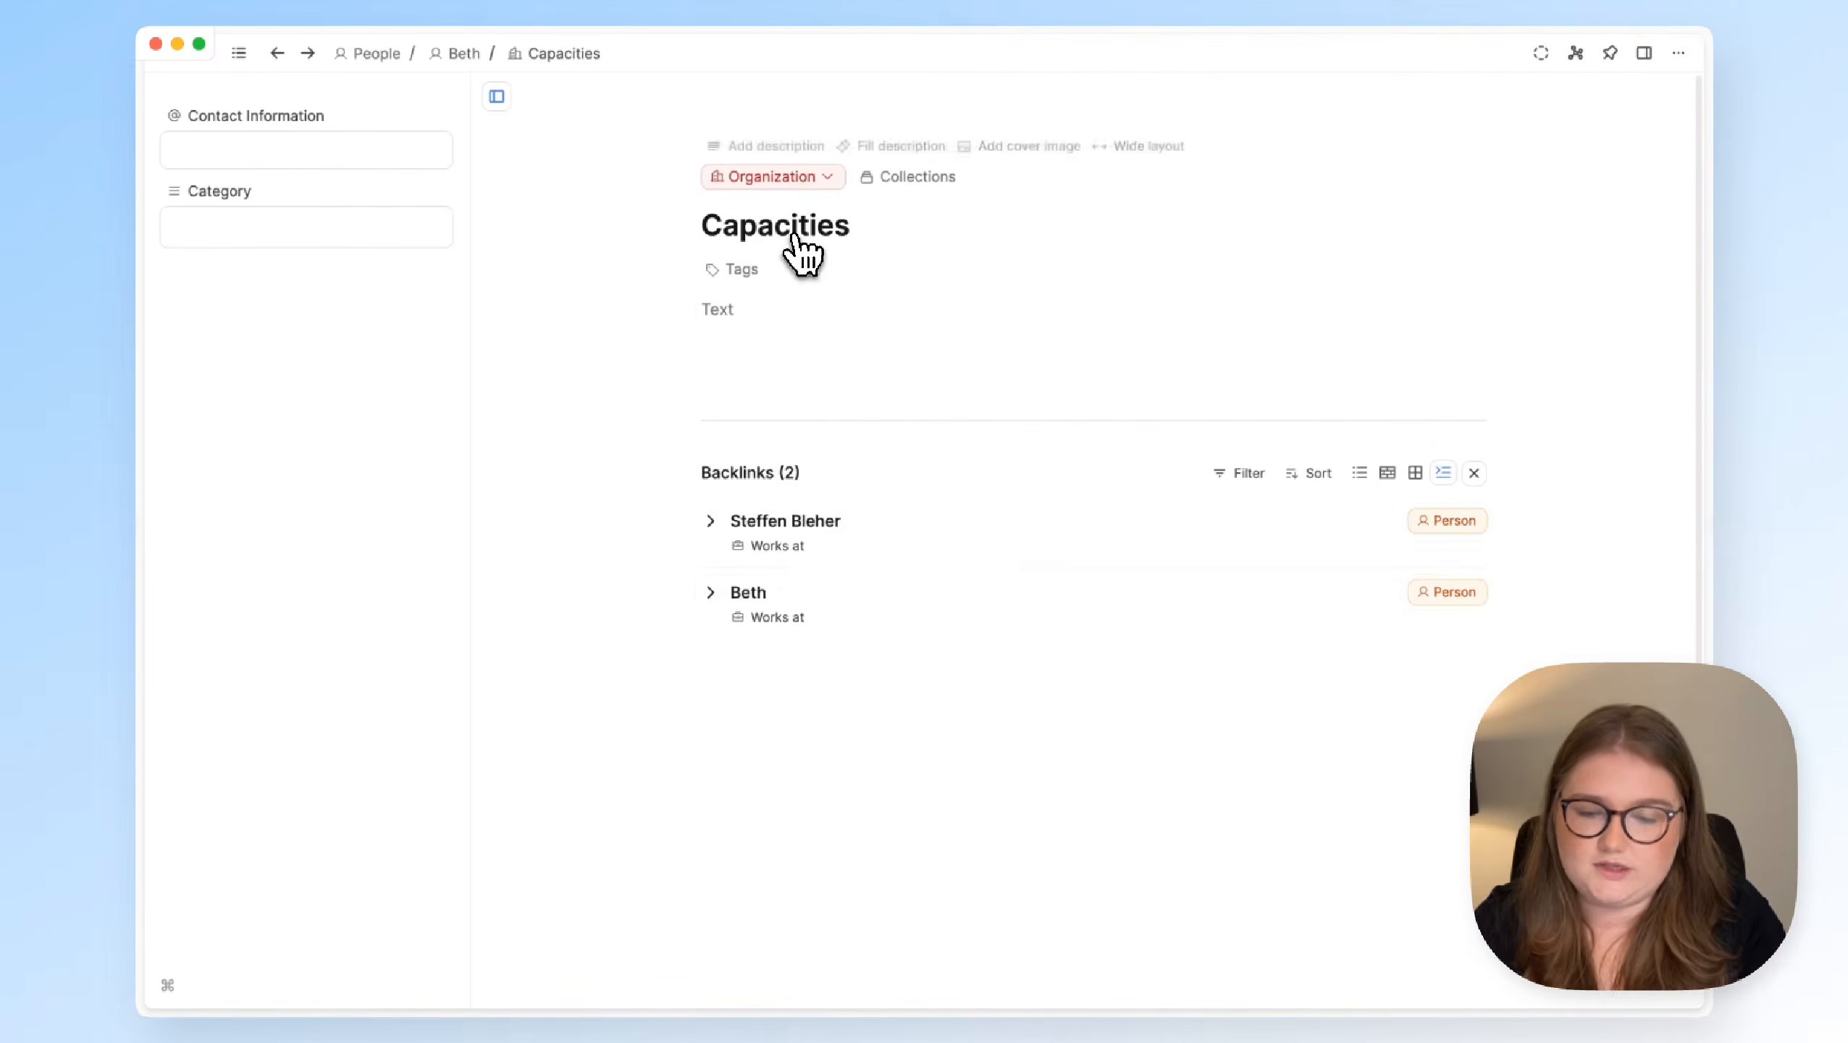
Search for "new" and open the Newcastle location to examine its backlinks
key(super+k)
text(new)
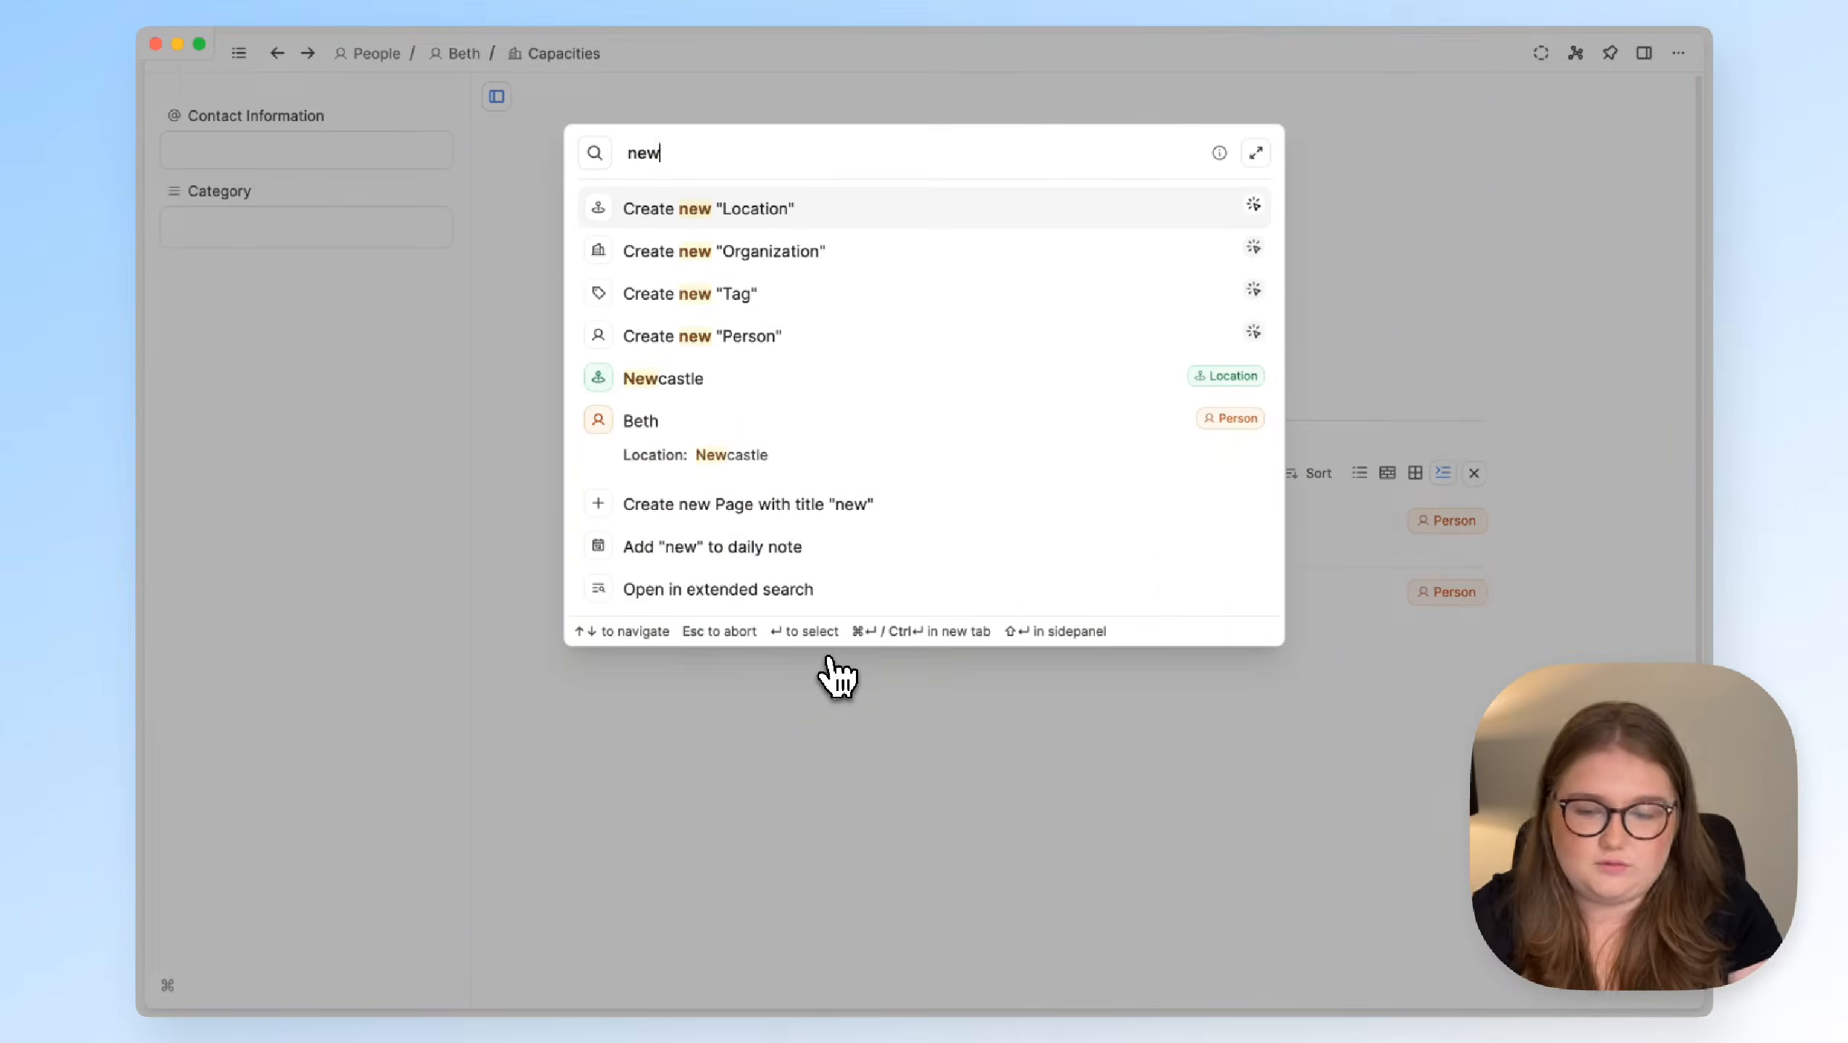
key(Down)
key(Down)
key(Down)
key(Return)
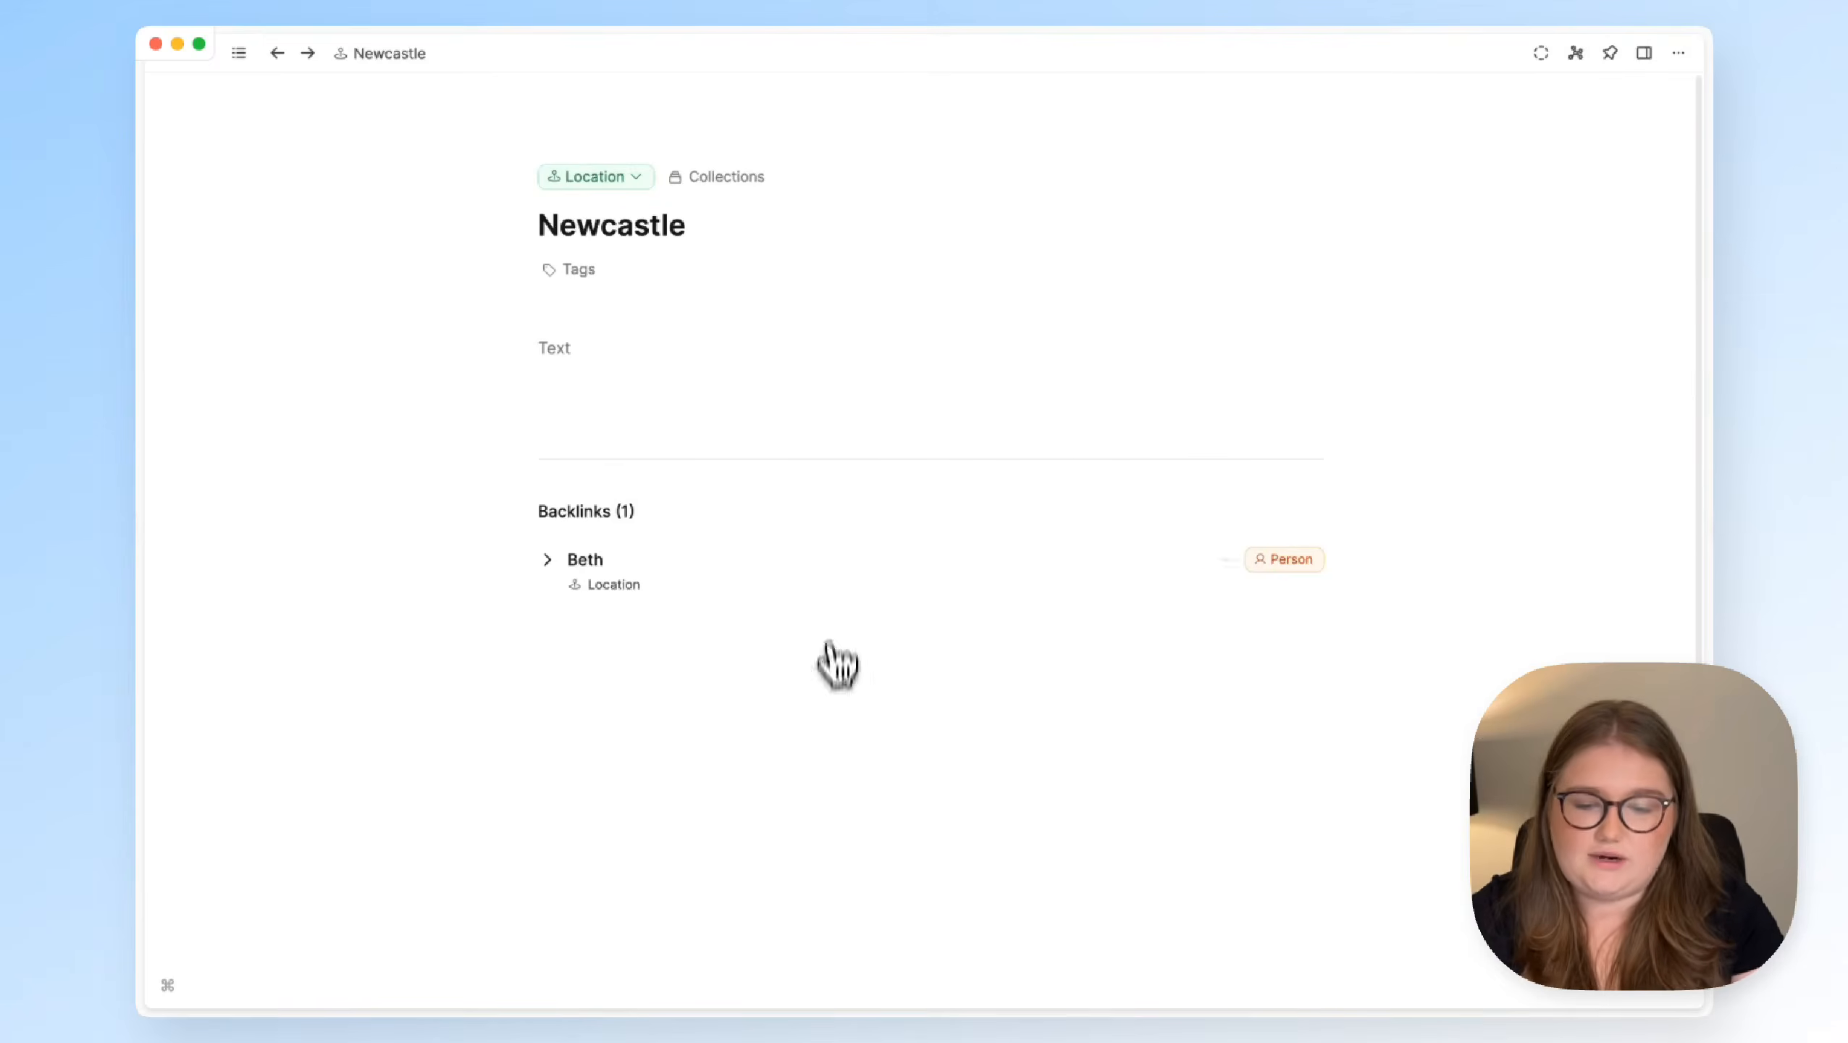
Add a Meeting object type to the space from the ready-made template
click(239, 53)
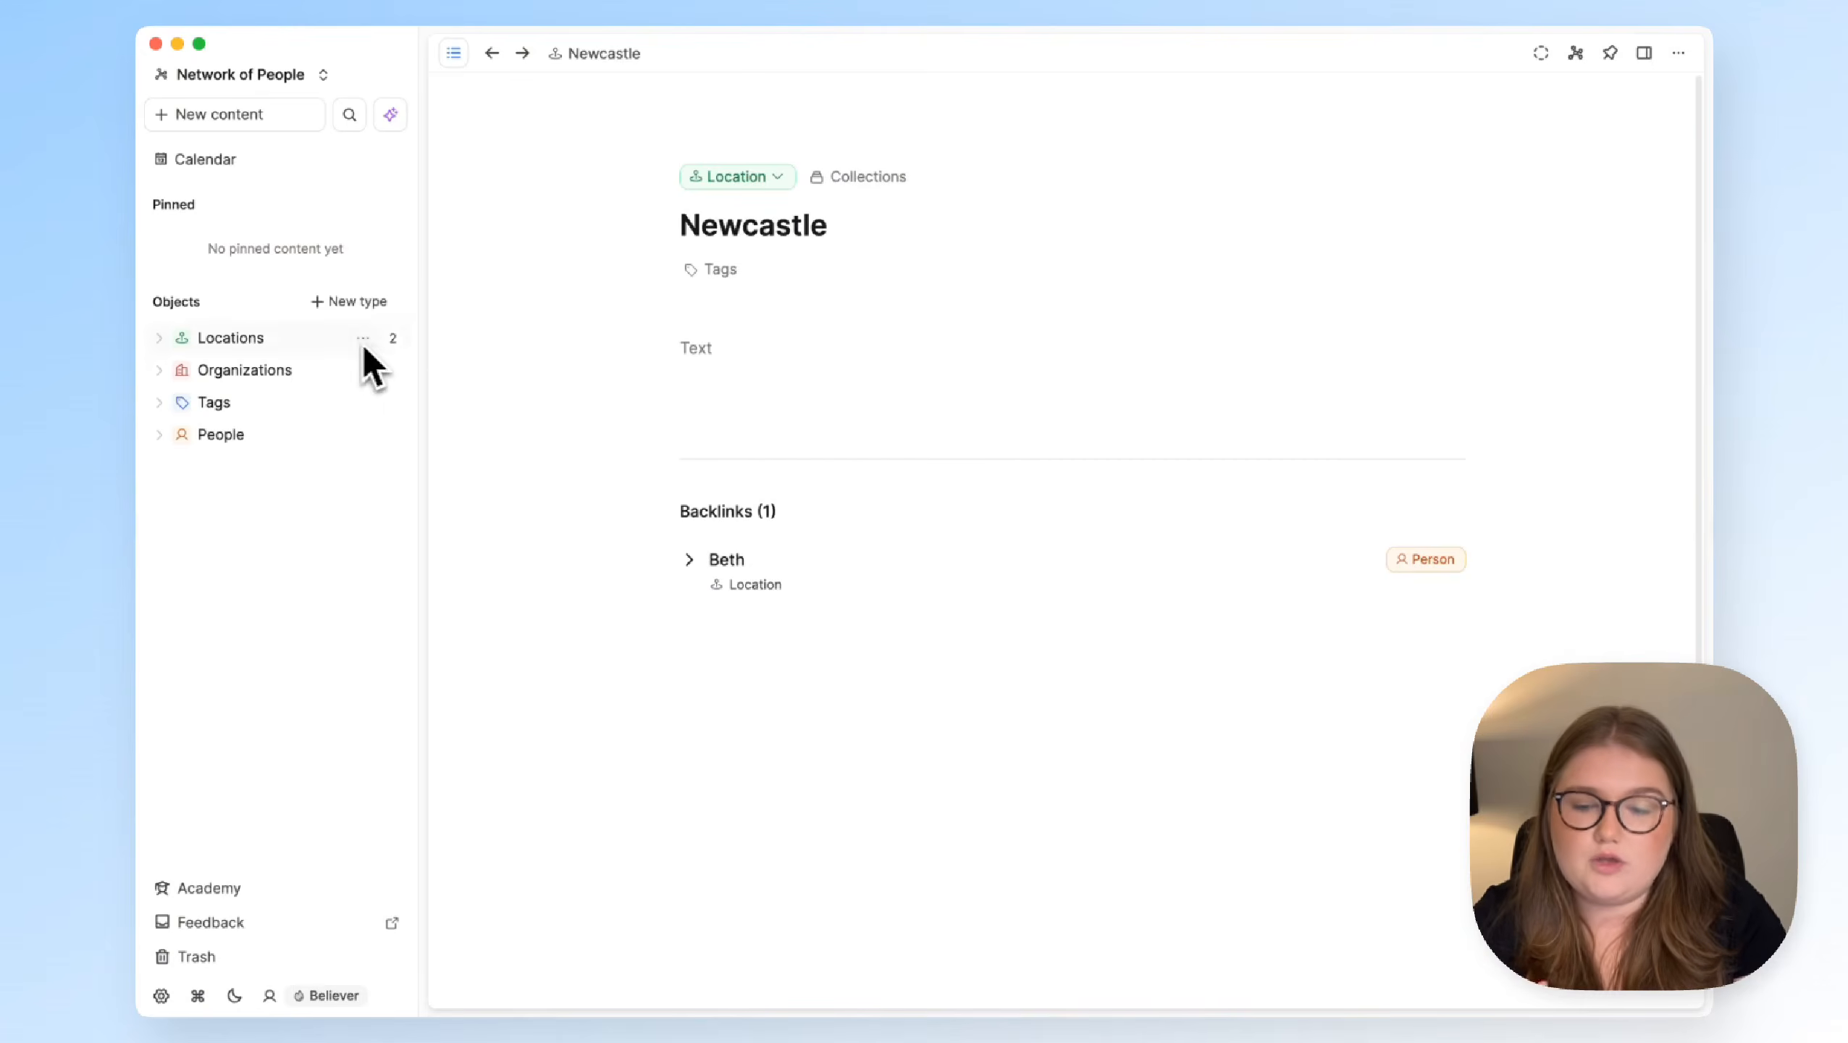
click(358, 302)
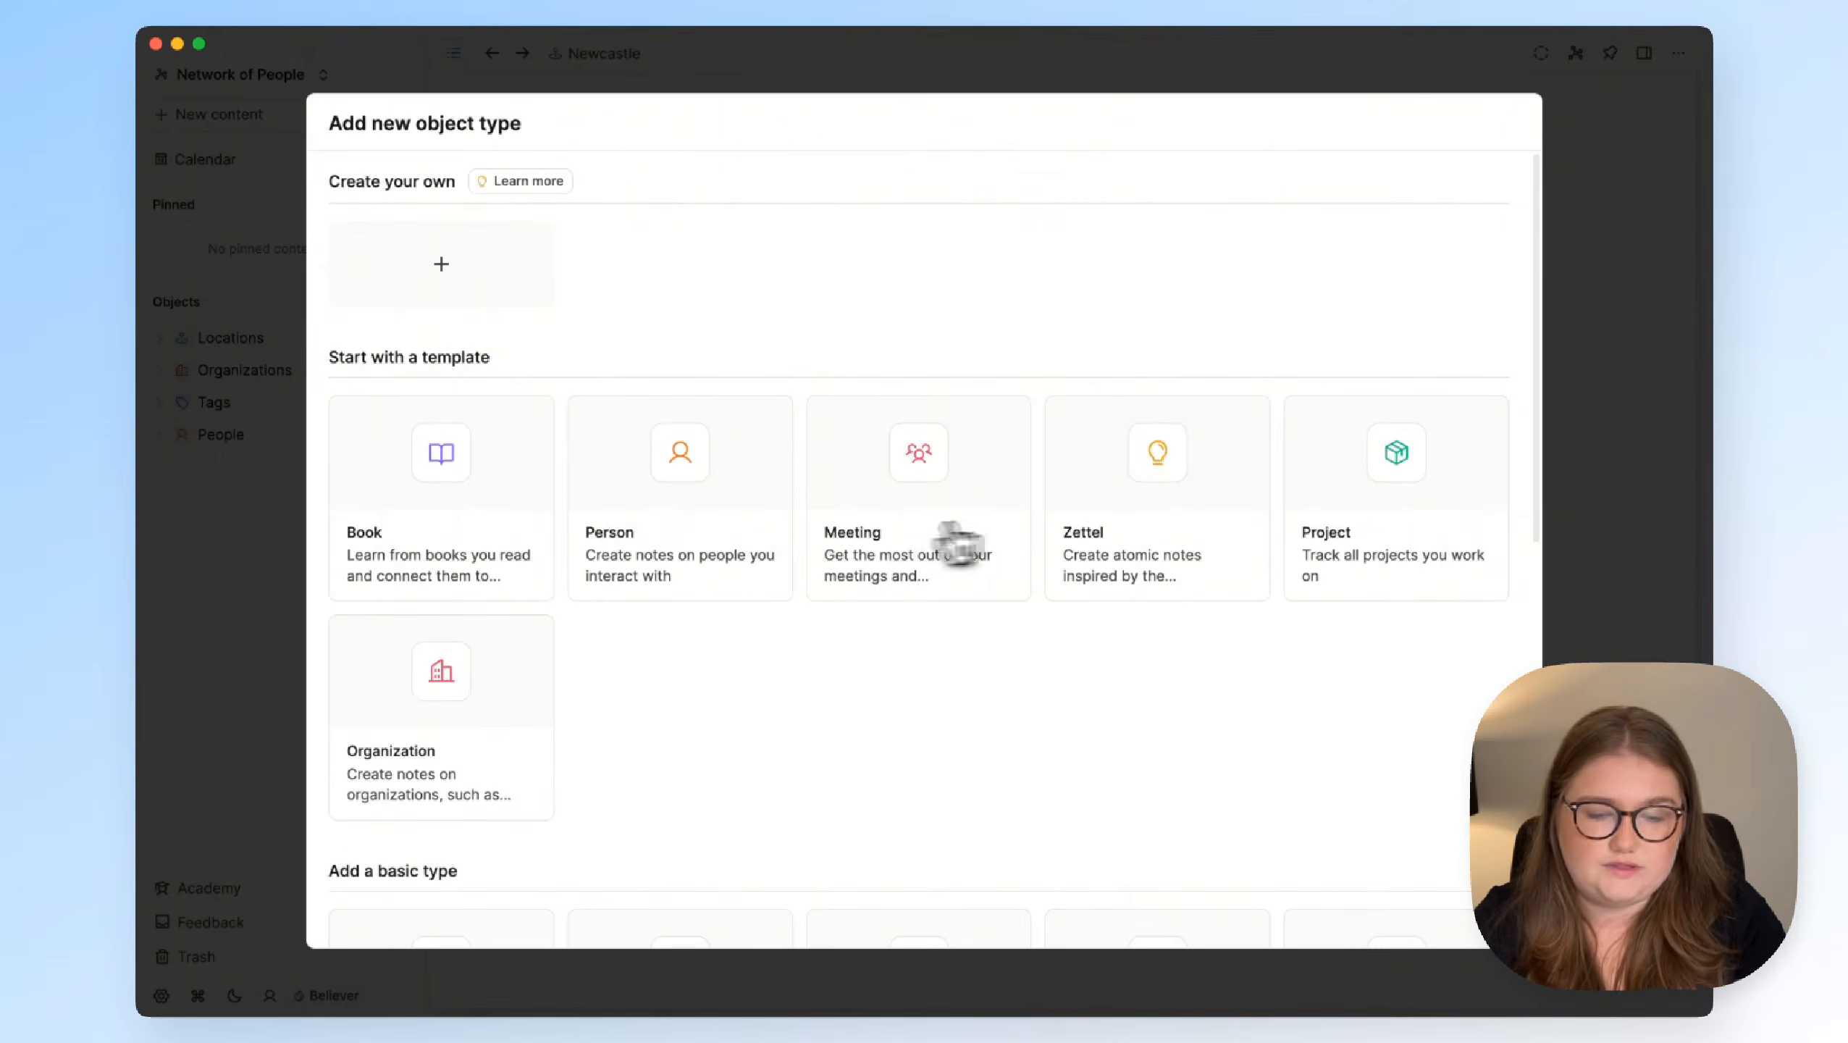
click(971, 559)
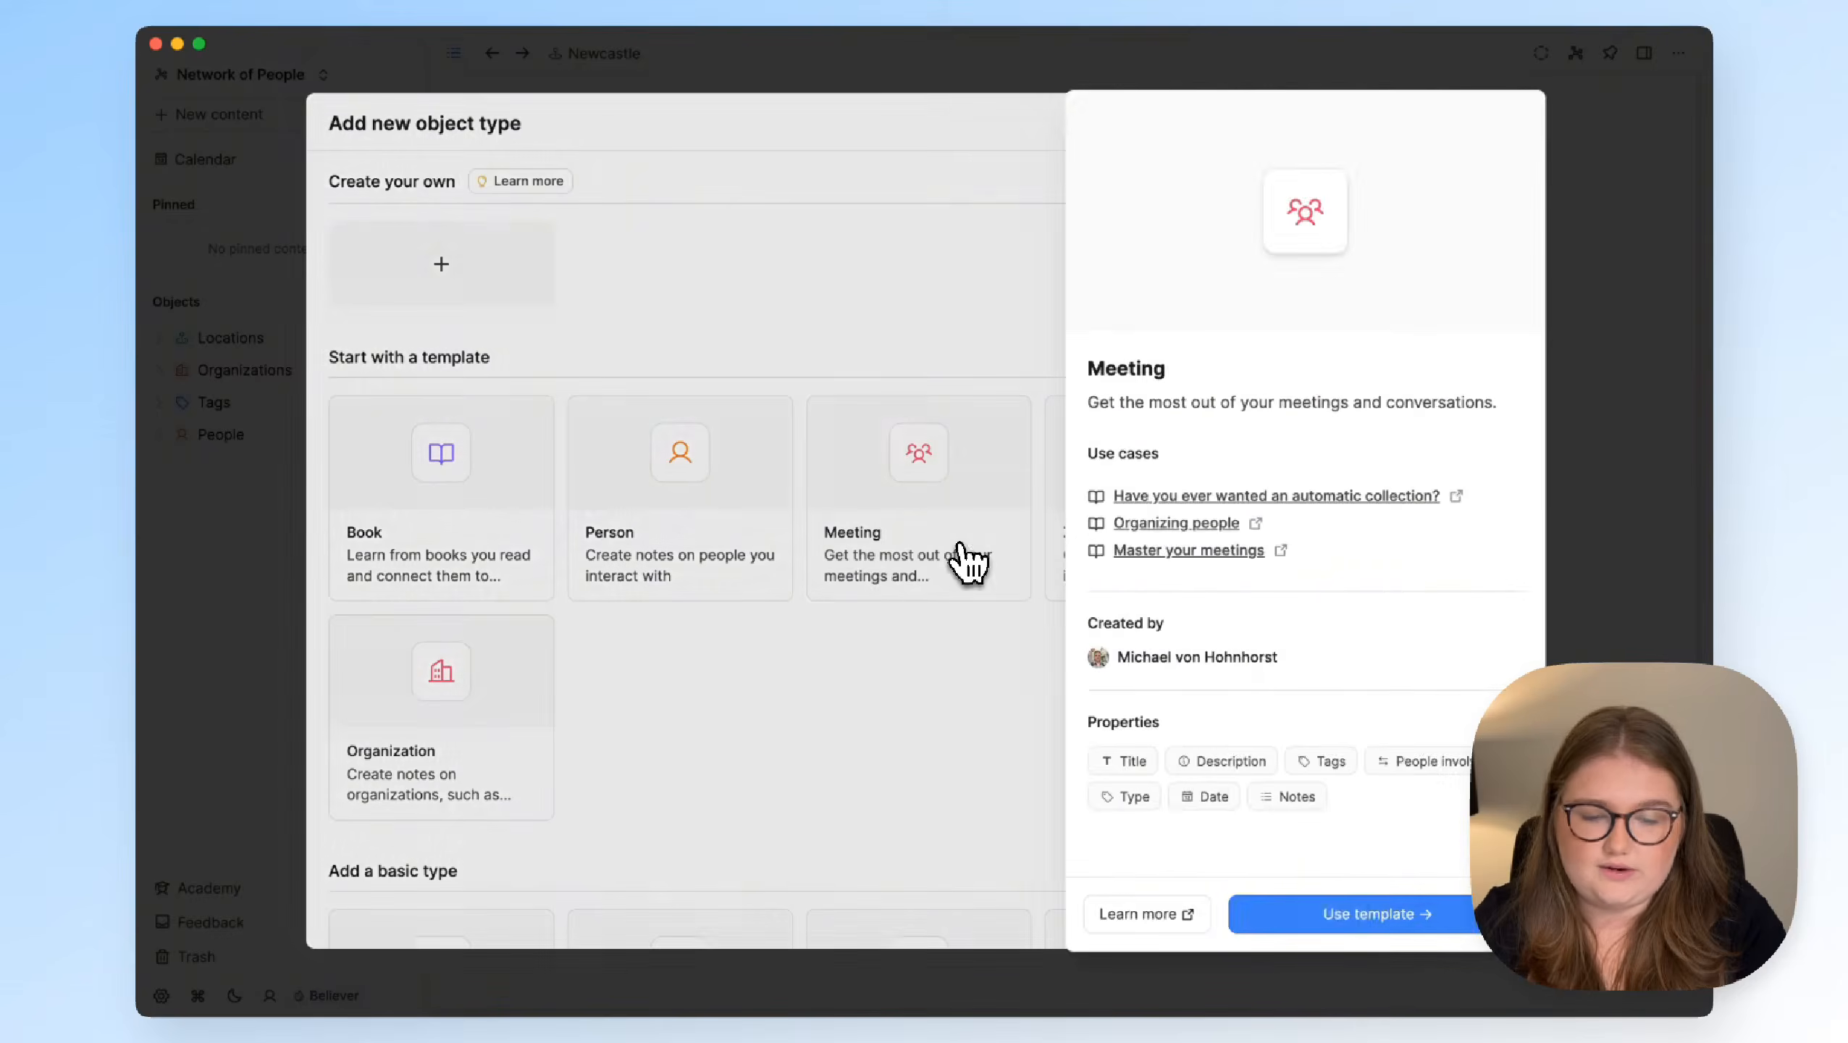
click(1335, 917)
Add a Project object type to the space from the ready-made template
click(357, 302)
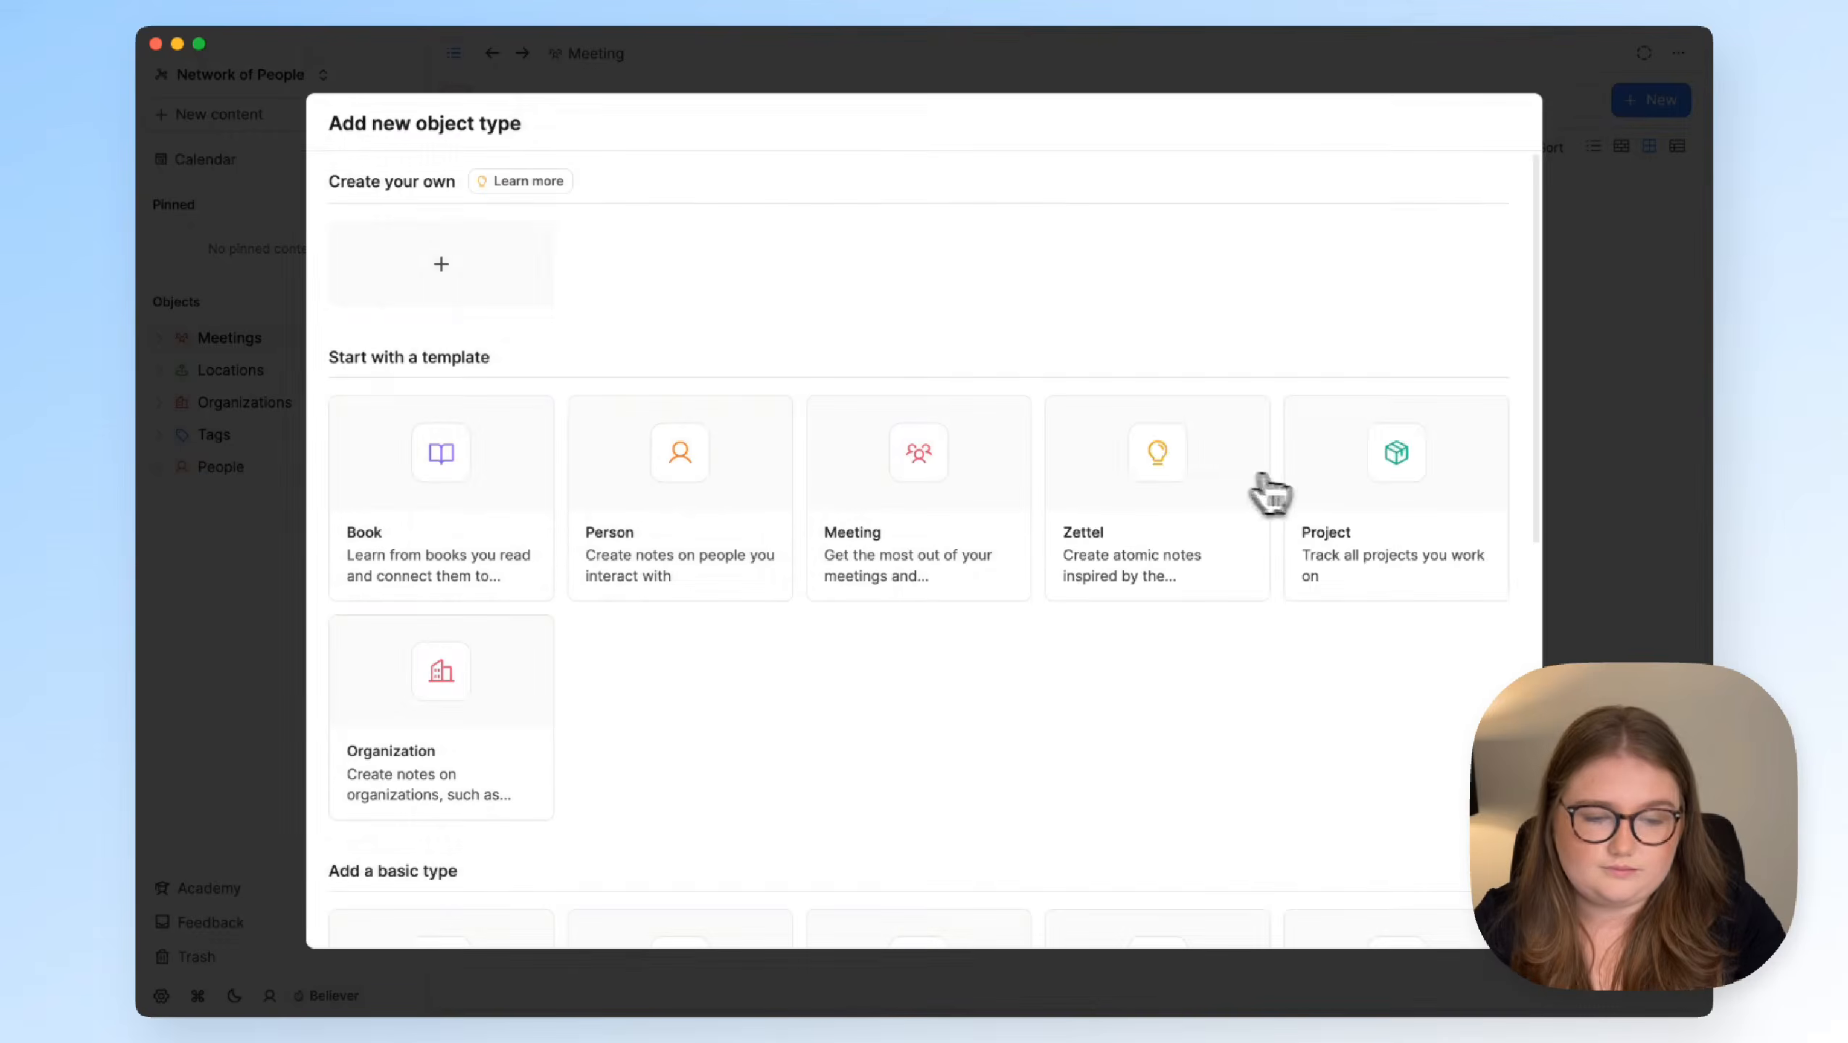
click(1319, 487)
click(1442, 901)
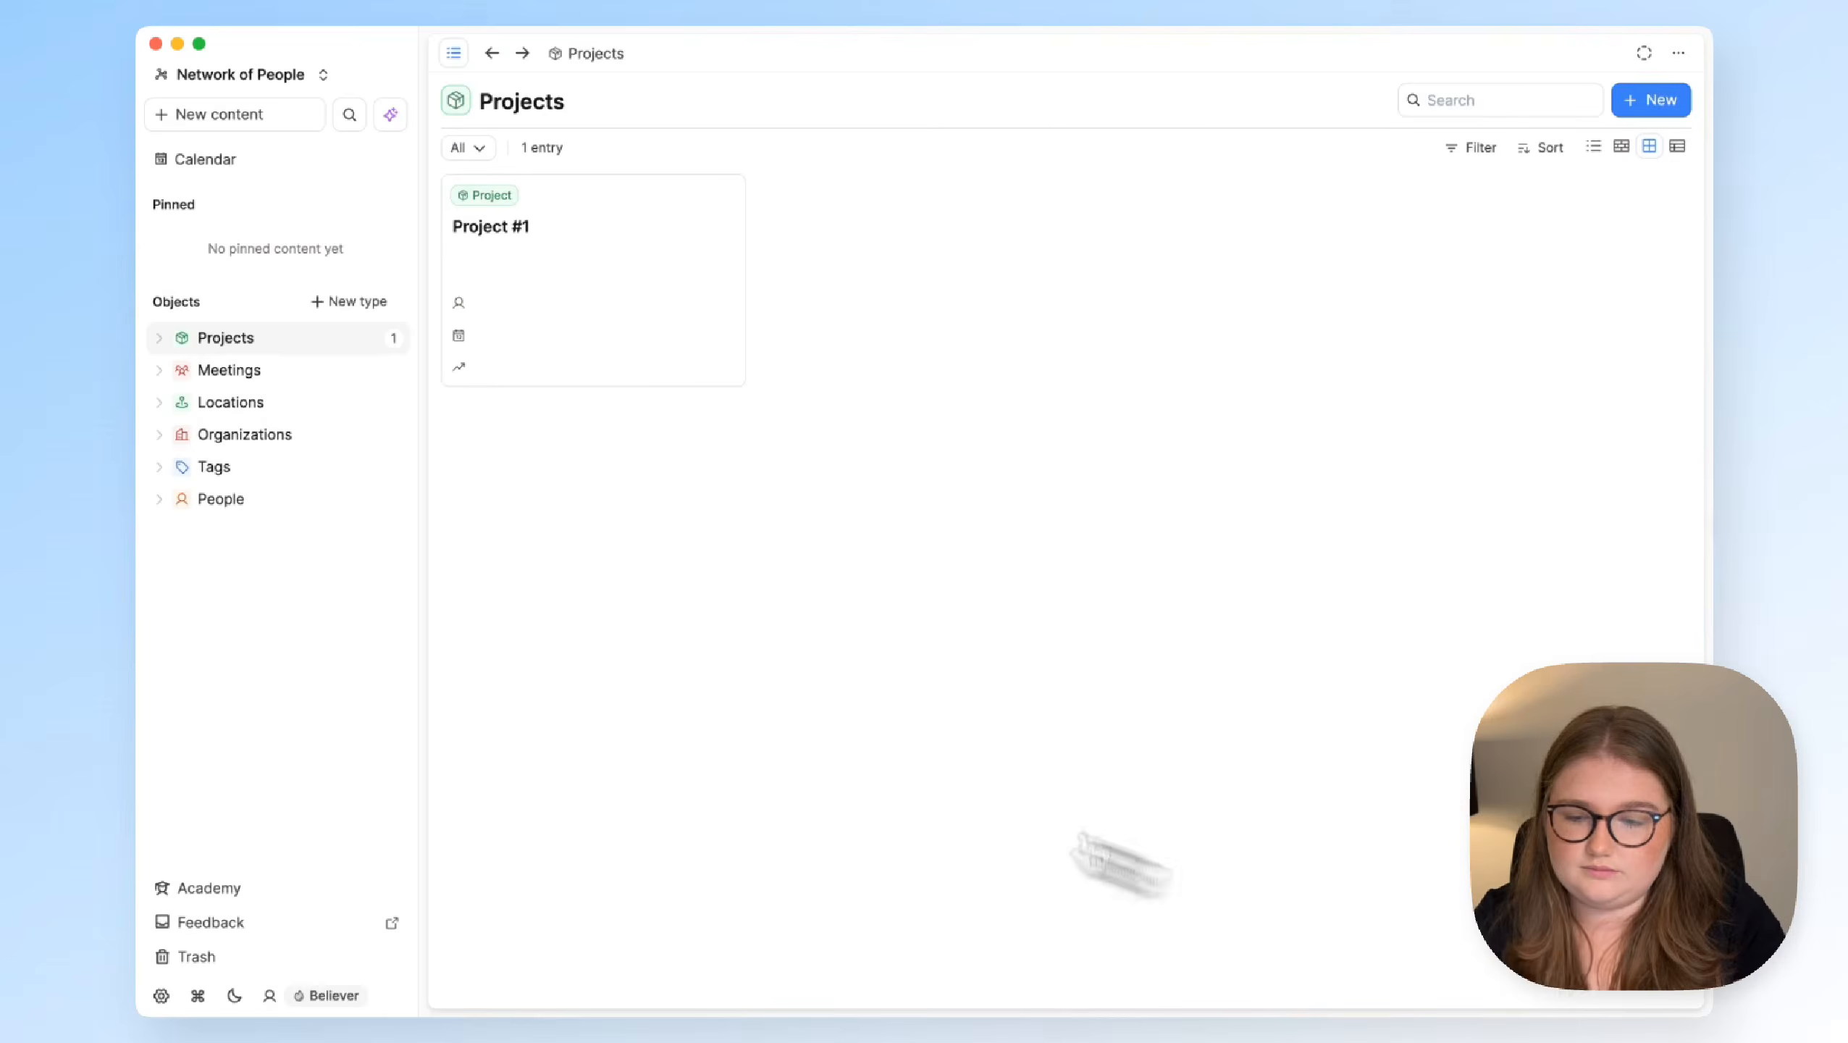
Add a multi-select property to the Meeting object type in its object settings
click(343, 370)
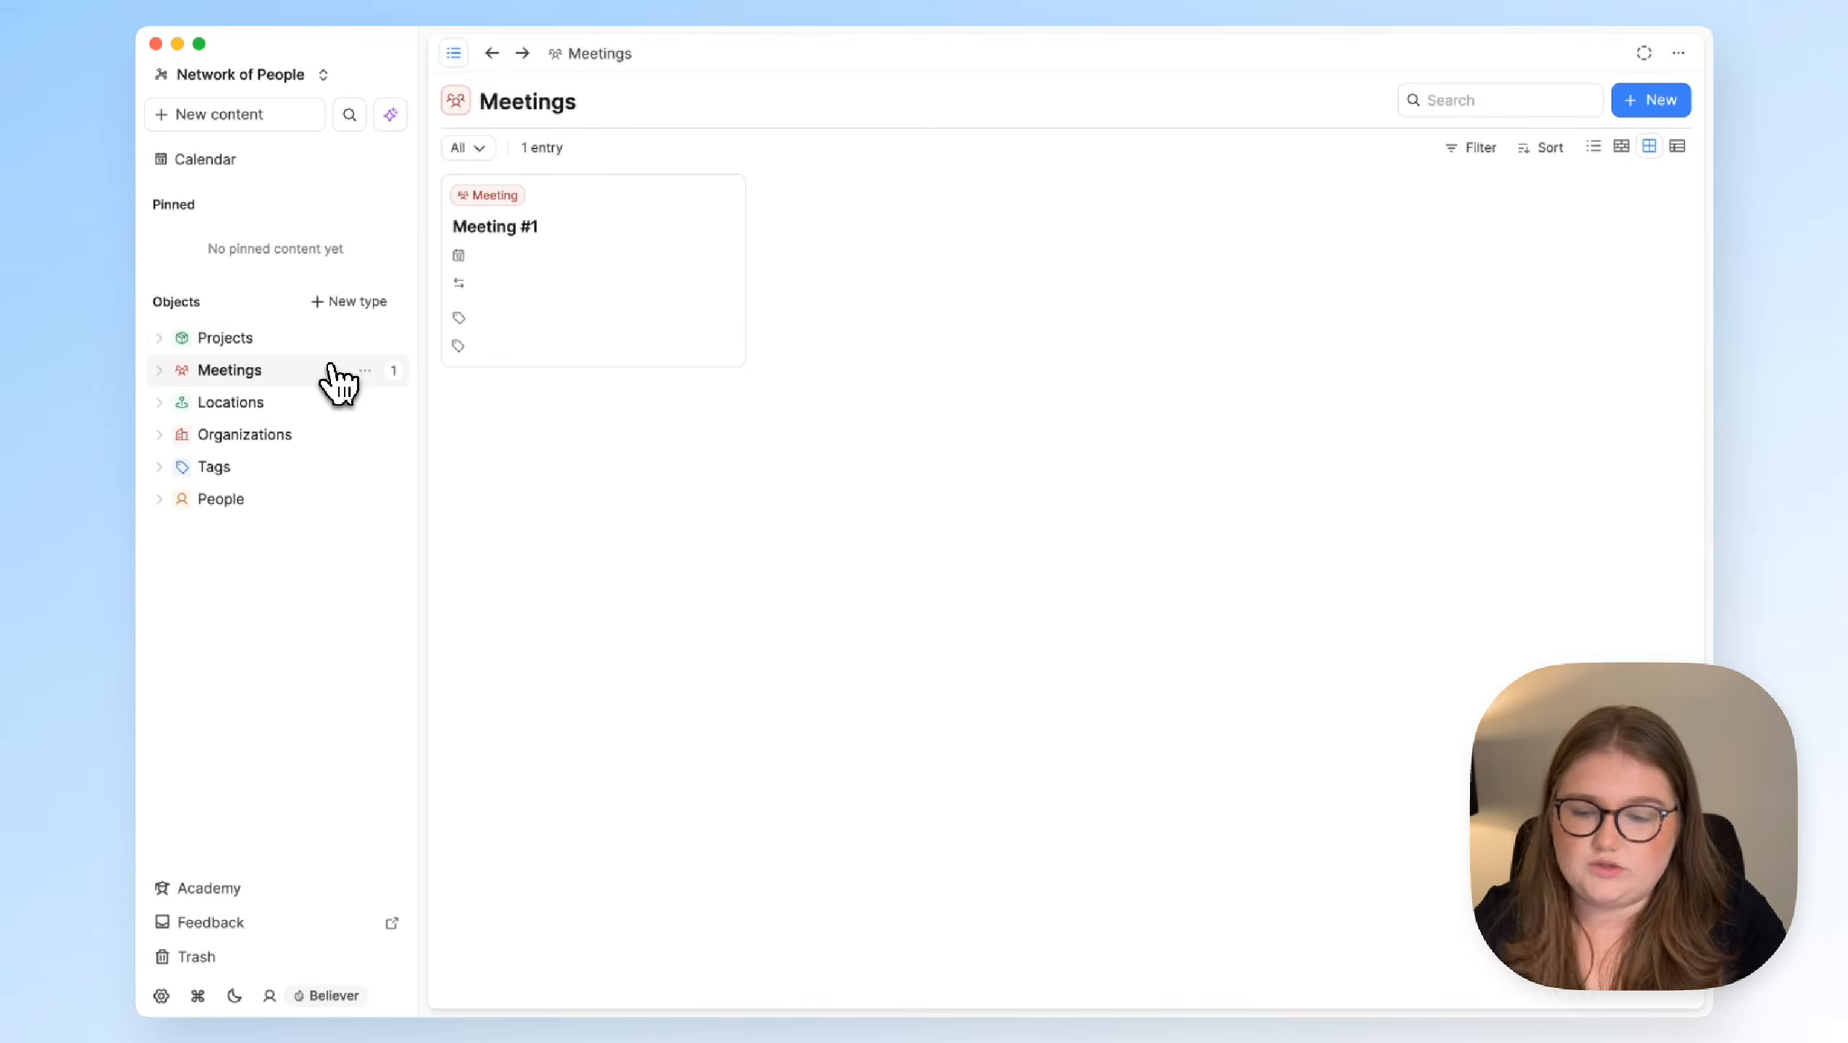
click(364, 370)
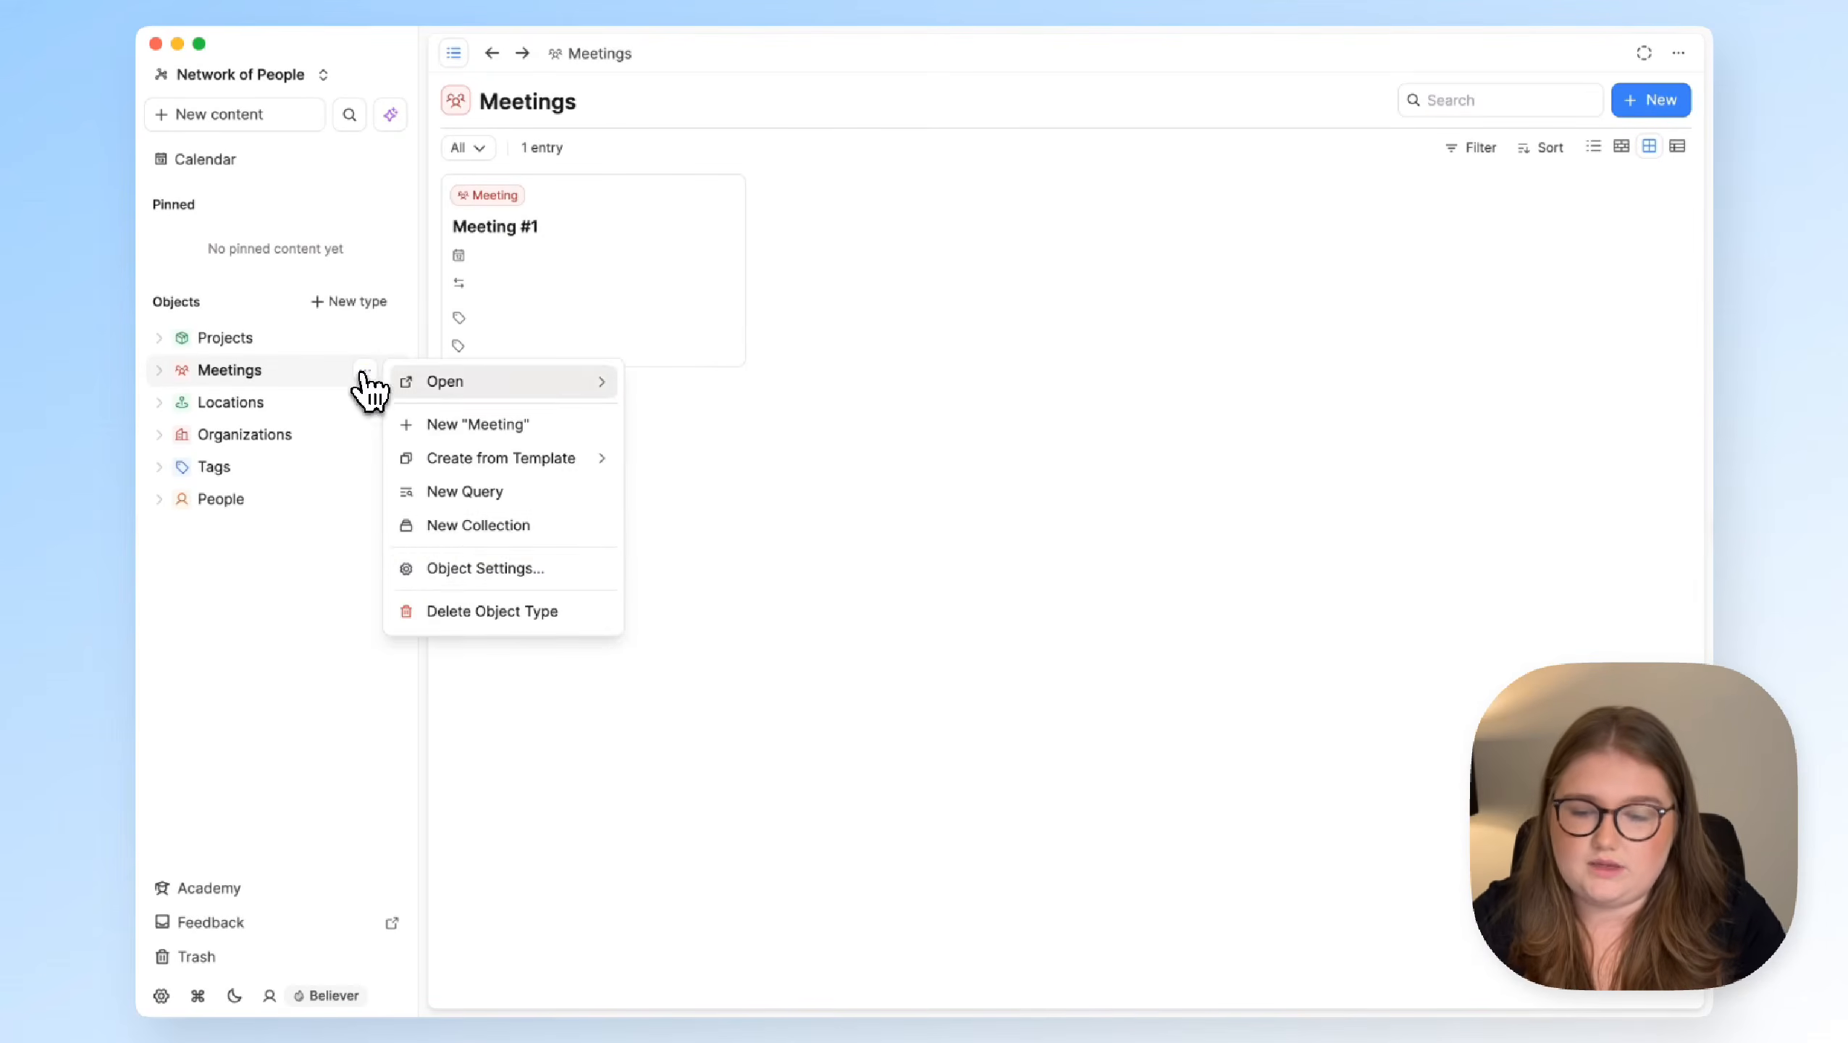
click(456, 569)
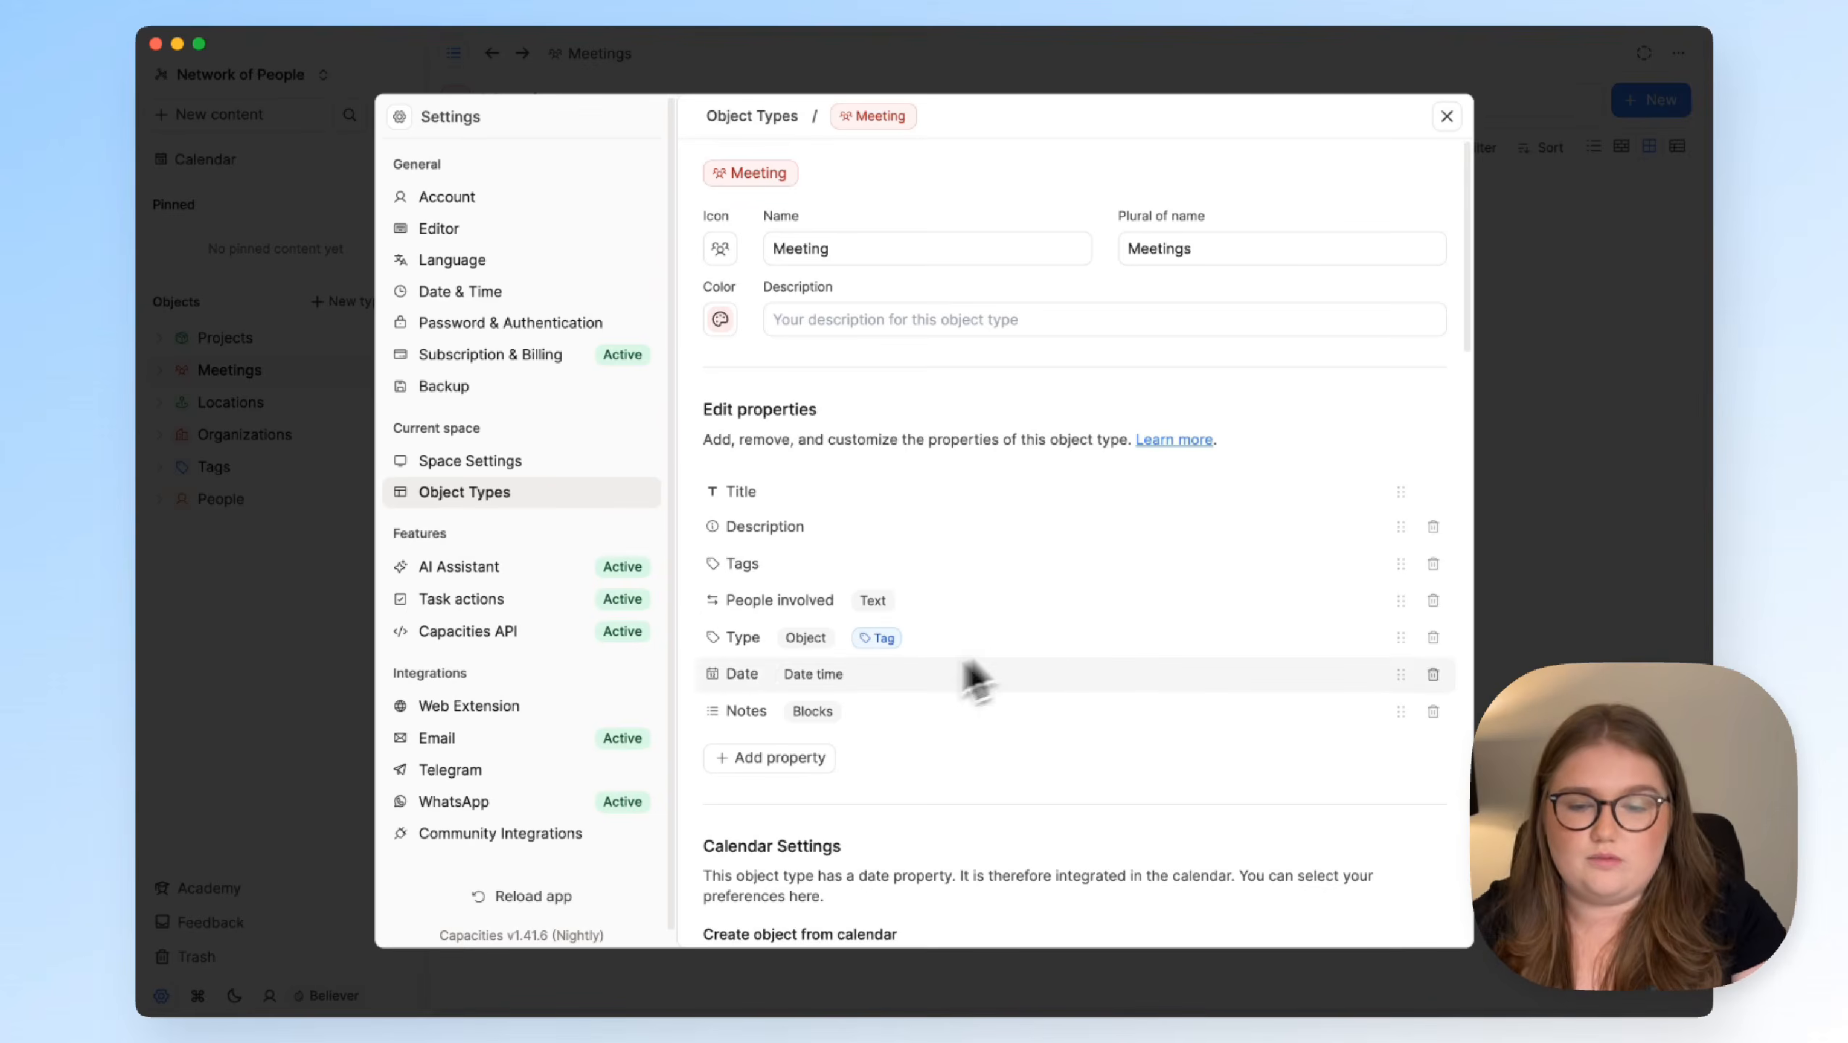
click(803, 758)
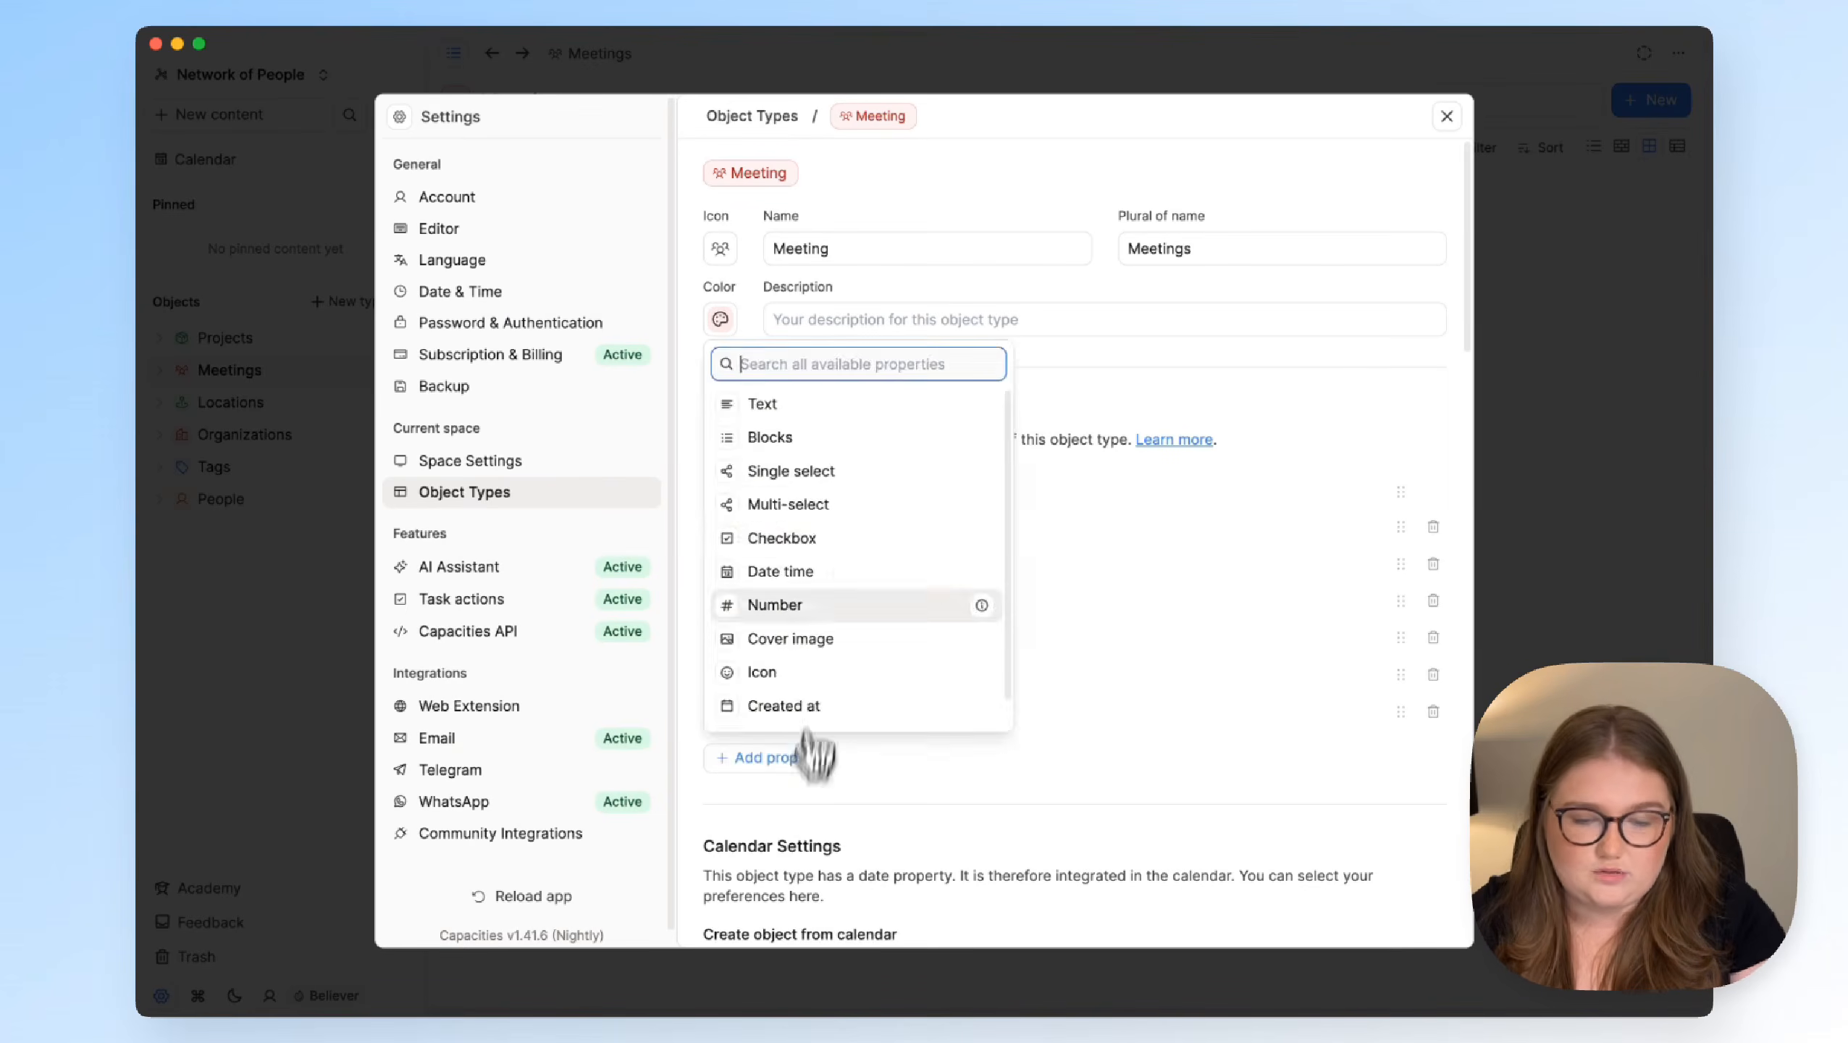
click(824, 511)
Try changing the Meeting multi-select property's link type from Tag to Person, discard the change, and leave the settings
scroll(919, 529, down, 4)
click(896, 686)
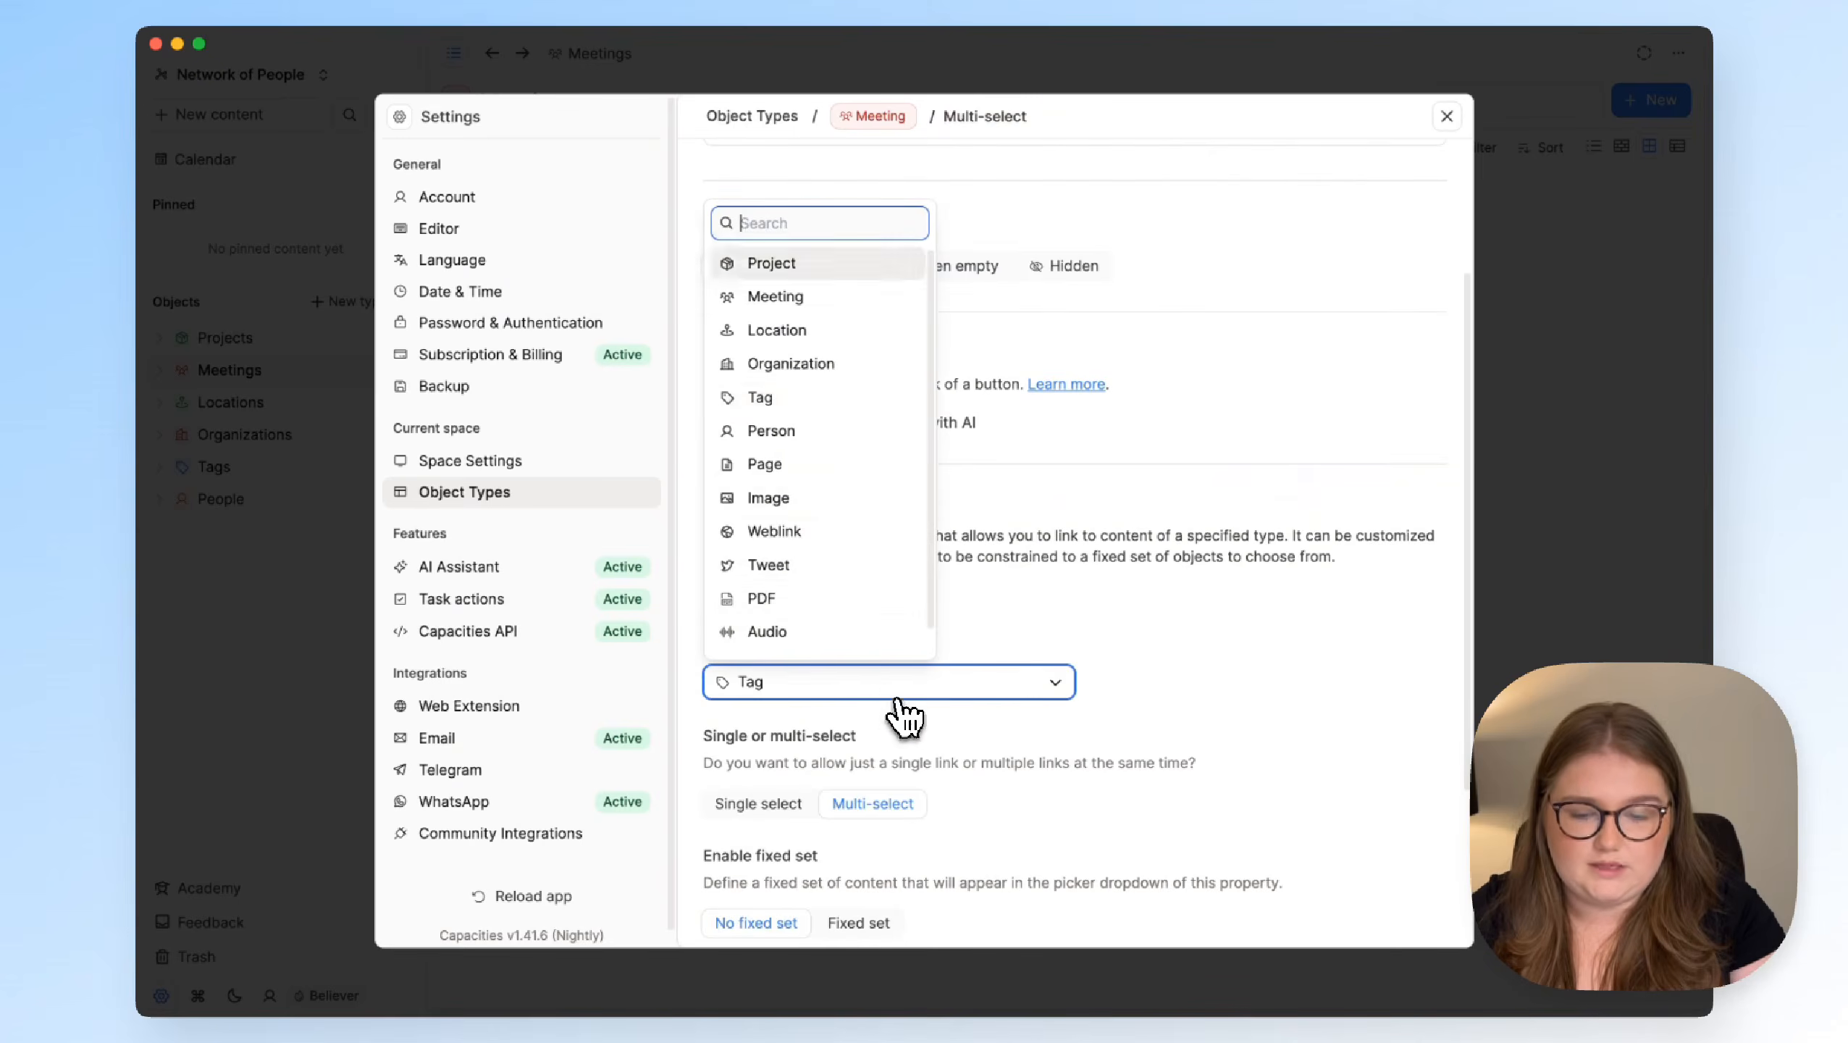
click(879, 429)
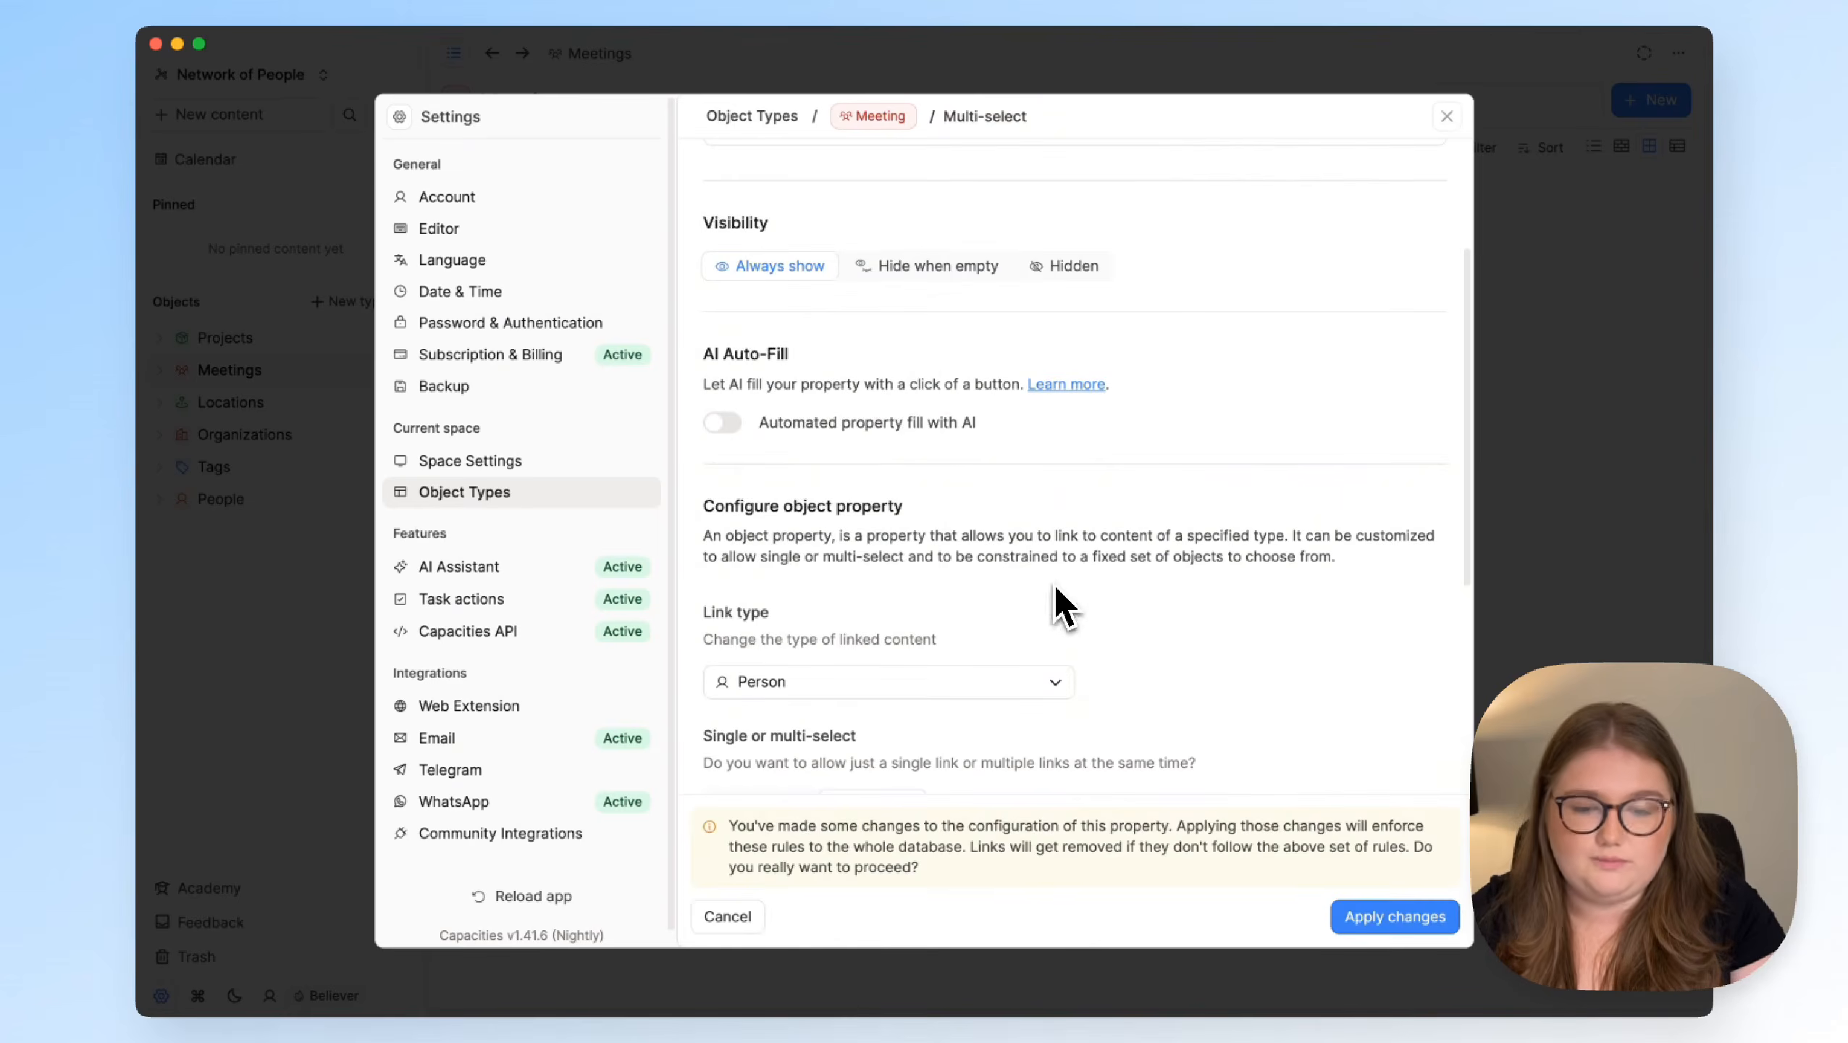
click(882, 118)
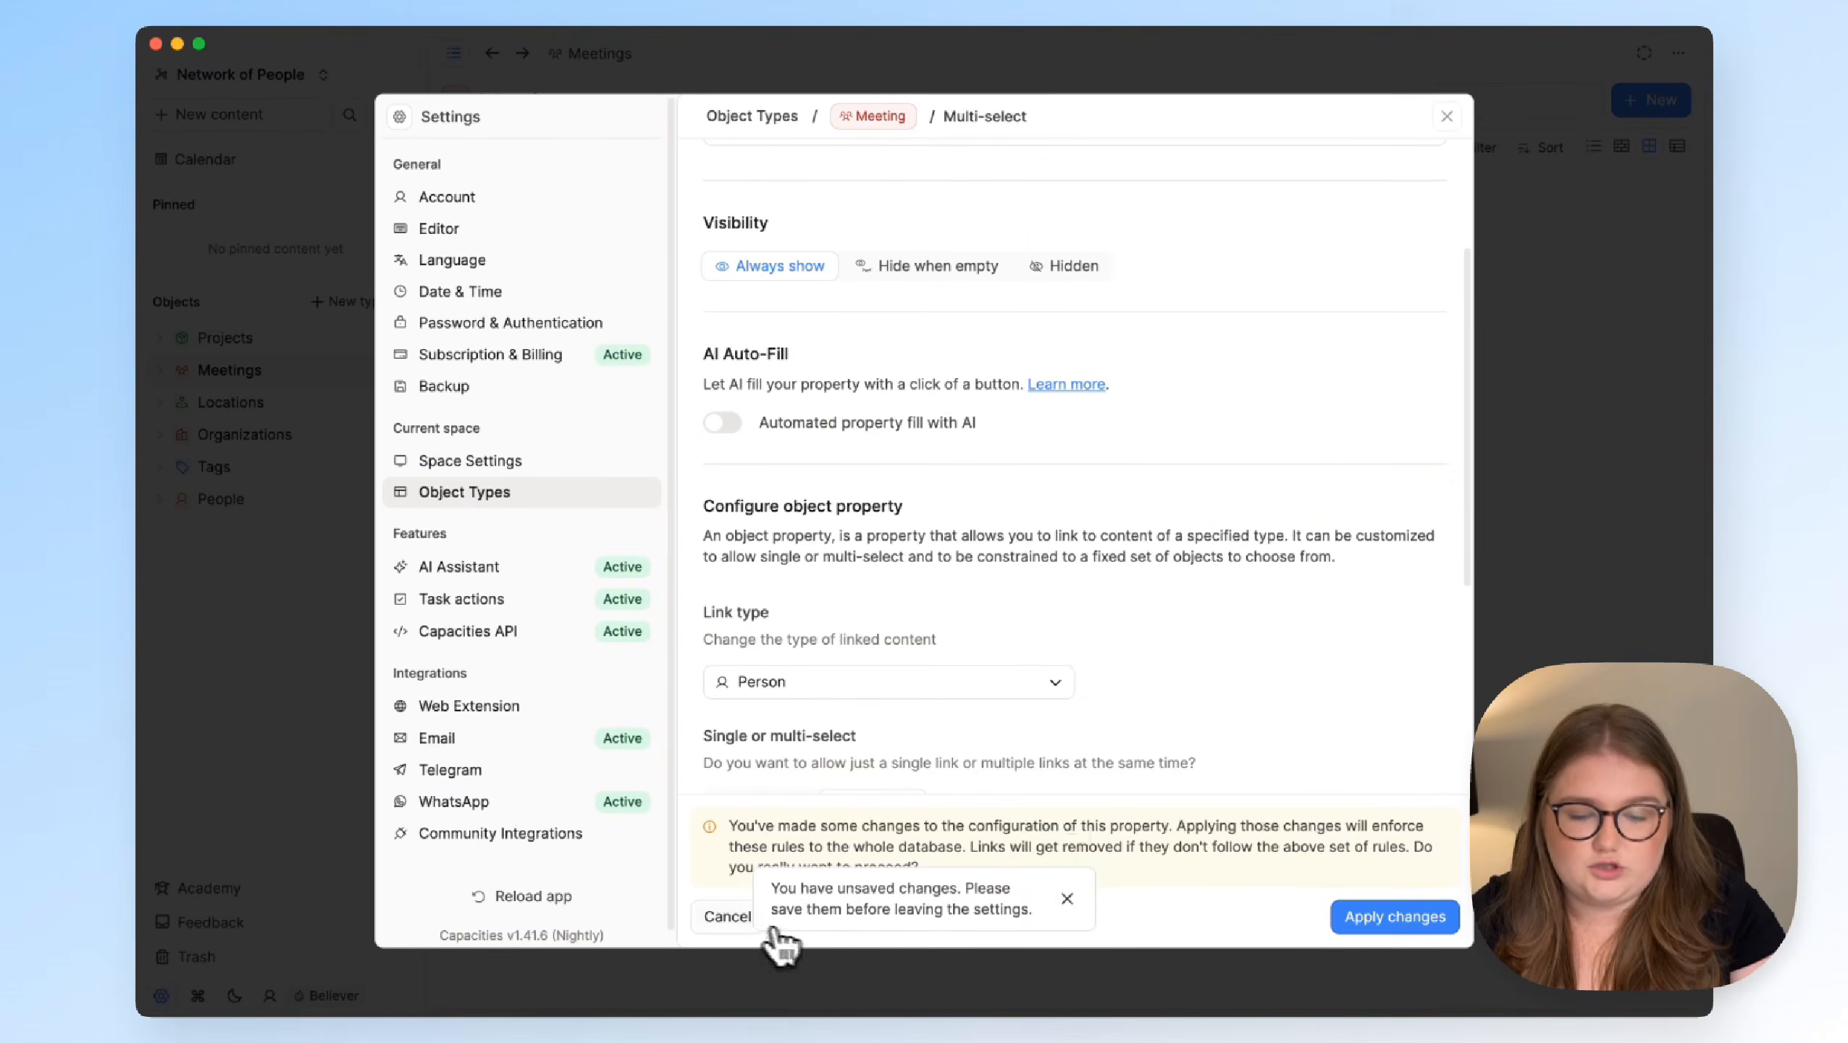
click(737, 919)
scroll(927, 679, up, 3)
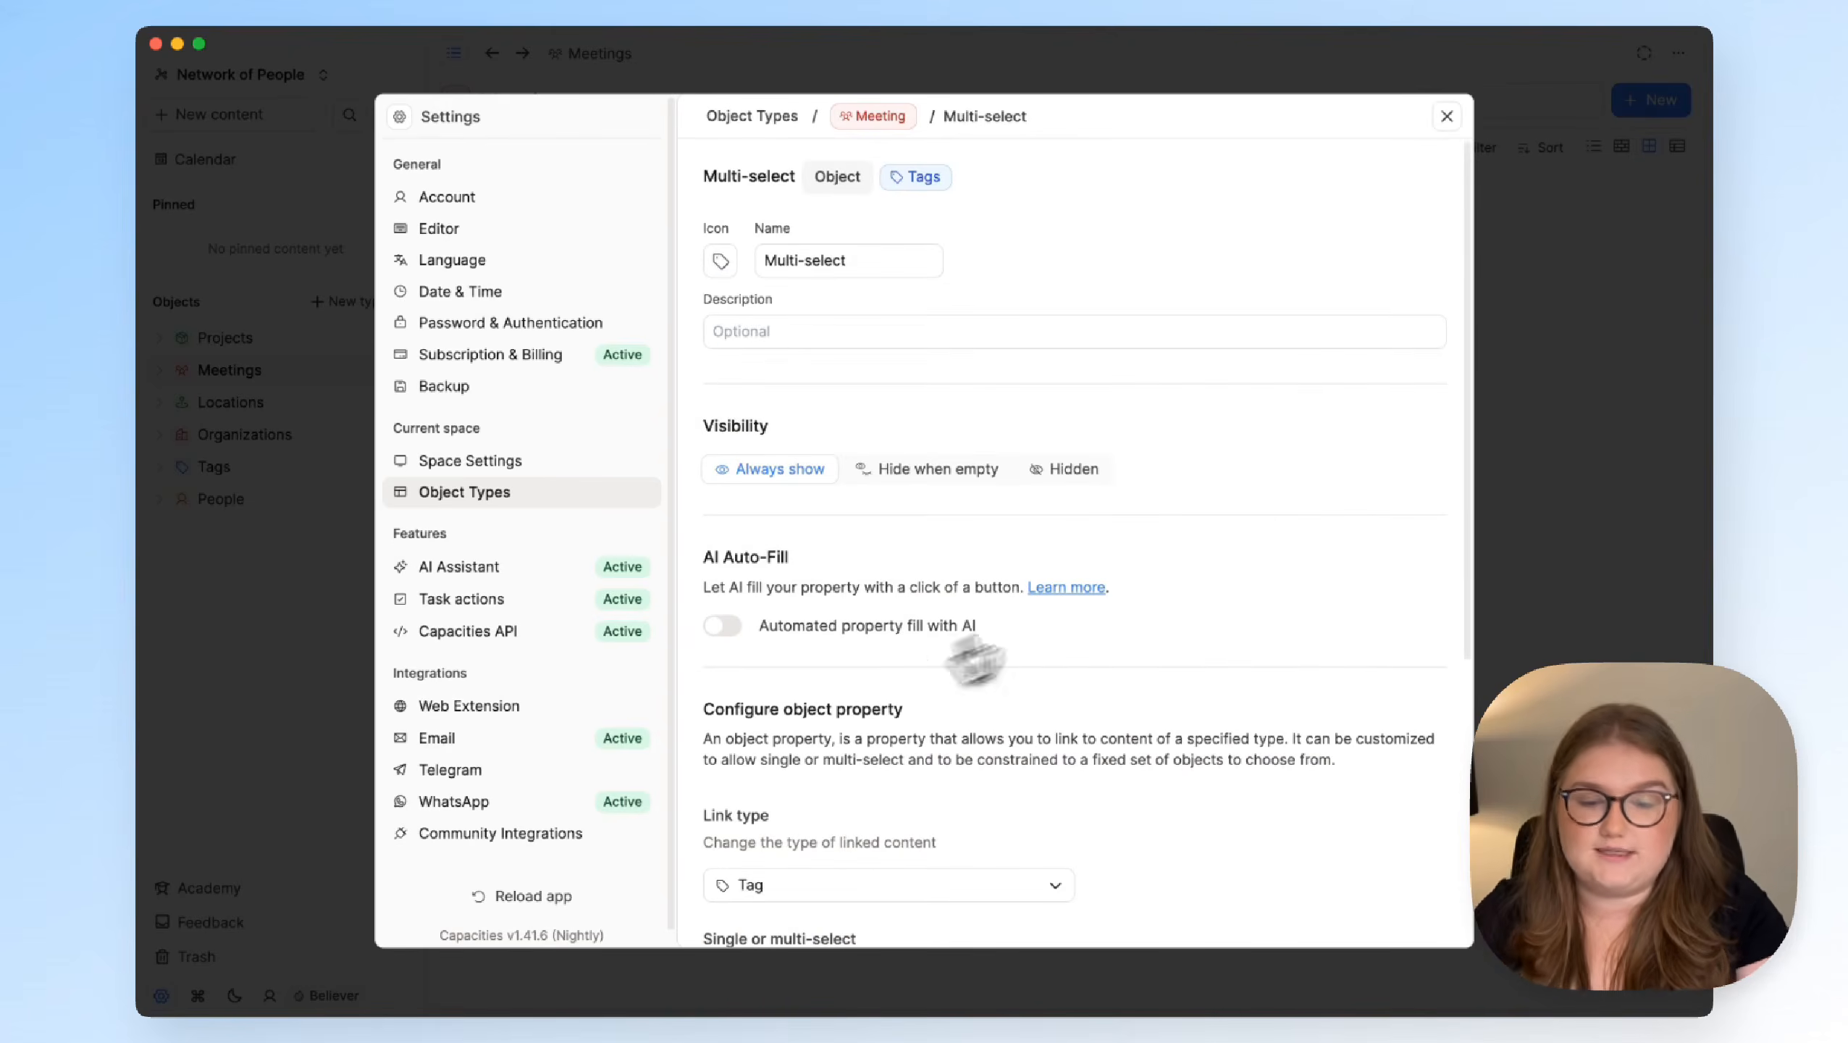
click(1447, 116)
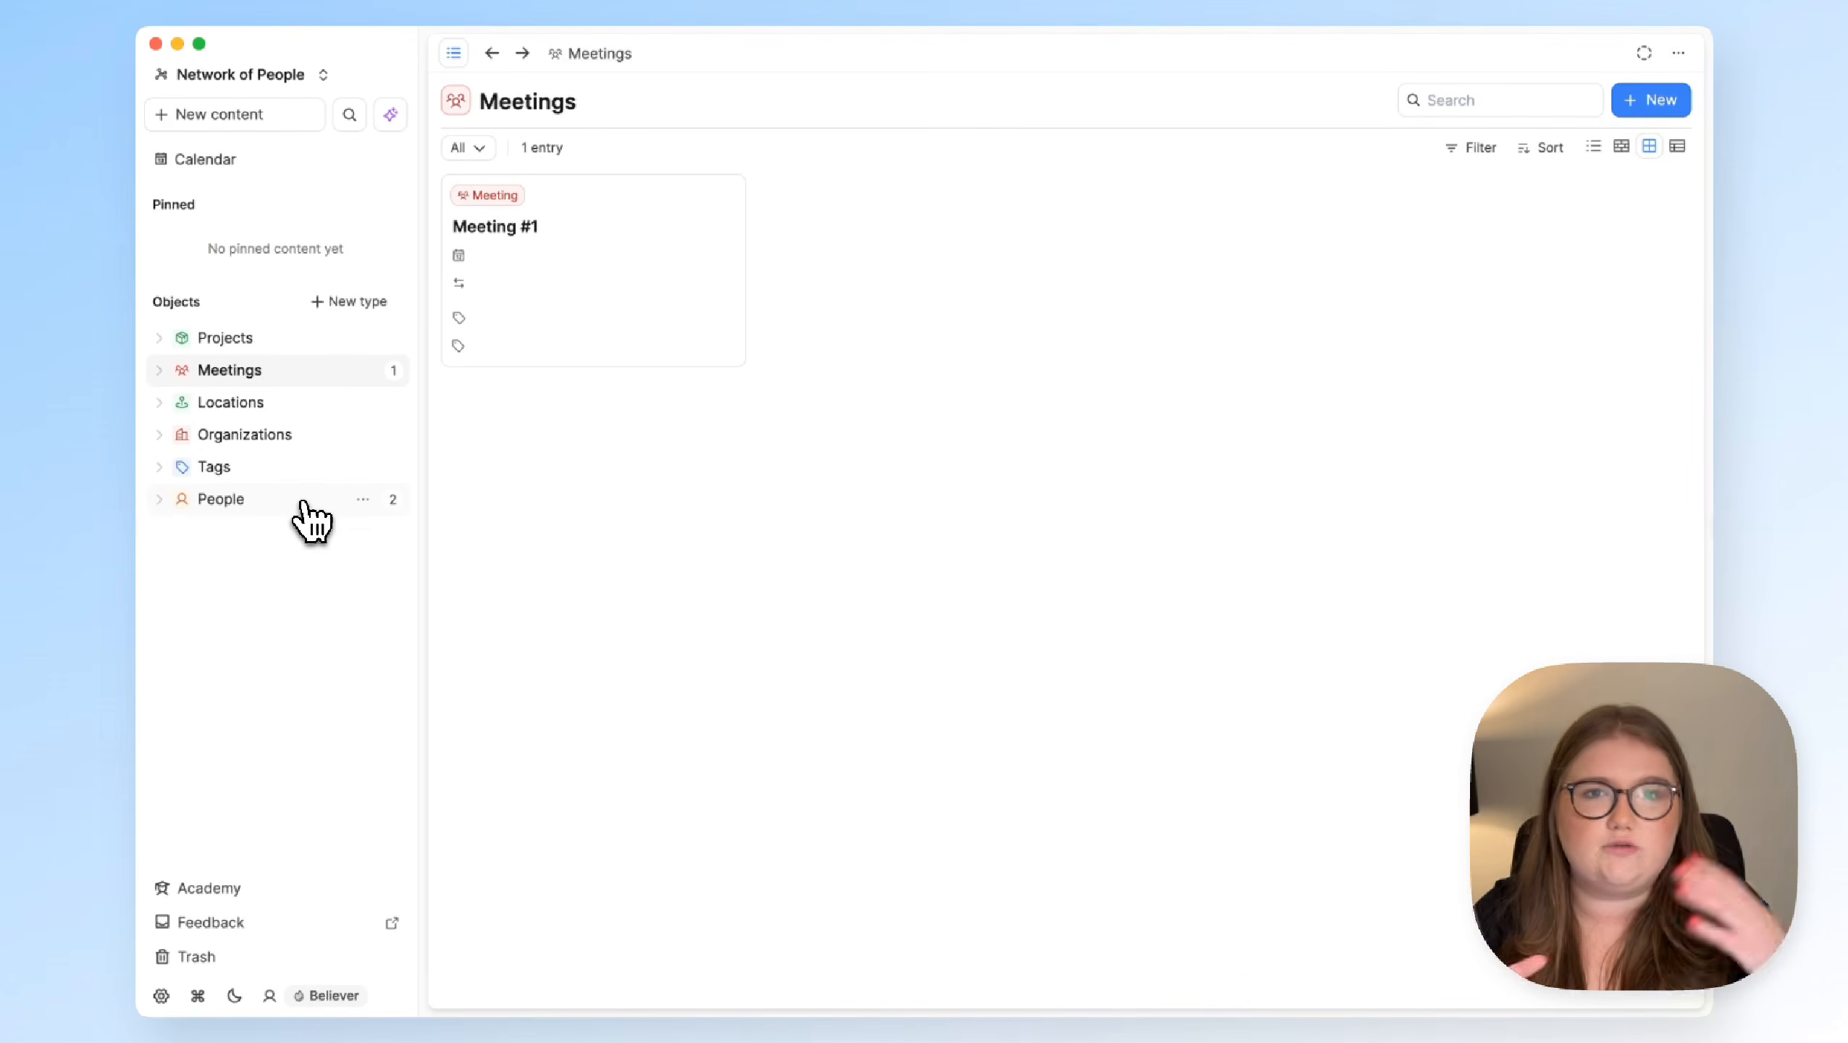
Enter "Someone new." as the people involved in Meeting #1 and expand the meeting to a full page
click(631, 219)
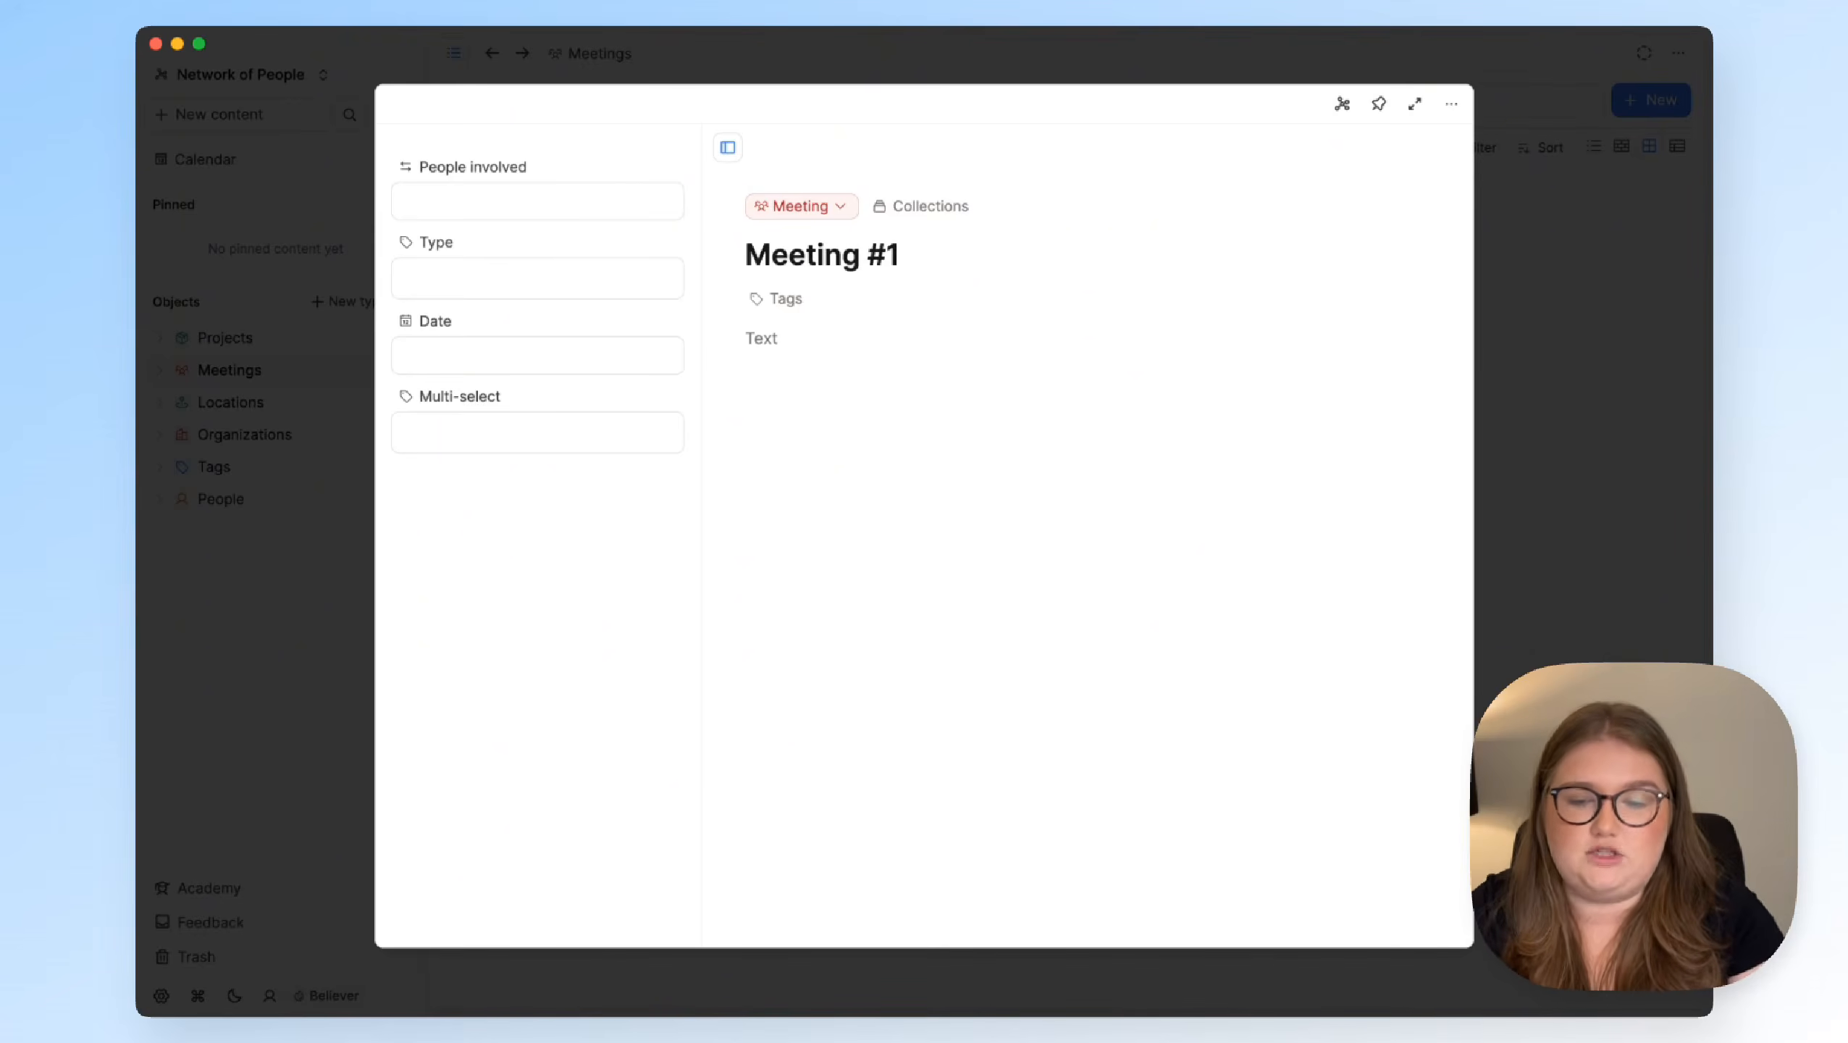
click(430, 207)
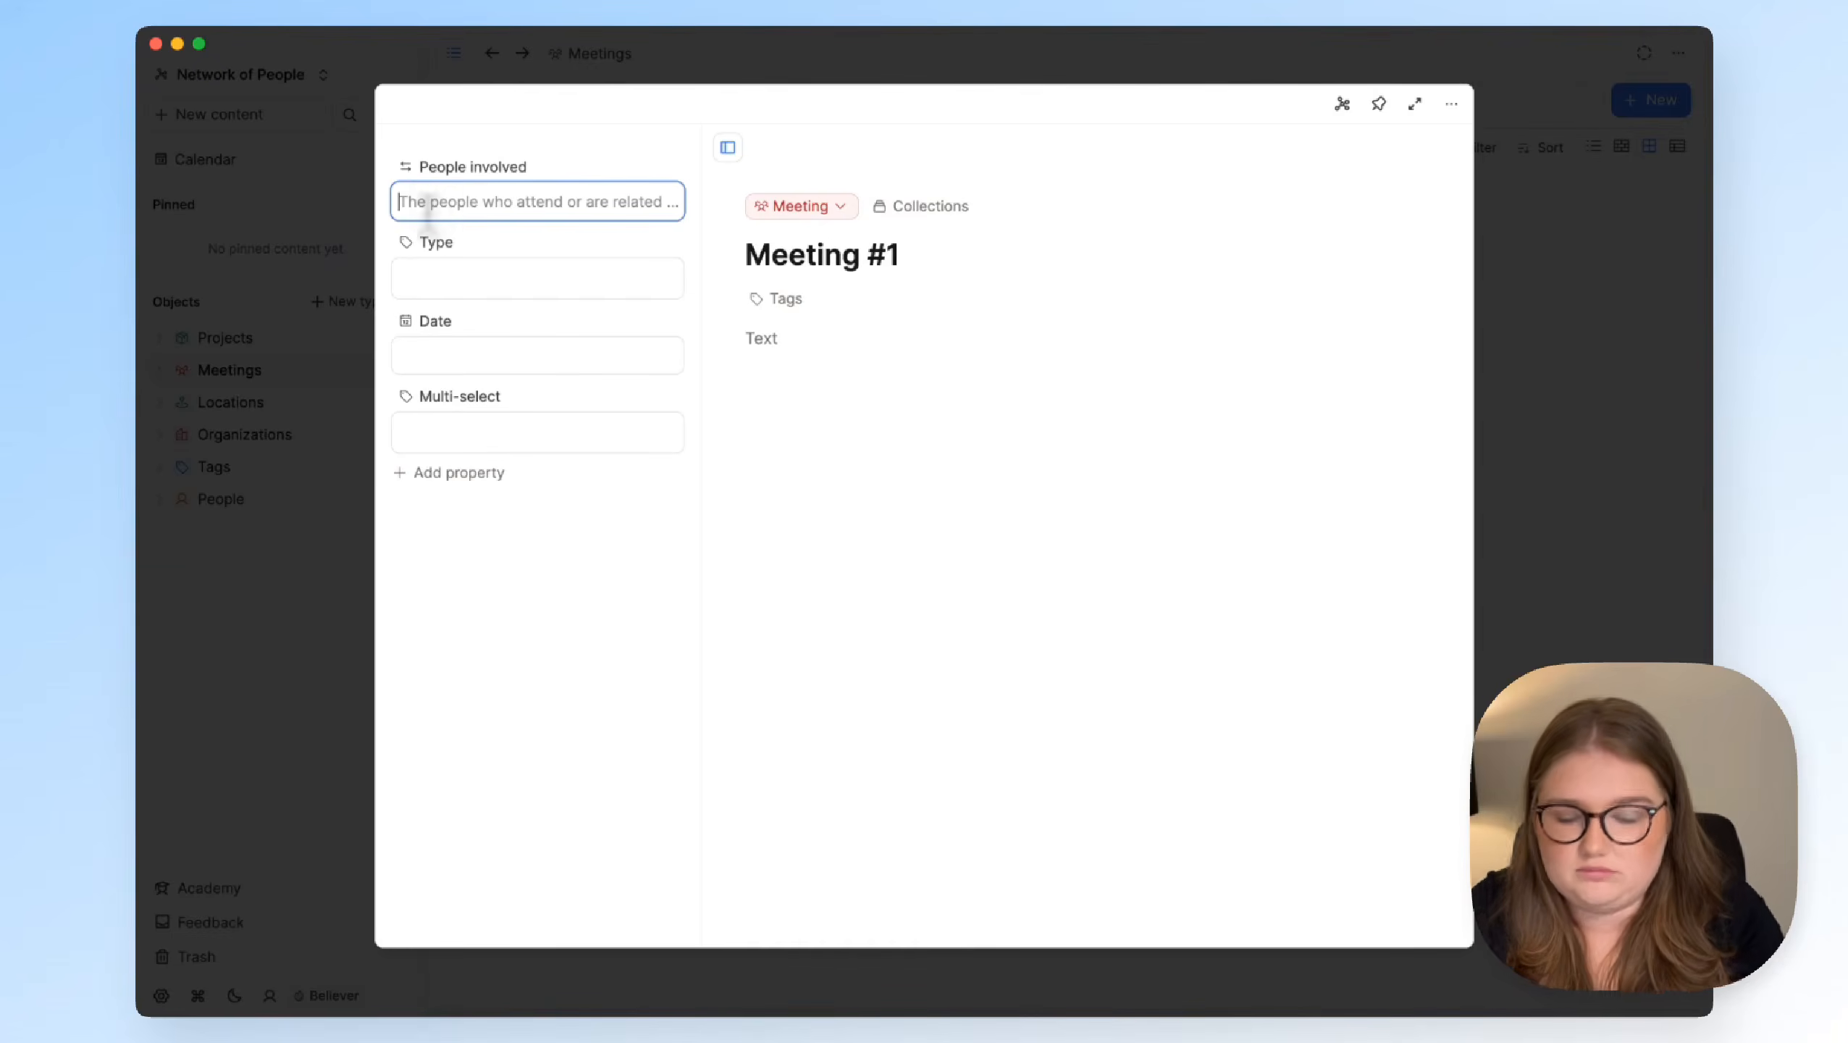
text(Someone new.)
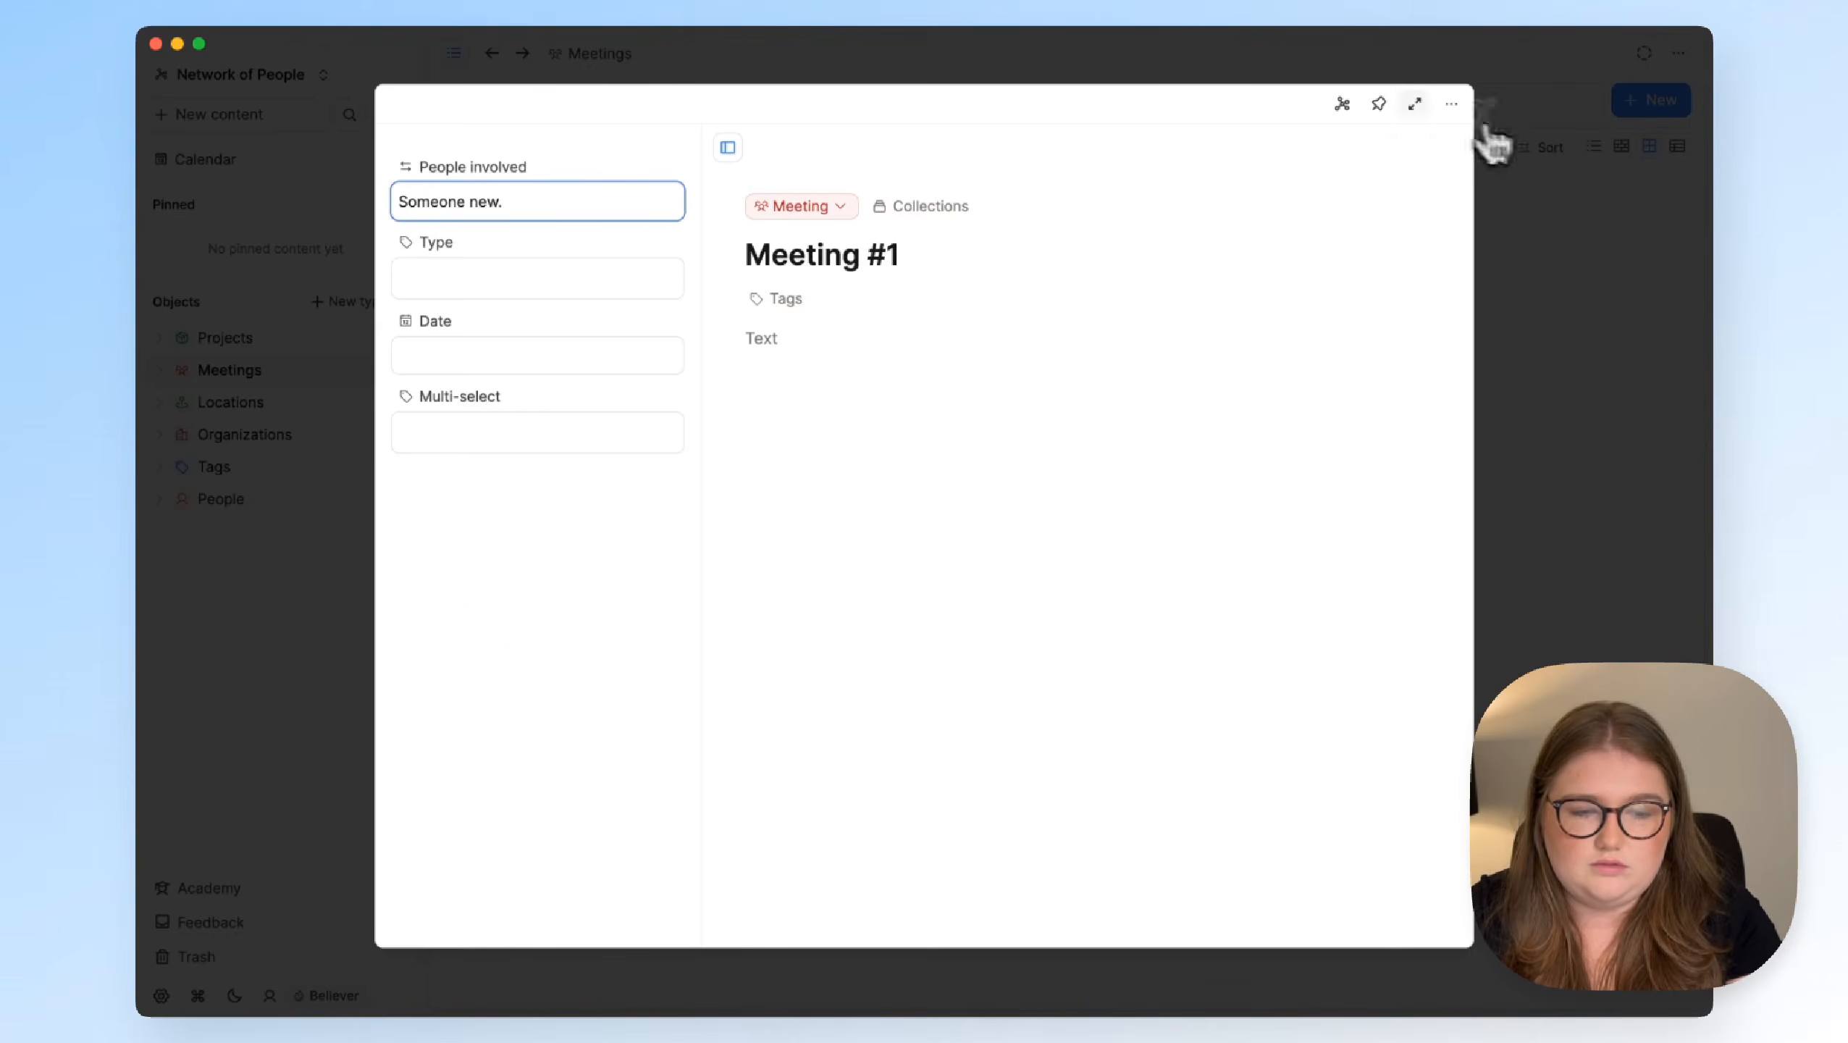
click(1414, 104)
click(453, 53)
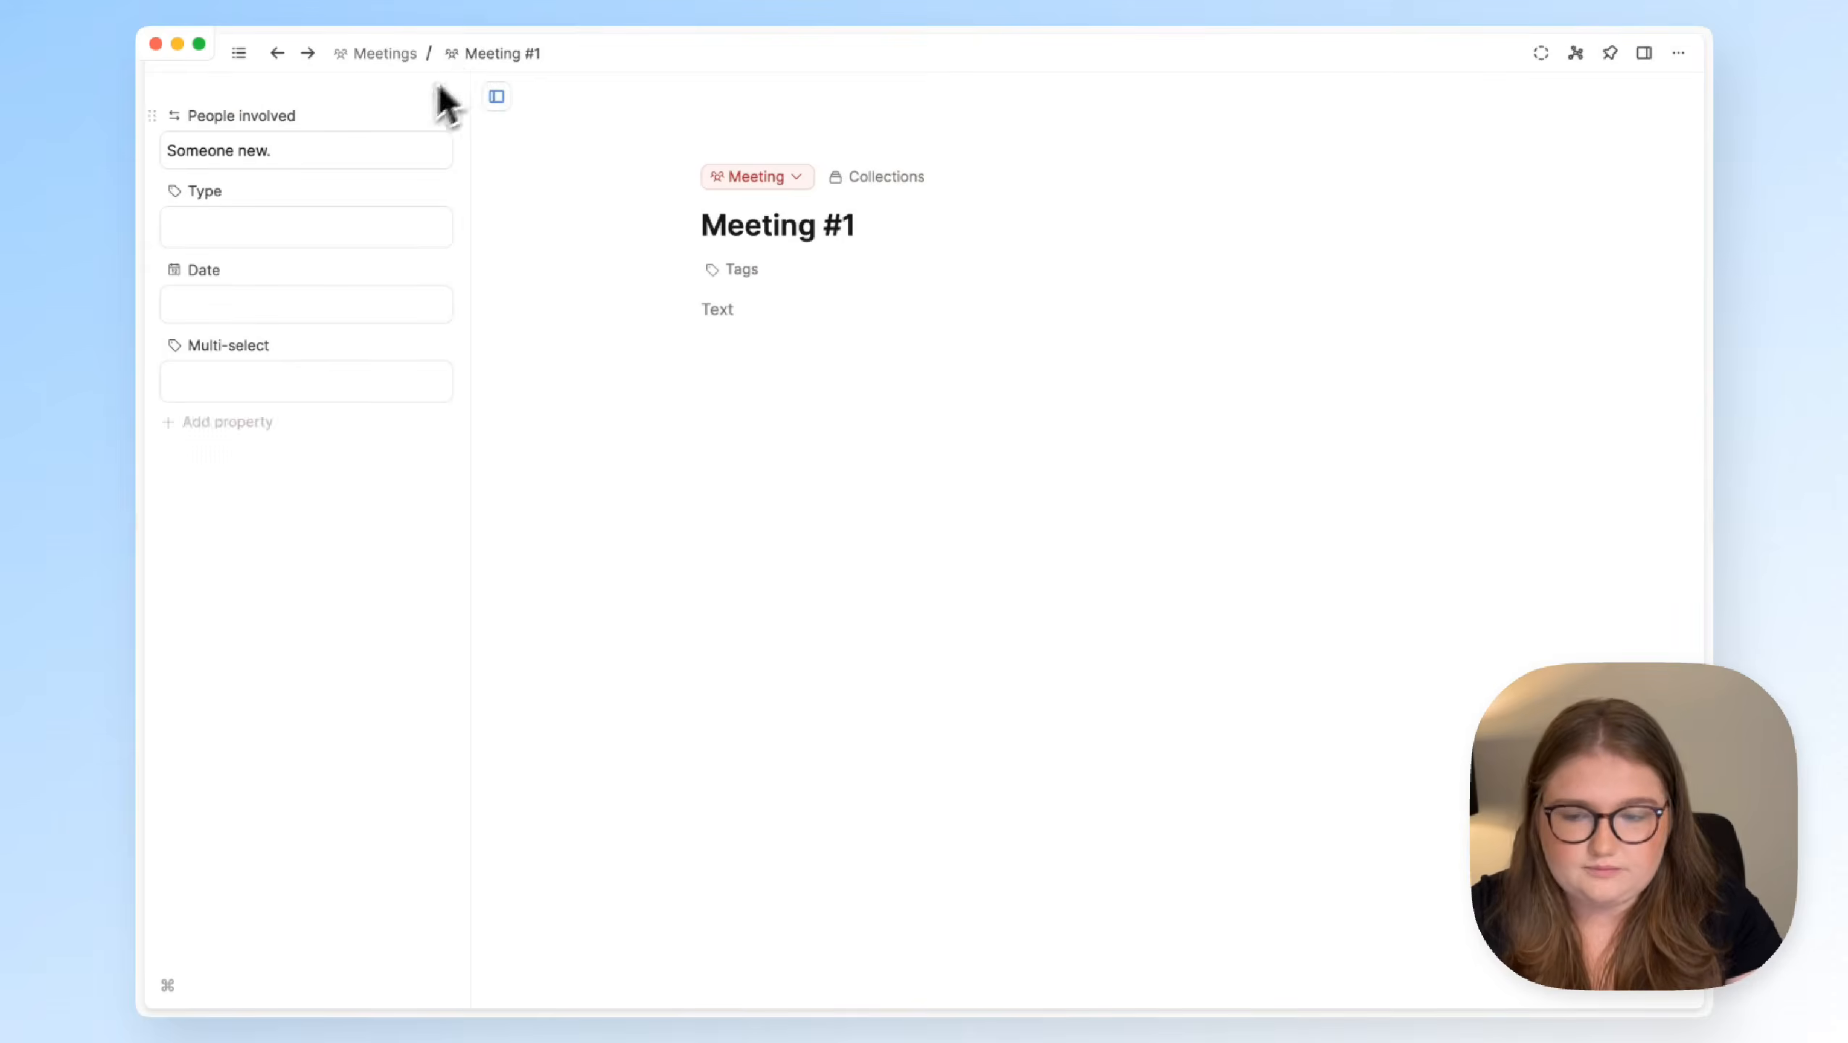
Replace the period after "Someone new" with a comma and add a link to the existing person who is based in Newcastle
click(358, 151)
key(BackSpace)
text(, @)
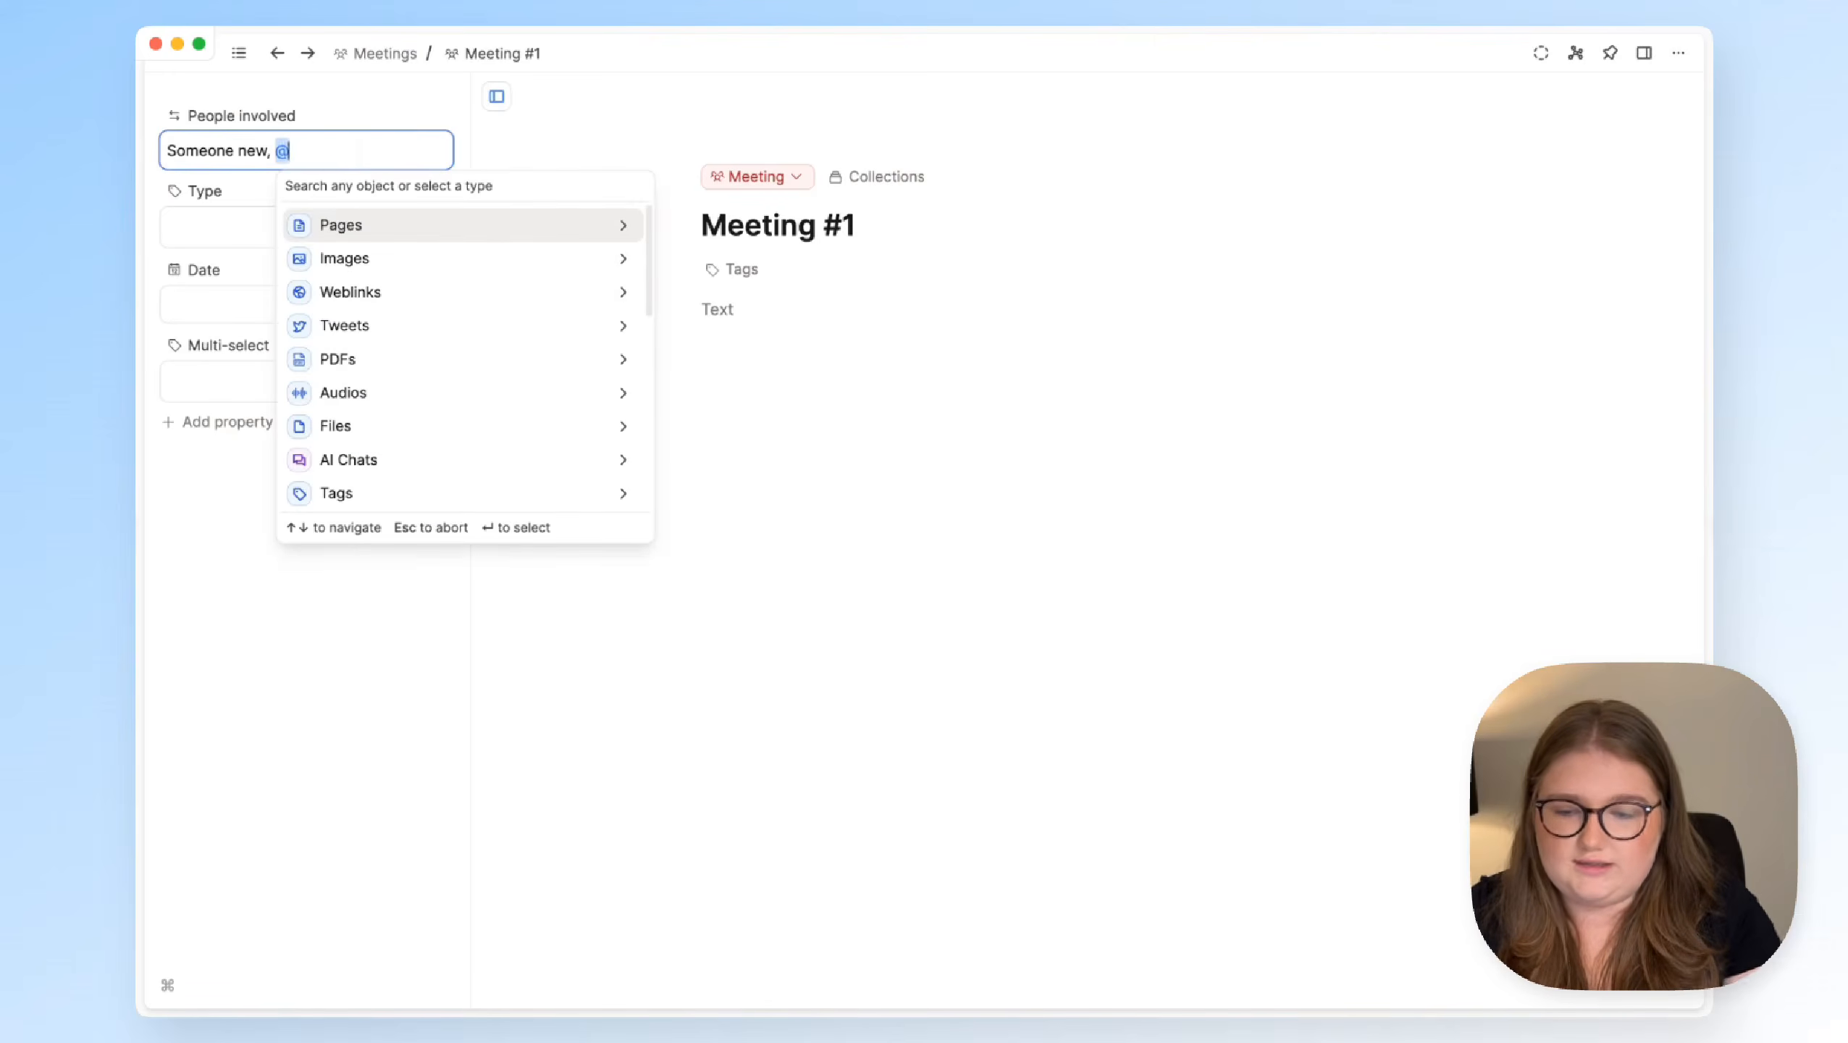
text(Beth)
key(Return)
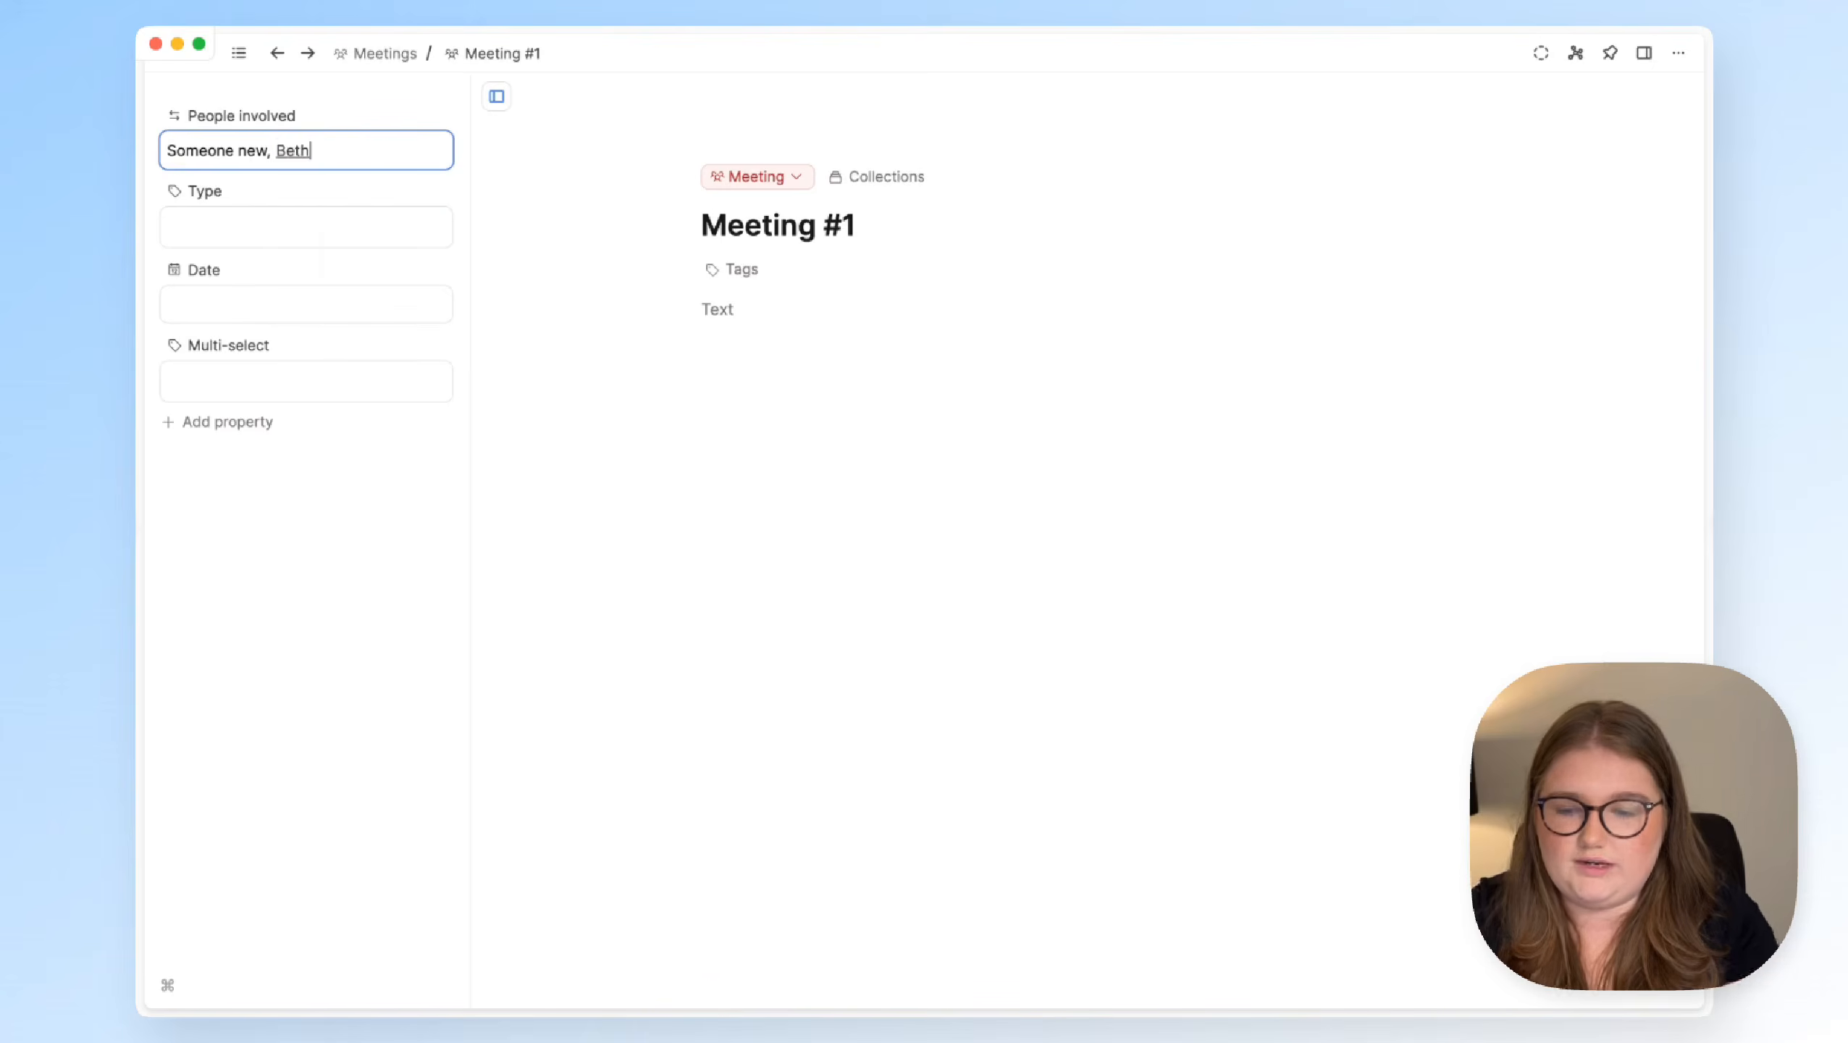
click(885, 376)
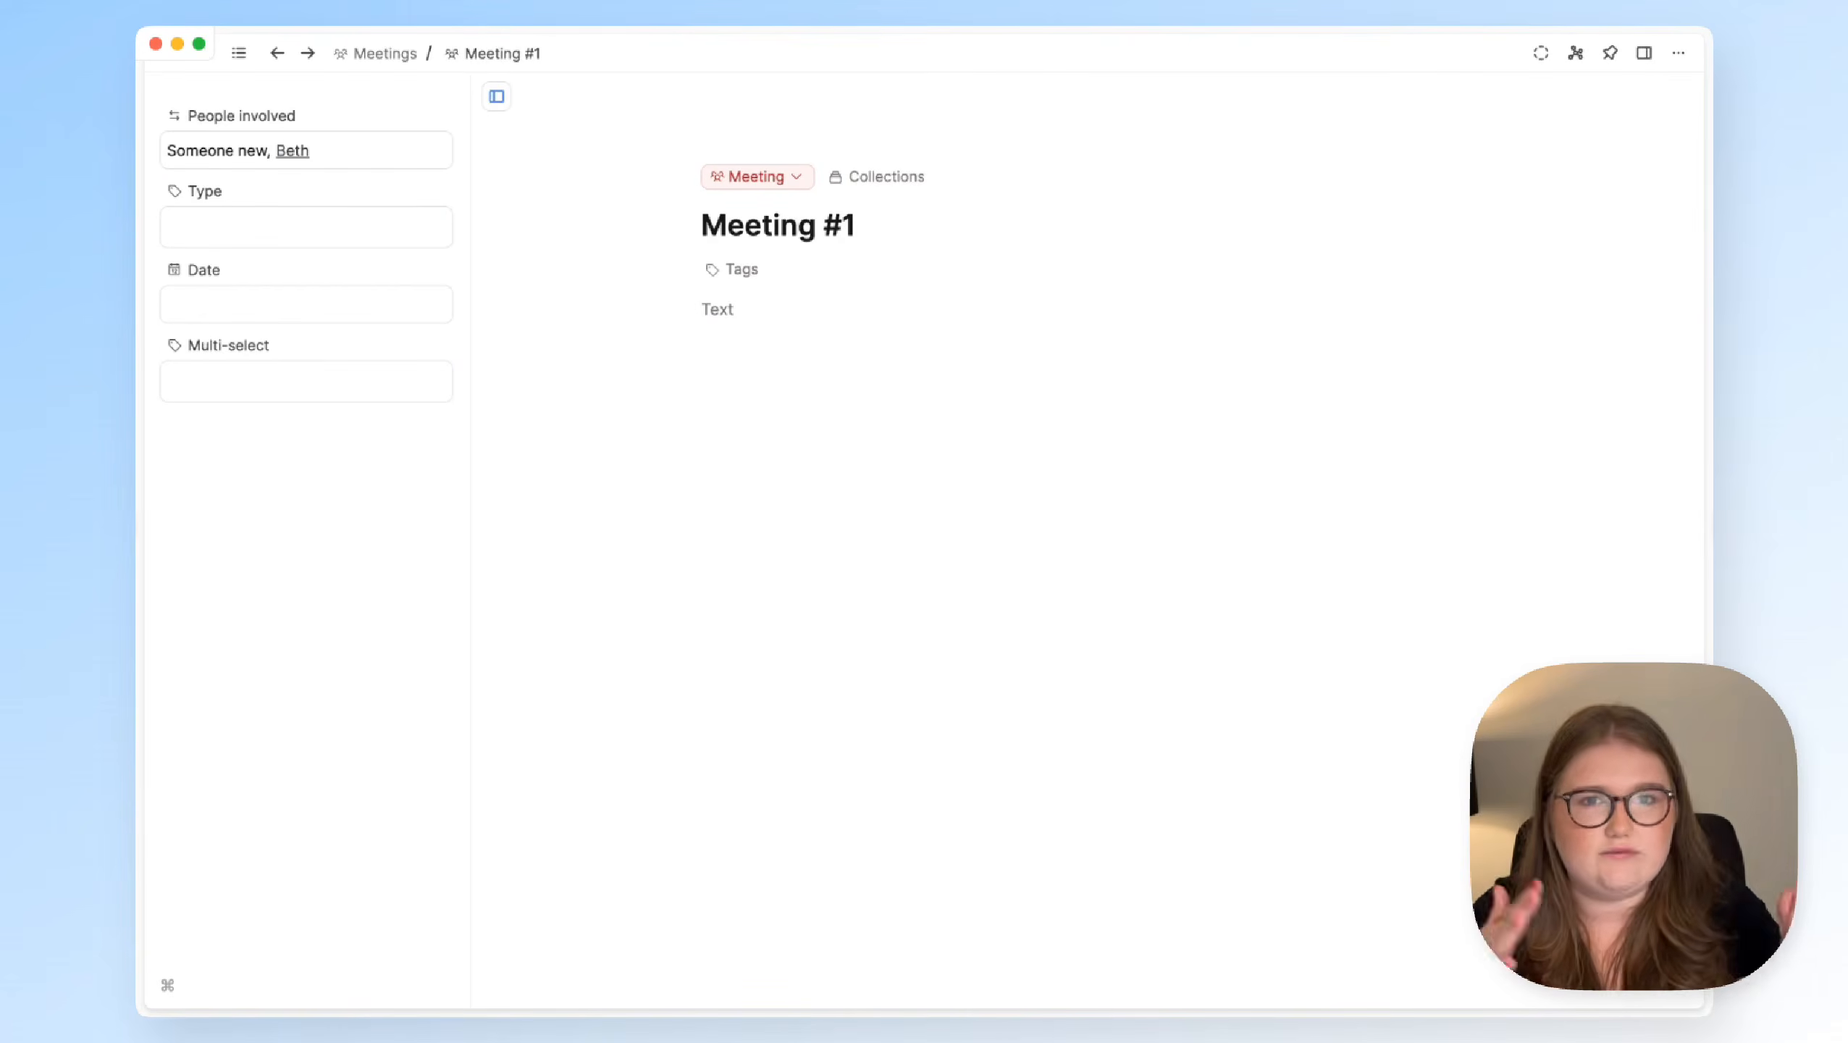
Open the person linked in the meeting to examine their backlinks, and follow their location to Newcastle
click(292, 152)
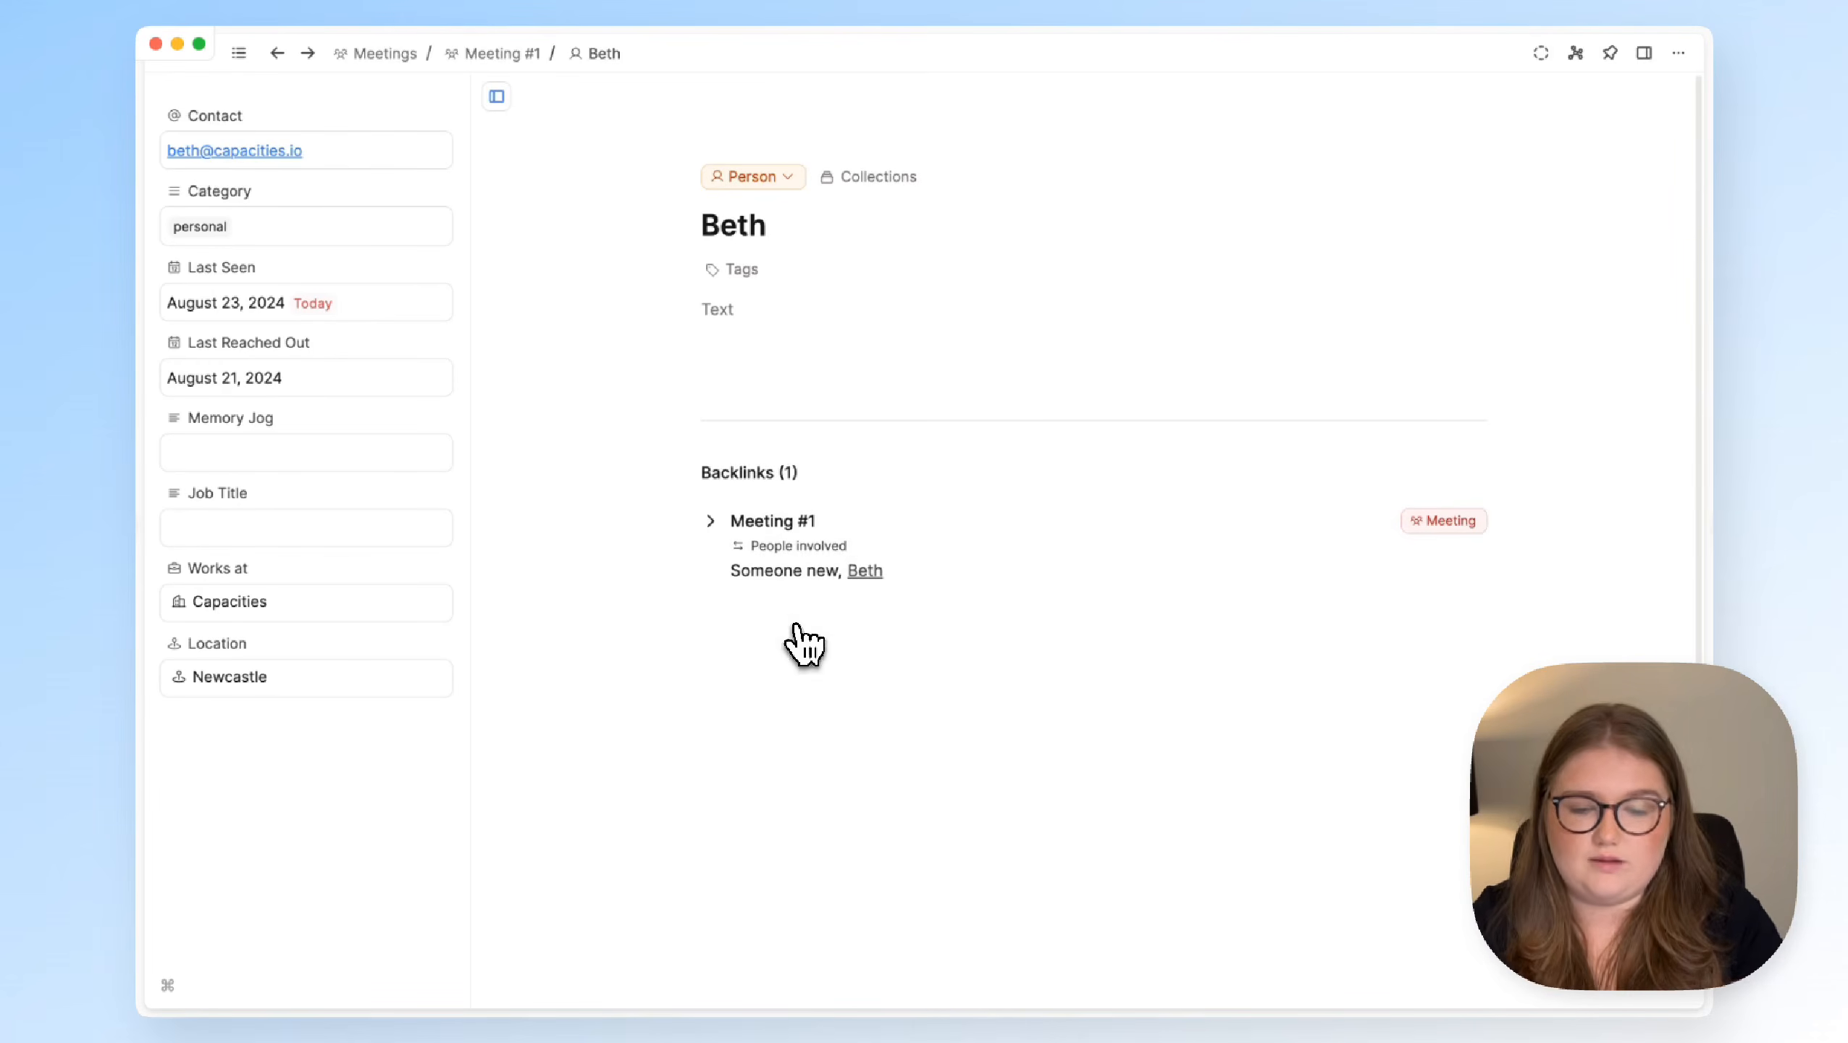
click(232, 676)
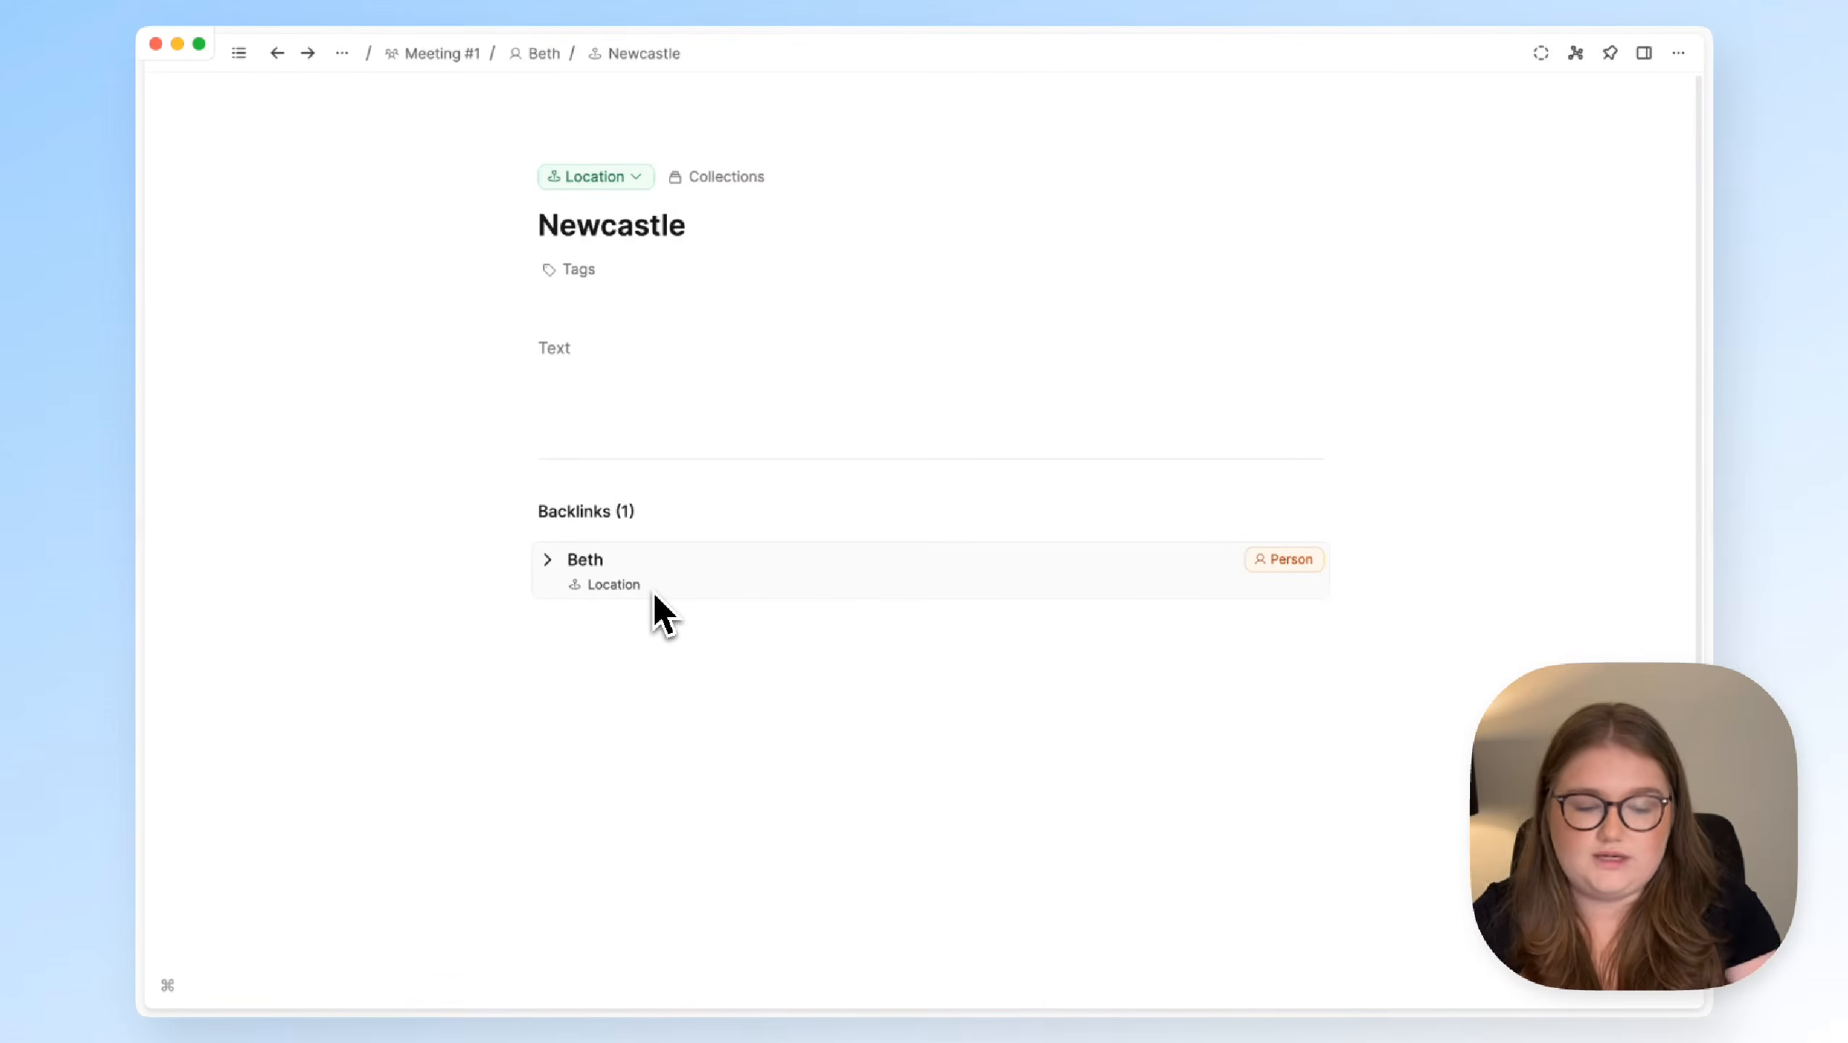
Follow the person's workplace to the Capacities organization to examine its backlinks, and return to Meeting #1
key(super+bracketleft)
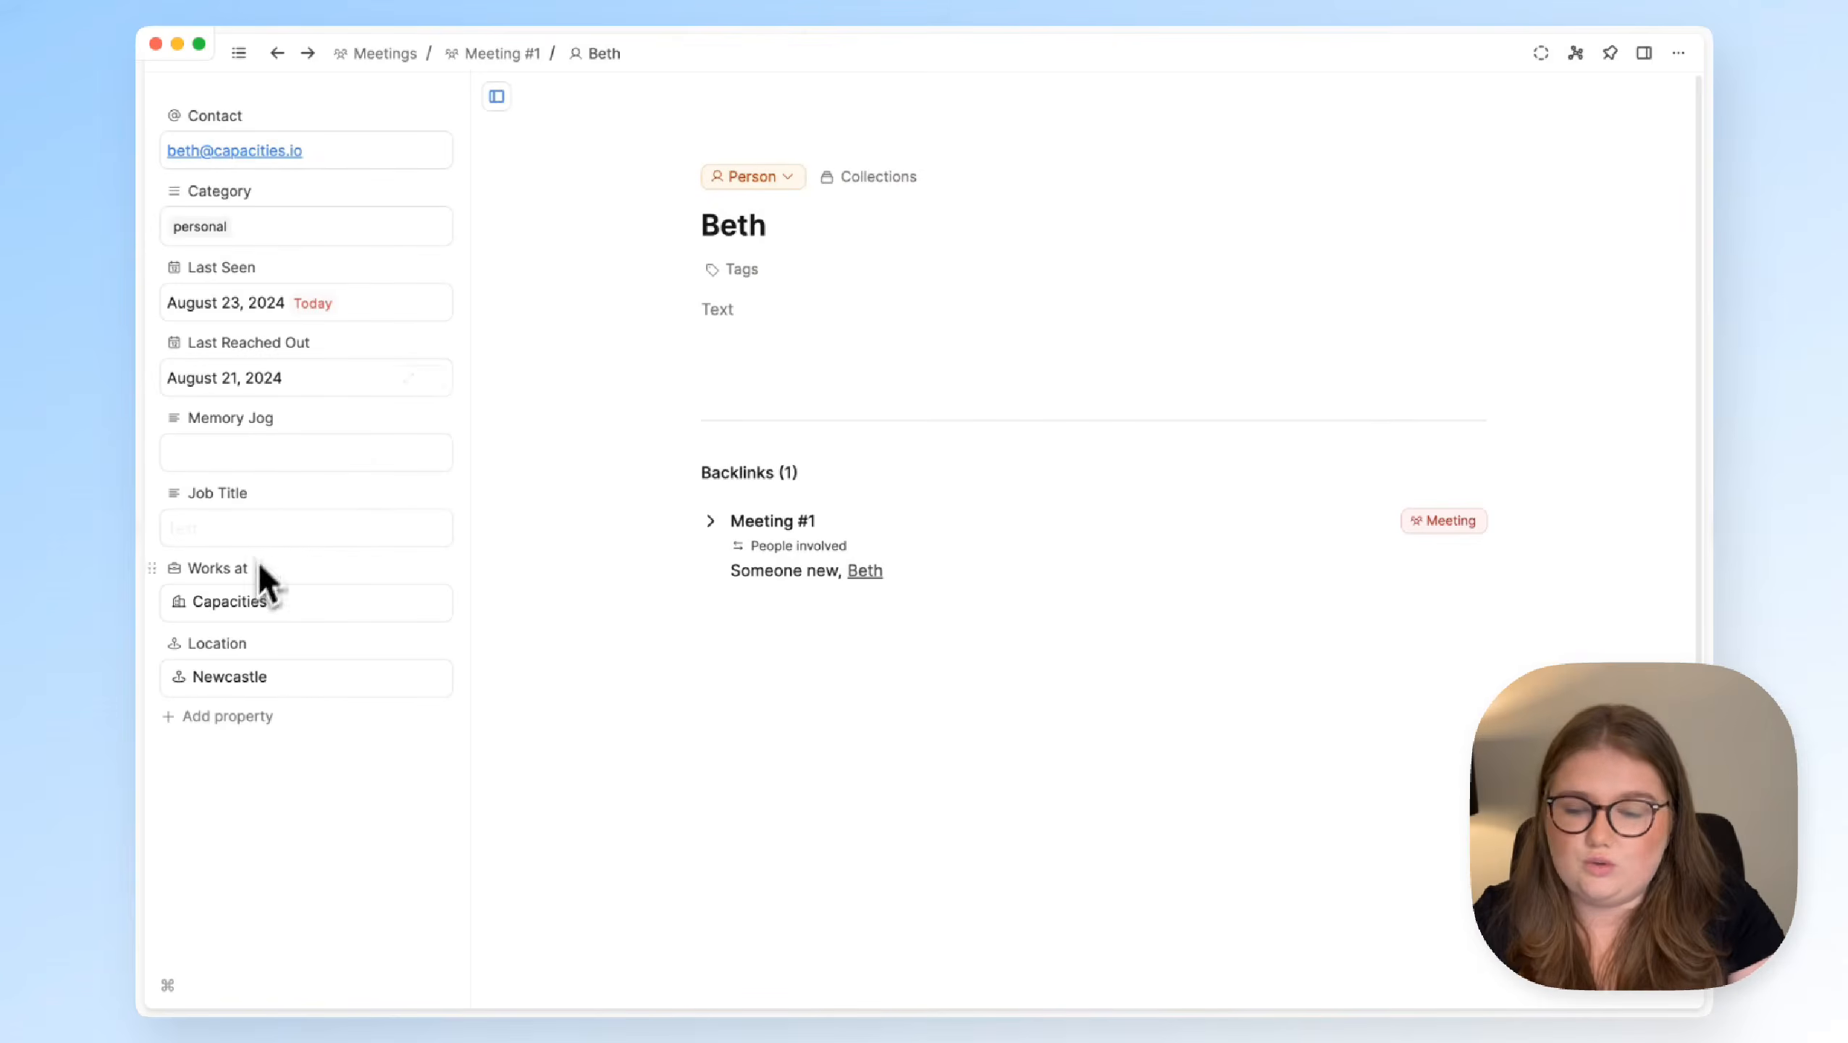
click(244, 598)
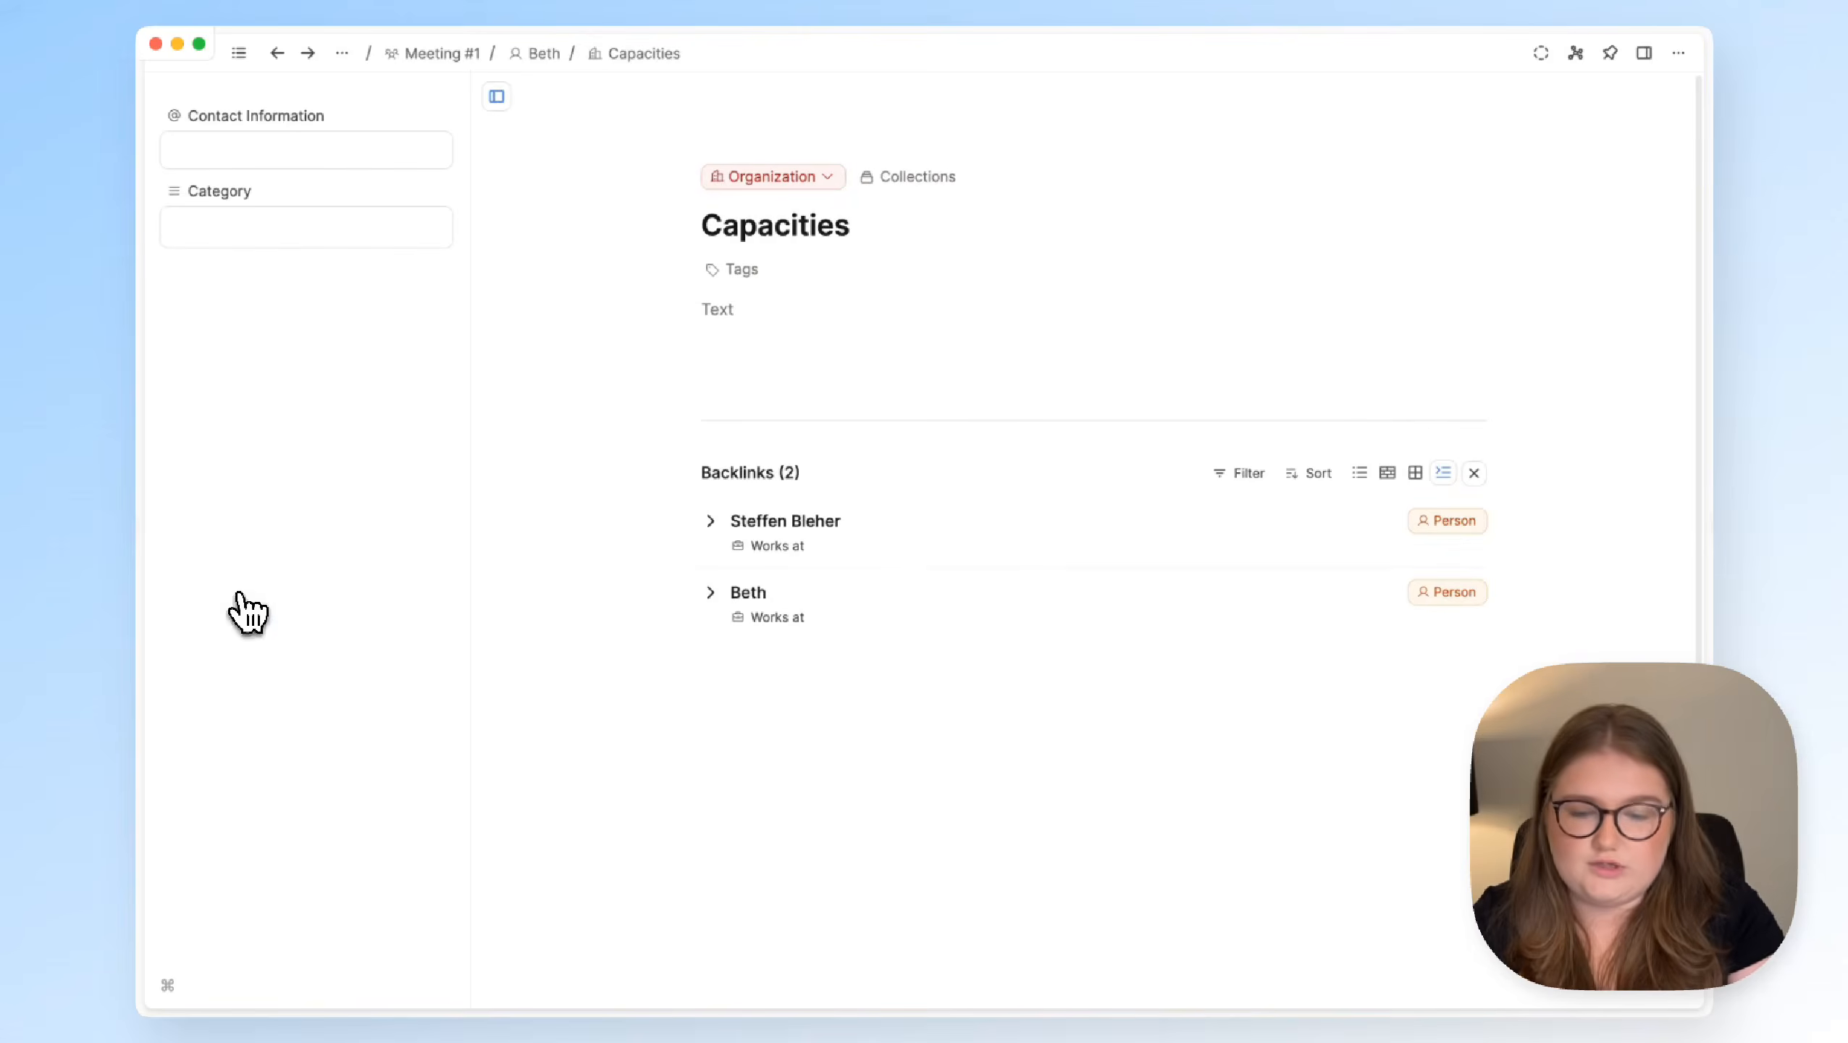
click(869, 585)
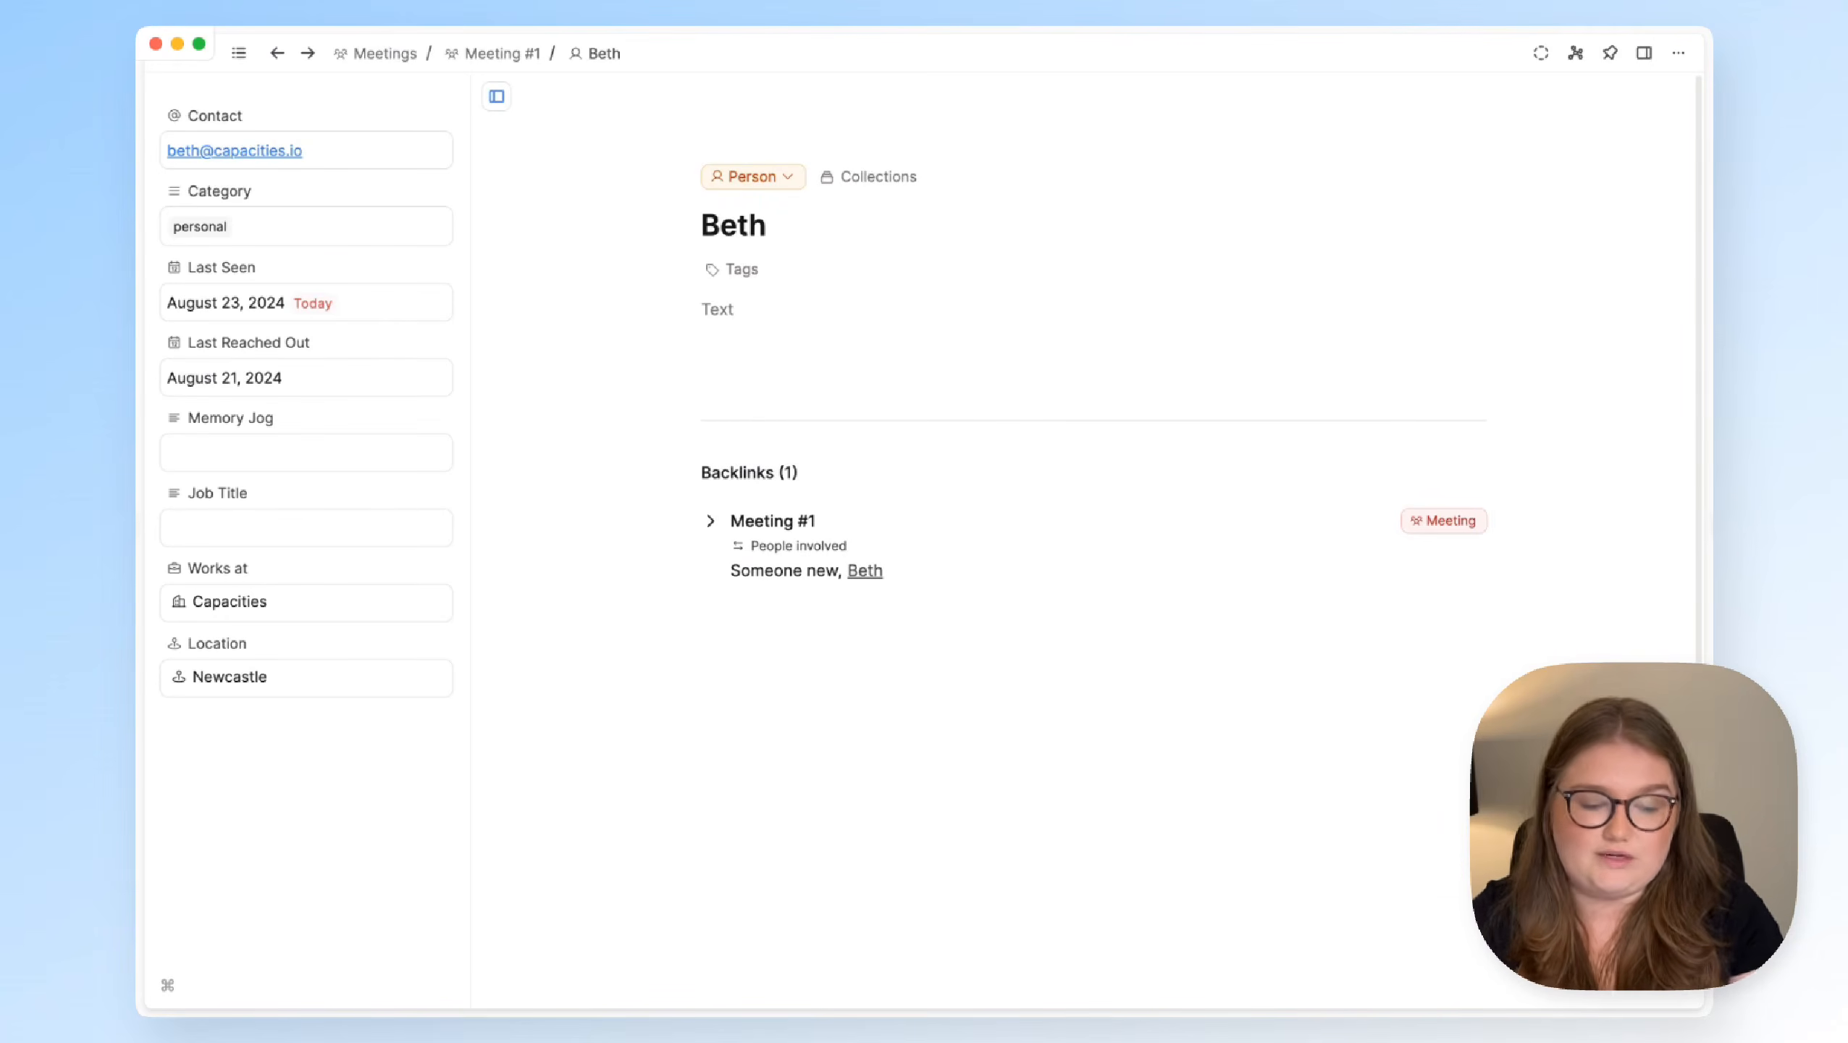
click(277, 53)
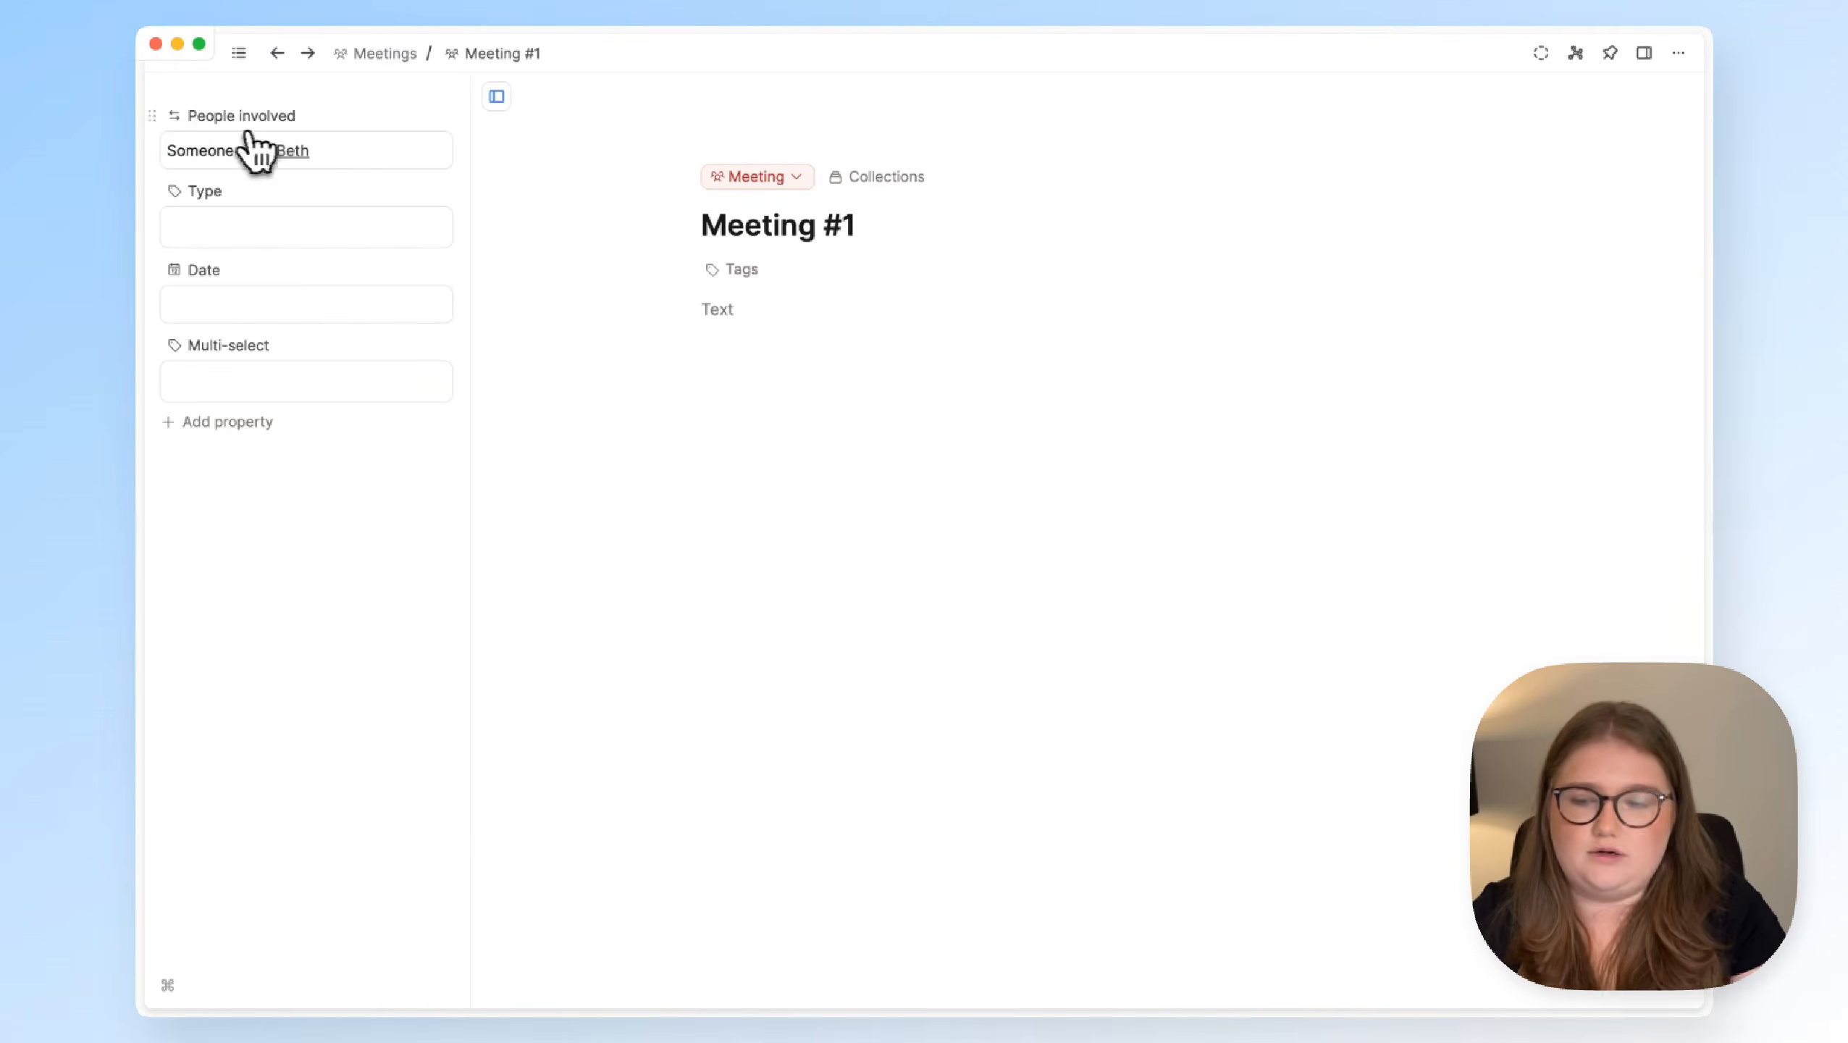
Delete the Multi-select property from all Meeting objects, acknowledging that its content will be removed
click(154, 111)
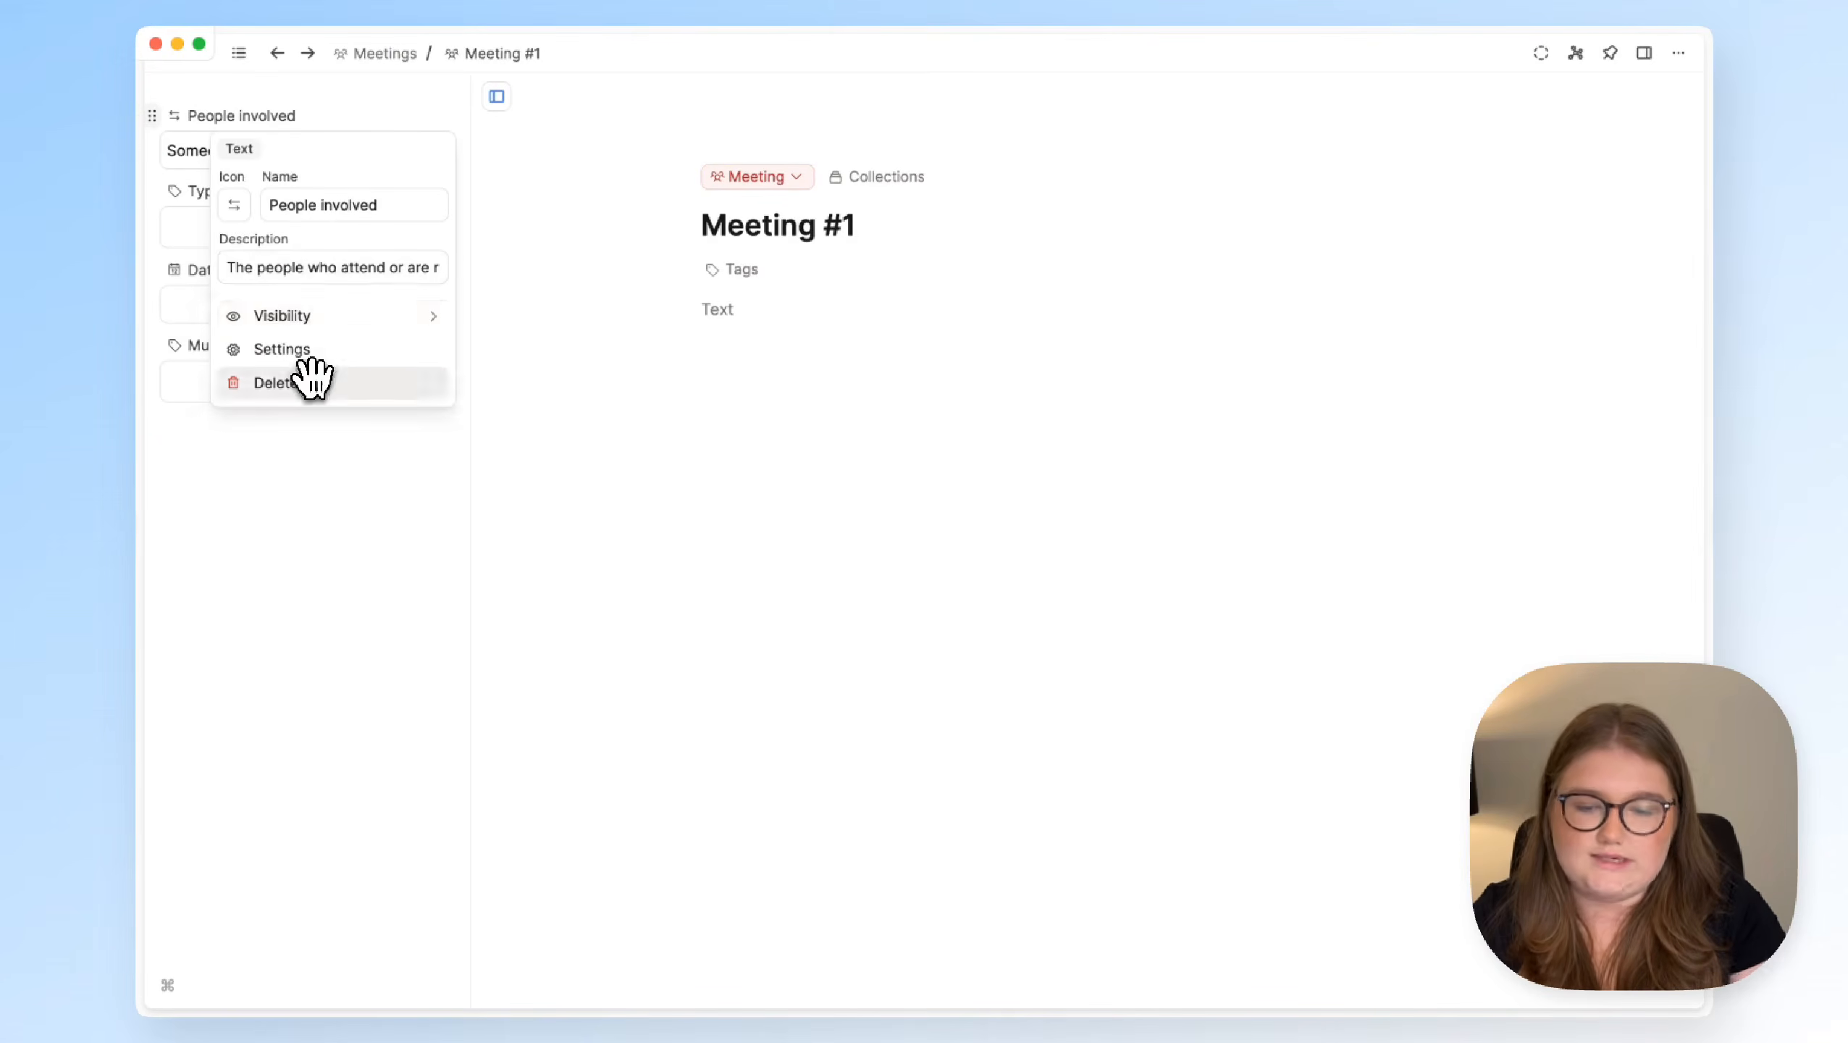
click(727, 364)
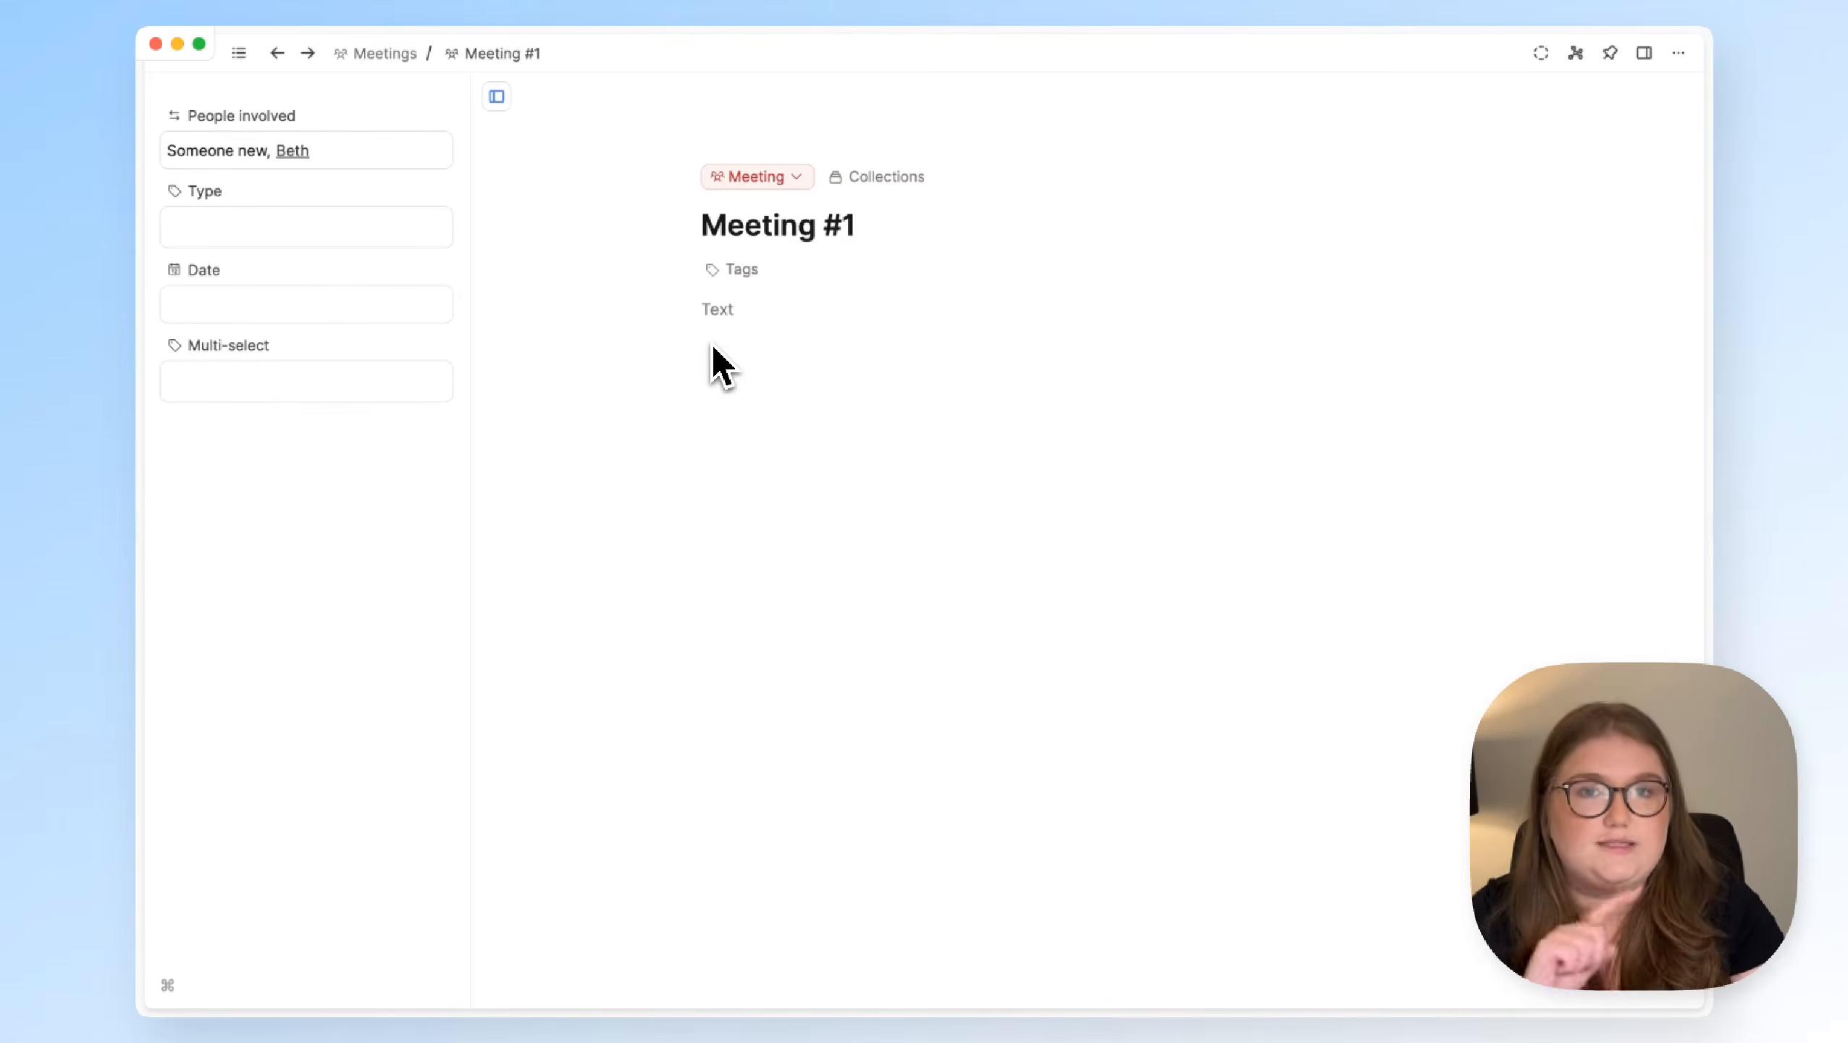
click(156, 344)
click(365, 616)
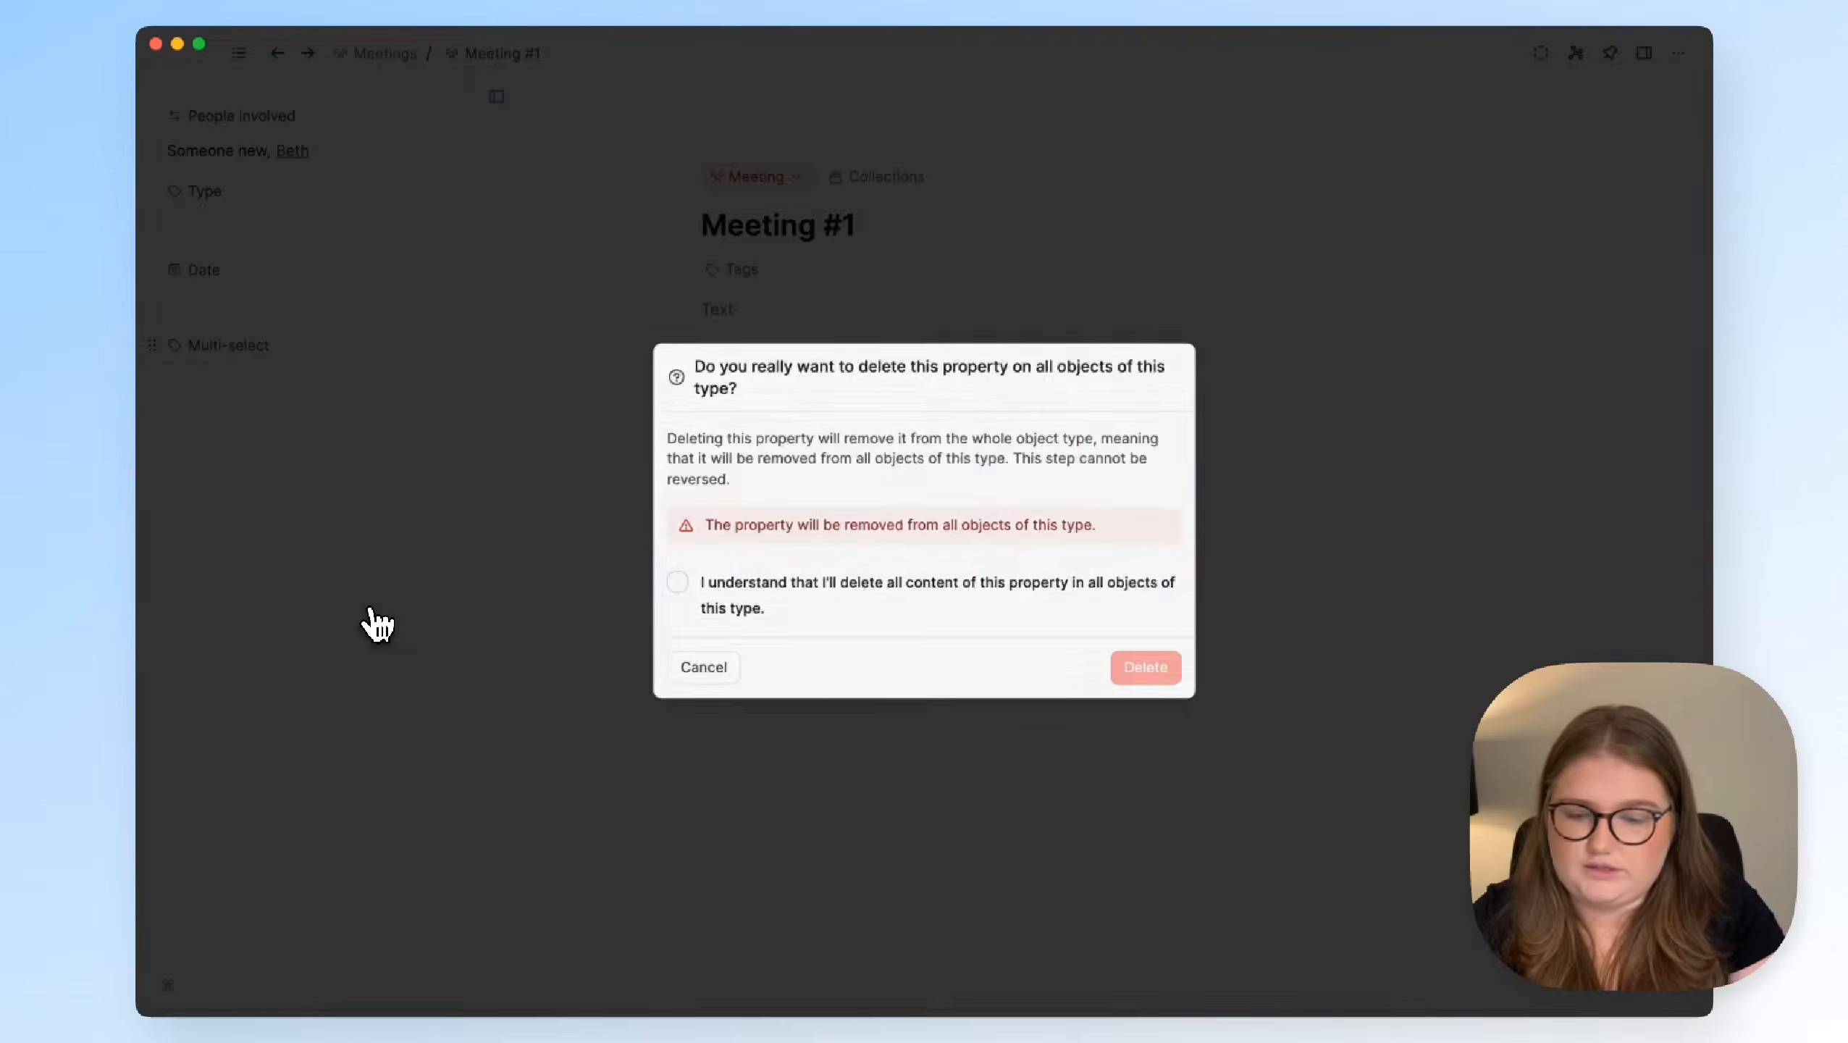
click(678, 586)
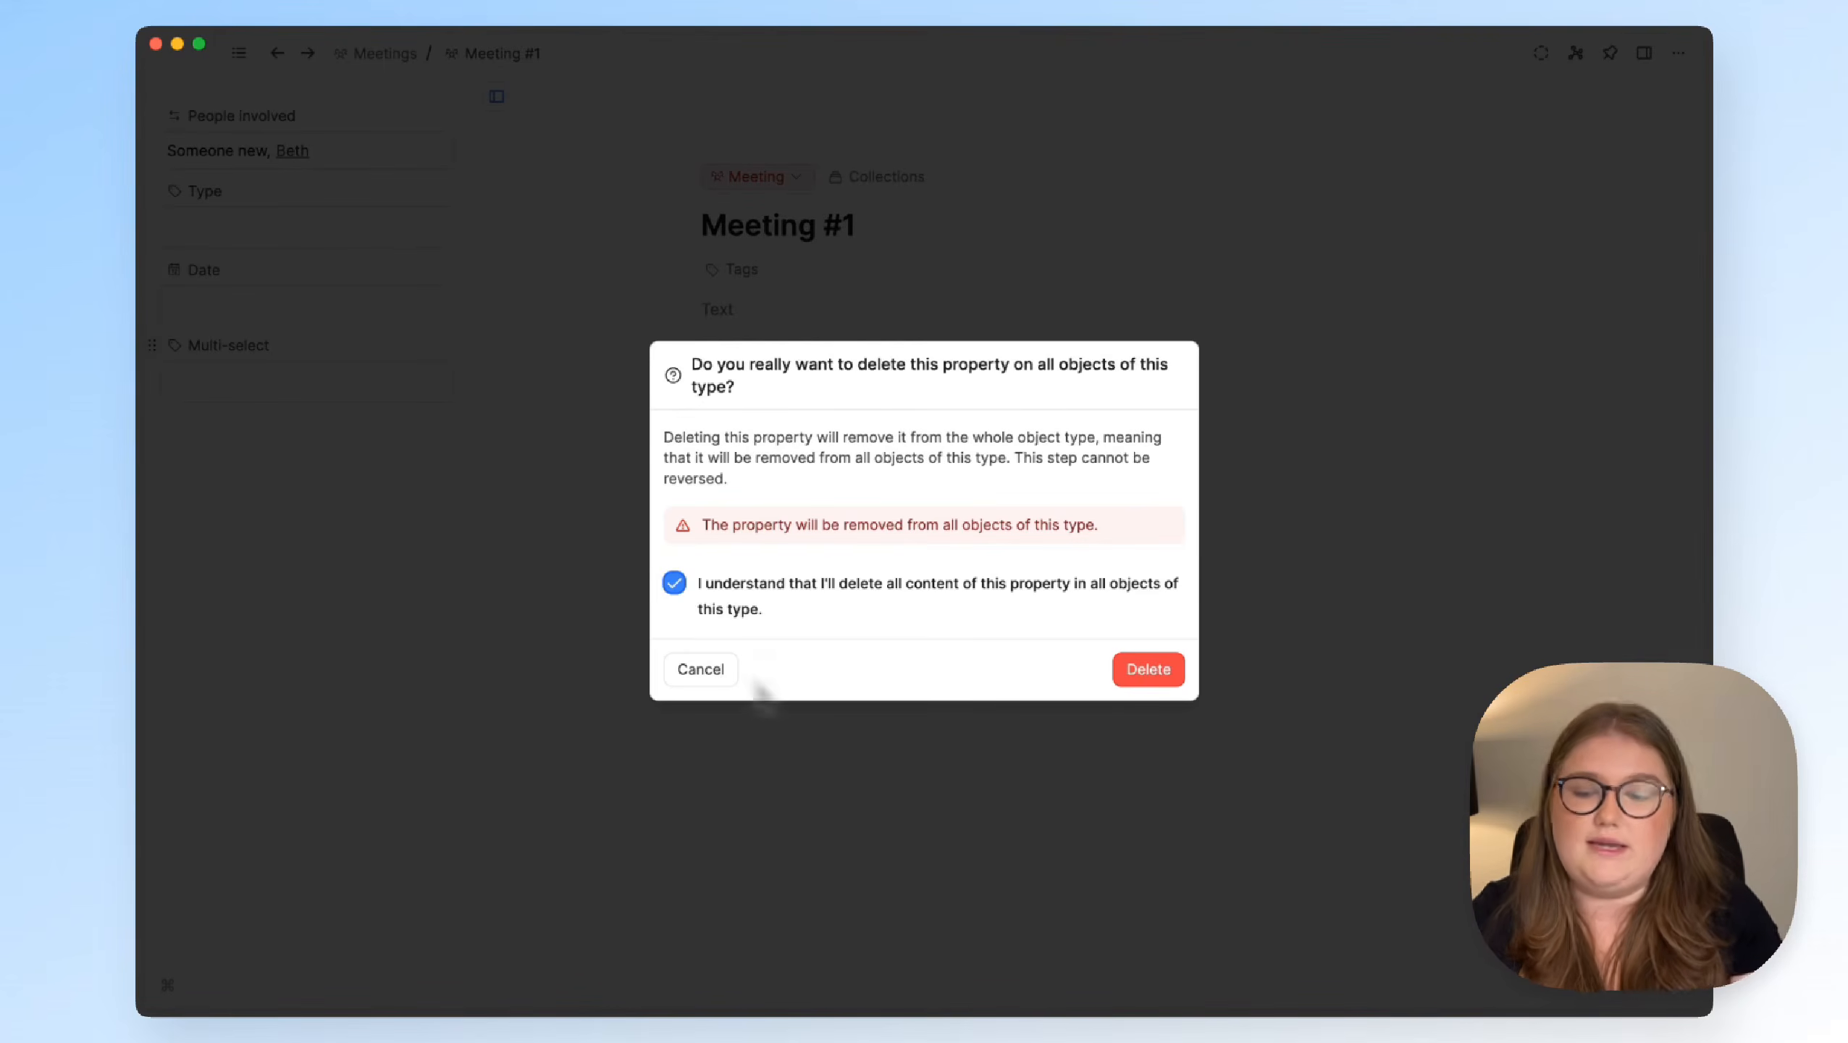
click(1124, 672)
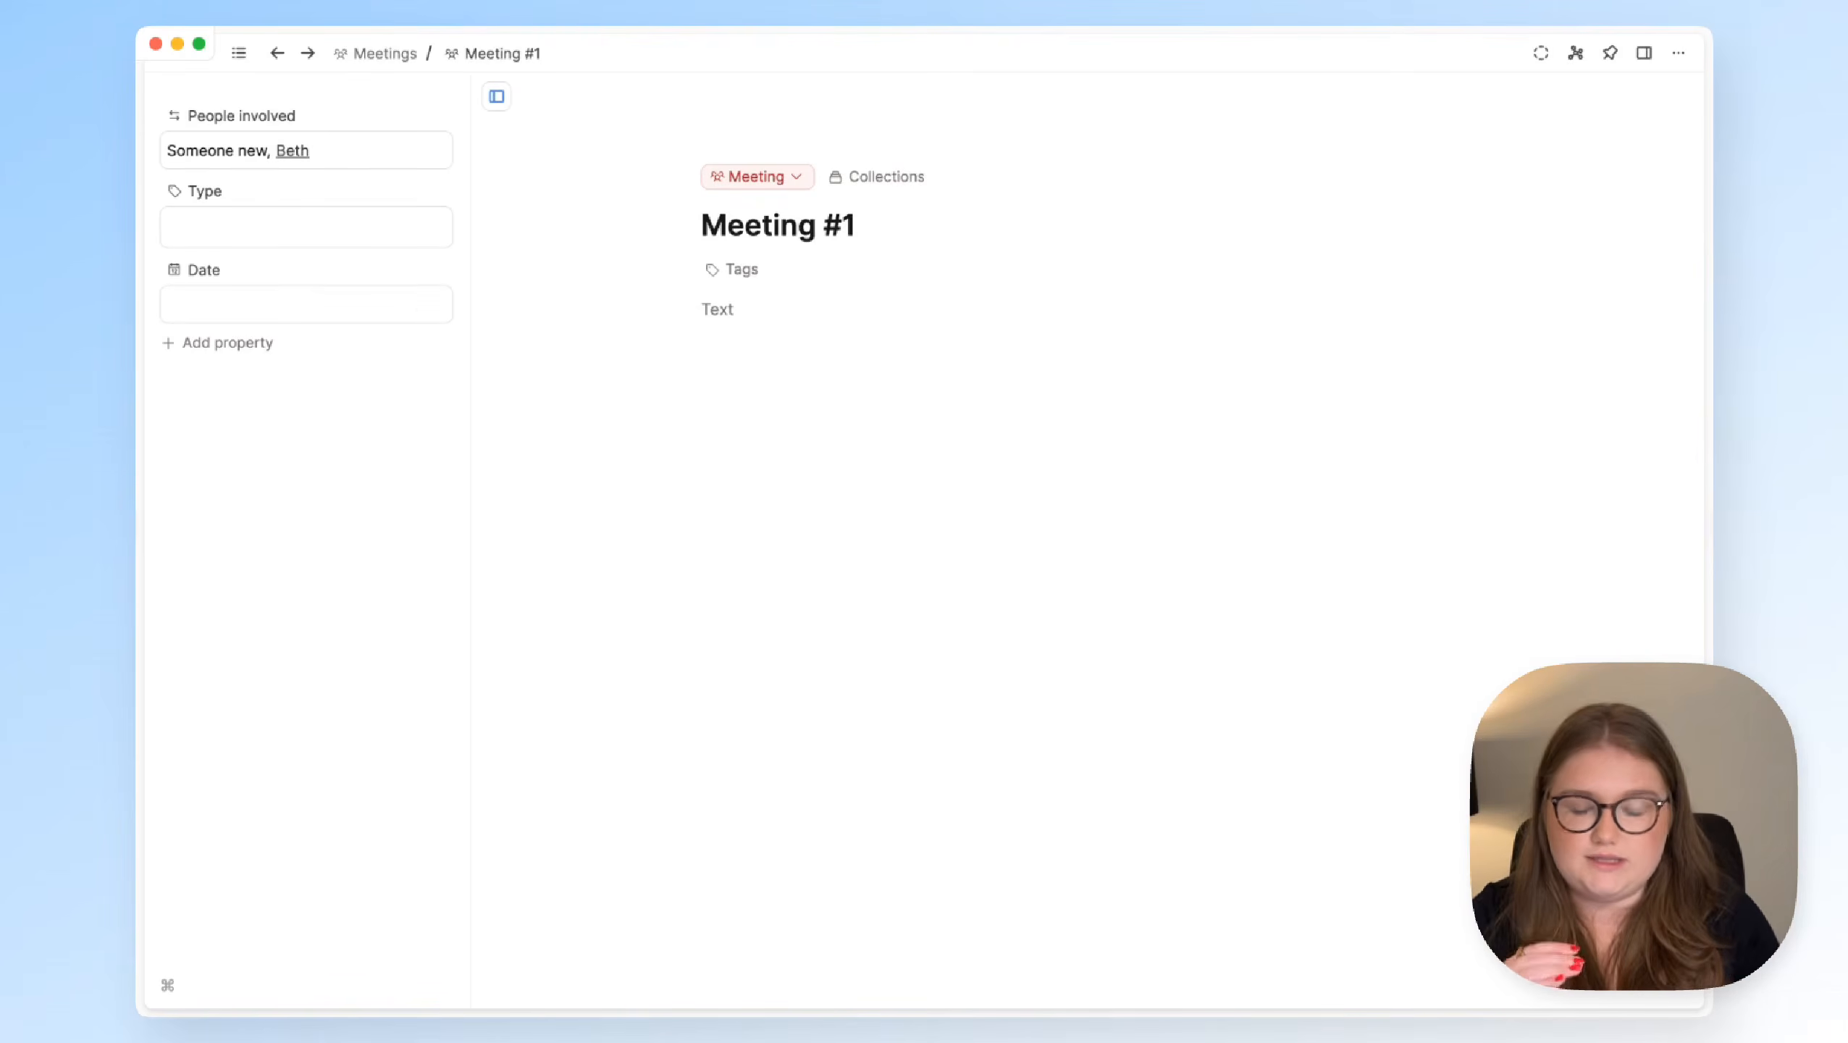
Add an object property named "Related Project" to the Meeting type and give it a box icon
click(239, 52)
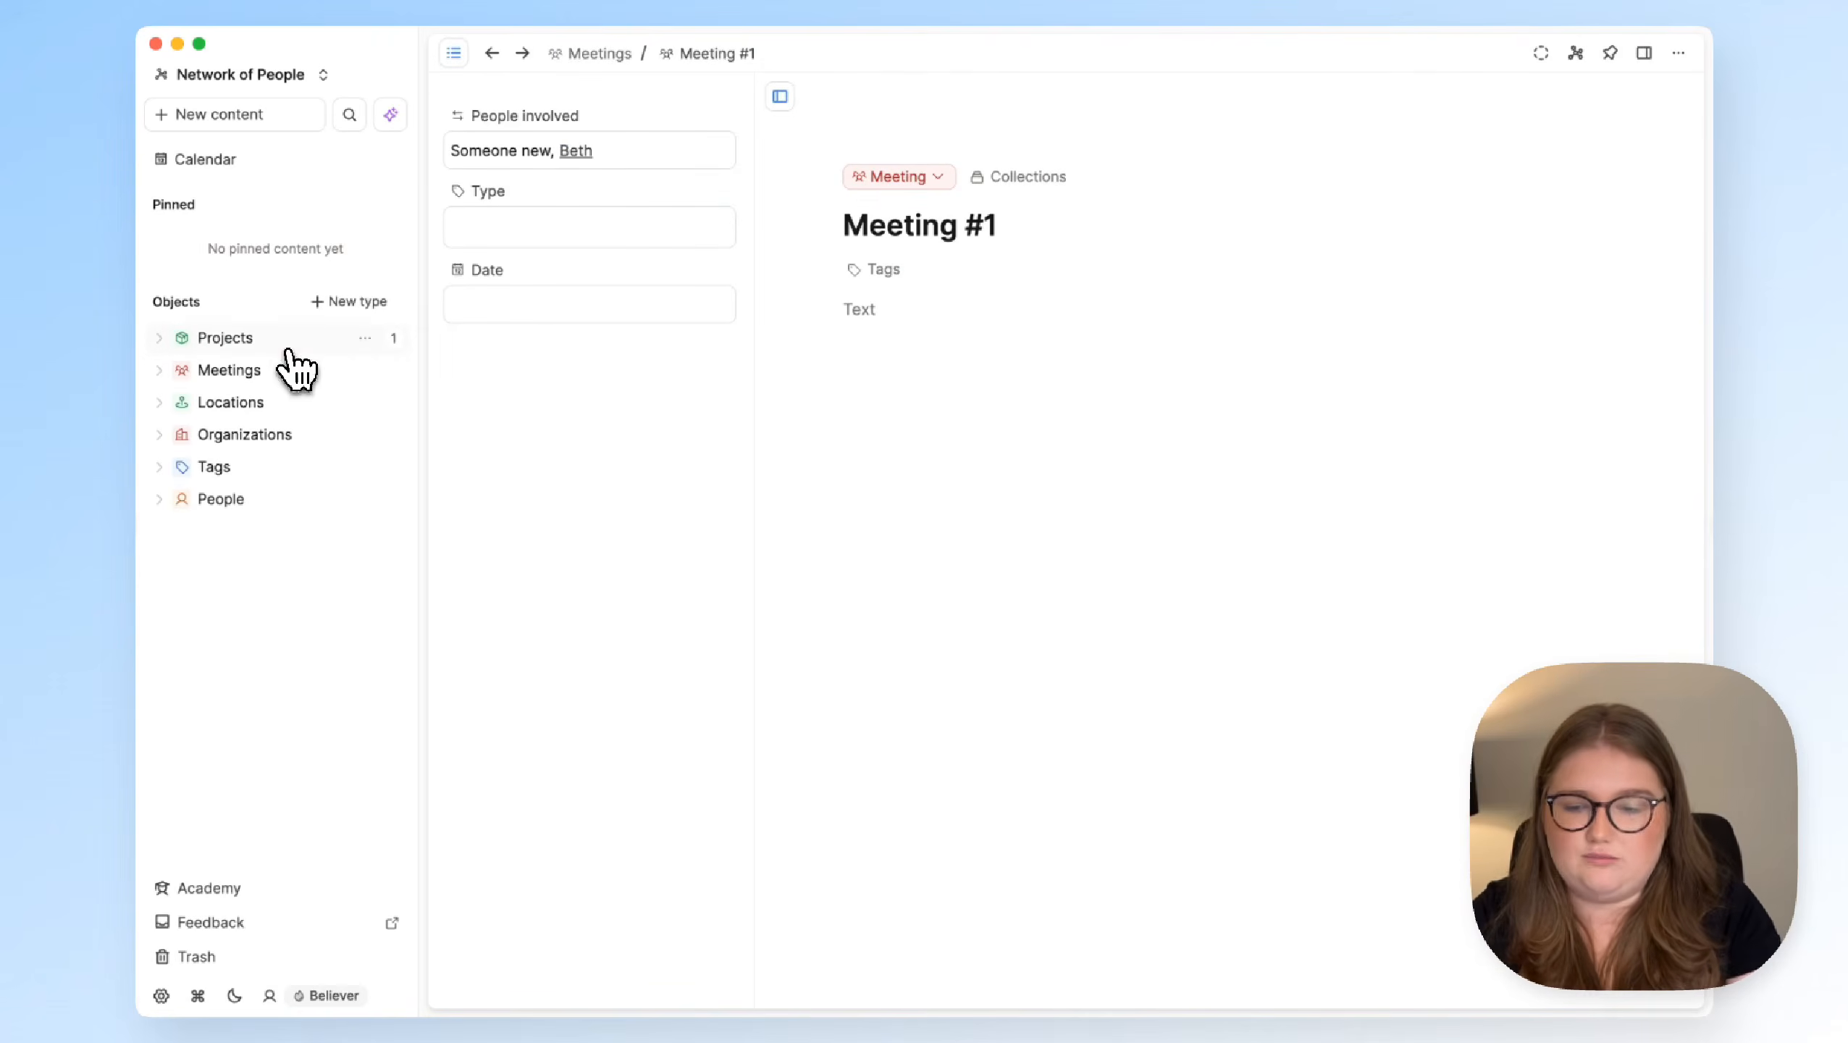
click(533, 374)
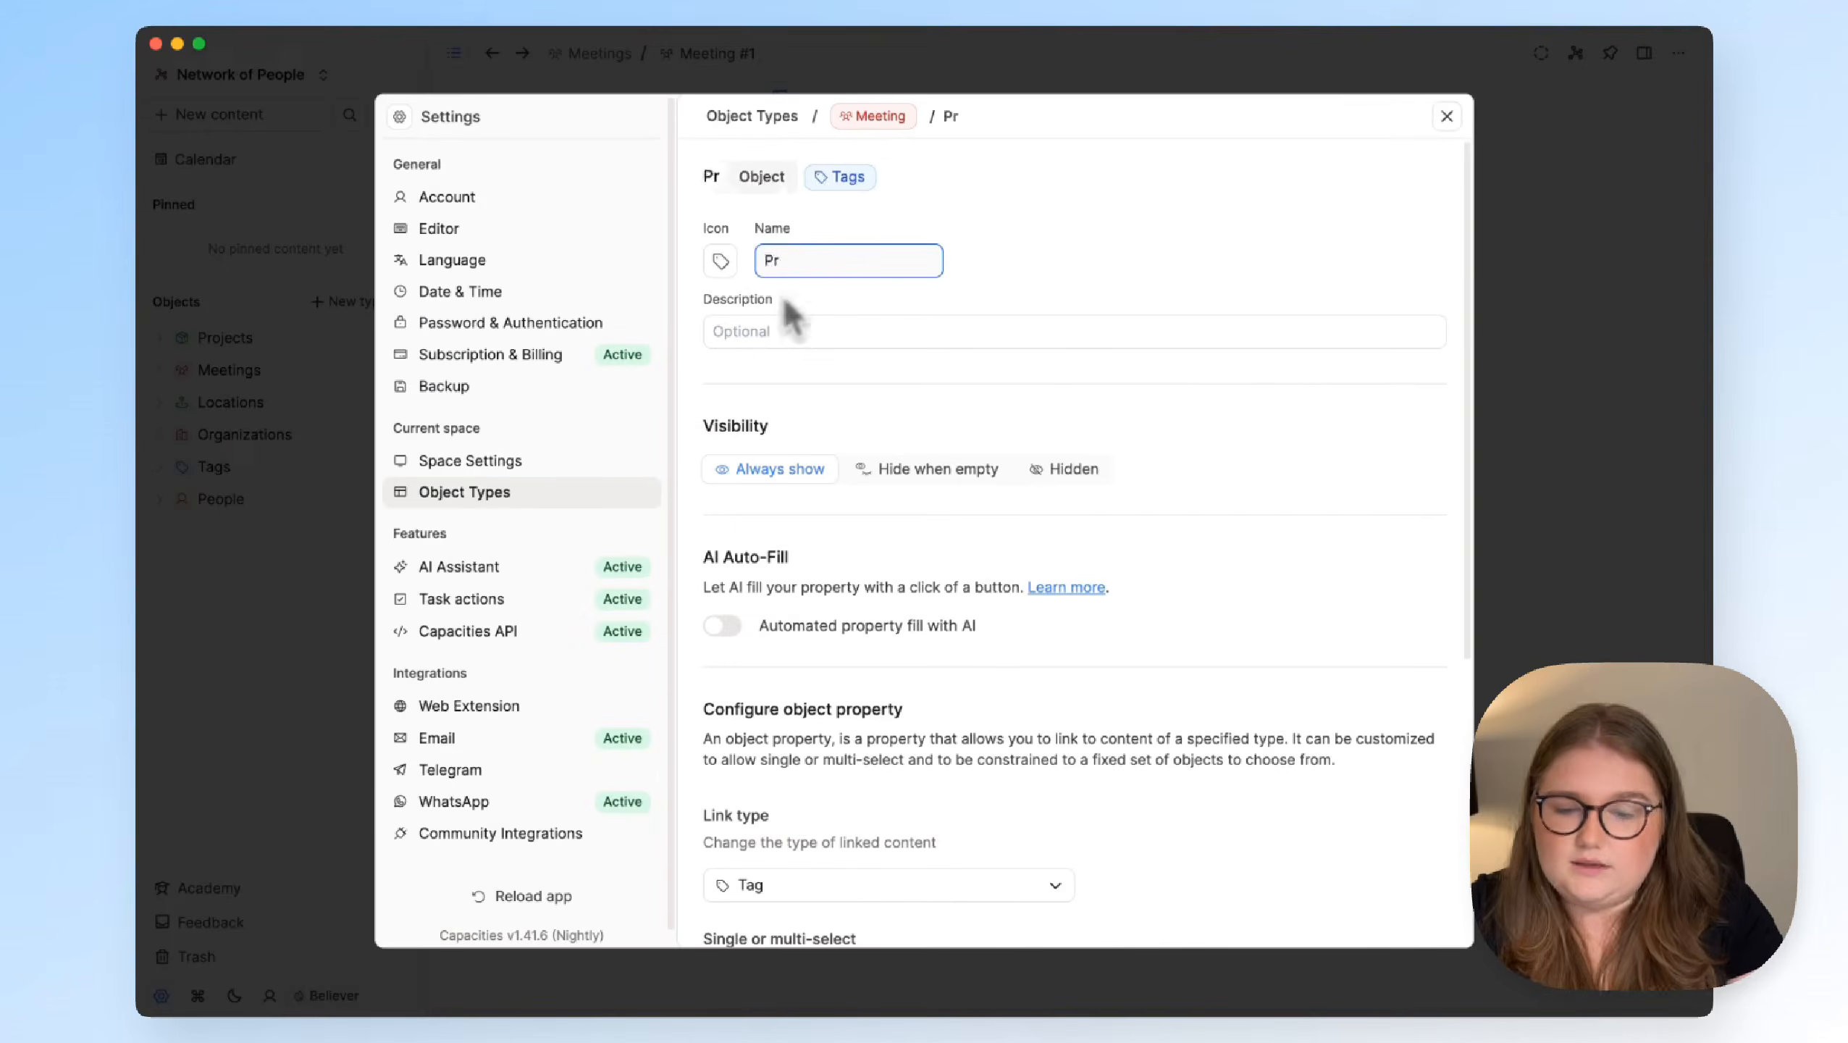
key(BackSpace)
key(BackSpace)
text(Relate)
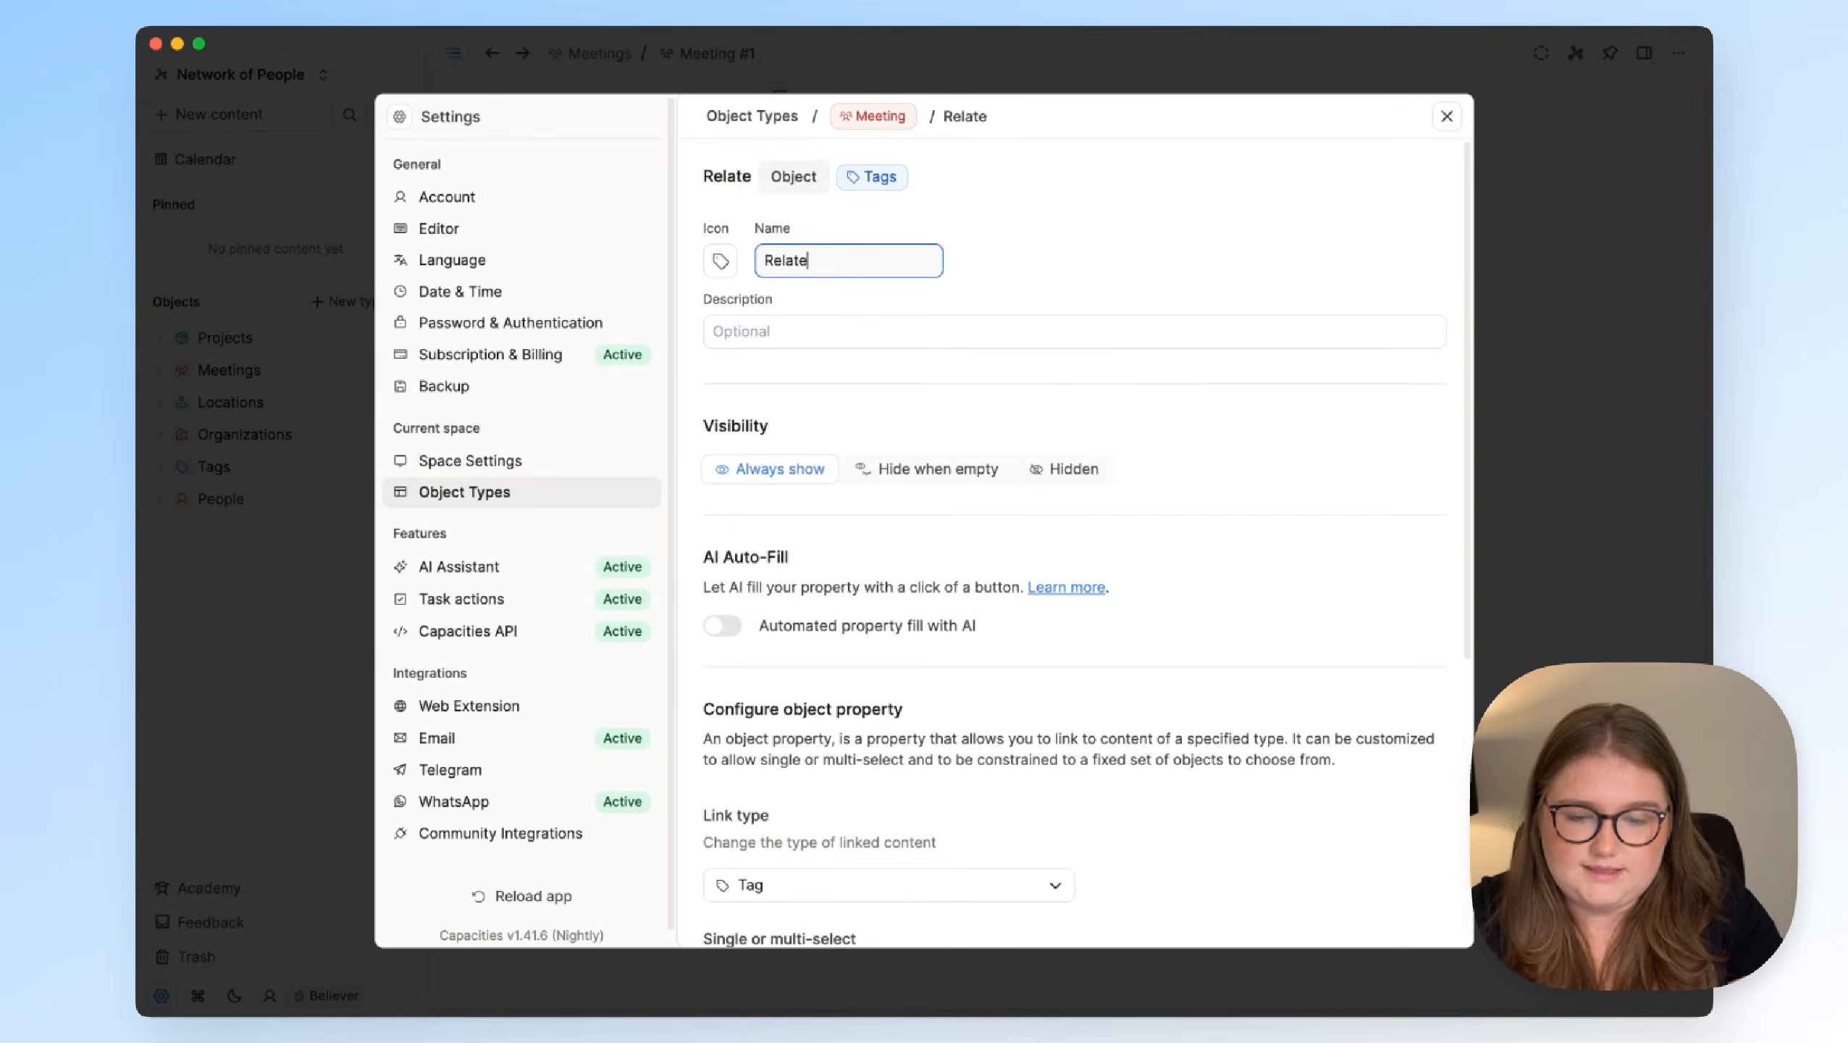
text(d Project)
click(717, 280)
text(box)
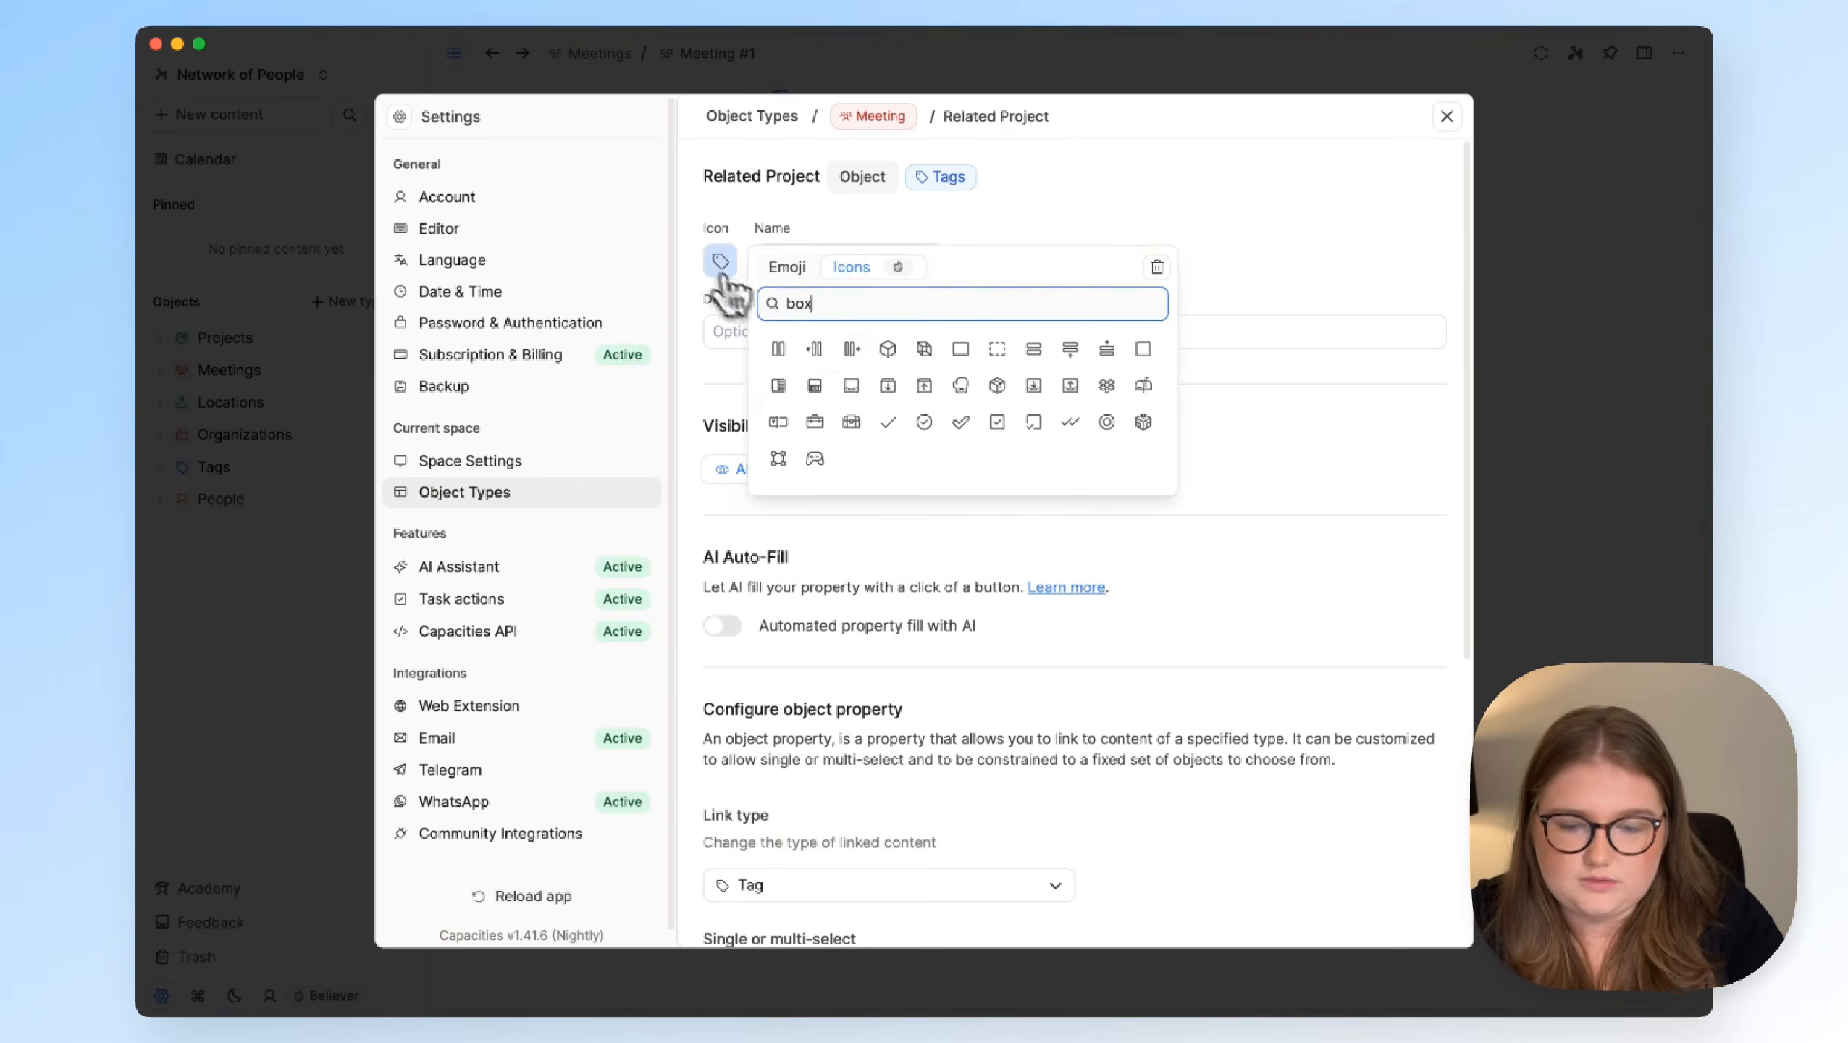
click(847, 351)
Set the Related Project property's link type to Project, apply the changes and leave the settings
scroll(845, 566, down, 3)
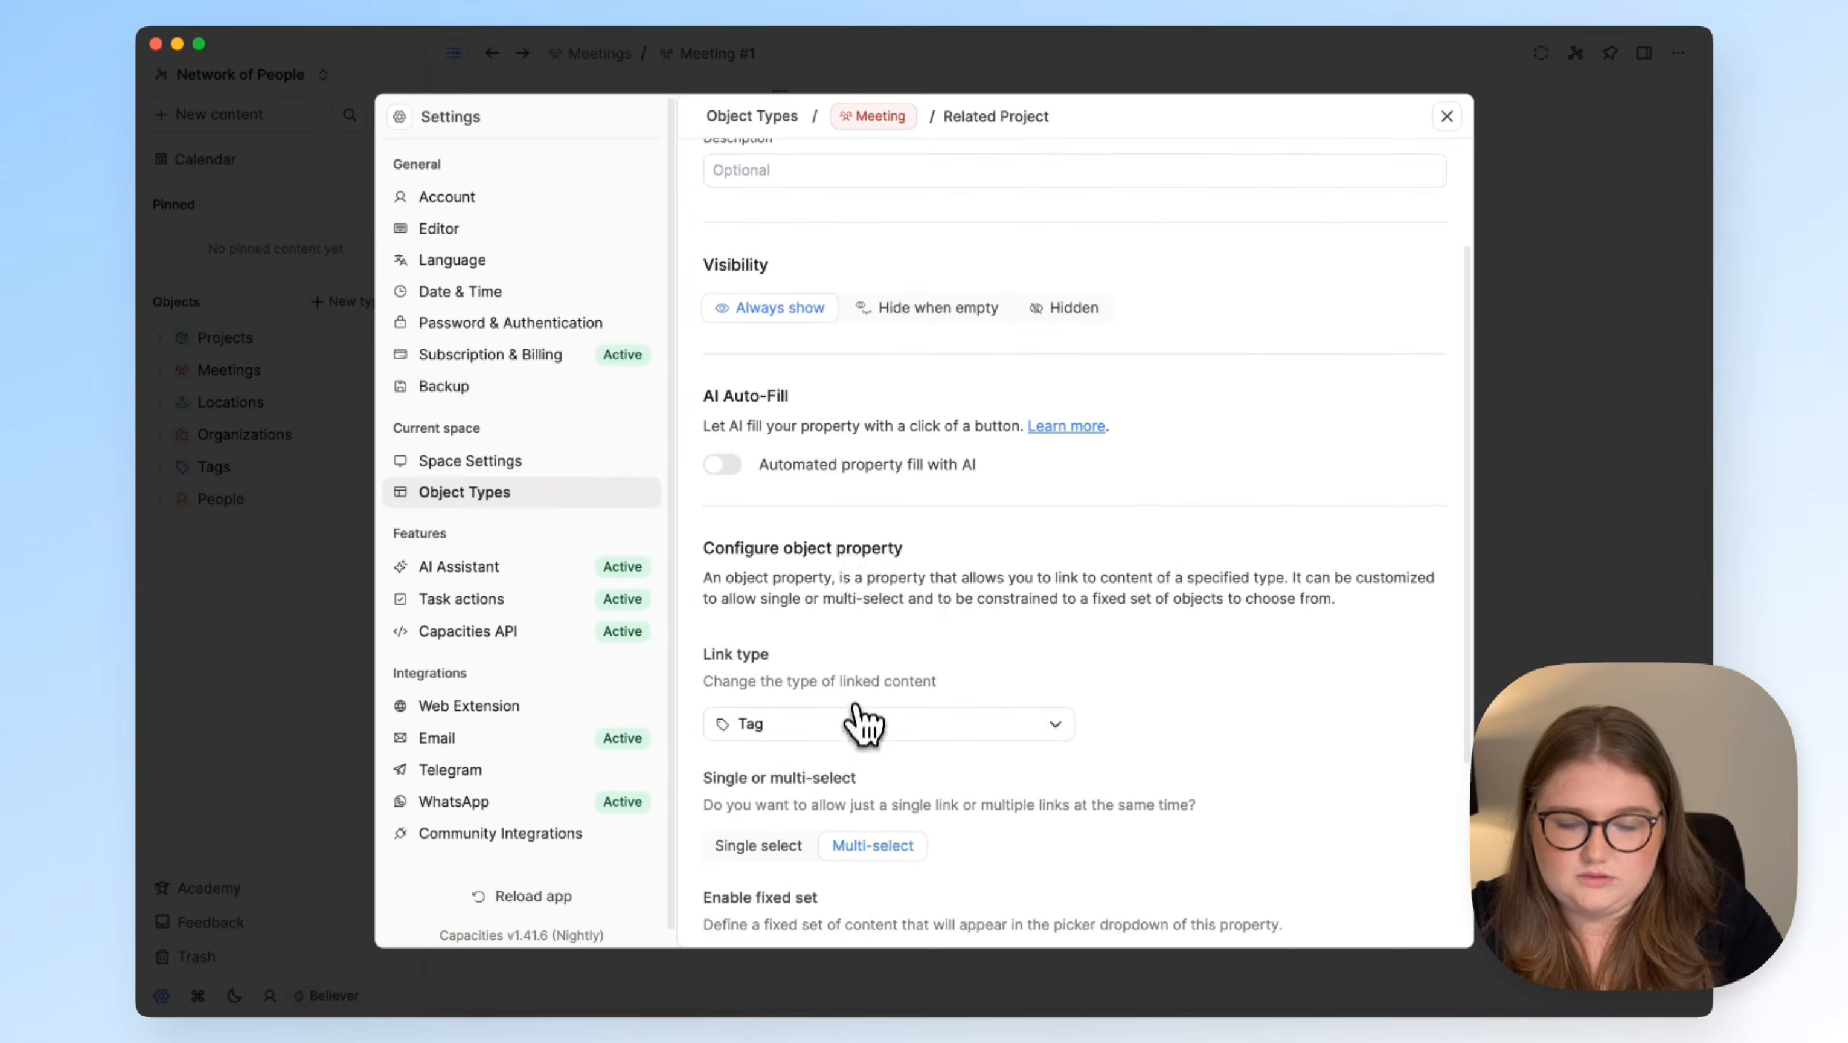
click(844, 730)
click(839, 312)
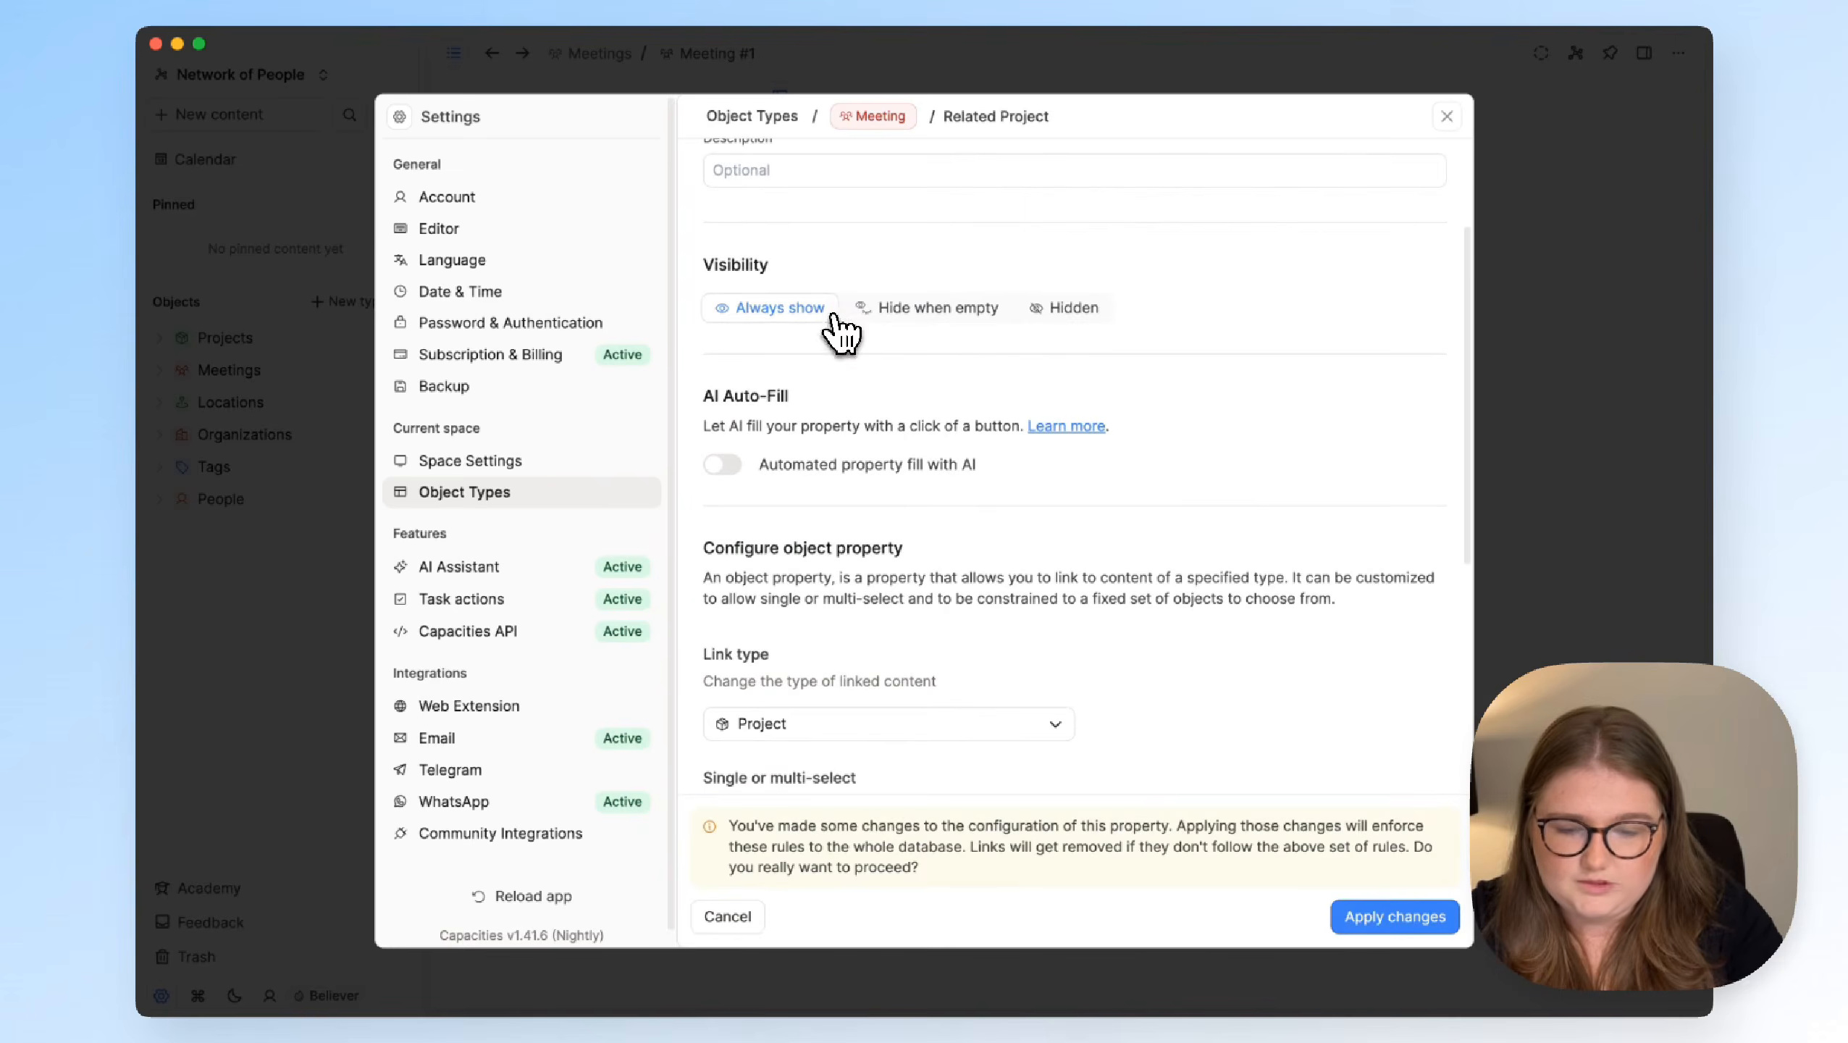
scroll(1000, 585, down, 3)
scroll(1175, 743, down, 2)
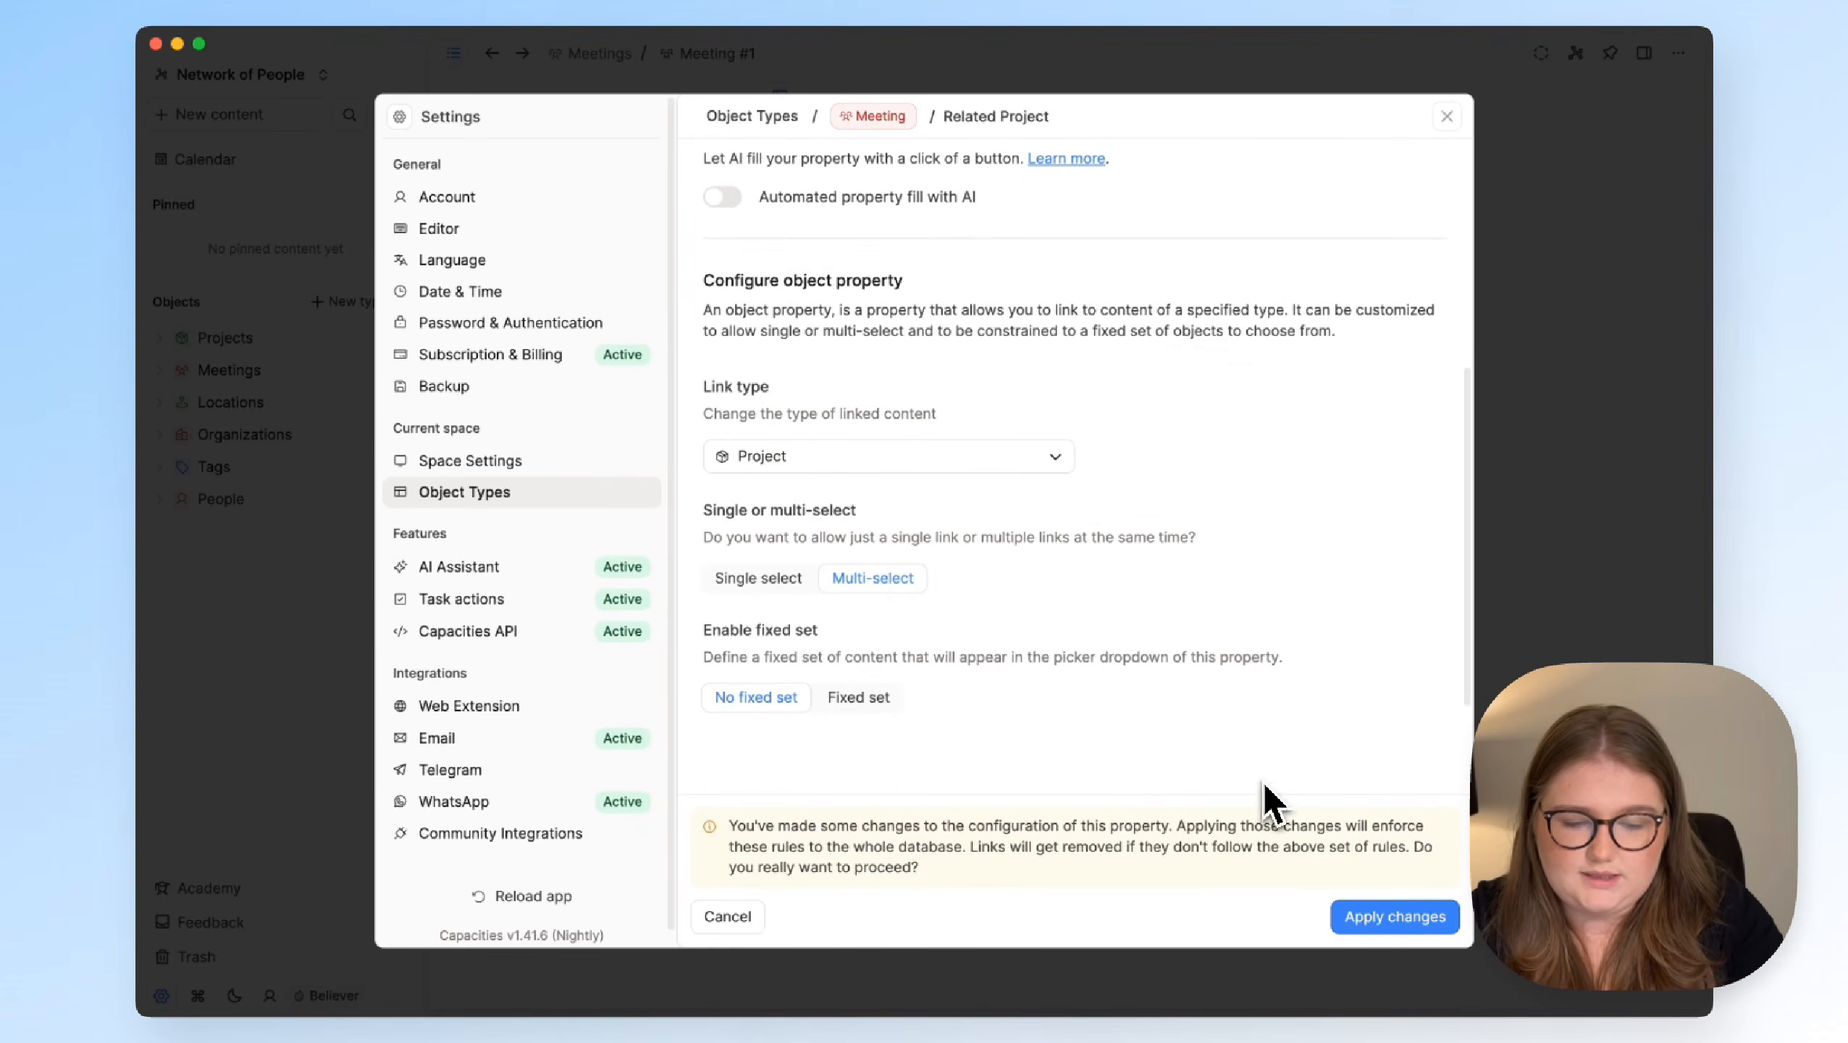
click(1363, 916)
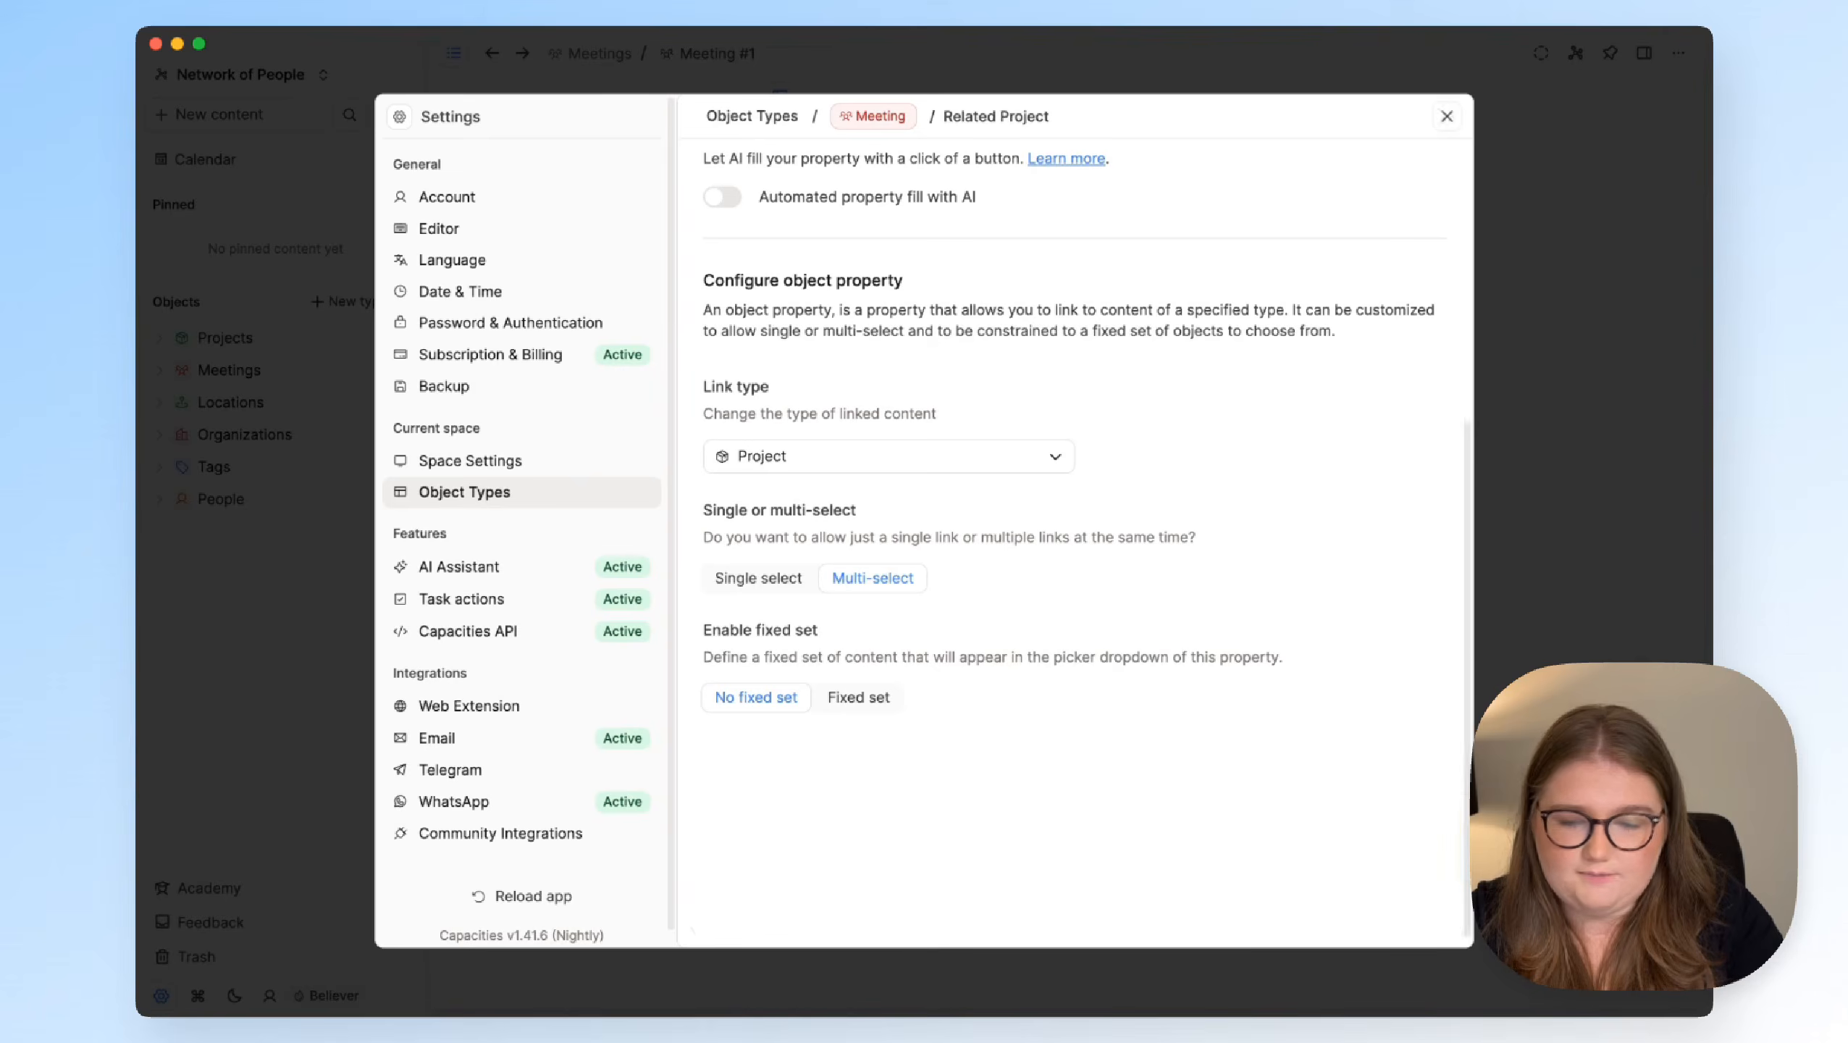
key(Escape)
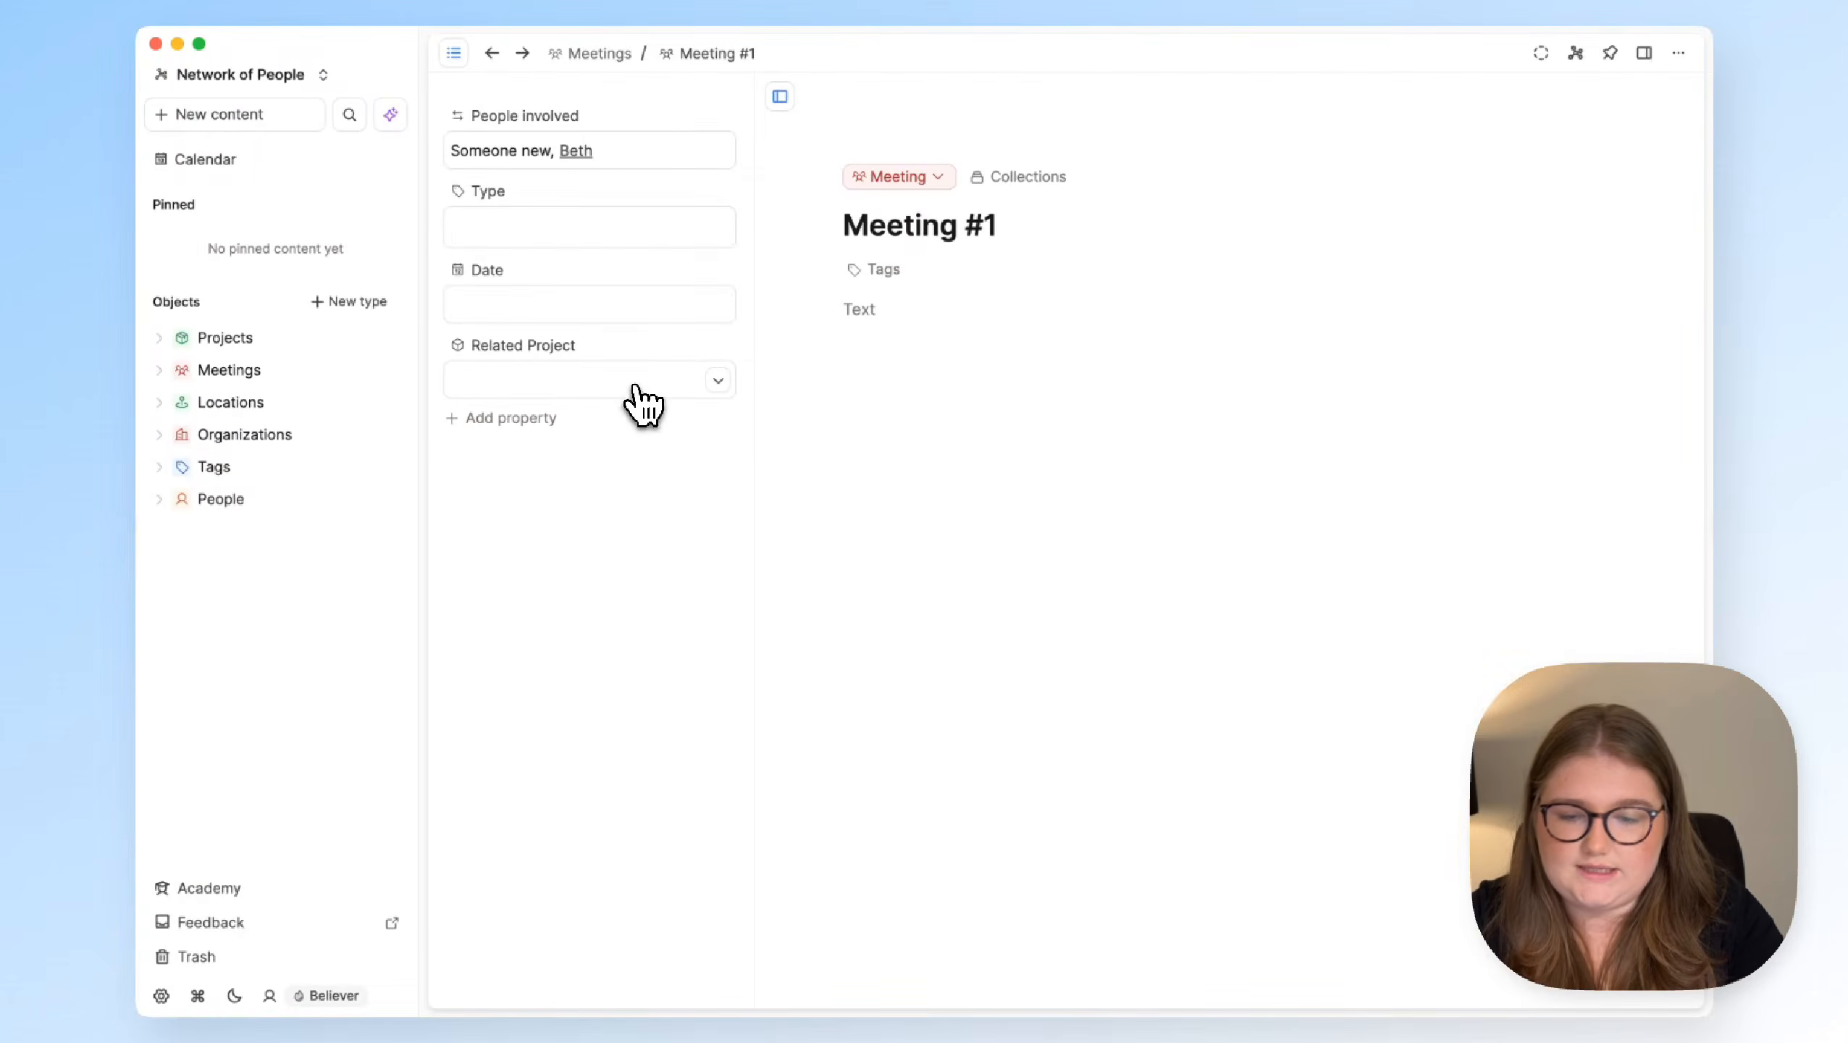
Create a meeting titled "Planning Meeting" with the related project "Create more use case videos" and check its project selection
click(642, 406)
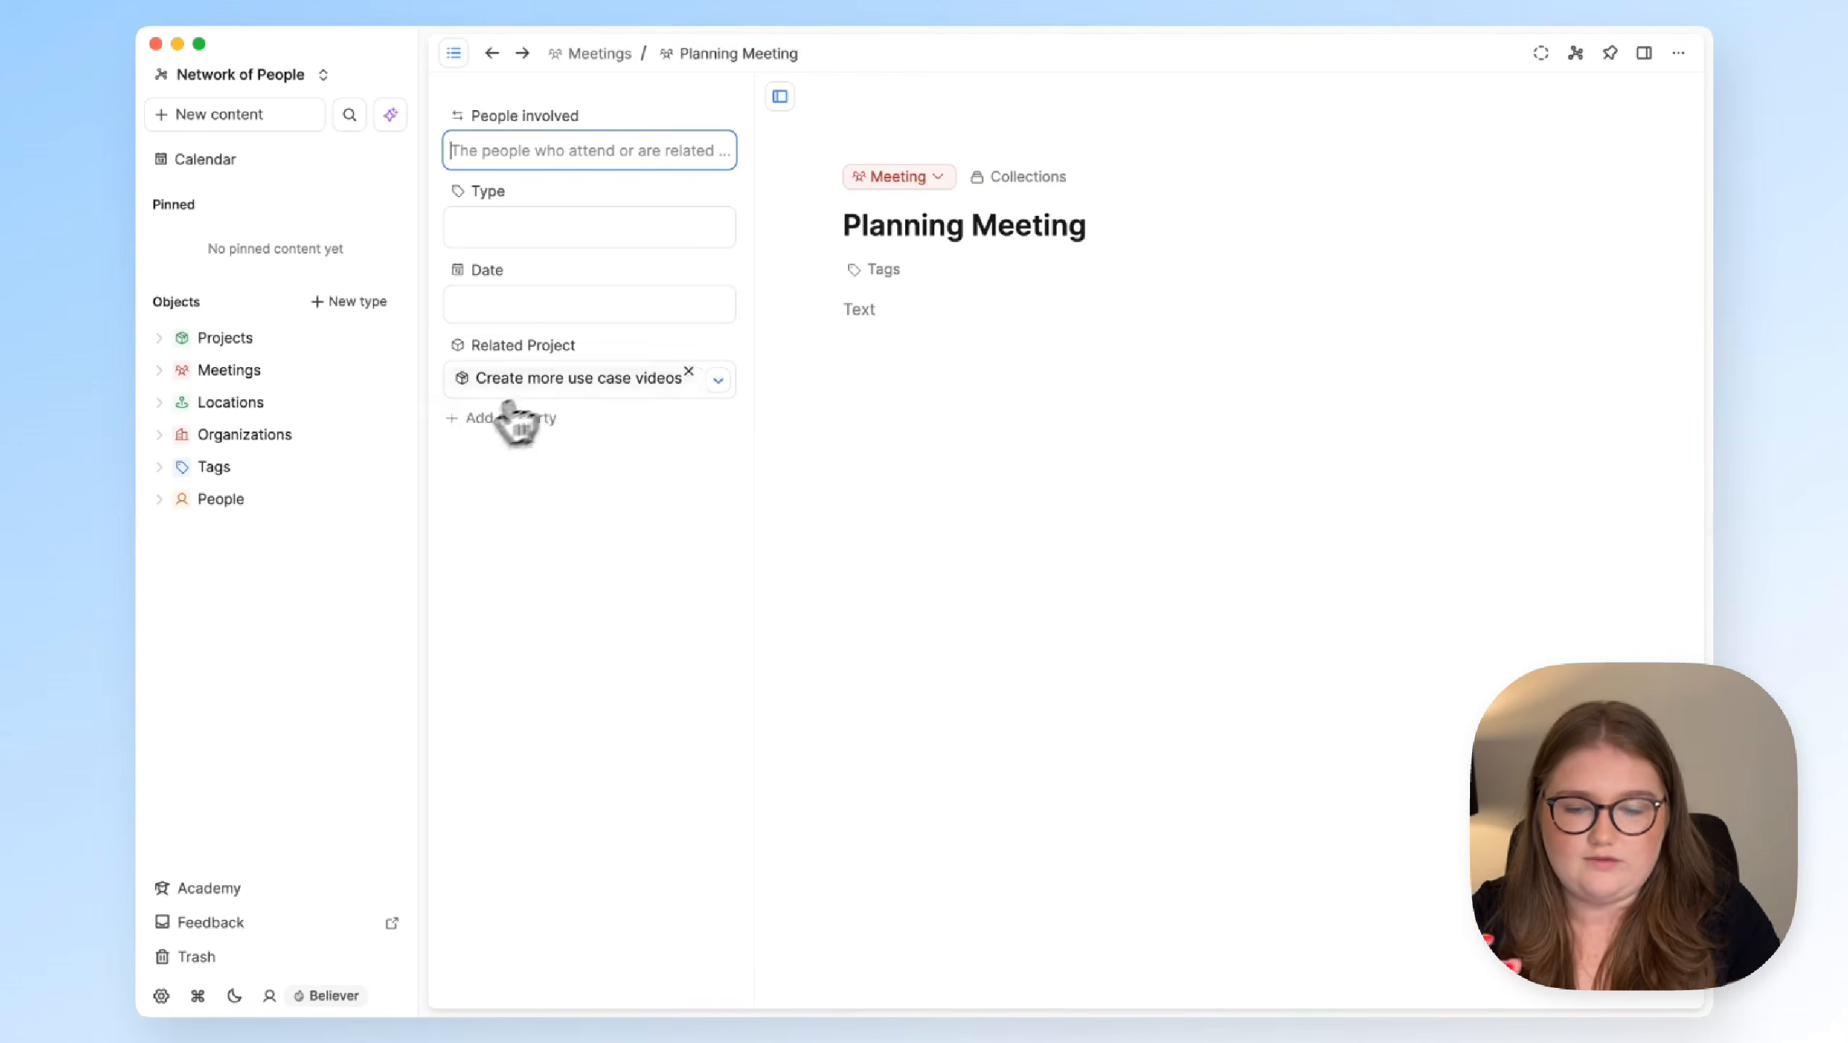
click(576, 381)
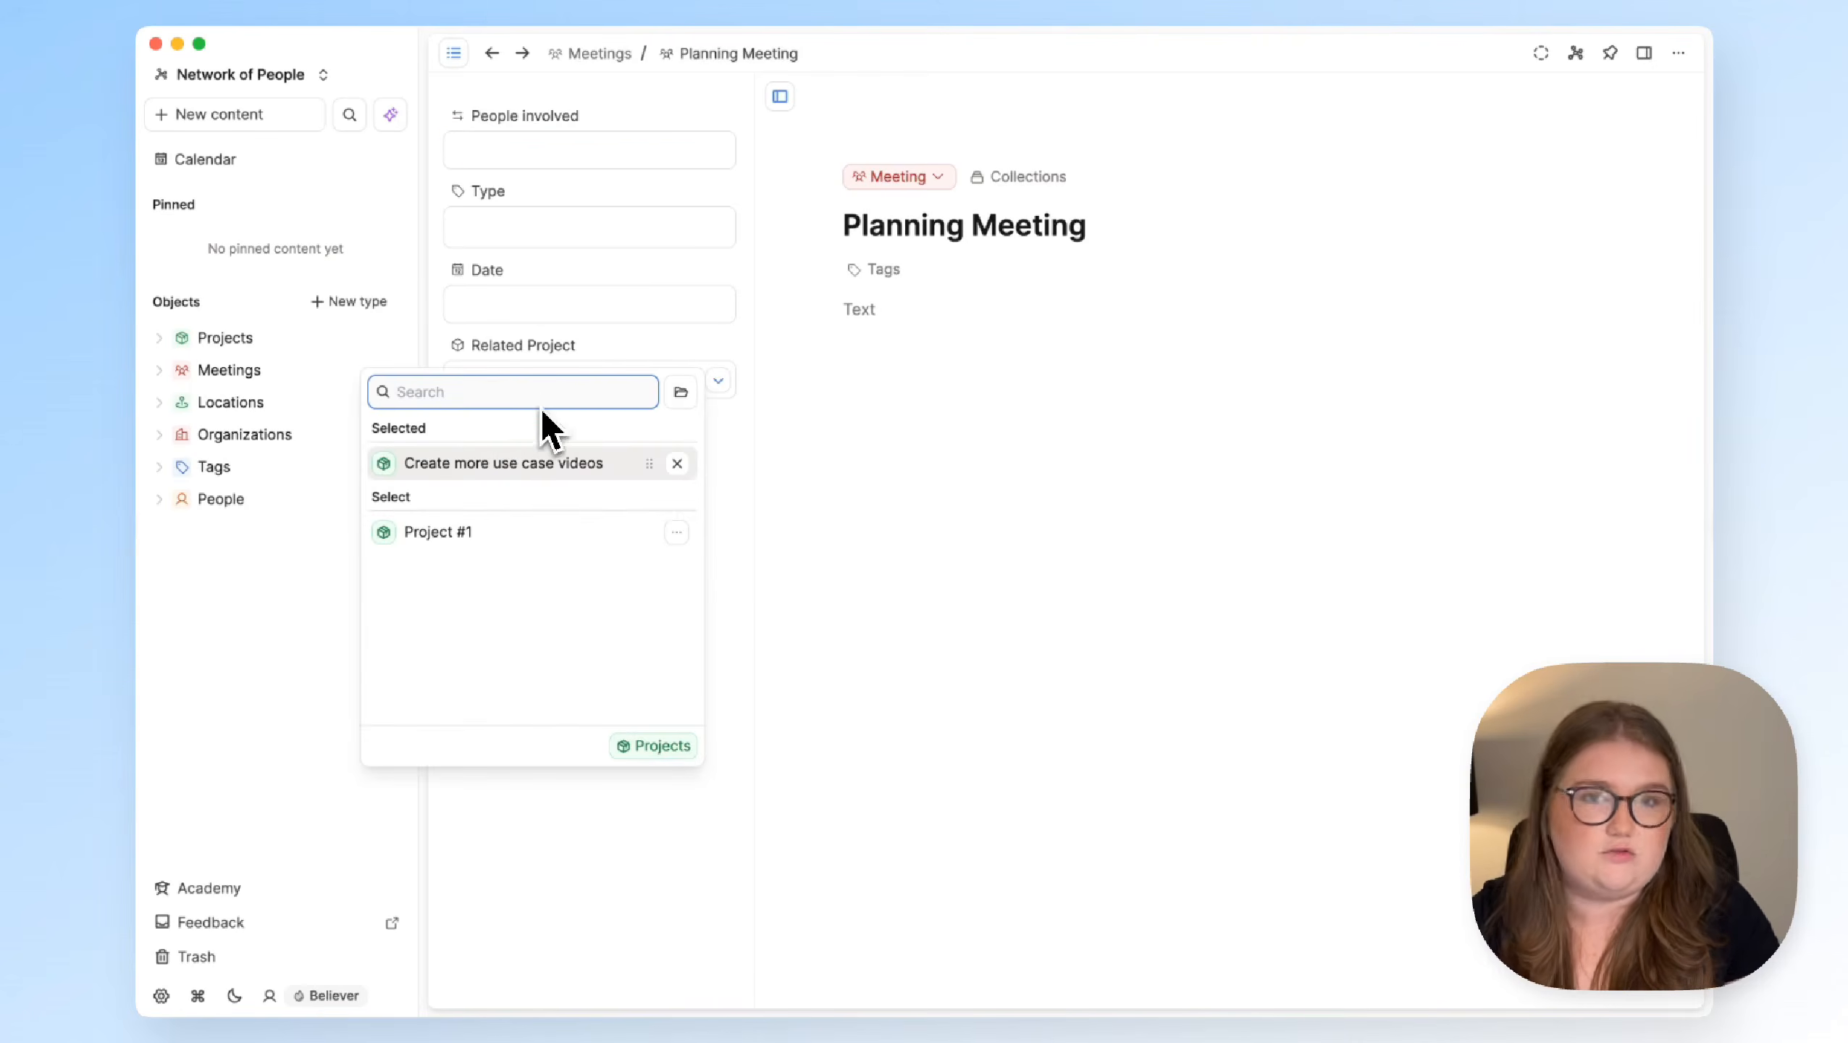
click(845, 314)
click(610, 151)
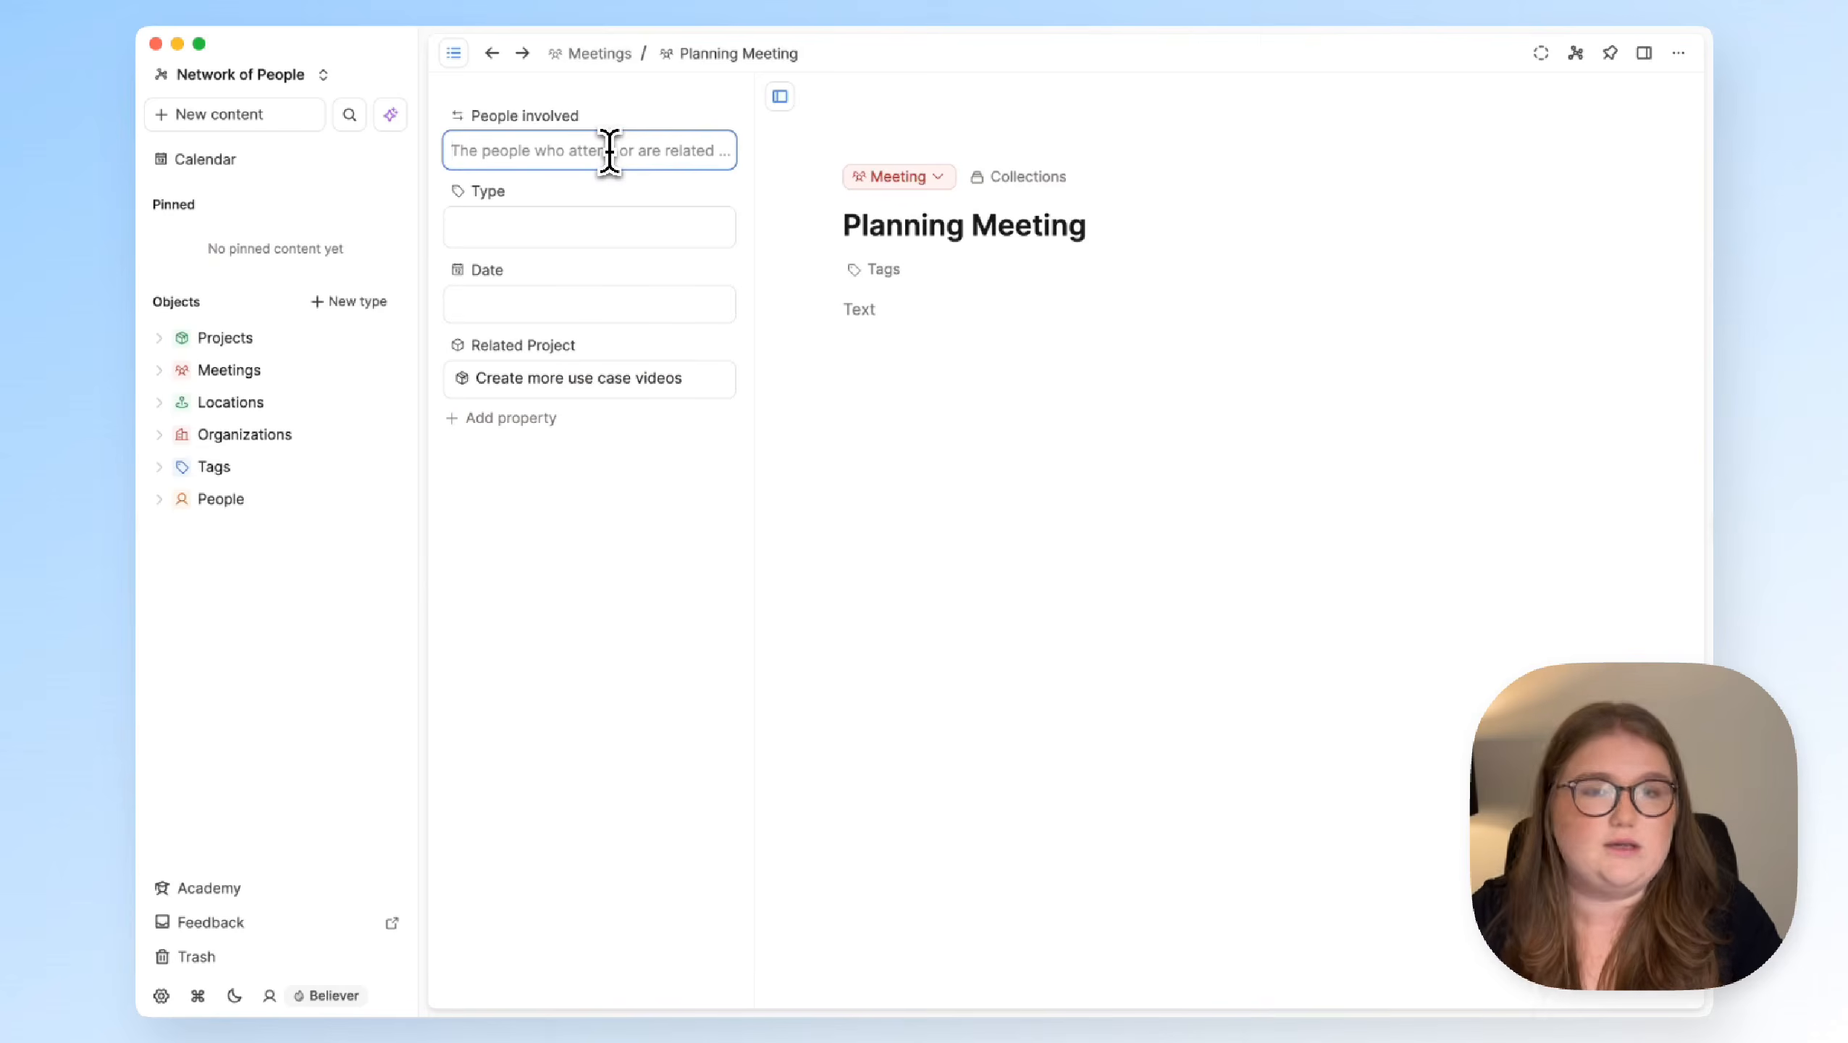
click(971, 352)
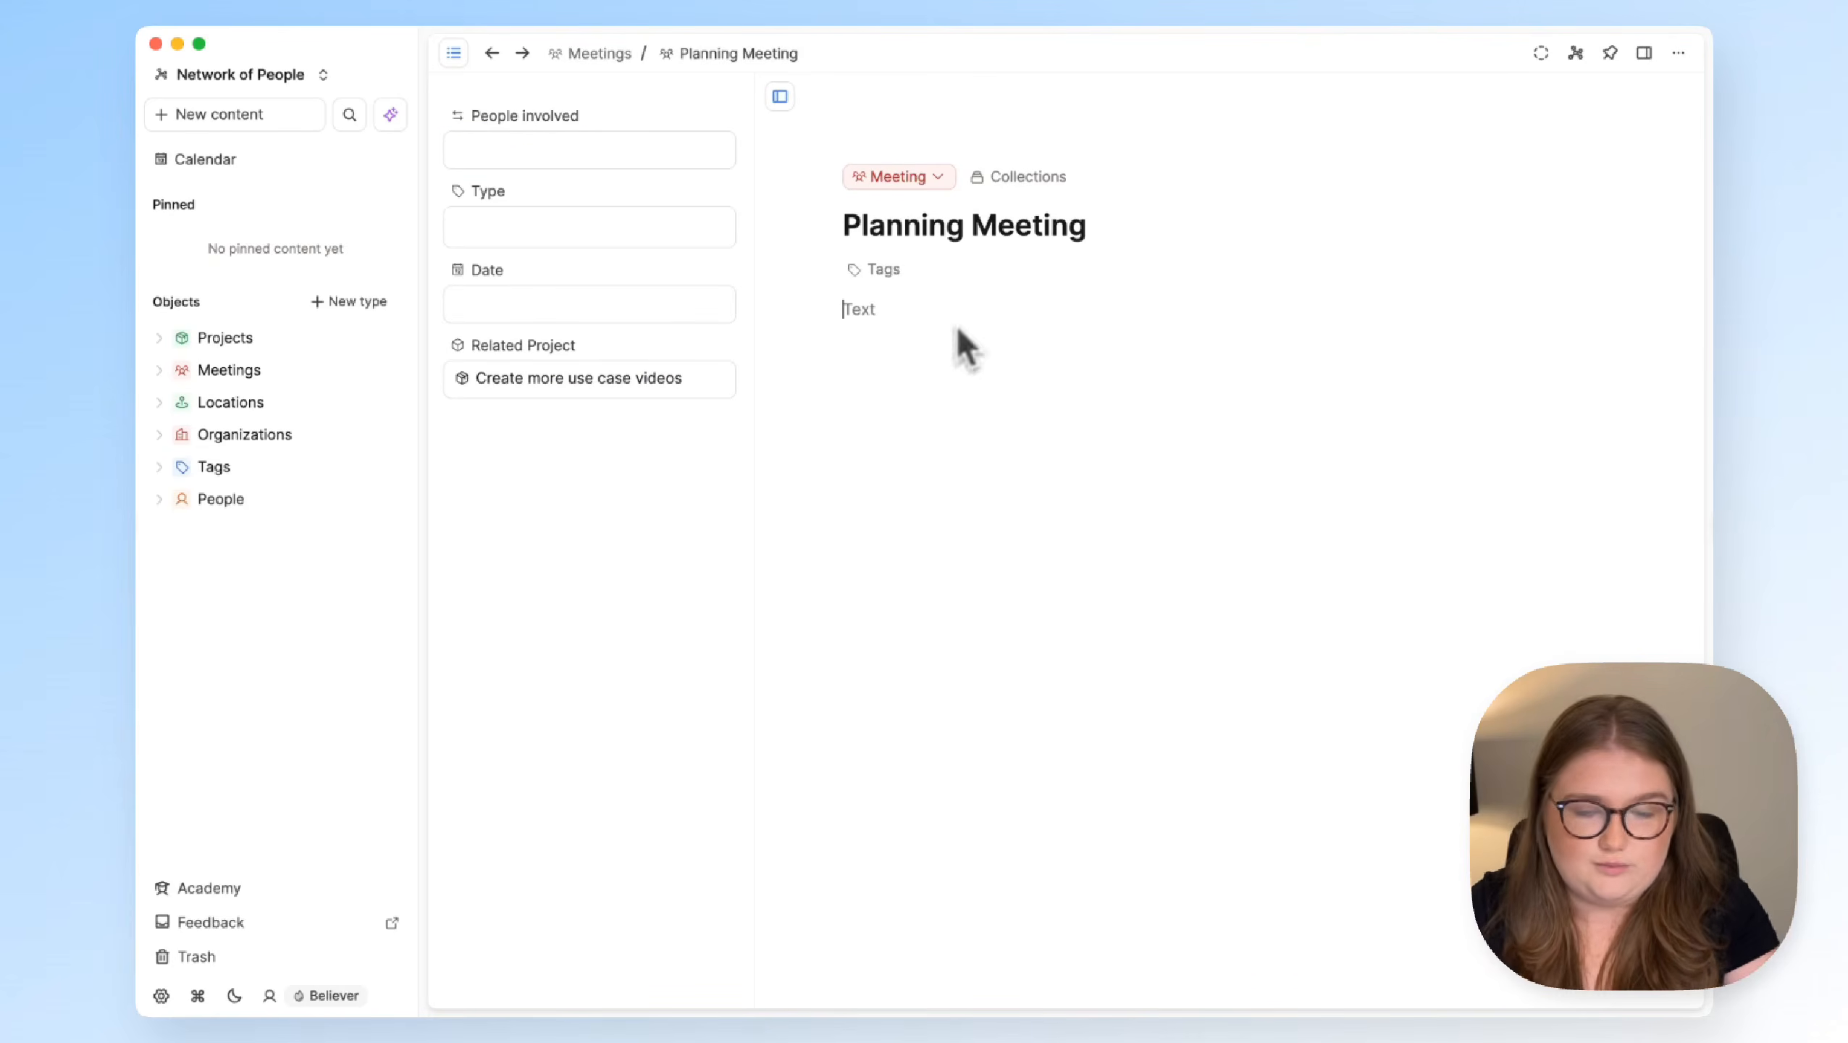
text(+)
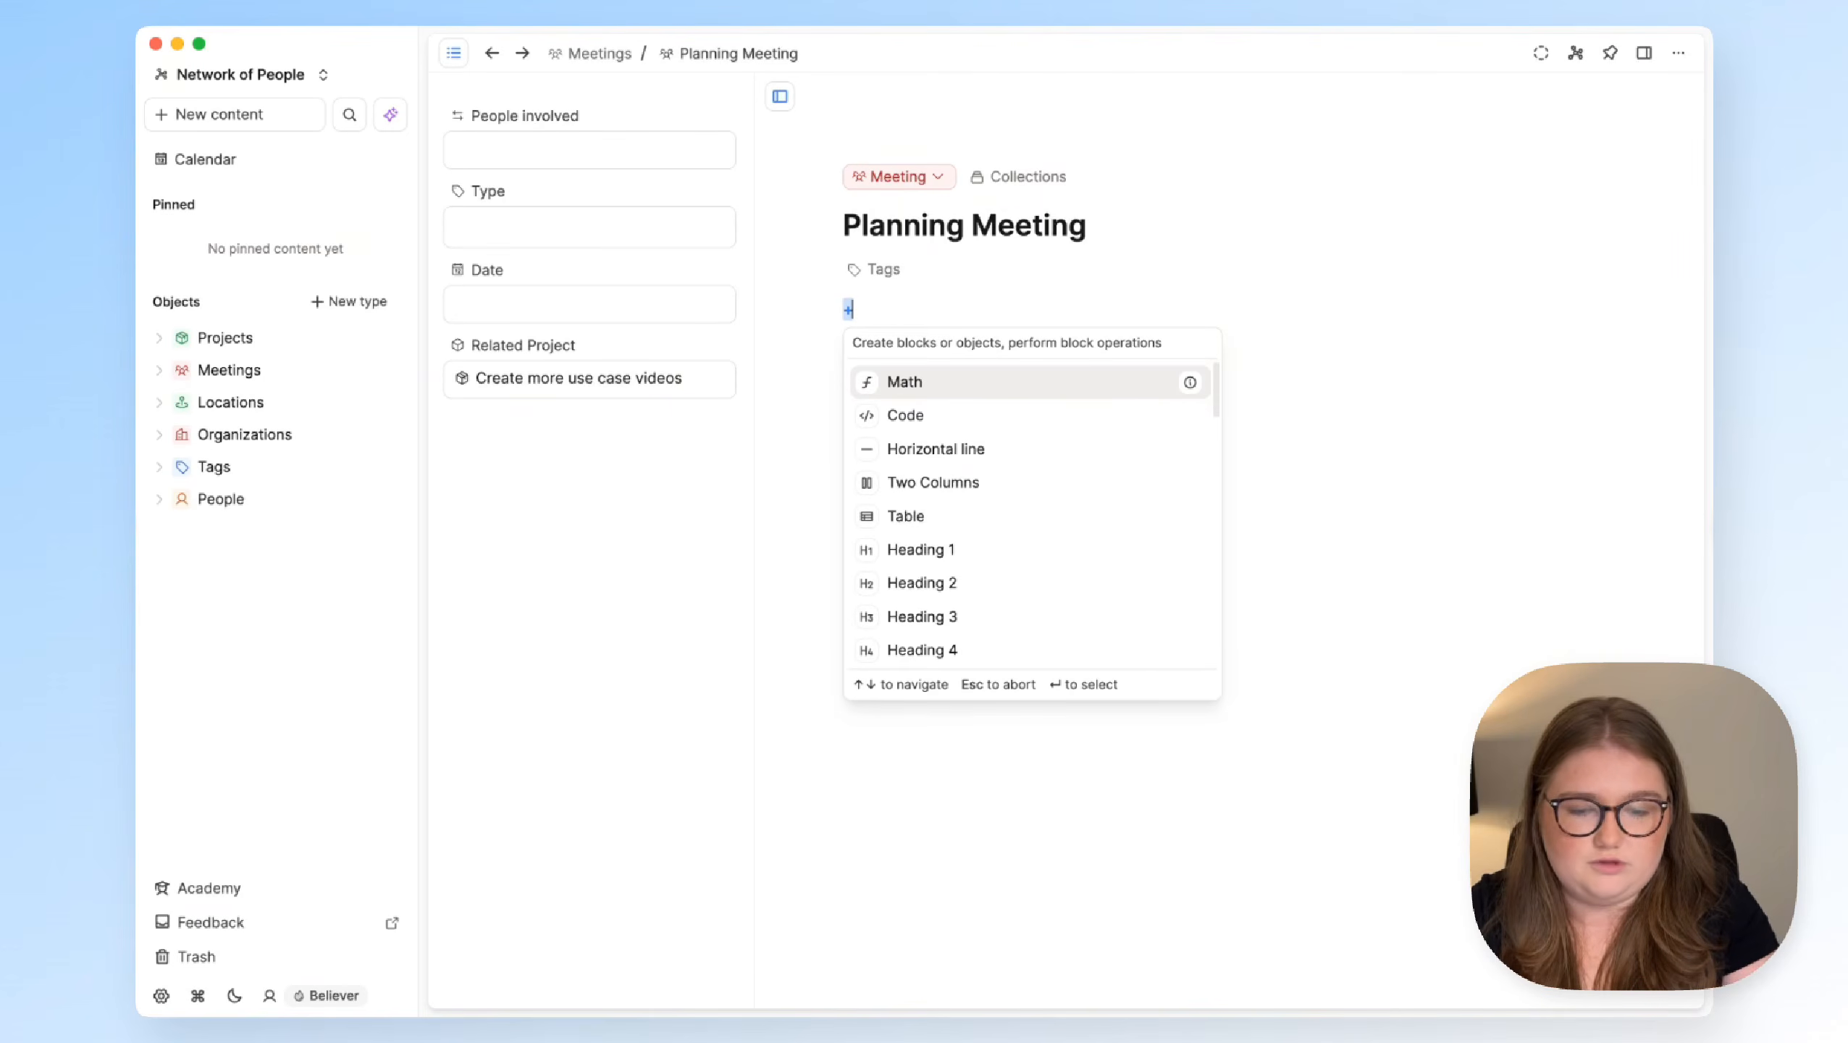
text(per)
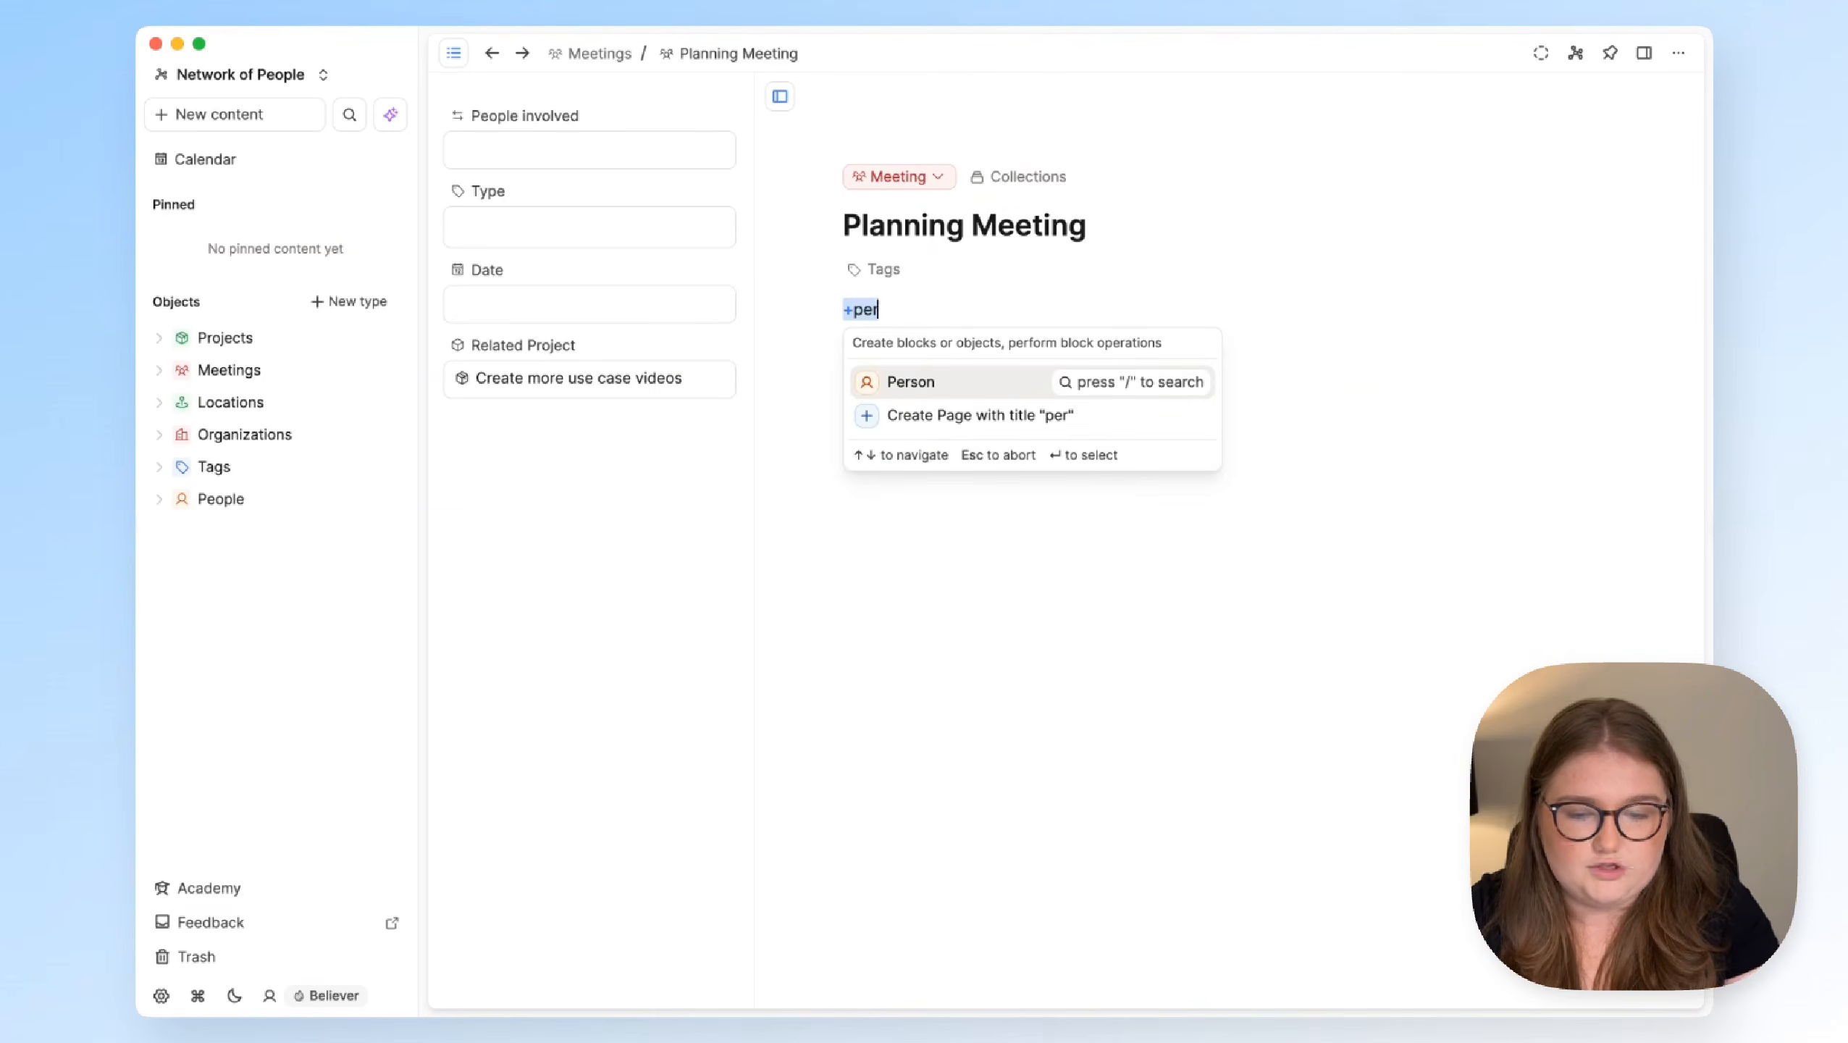
key(Return)
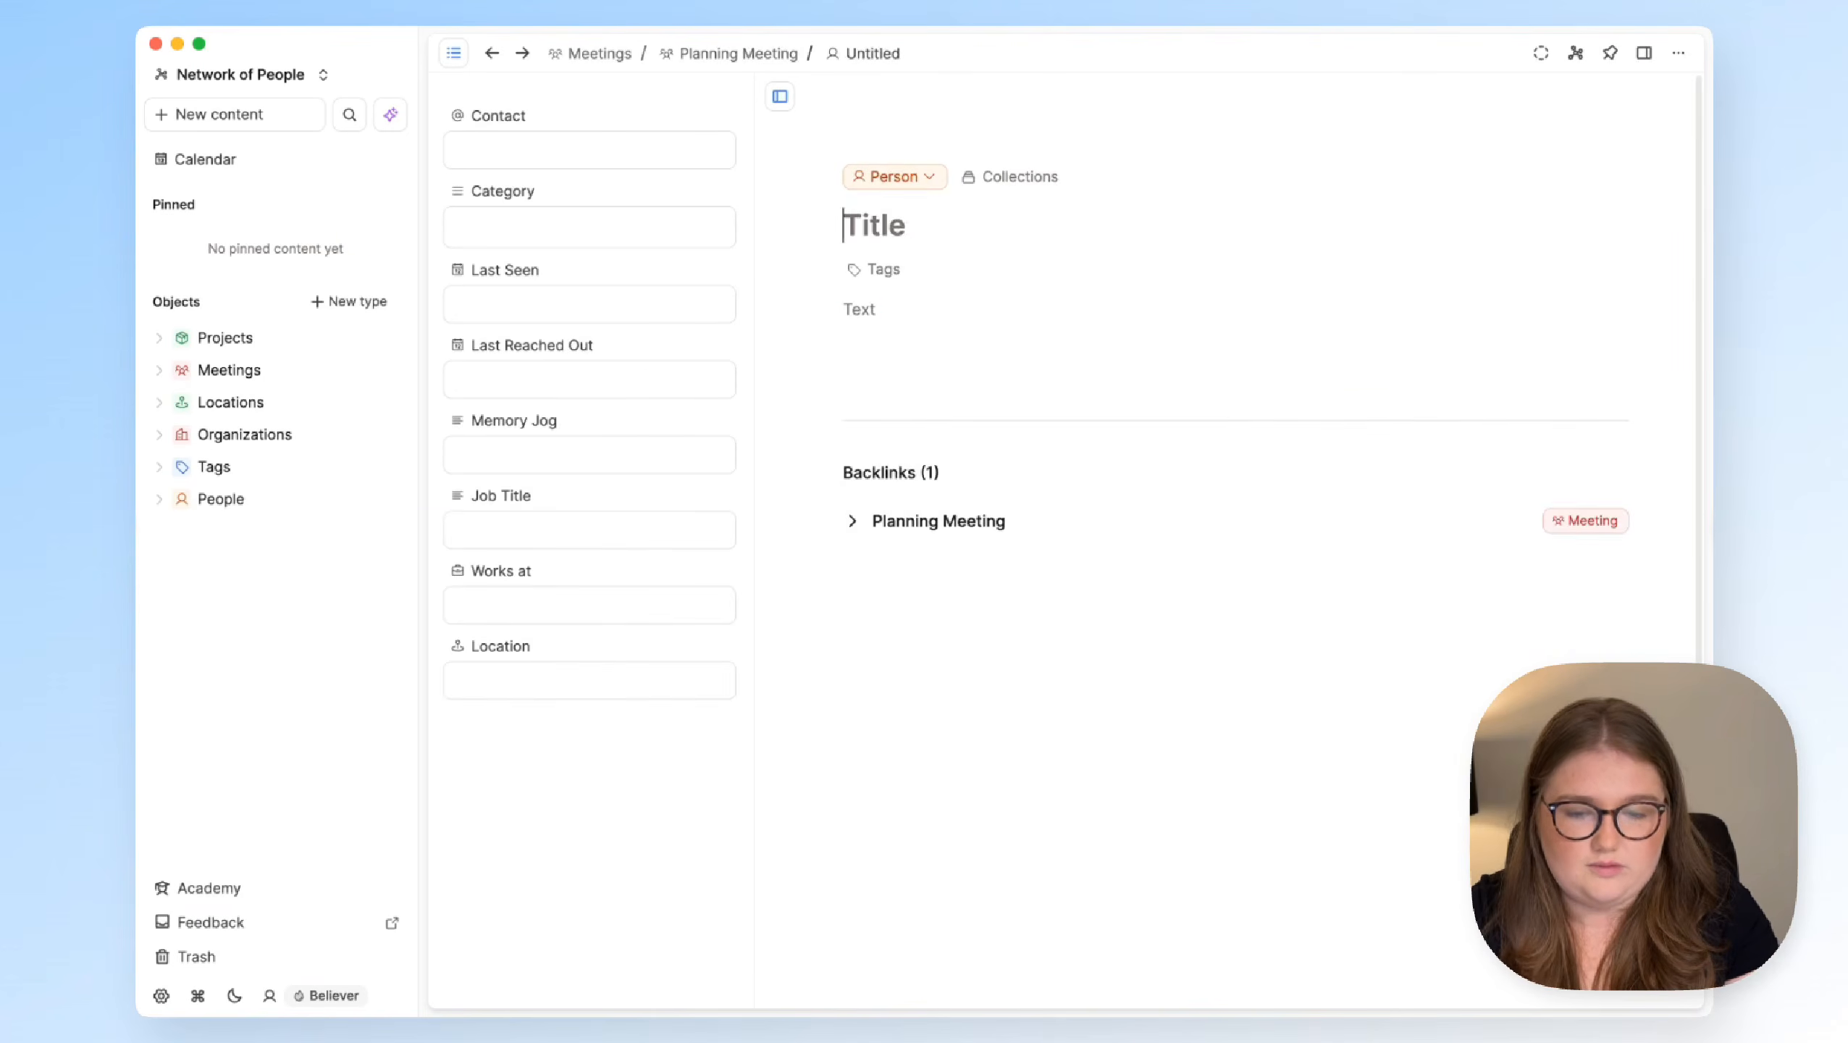
text(Anna)
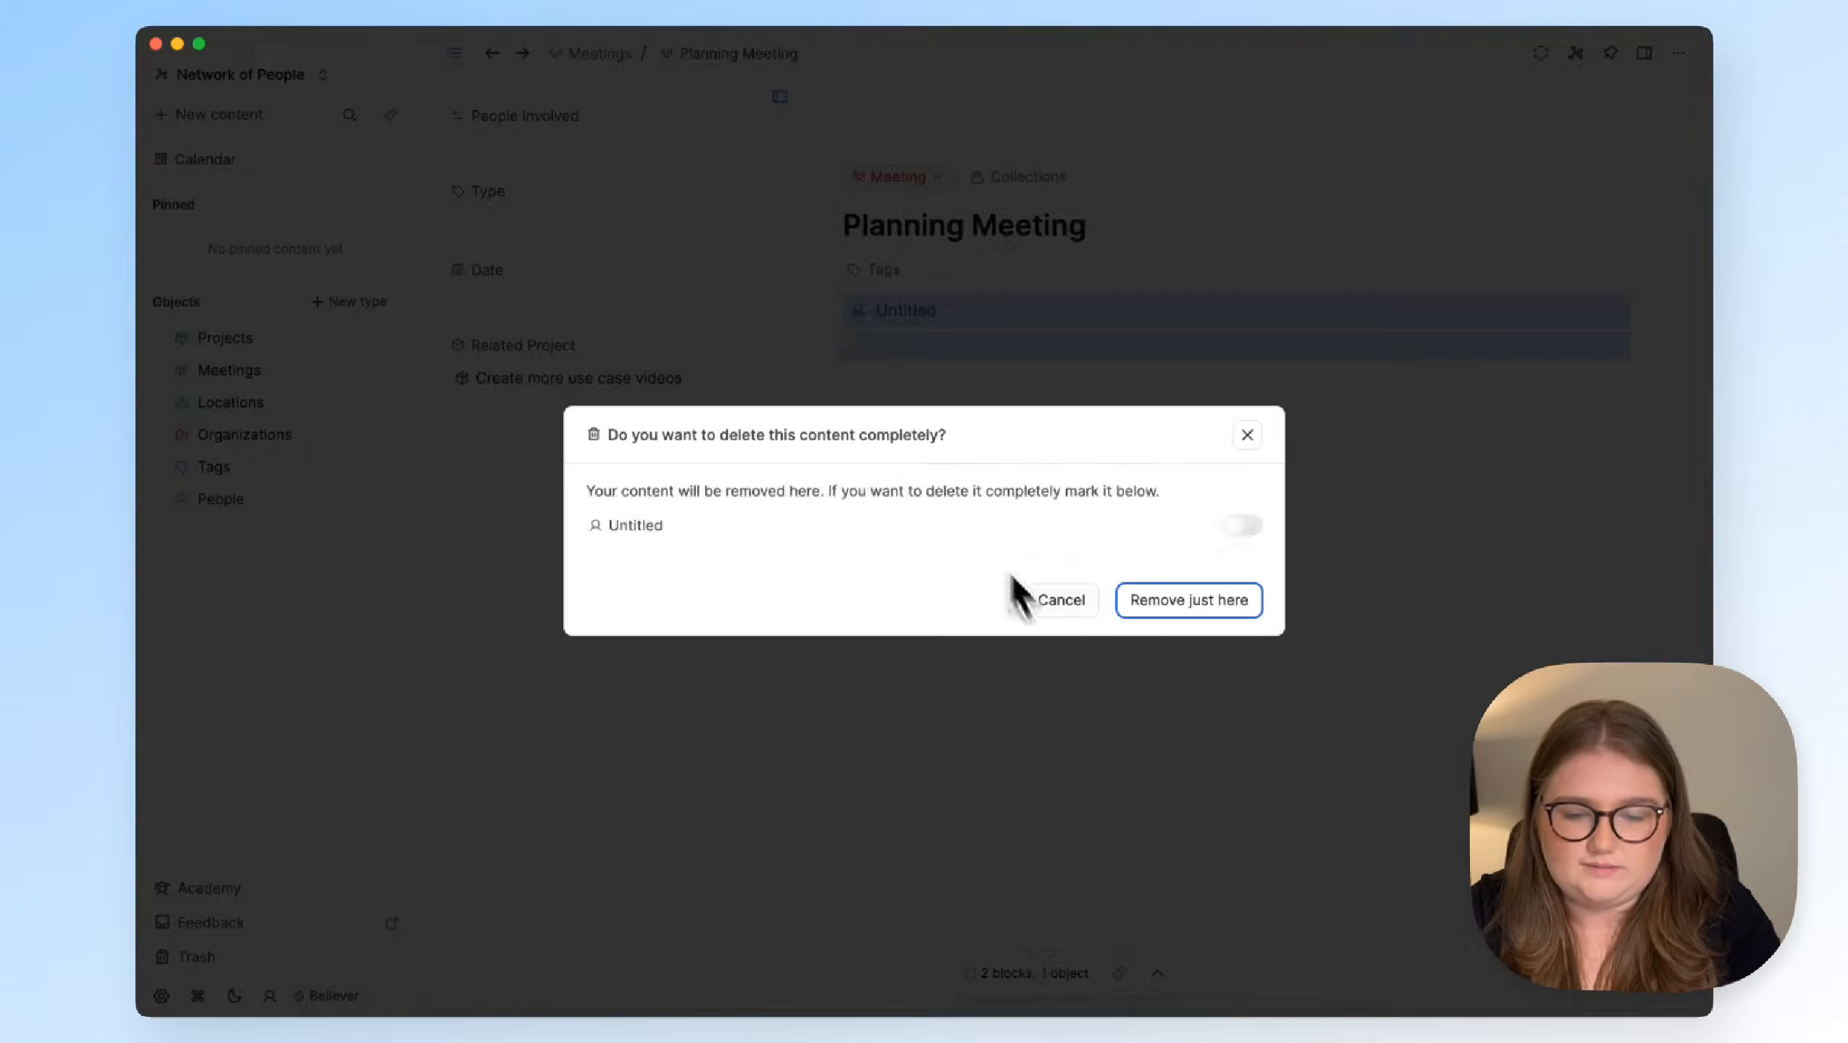
click(1051, 597)
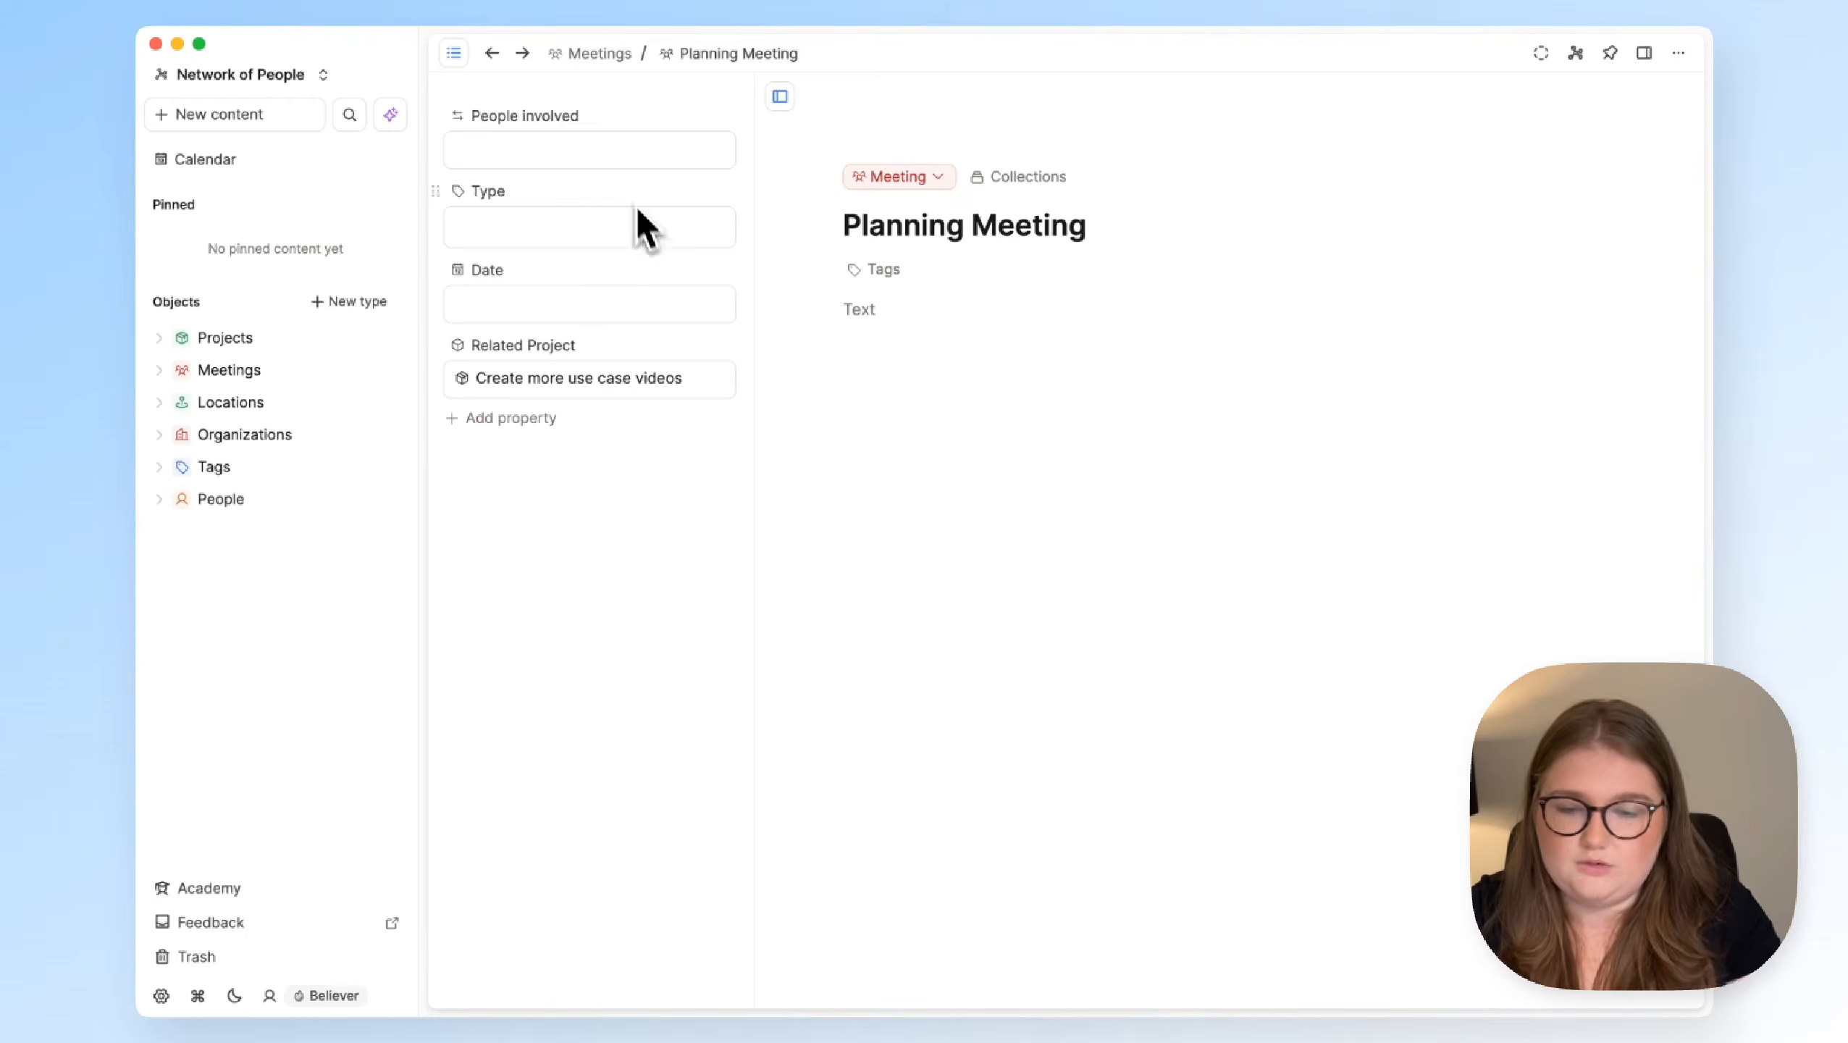
Create a new Person within the Planning Meeting's people involved, titled with the person's first name, and return to the meeting
click(605, 150)
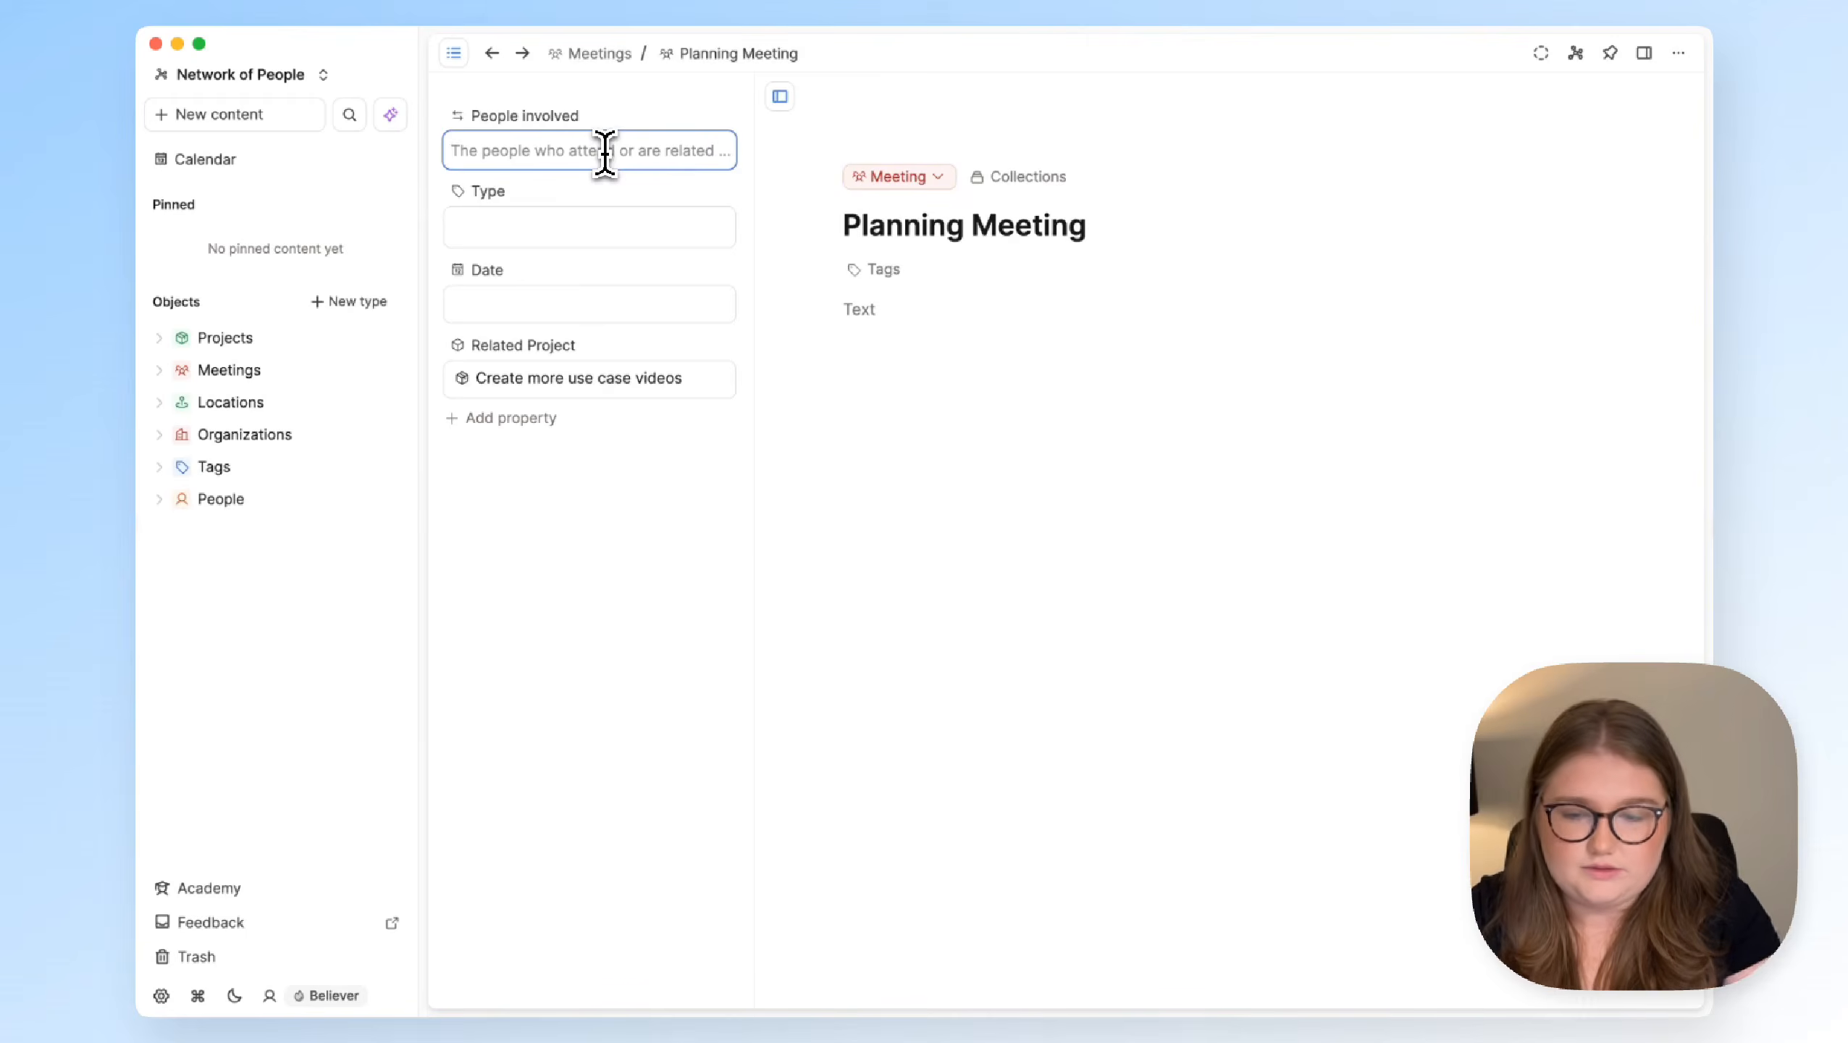
text(per)
key(Return)
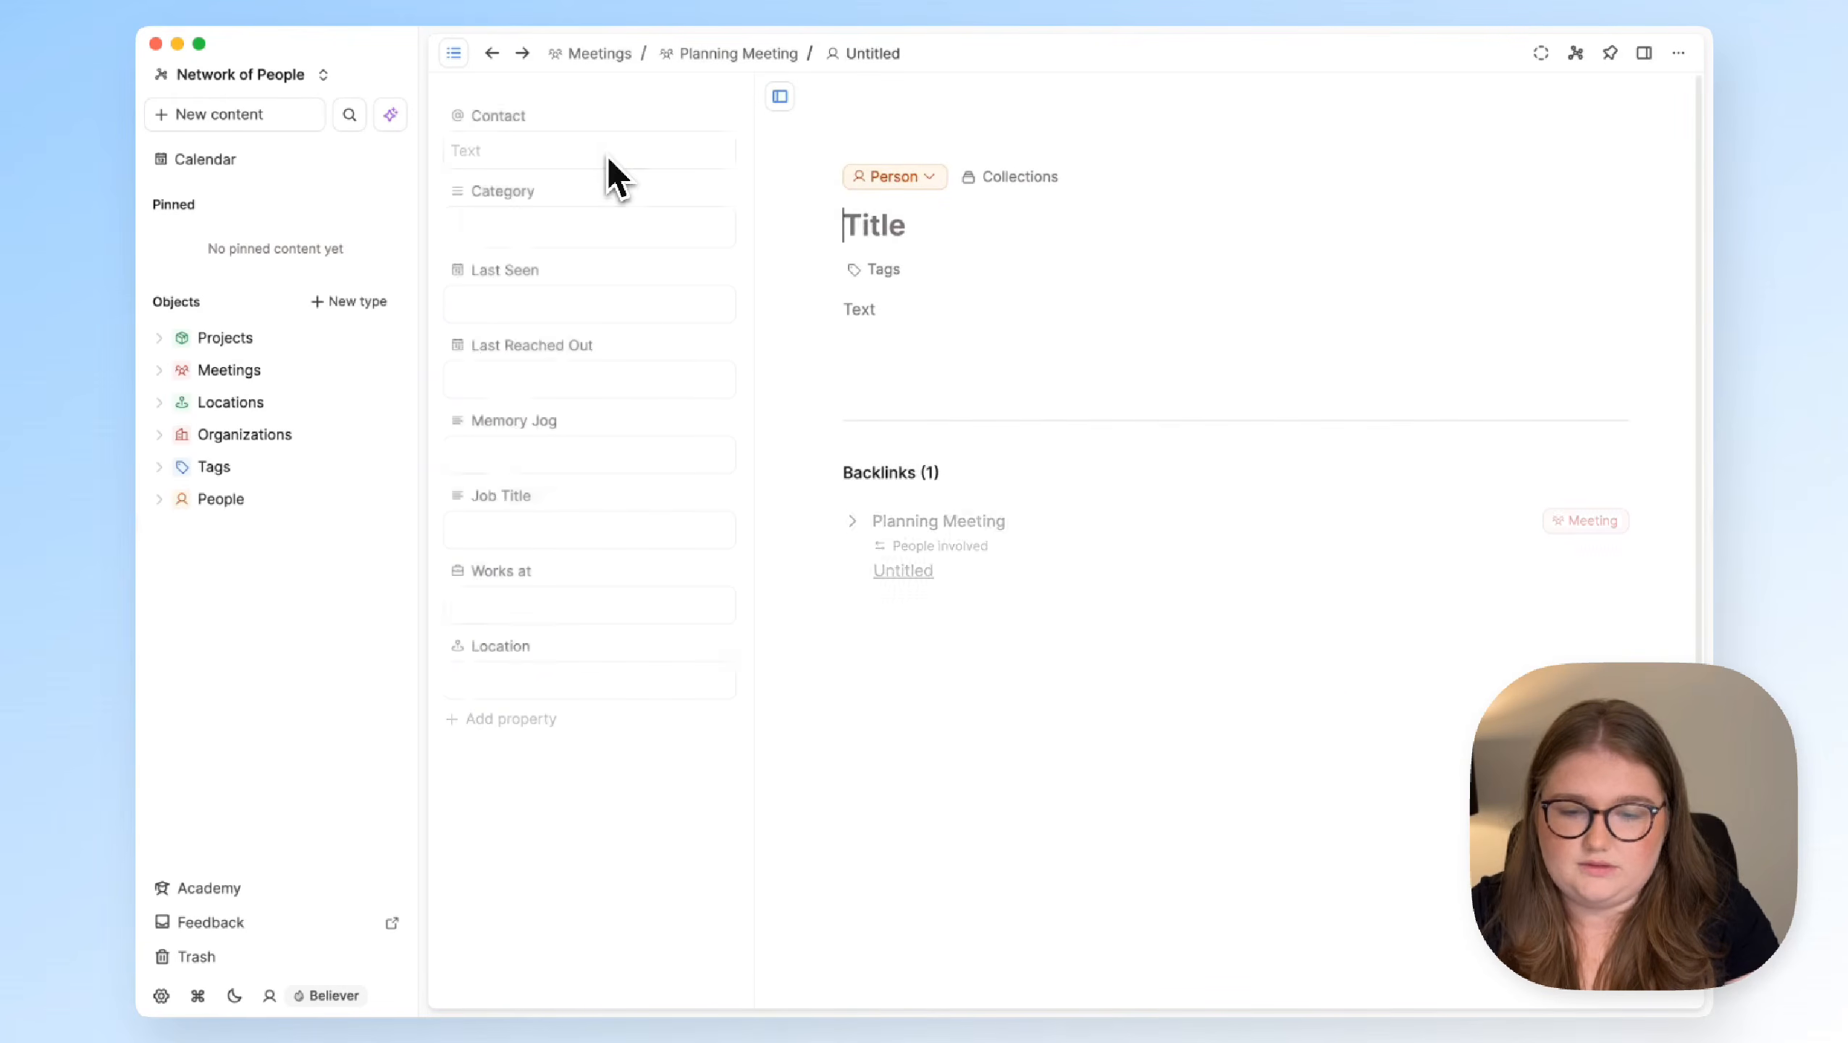
text(Anna)
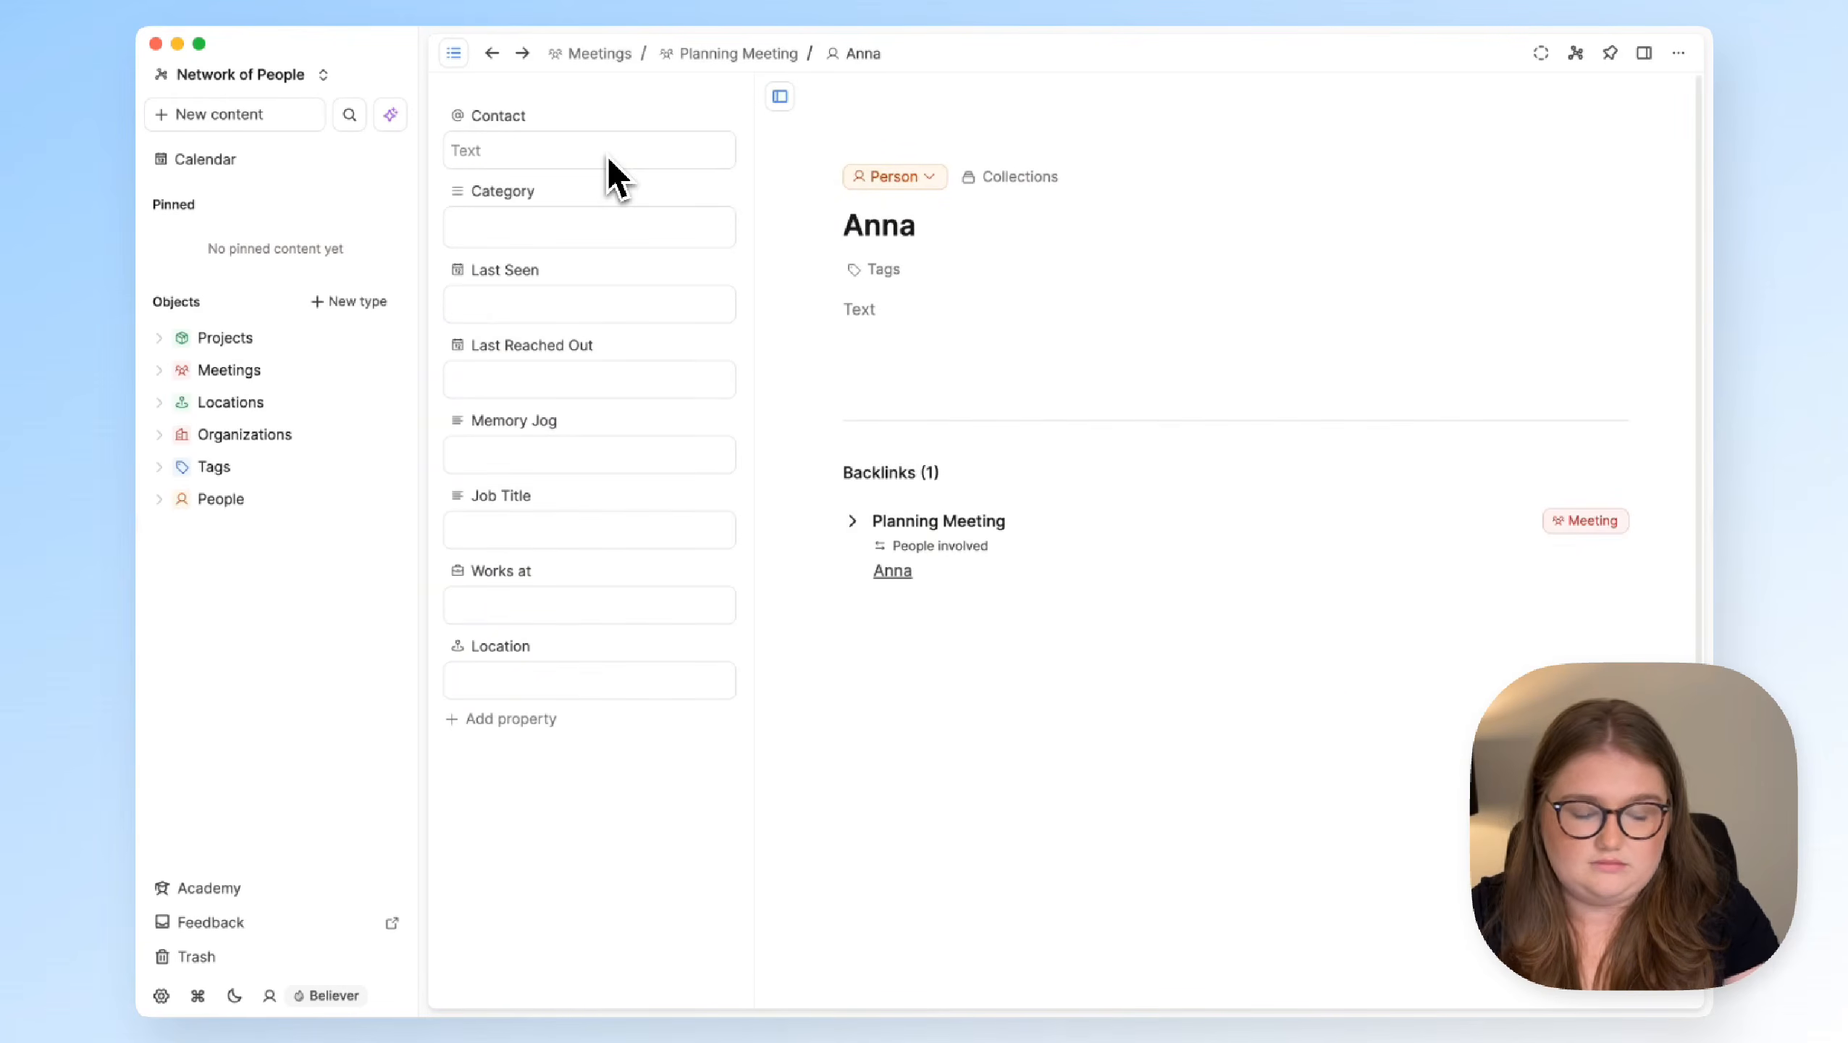
key(super+[)
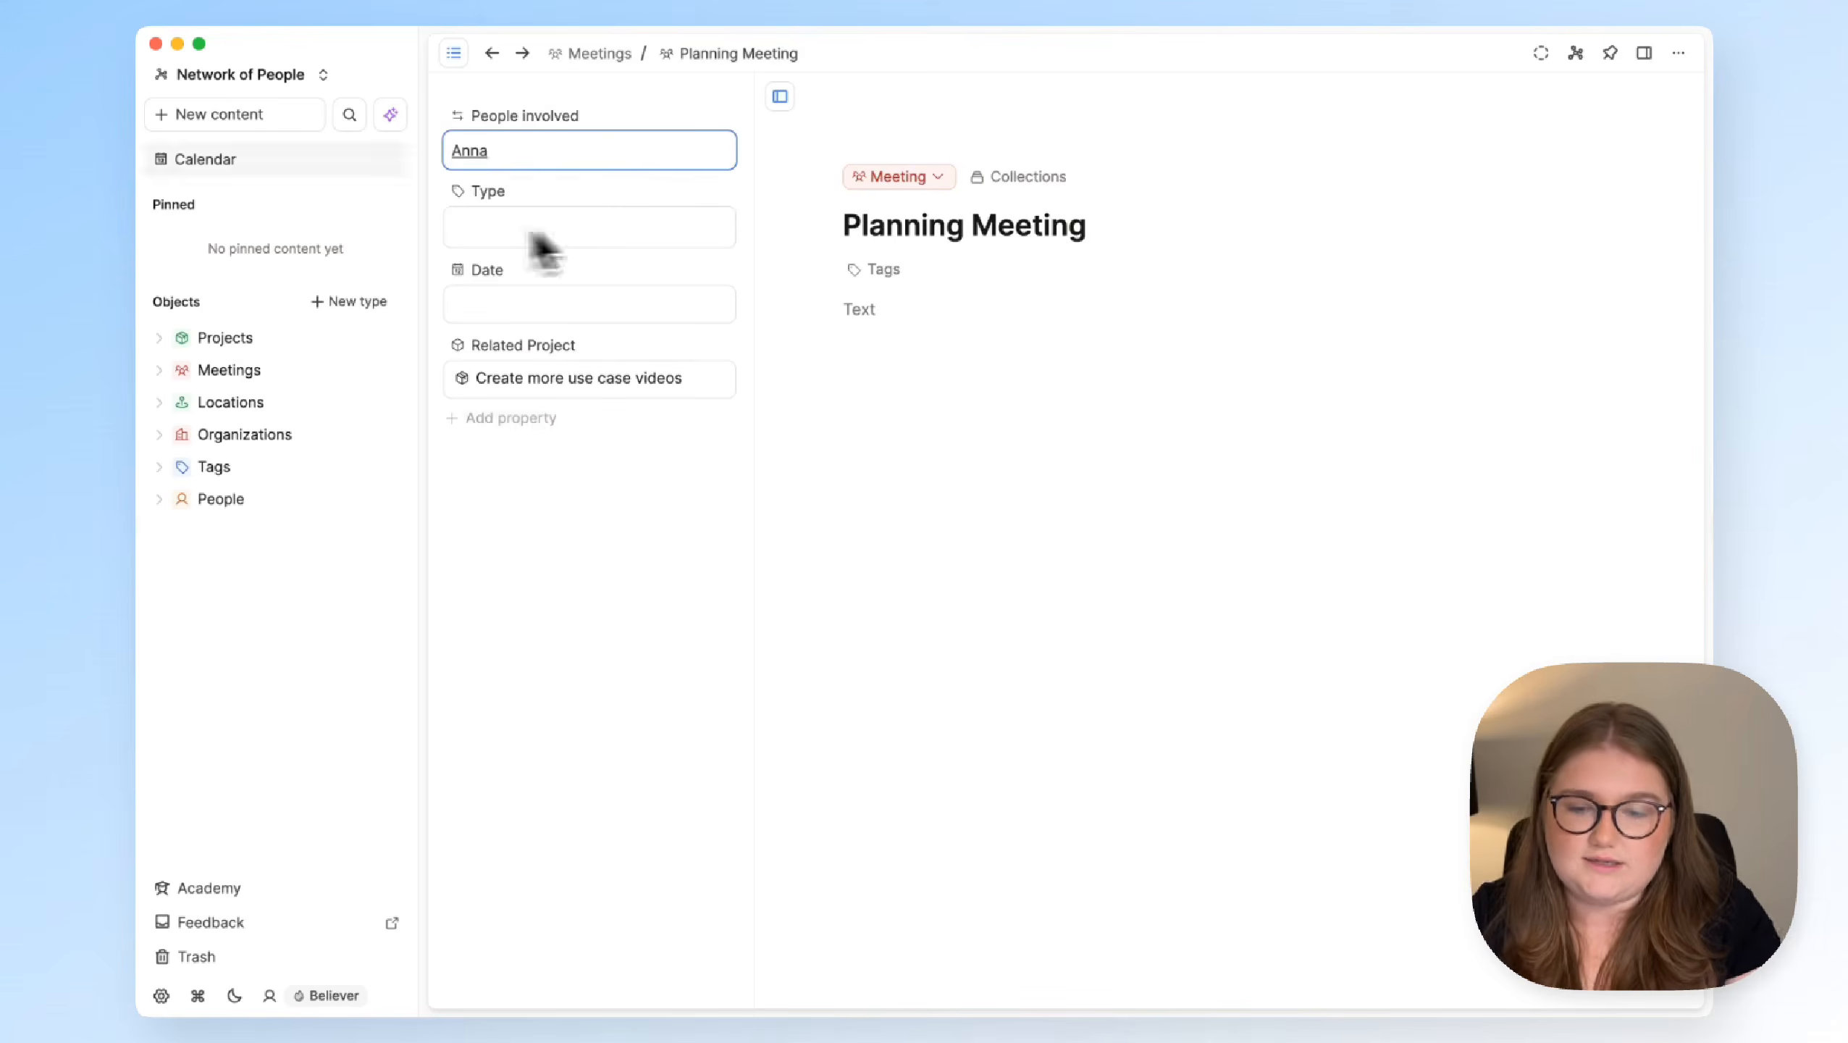
Open the person involved in the Planning Meeting, examine the meeting's properties in their backlinks, and return to the meeting
click(453, 53)
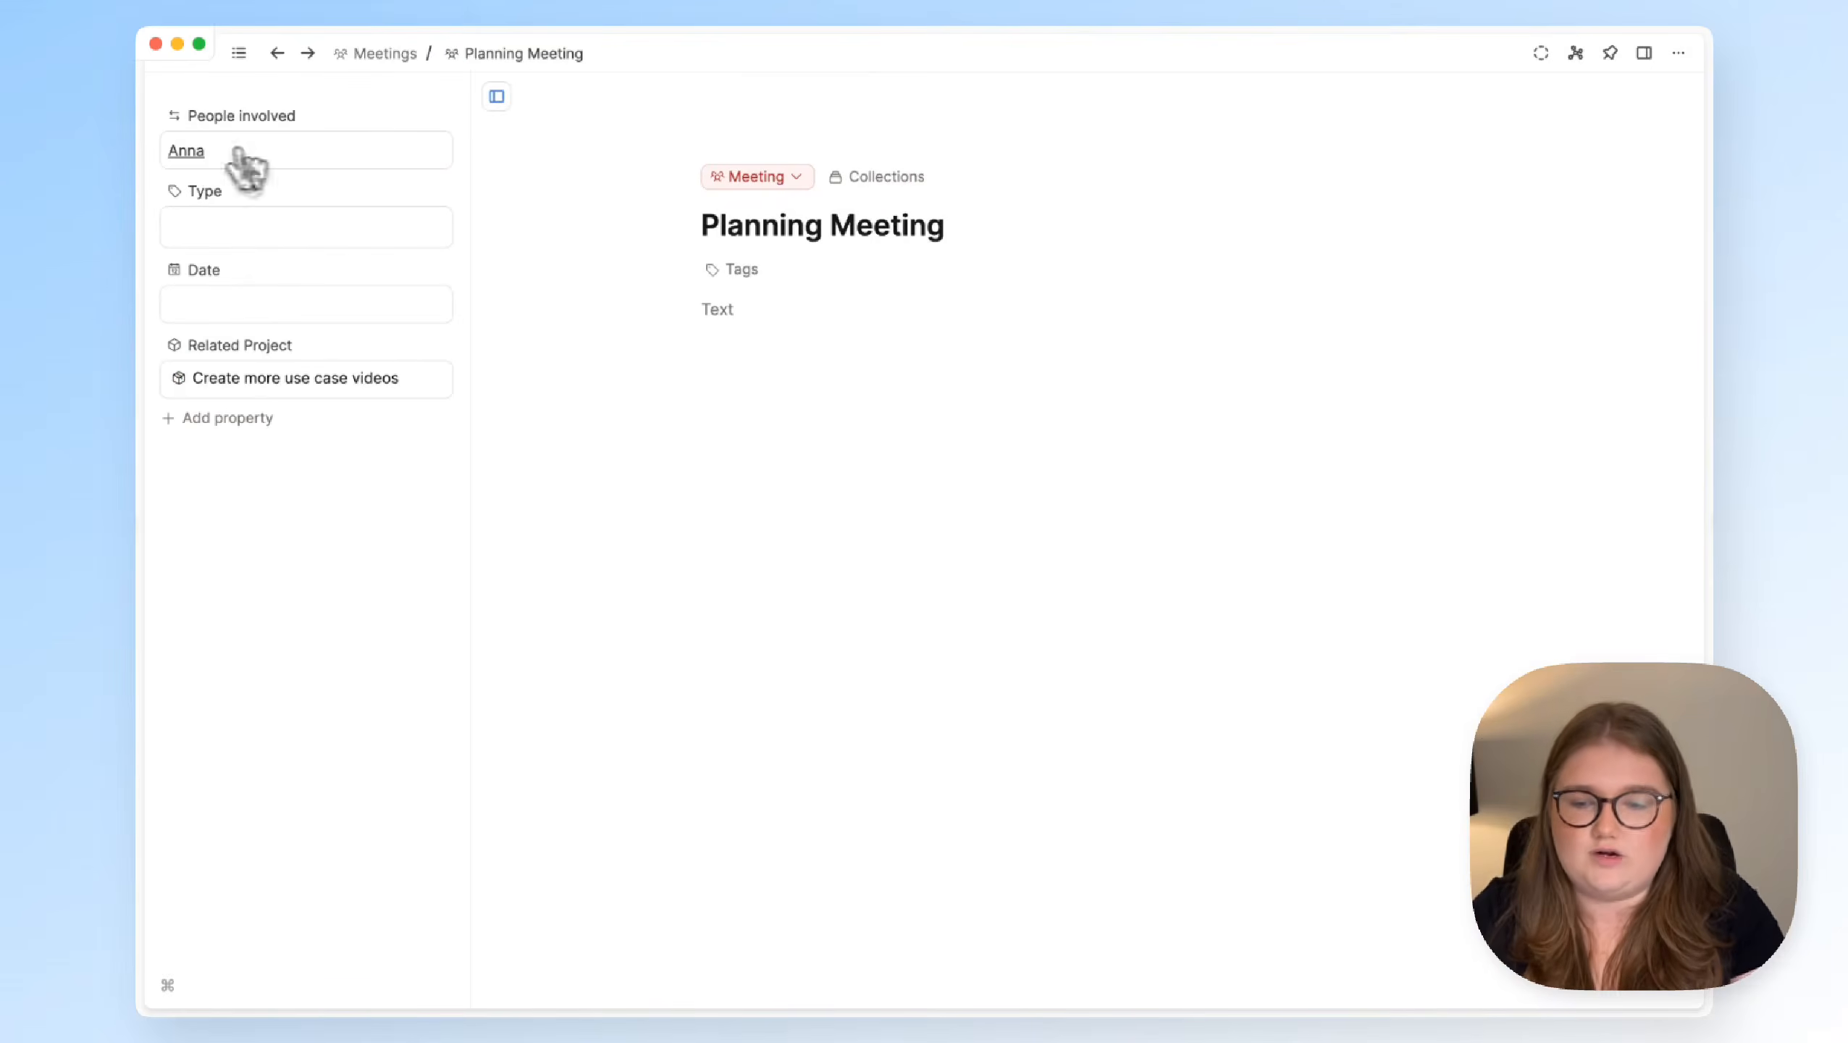
click(191, 152)
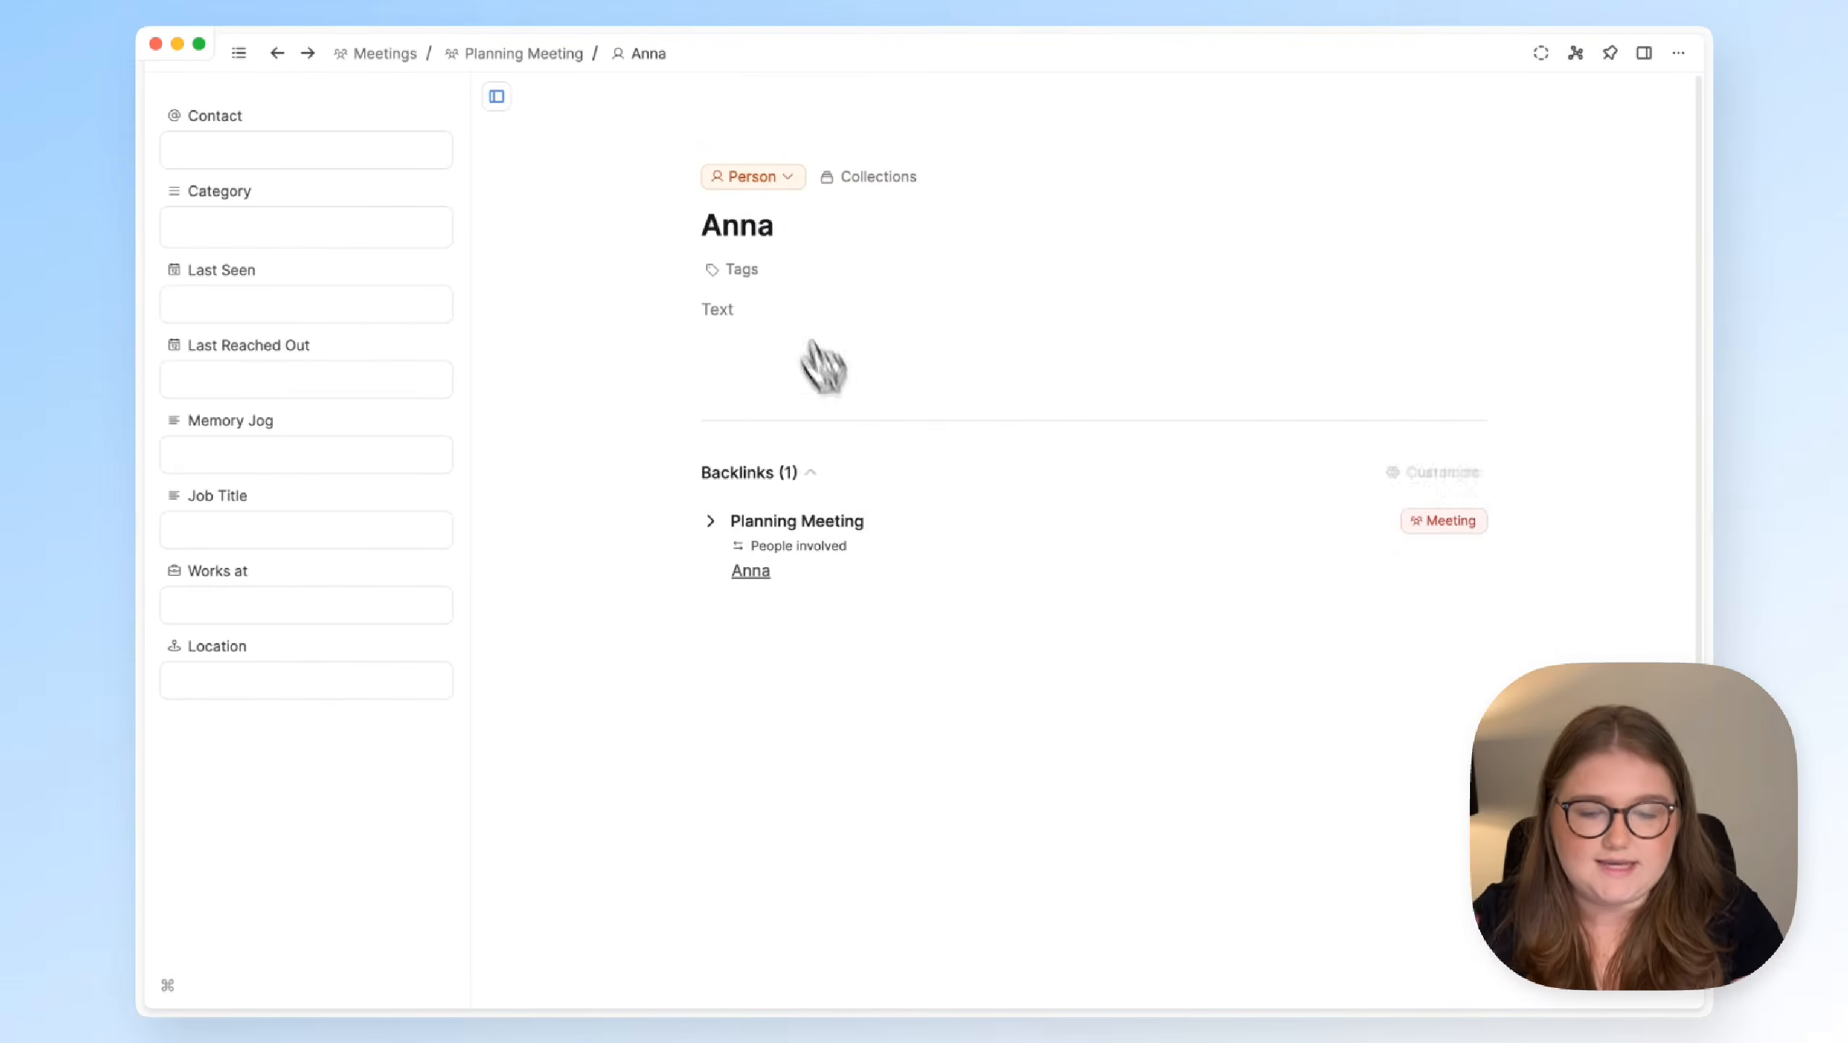
click(712, 524)
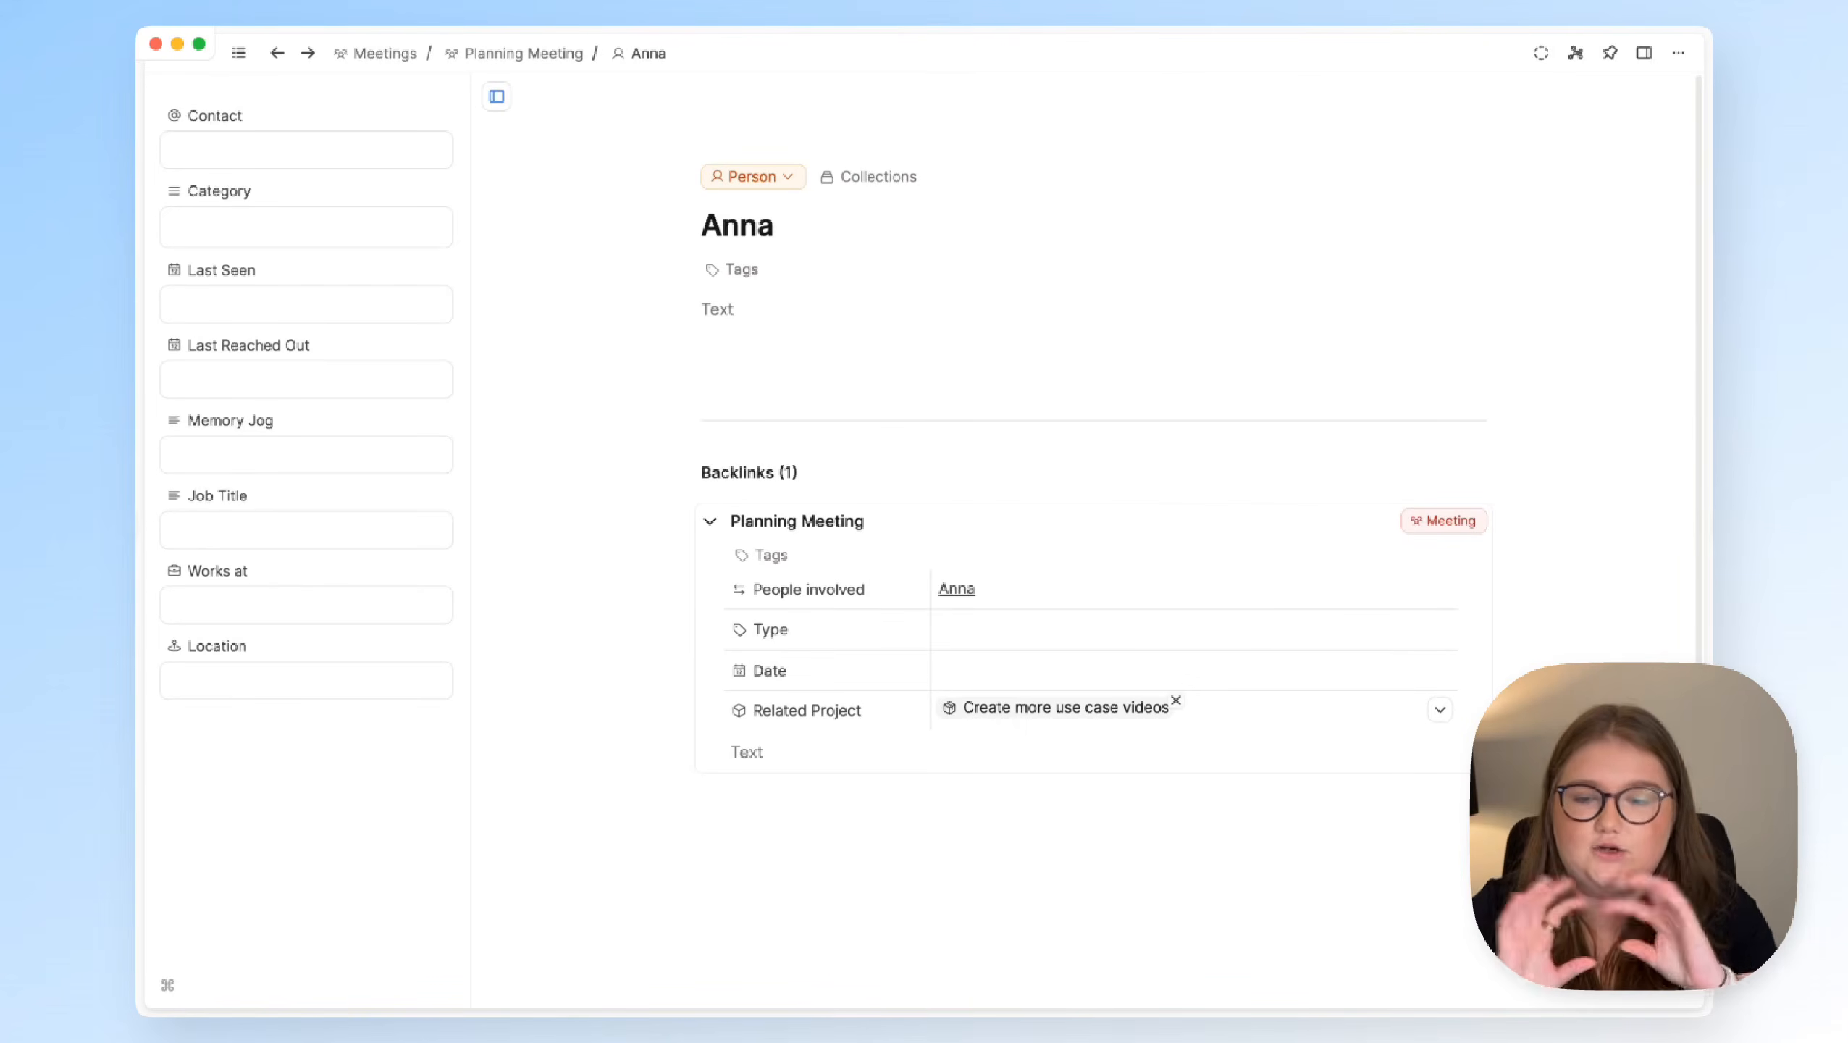
click(1007, 730)
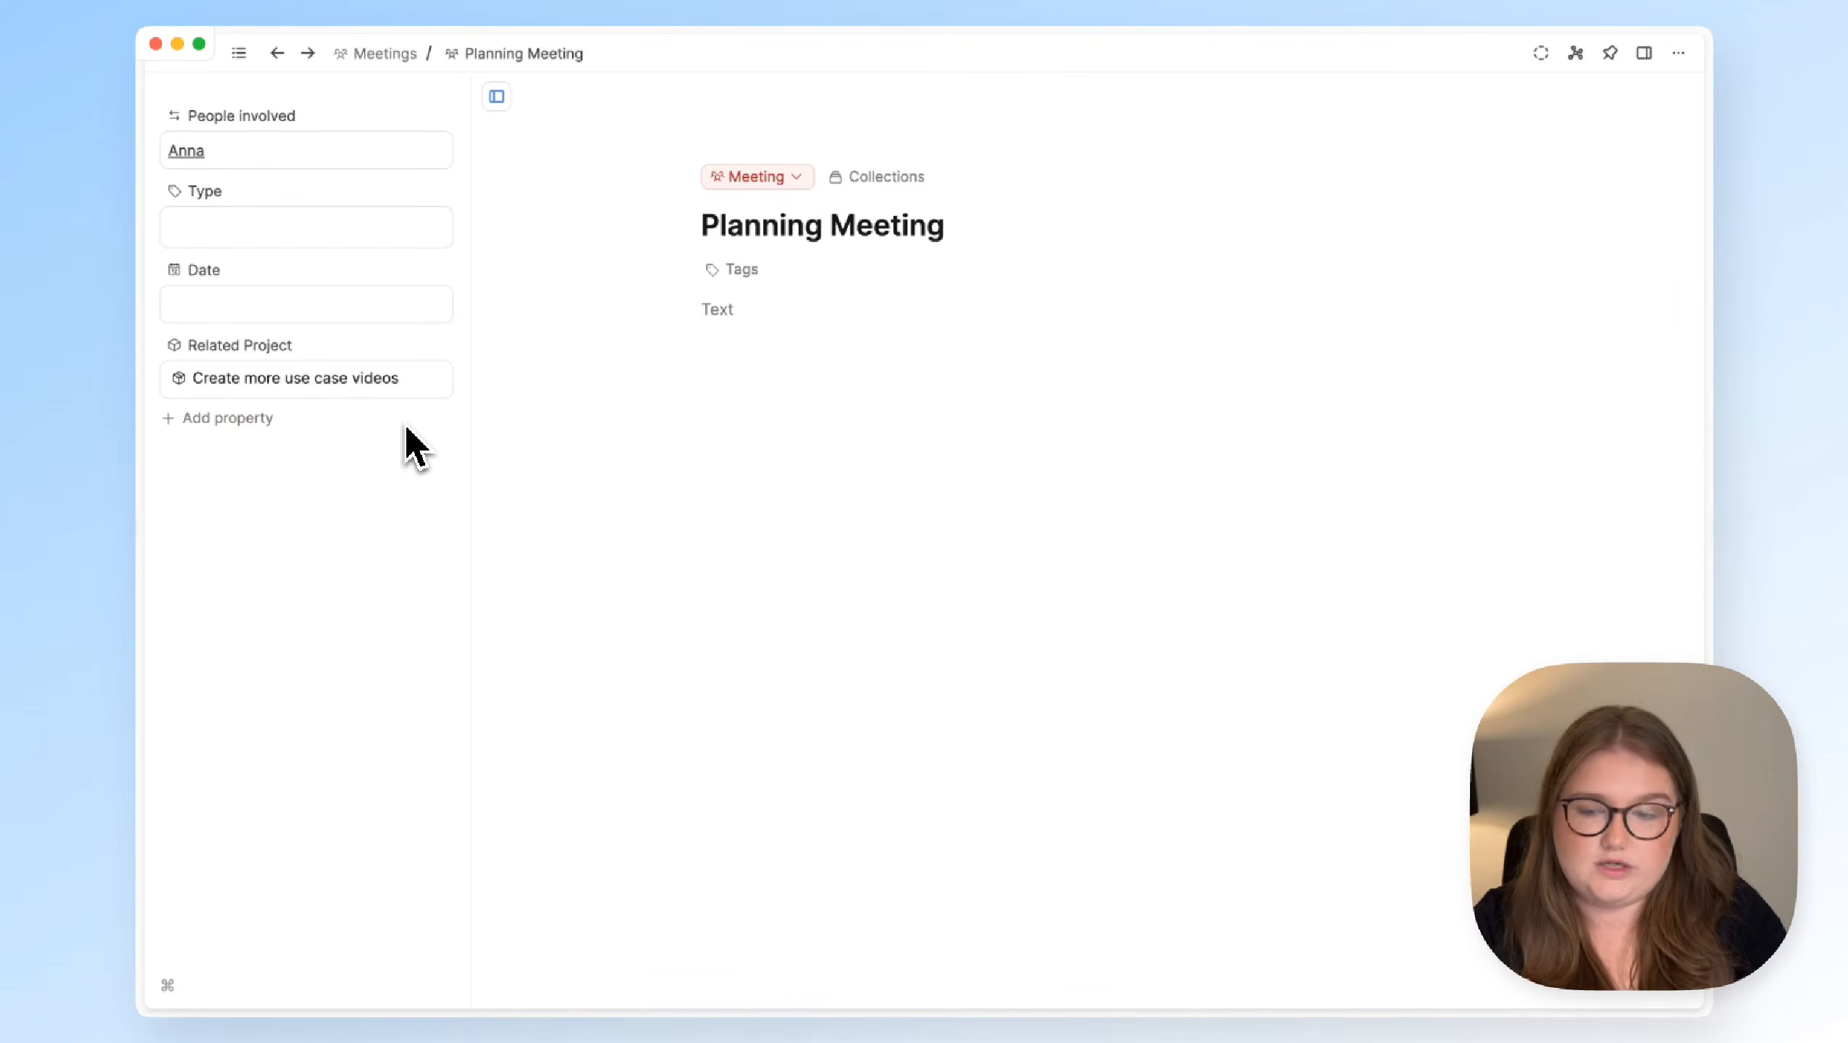
Open the person involved in the Planning Meeting and examine their connections in the graph view
click(184, 154)
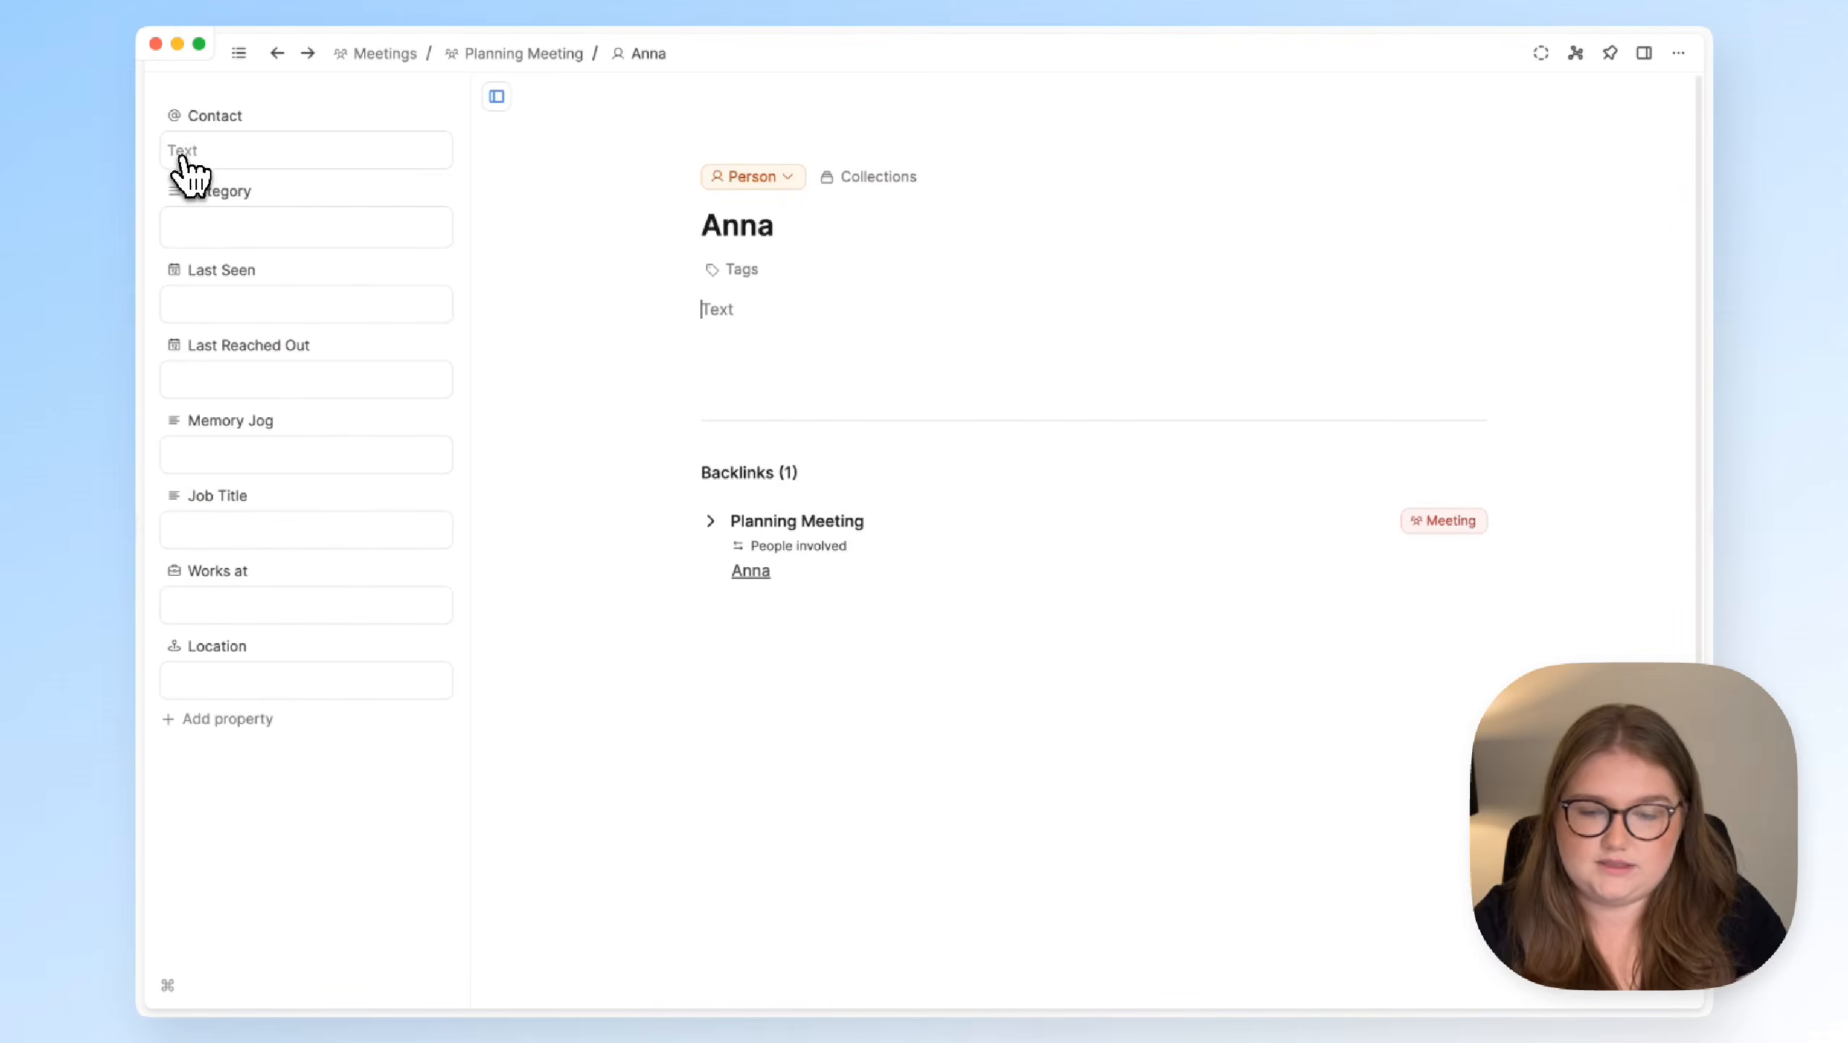
click(1576, 54)
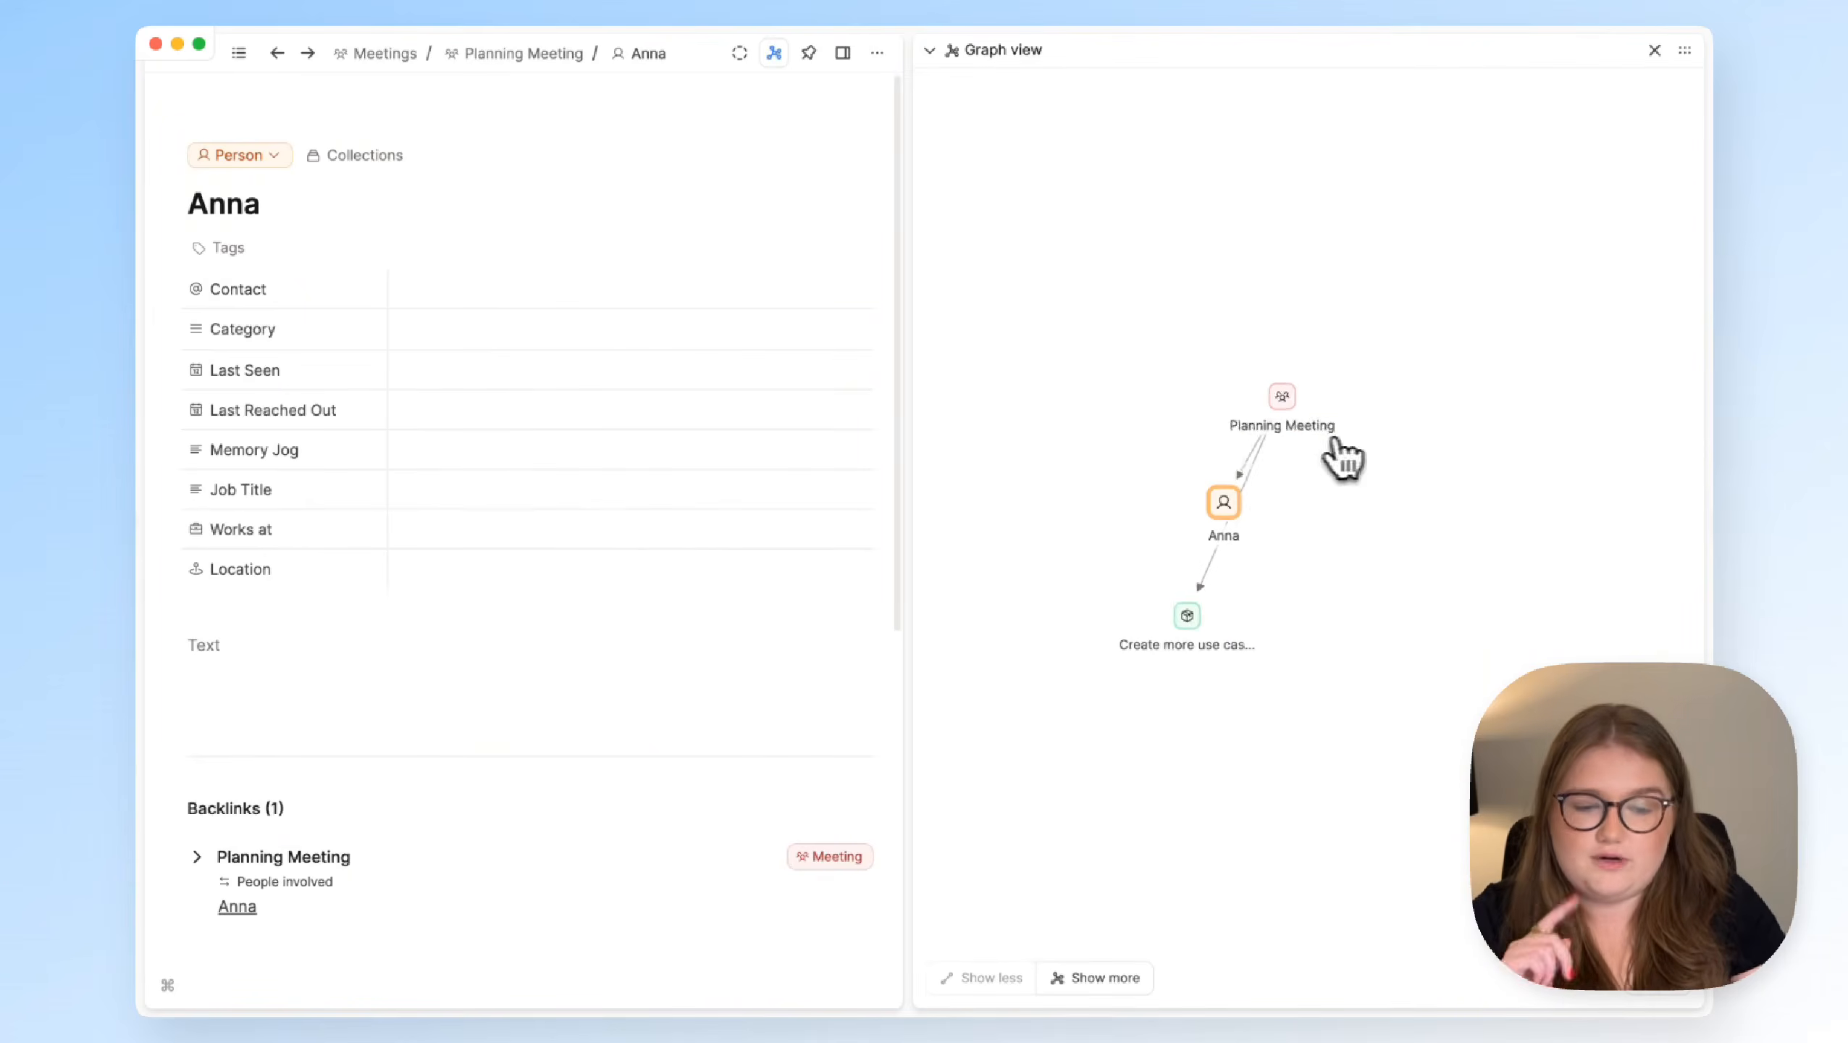
drag(1223, 502, 1167, 467)
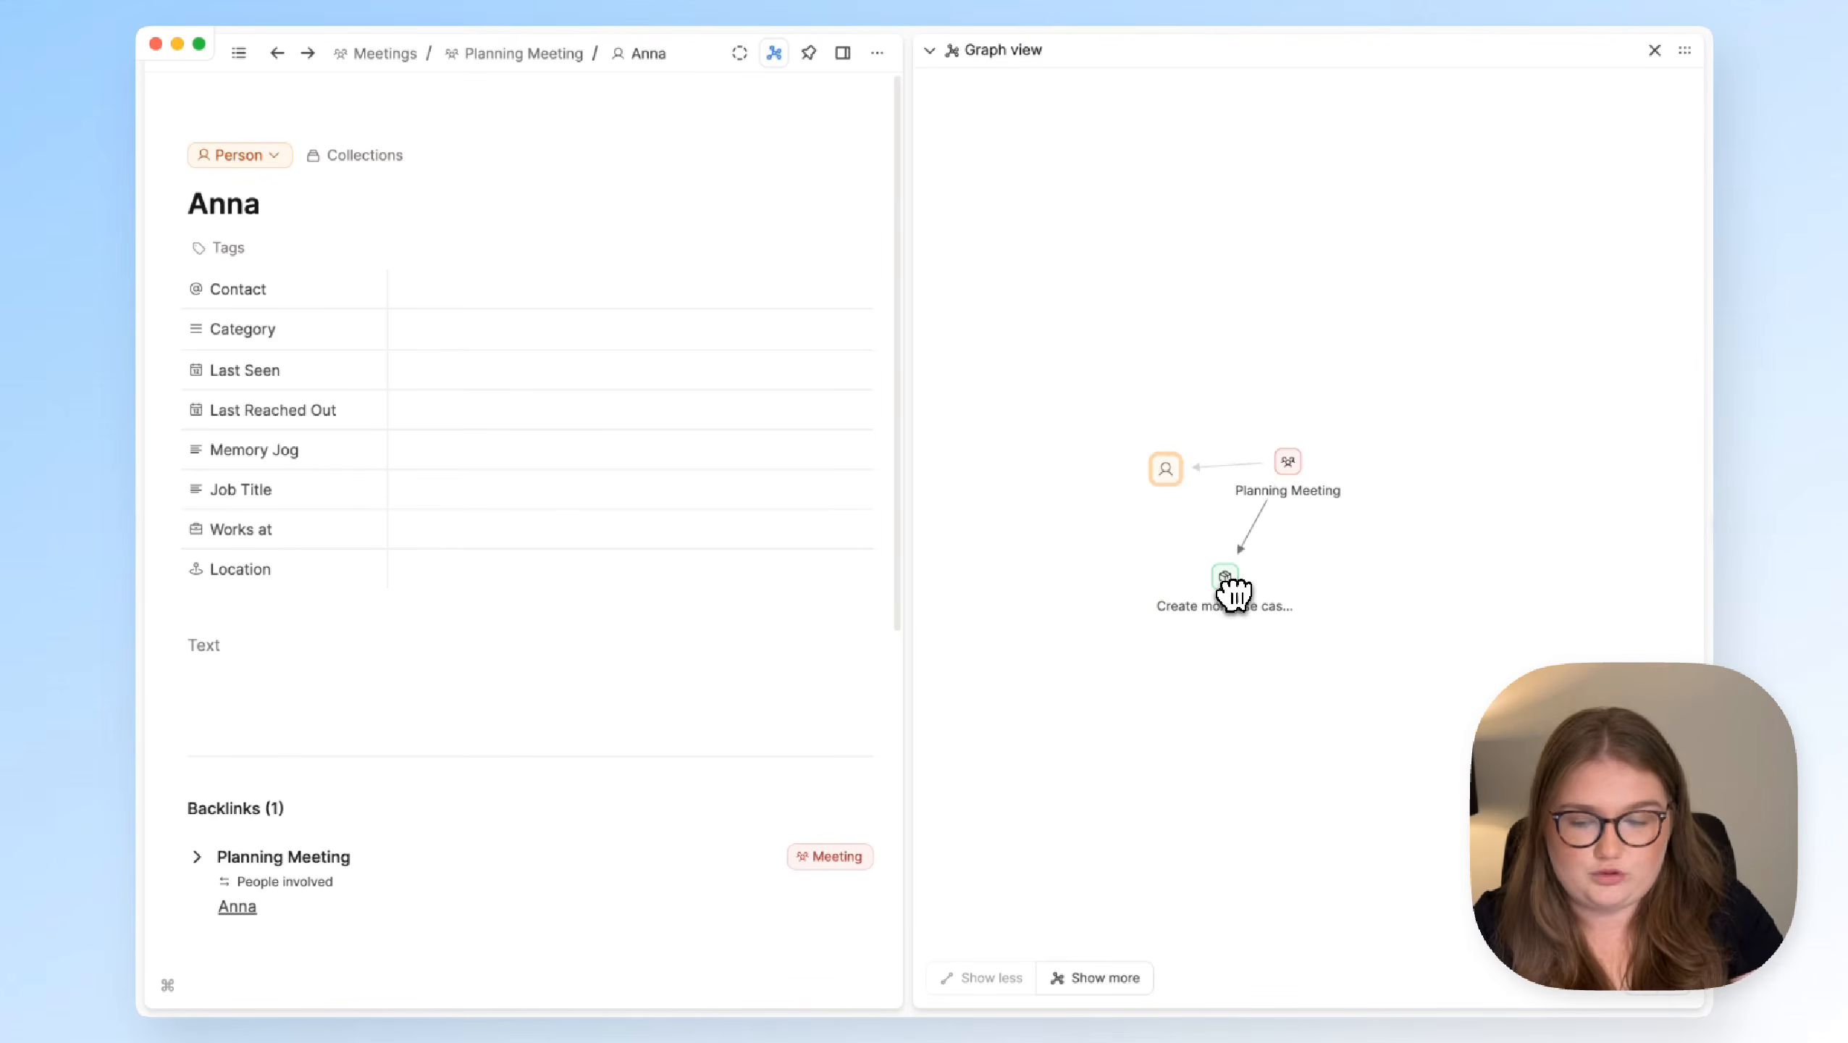
Set the person's Works at property to Capacities and close the graph view
click(464, 544)
click(541, 613)
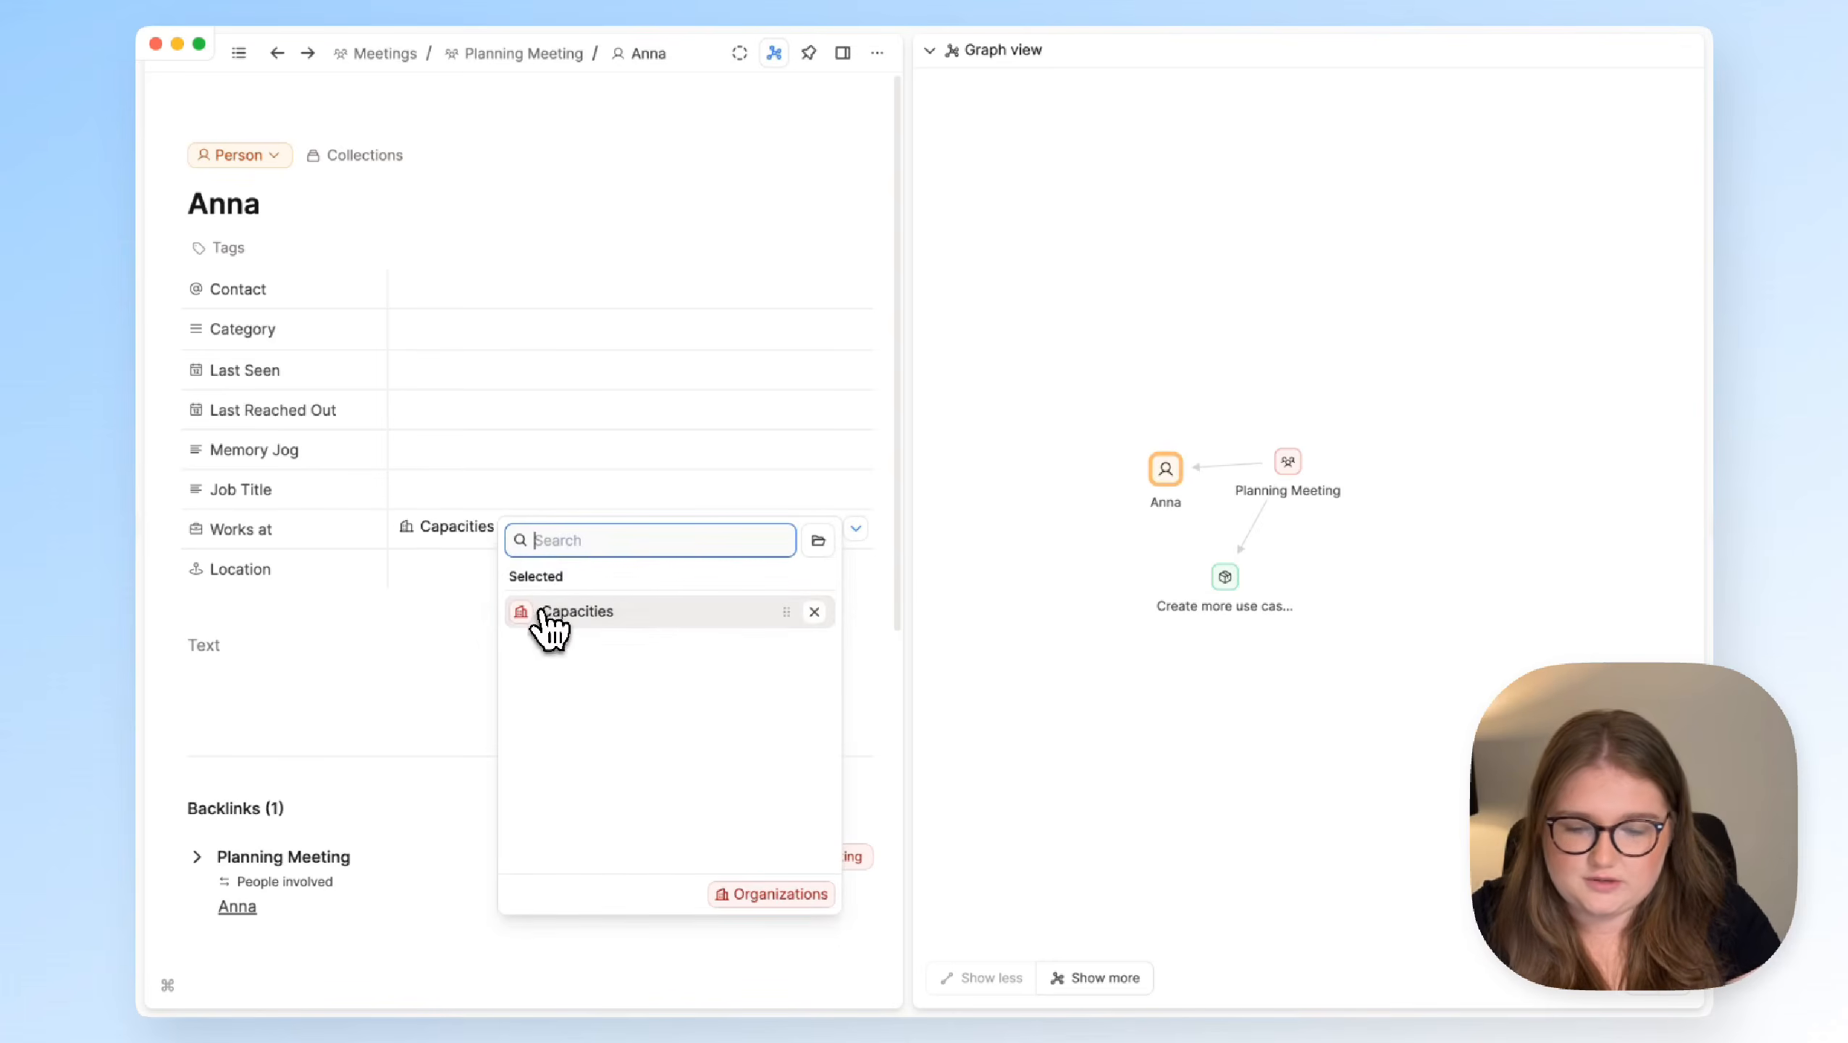
click(1653, 52)
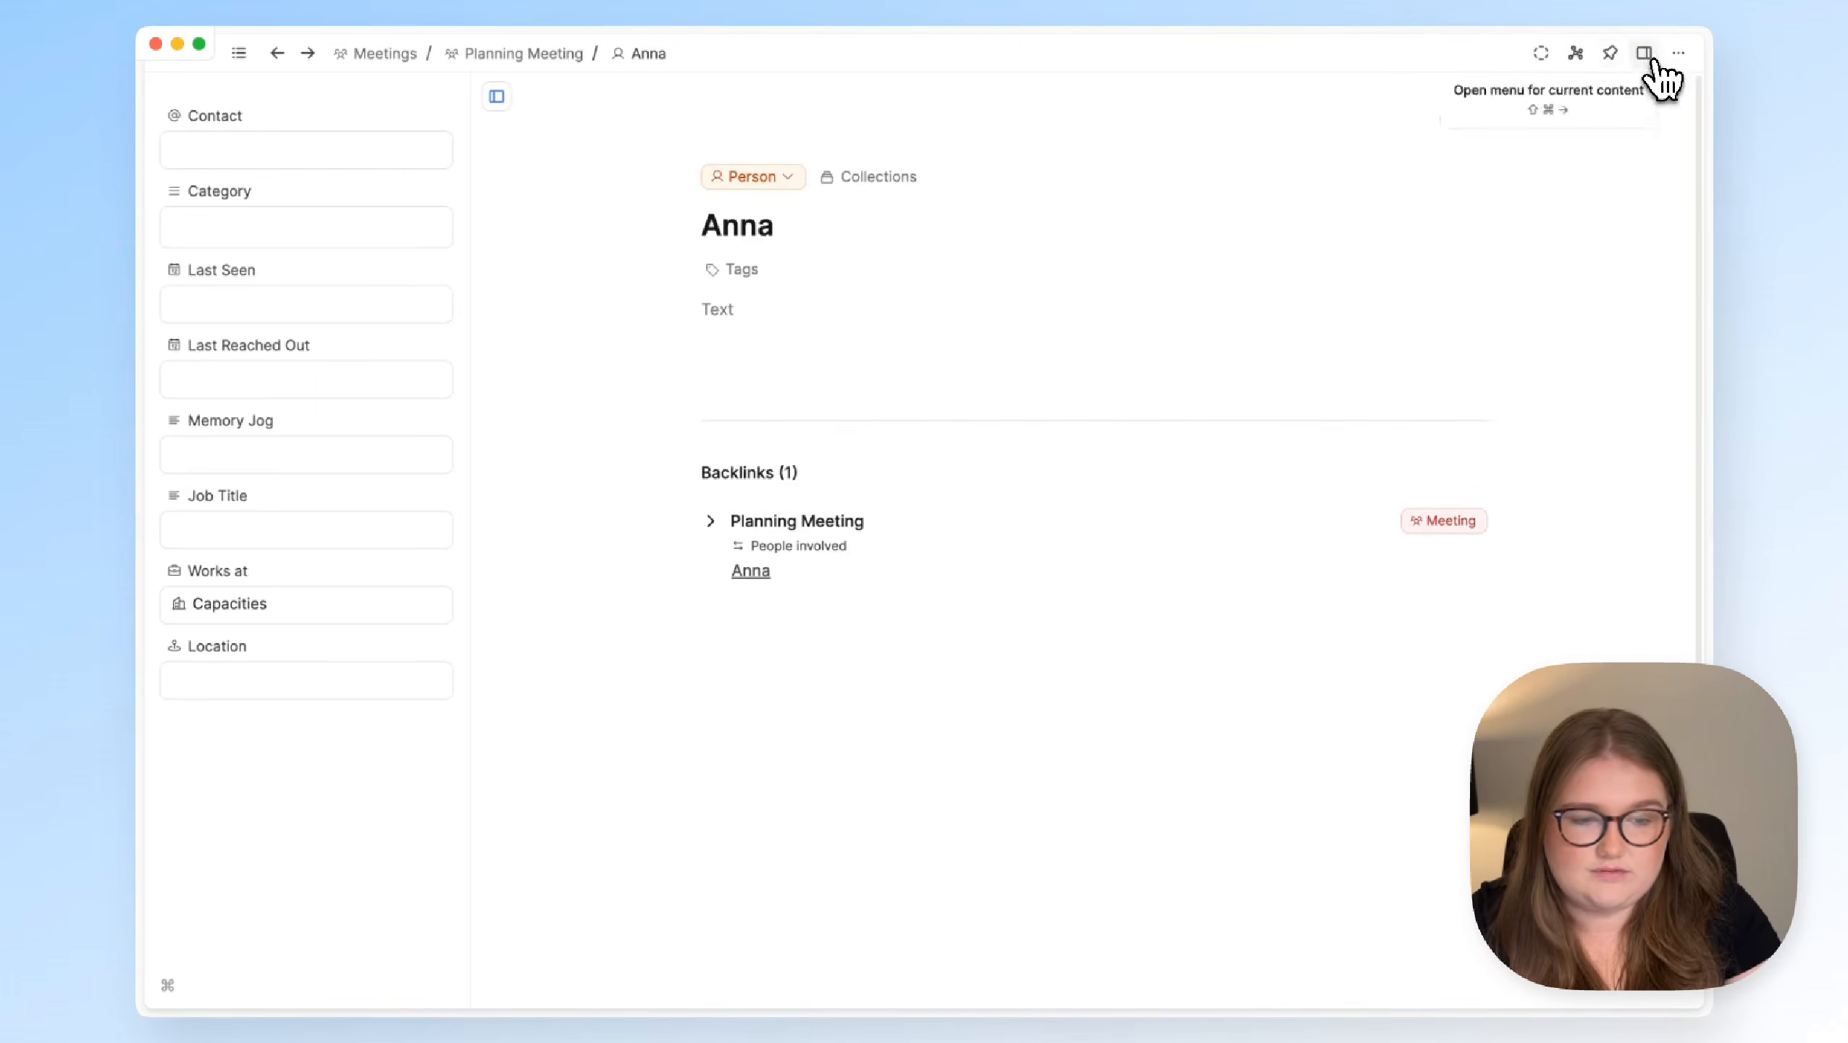
Examine the person's graph view again for links through the Capacities organization, and close it
click(1578, 53)
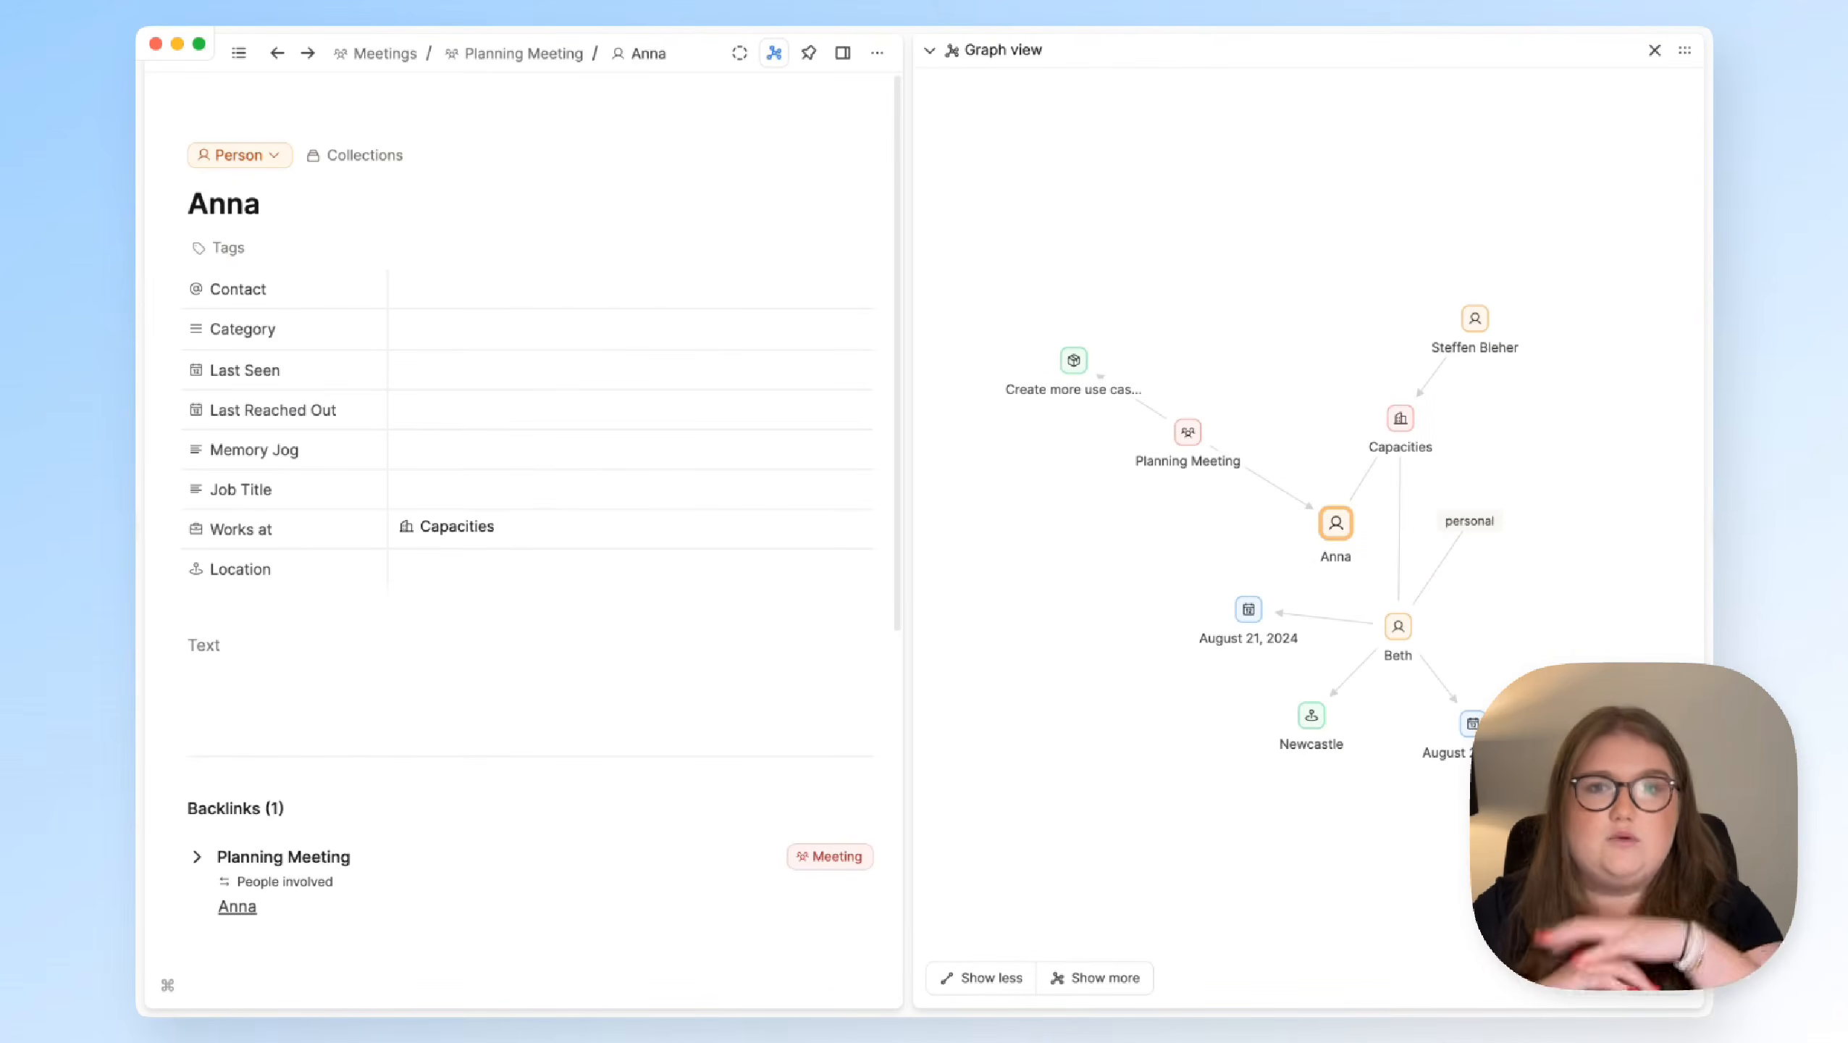
drag(1451, 438, 1445, 503)
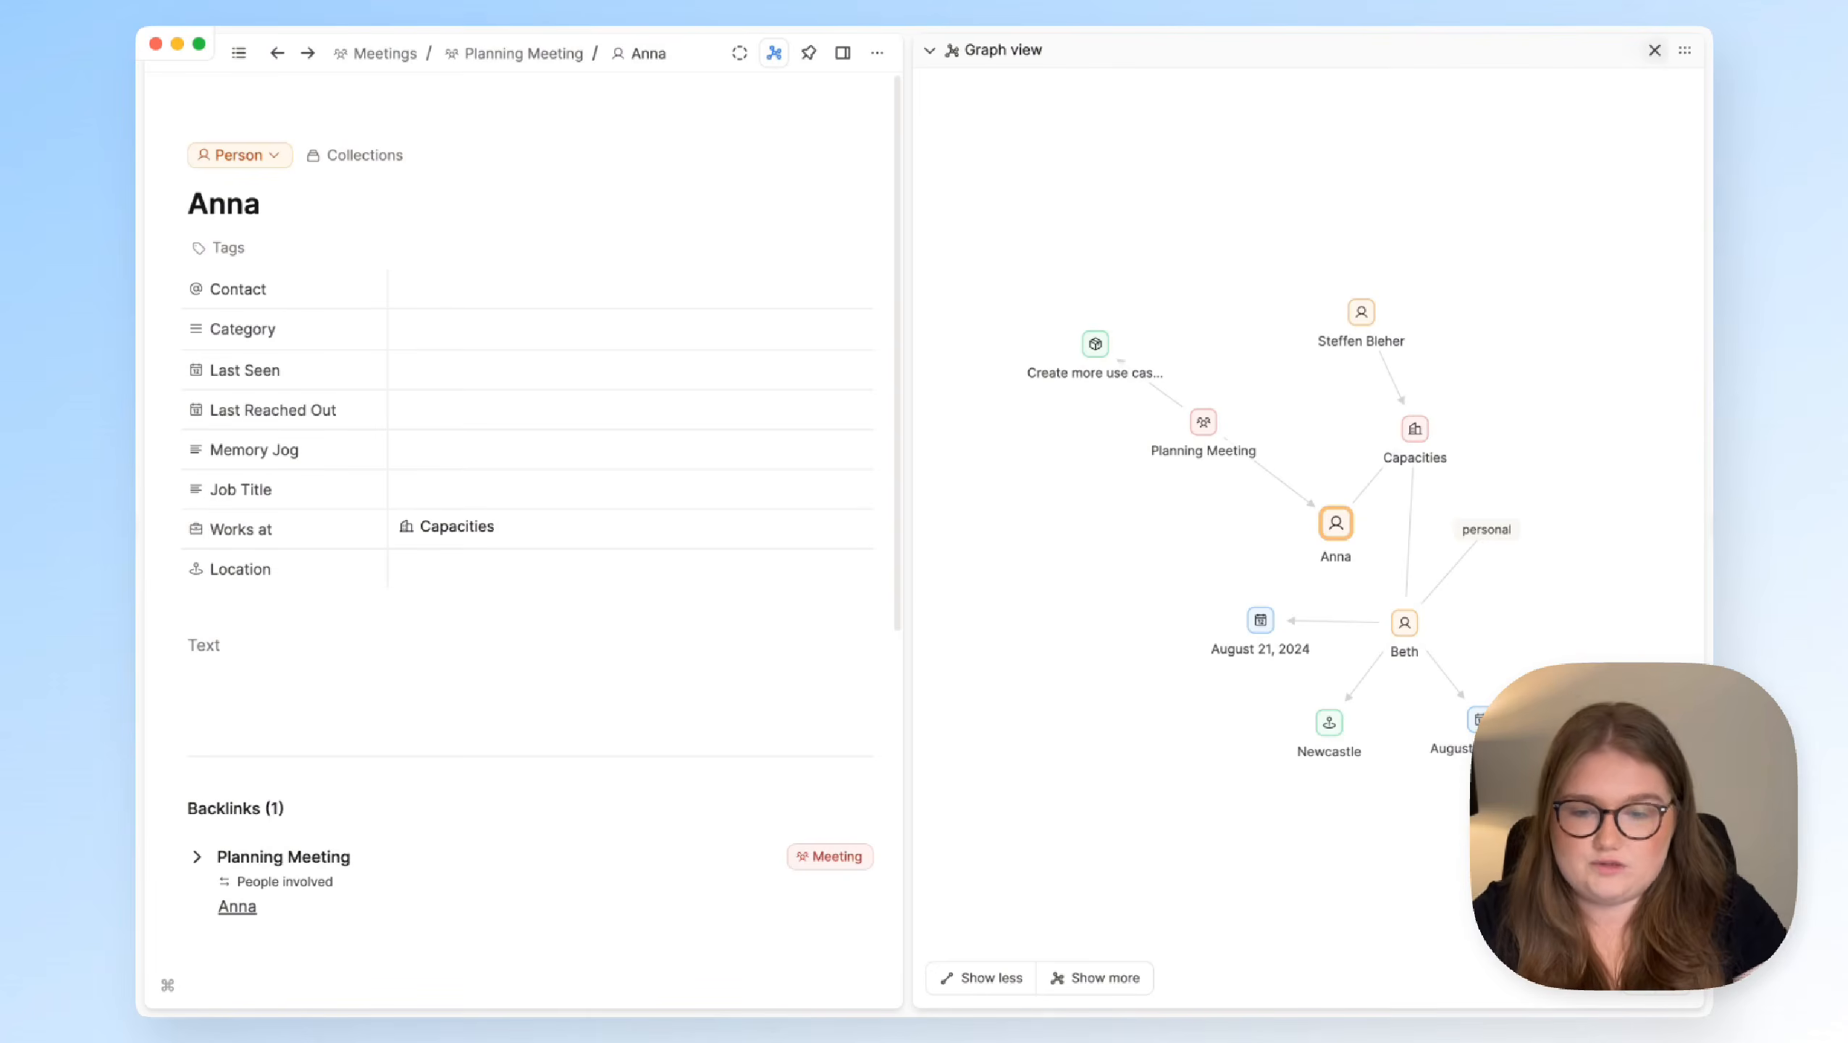
click(1654, 51)
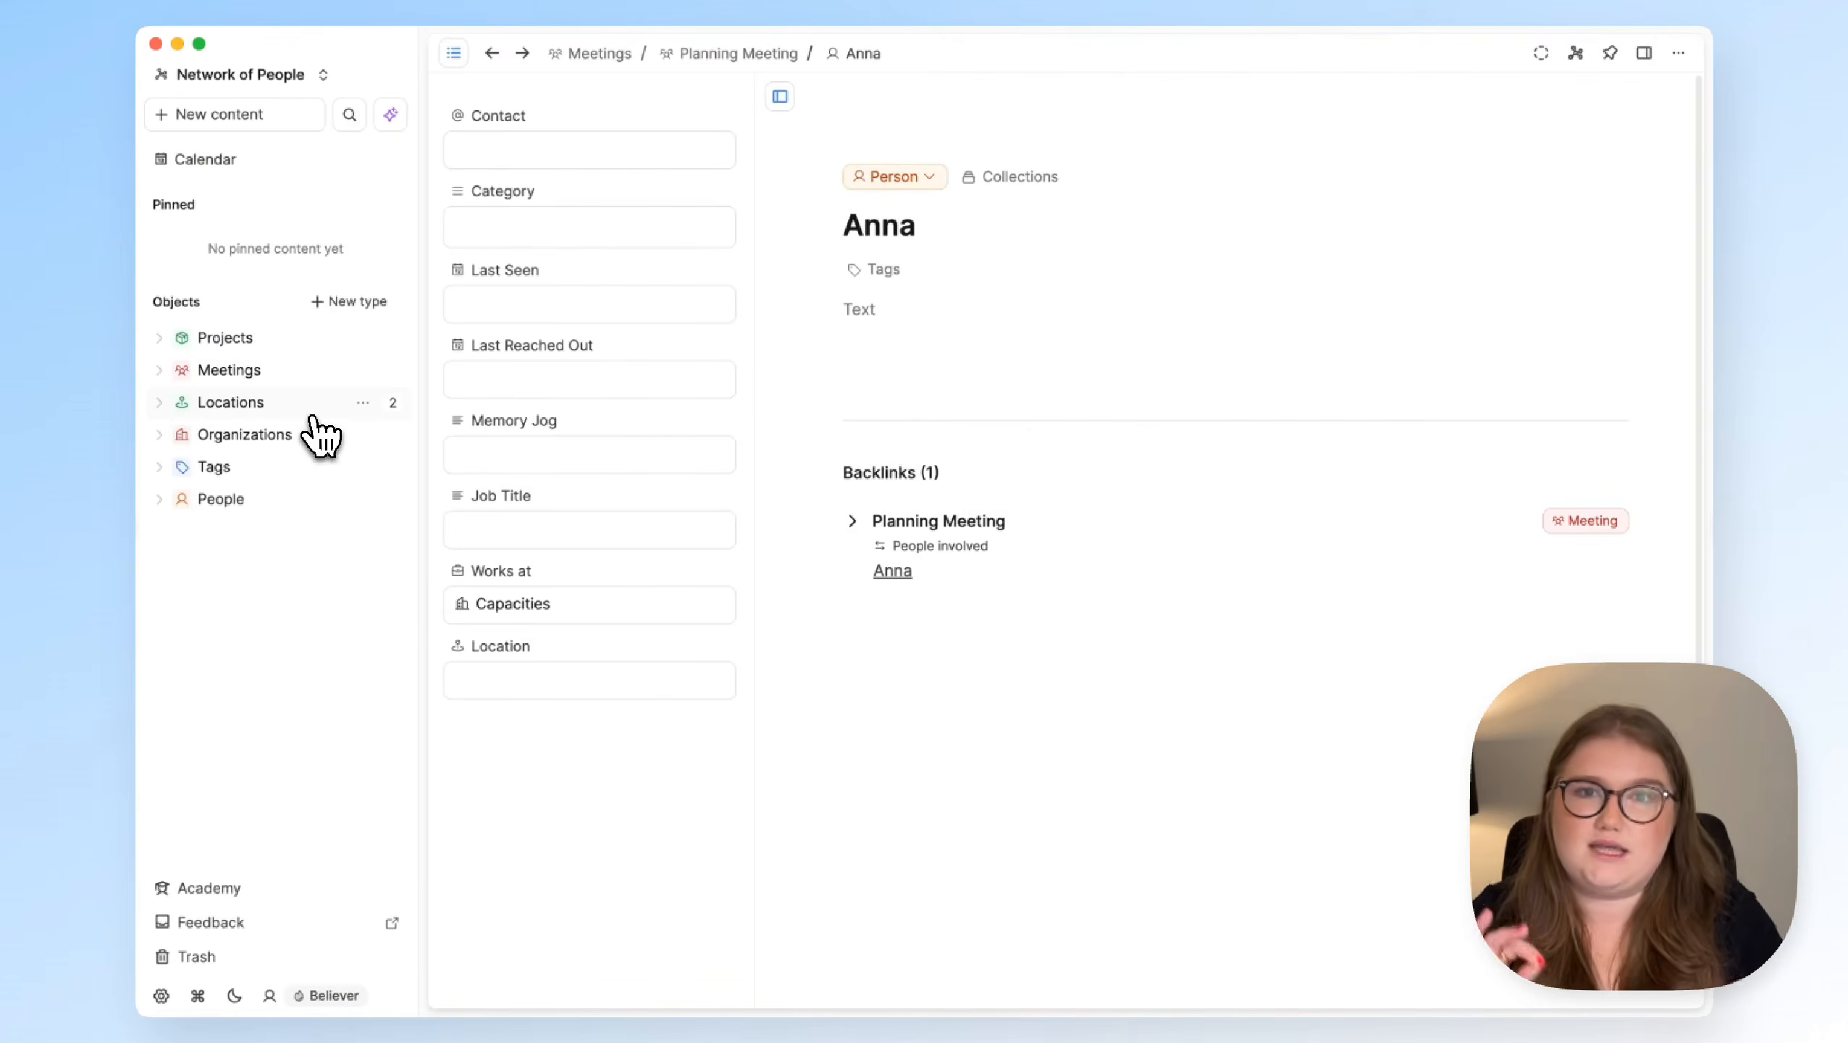
Create a custom object type named Country with the plural Countries, a globe icon and a teal color
click(343, 302)
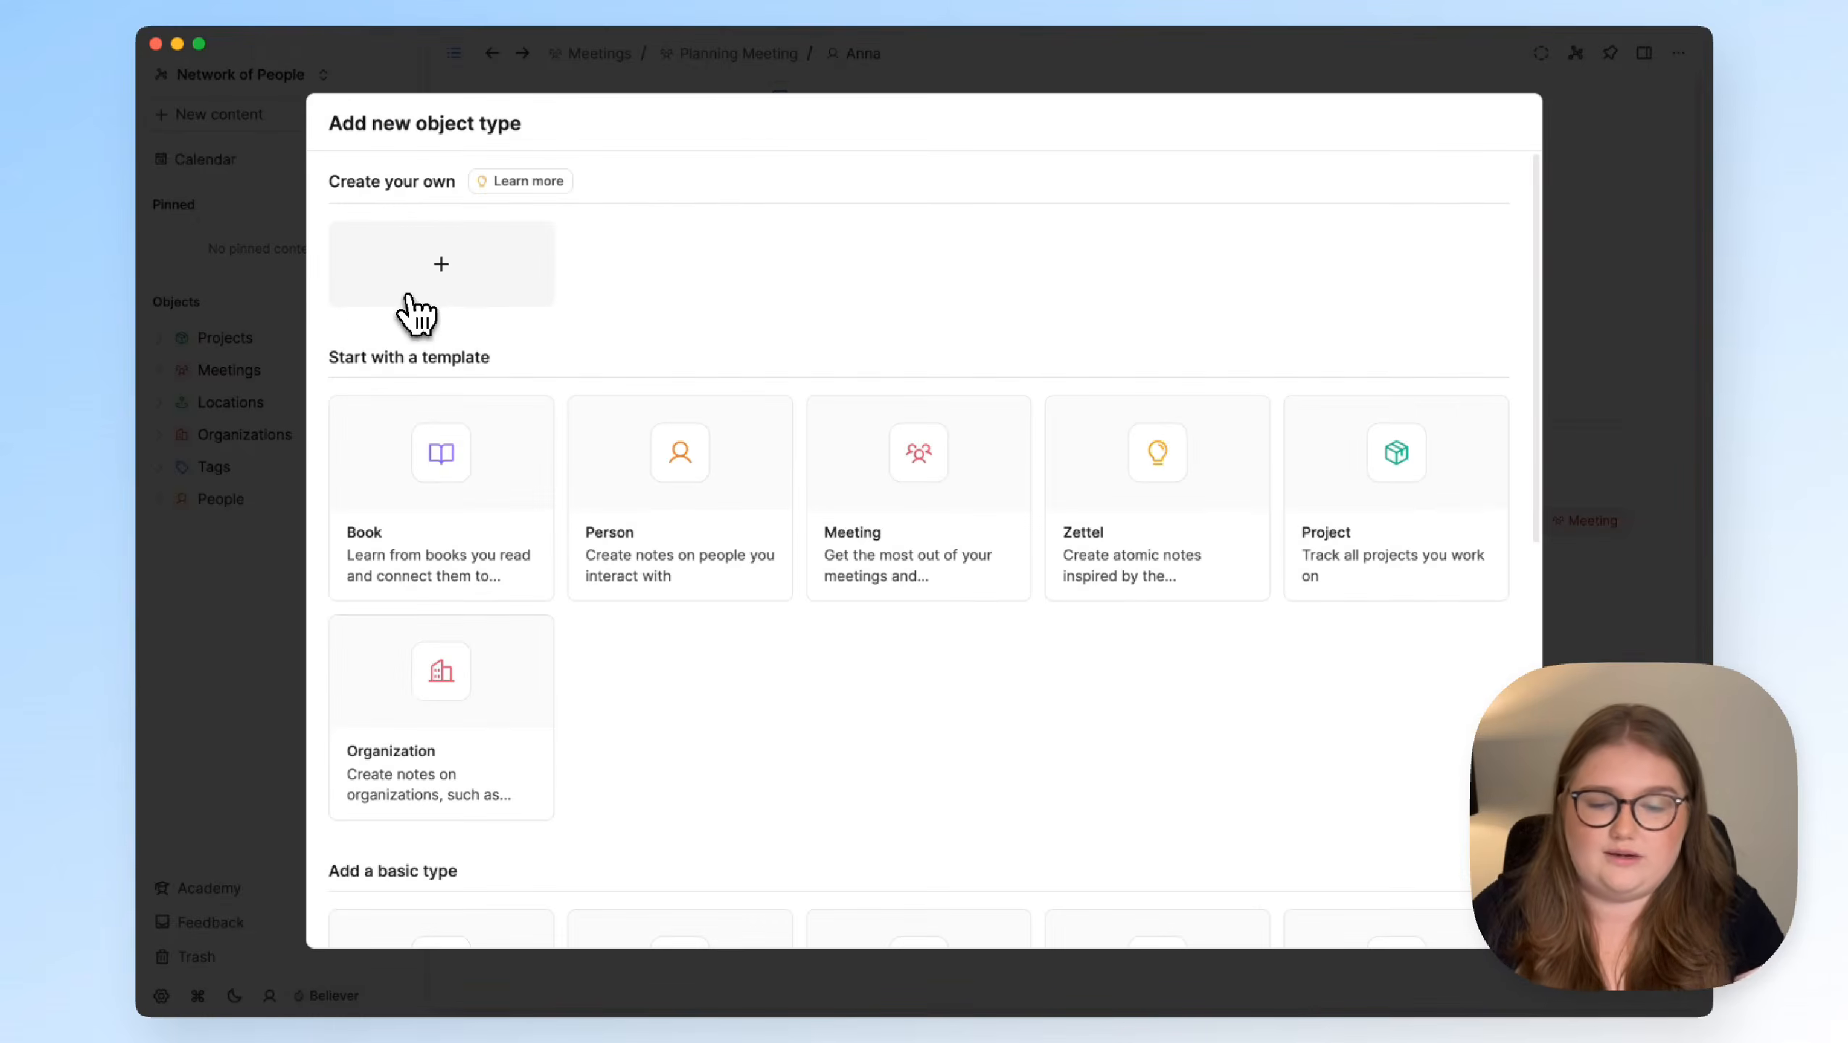
click(410, 293)
click(1104, 207)
text(globe)
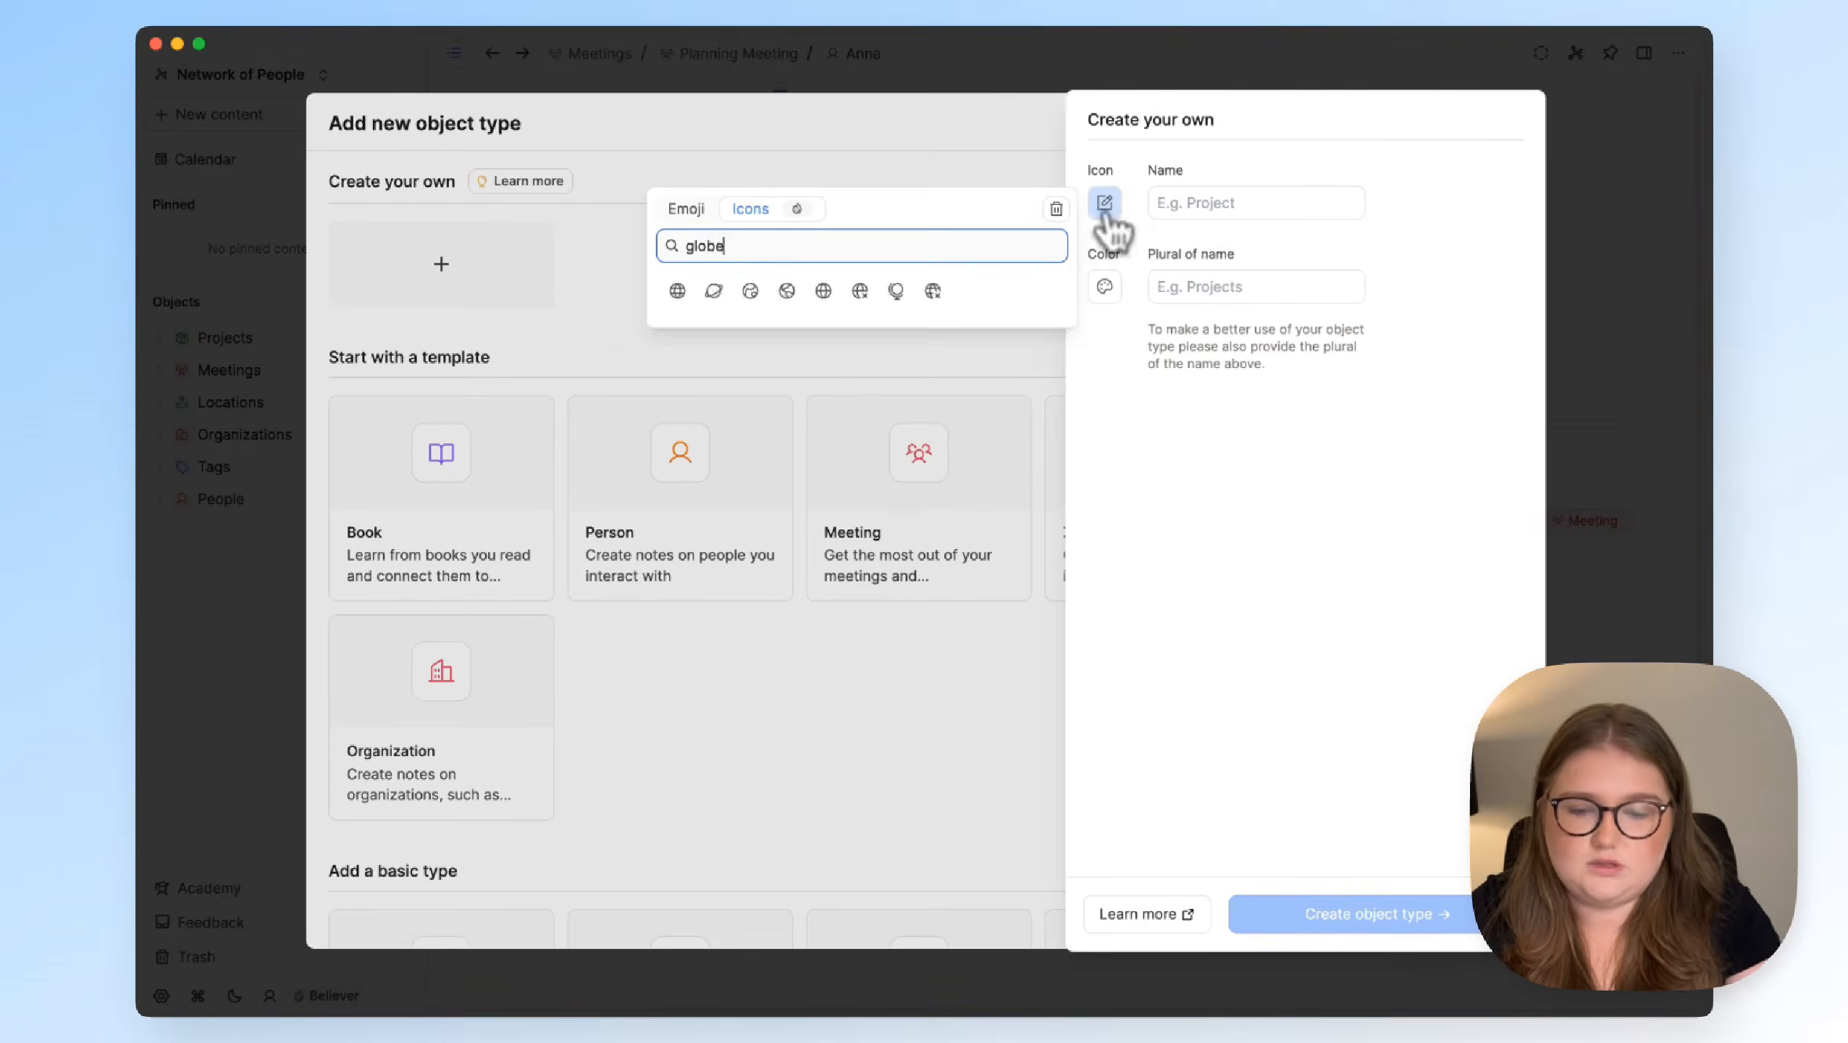
click(968, 288)
click(1187, 207)
text(Cou)
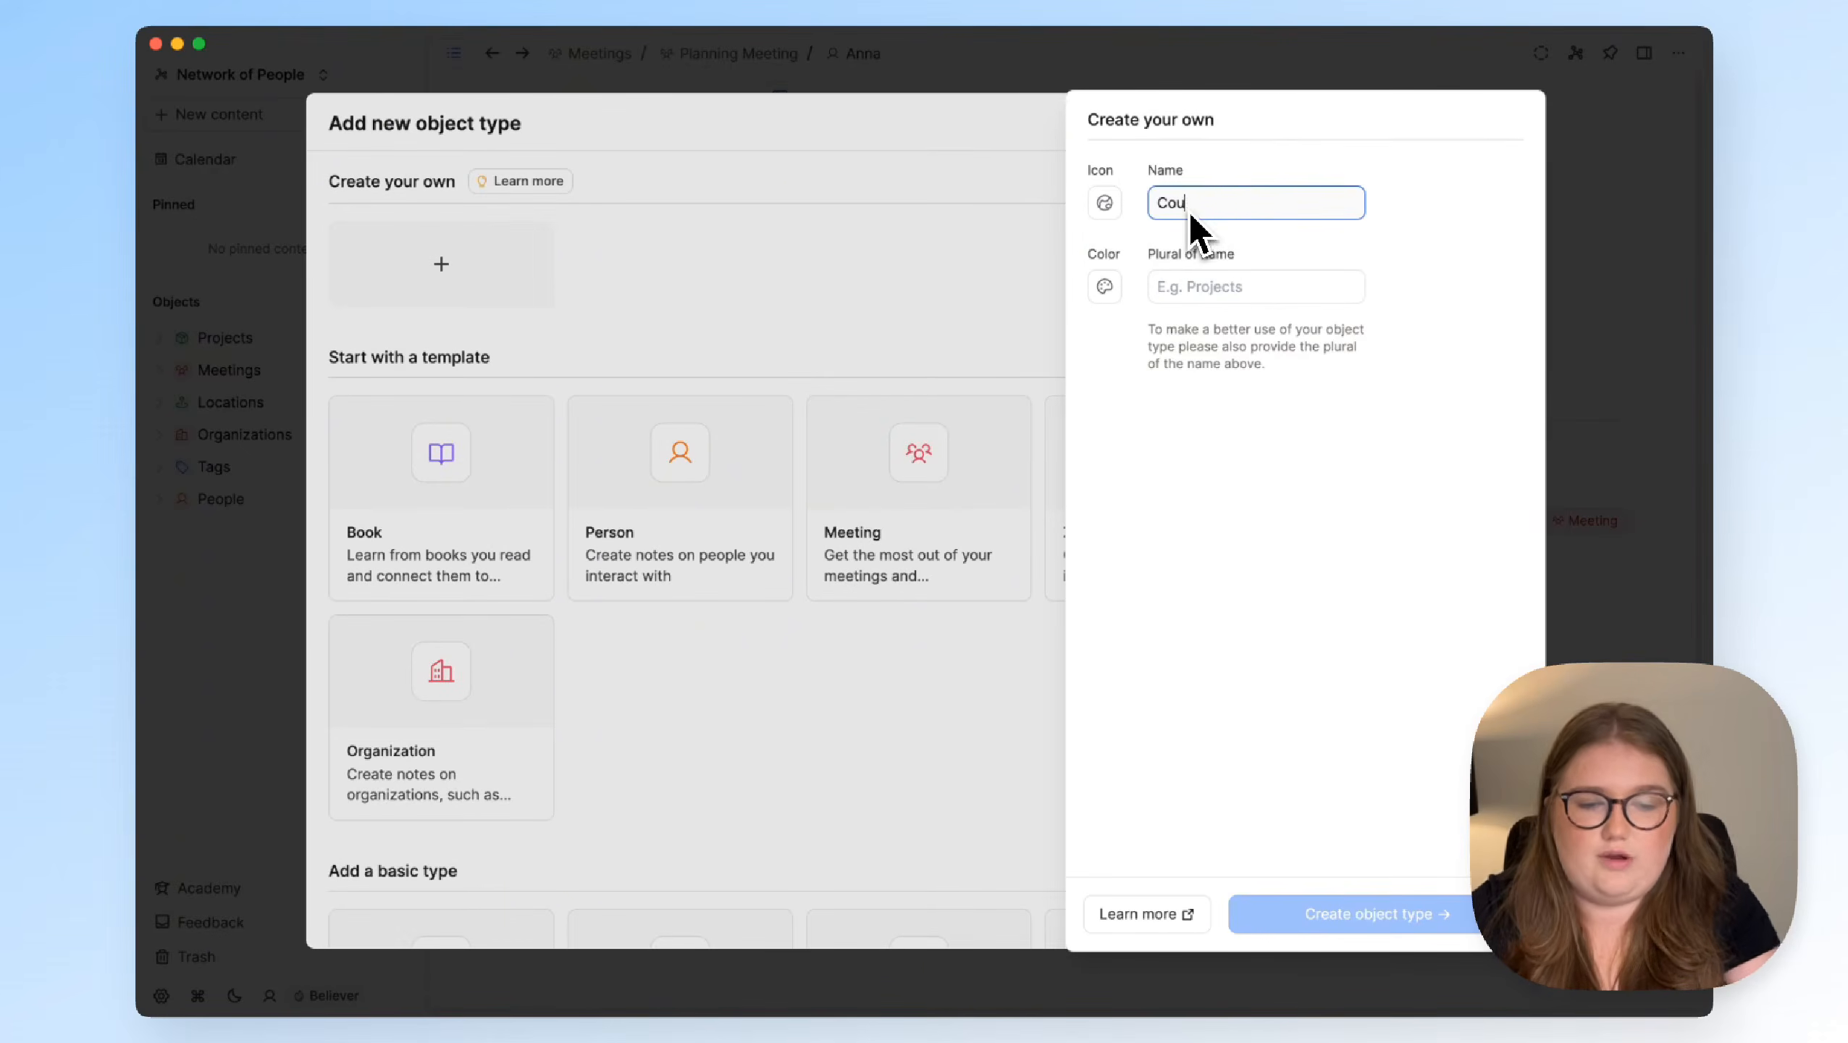
click(1104, 286)
click(1106, 358)
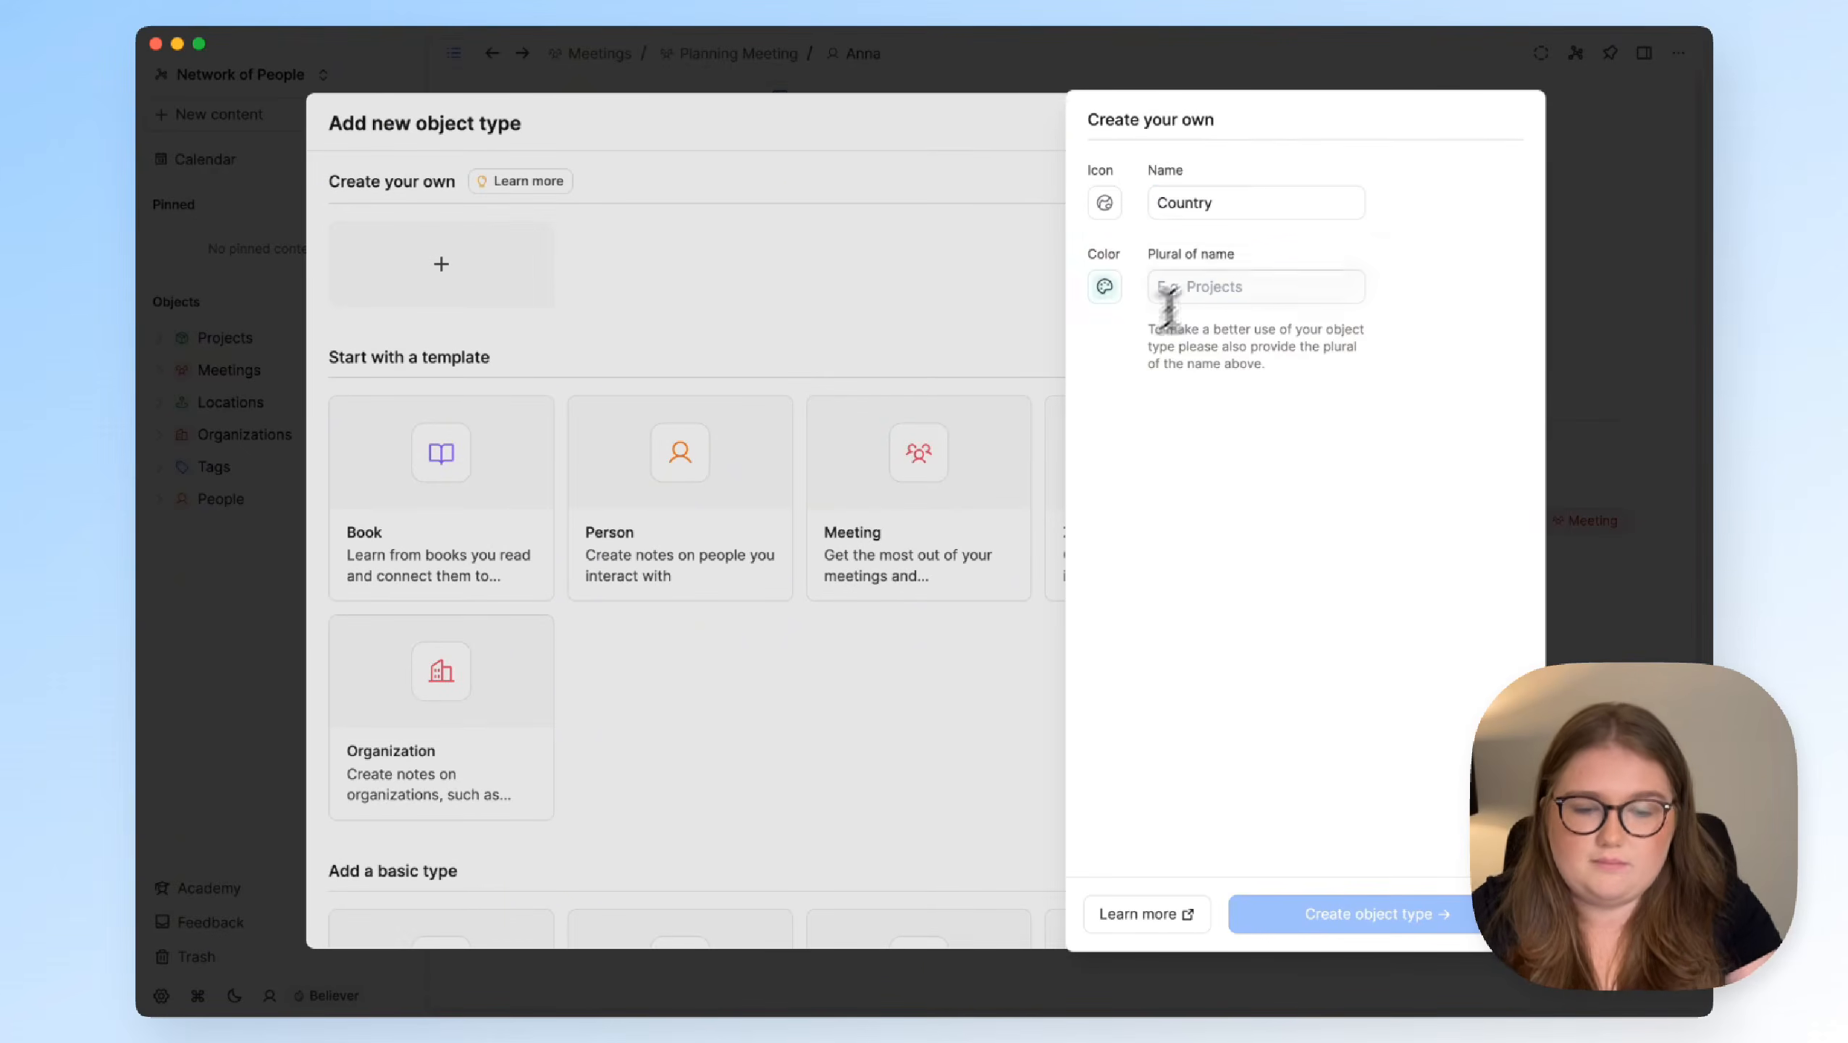
click(1359, 913)
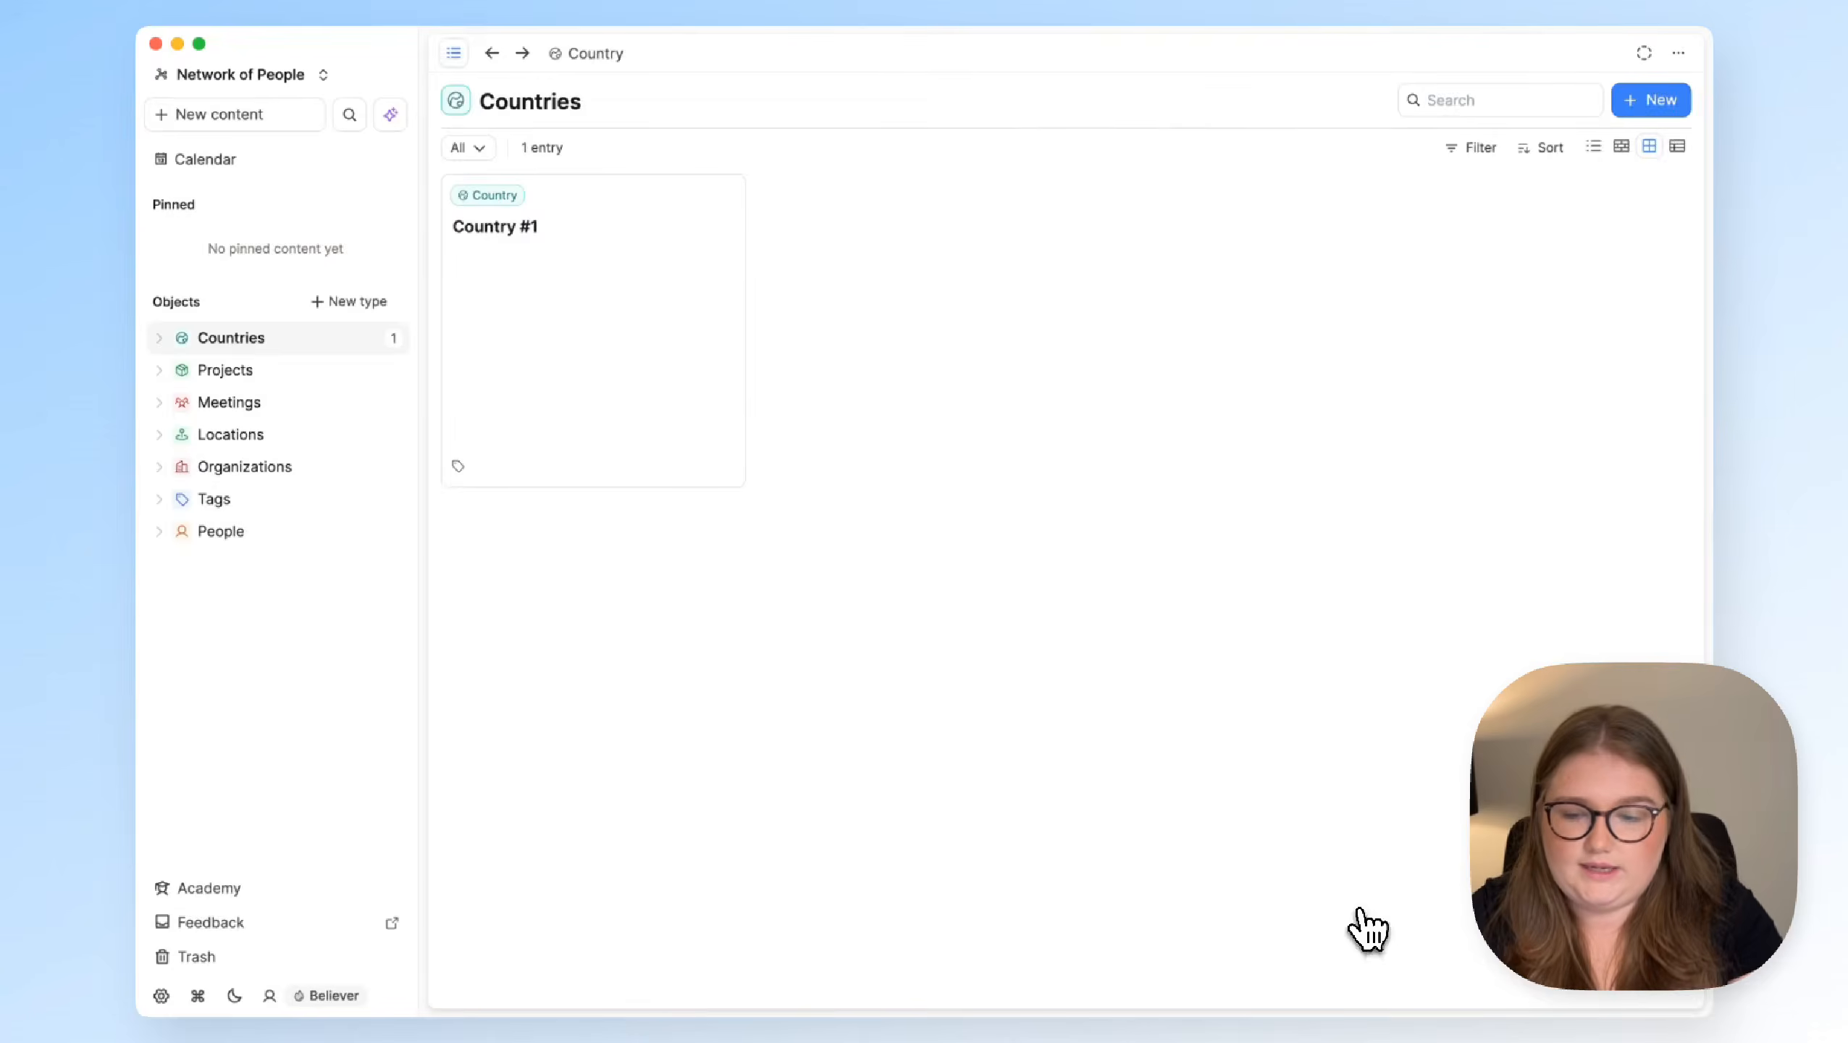
Add a single-select object property to the Location object type in its object settings
click(286, 446)
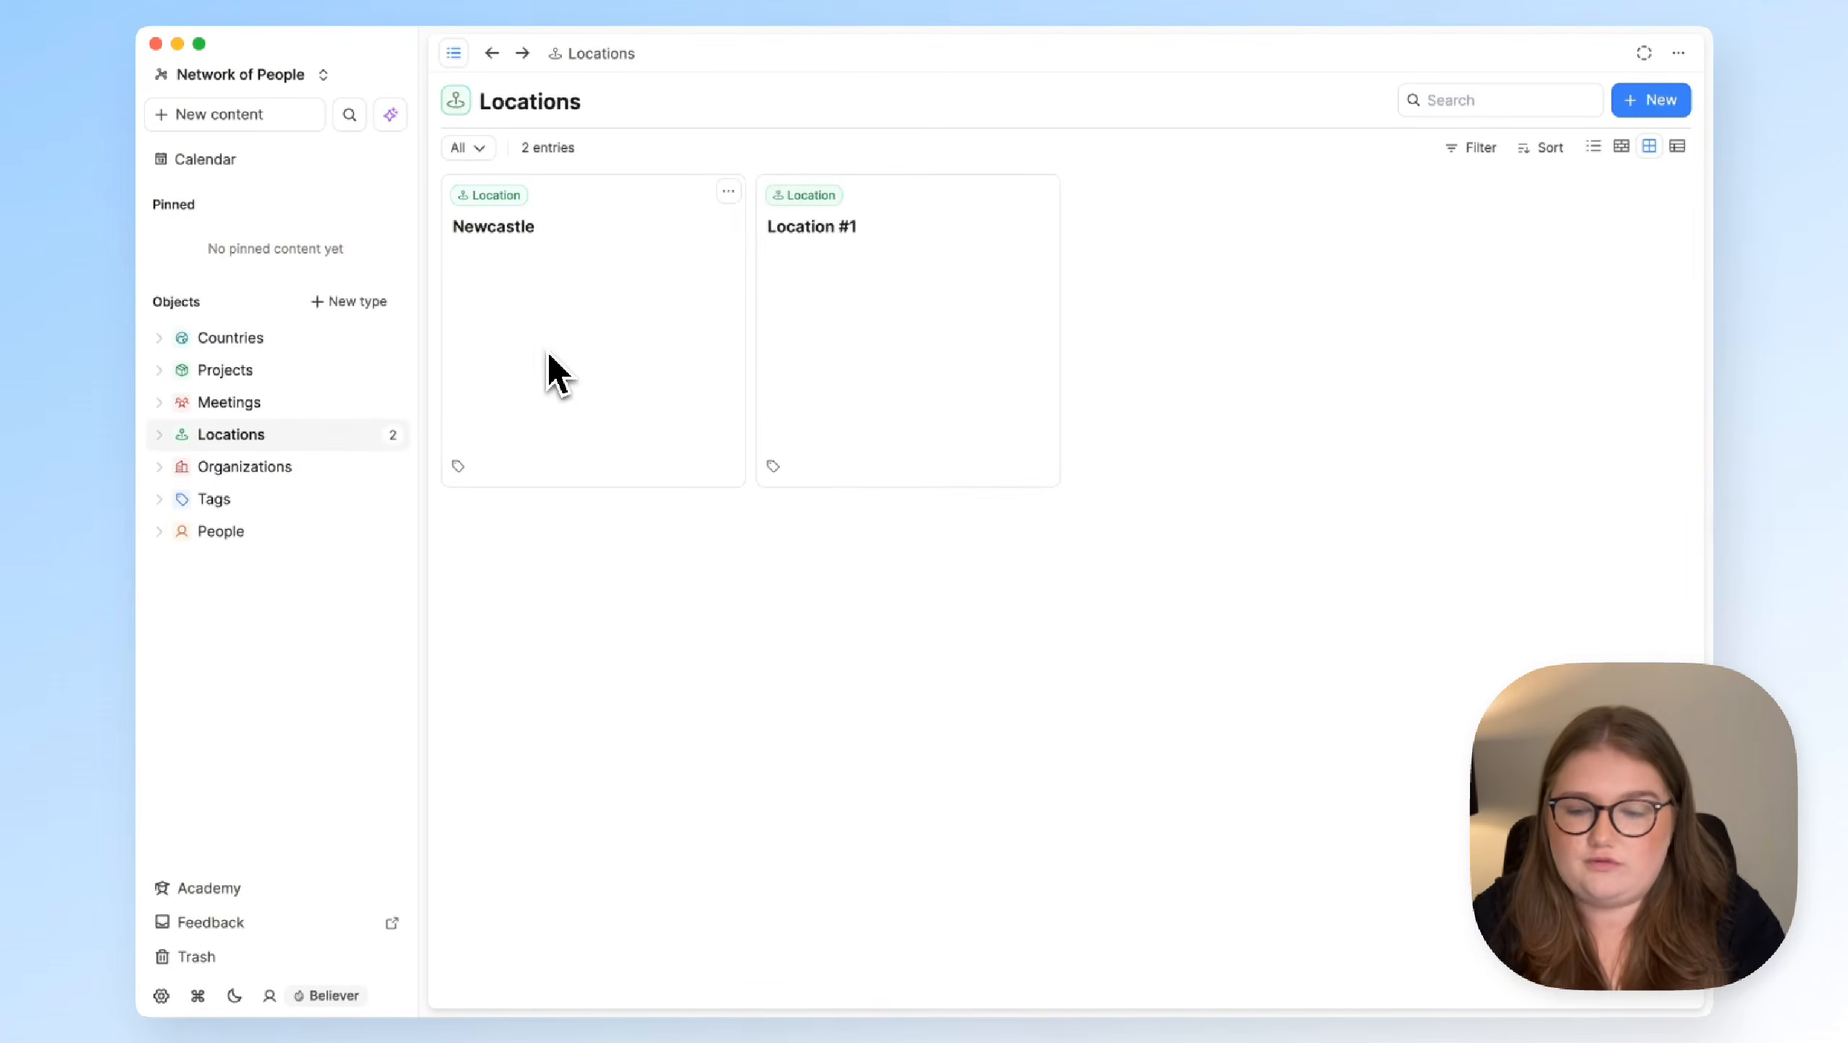
click(363, 435)
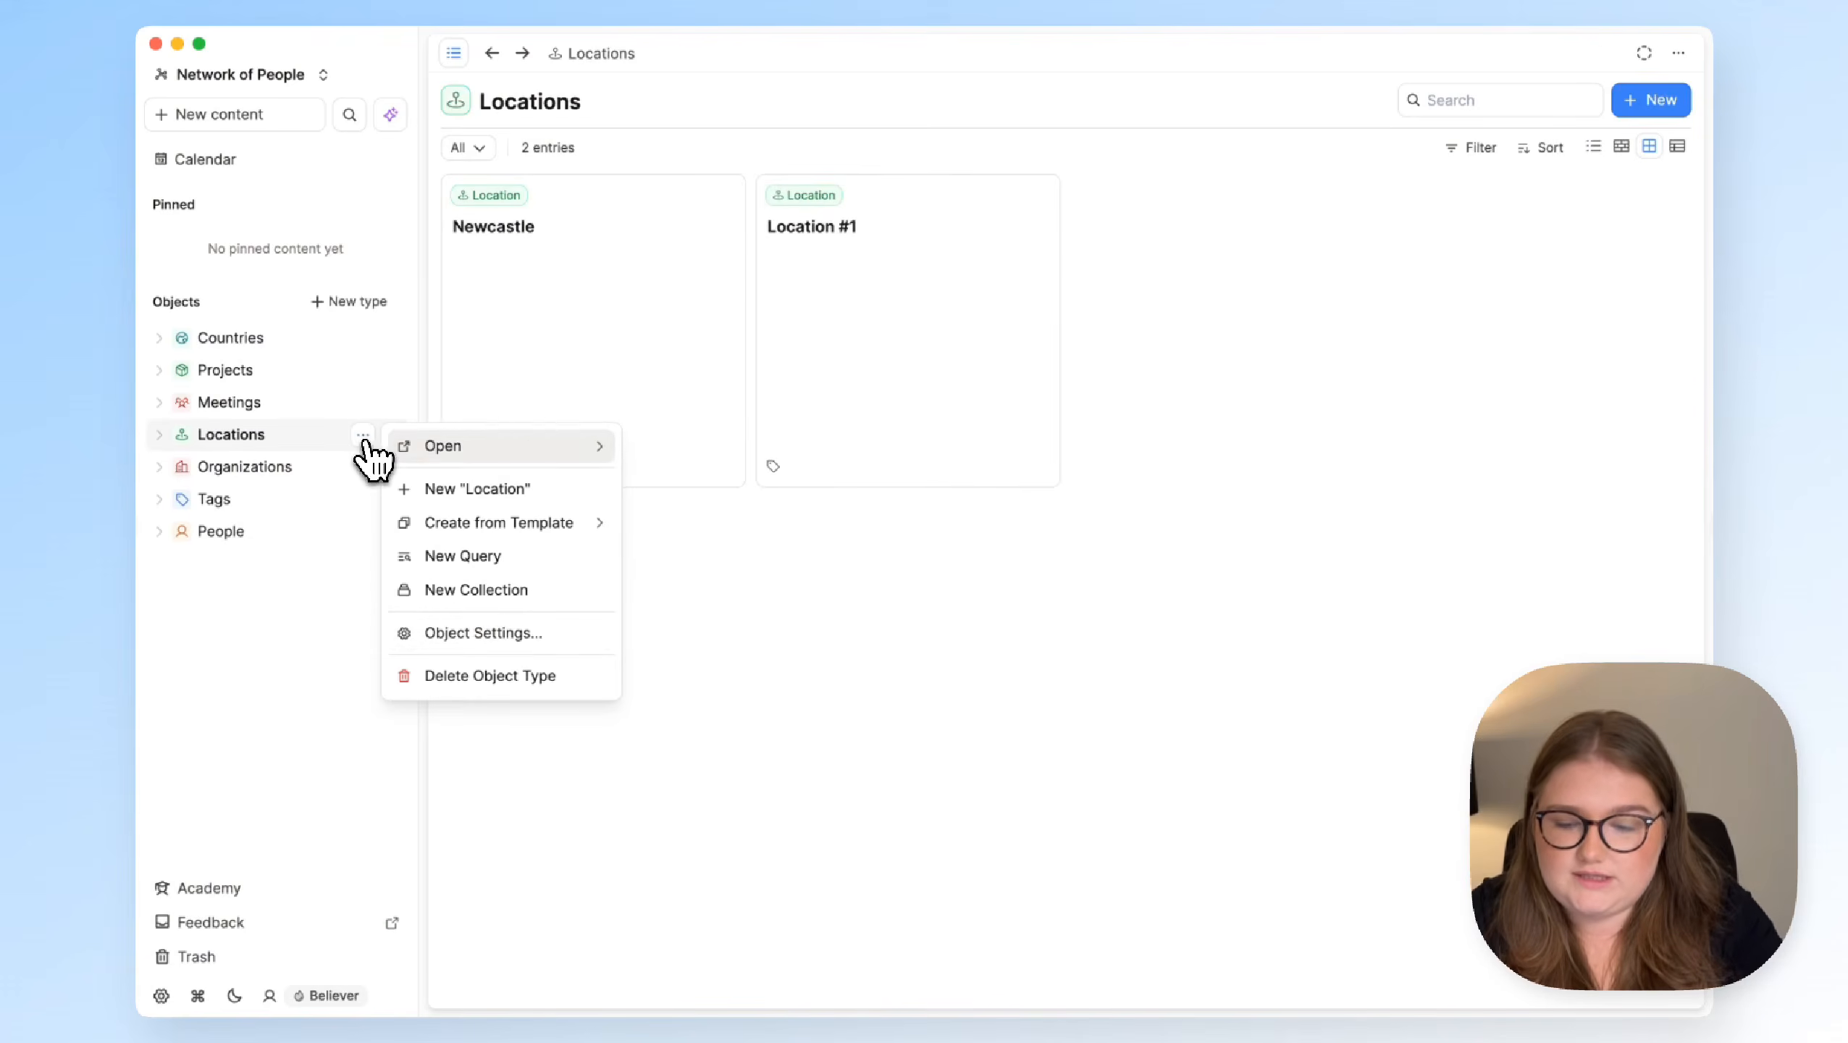
click(511, 632)
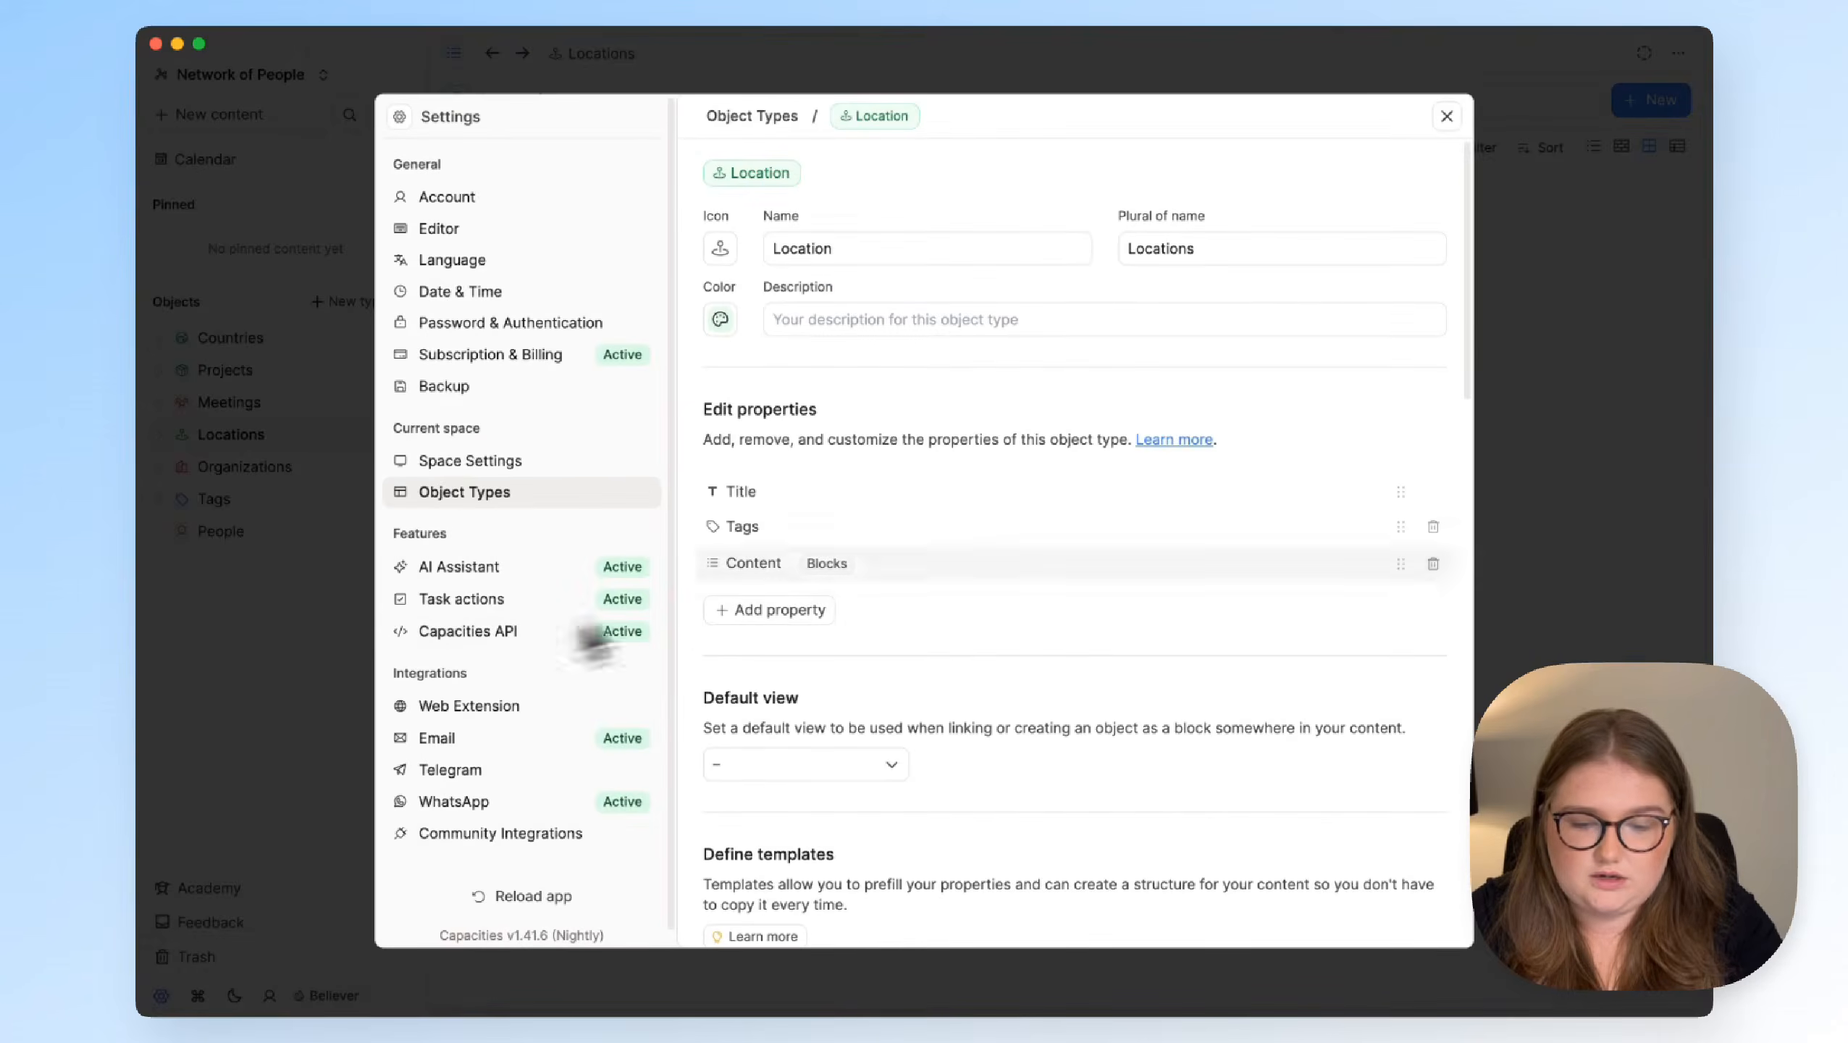
click(800, 615)
click(848, 333)
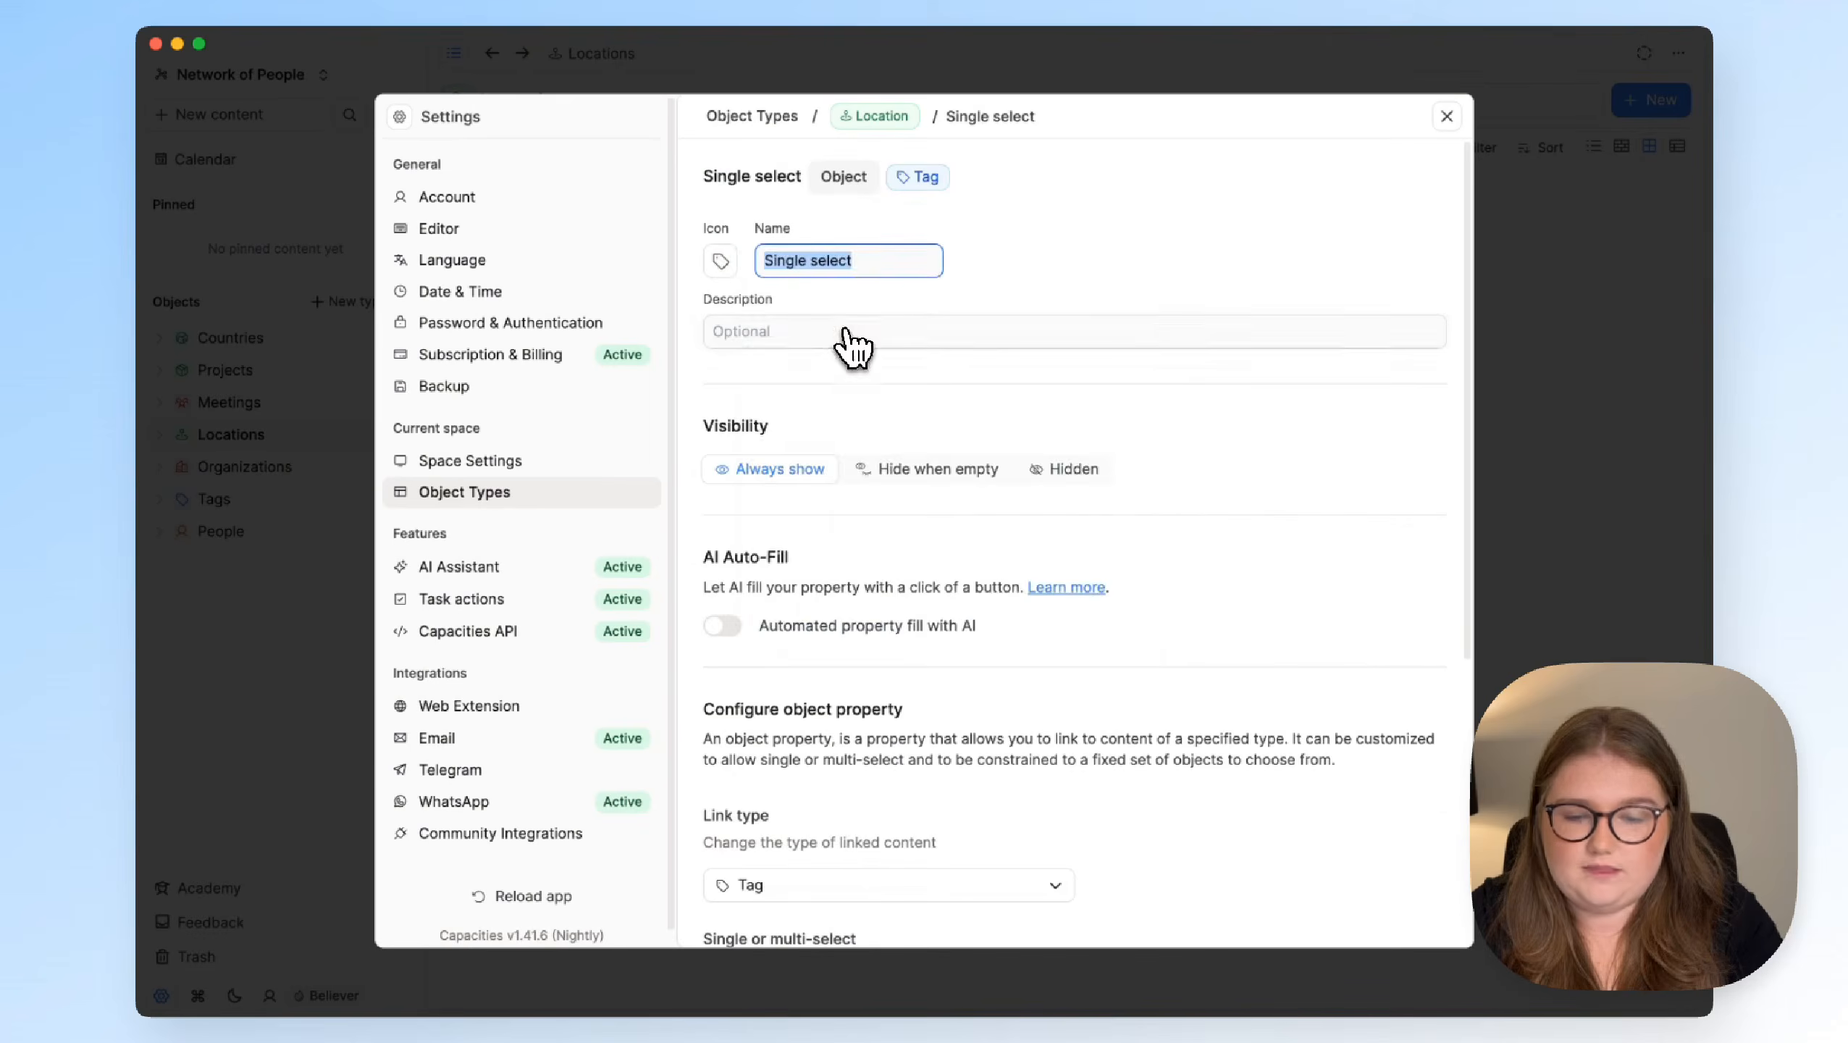
Name the new Location property Country, give it a globe icon and enable automated property fill with AI
click(723, 263)
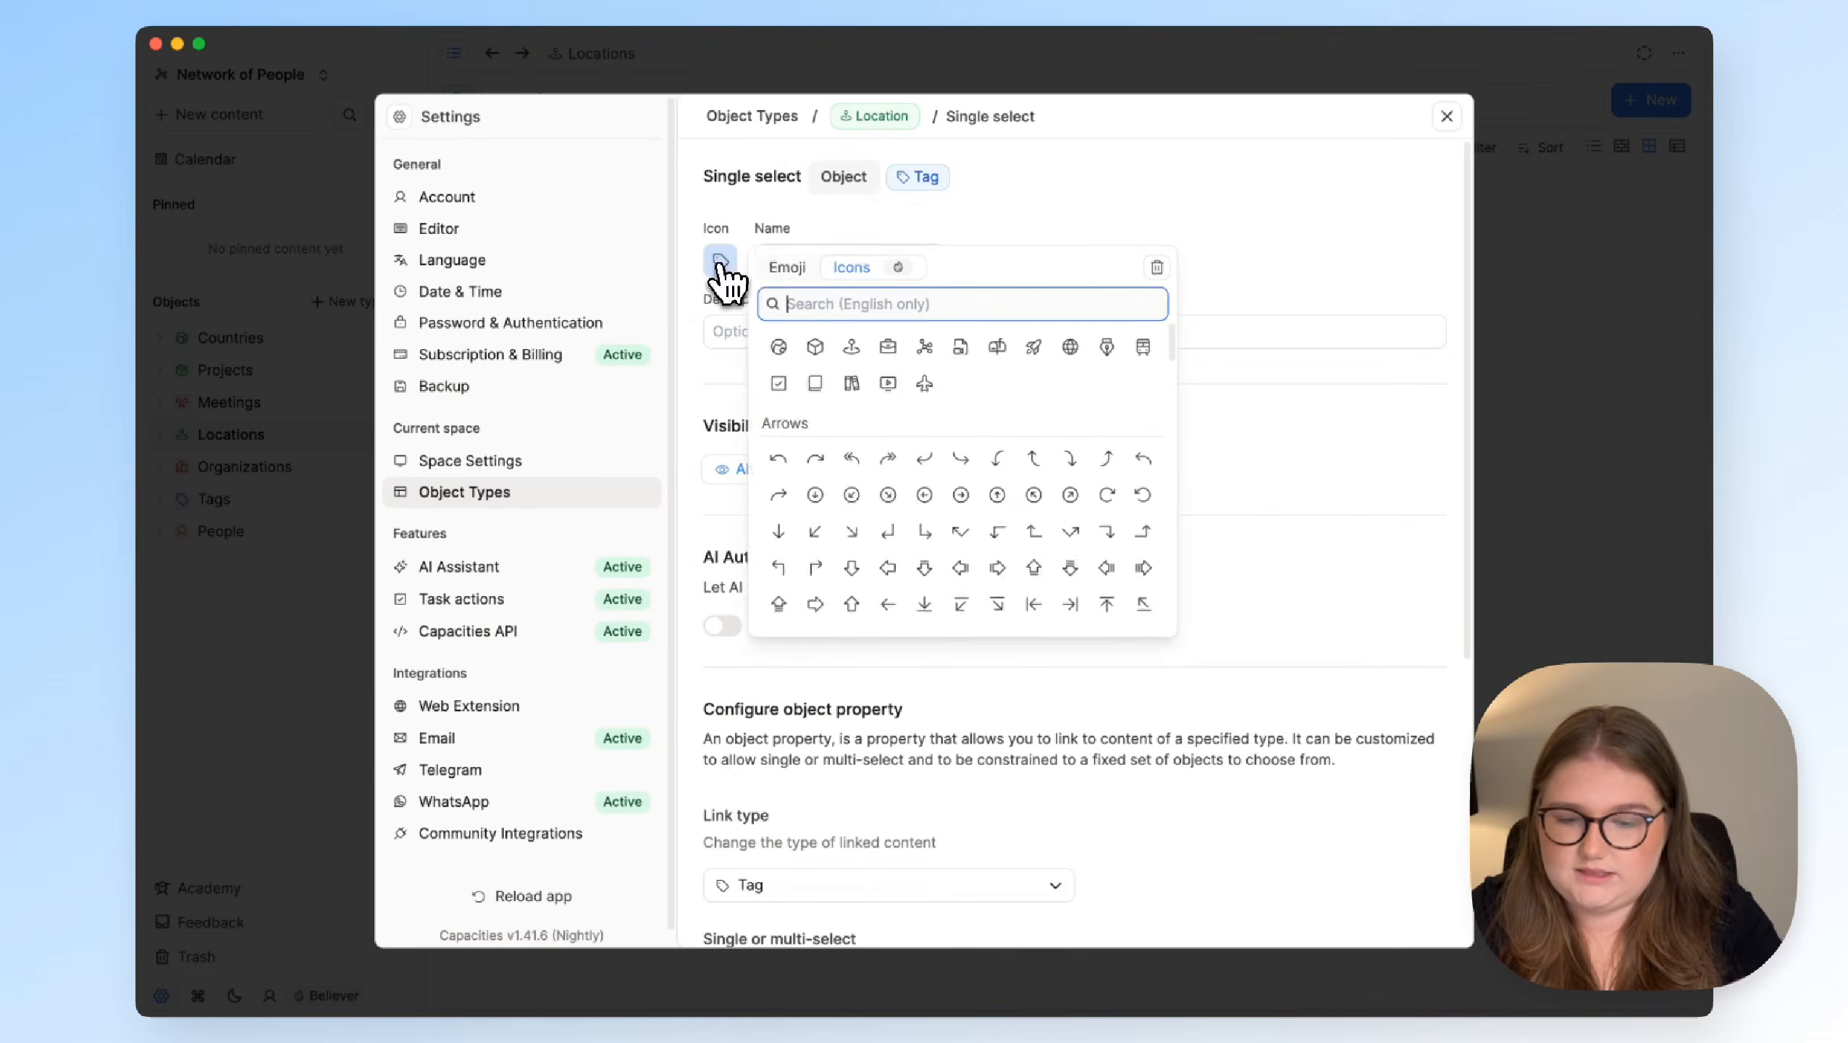
click(801, 349)
click(799, 261)
triple_click(798, 261)
text(Country)
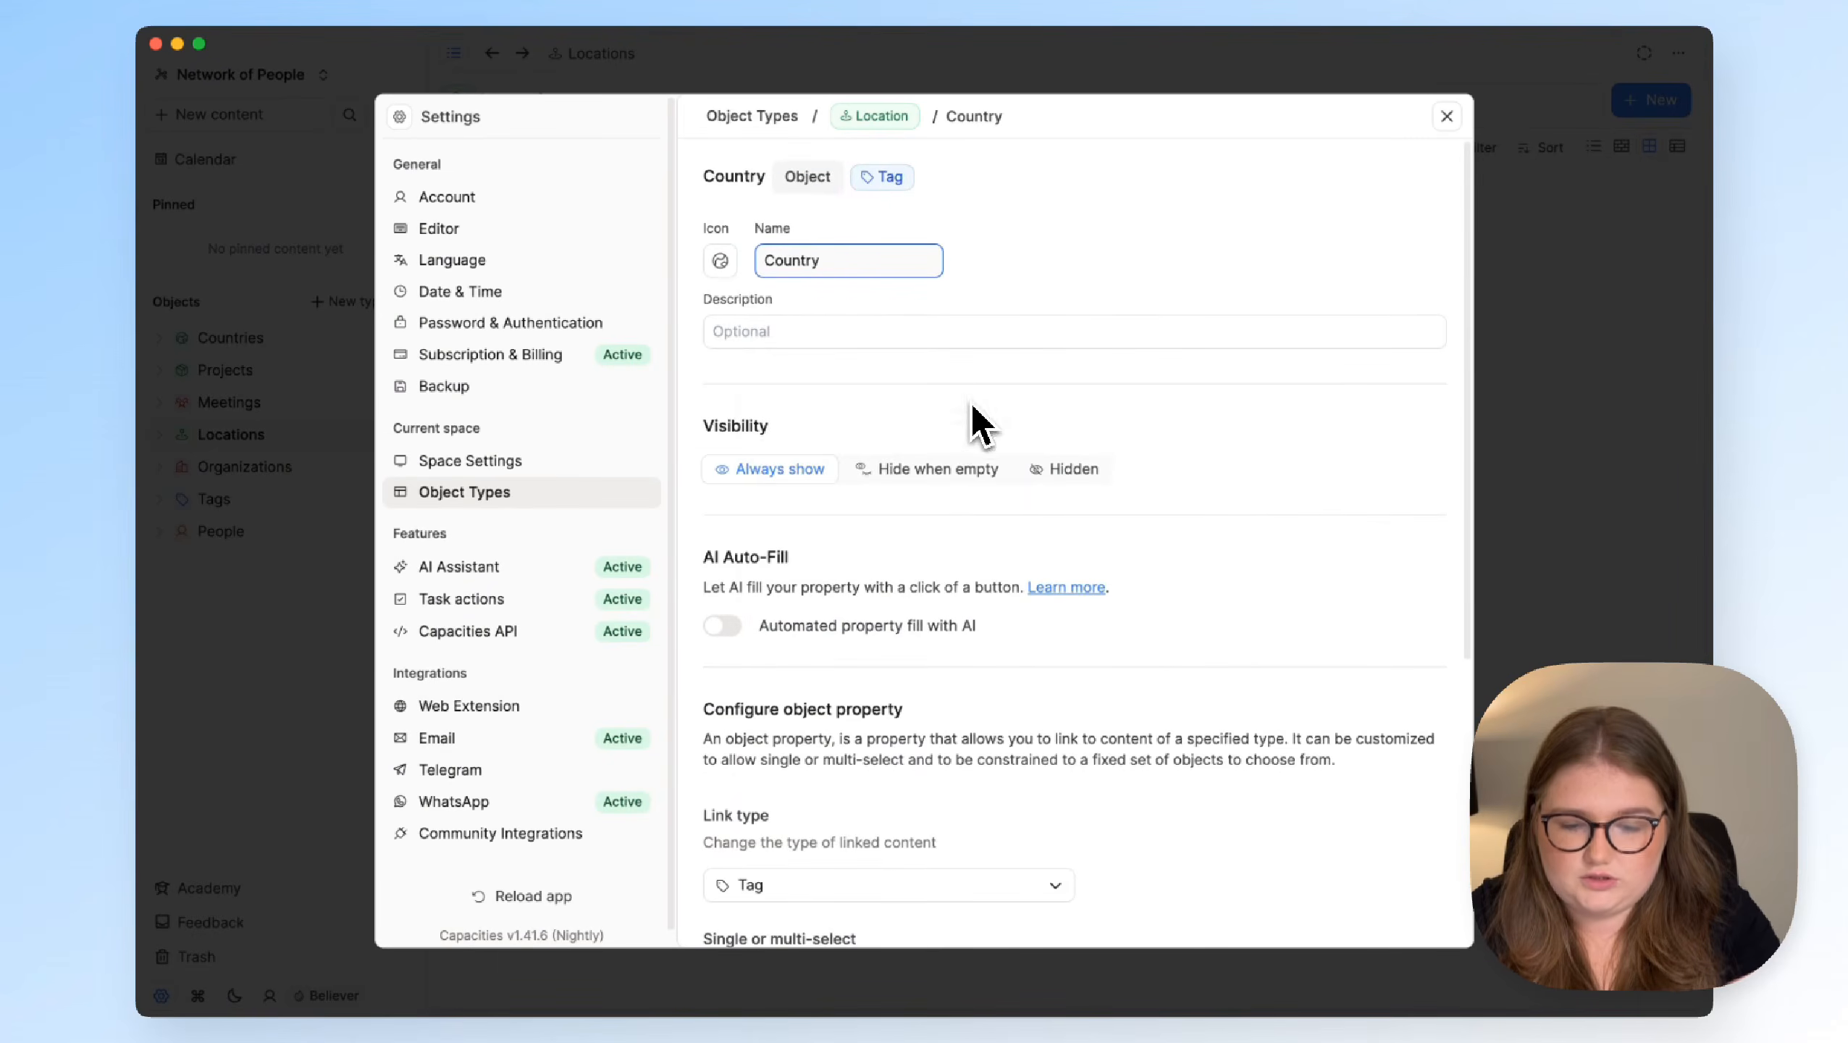
scroll(974, 416, down, 2)
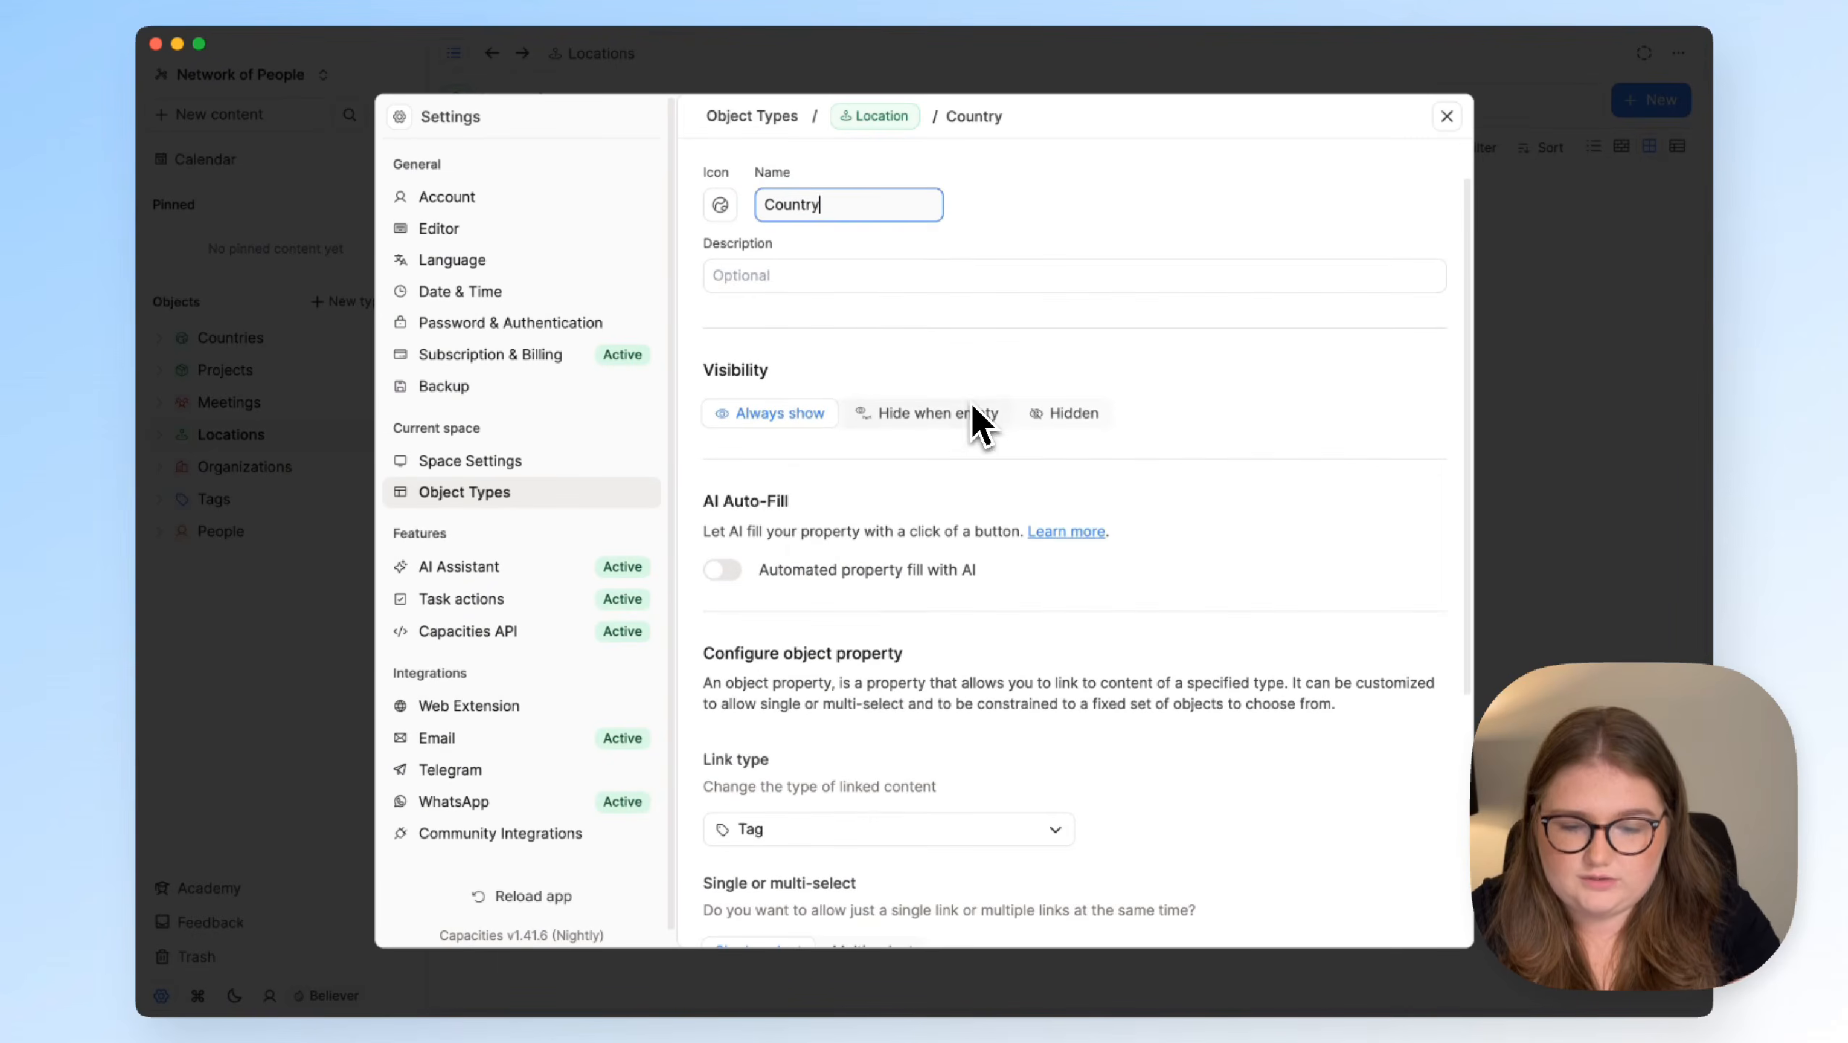
click(723, 570)
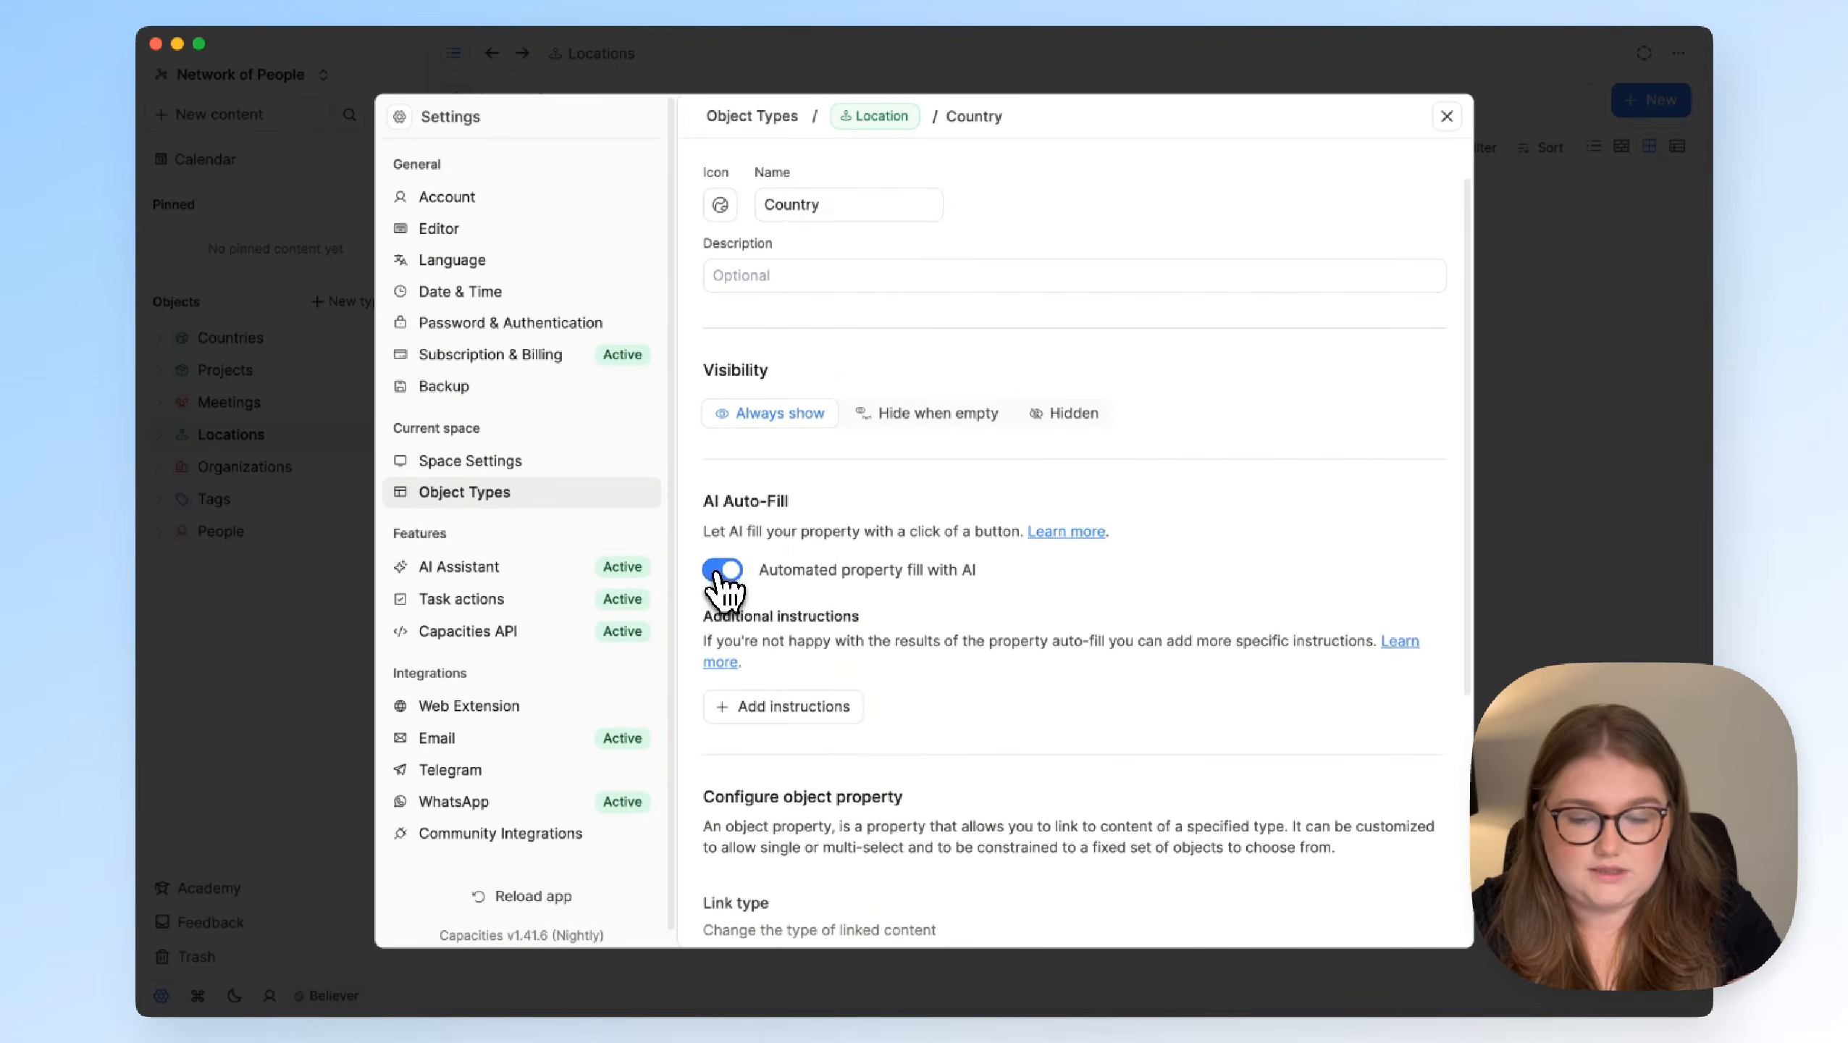
Set the Country property's link type to Country, apply the changes and leave the settings
scroll(717, 577, down, 3)
scroll(725, 595, down, 4)
click(751, 584)
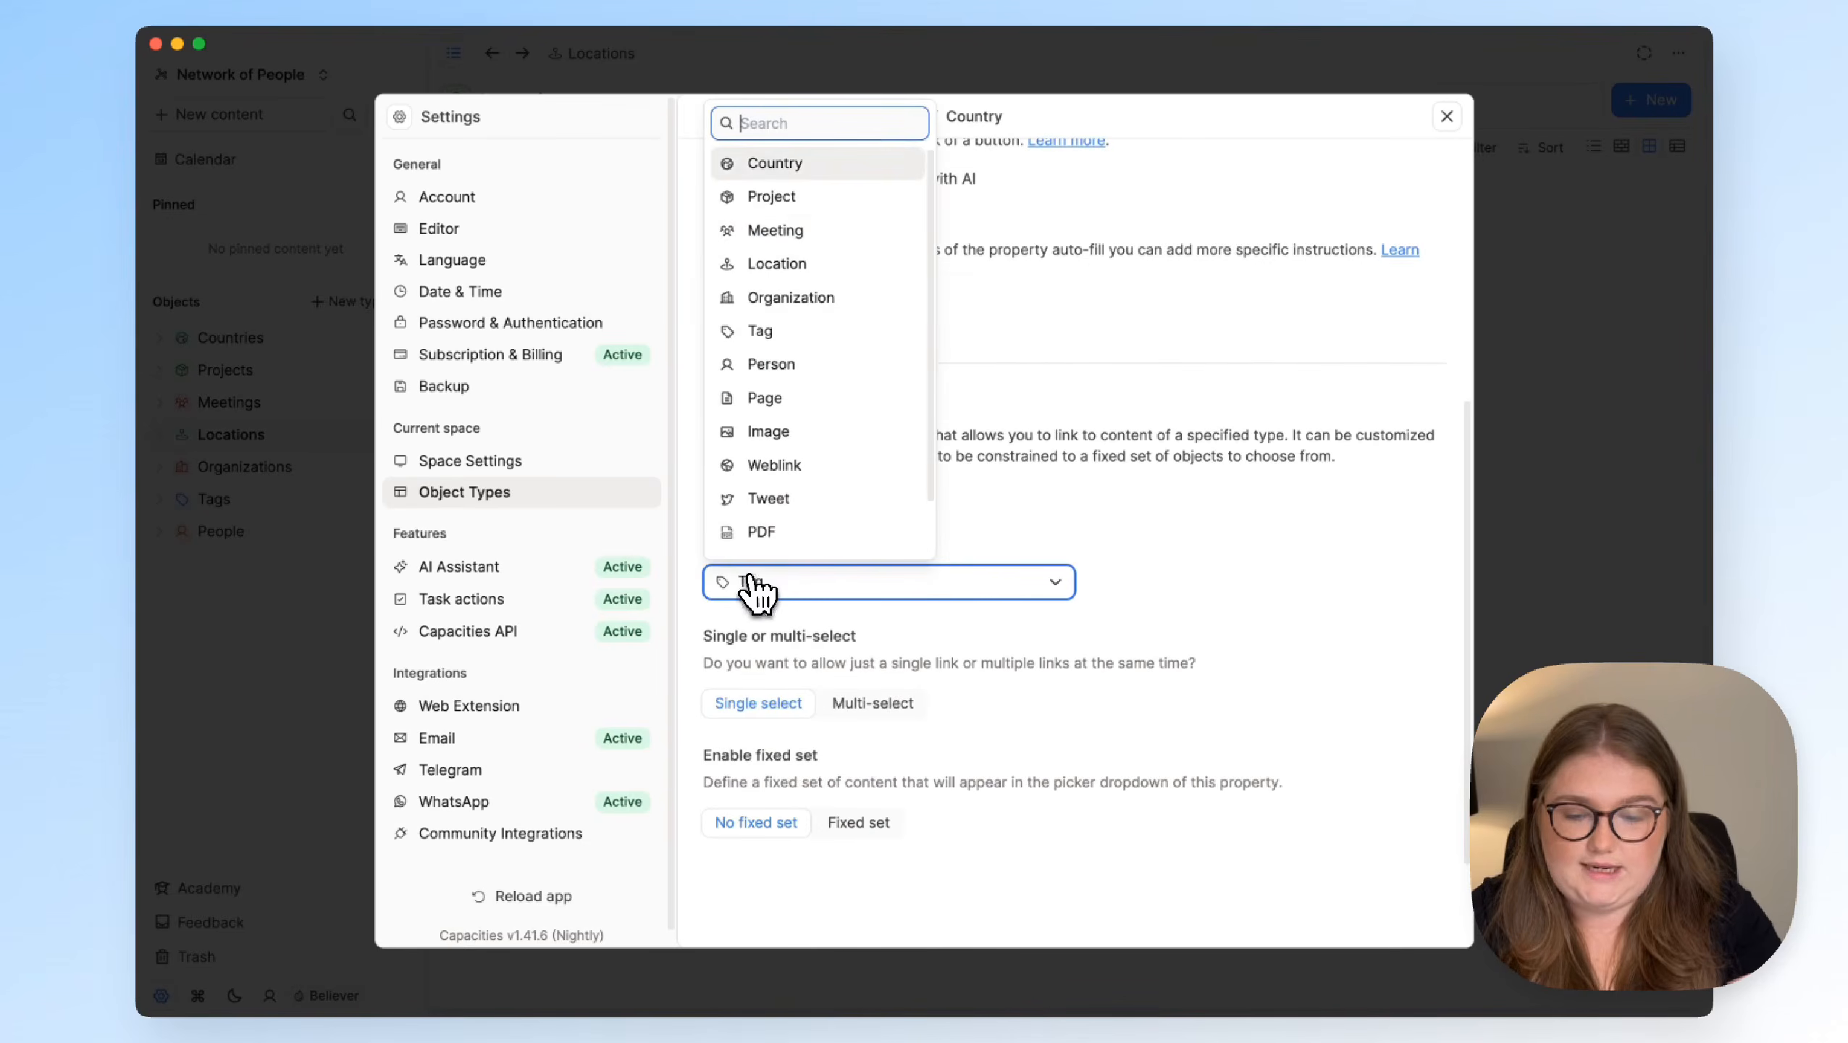
click(796, 175)
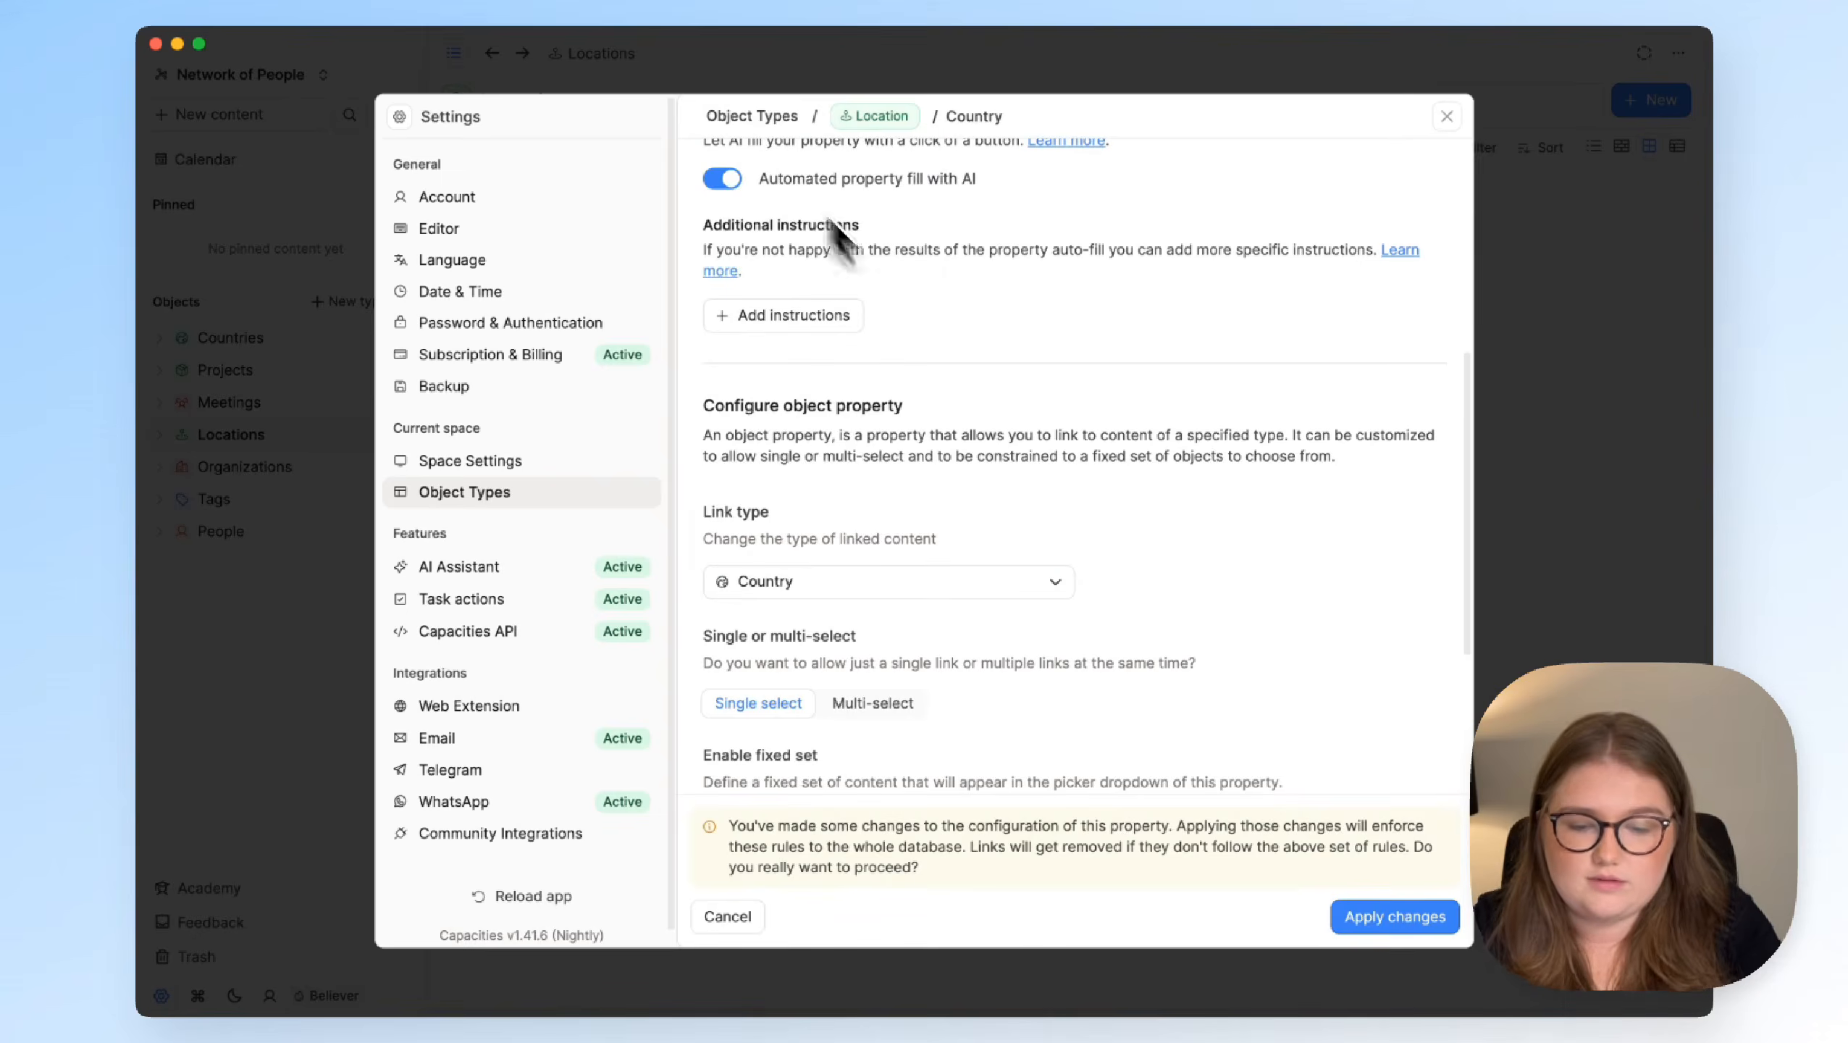
scroll(1169, 694, down, 2)
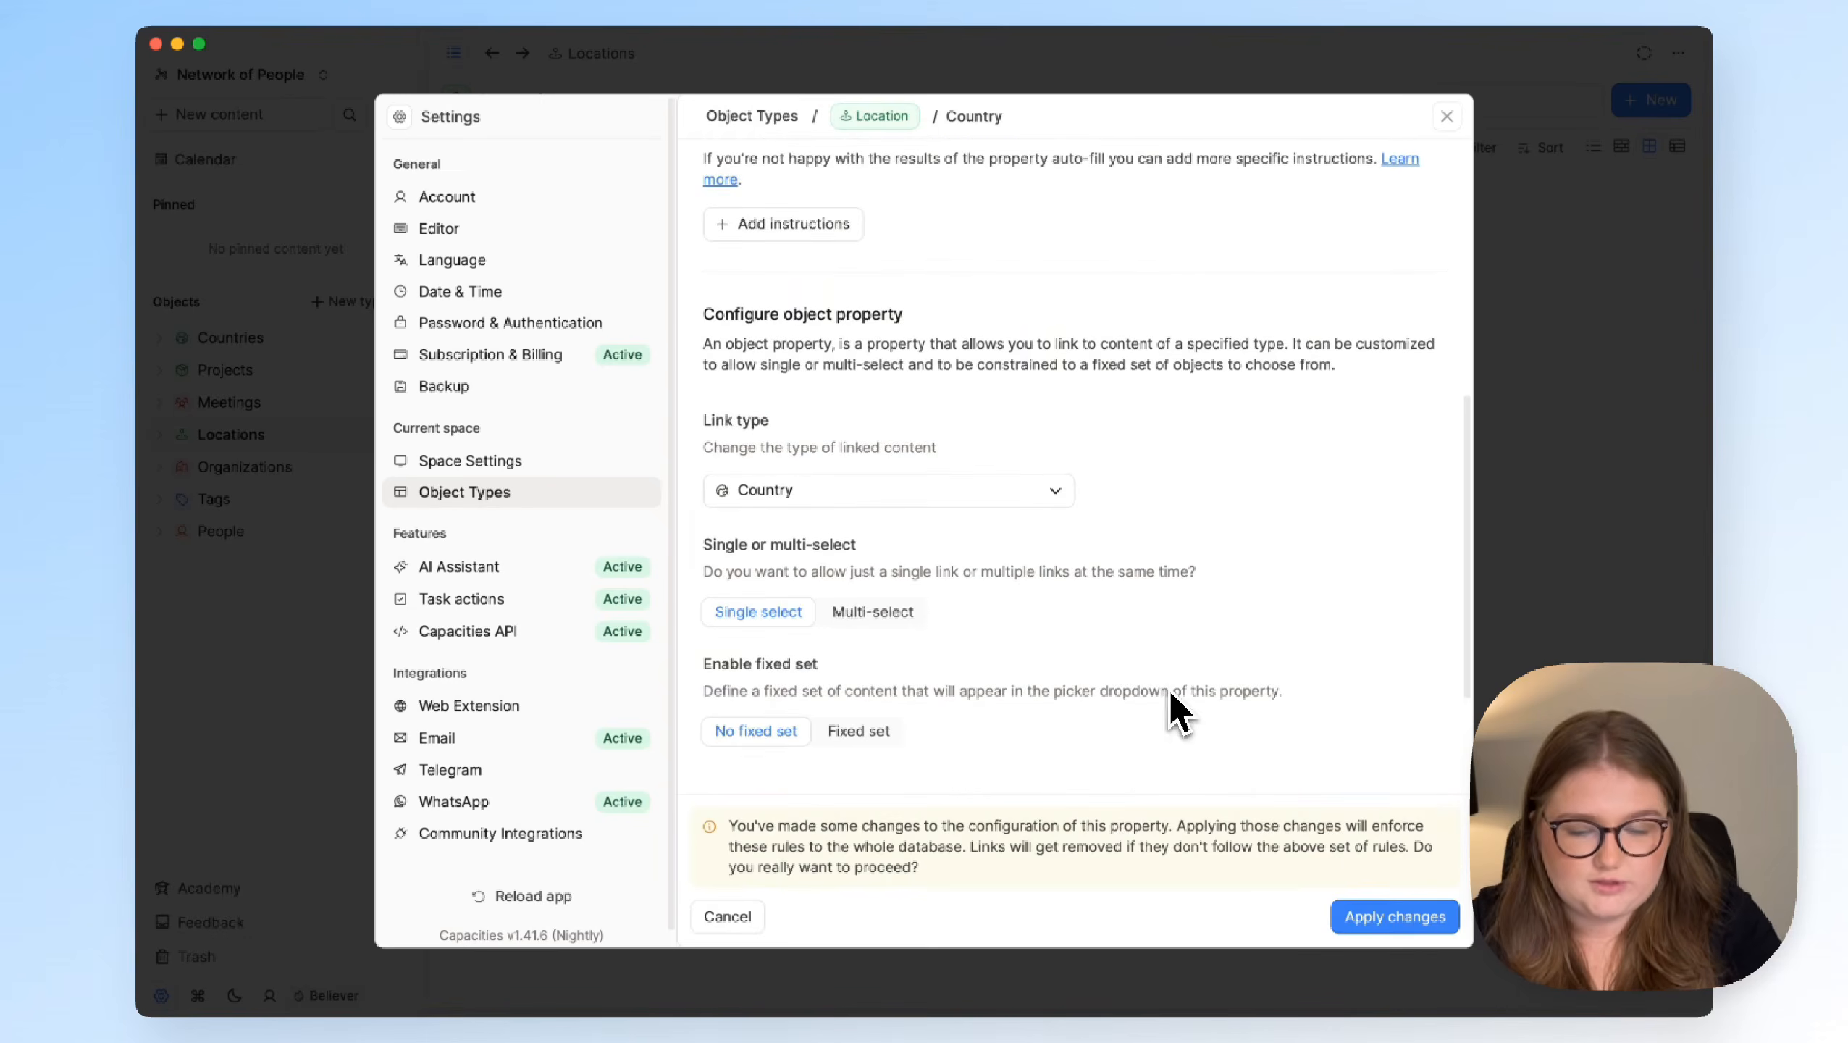
click(1386, 918)
key(Escape)
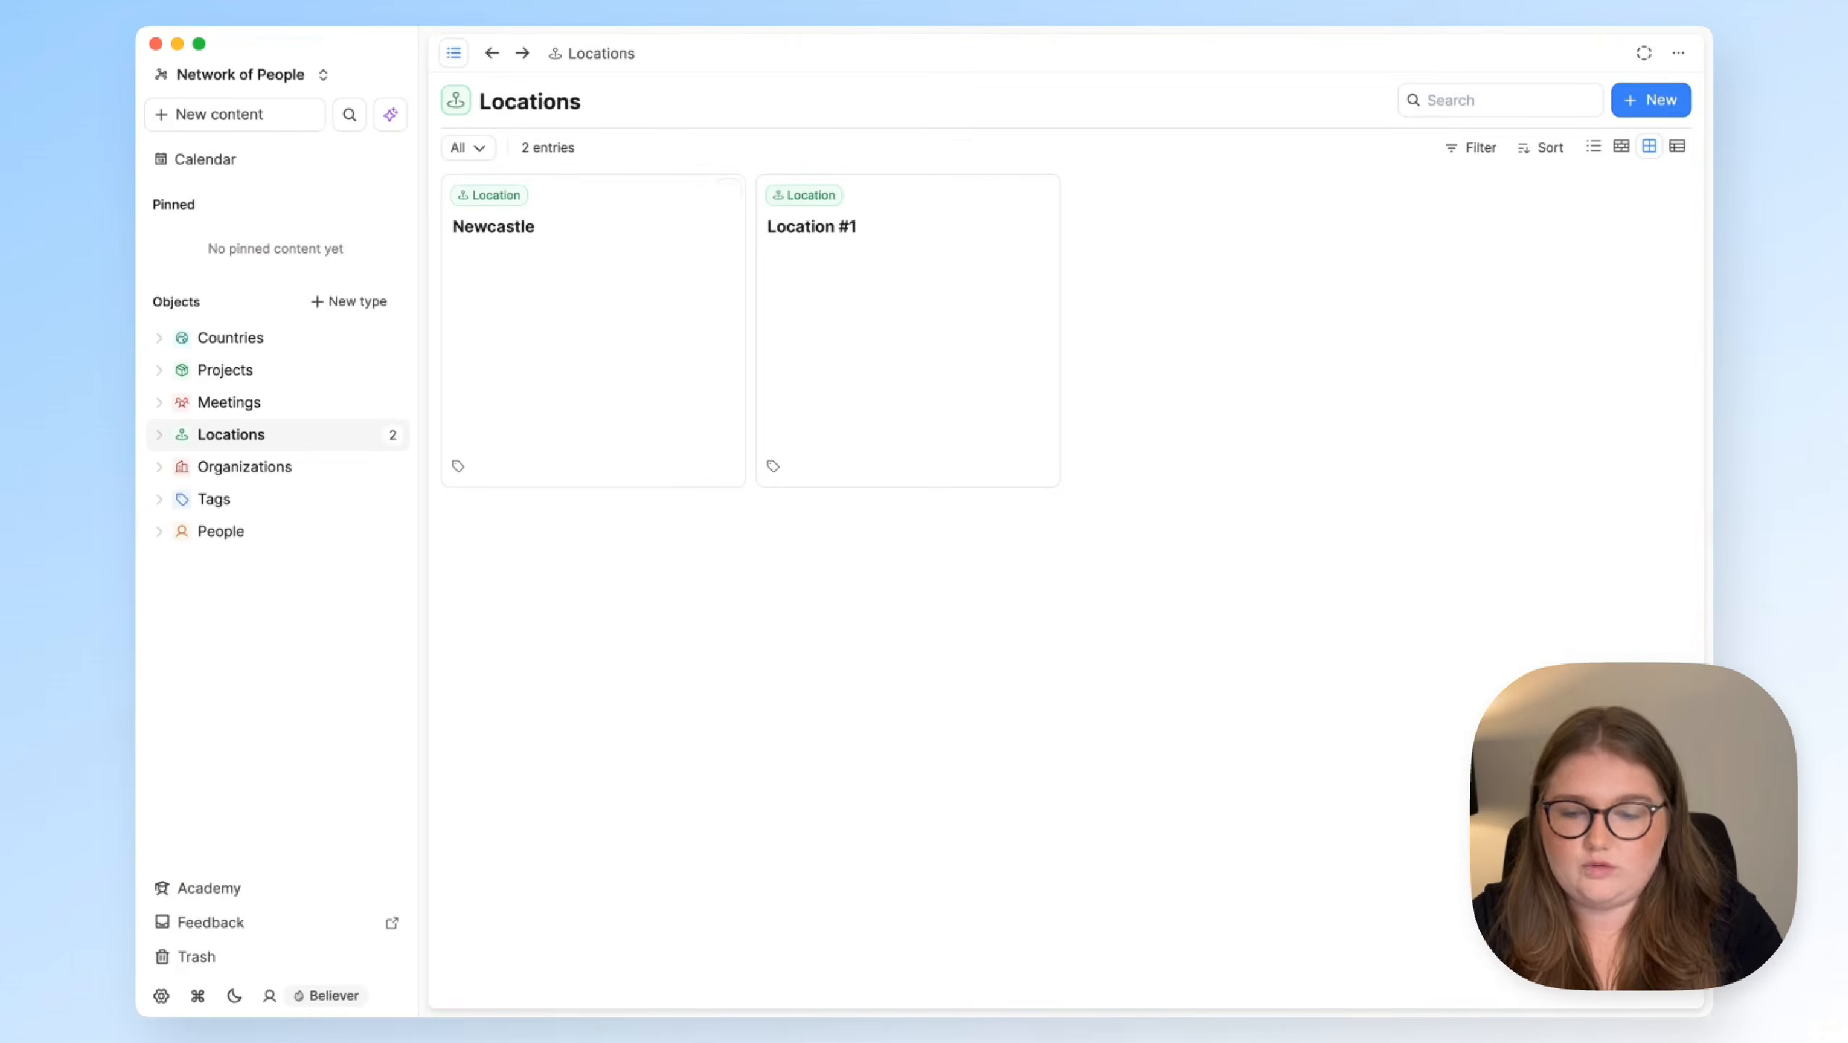
Check the Country property on the Newcastle location, and retitle the Country #1 entry "United Kingdom"
click(686, 284)
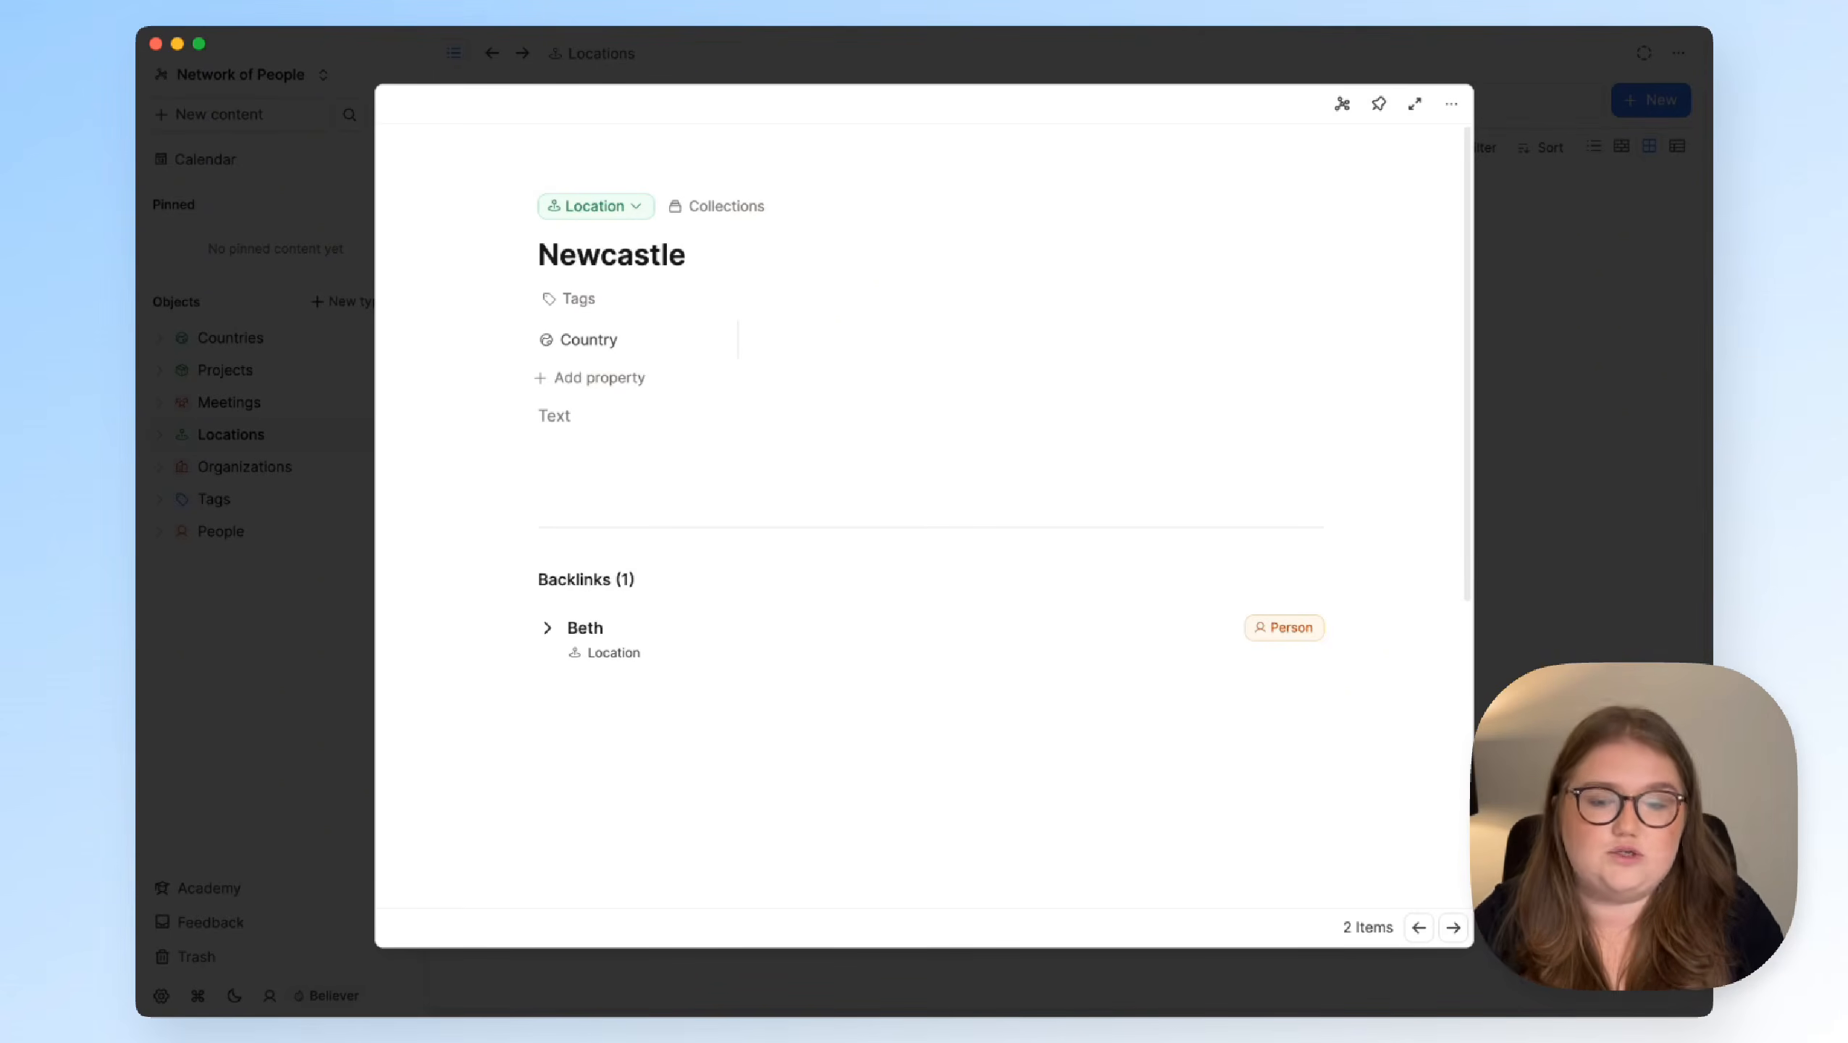
click(354, 434)
click(254, 341)
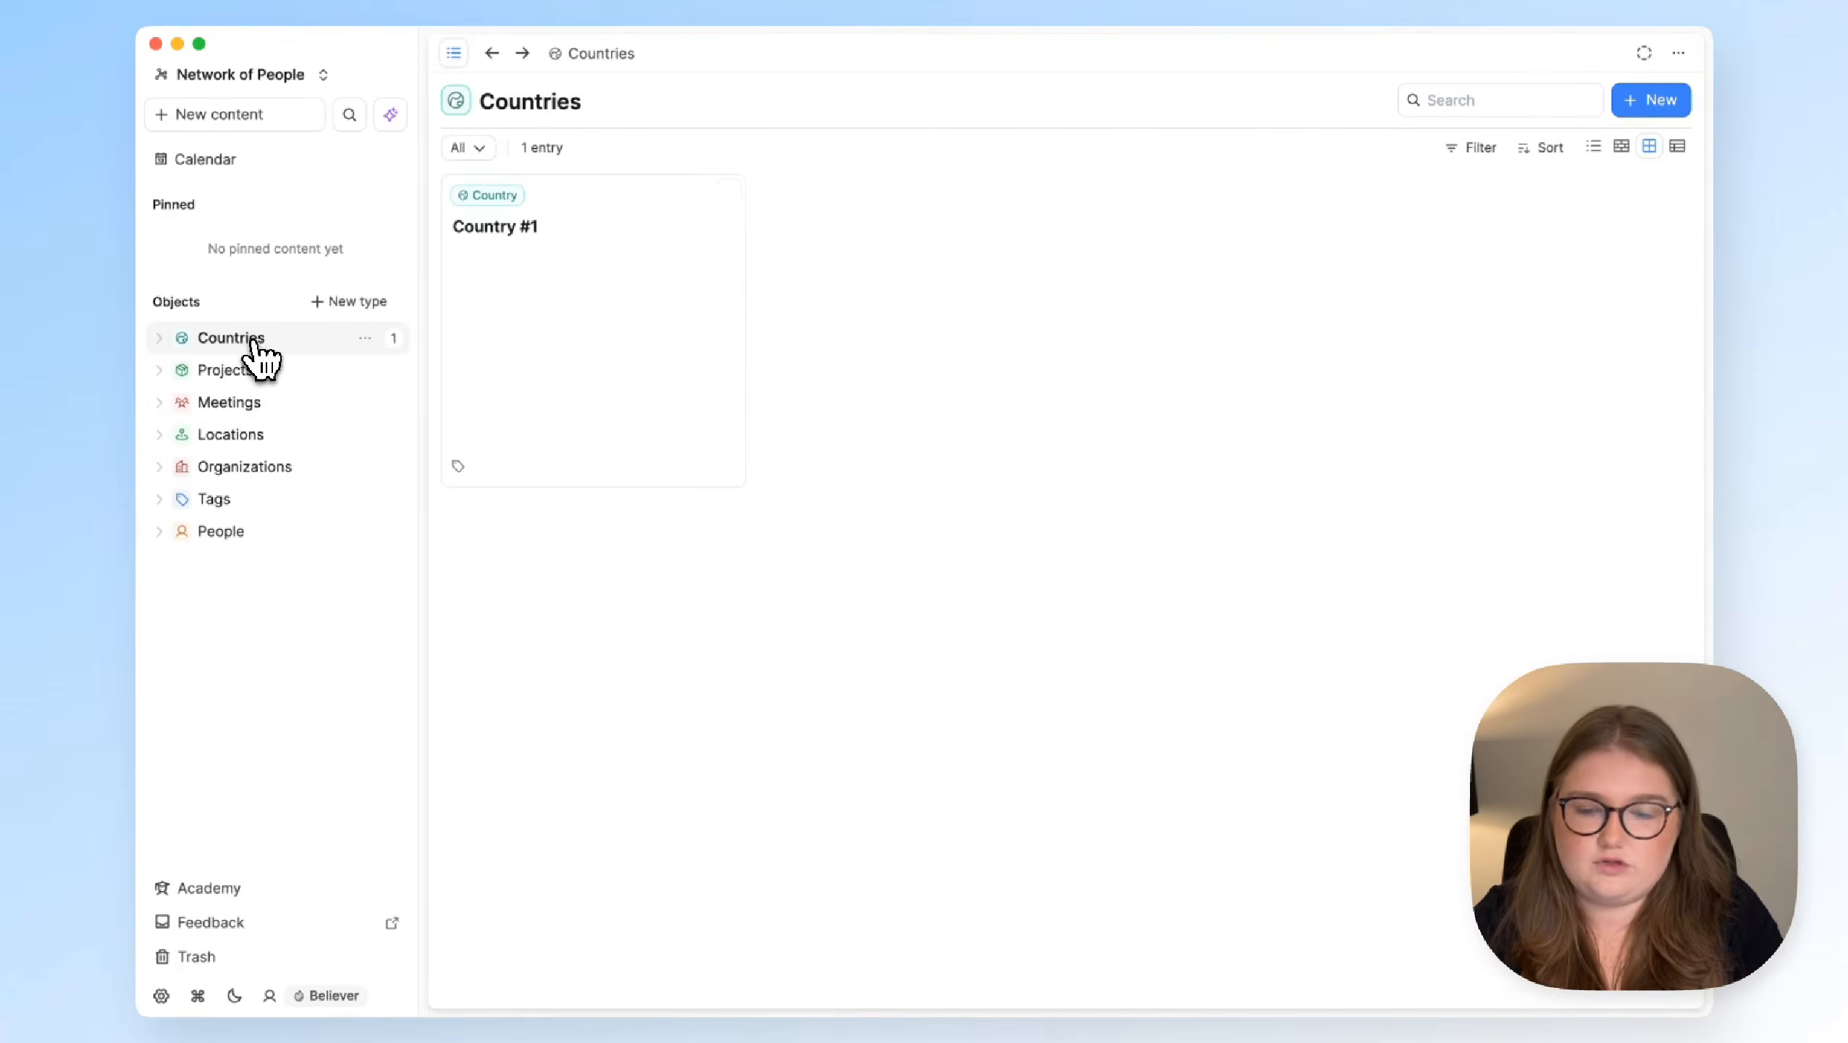
click(528, 328)
triple_click(714, 245)
text(U)
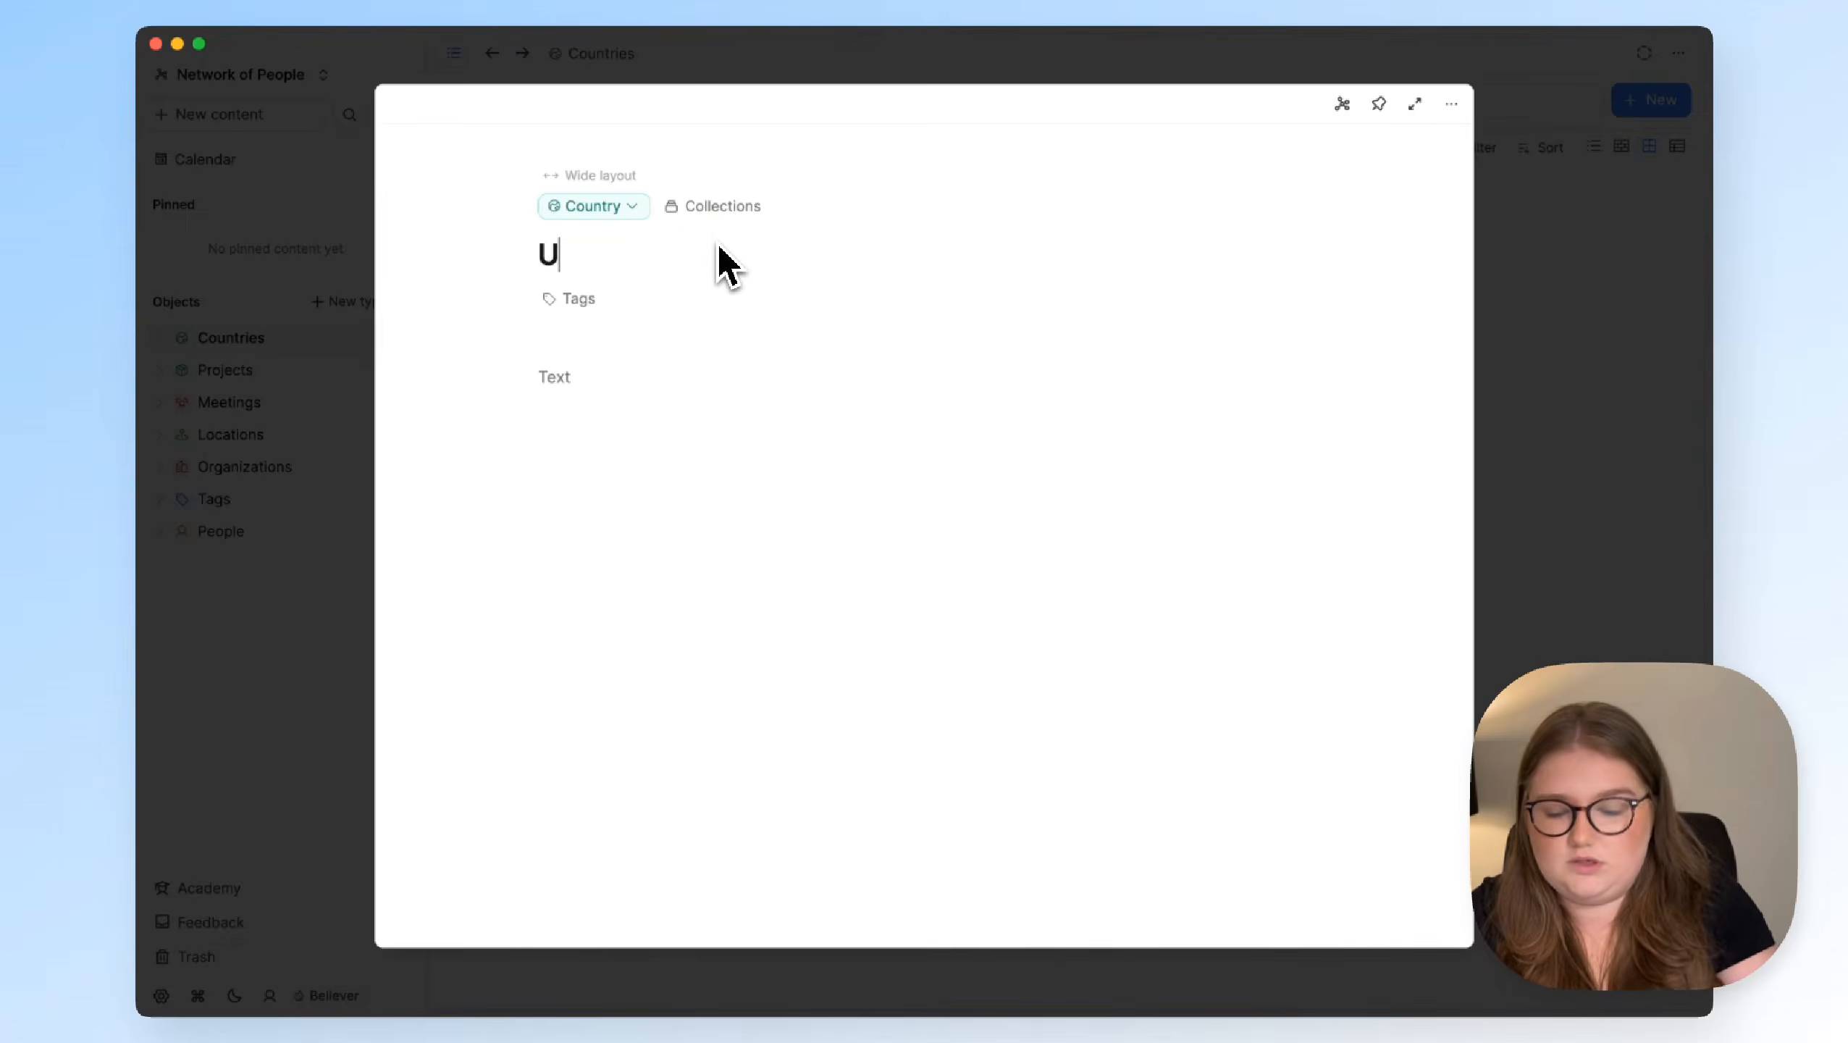
text(nited Kingdom)
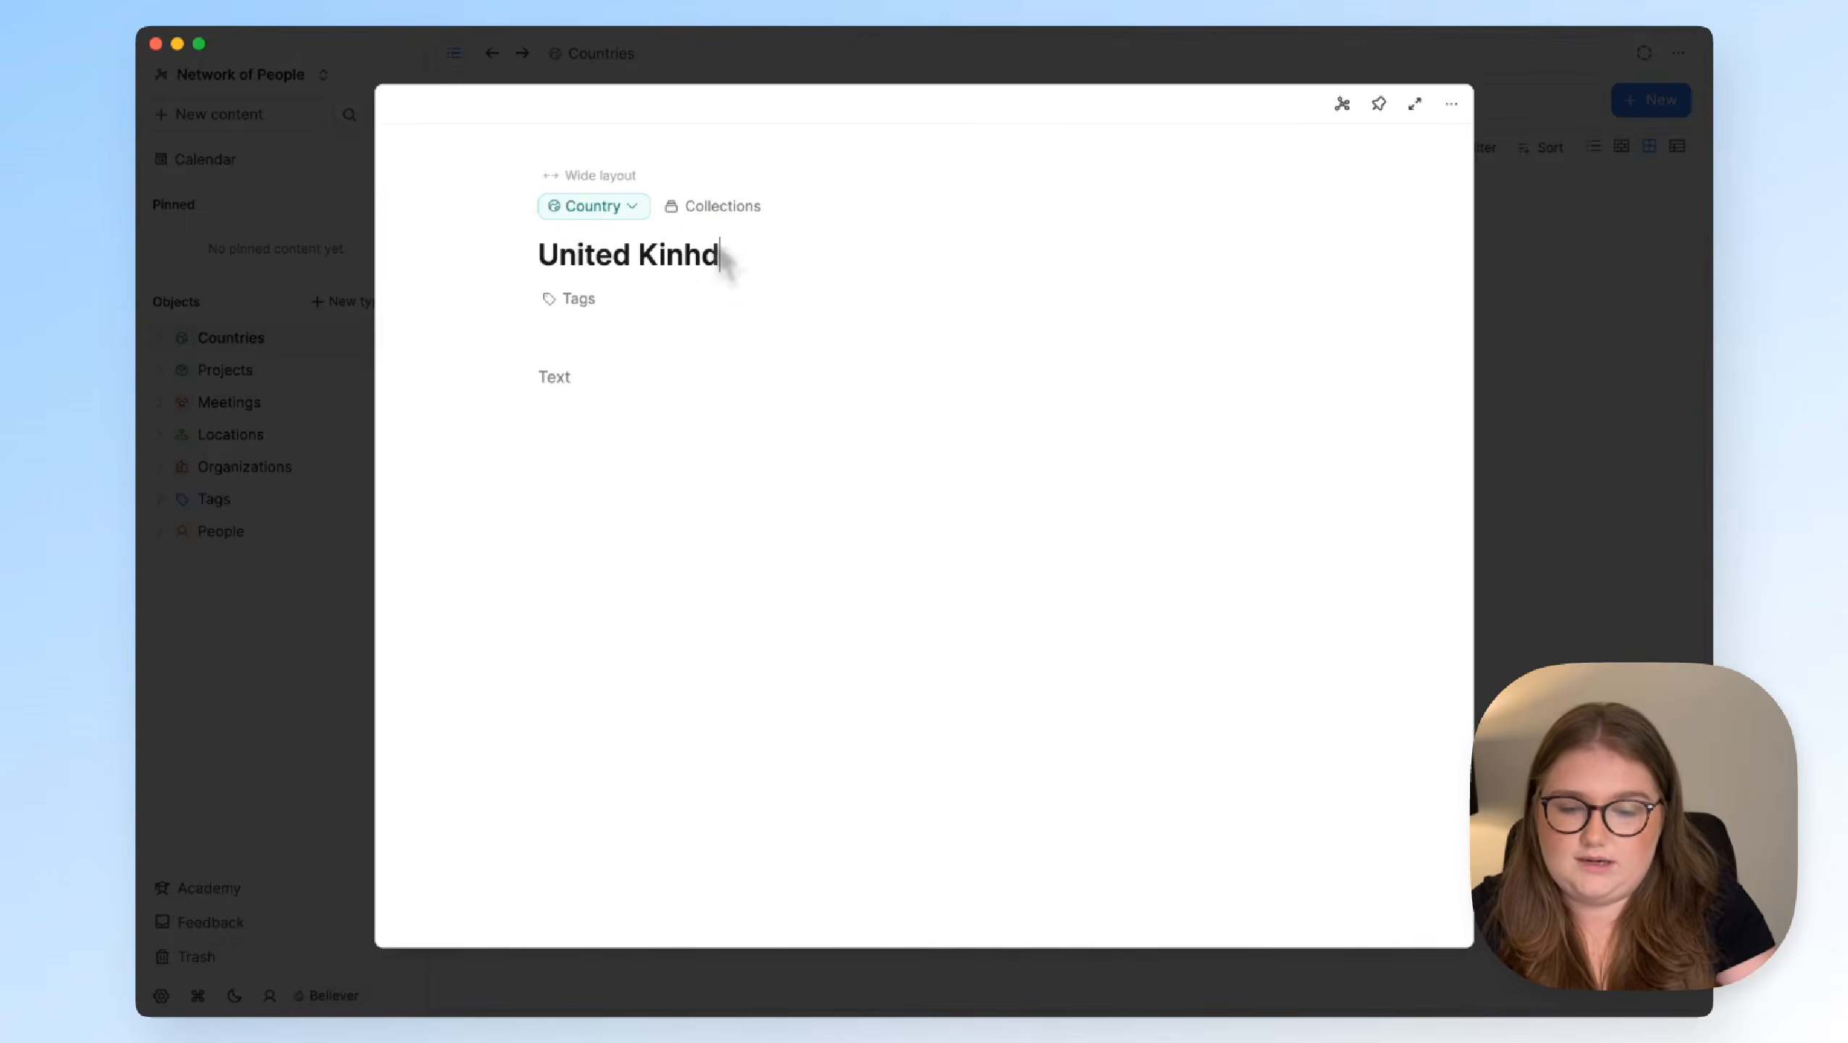
Add an icon property to the United Kingdom entry and set its icon to the United Kingdom flag emoji
click(589, 340)
text(ic)
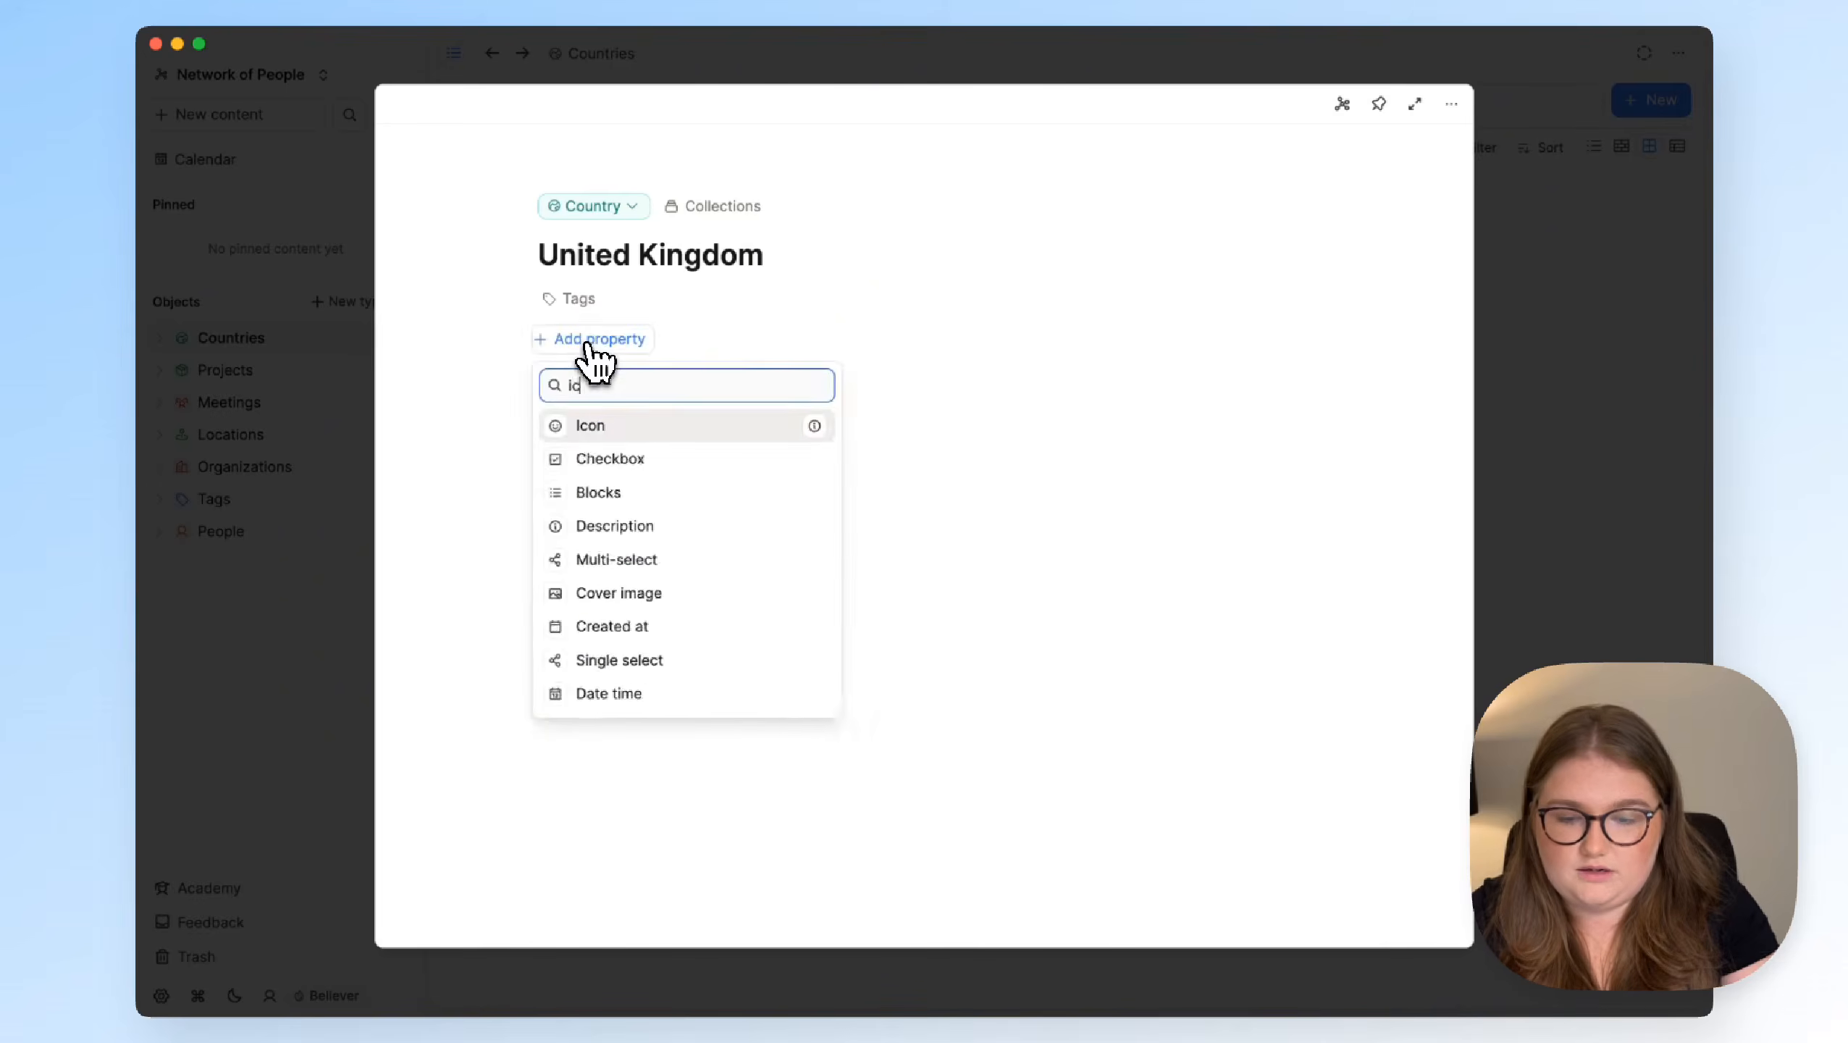
key(Return)
click(580, 176)
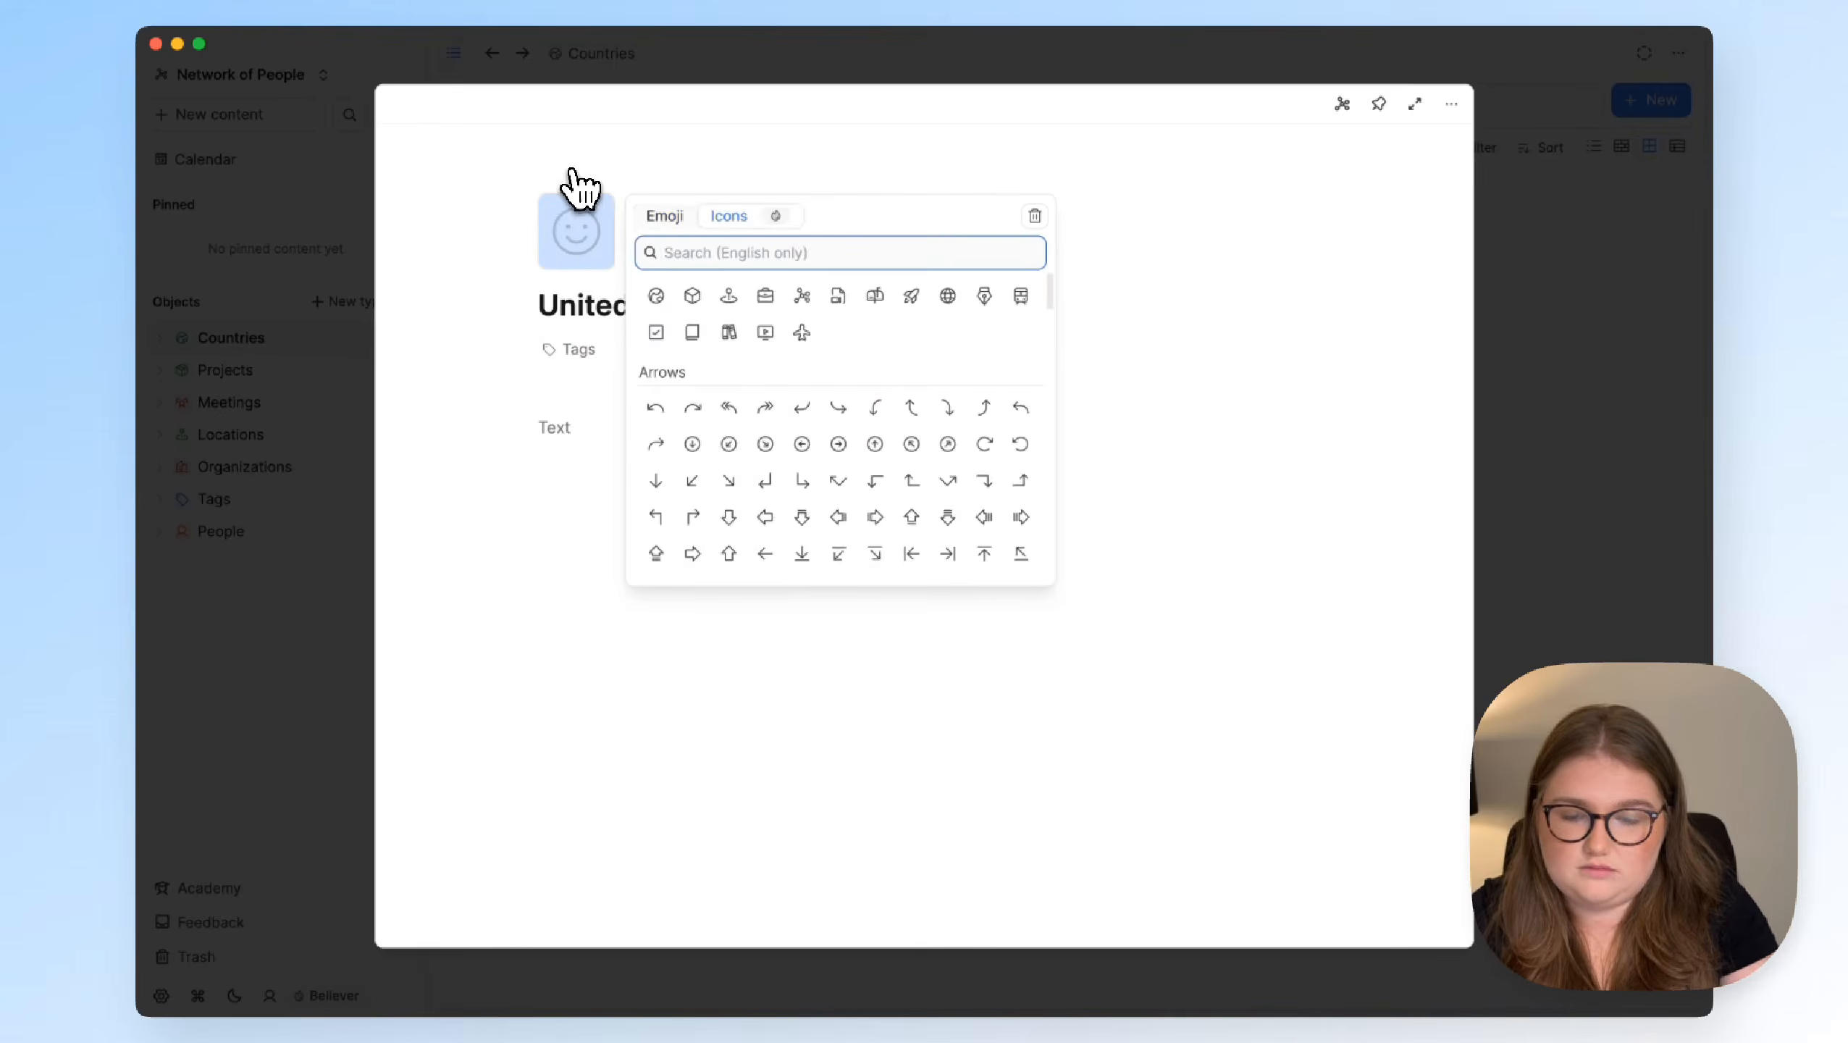
text(unite)
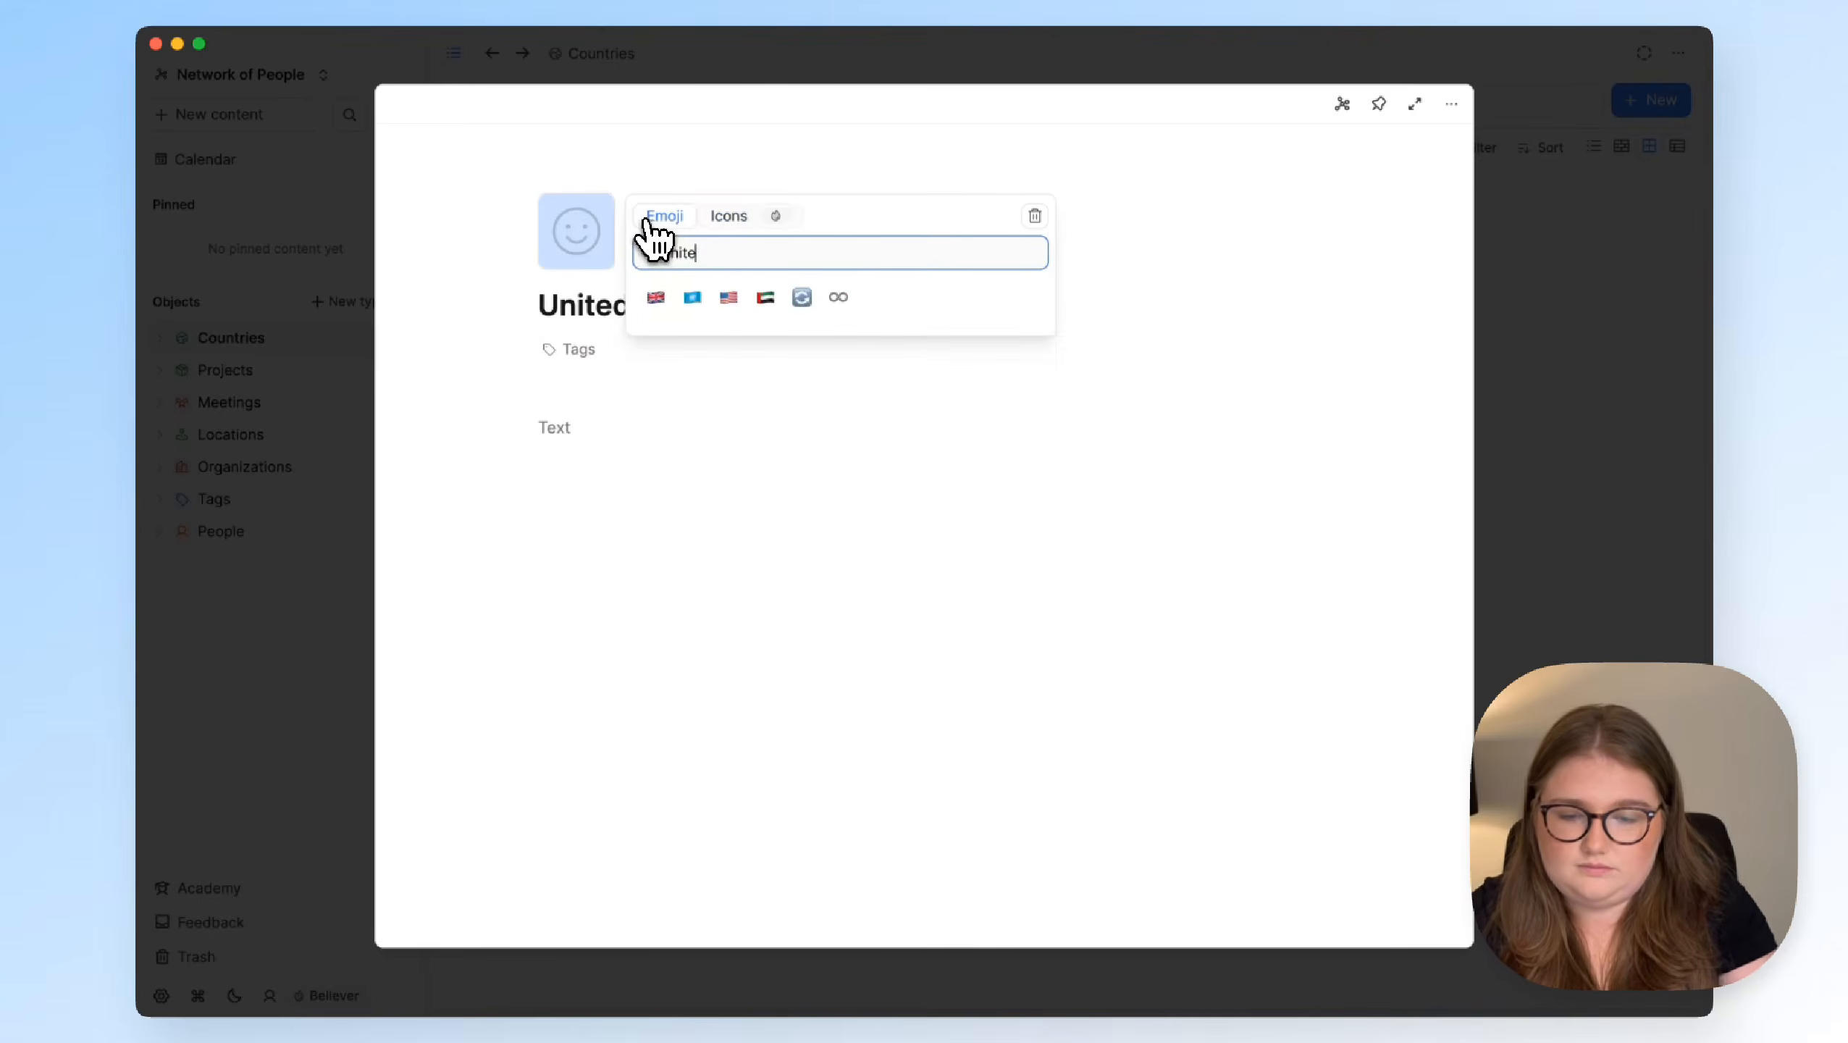
click(655, 296)
click(328, 408)
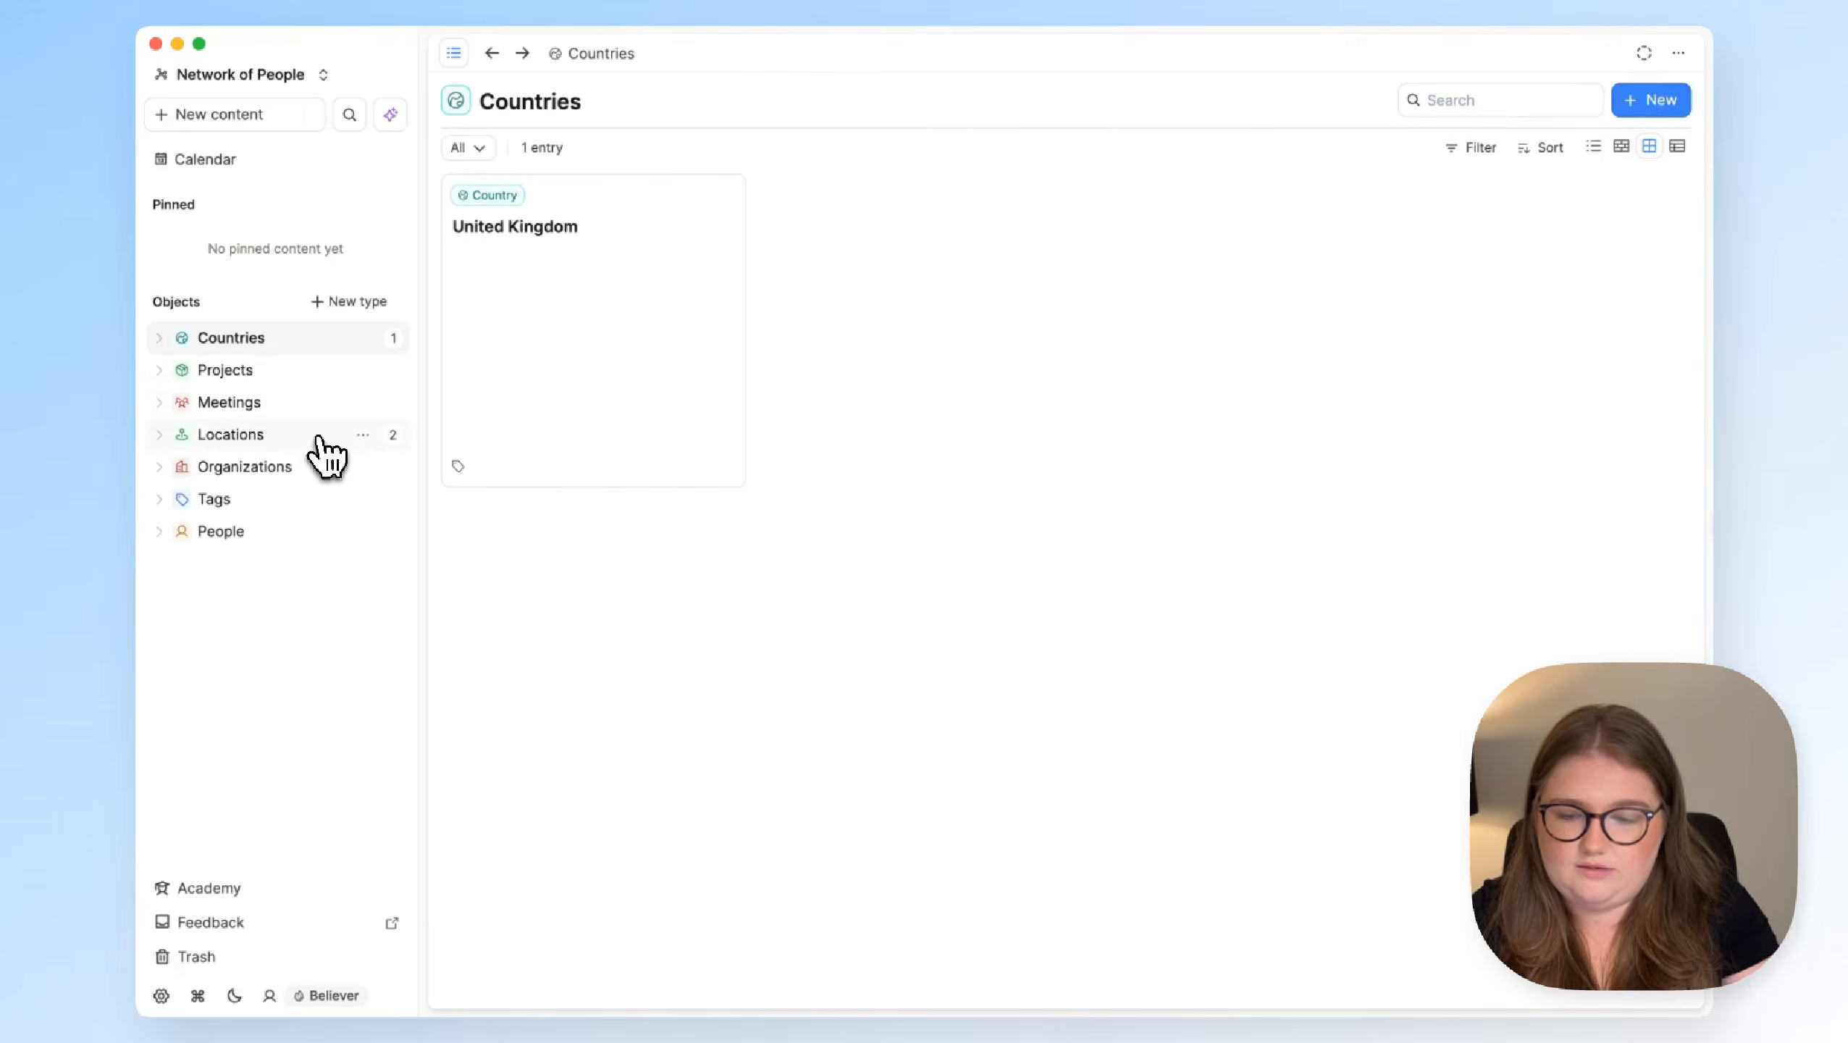
Fill the Newcastle location's Country property with United Kingdom using AI
click(315, 440)
click(548, 281)
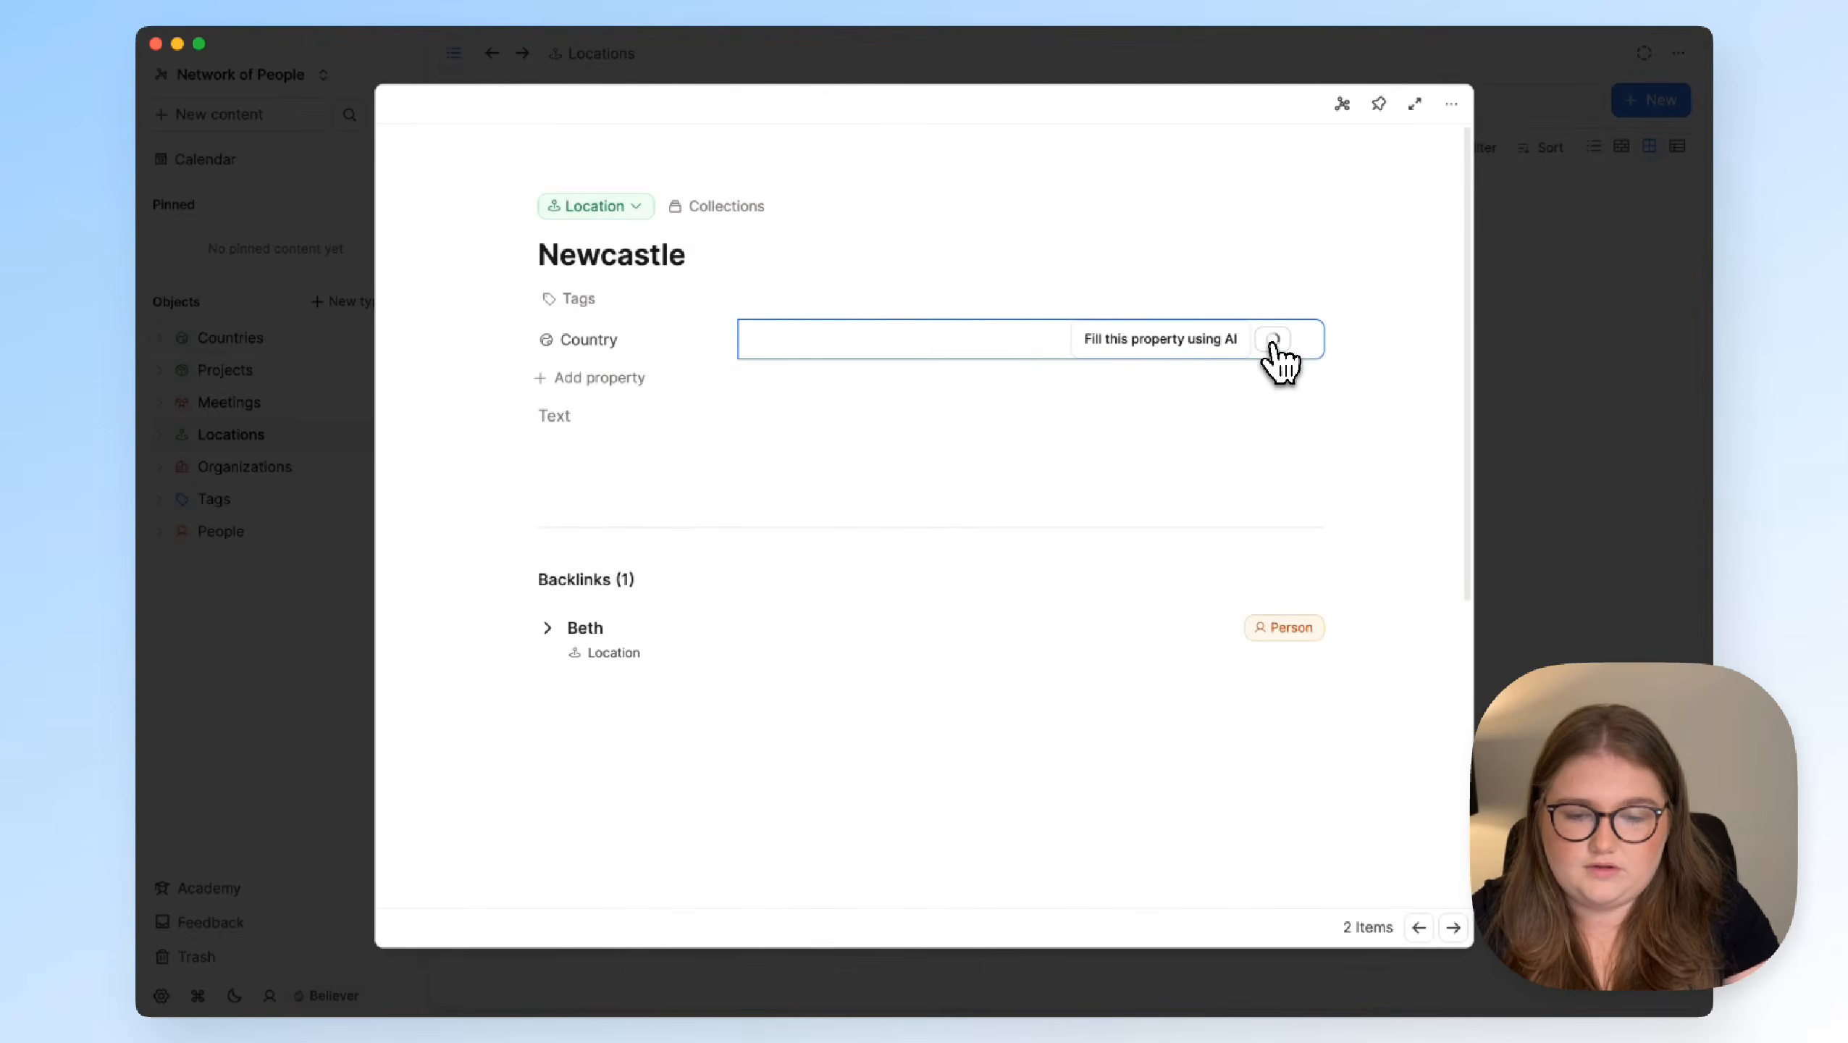
click(1266, 340)
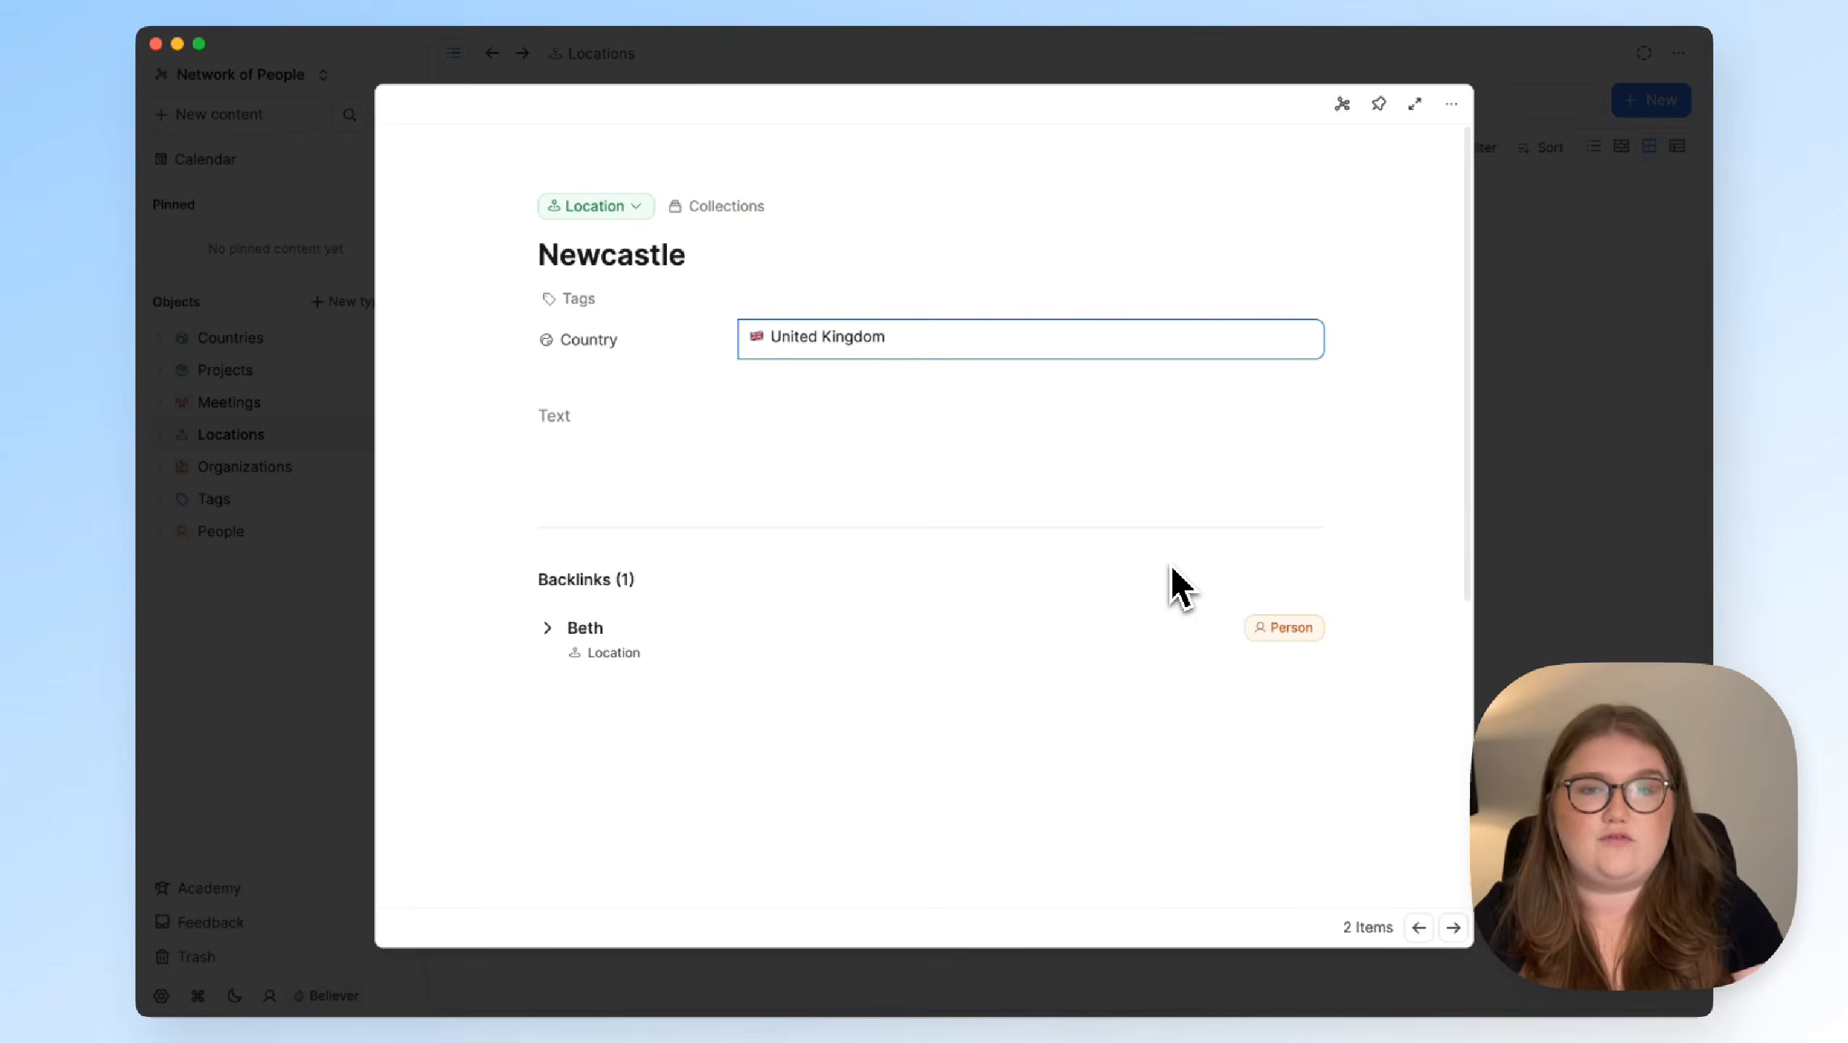
Leave the Newcastle location and open today's calendar page, collapsing its Date references and Created today sections
click(1525, 523)
click(248, 169)
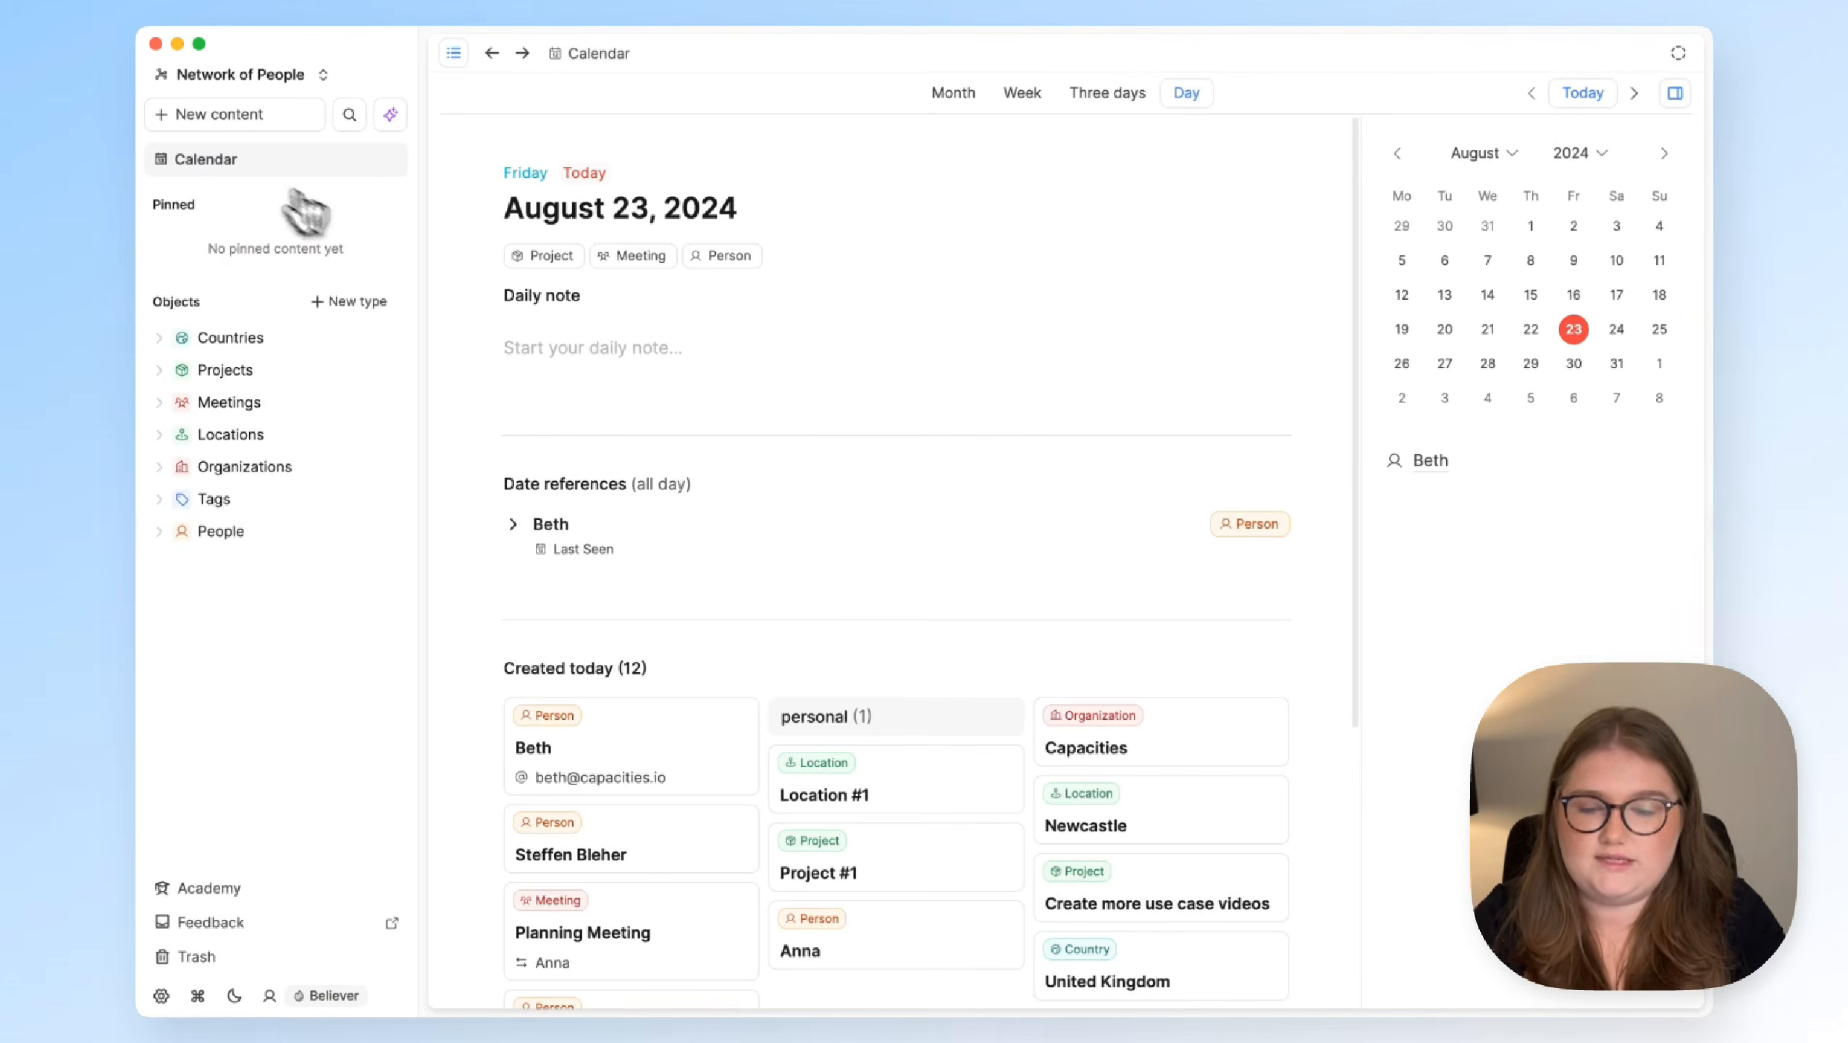
click(595, 485)
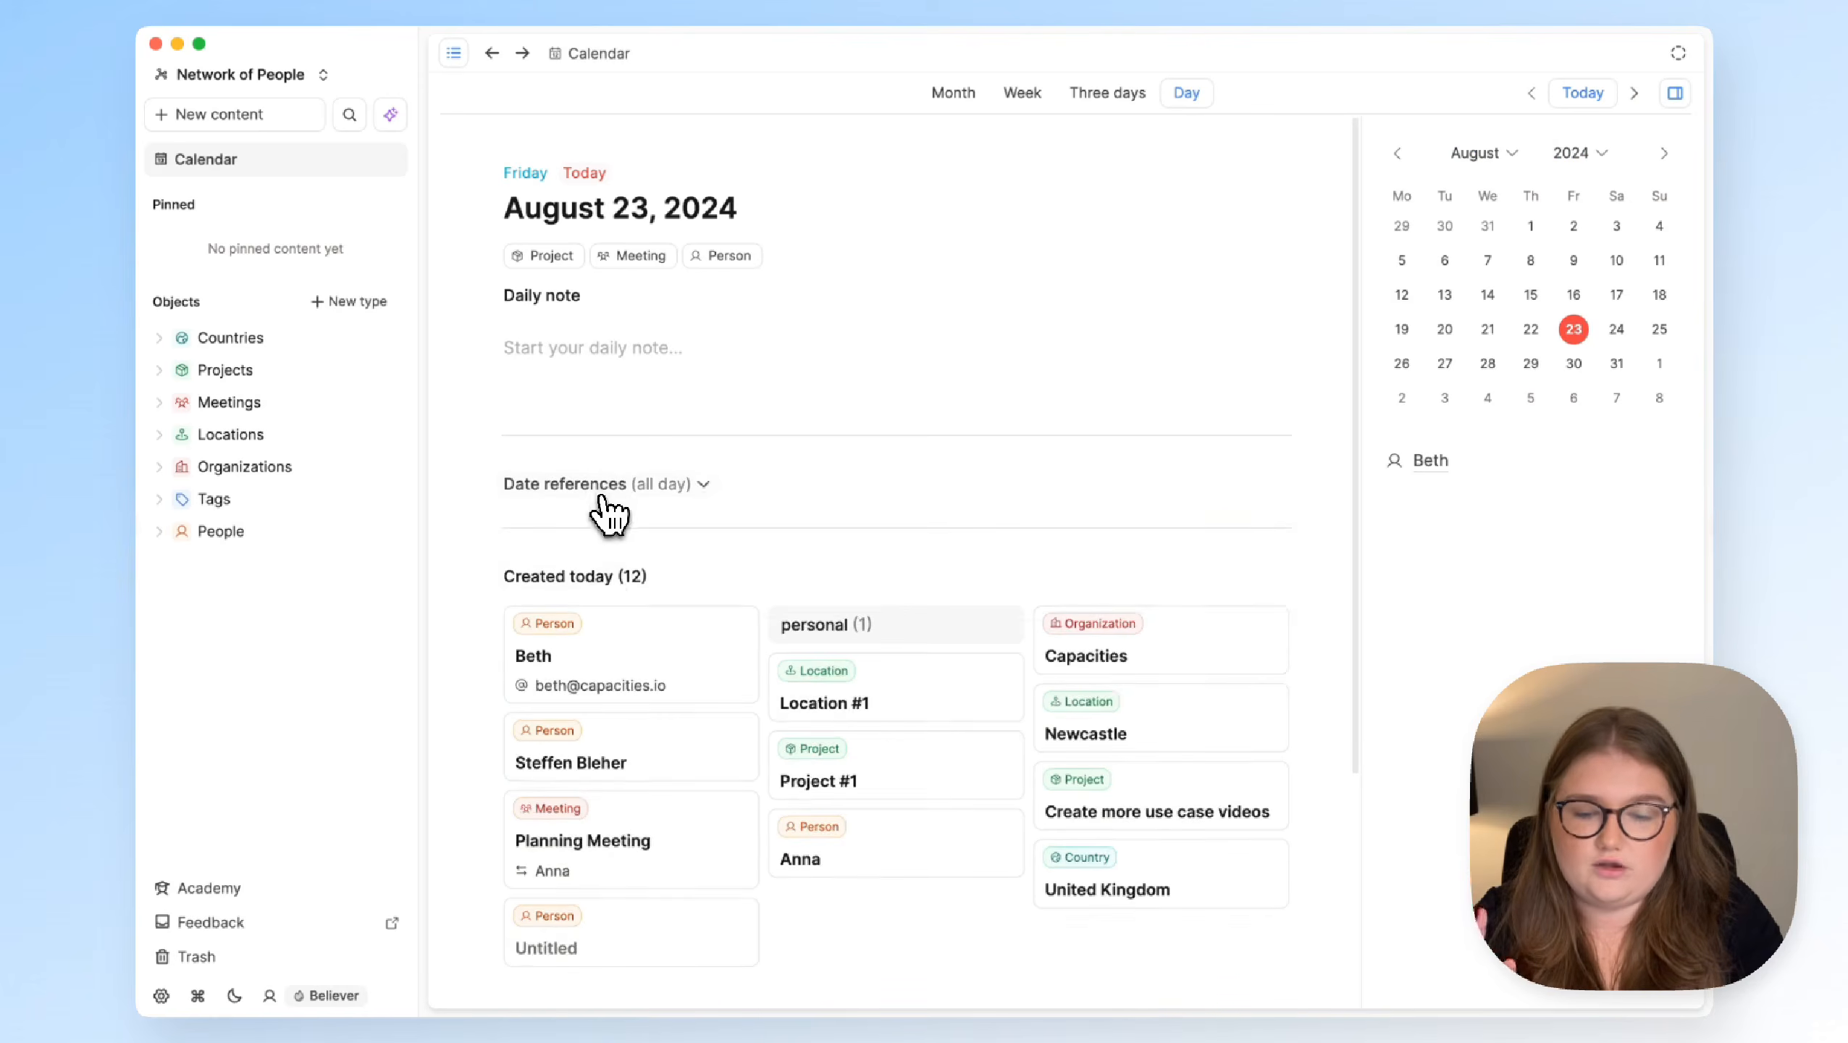
click(603, 578)
Write France, Germany and America on three separate lines in today's daily note
click(592, 352)
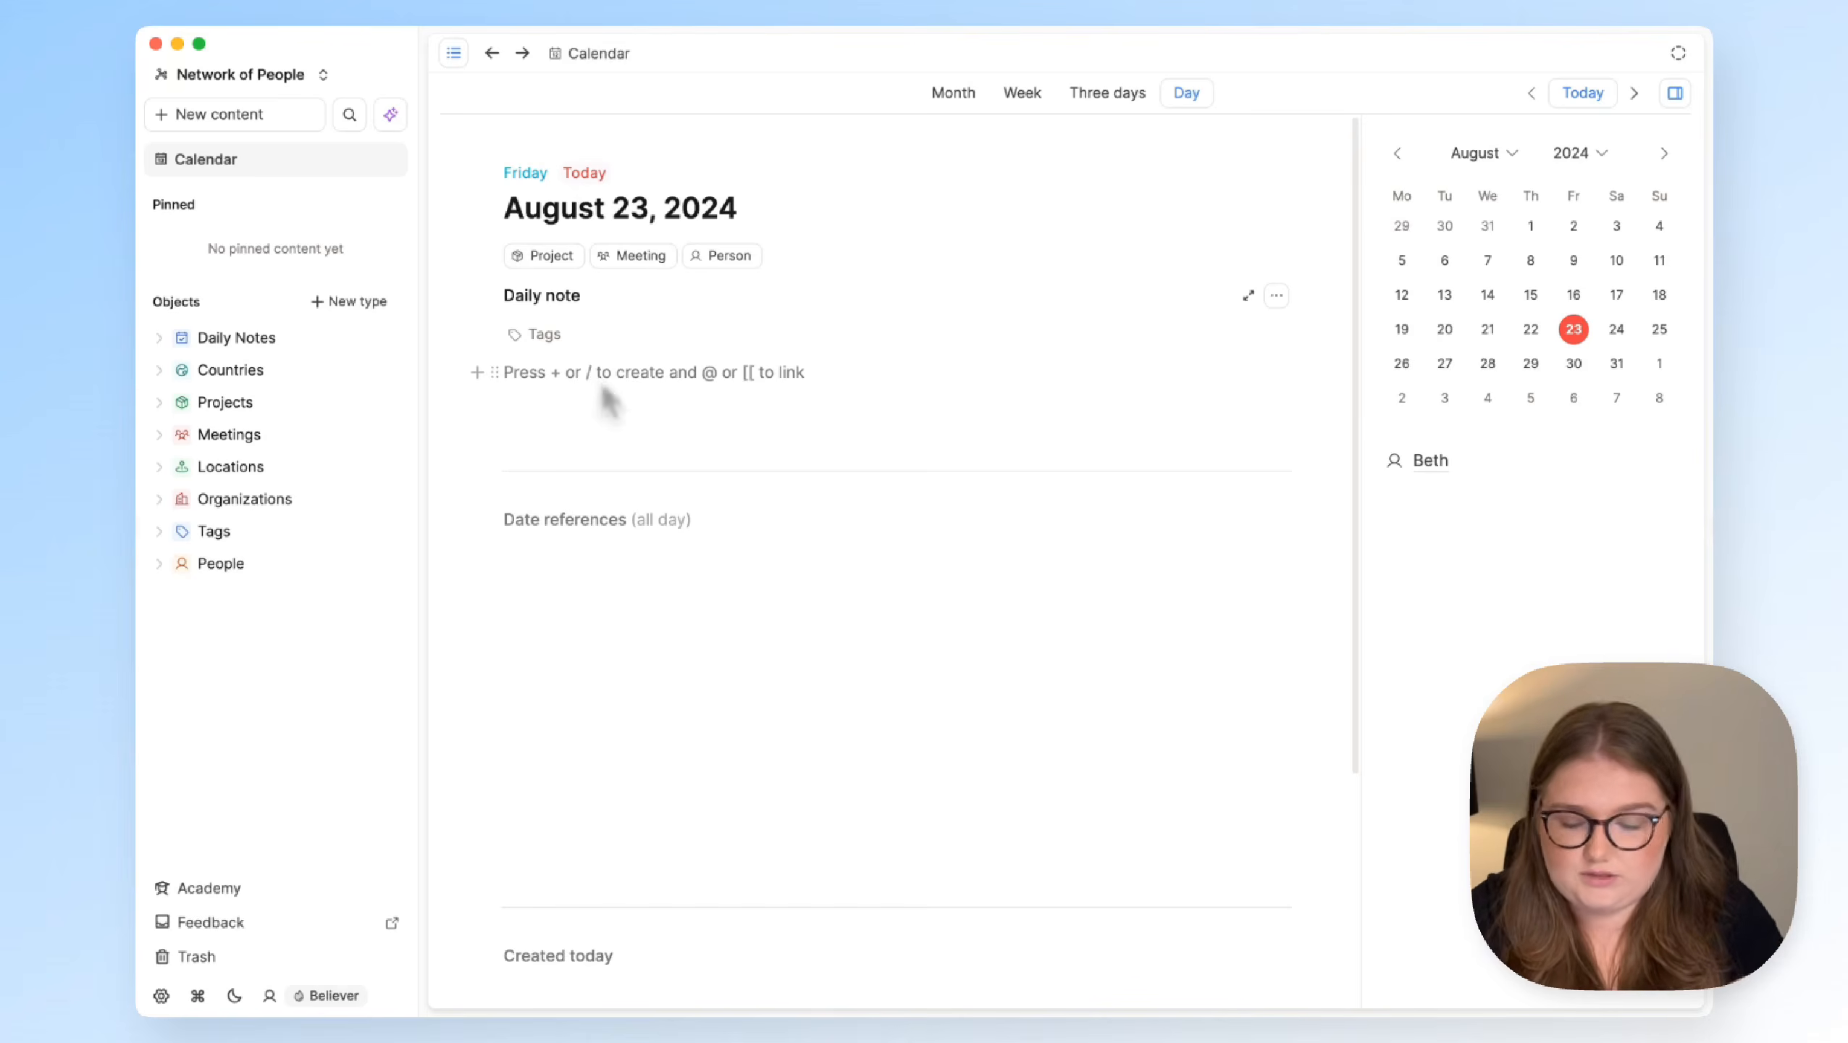
text(France)
key(Return)
text(Germany)
key(Return)
text(Ame)
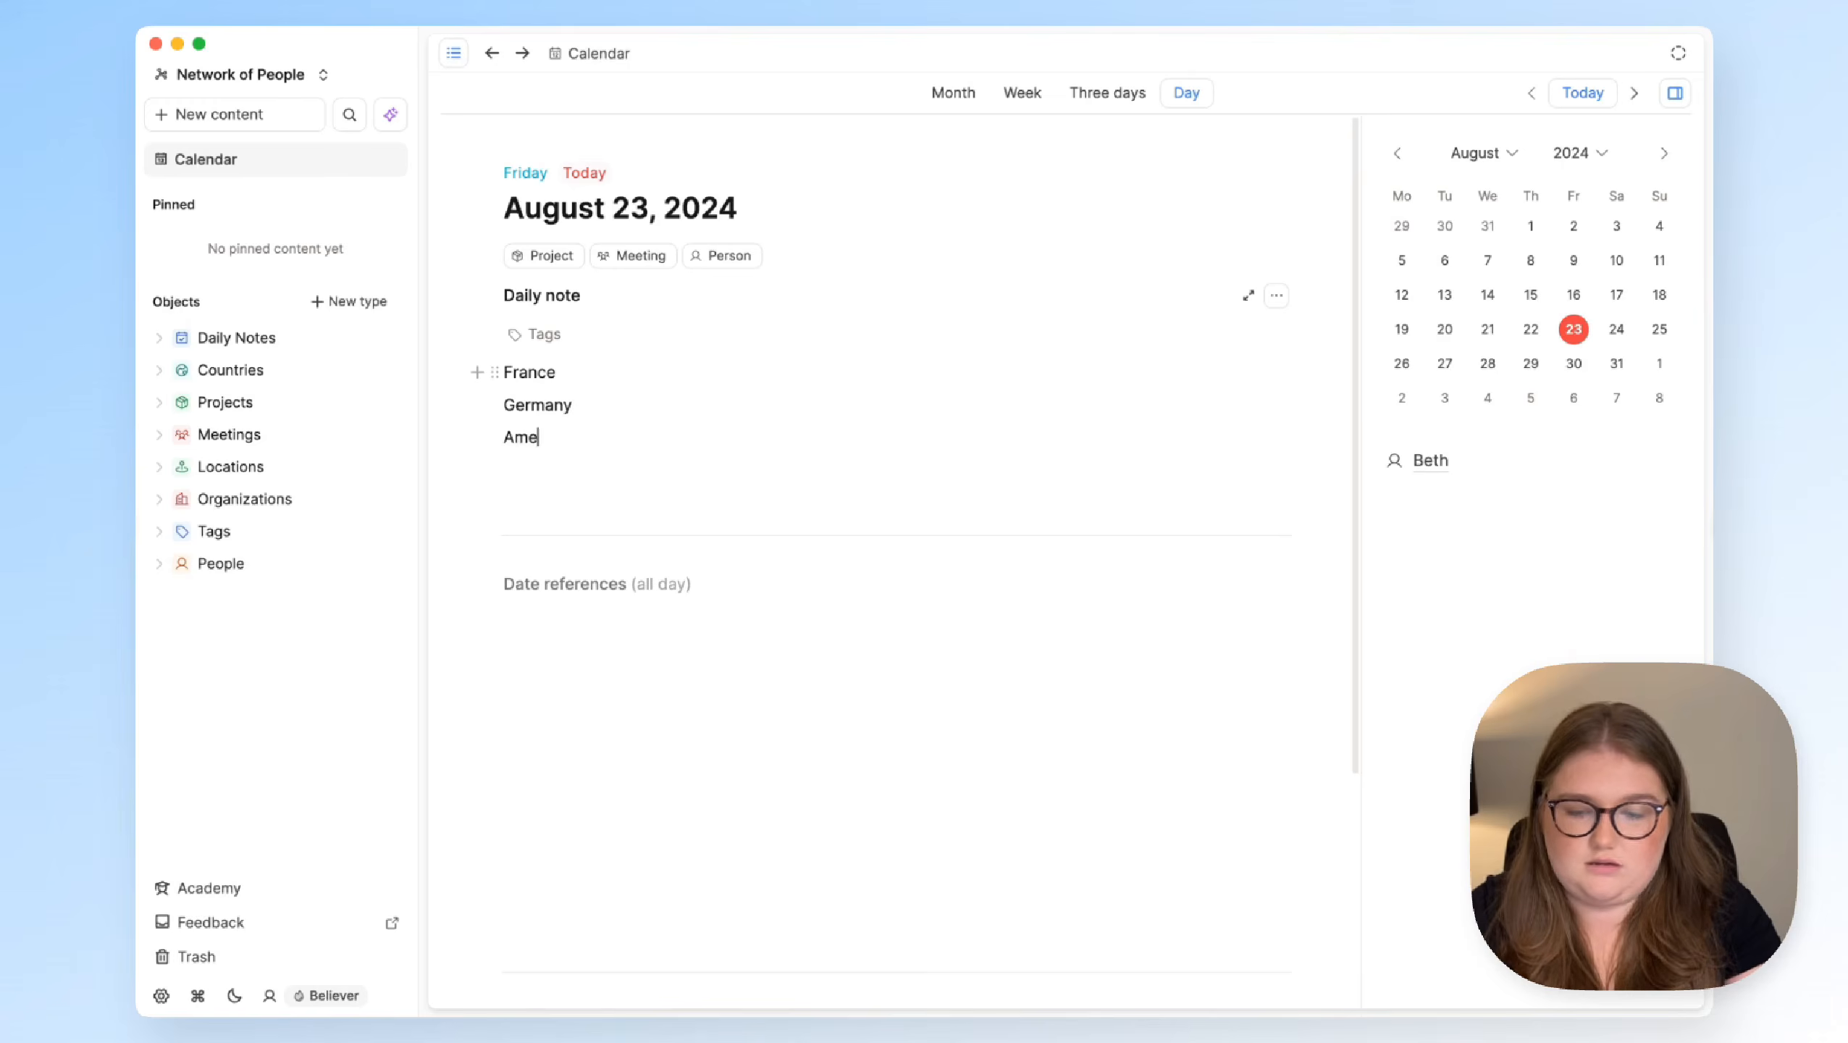
text(rica)
key(Return)
key(BackSpace)
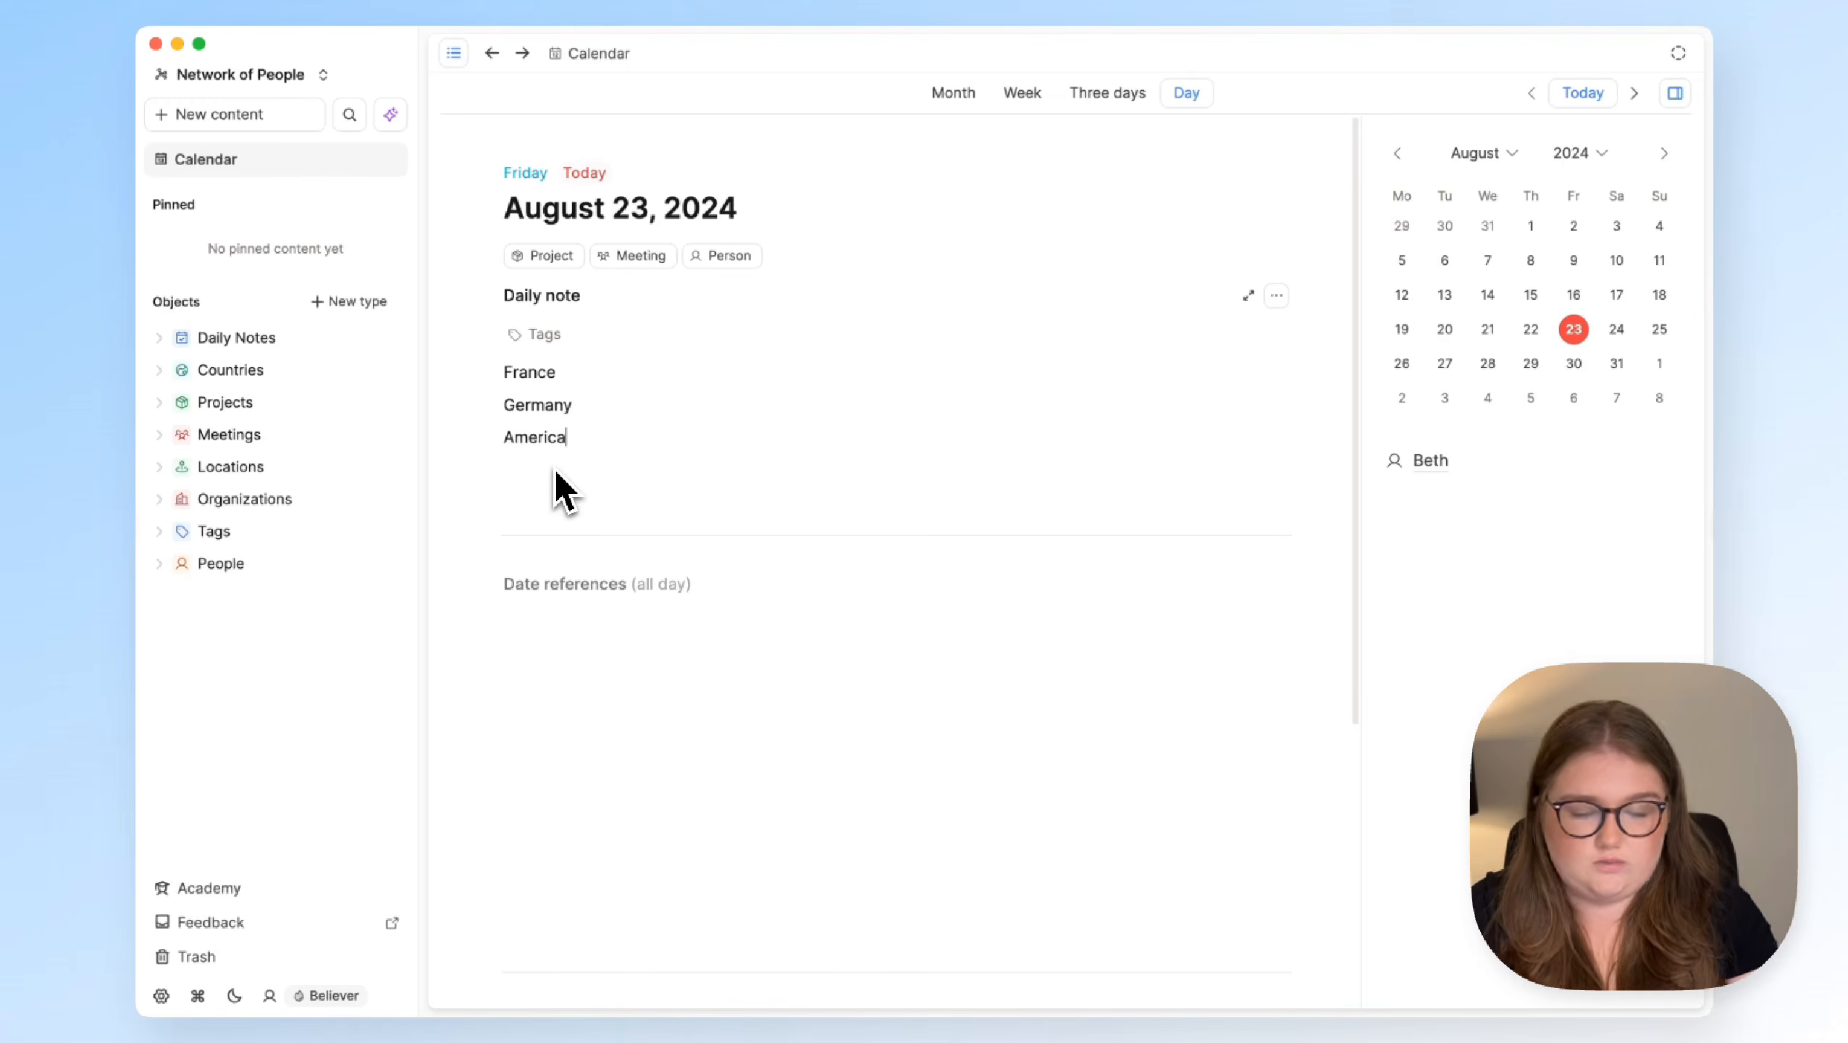
Turn the France, Germany and America lines of the daily note into three separate Country objects
key(Escape)
key(shift+Up)
key(shift+Up)
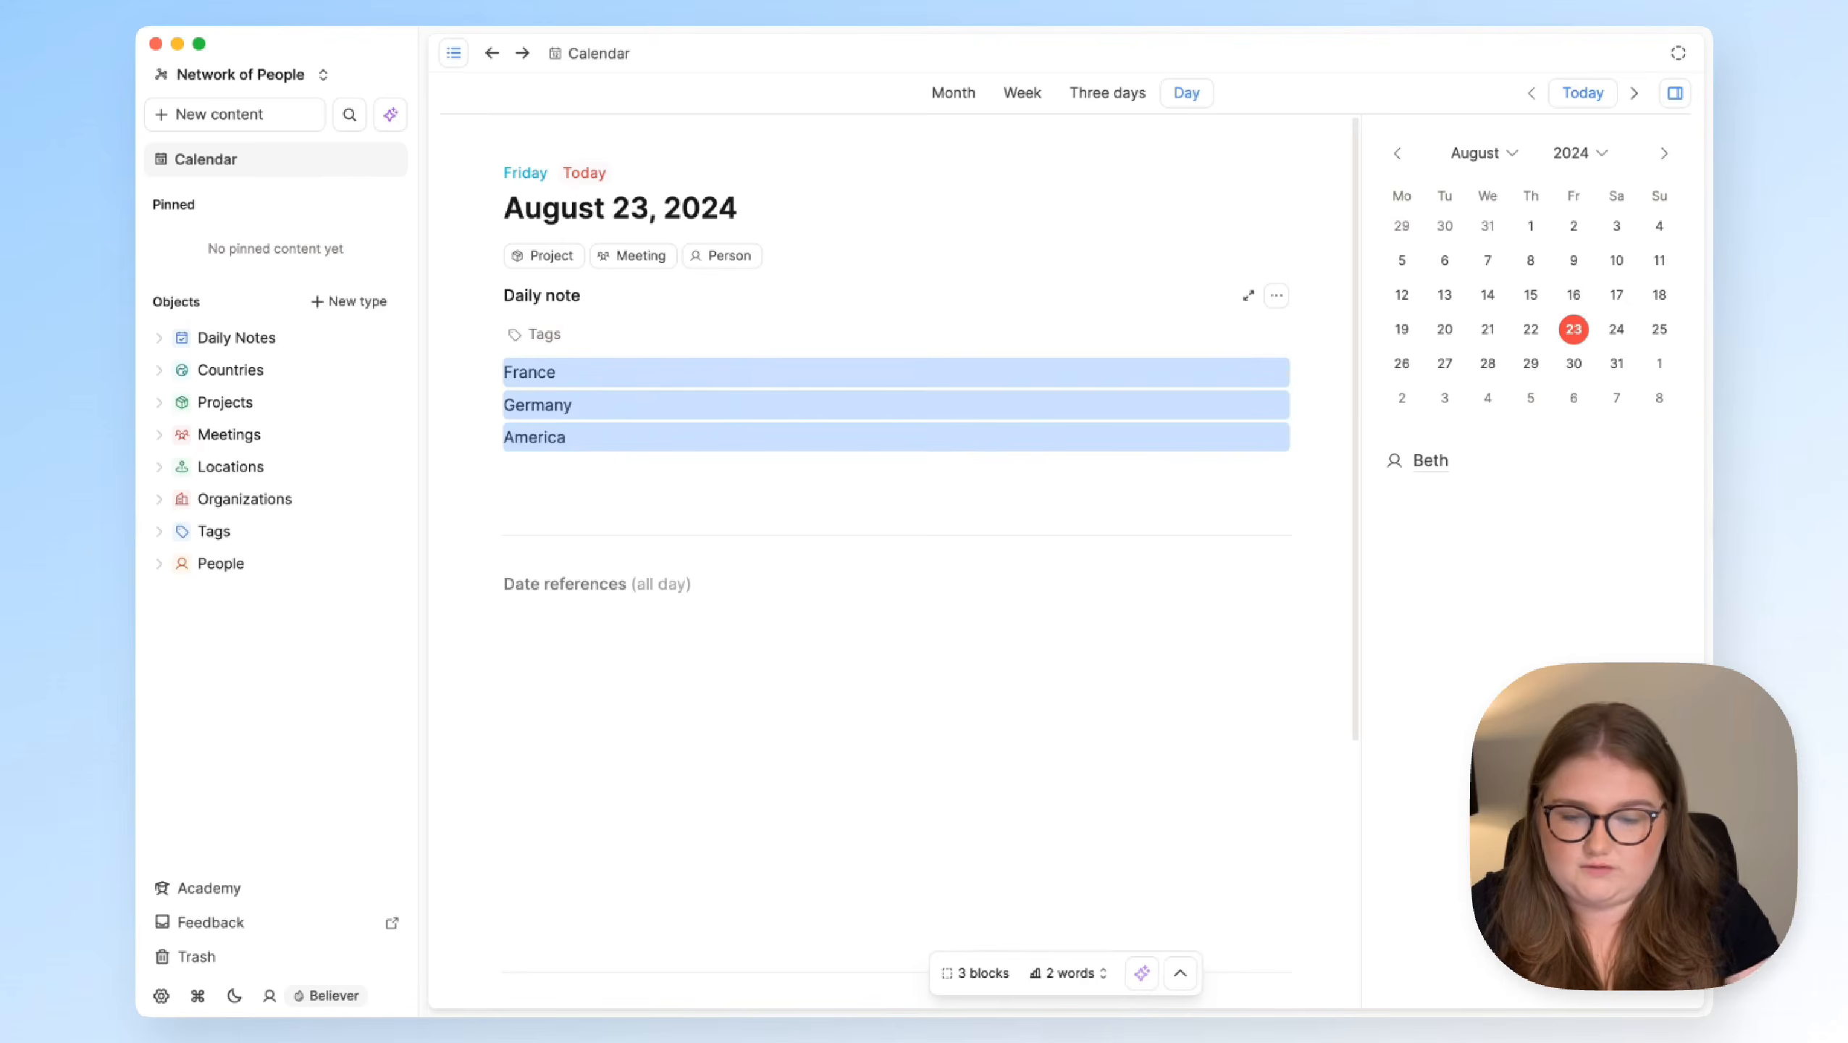
click(607, 508)
drag(606, 507, 520, 380)
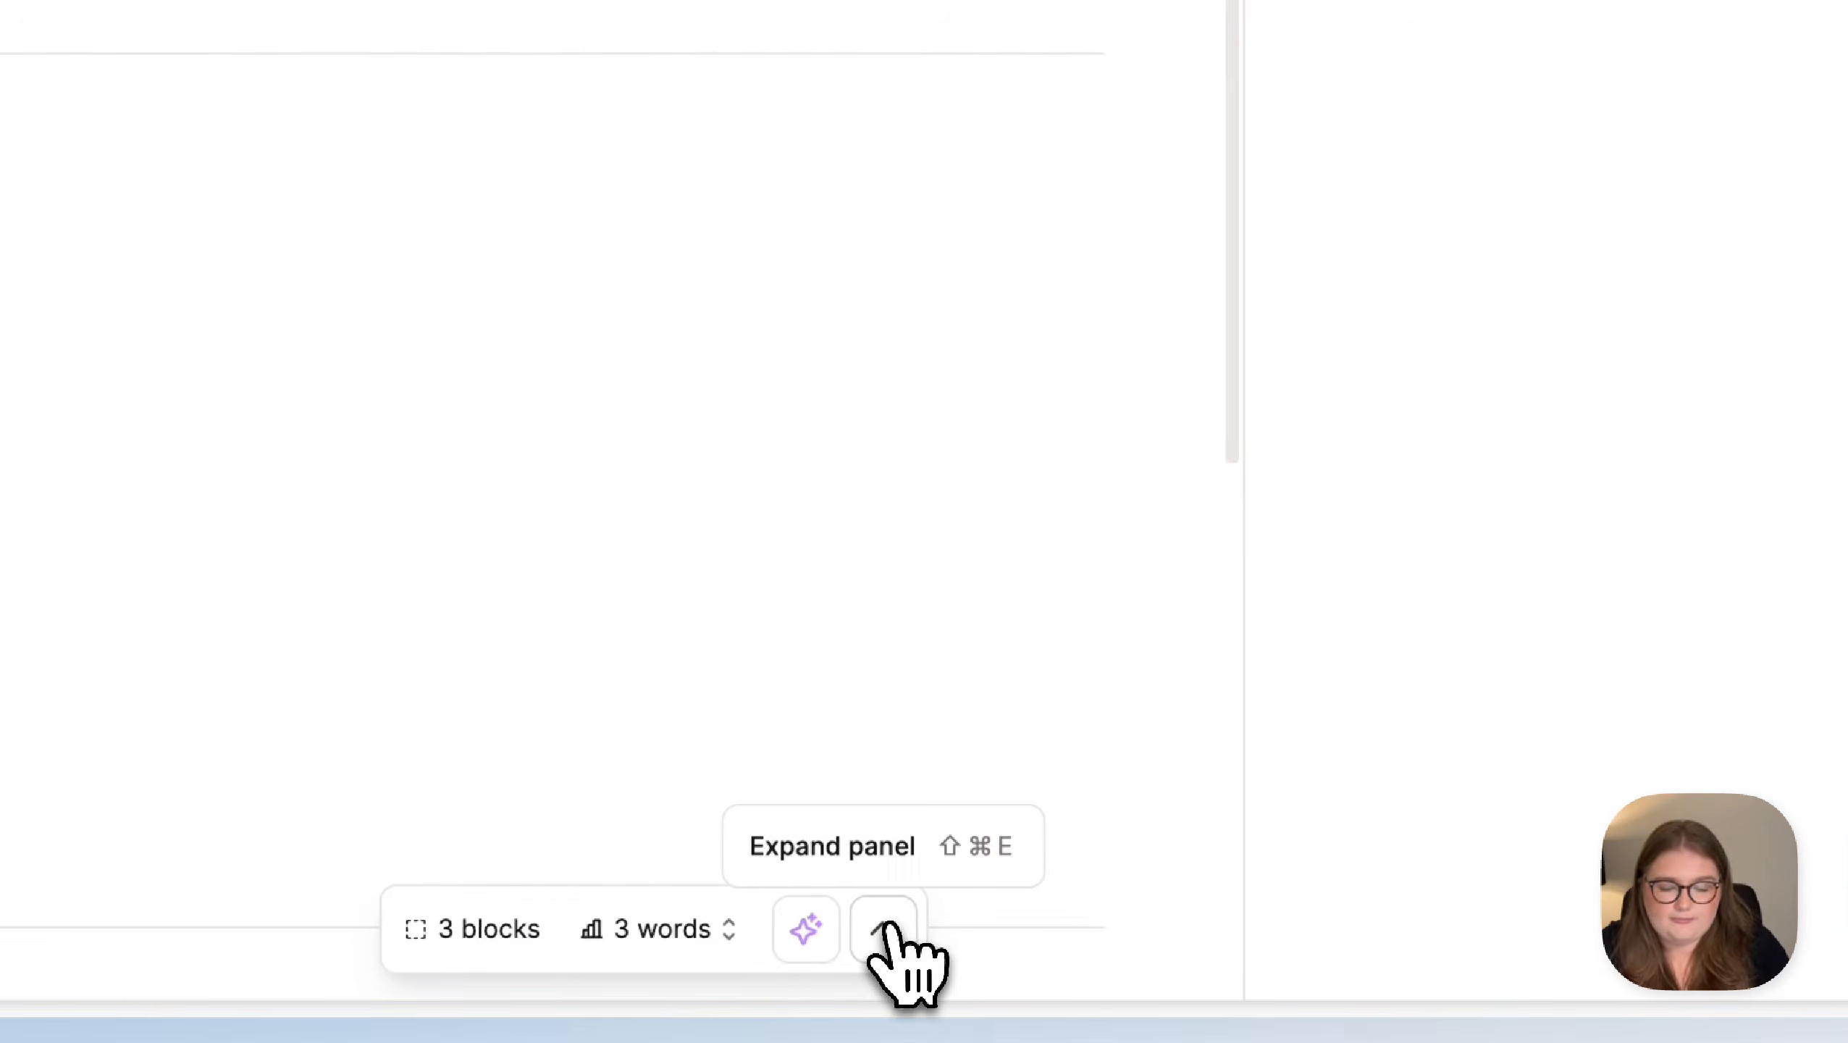
click(885, 928)
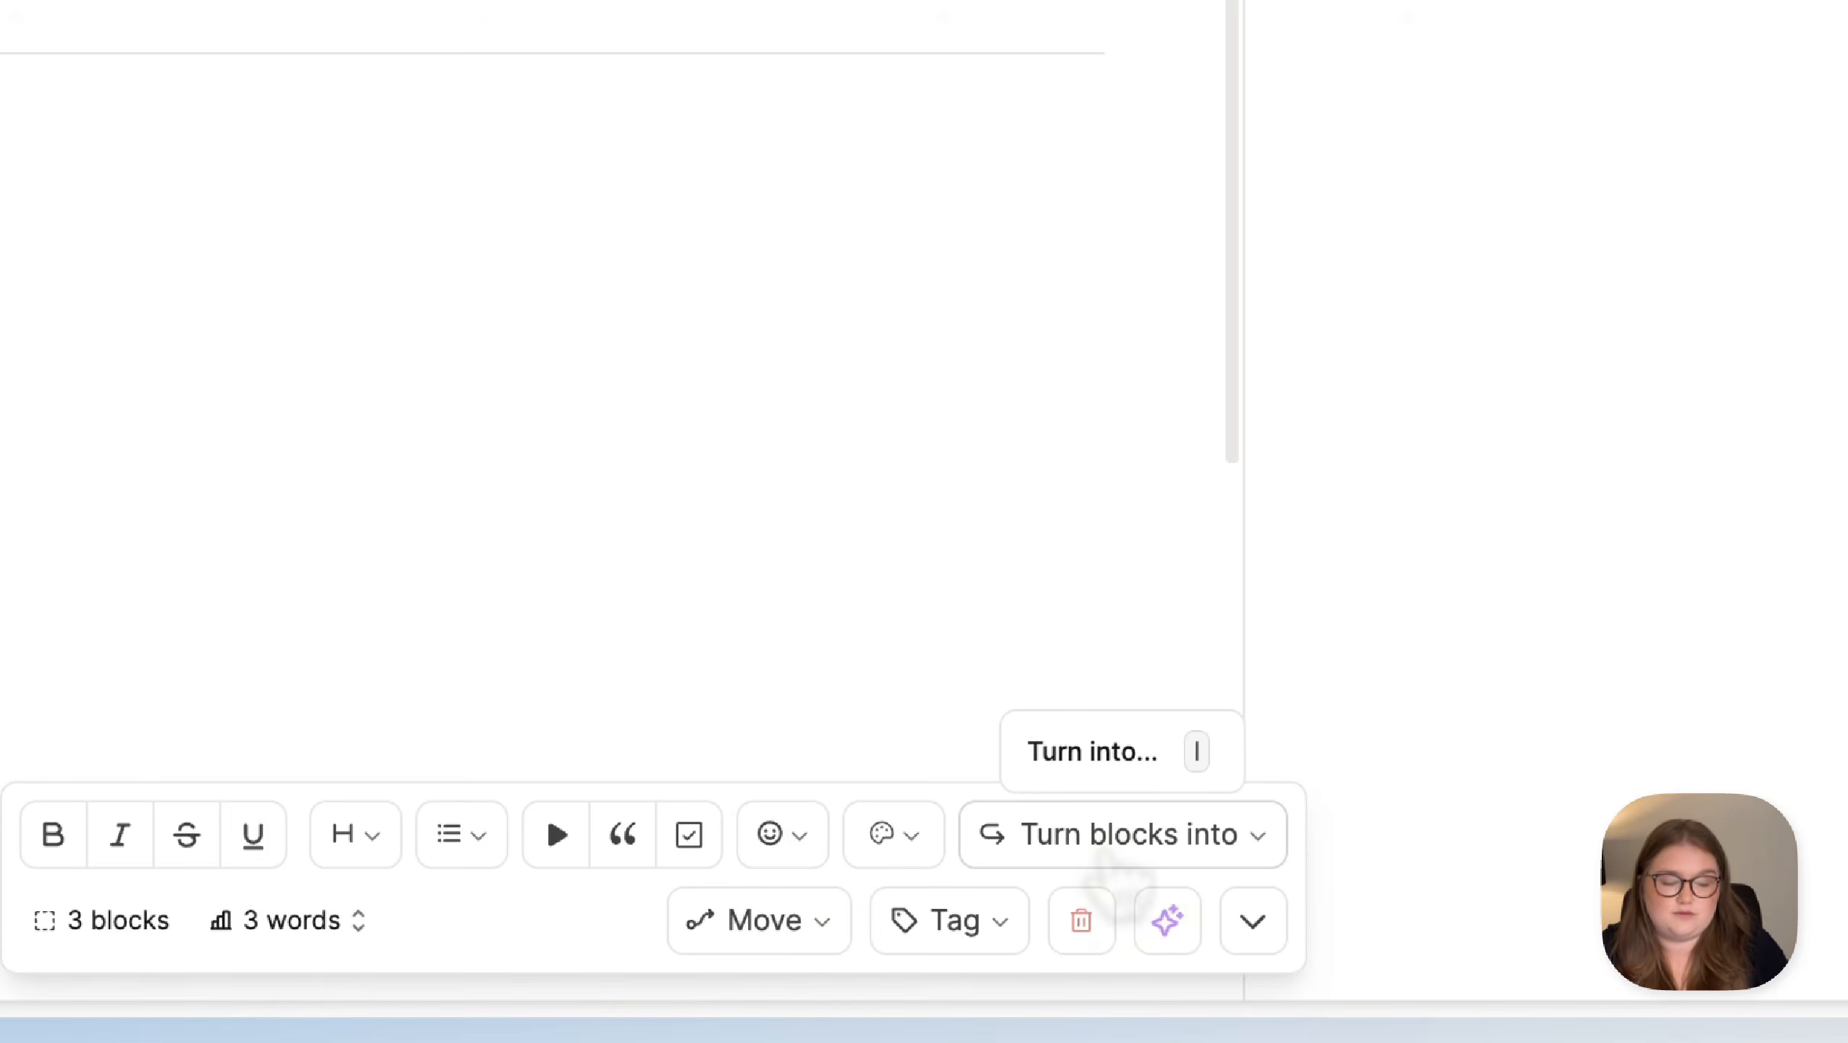
key(i)
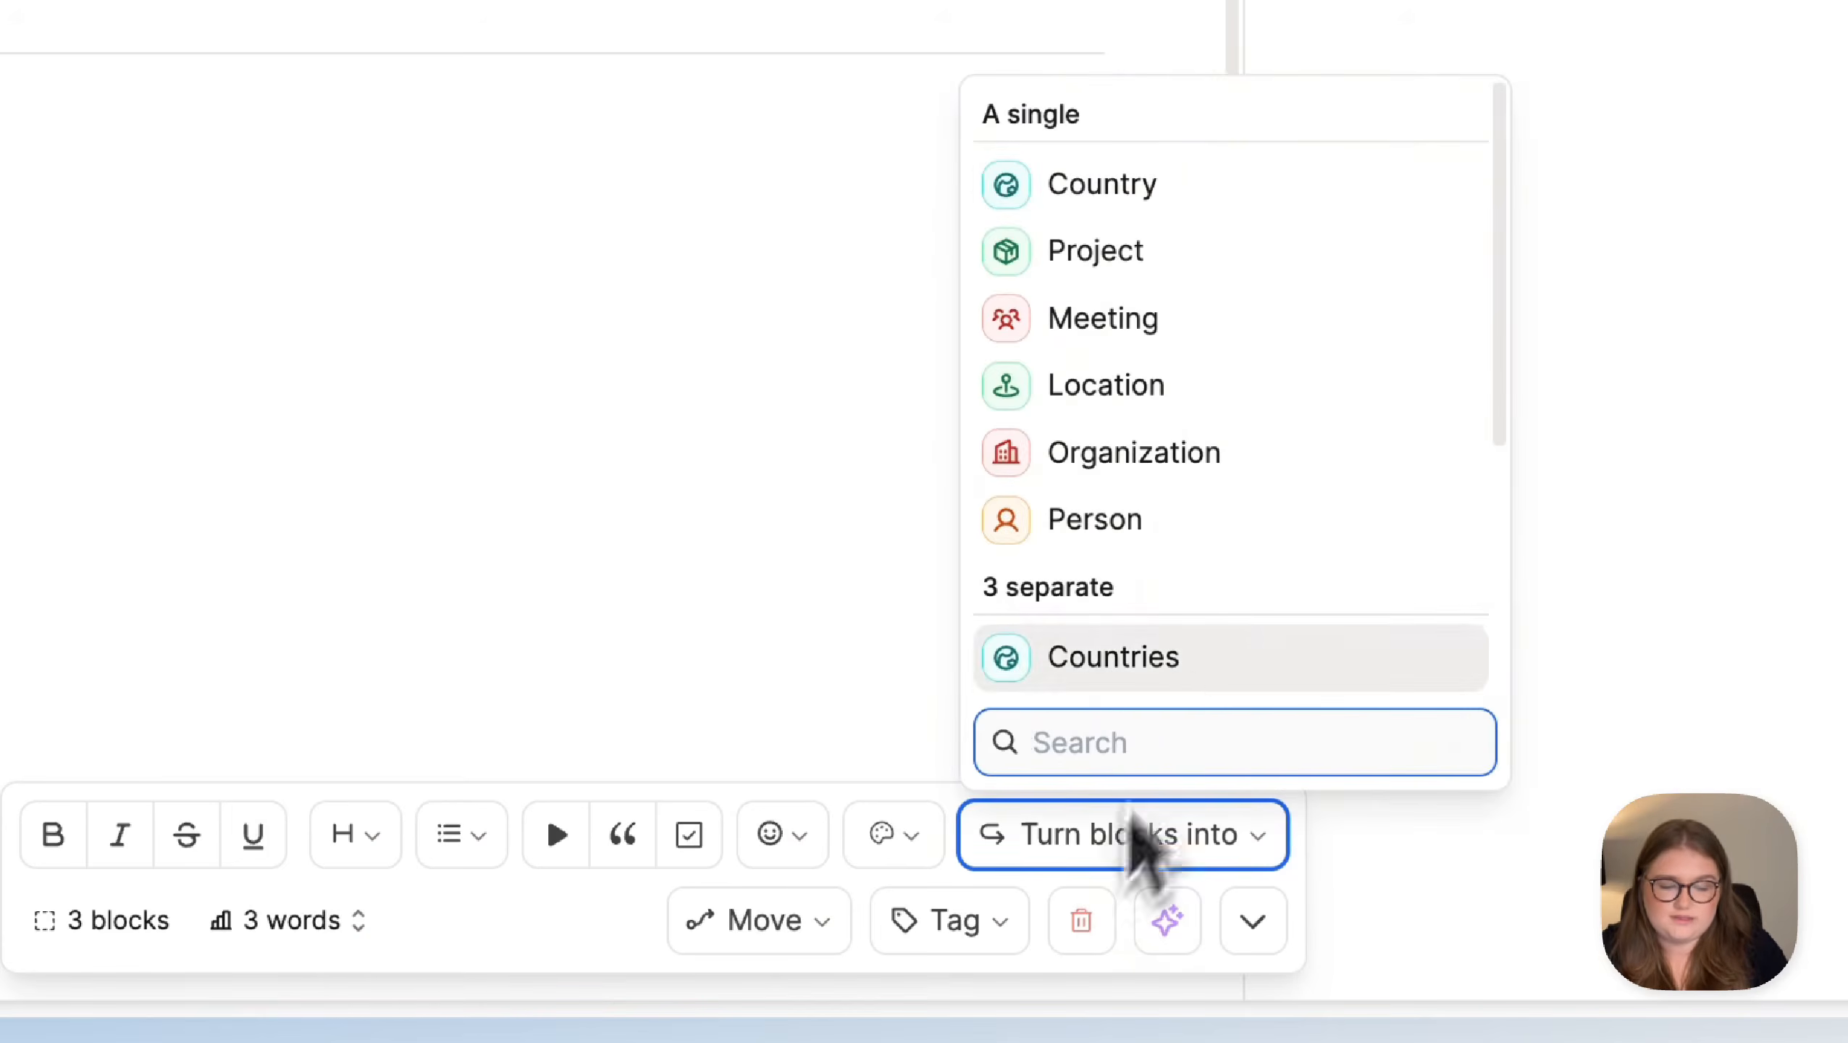
scroll(1124, 642, down, 4)
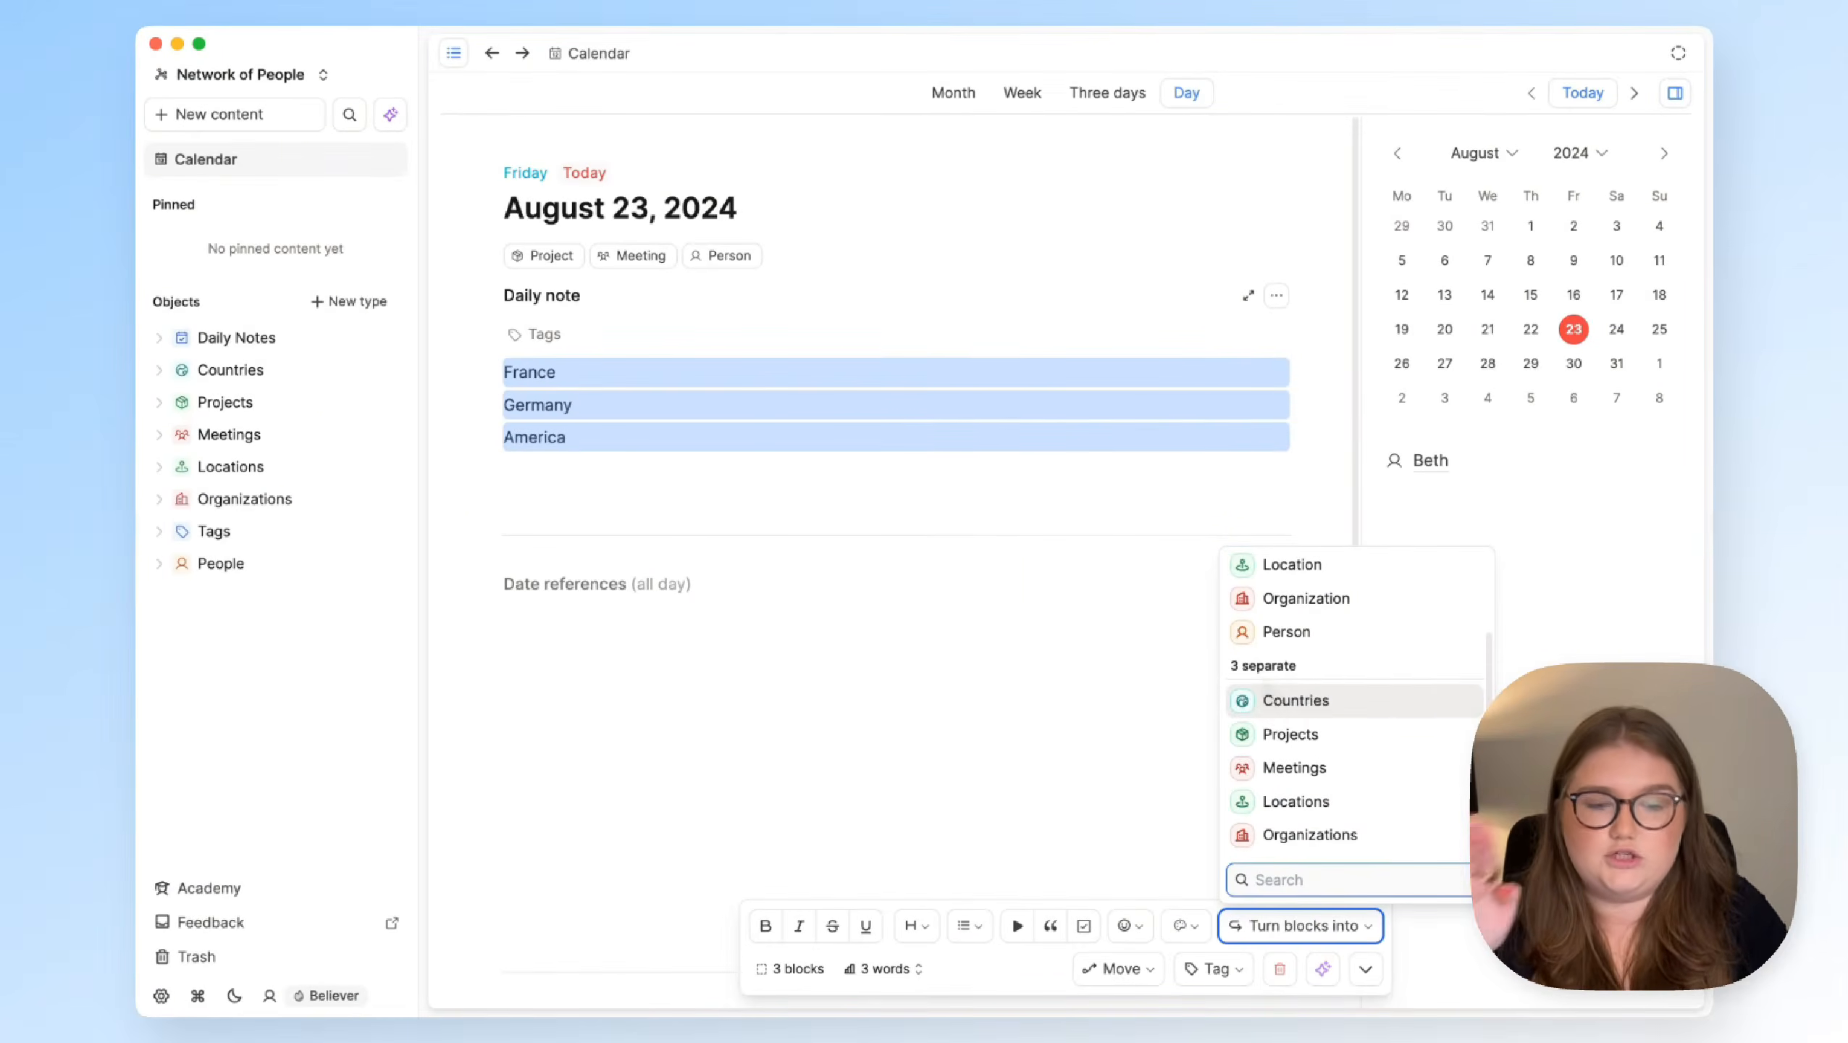
click(1305, 708)
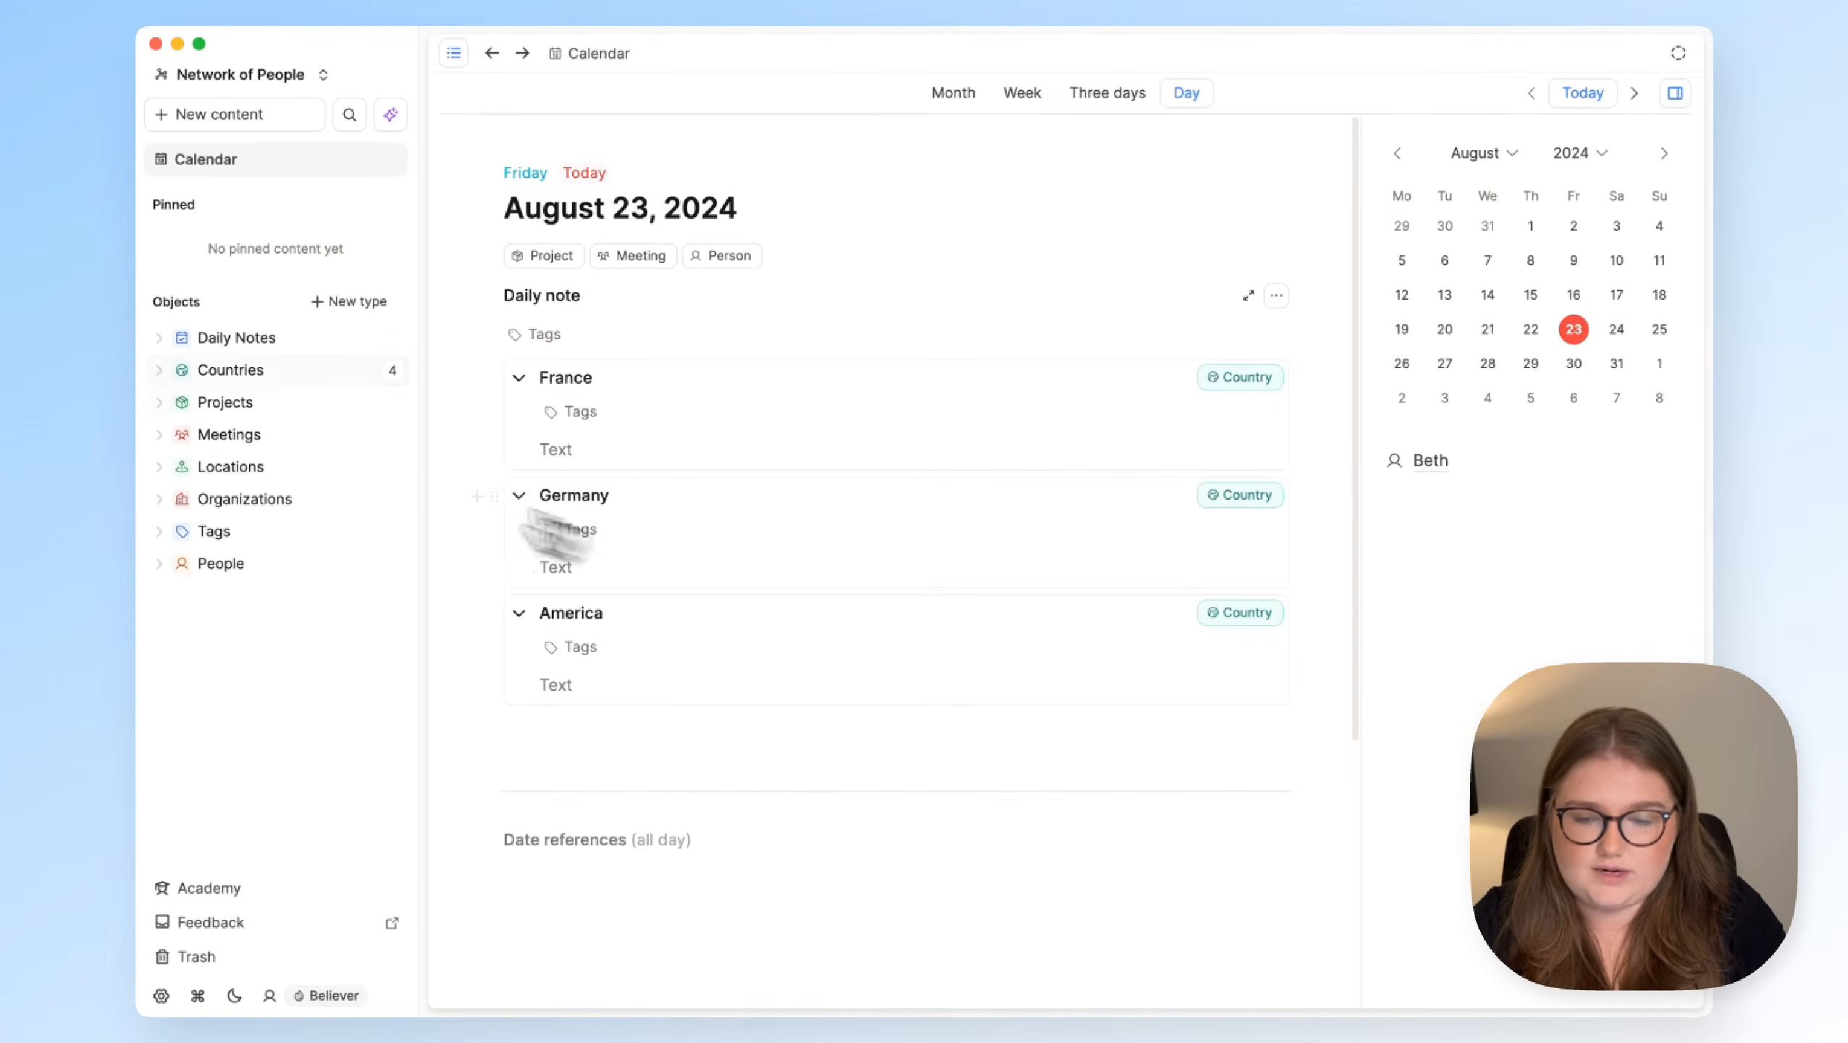
Check the new entries under Countries, and remove the three country blocks from the daily note only, without deleting the objects
click(243, 372)
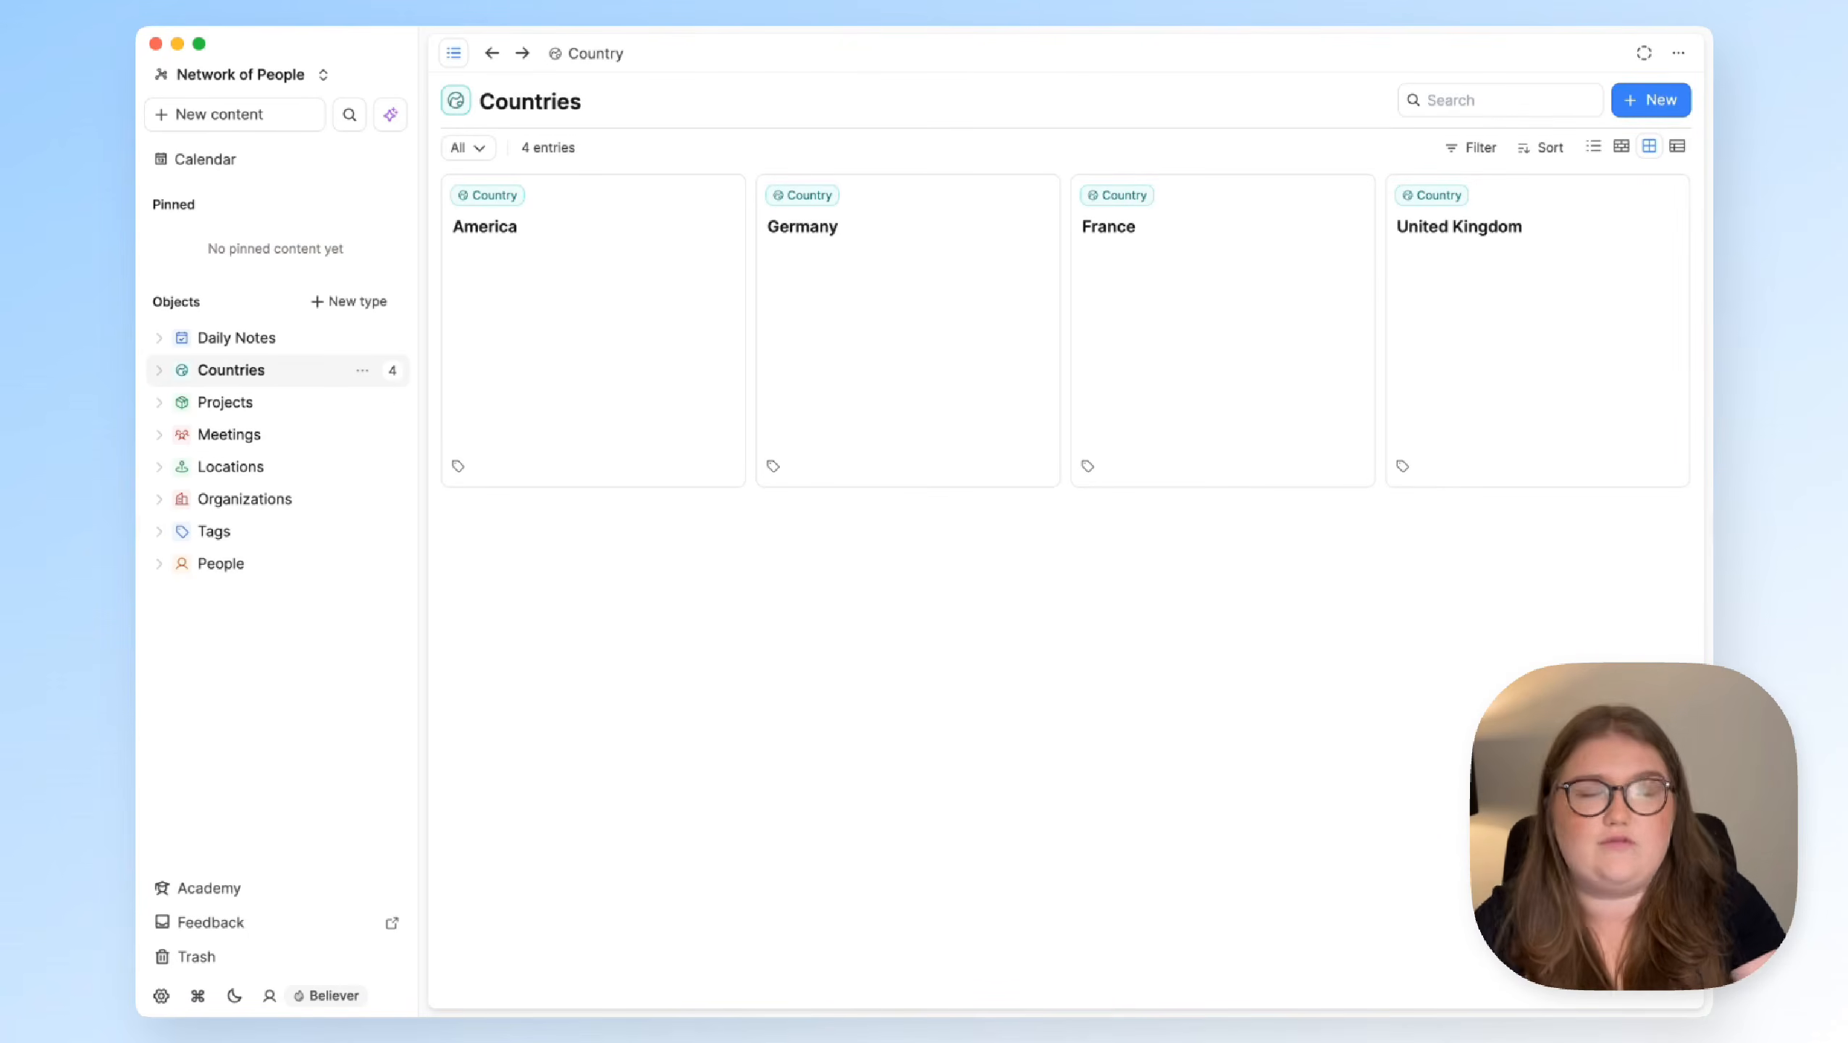
key(super+d)
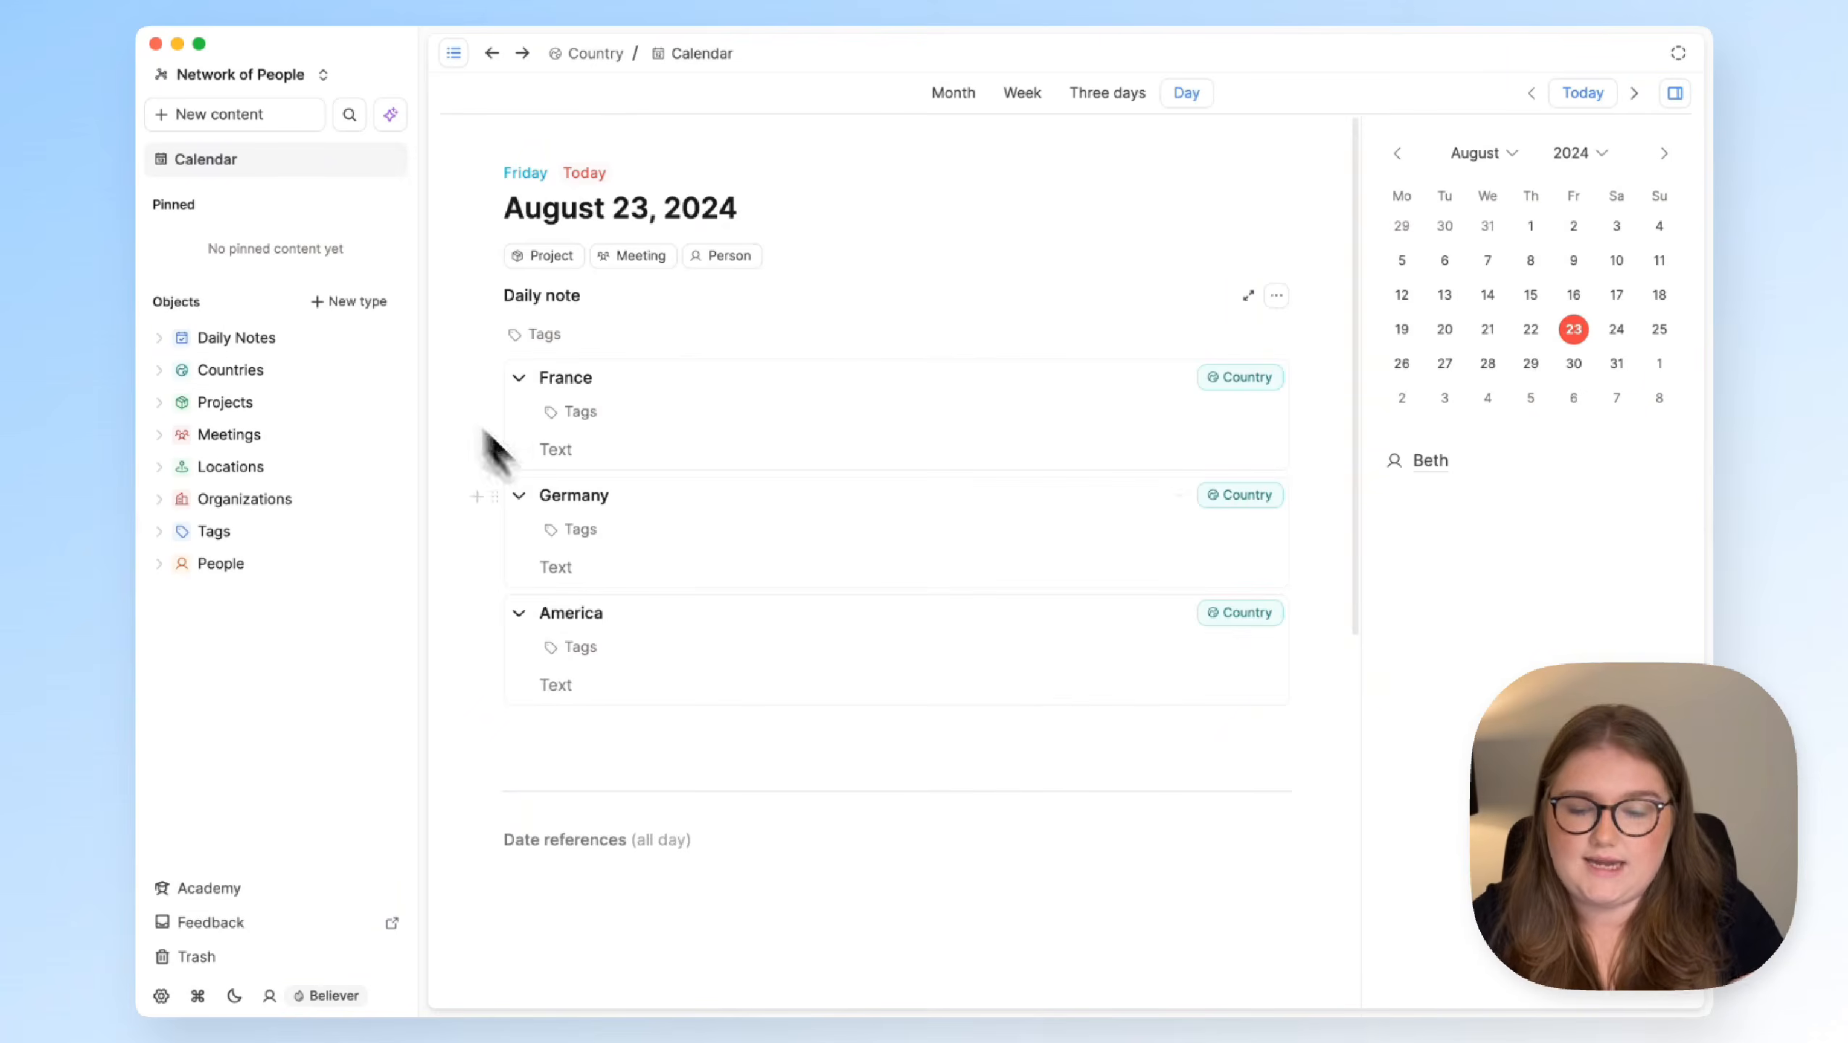
drag(482, 704, 610, 383)
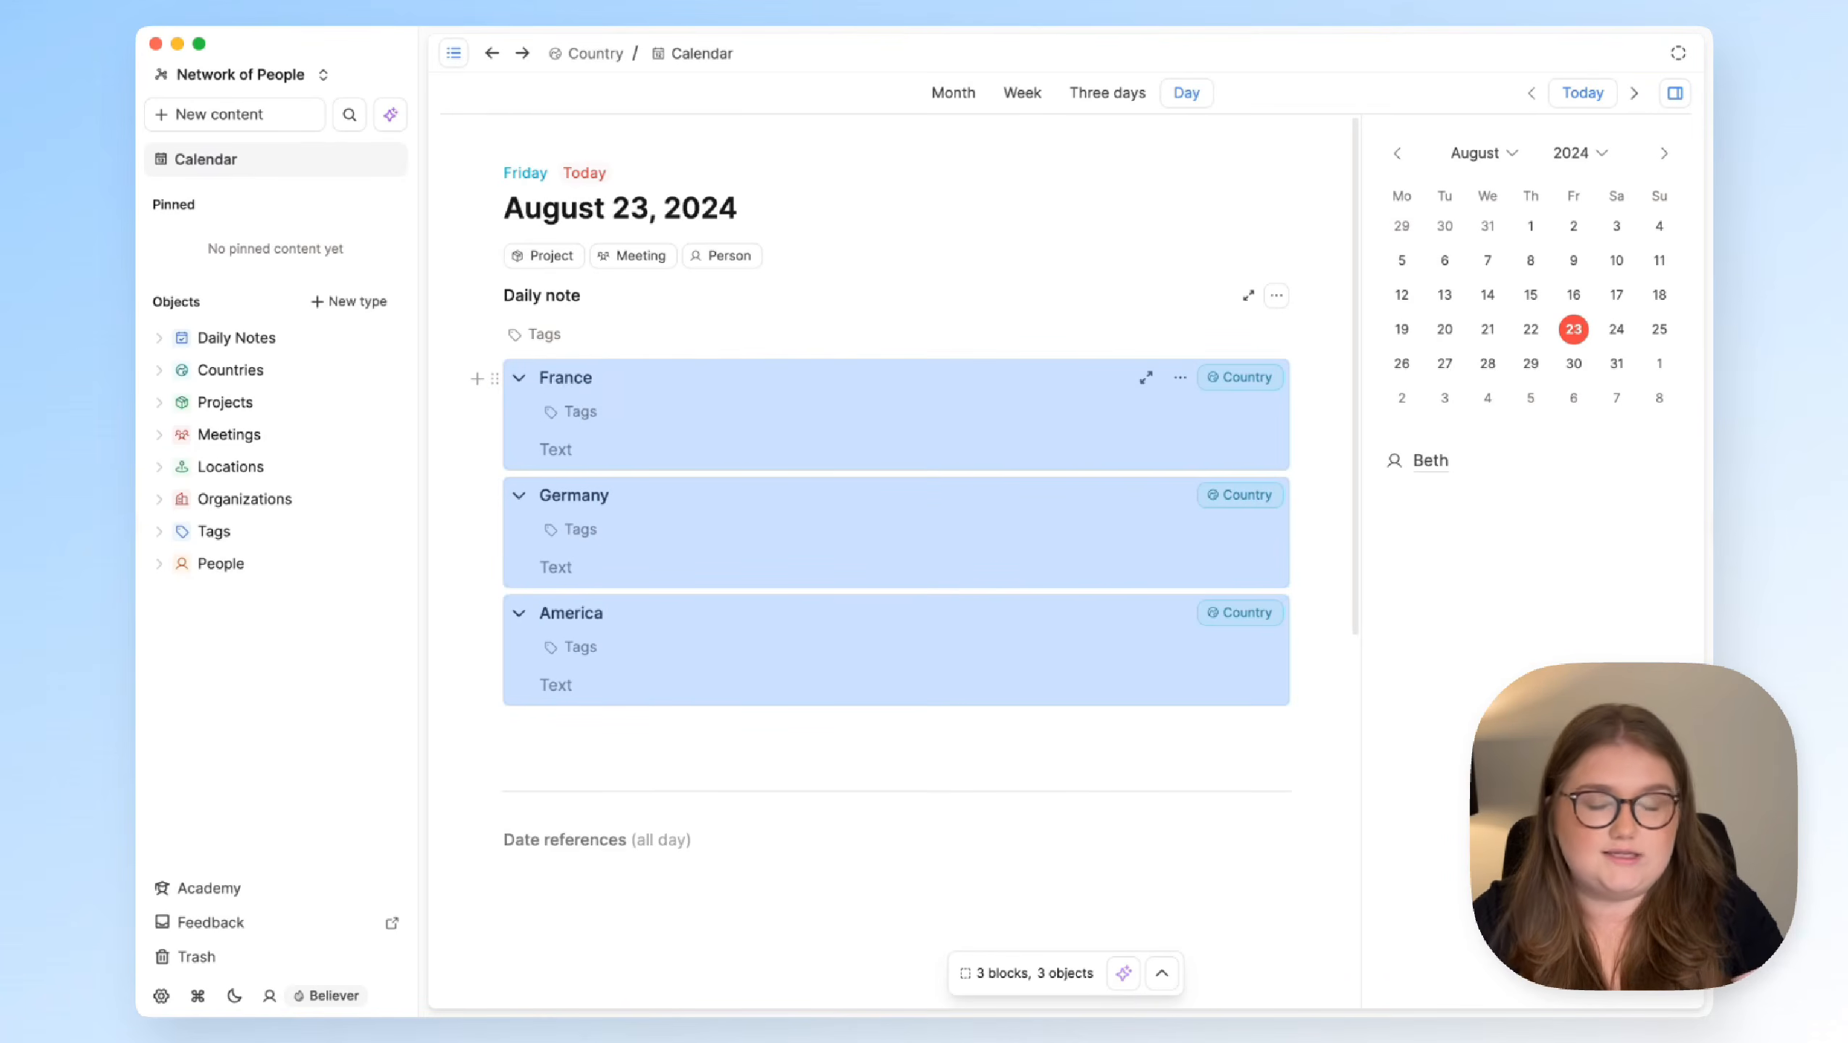
key(BackSpace)
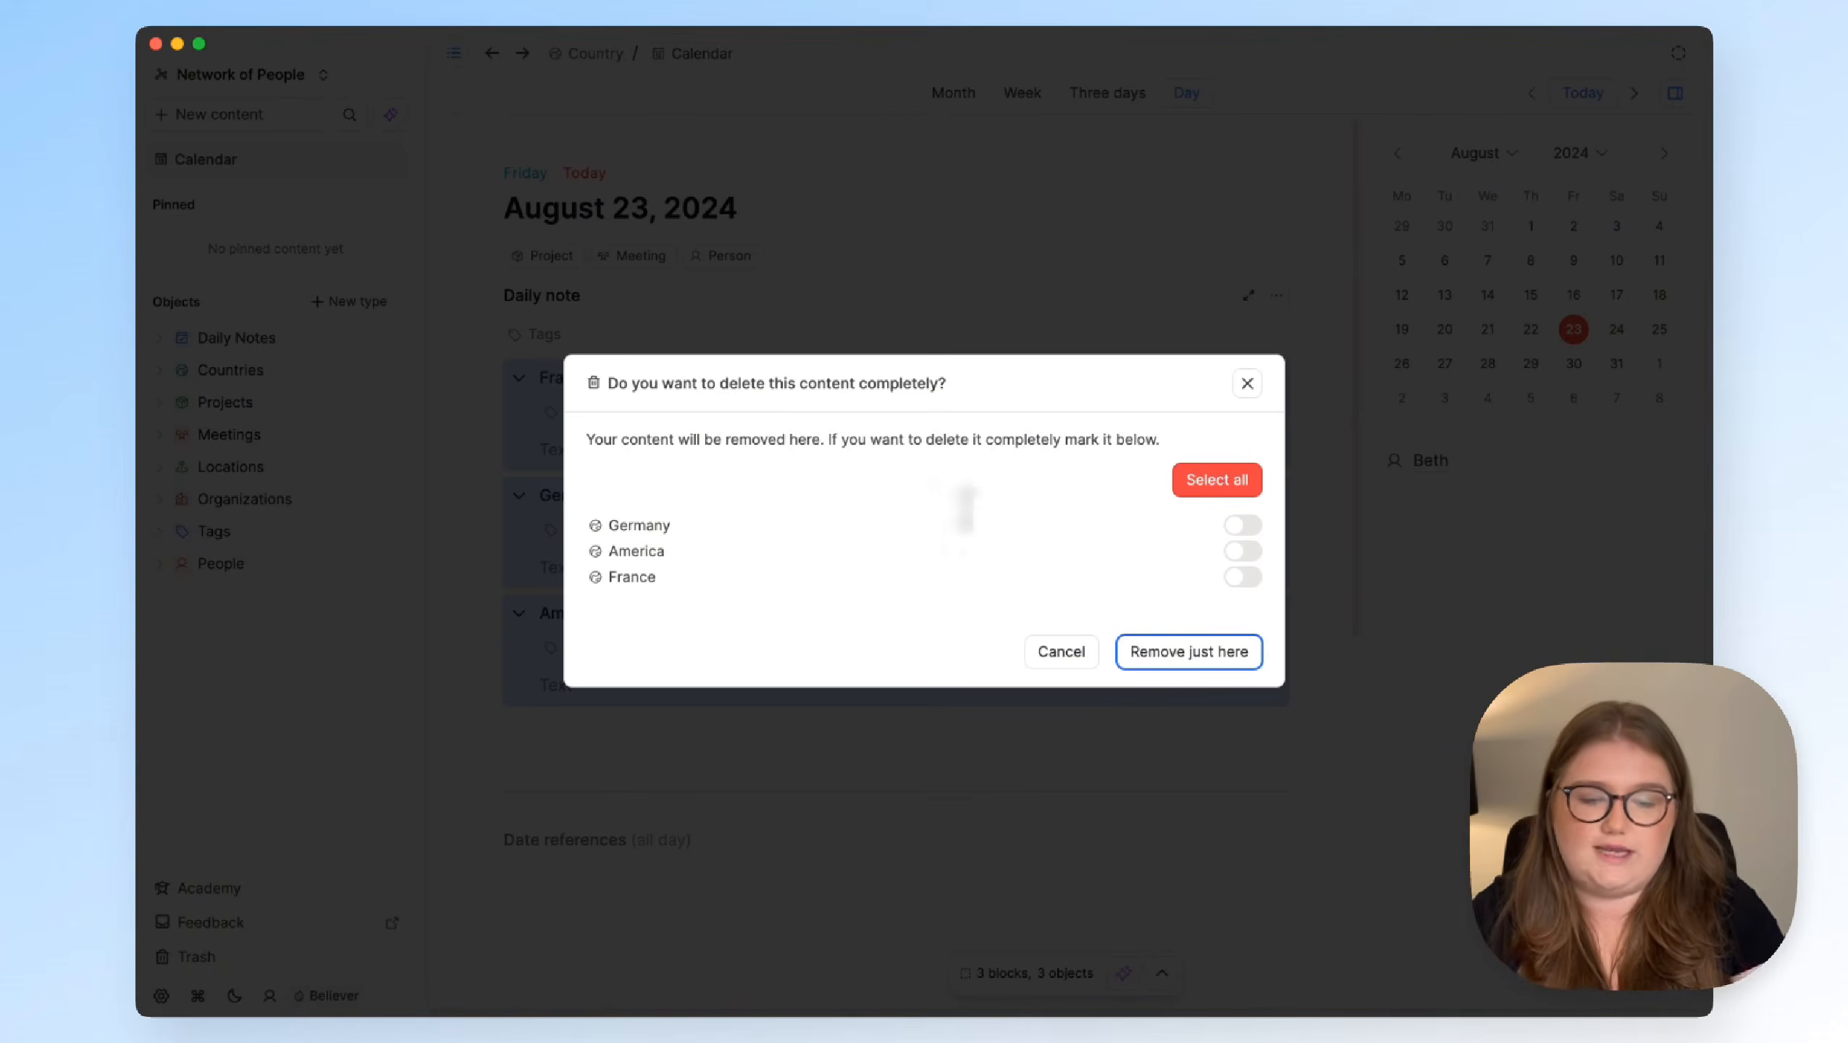
click(1176, 661)
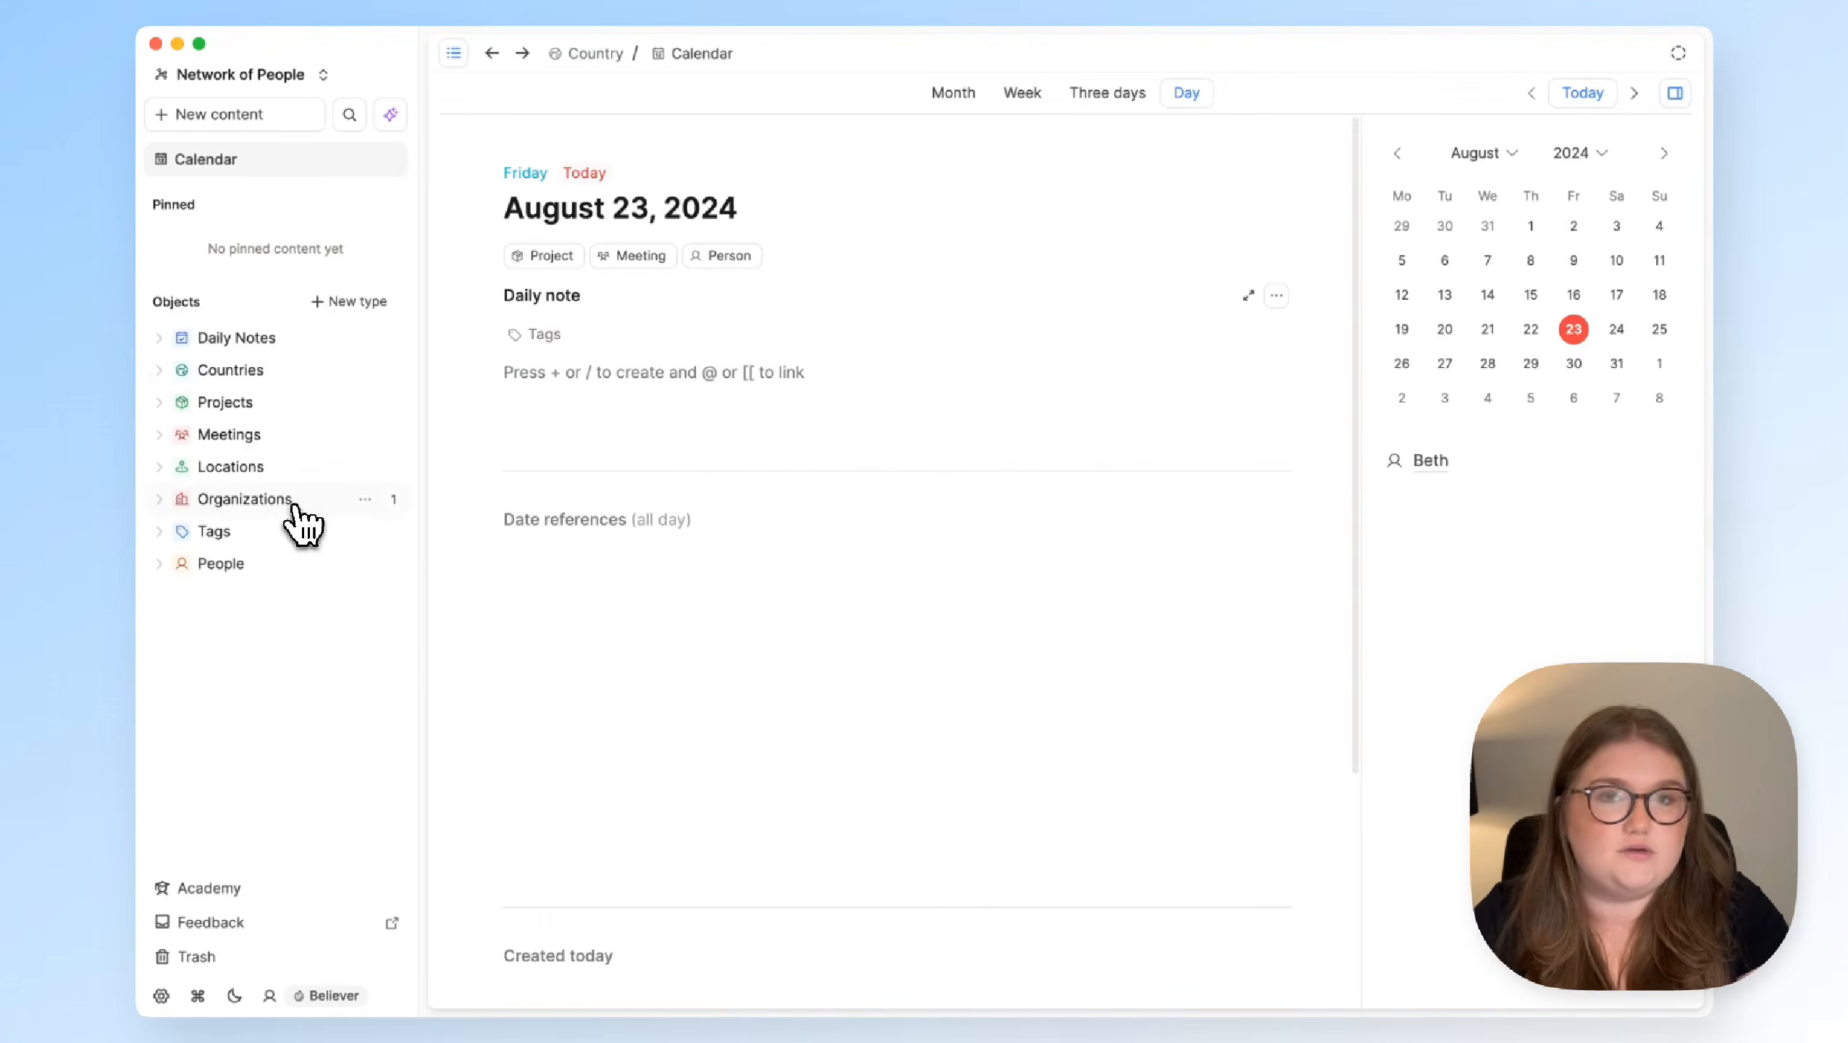
Reorder the object types so Locations and Countries come last, below People, and open the Locations overview
drag(268, 374, 272, 594)
drag(271, 441, 273, 549)
click(276, 540)
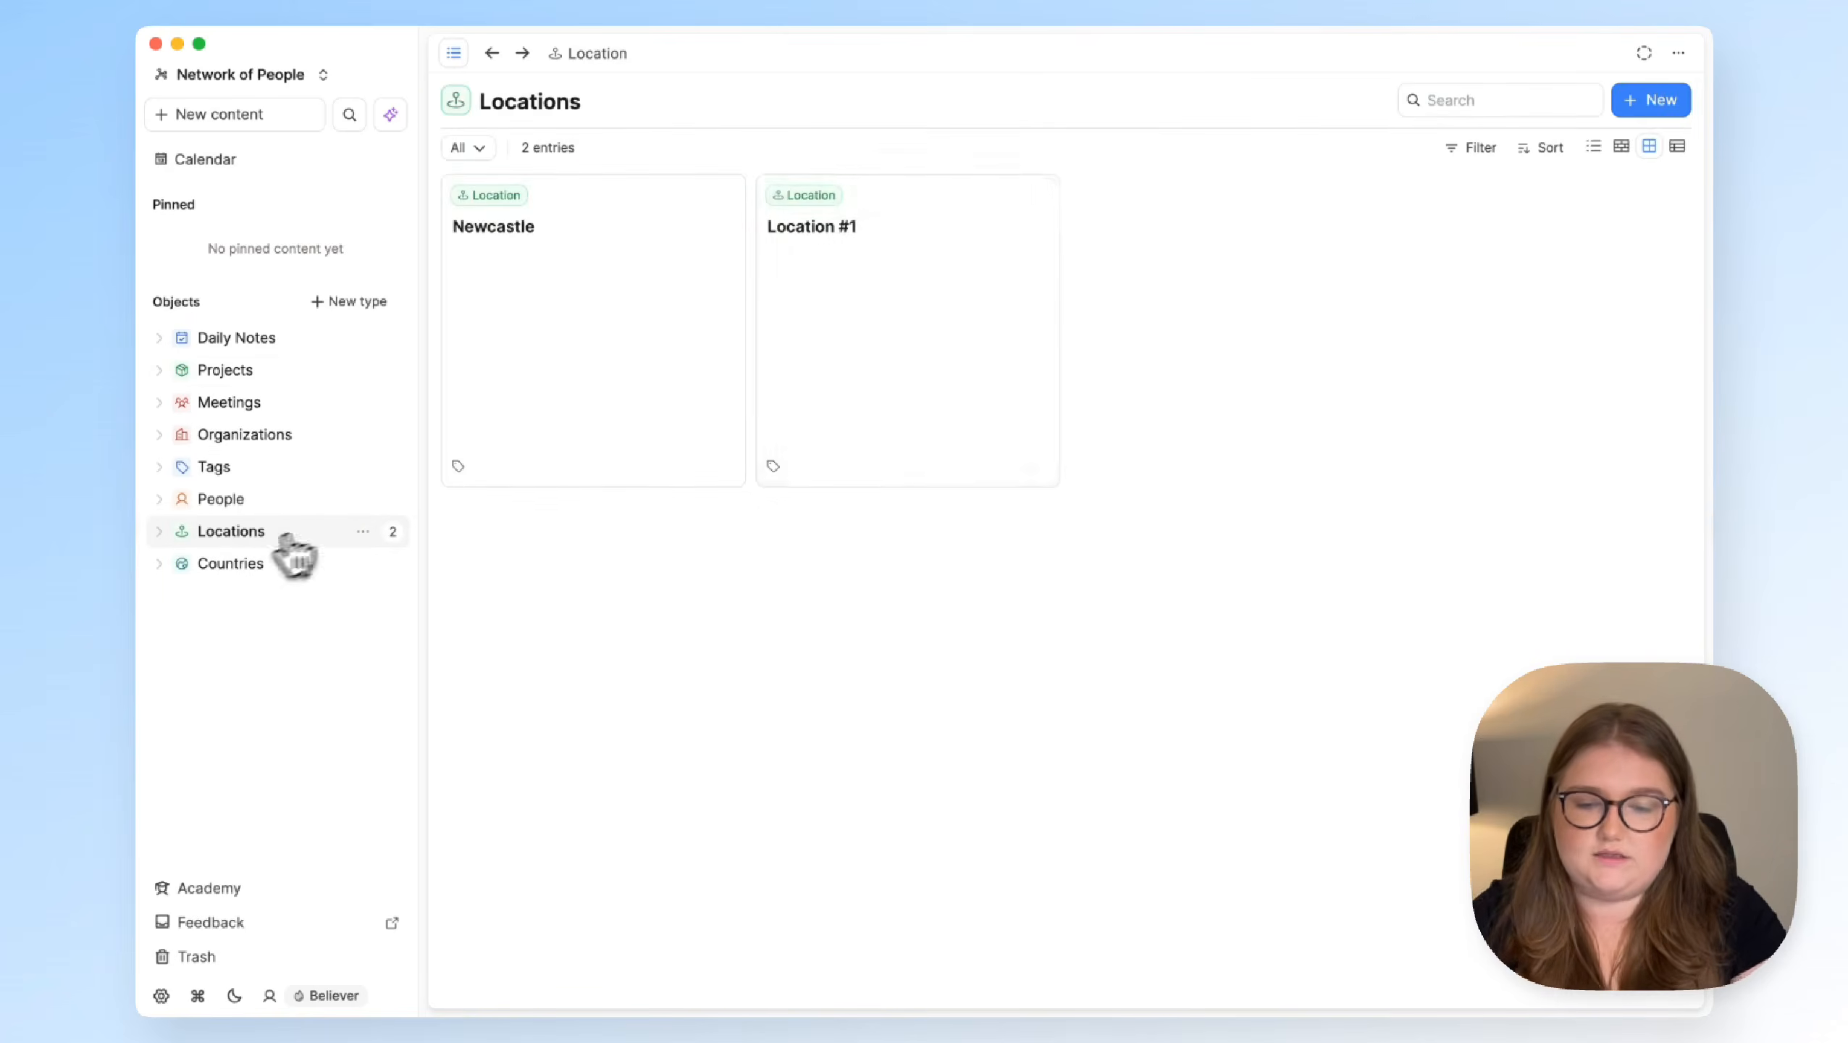
Retitle the Location #1 entry "Paris"
click(821, 274)
drag(686, 257, 669, 277)
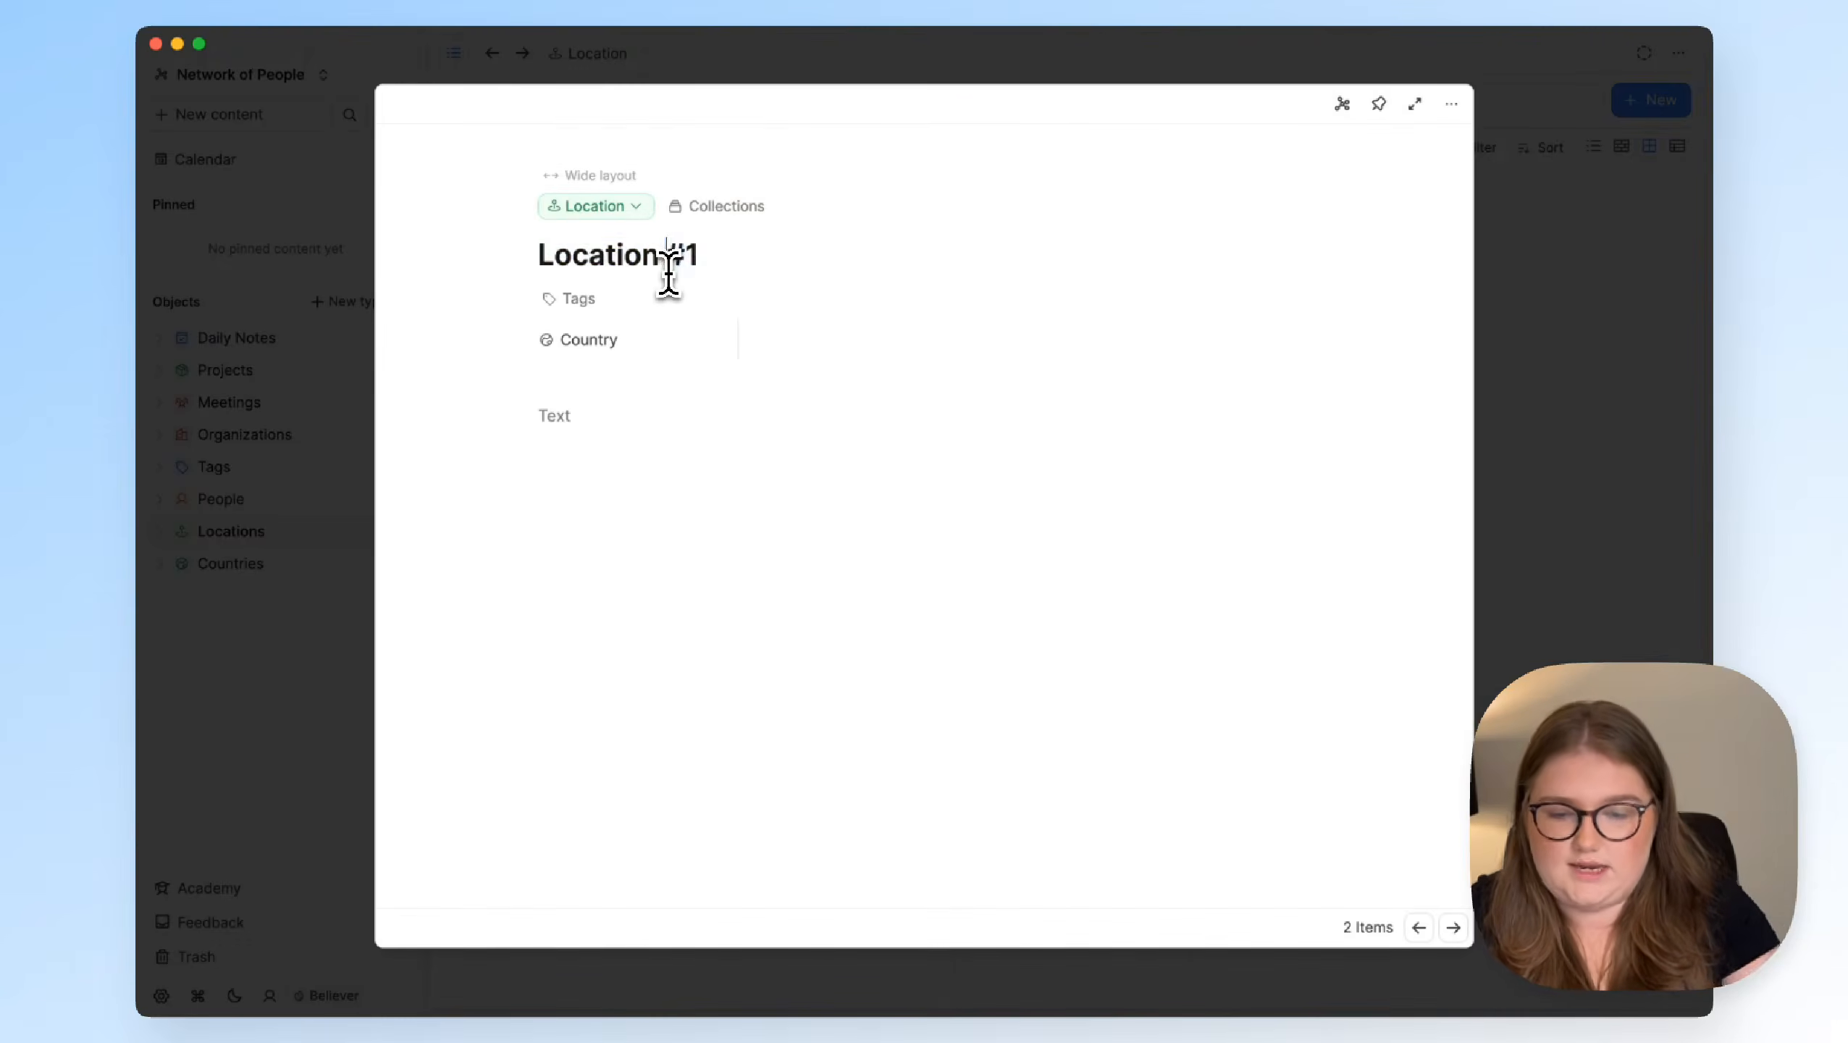
key(super+a)
text(Paris)
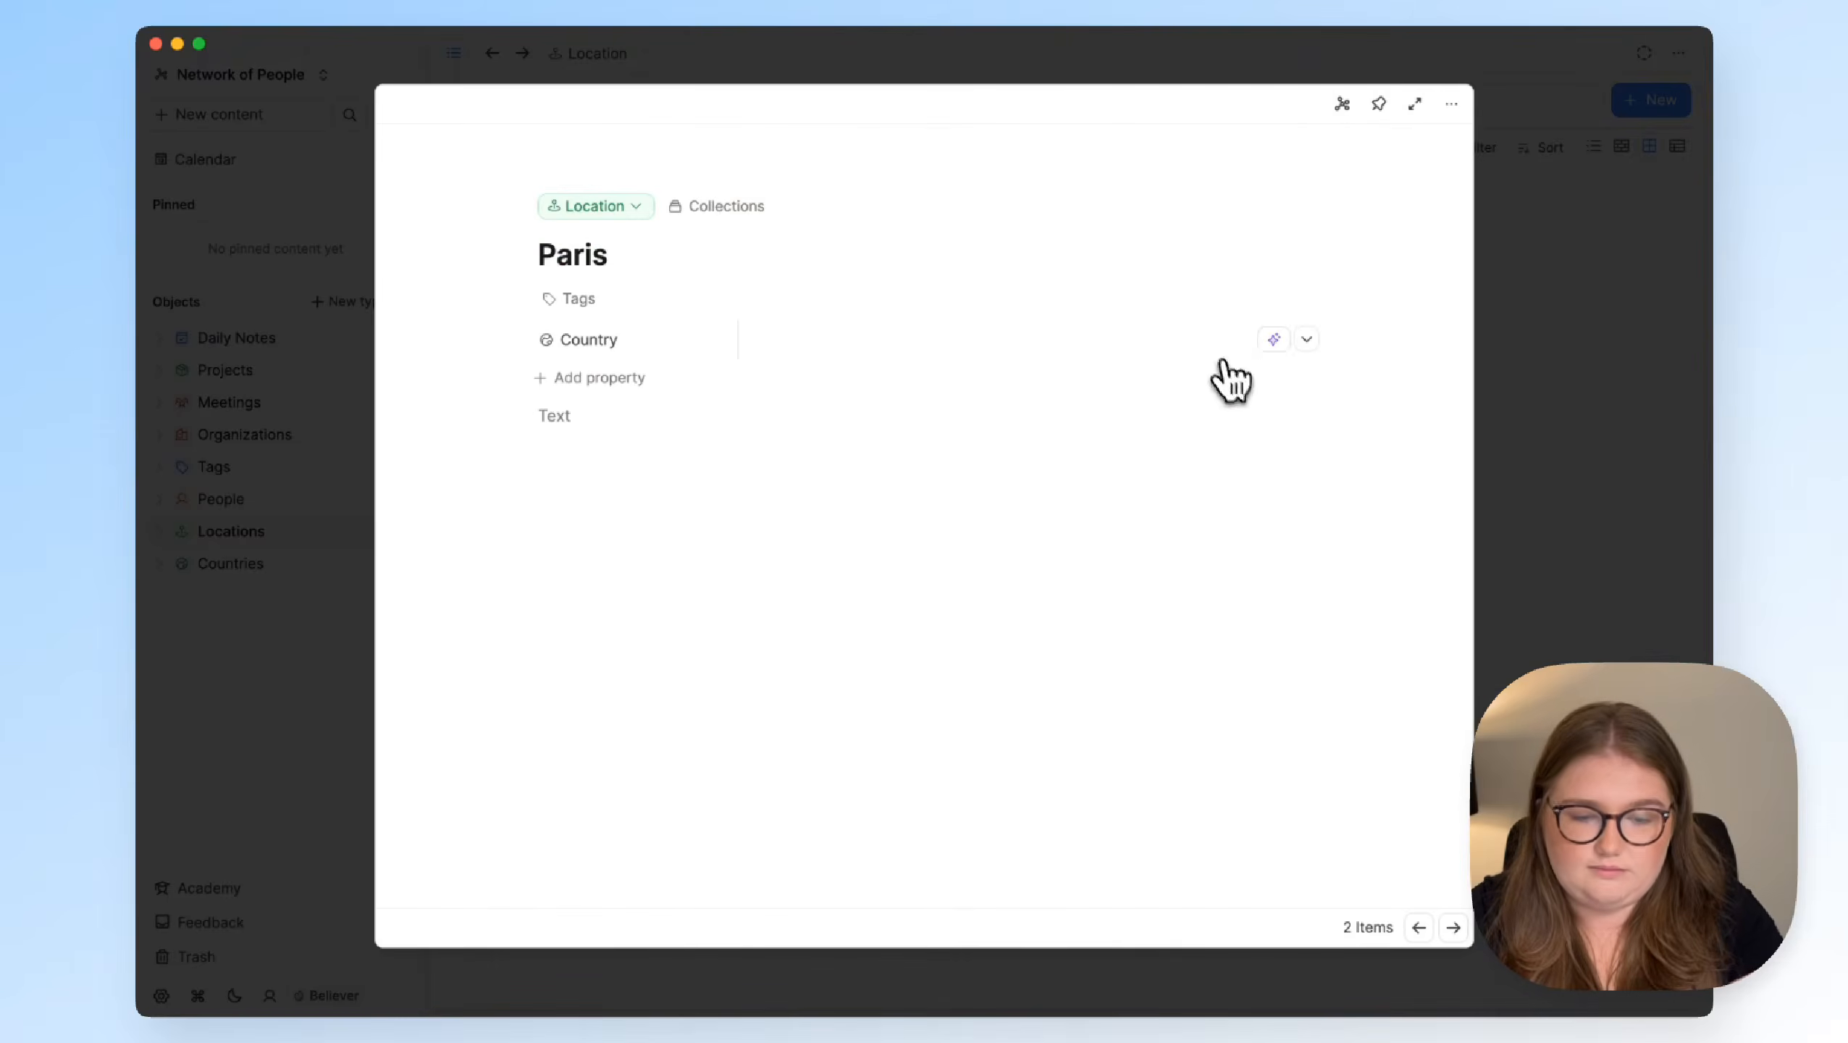
Fill the Paris location's Country property with France using AI, and display the Locations overview as a table
click(1272, 340)
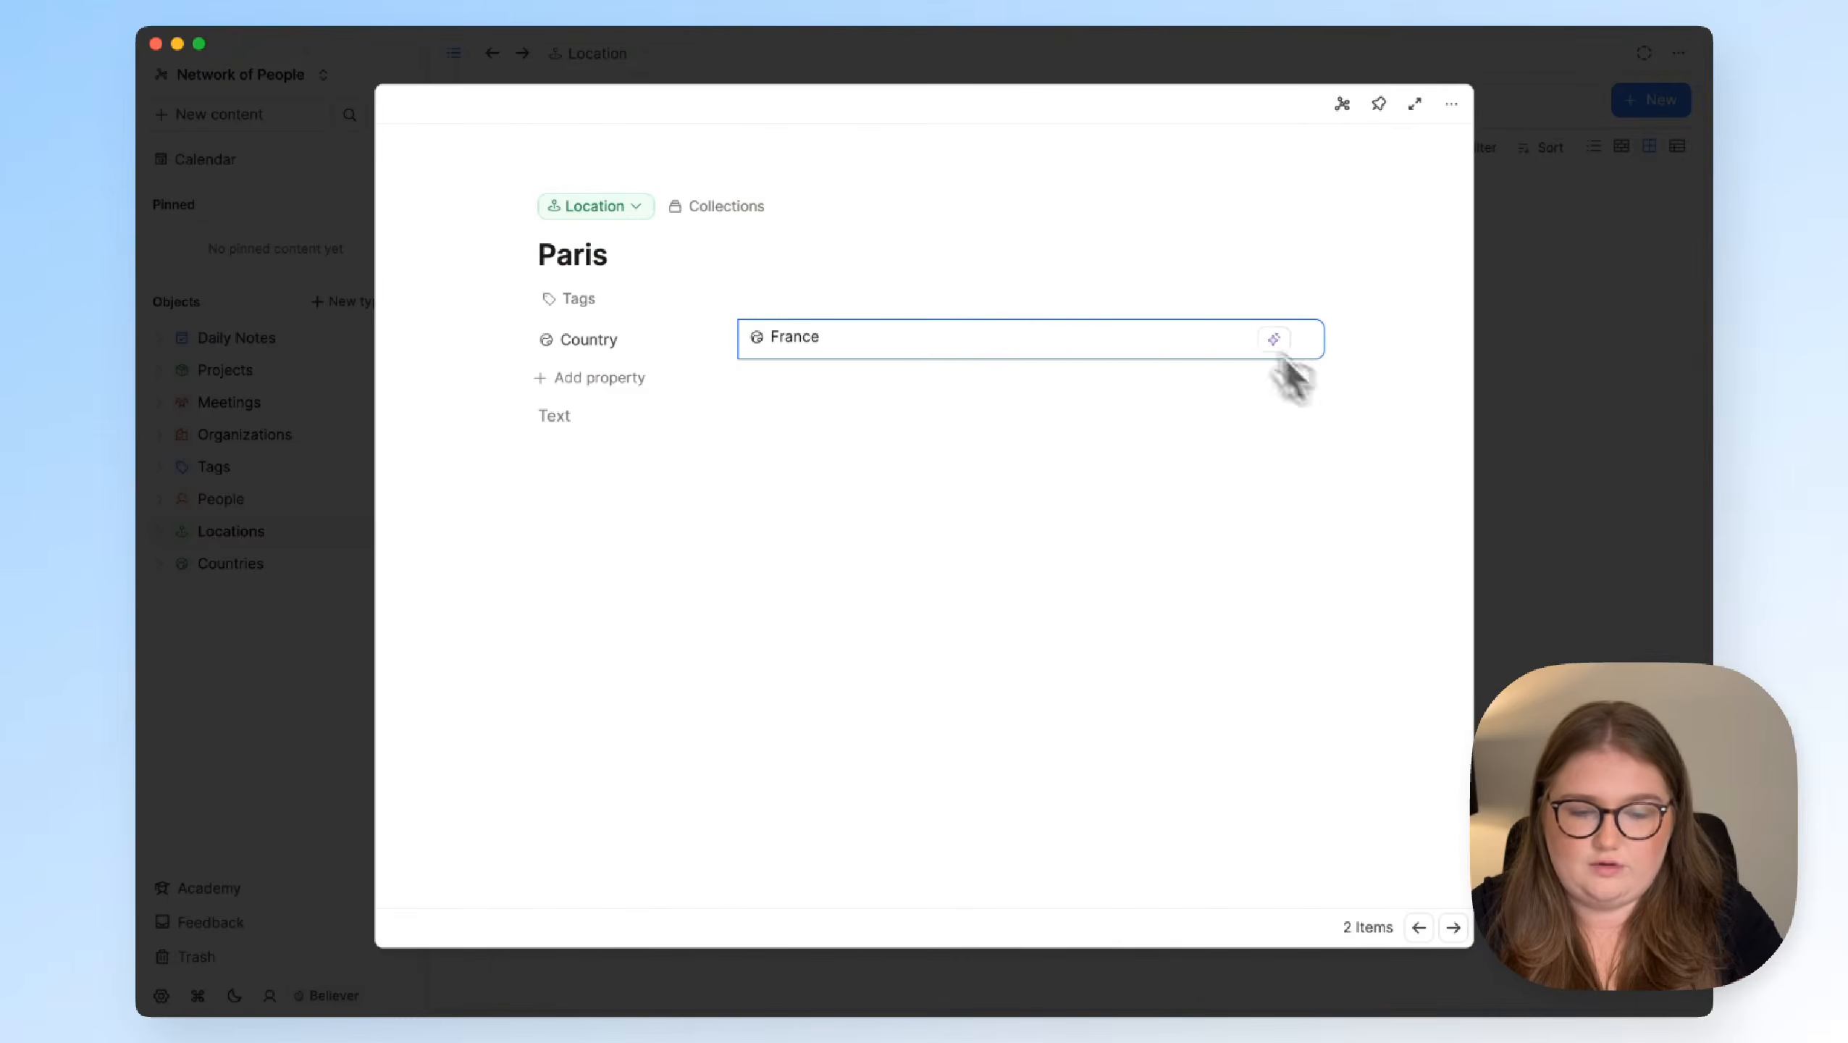
click(1489, 504)
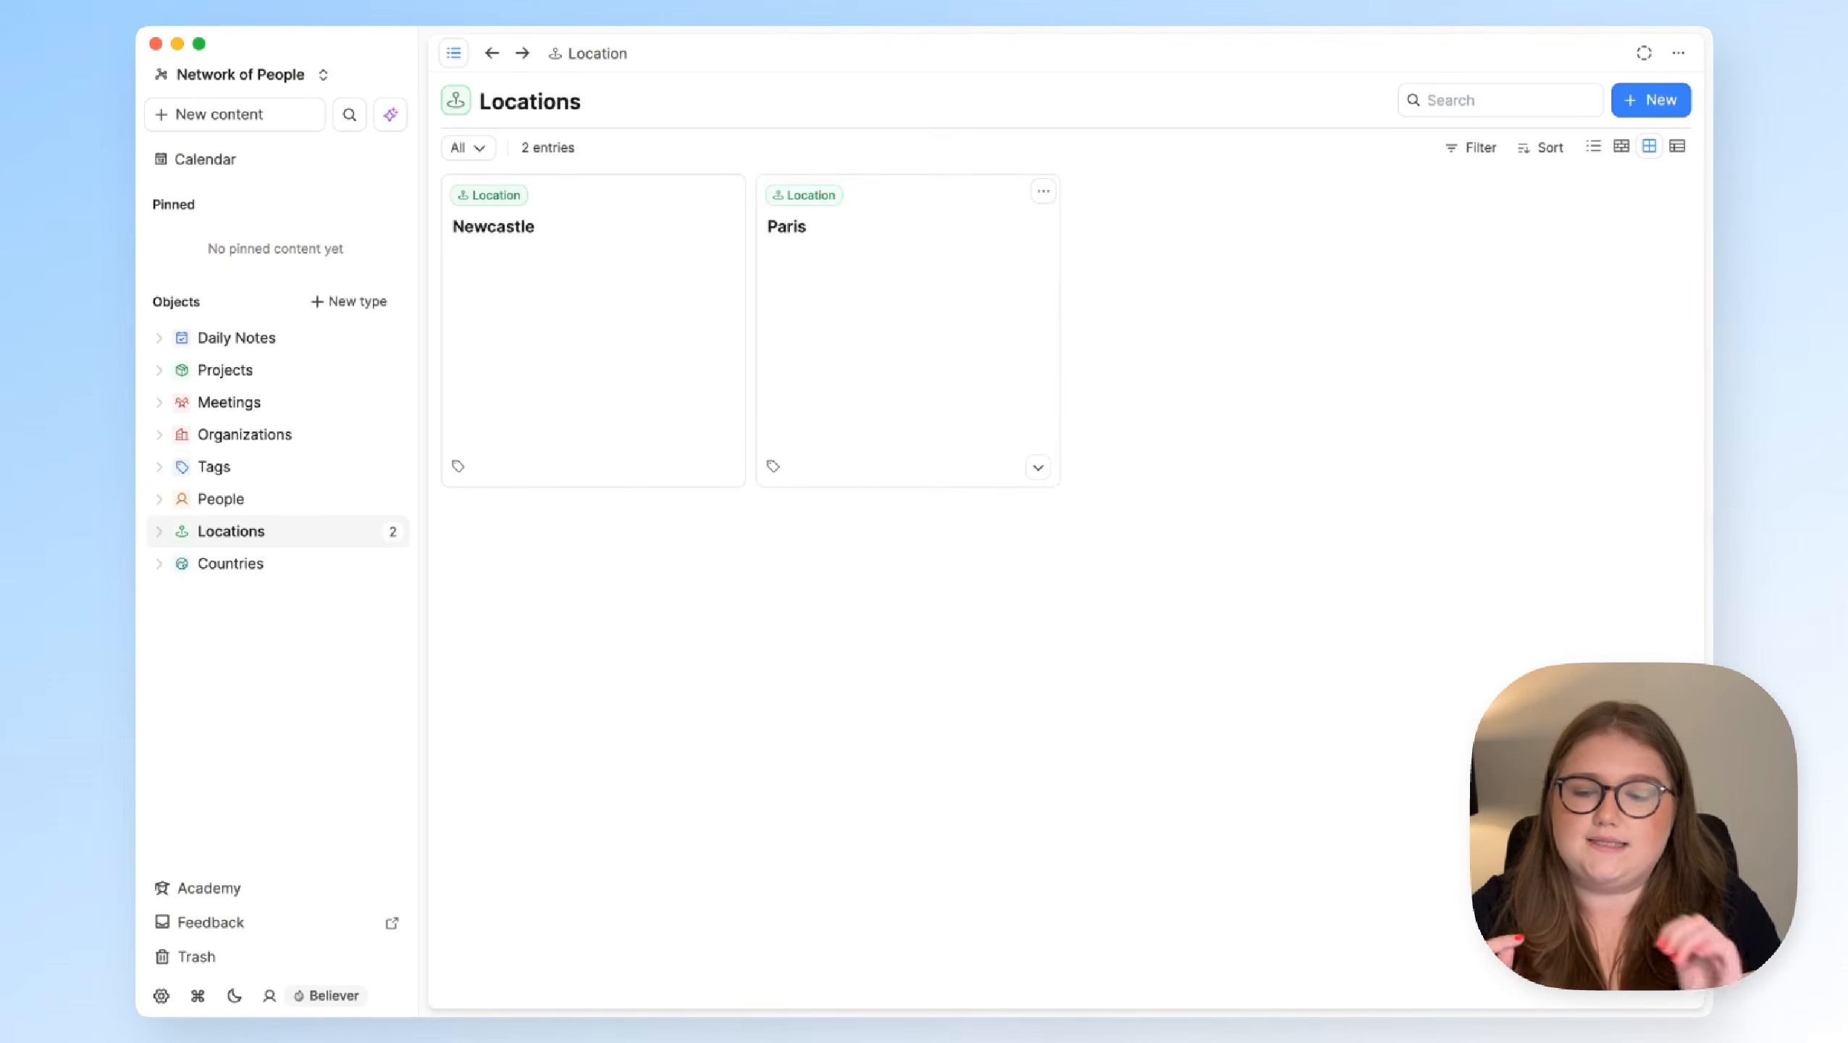
click(1677, 148)
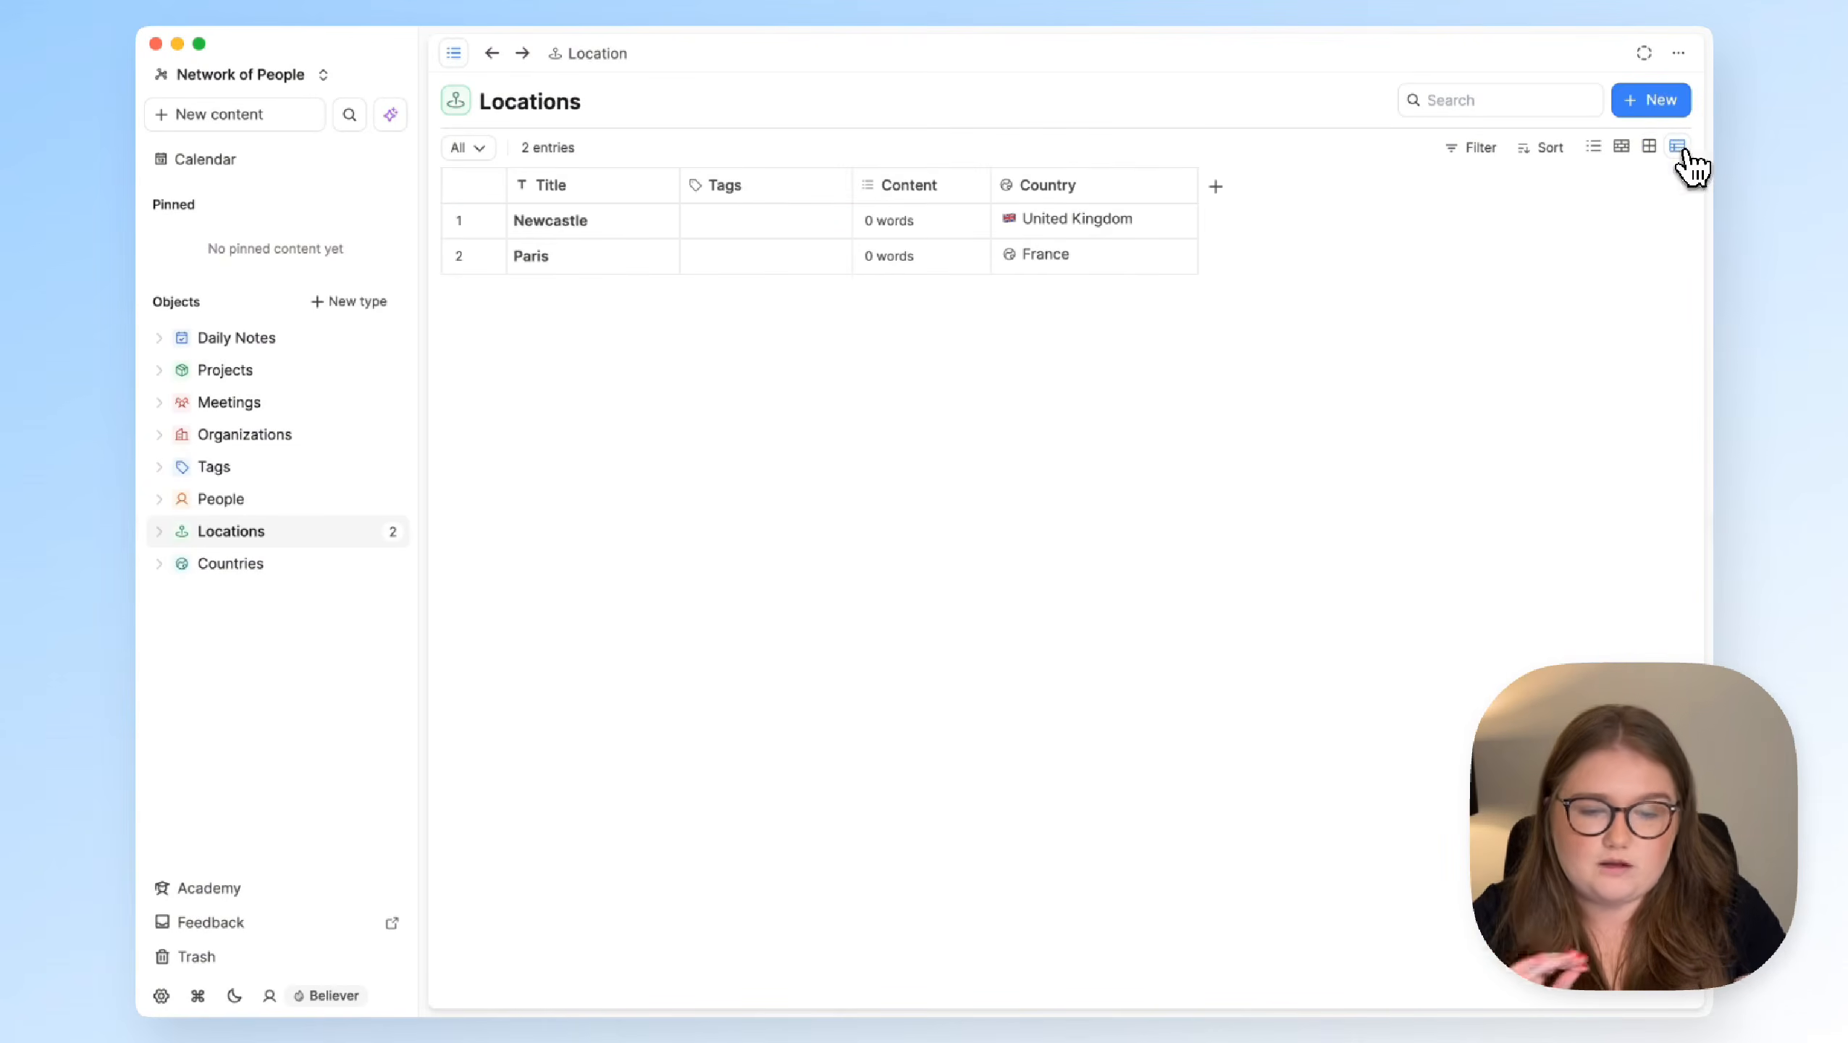
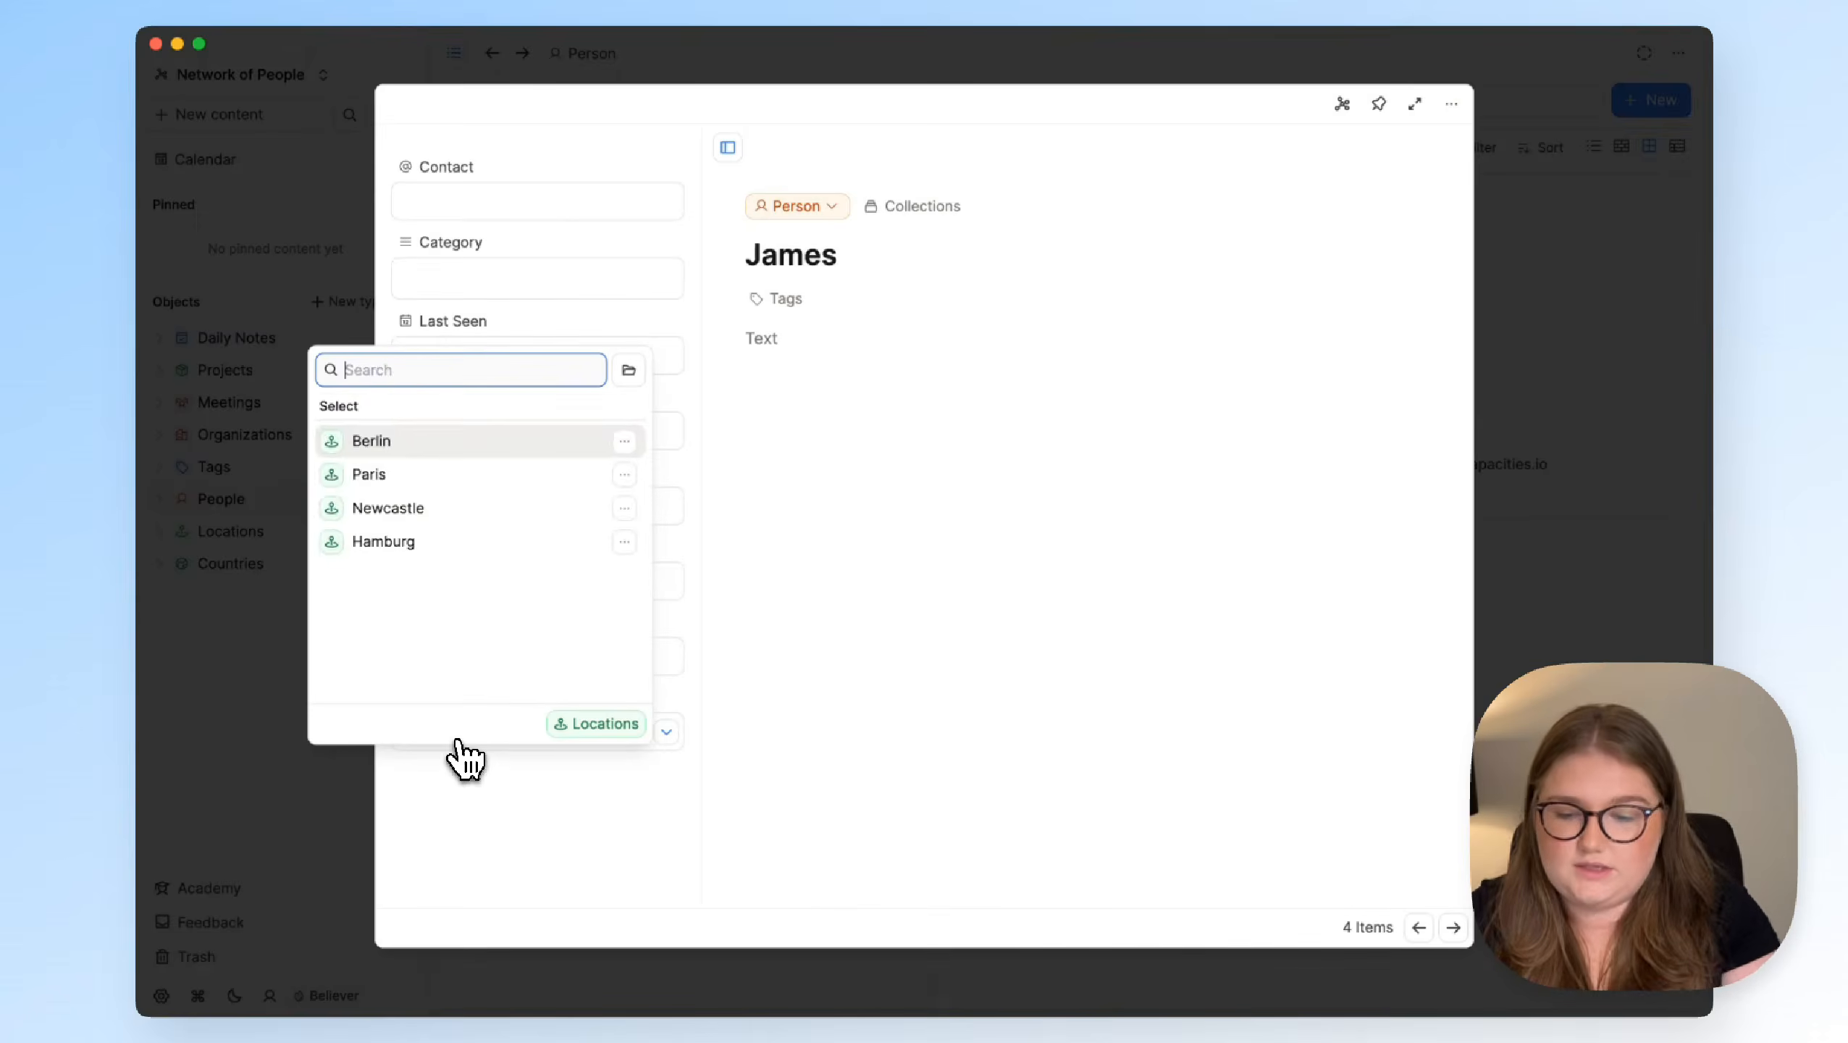
Create a London location from the open person's Location property, assign it to that person and close the entry
text(London)
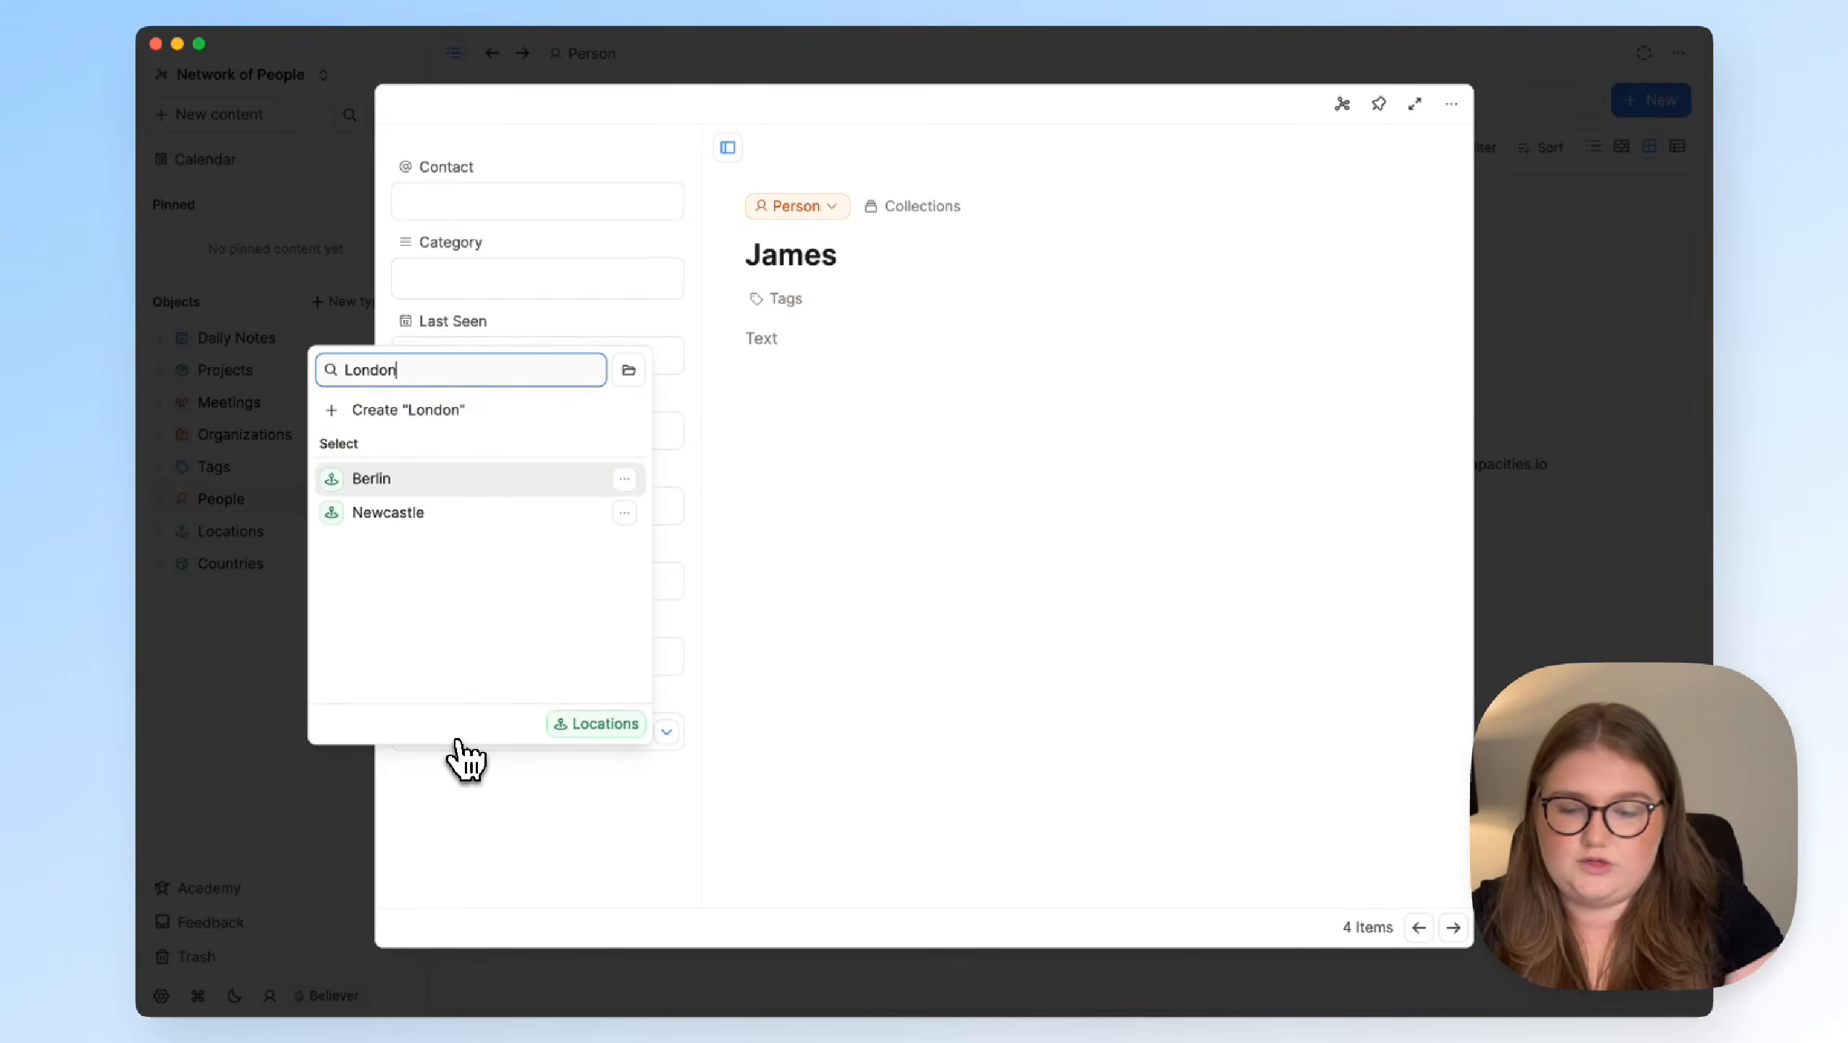
click(447, 412)
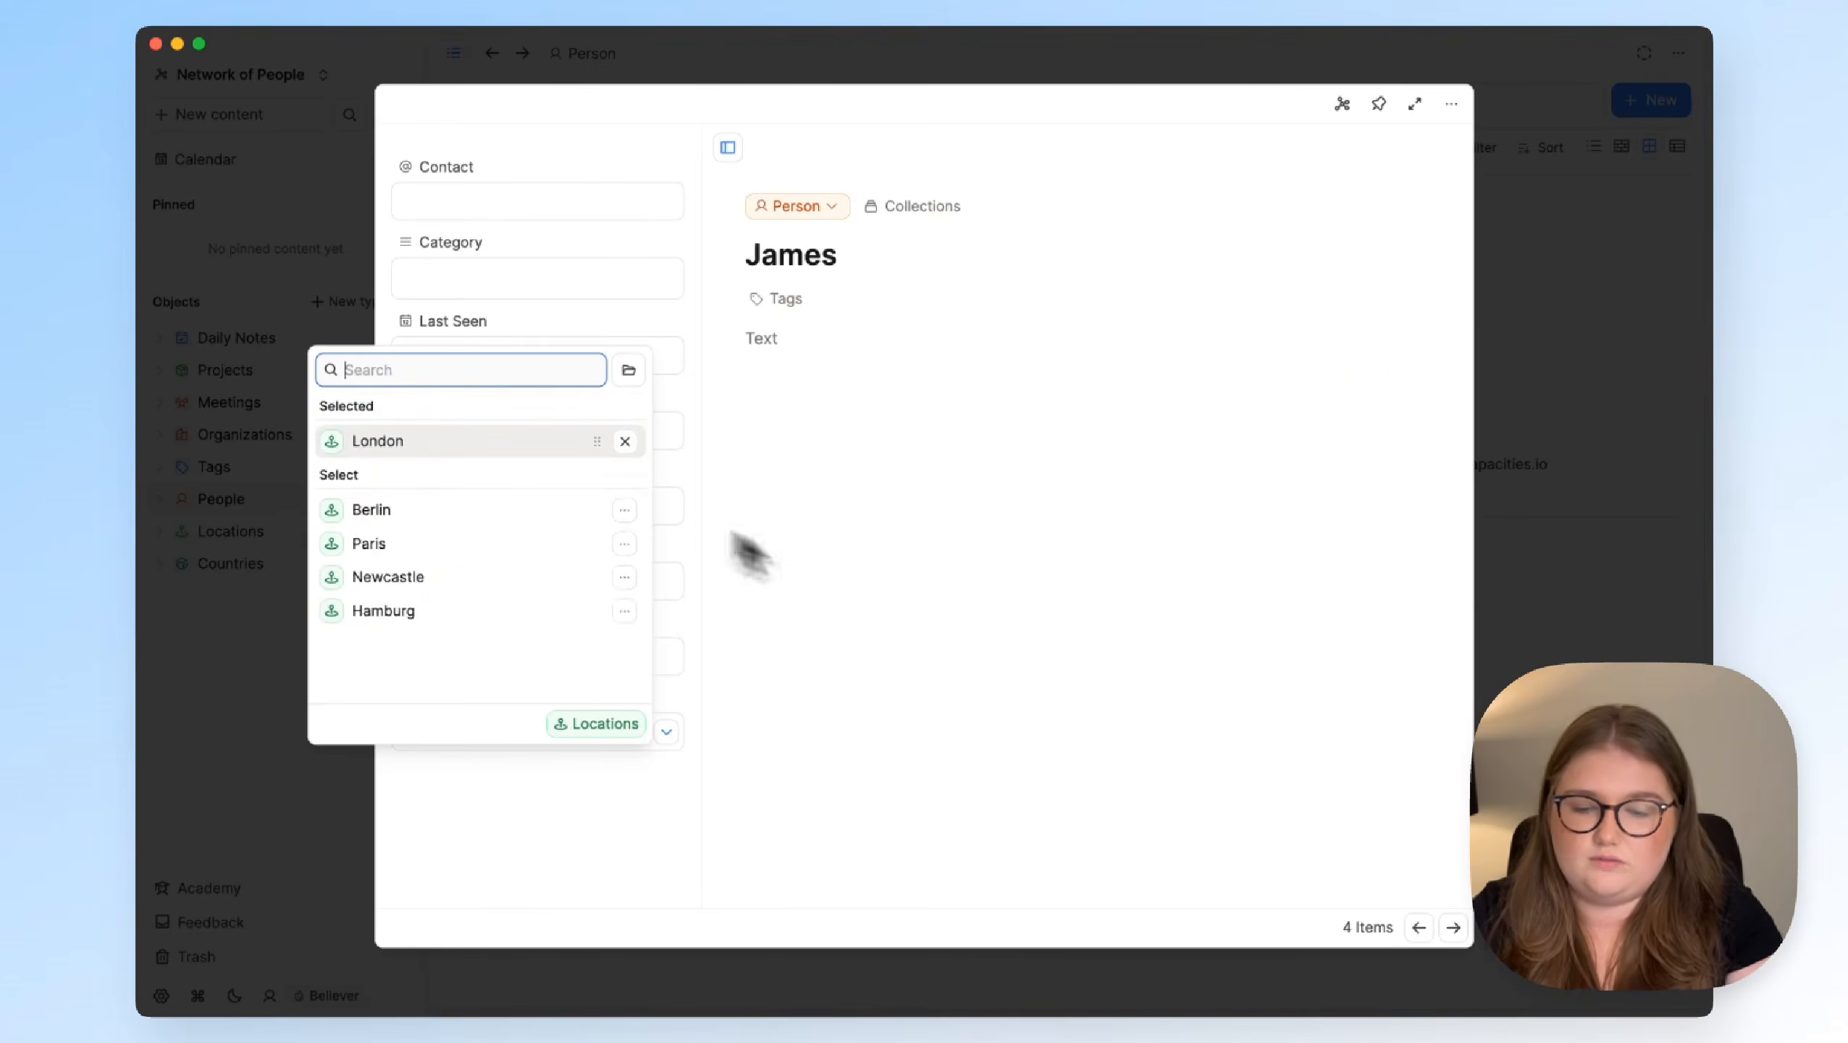
click(918, 617)
click(1520, 610)
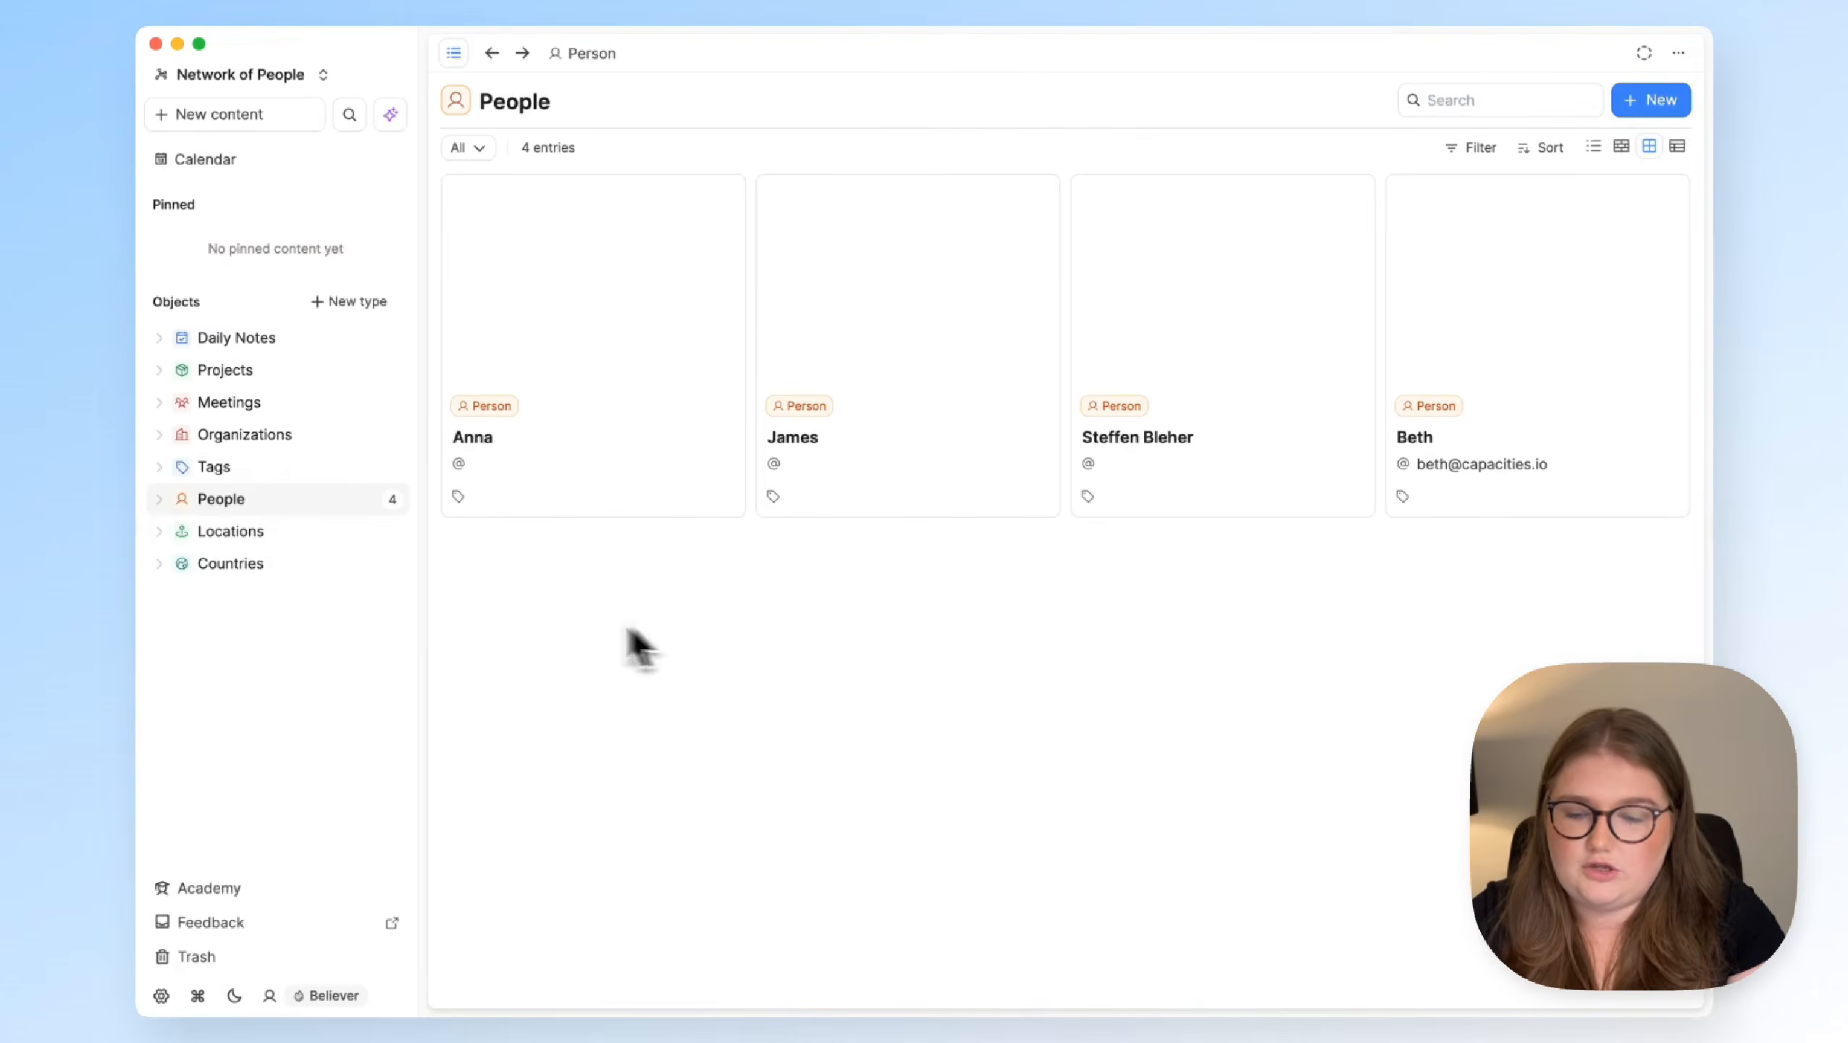
In the Locations table, fill the Country of London with United Kingdom and of Hamburg and Berlin with Germany using AI
click(264, 532)
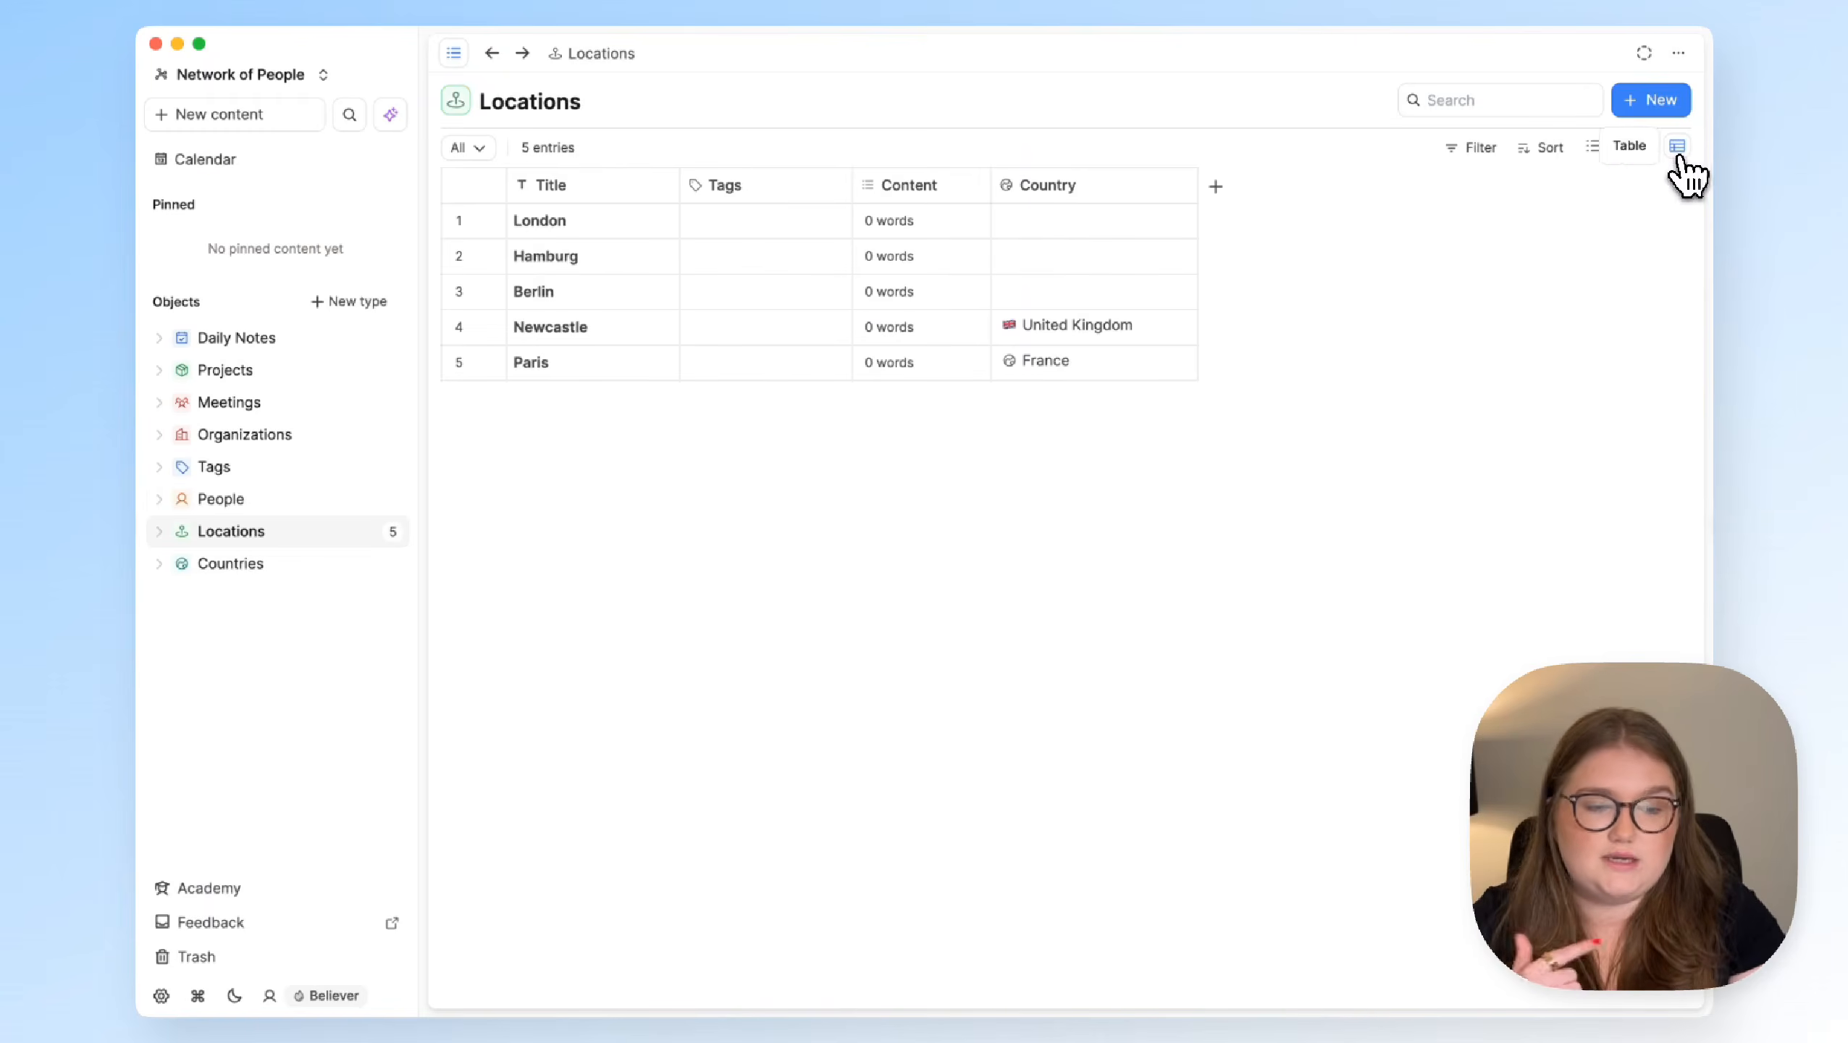
click(1145, 221)
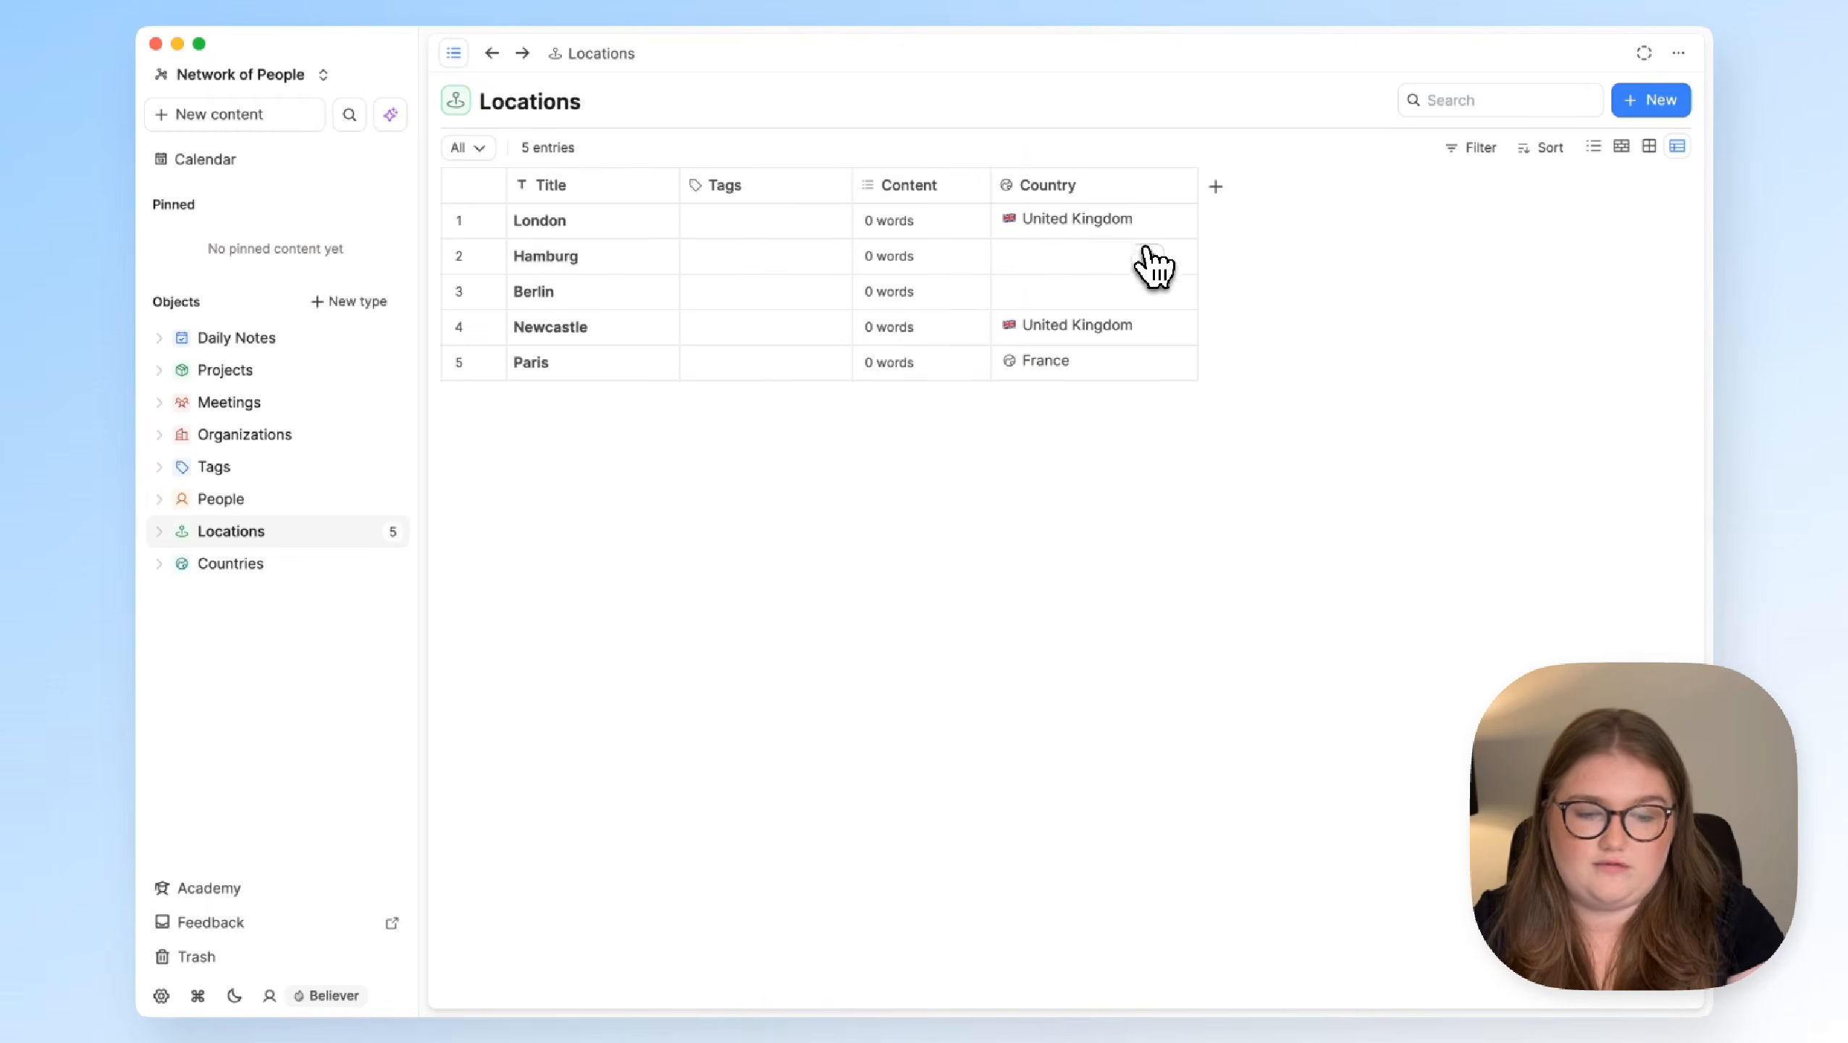
click(1145, 256)
click(1146, 291)
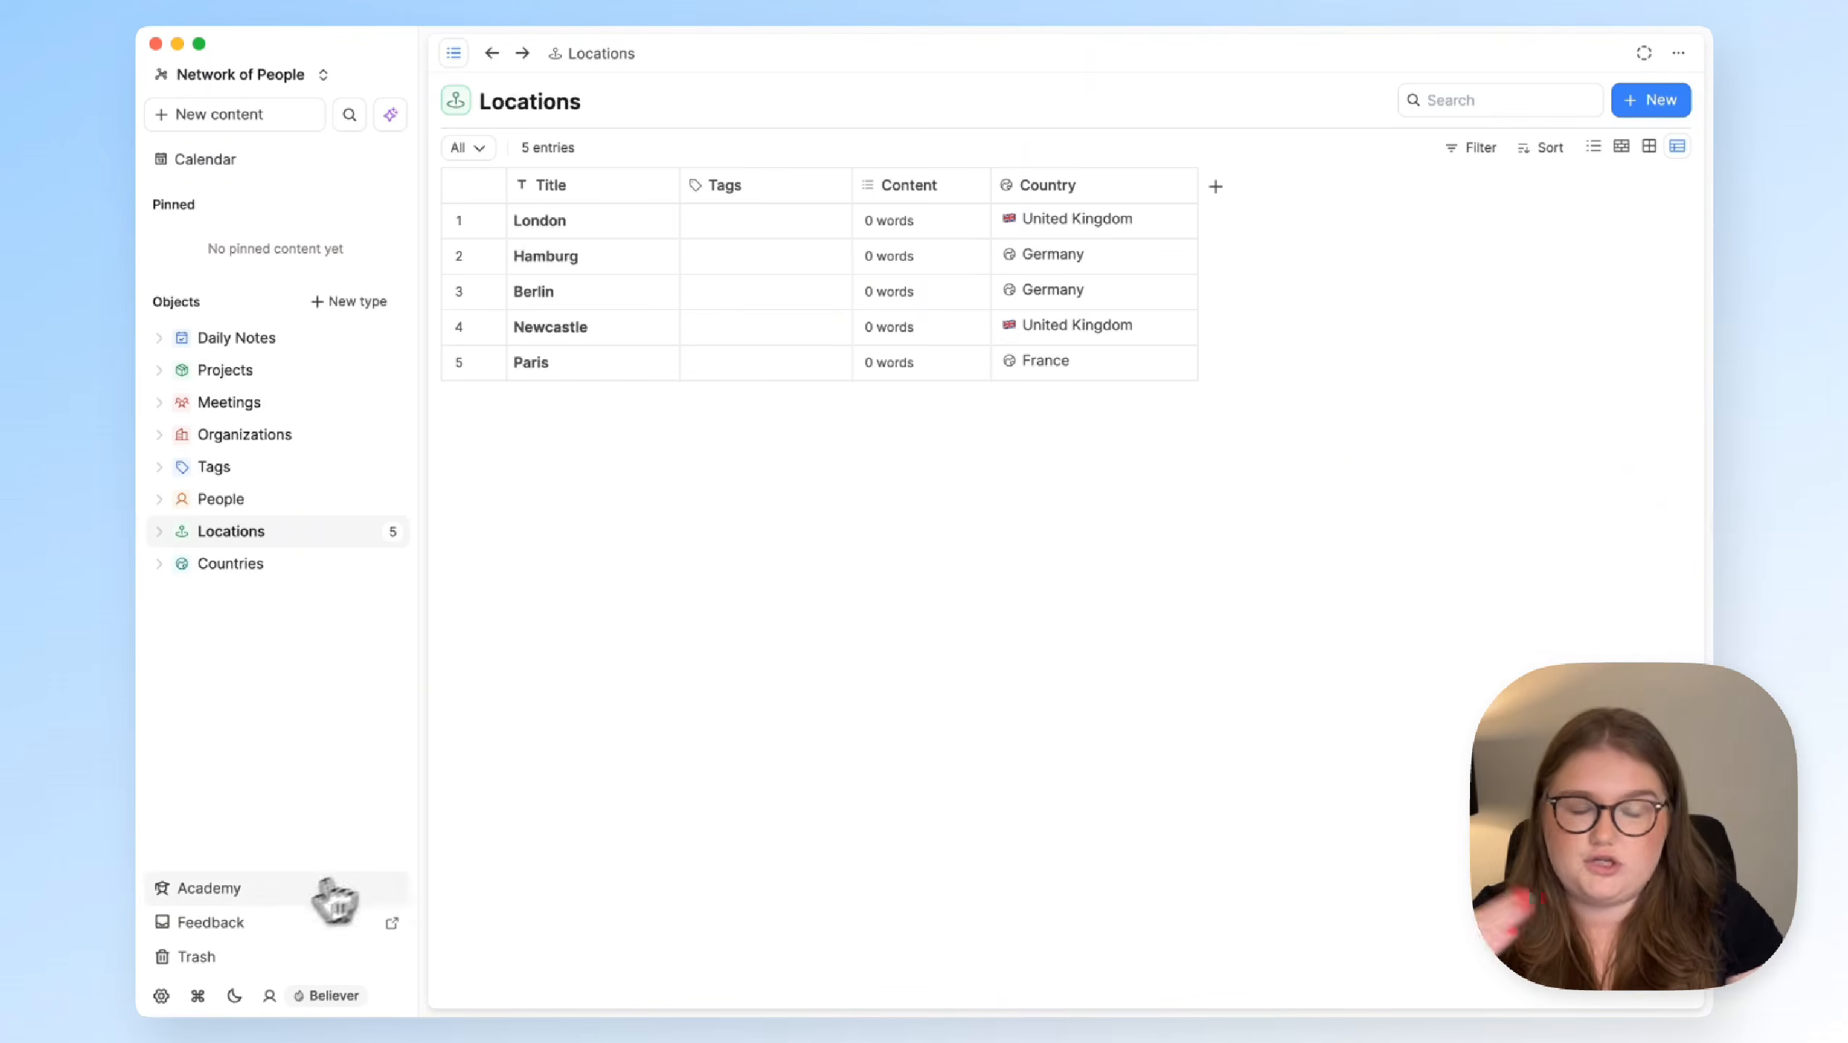
Check the AI budget and preferred model in the AI Assistant settings, and close the settings
click(164, 995)
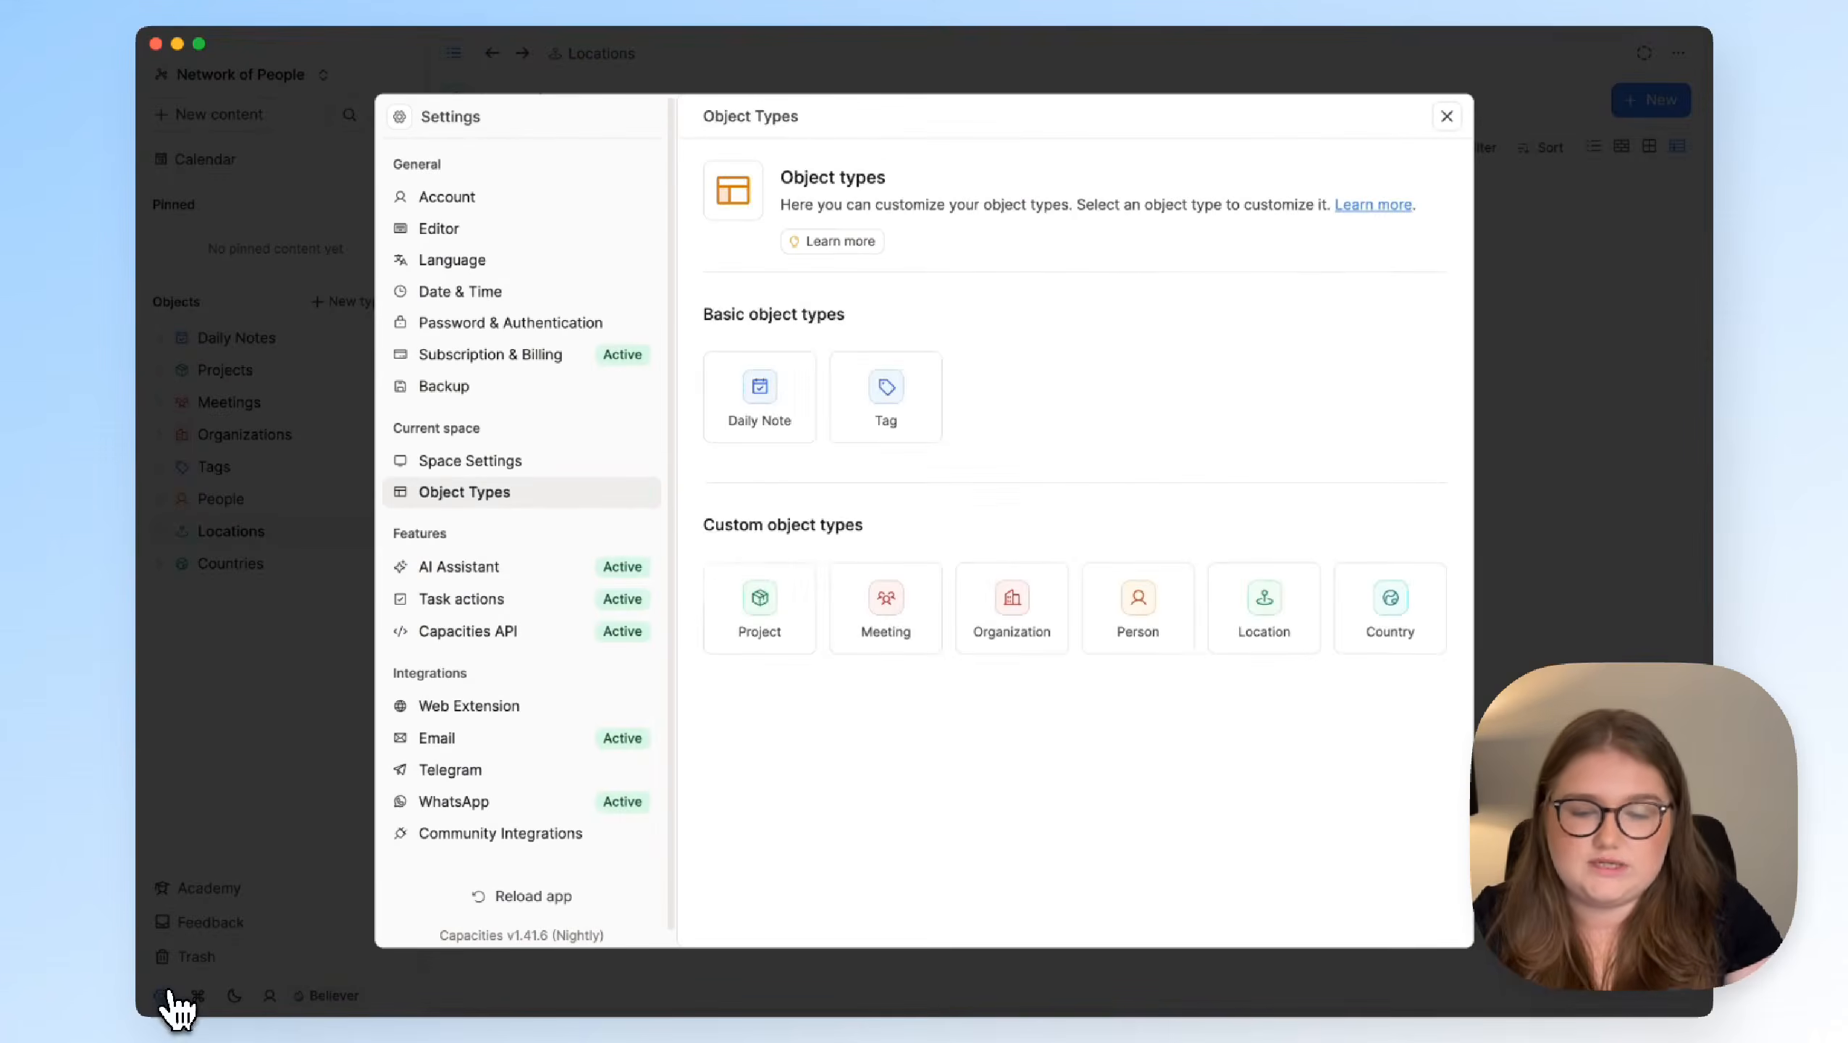
click(520, 577)
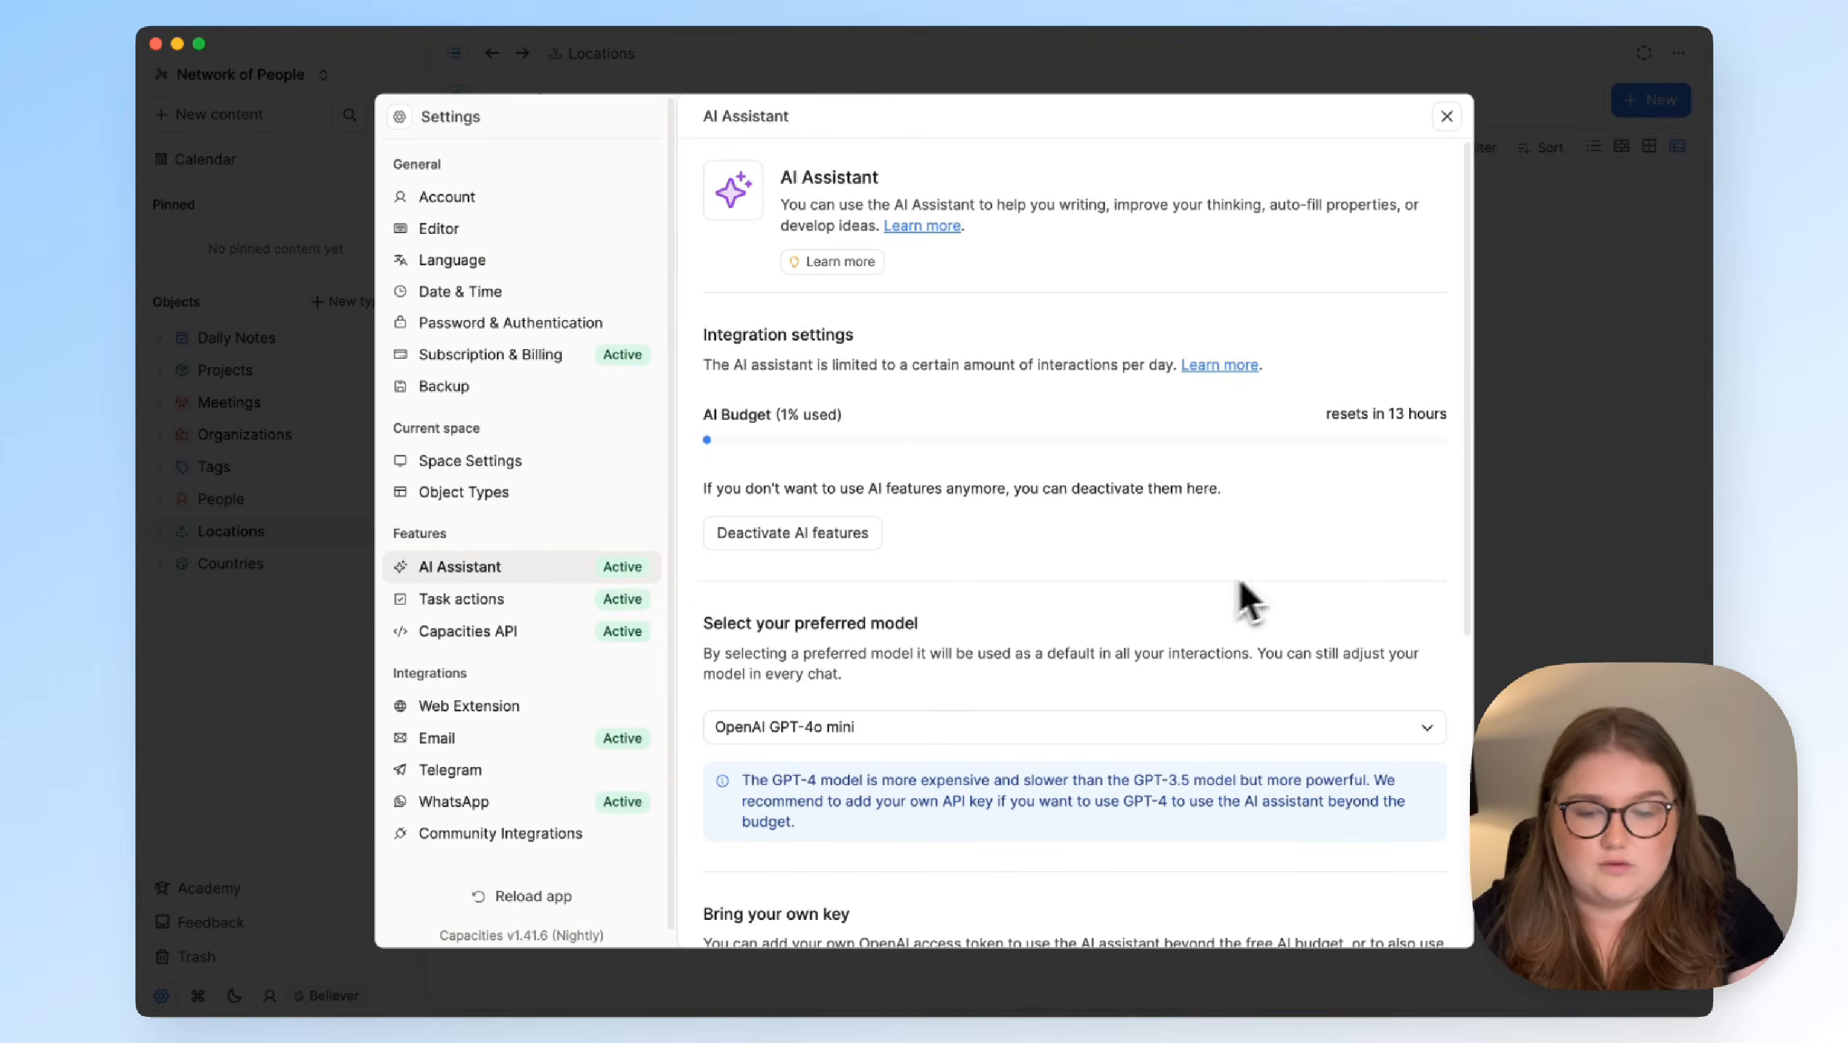
click(1562, 544)
Look at the AI fill option and the manual country choices for London's Country cell, leaving United Kingdom selected
mouse_move(1171, 224)
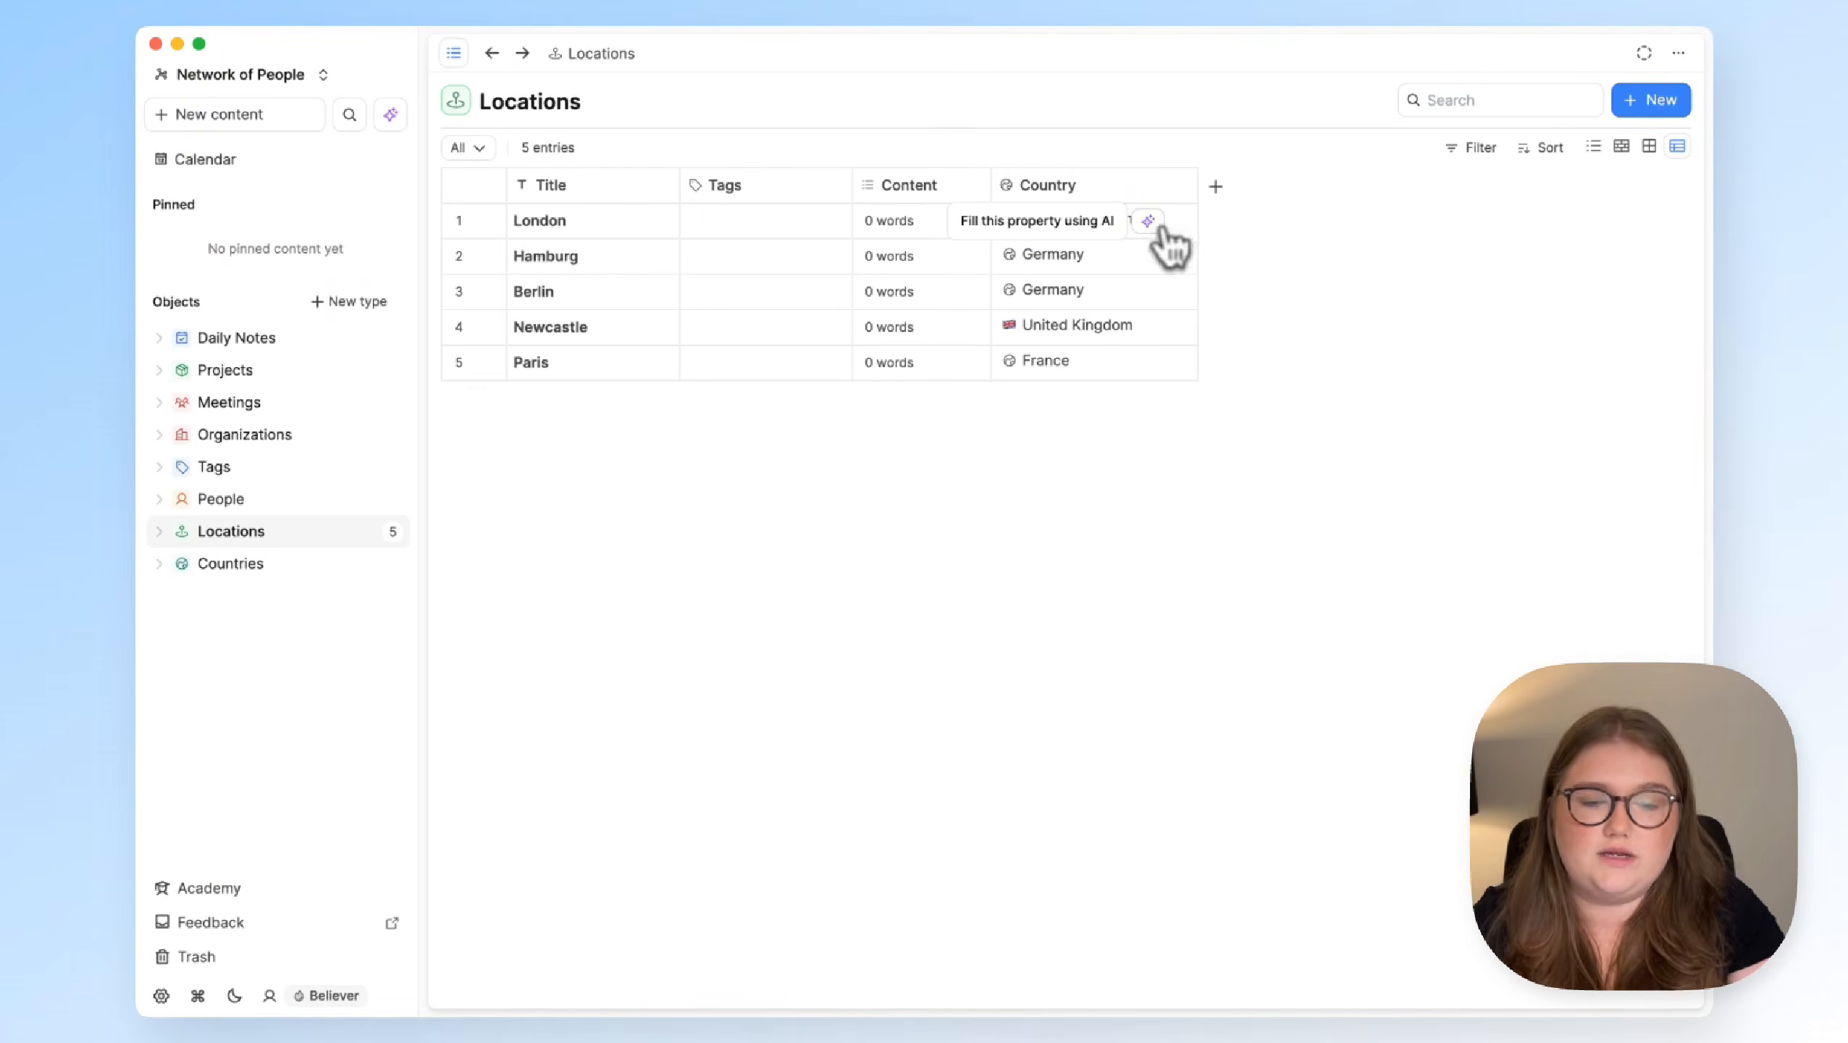
click(1157, 223)
click(1180, 223)
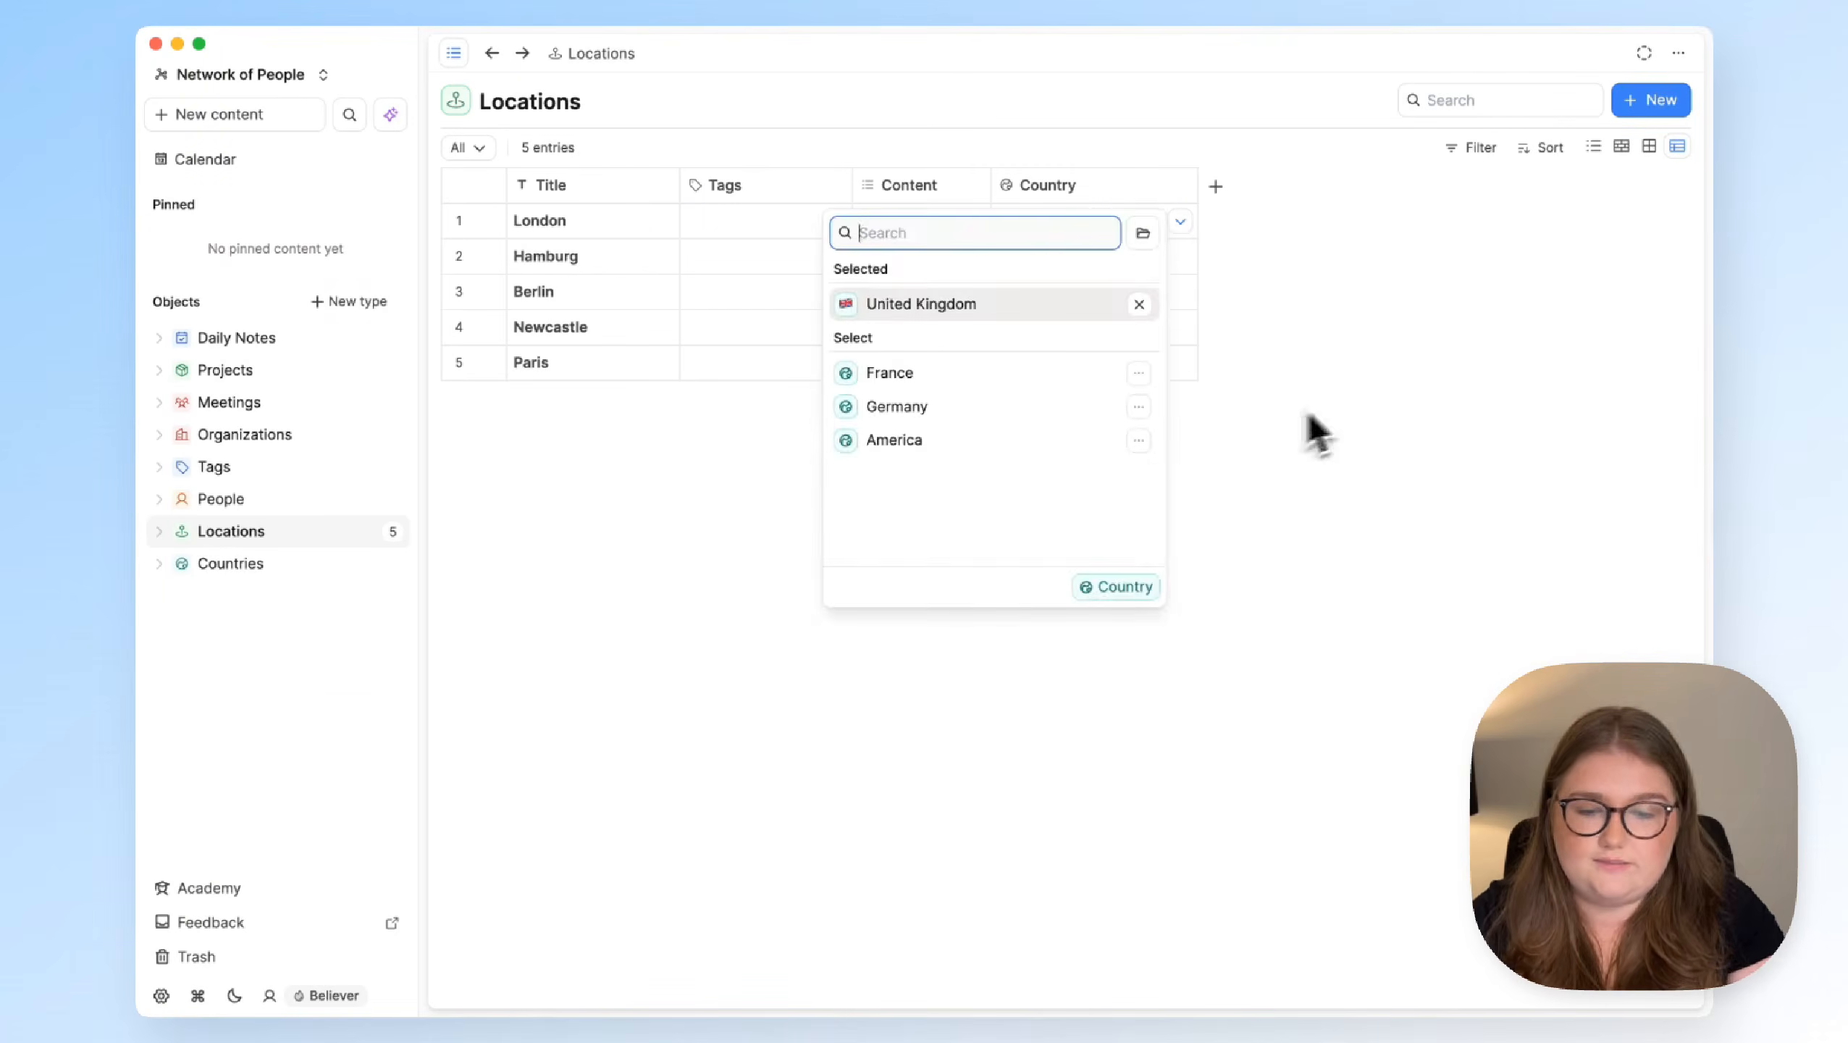
click(1291, 442)
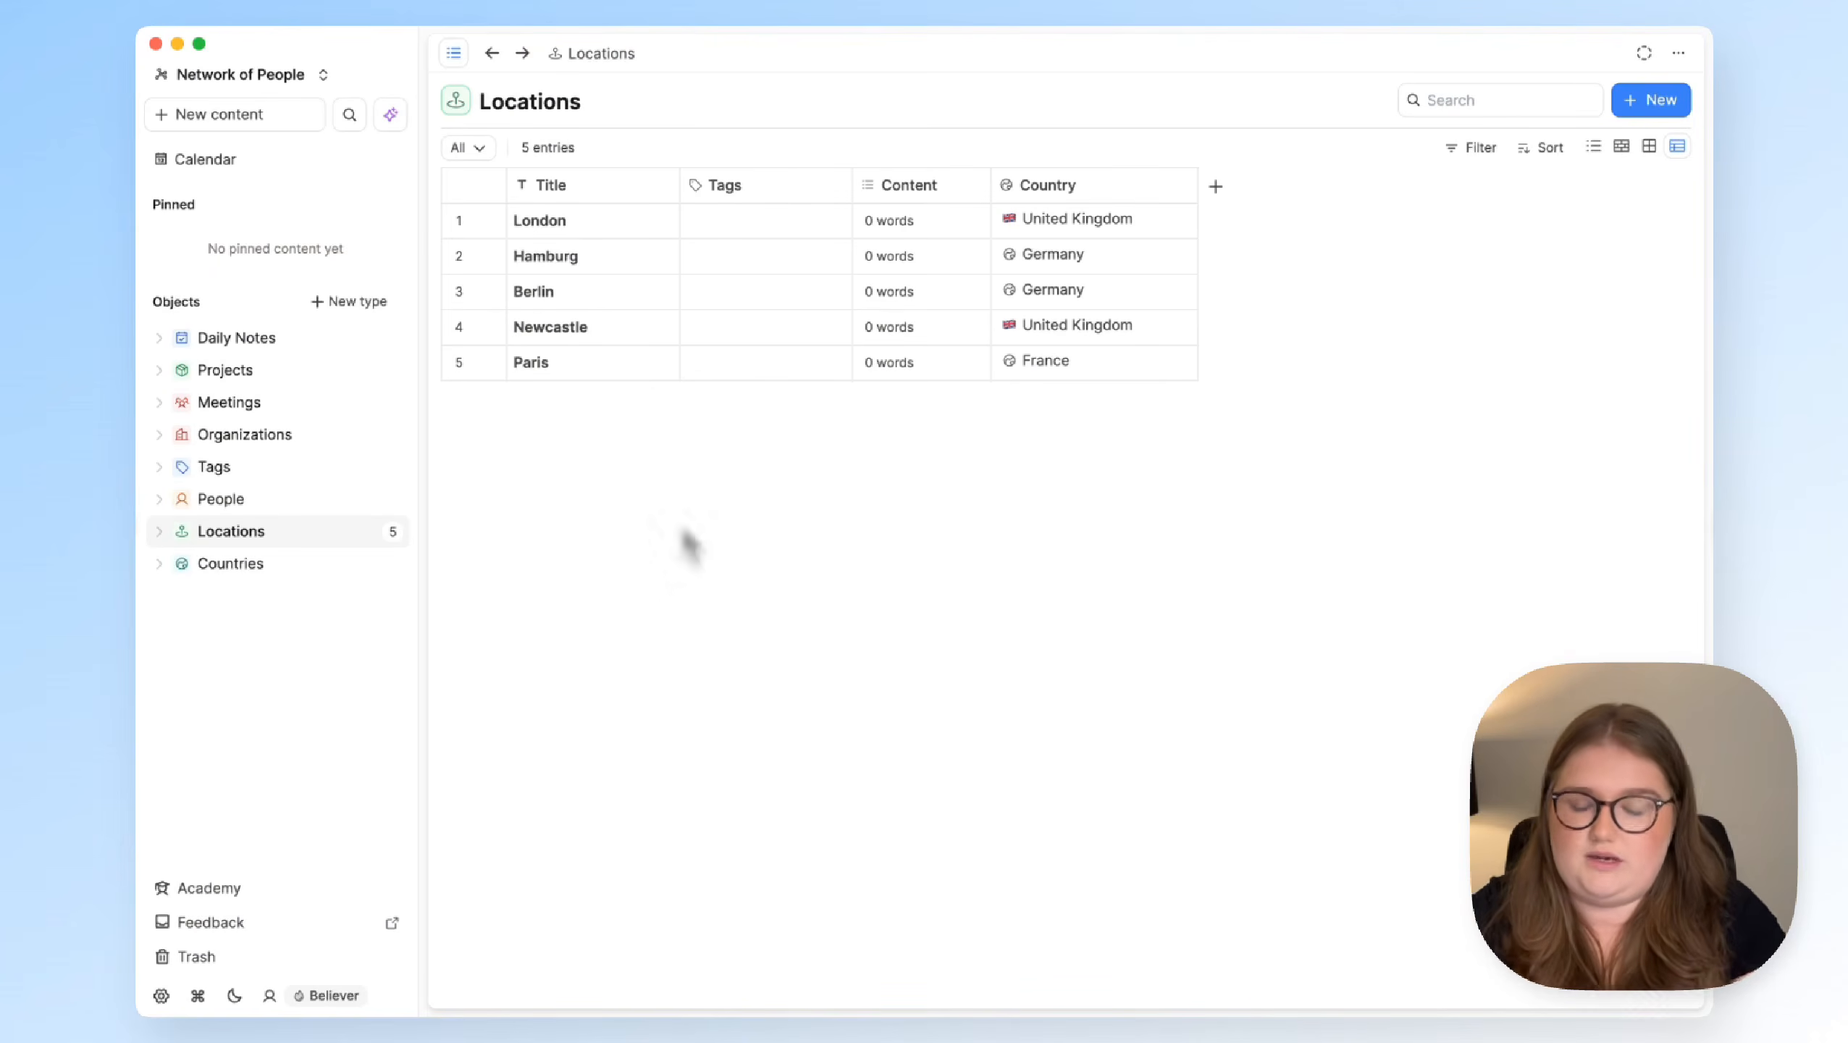
Add the Book object type from its template, check the Recommended by property in the first book entry, and close the entry
click(349, 300)
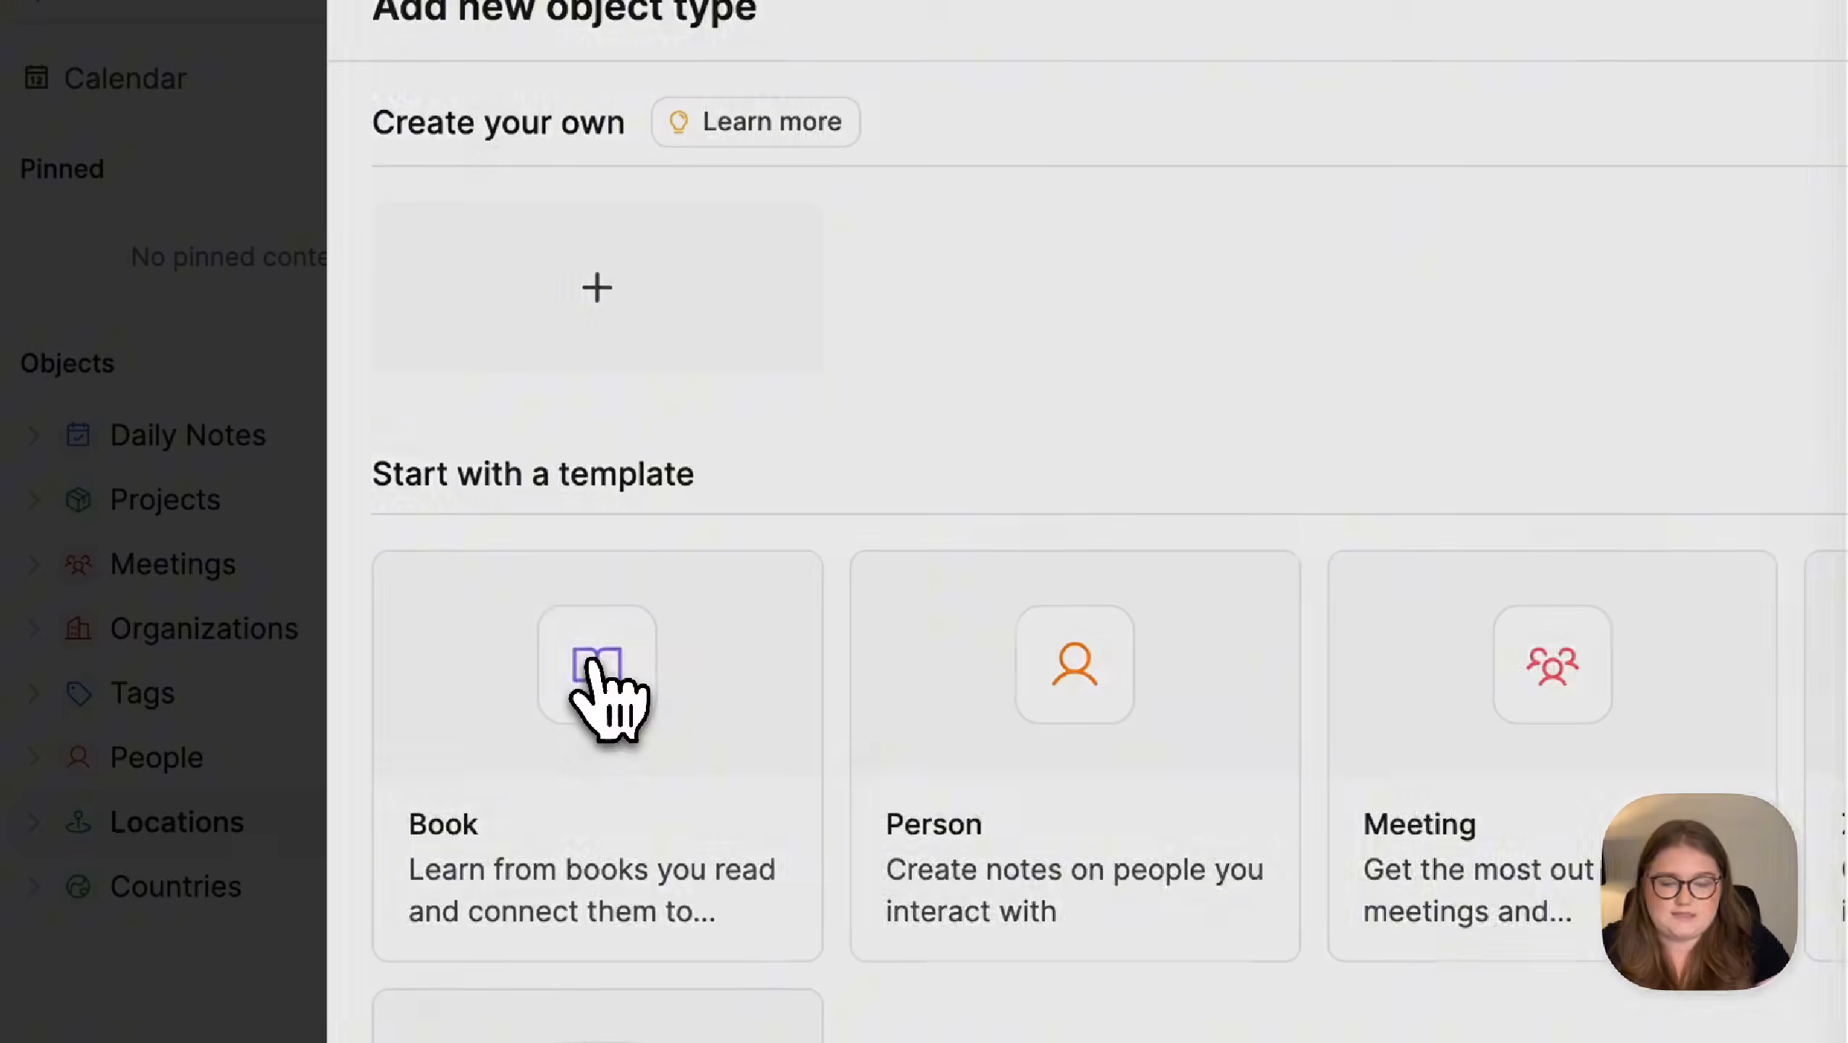
click(610, 701)
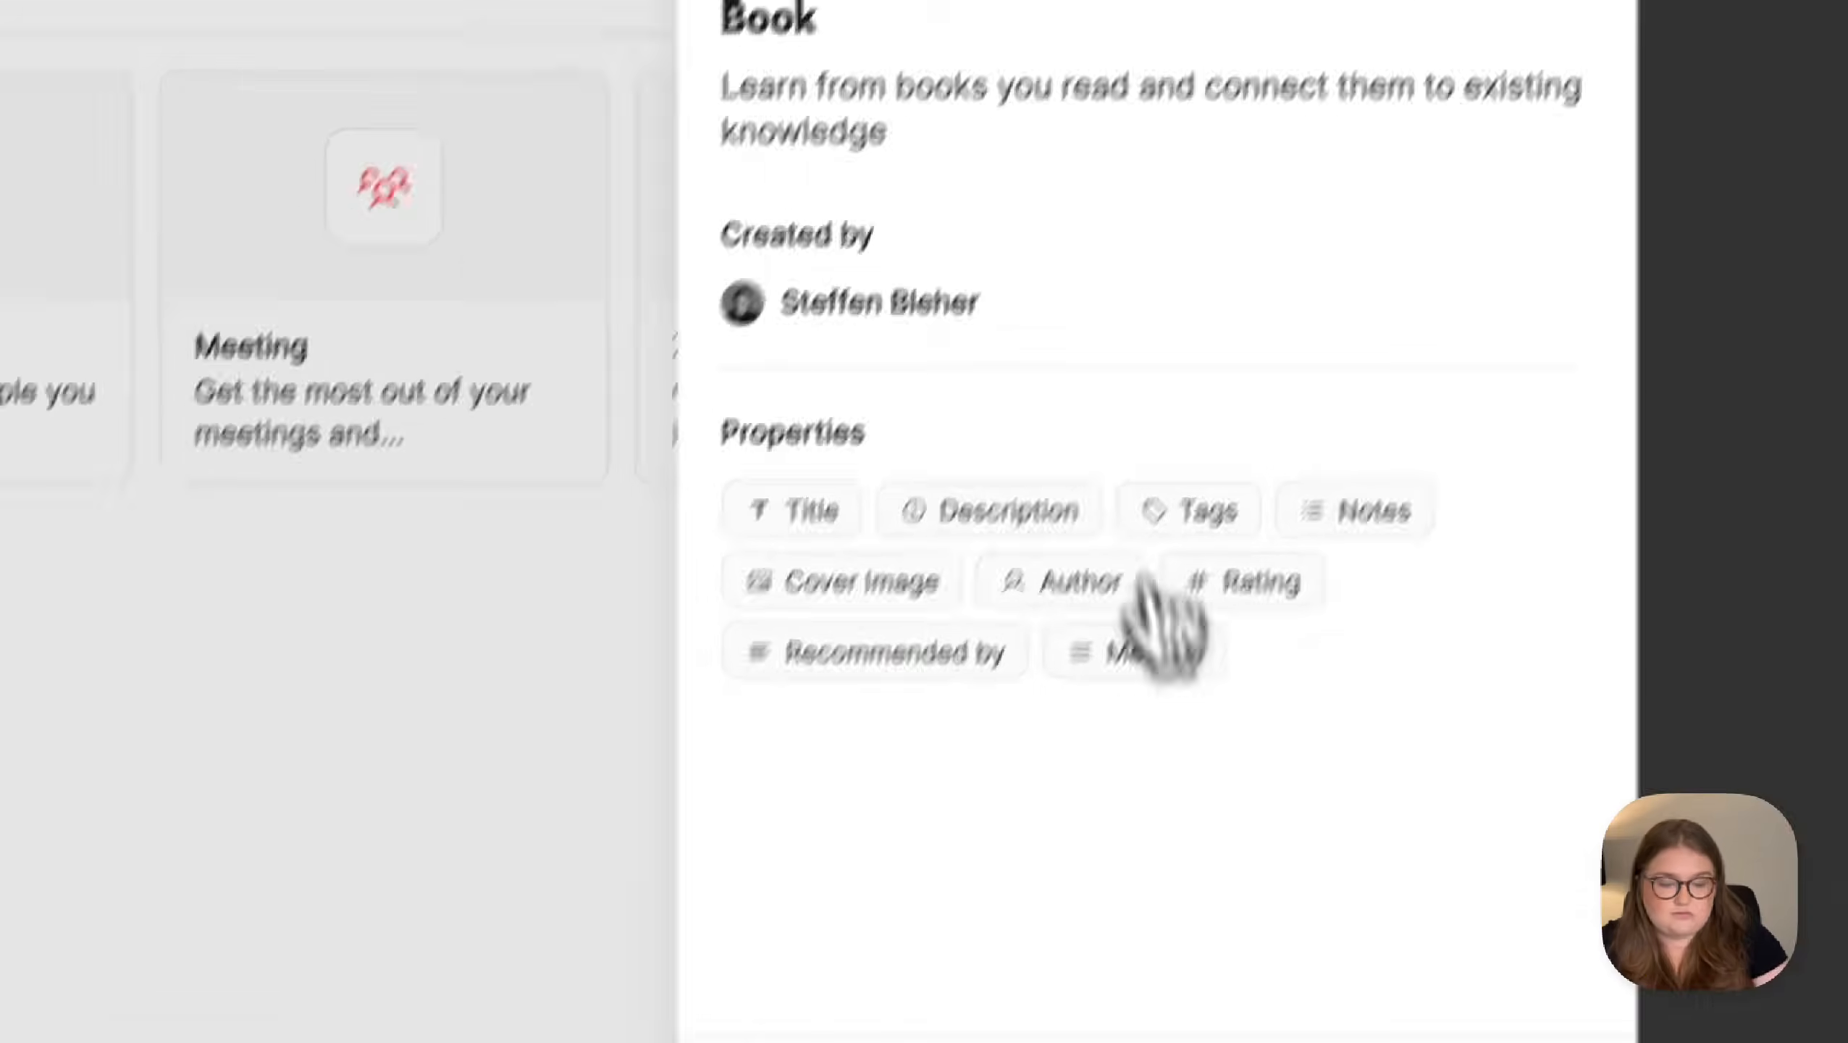
click(1384, 831)
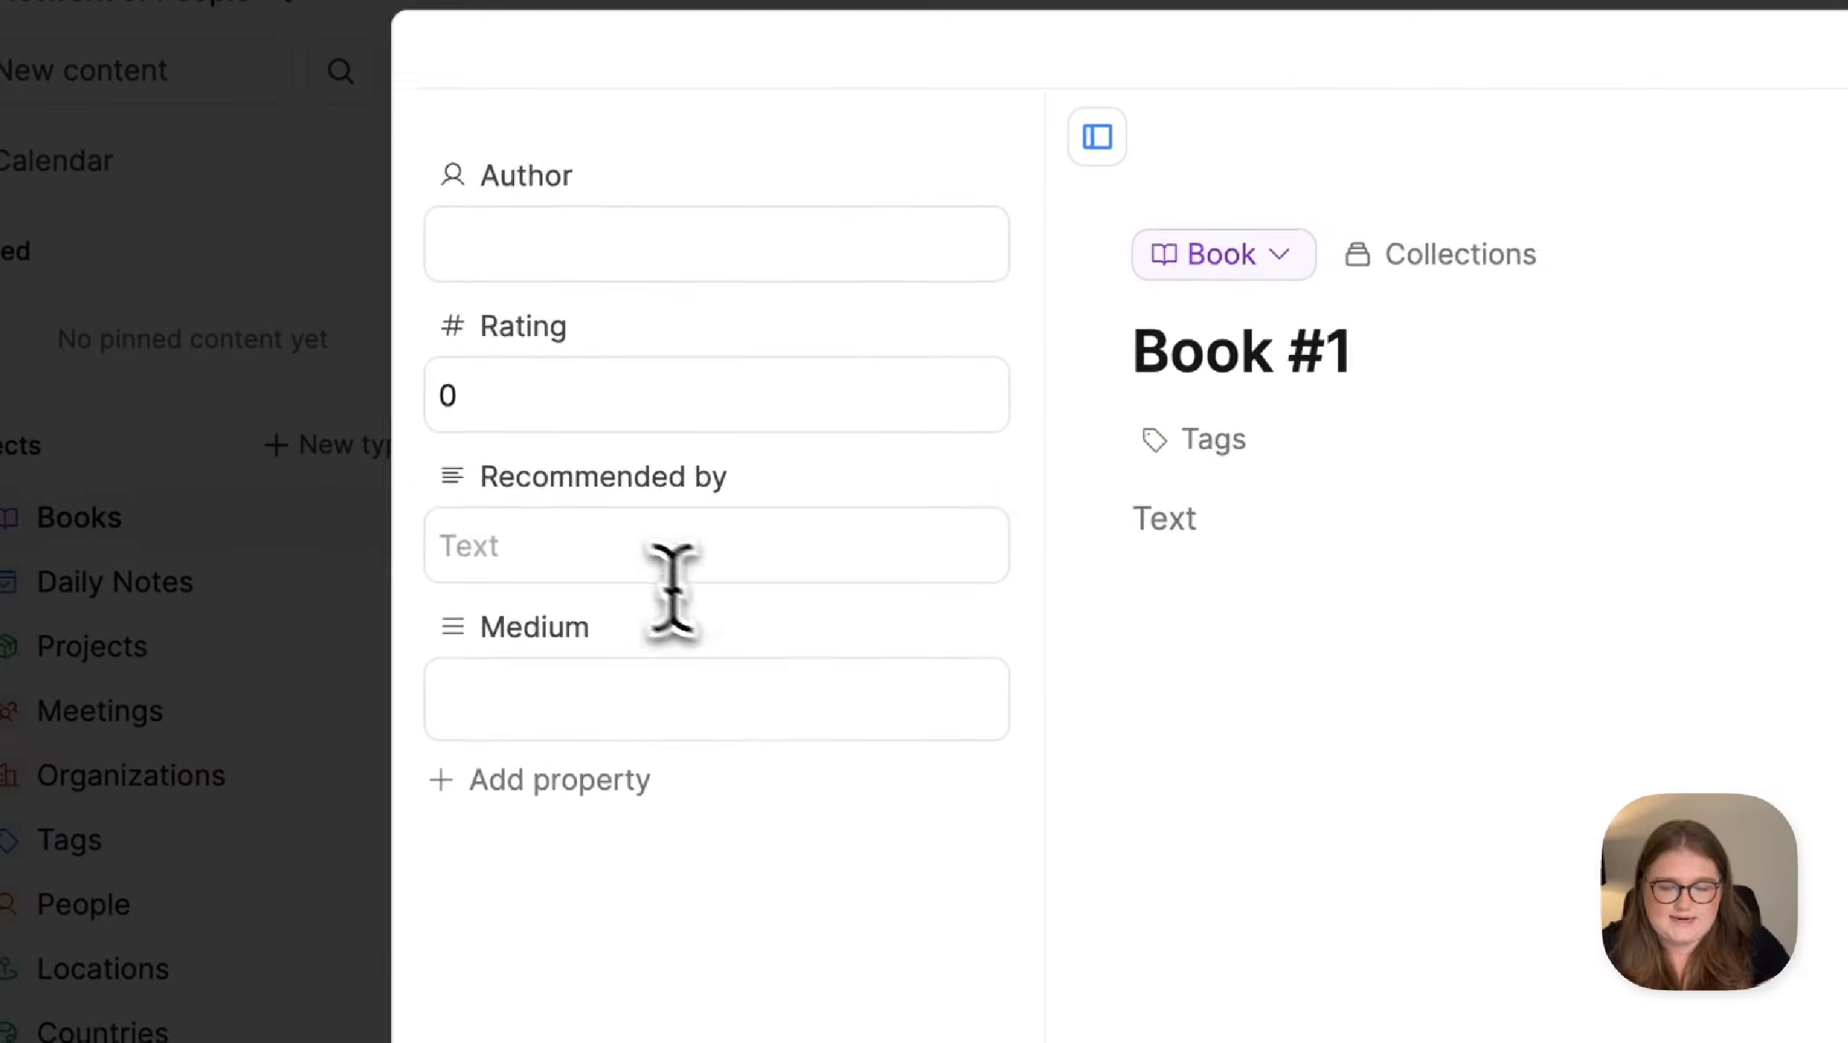
click(631, 568)
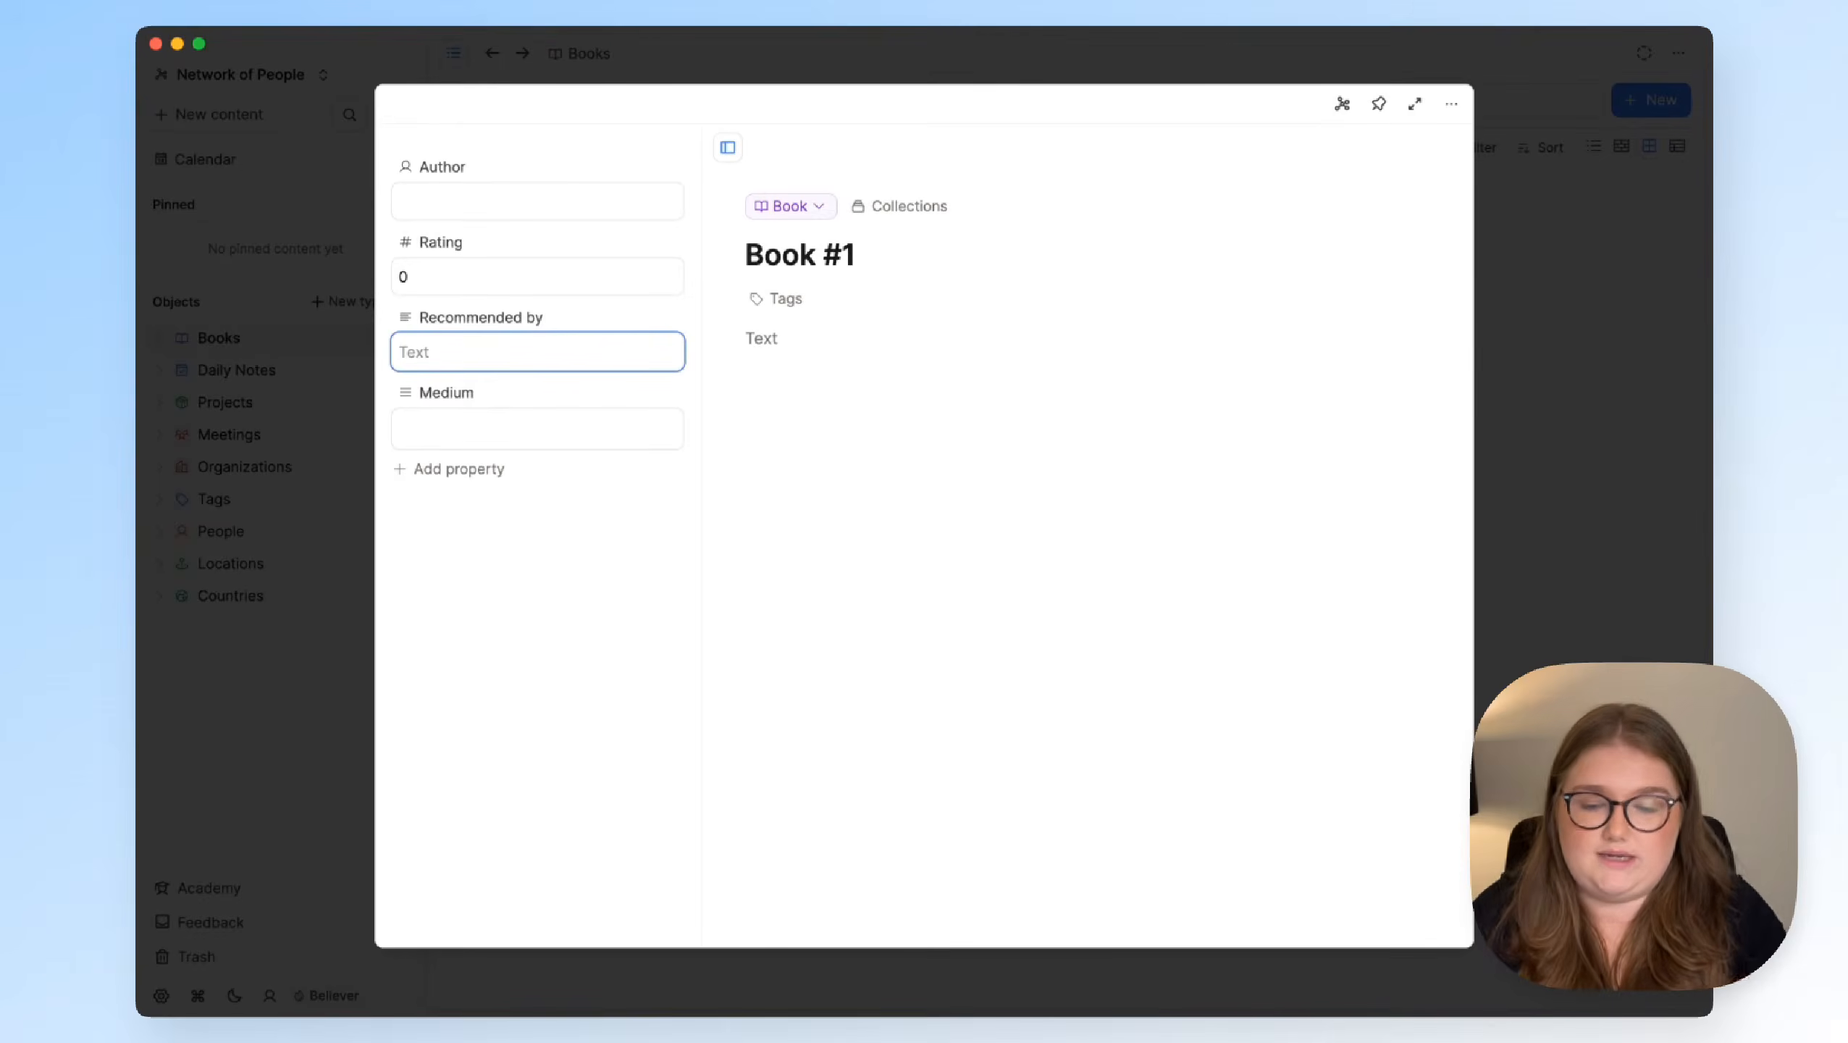
text(Me)
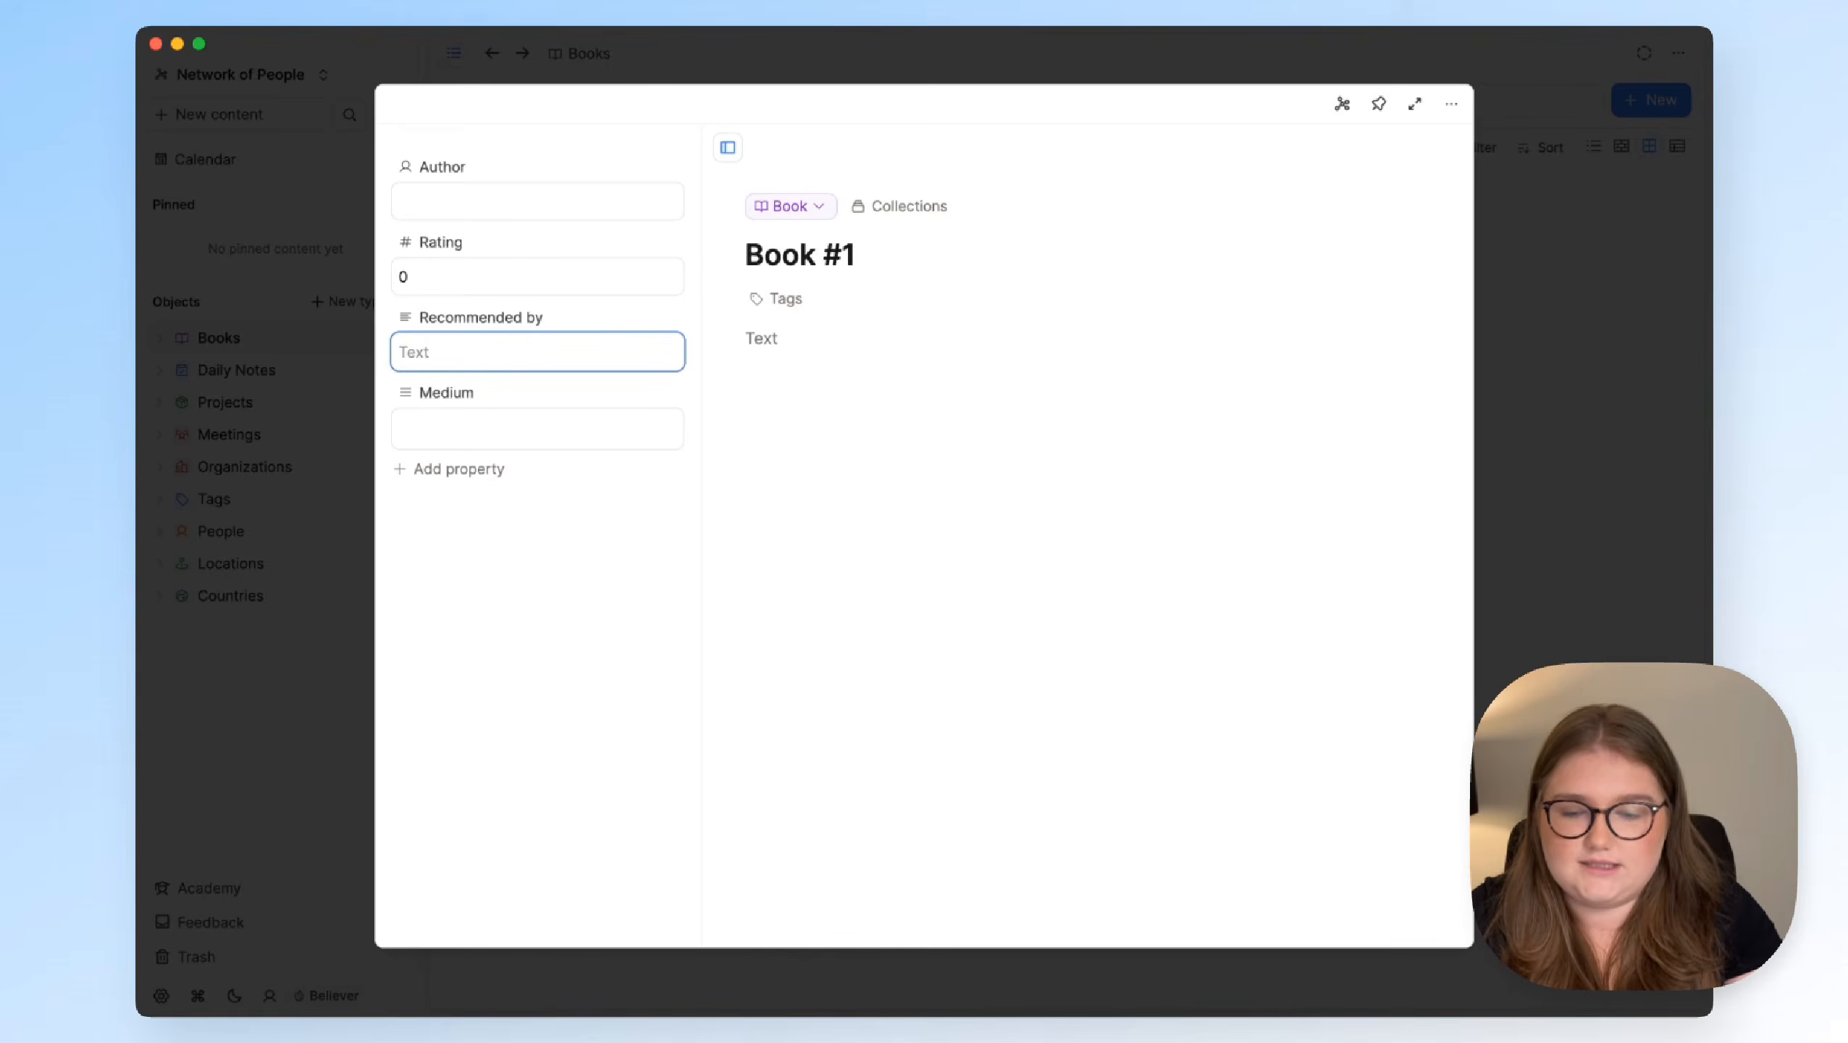
click(280, 635)
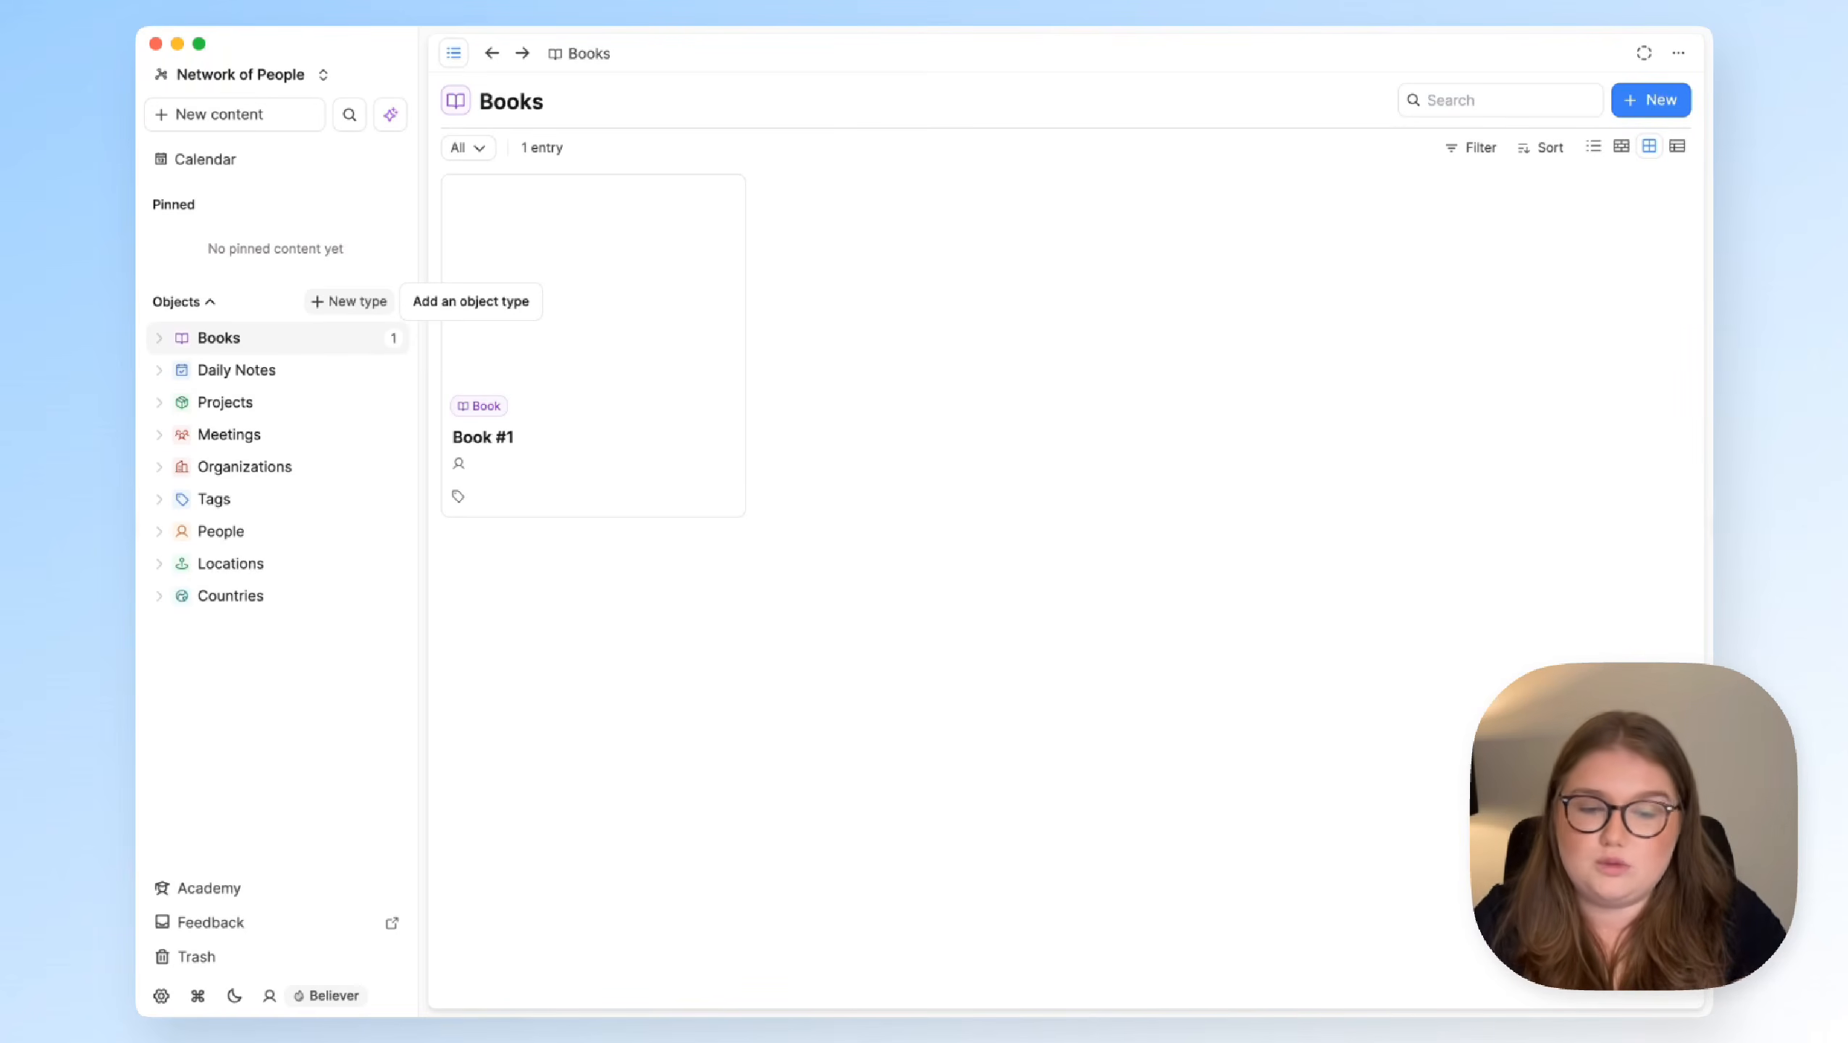
Start a custom object type named Place with the plural name Places
click(354, 307)
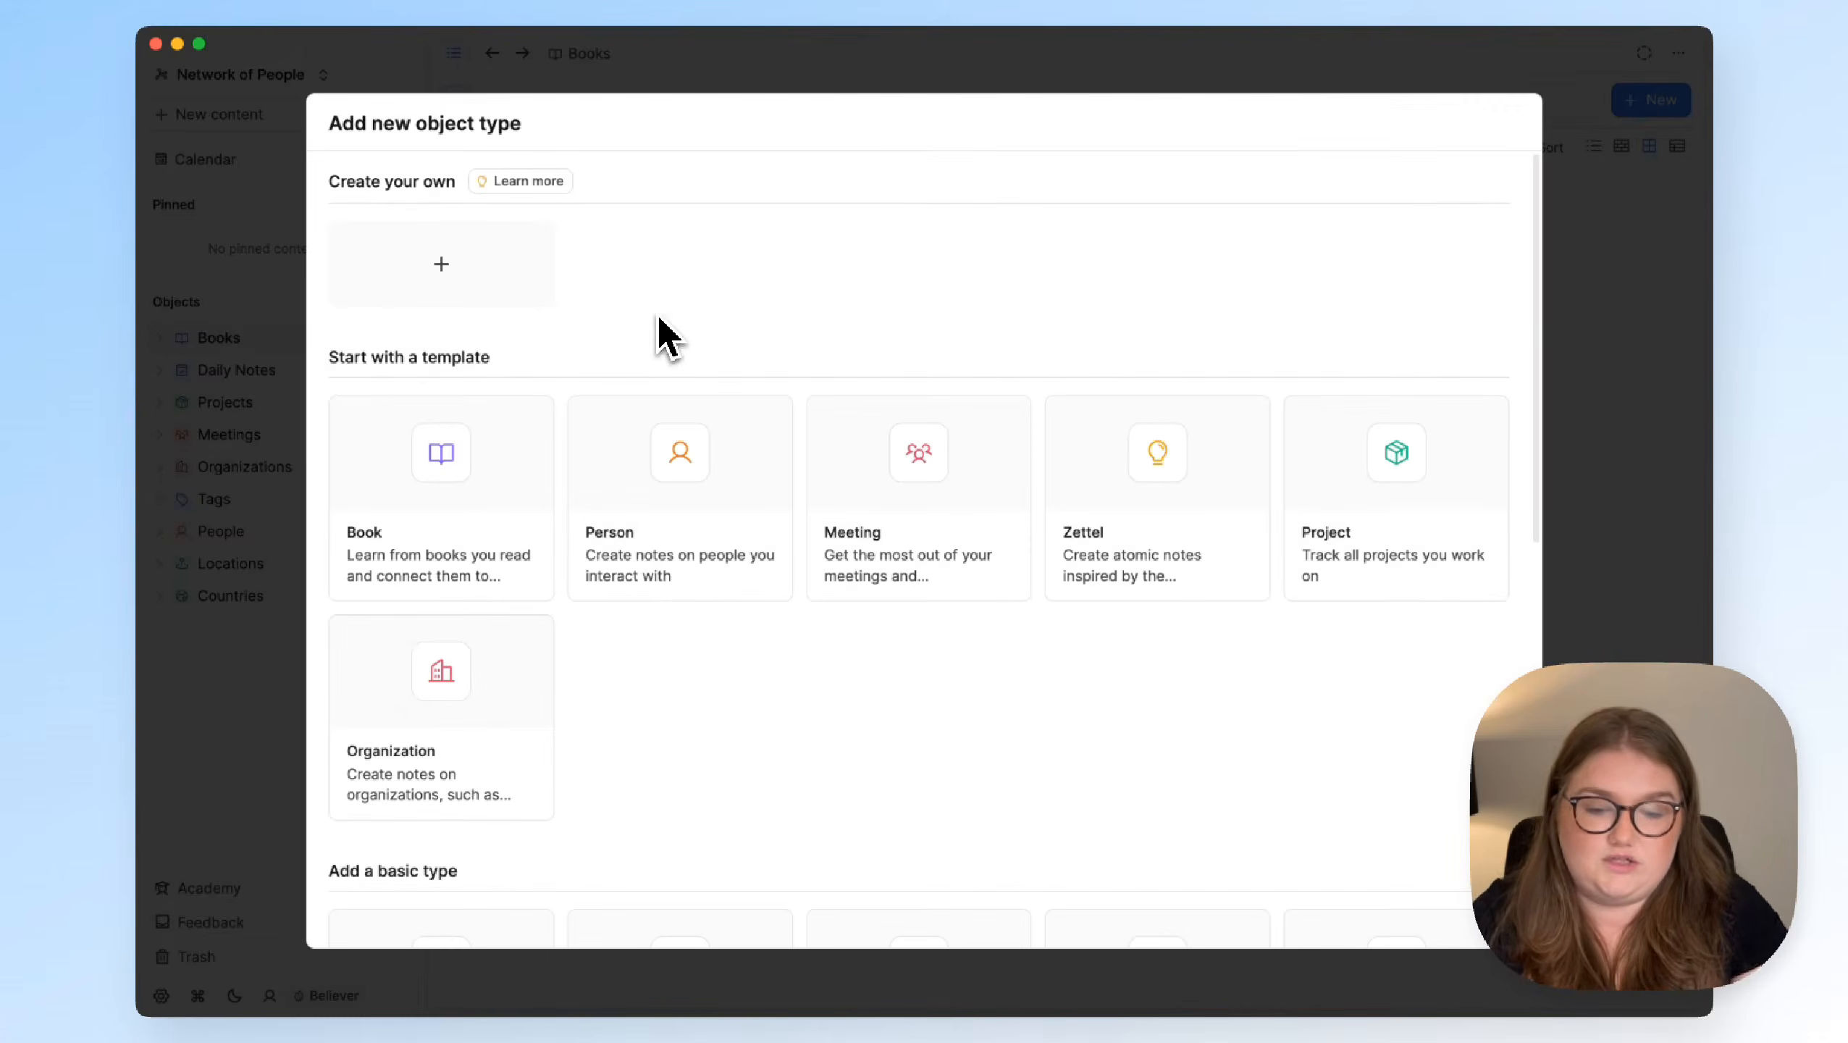
click(441, 273)
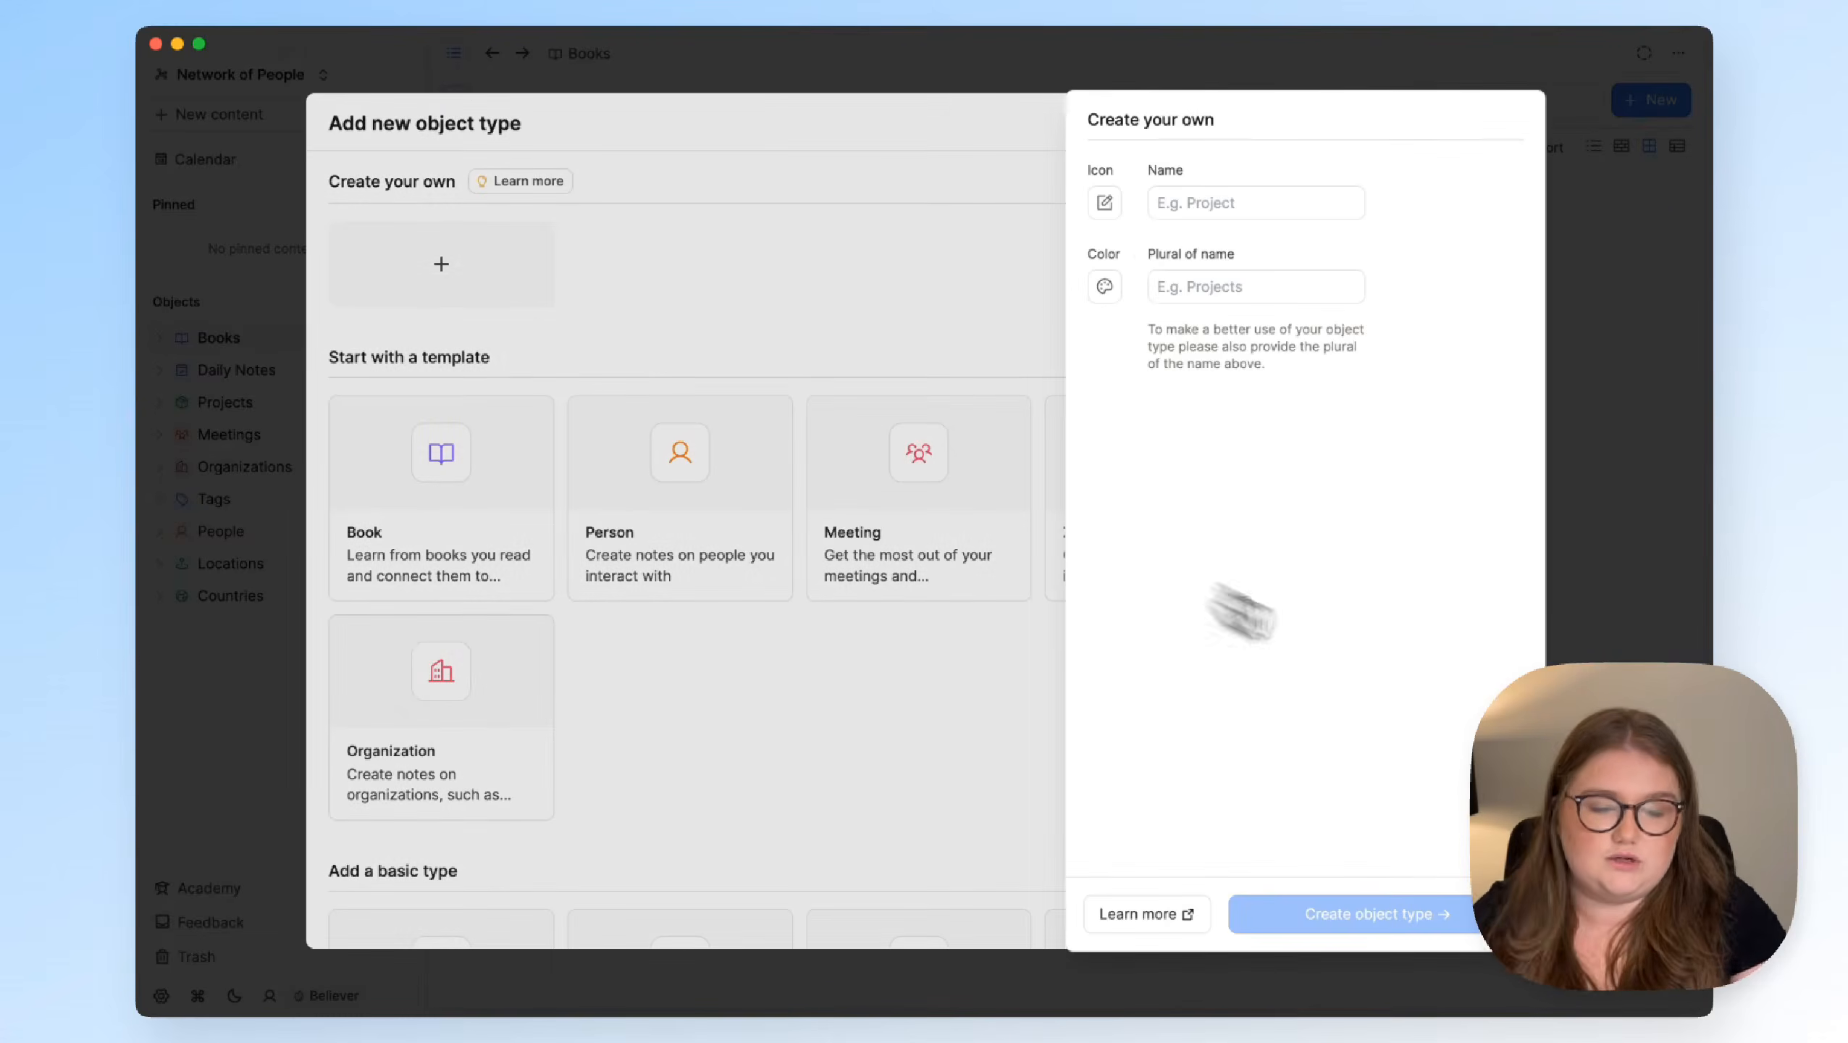
click(1104, 204)
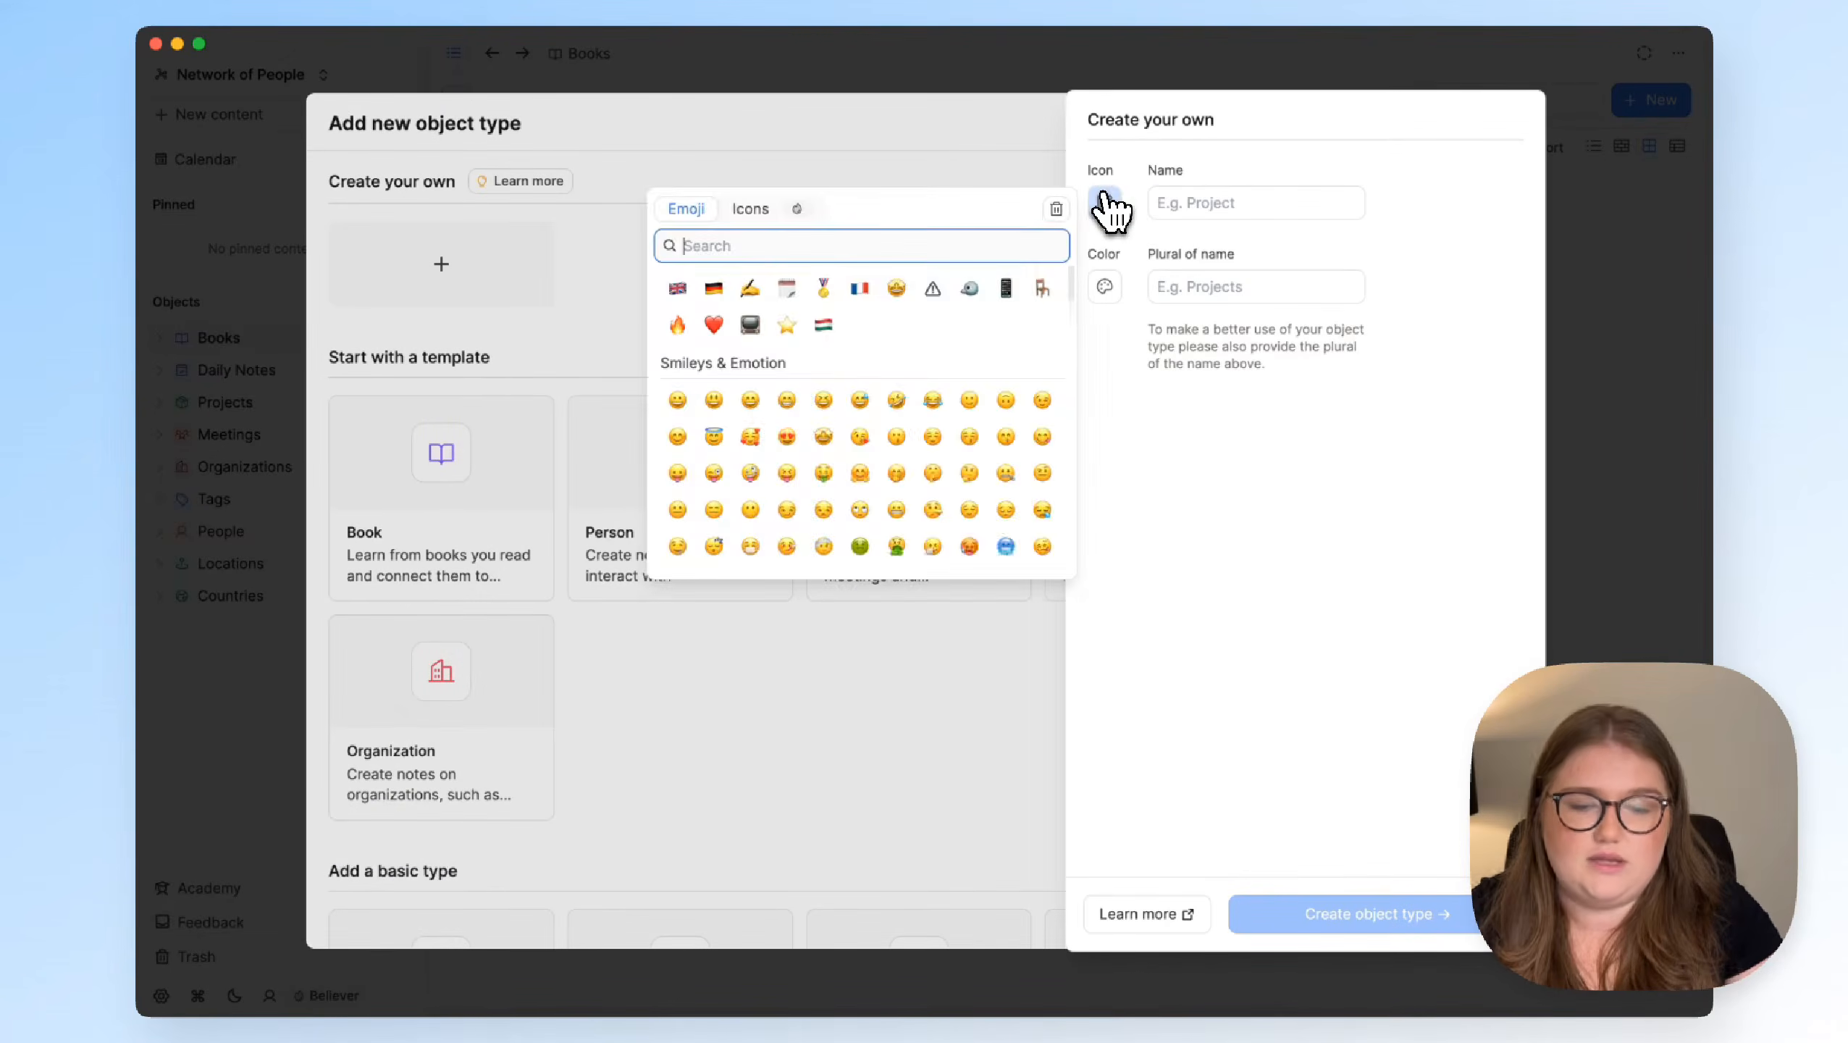
click(1224, 202)
text(Places)
click(1238, 286)
click(1226, 214)
click(1240, 292)
text(P)
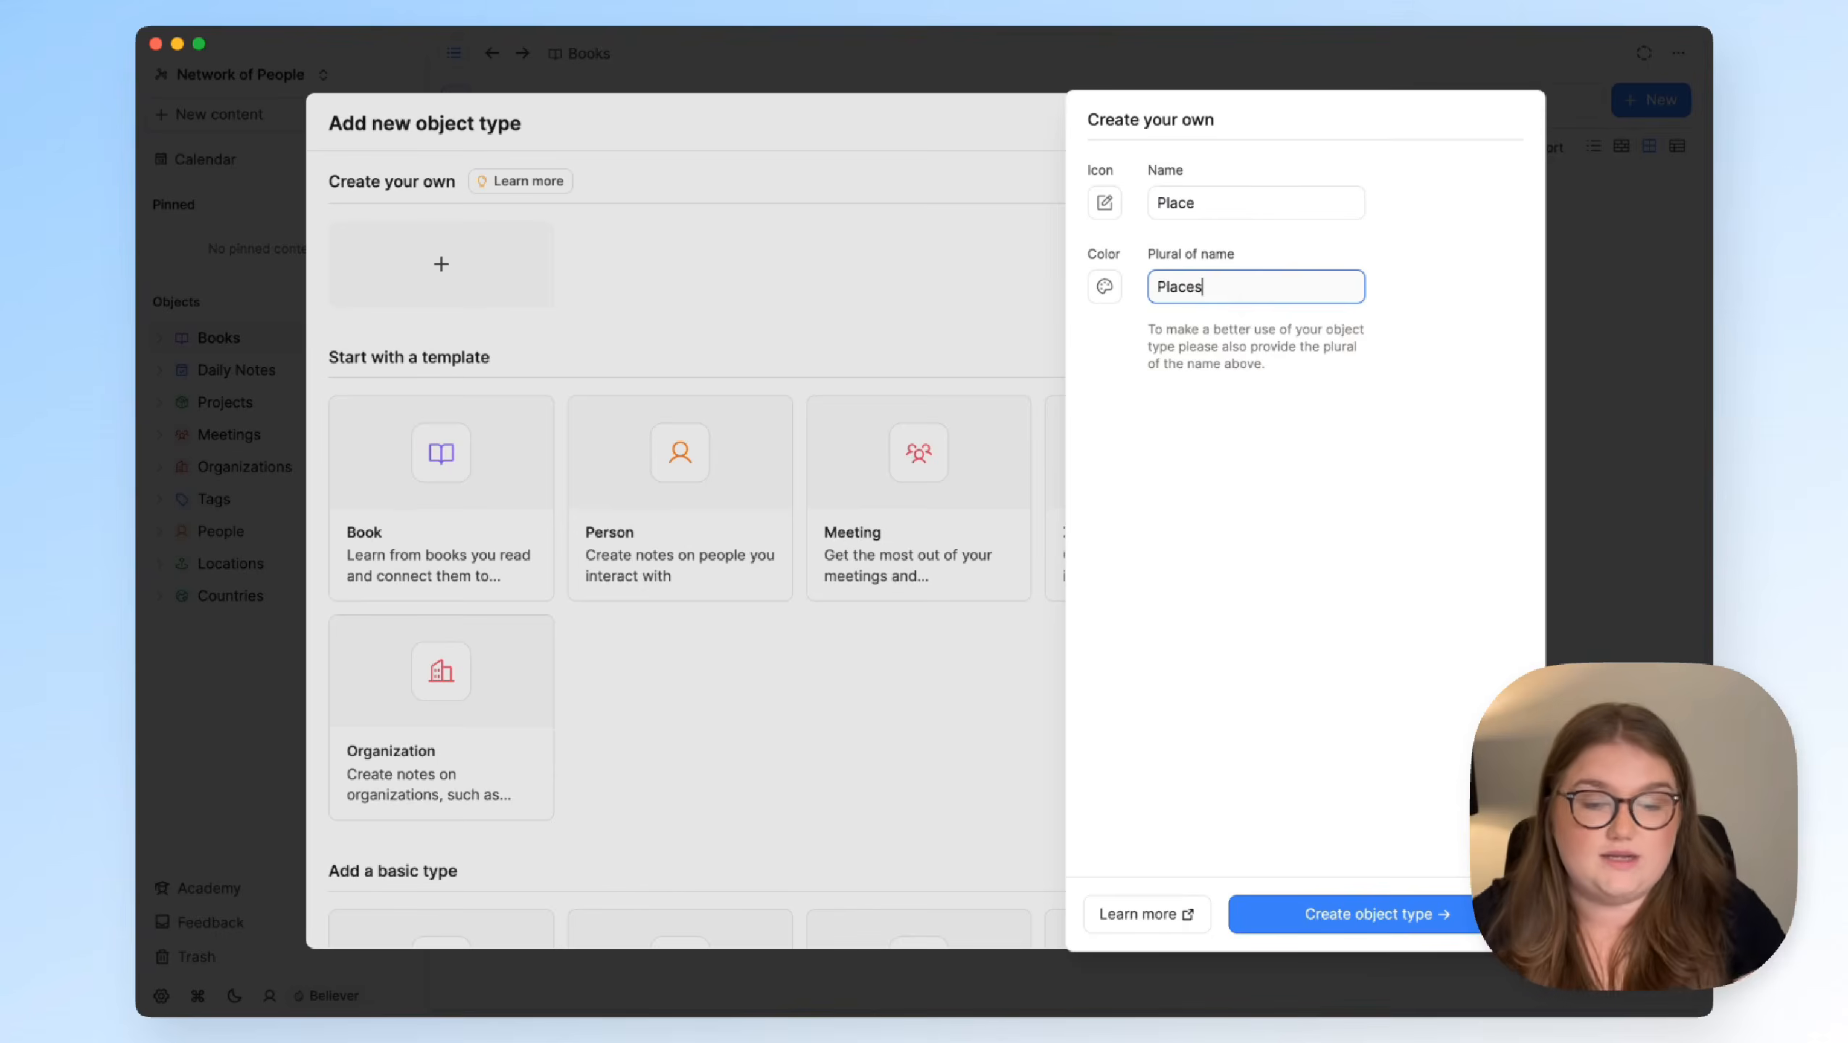
Give the Place type an airplane icon and a pink color, and create the object type
click(1104, 202)
click(752, 210)
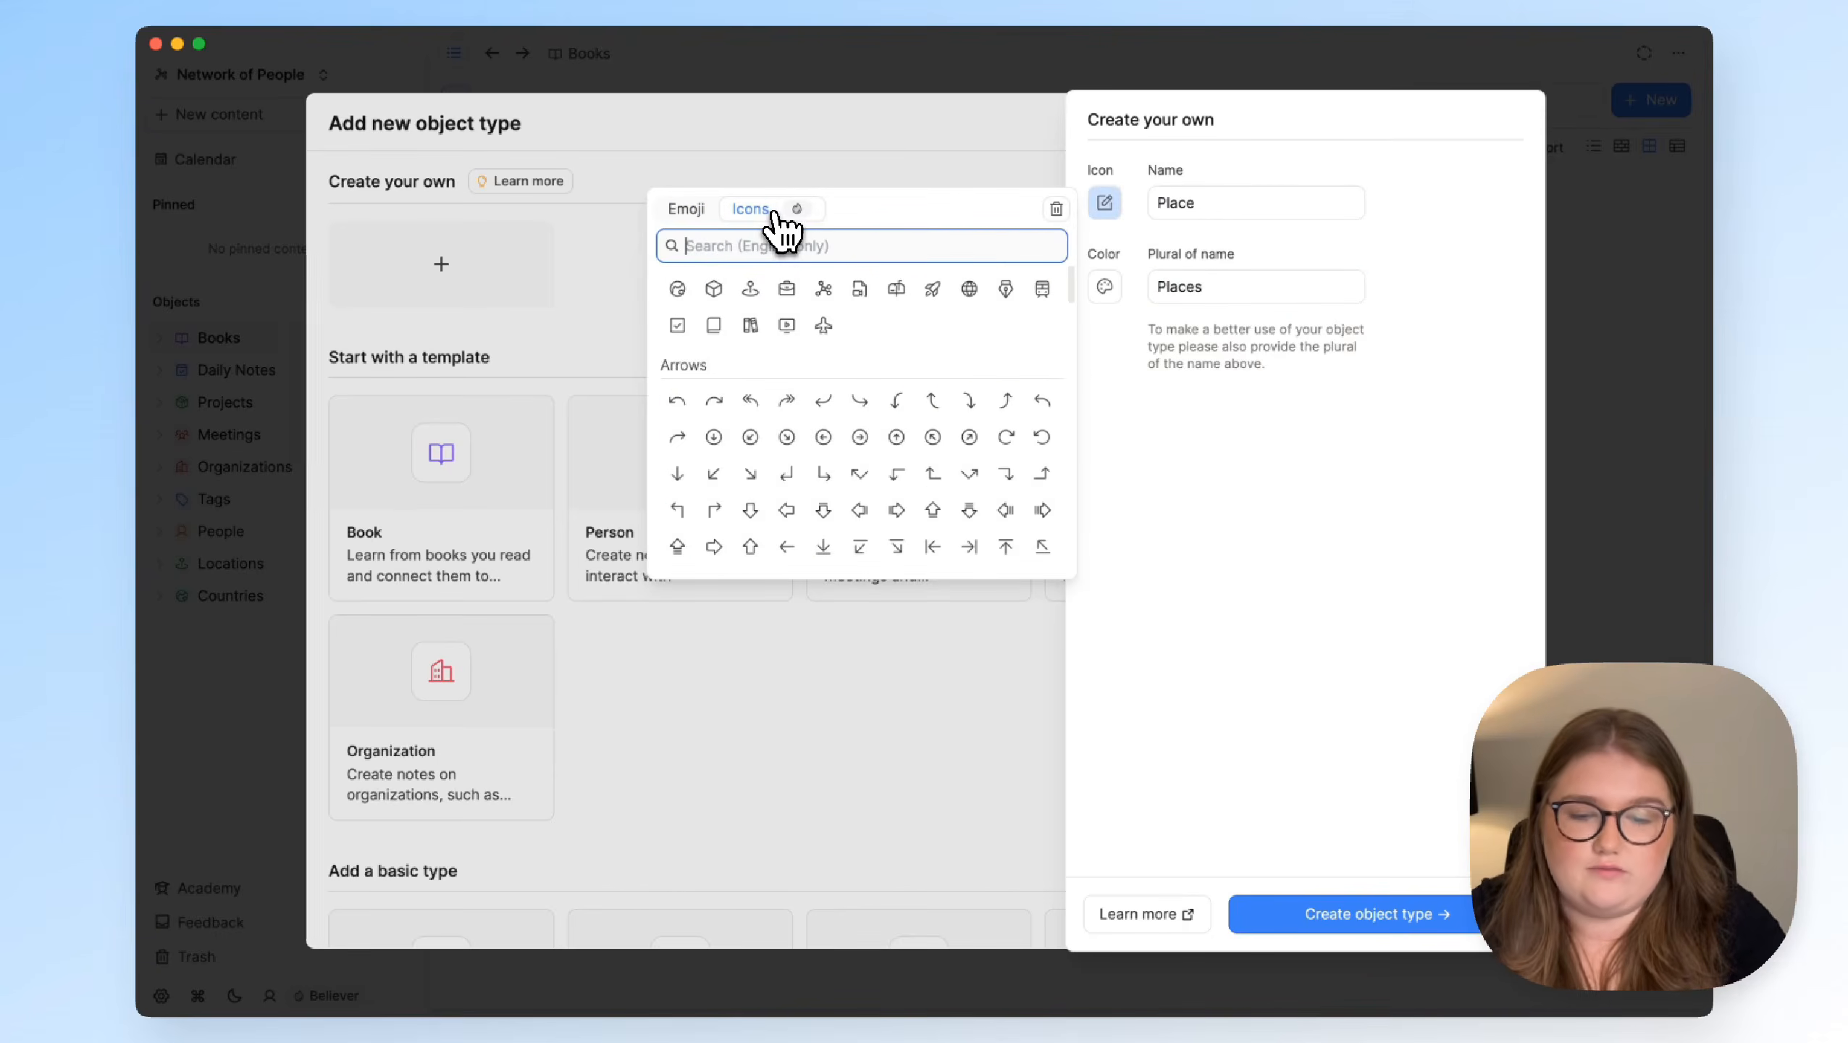
click(823, 325)
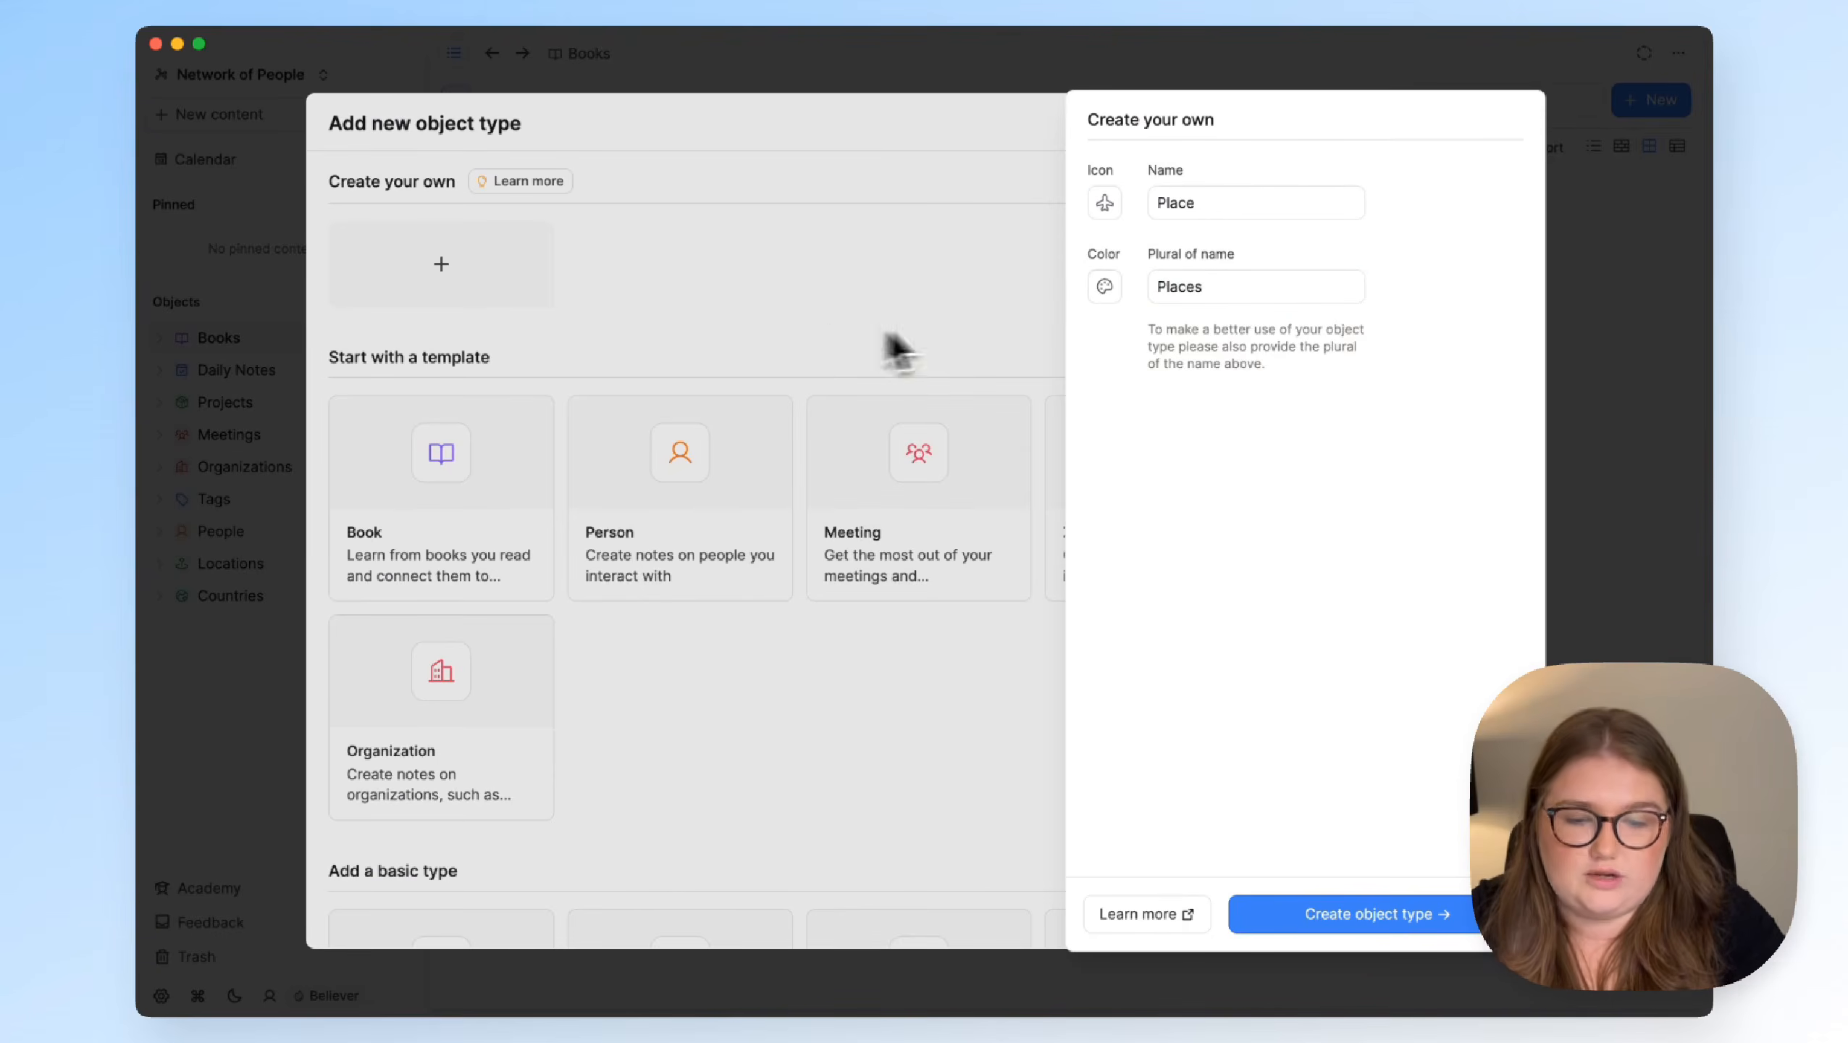
click(1104, 288)
click(1206, 332)
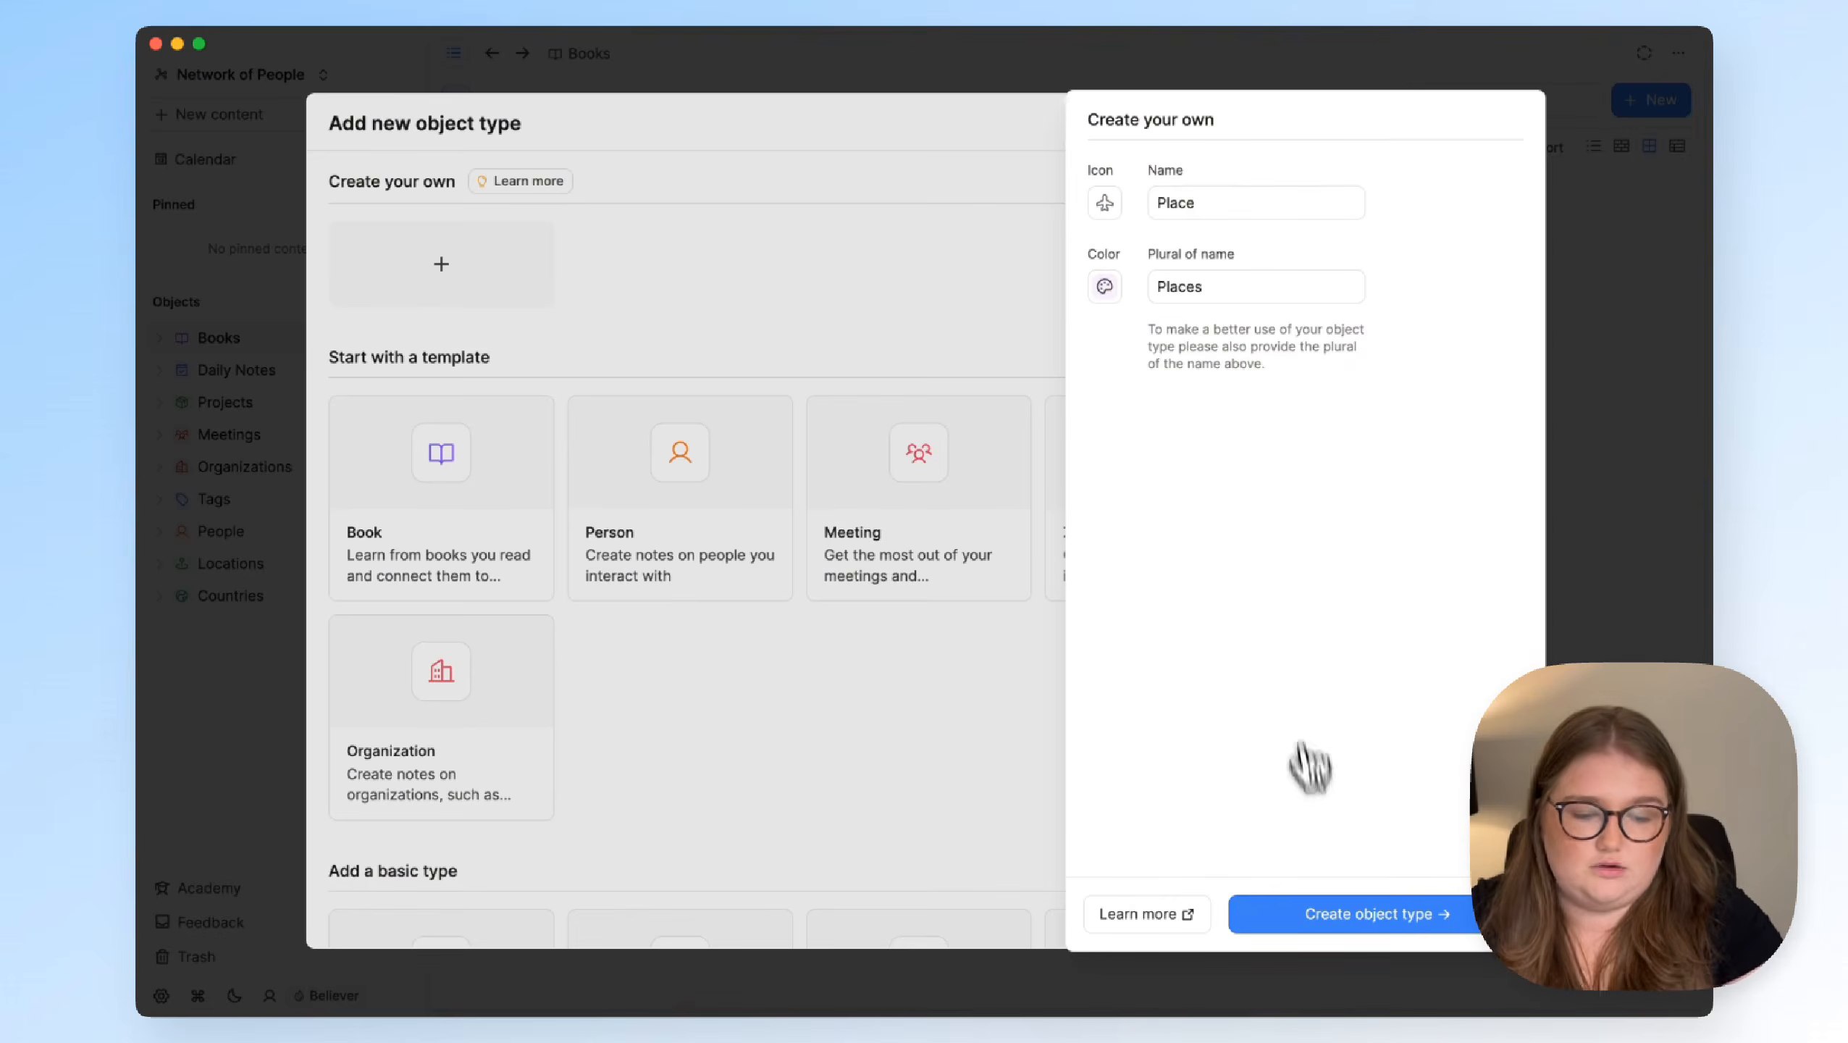
click(1328, 917)
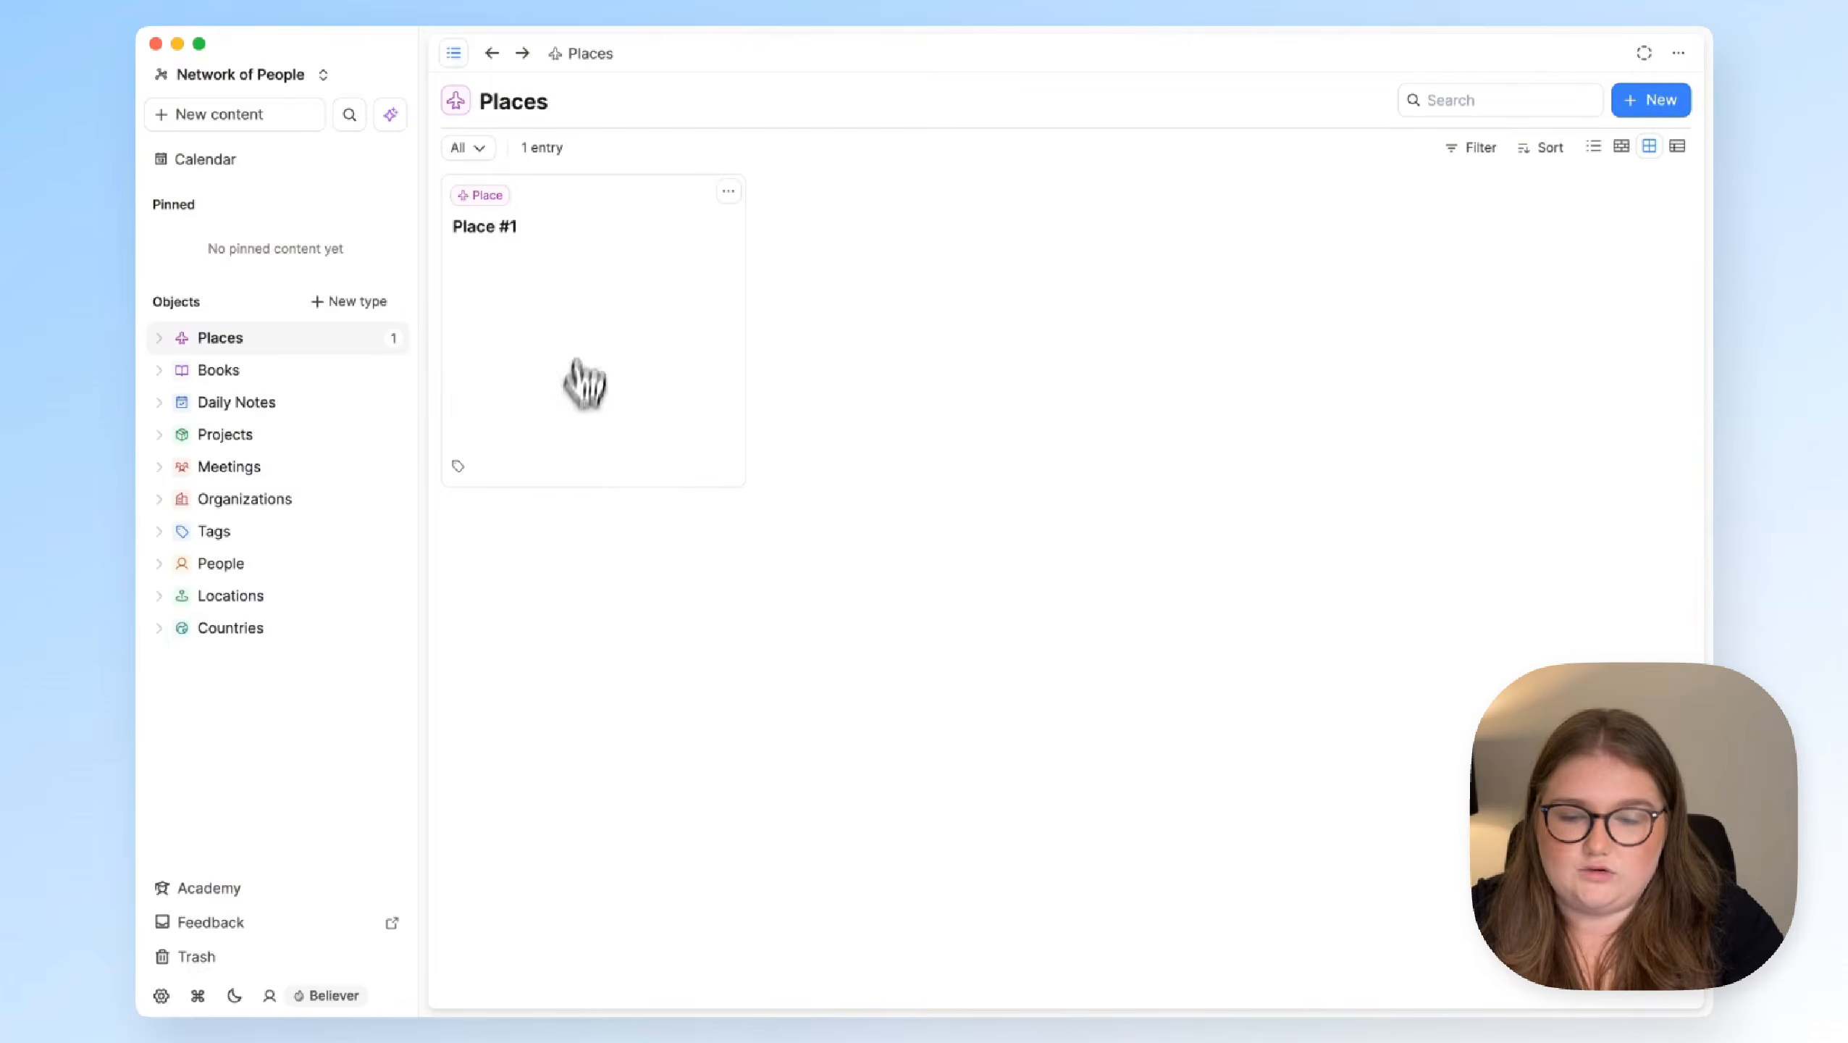
Add a text property named Recommended by to the Place type from its first entry, and close the settings
click(579, 252)
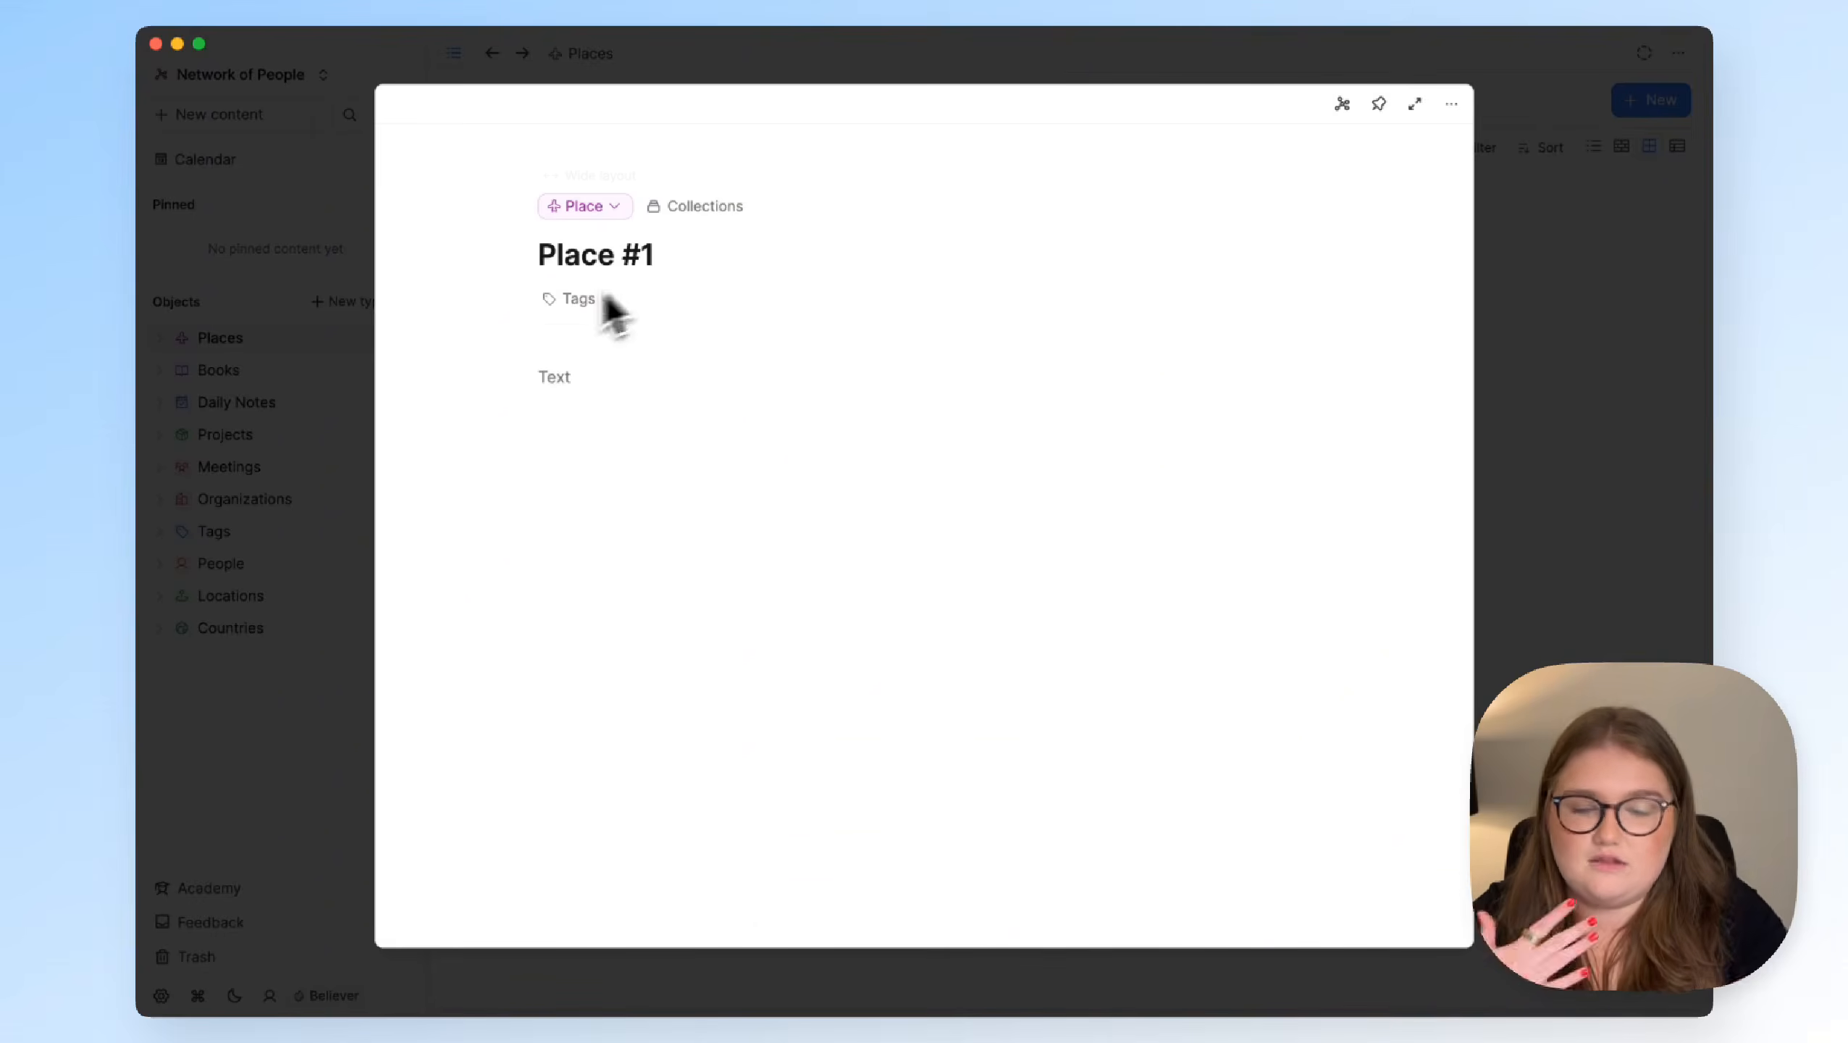
click(588, 341)
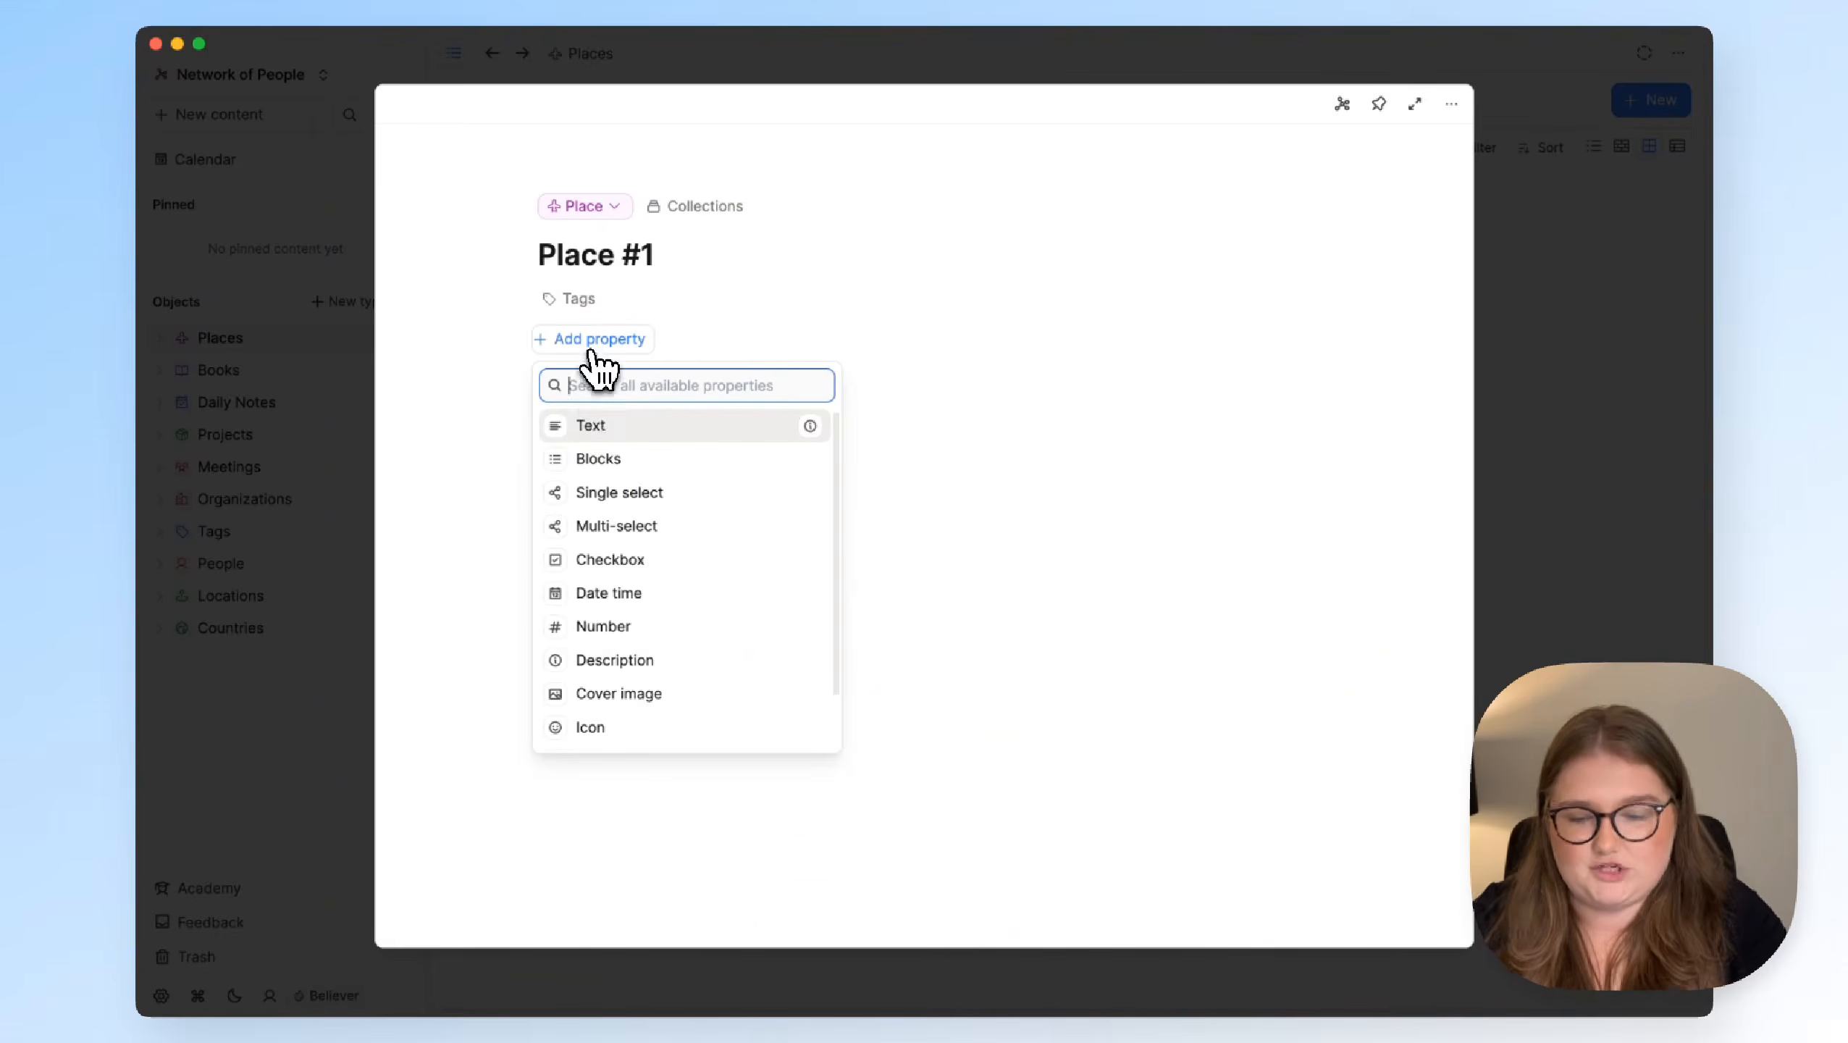
click(594, 425)
text(Recommended b)
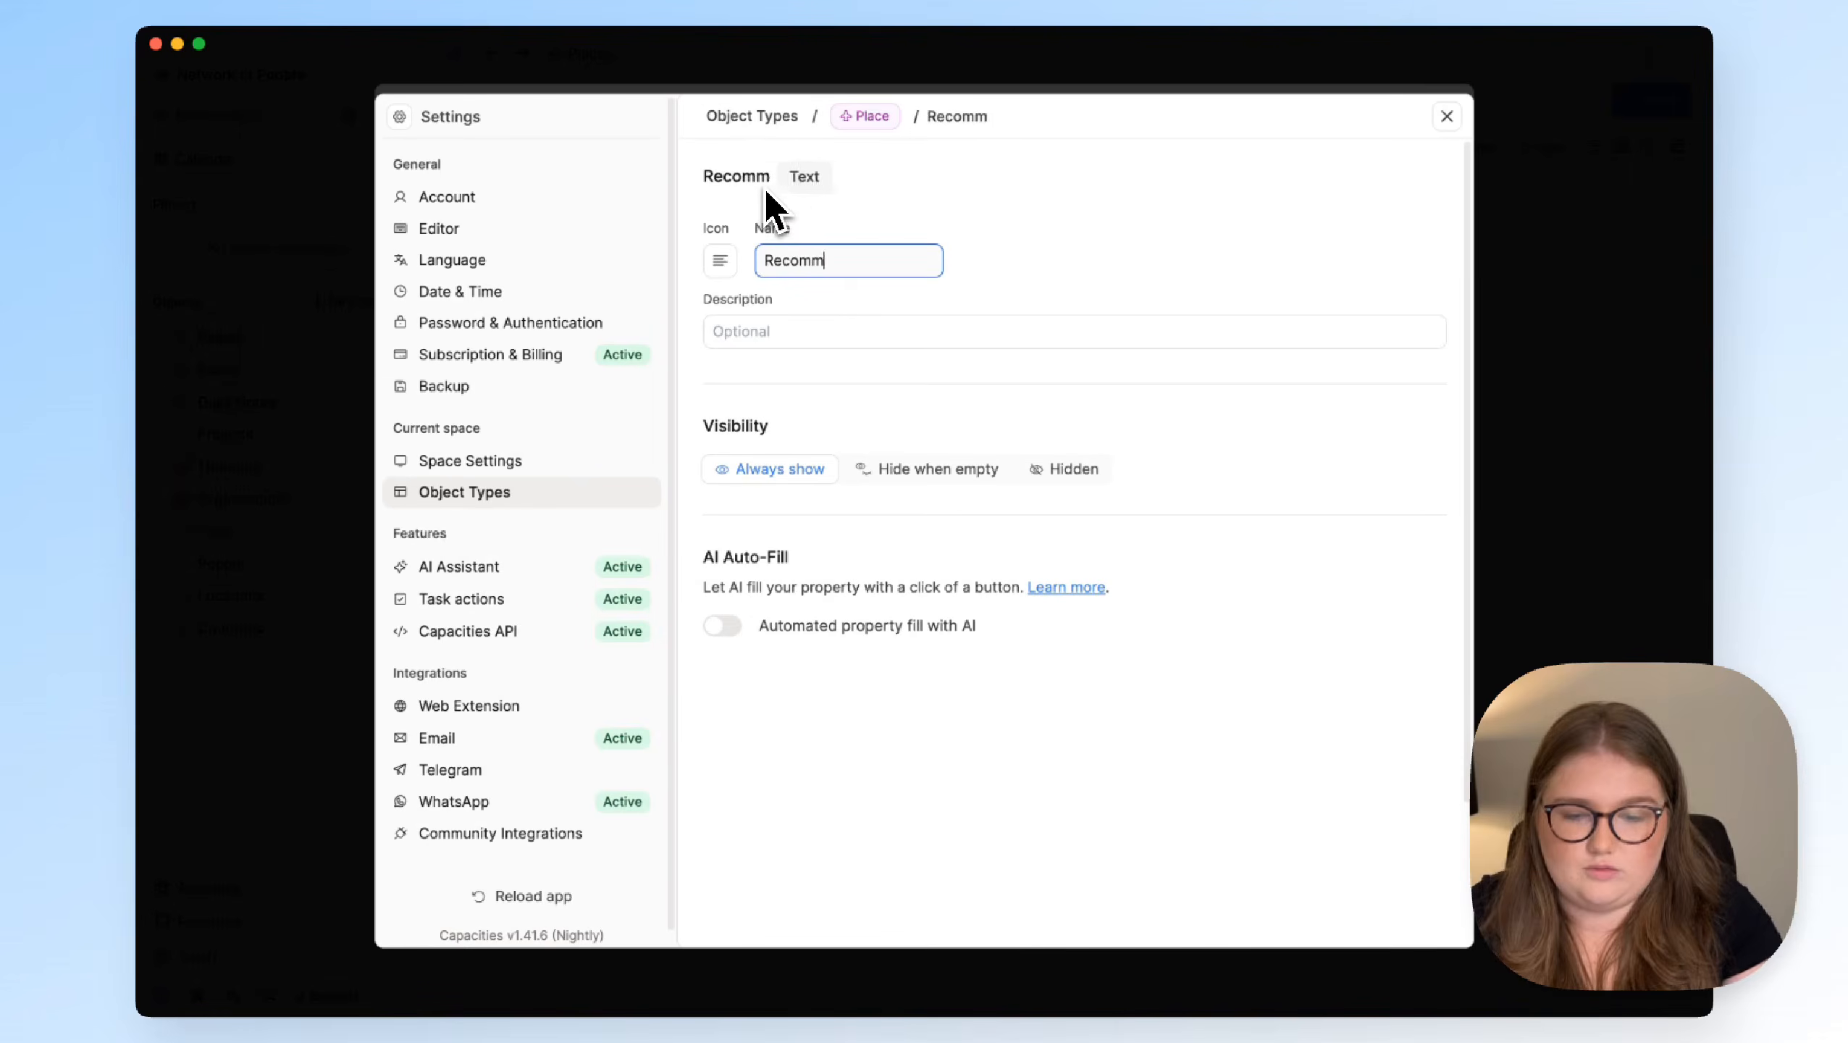
key(BackSpace)
key(BackSpace)
text(ed by)
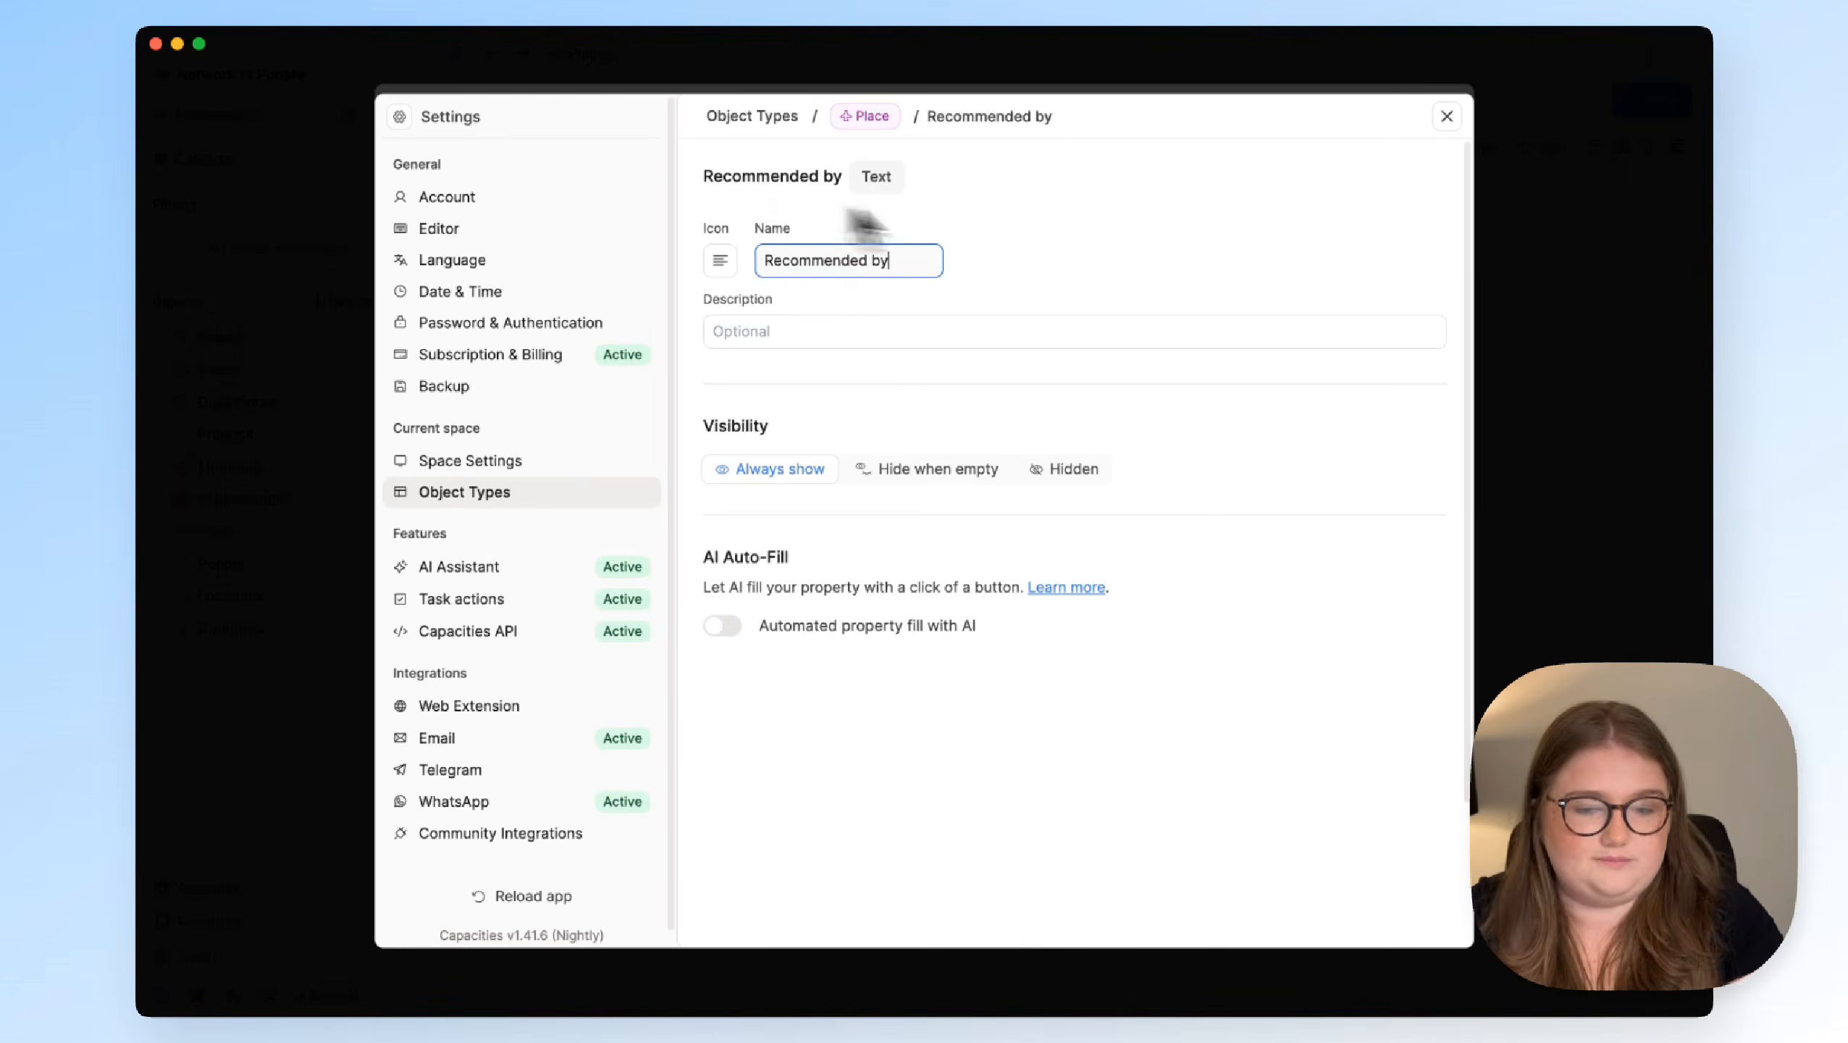
click(875, 120)
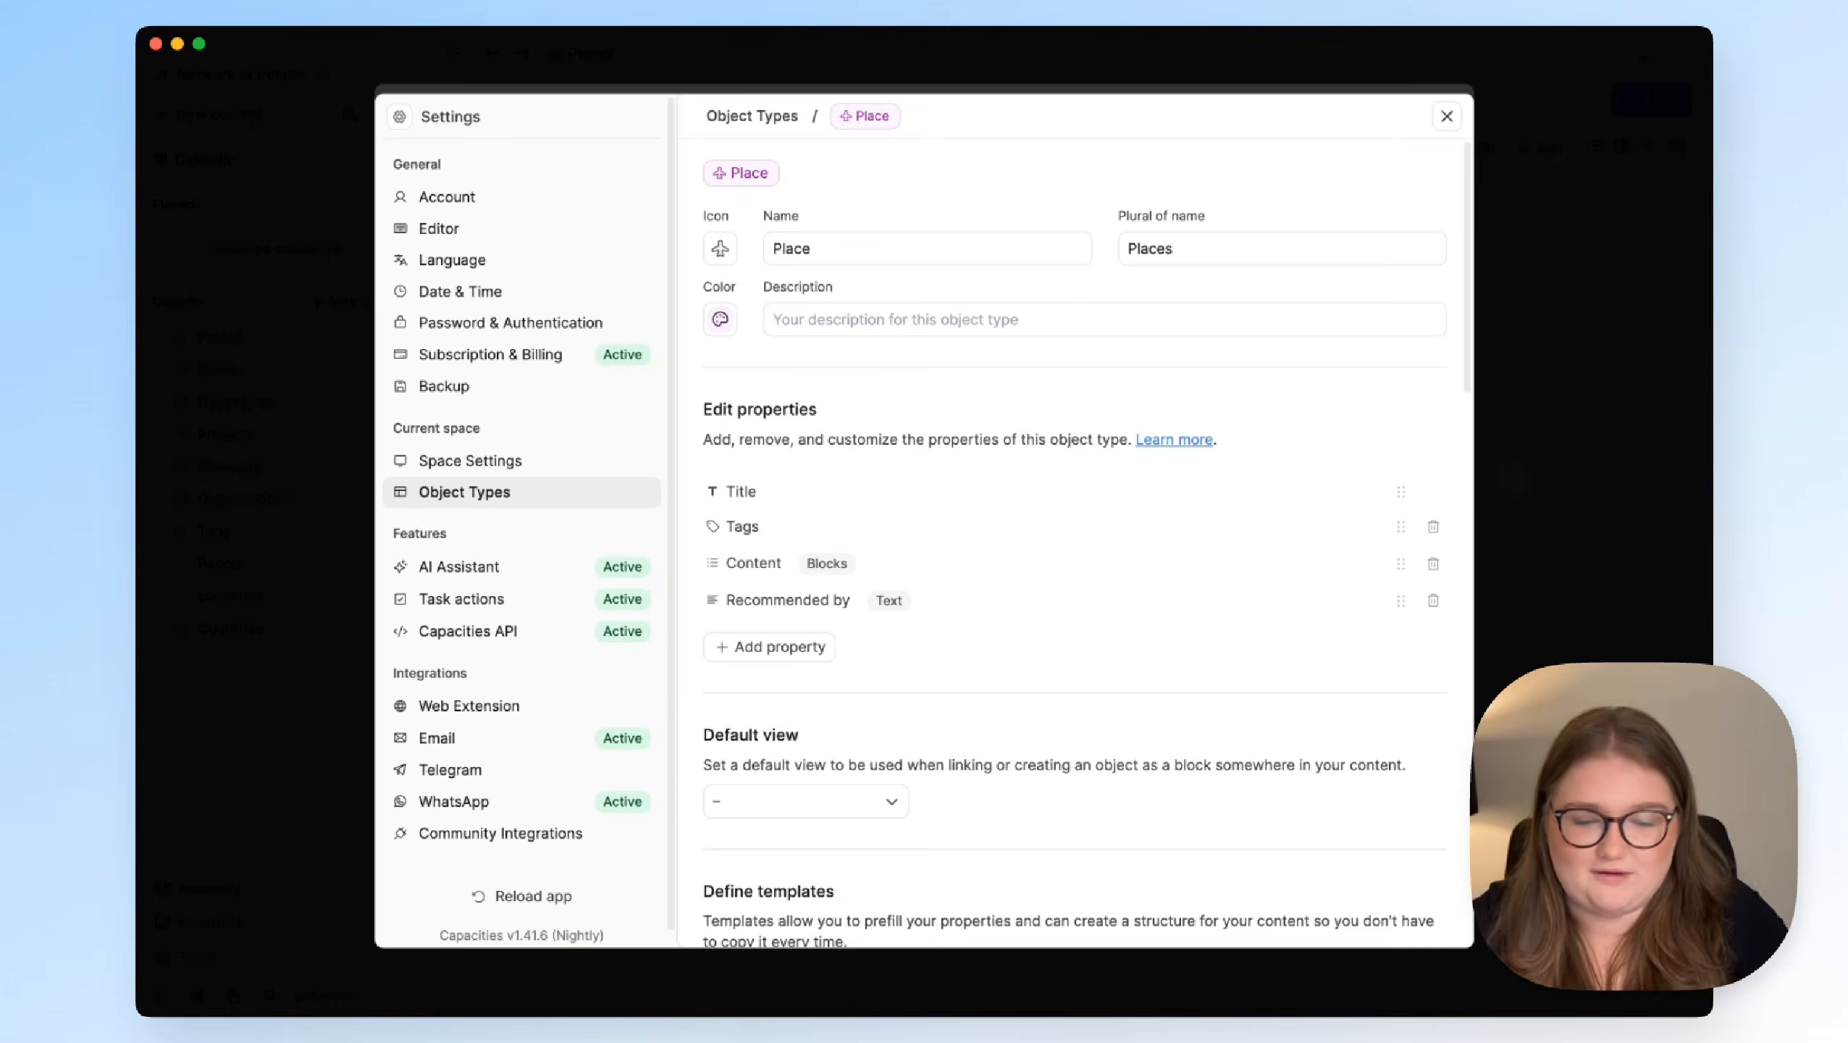
click(1542, 471)
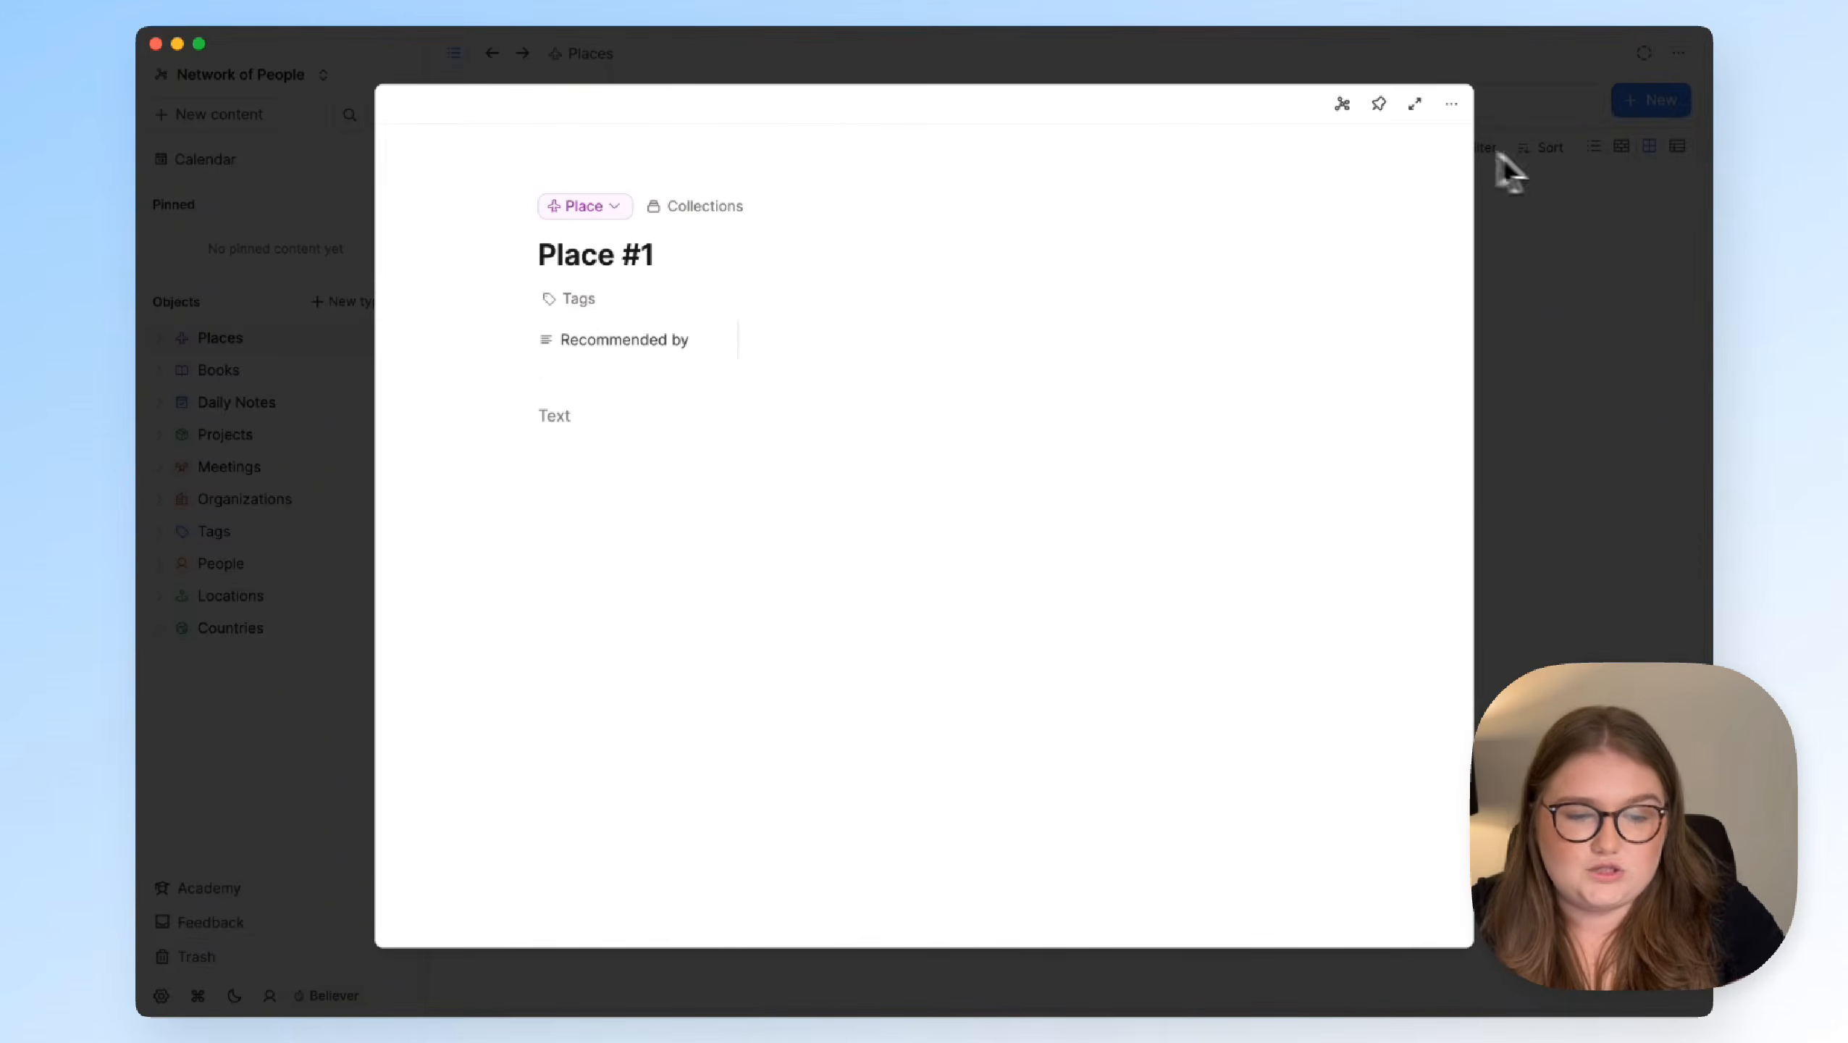
Open the first place entry as a full page without the sidebar and rename it Amazing Restaurant
click(1415, 105)
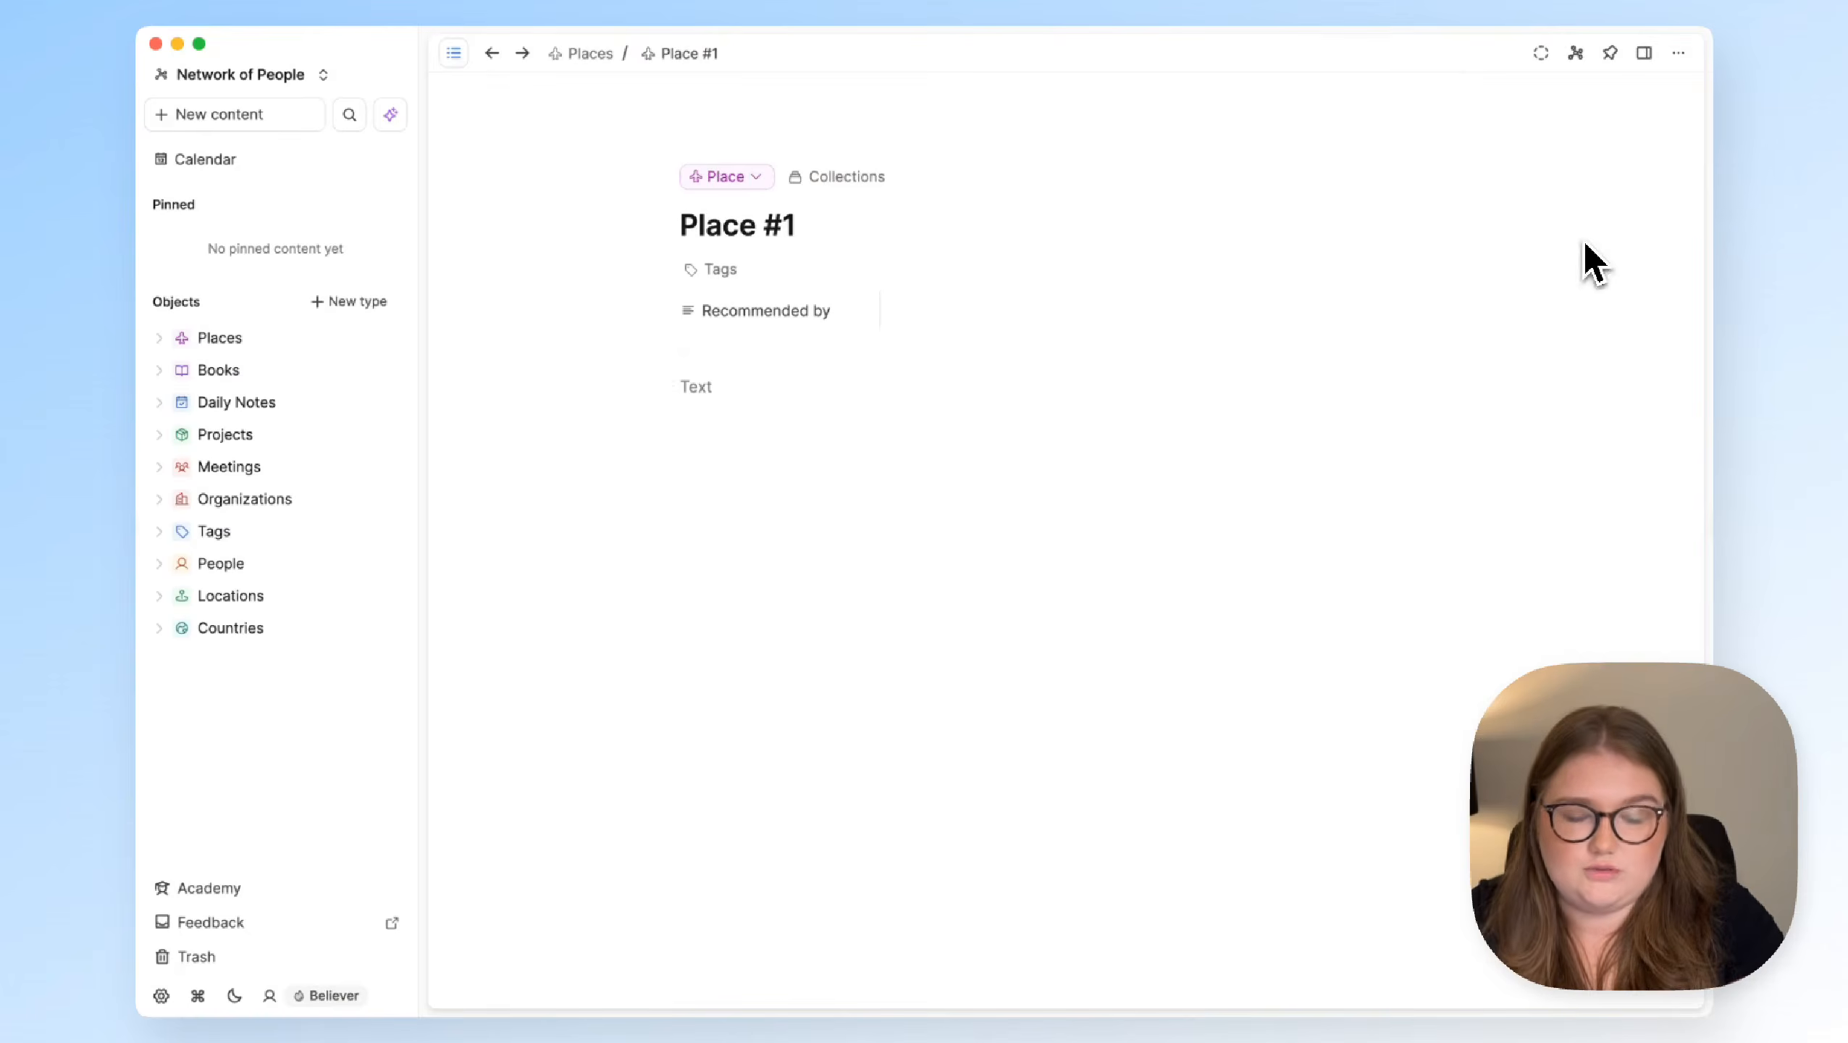
click(453, 55)
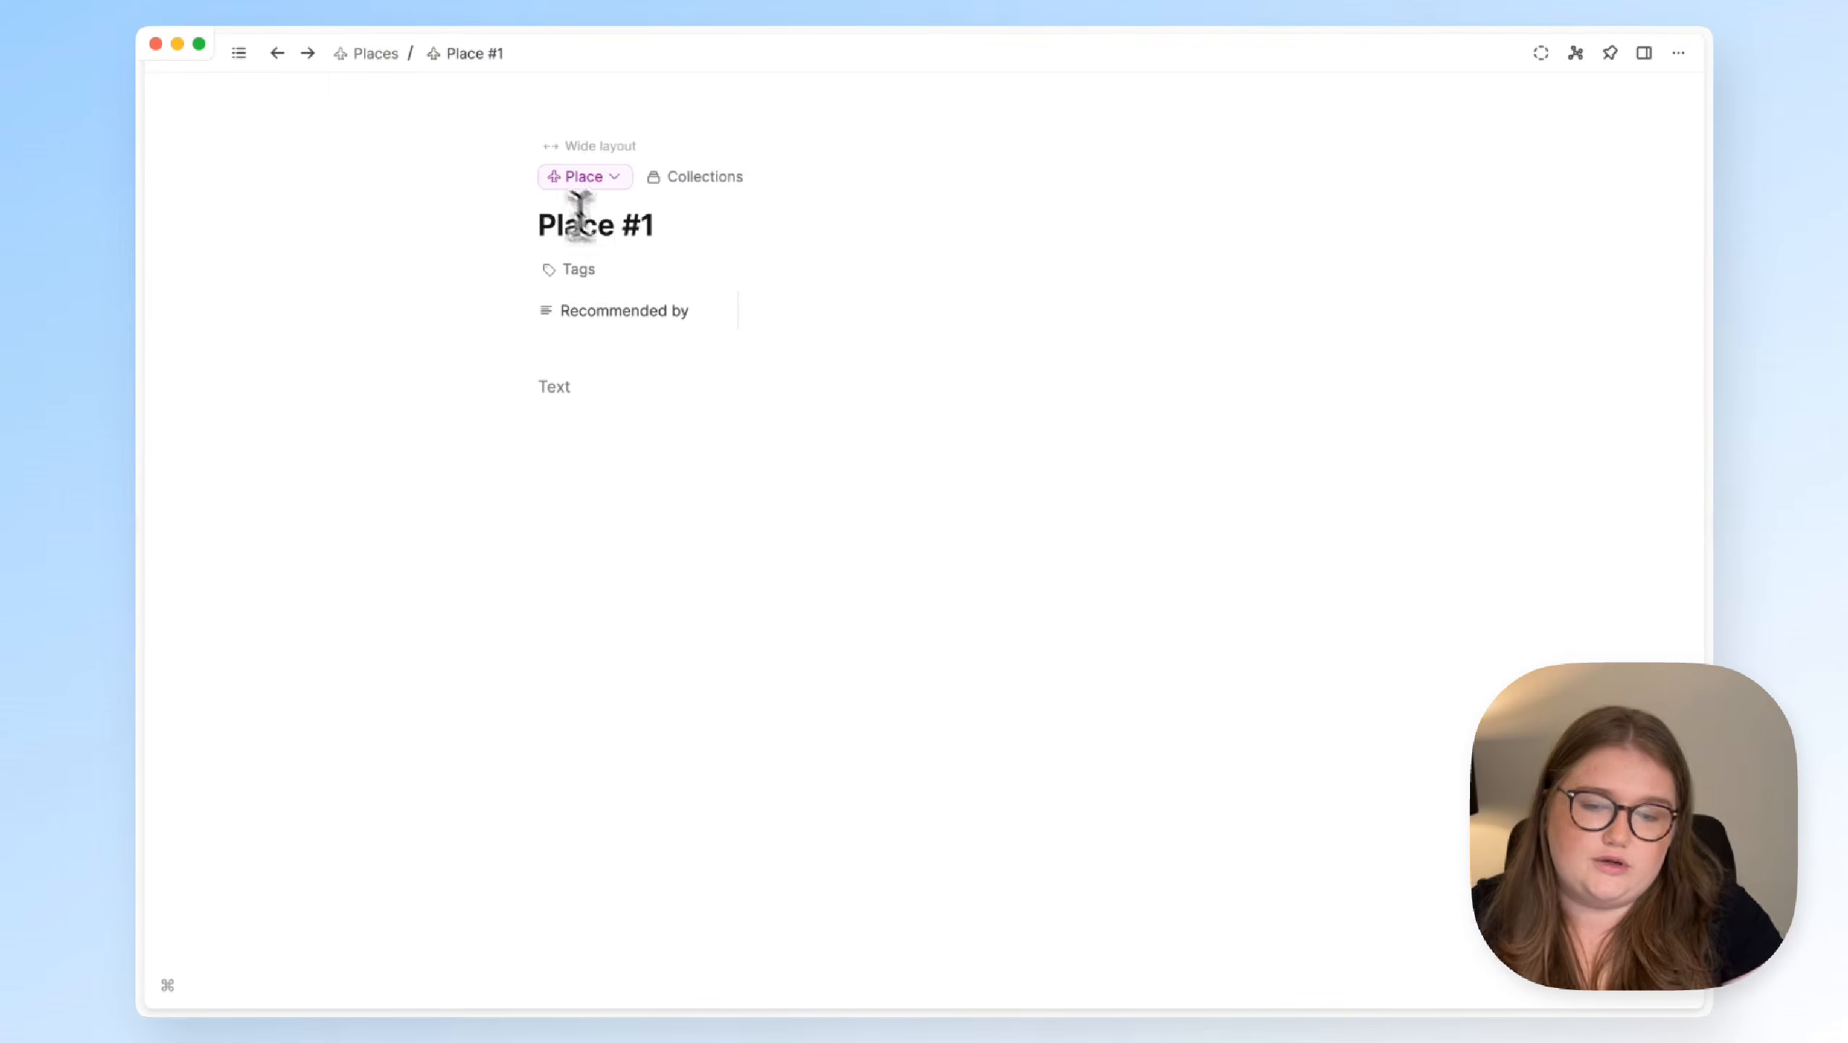
triple_click(621, 221)
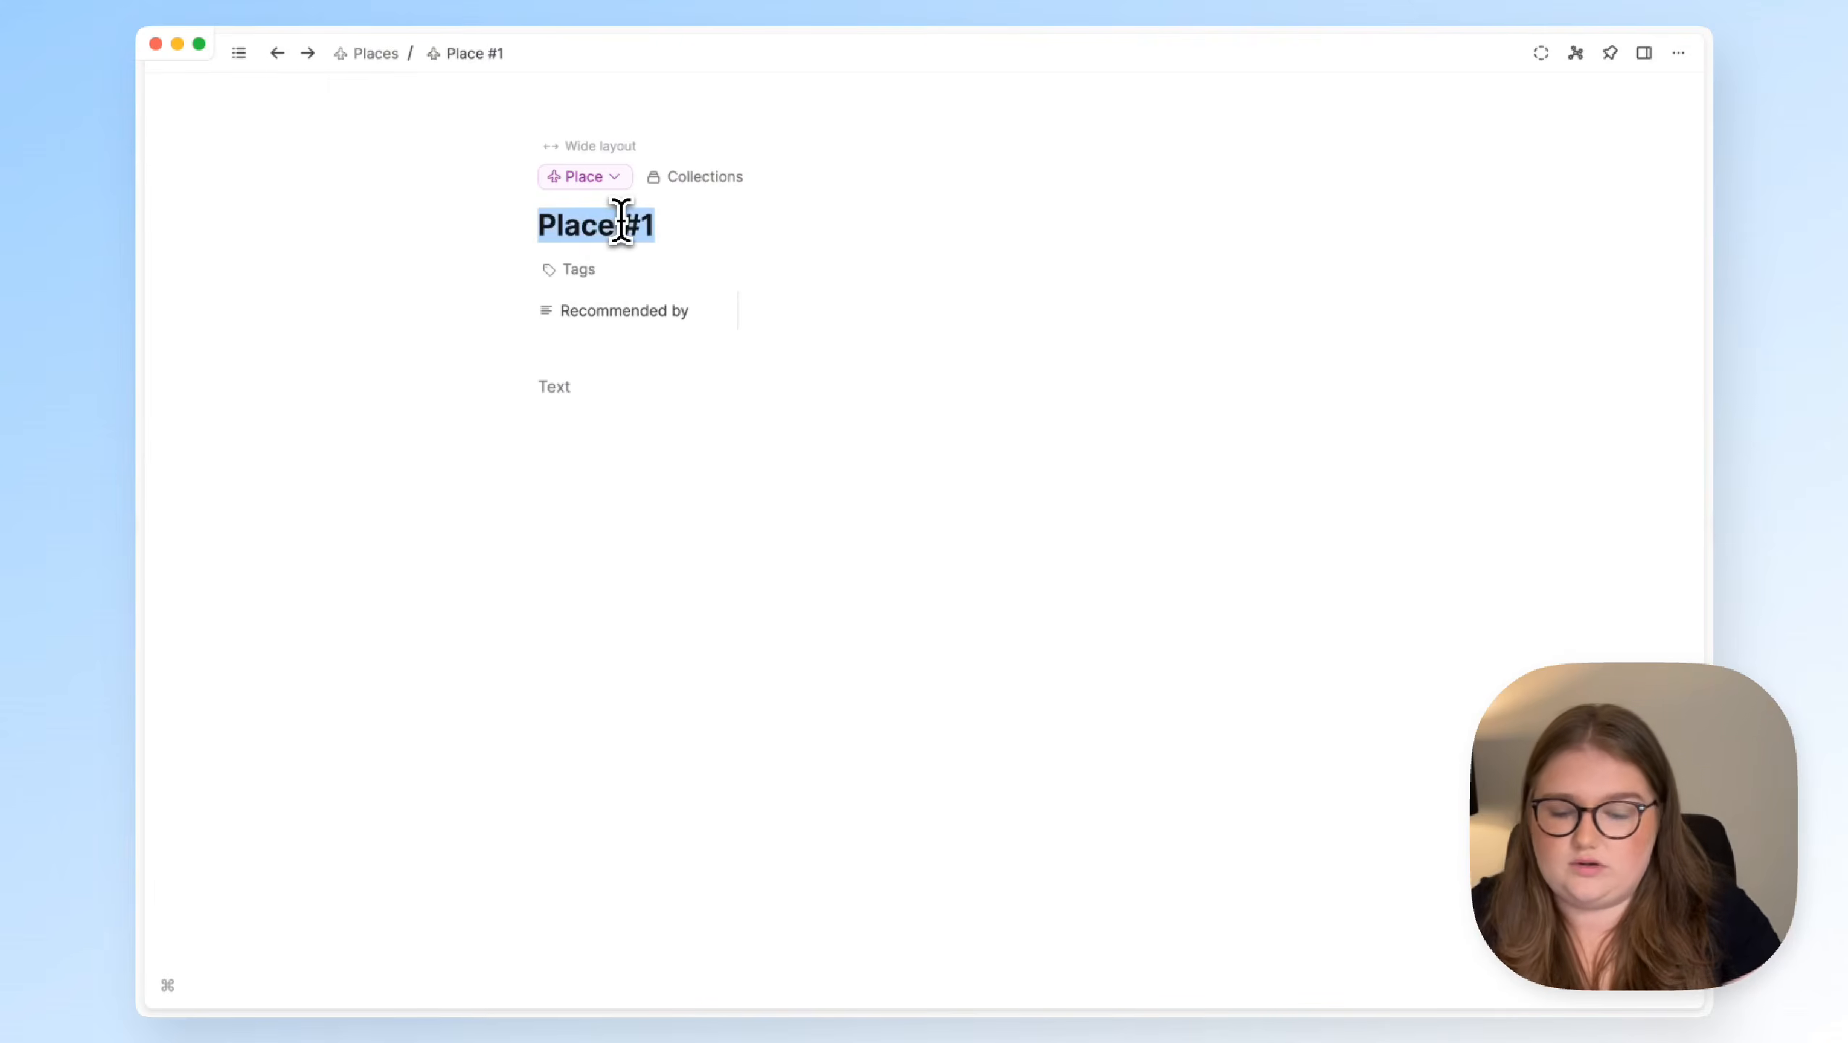
text(Amazing Restaurant)
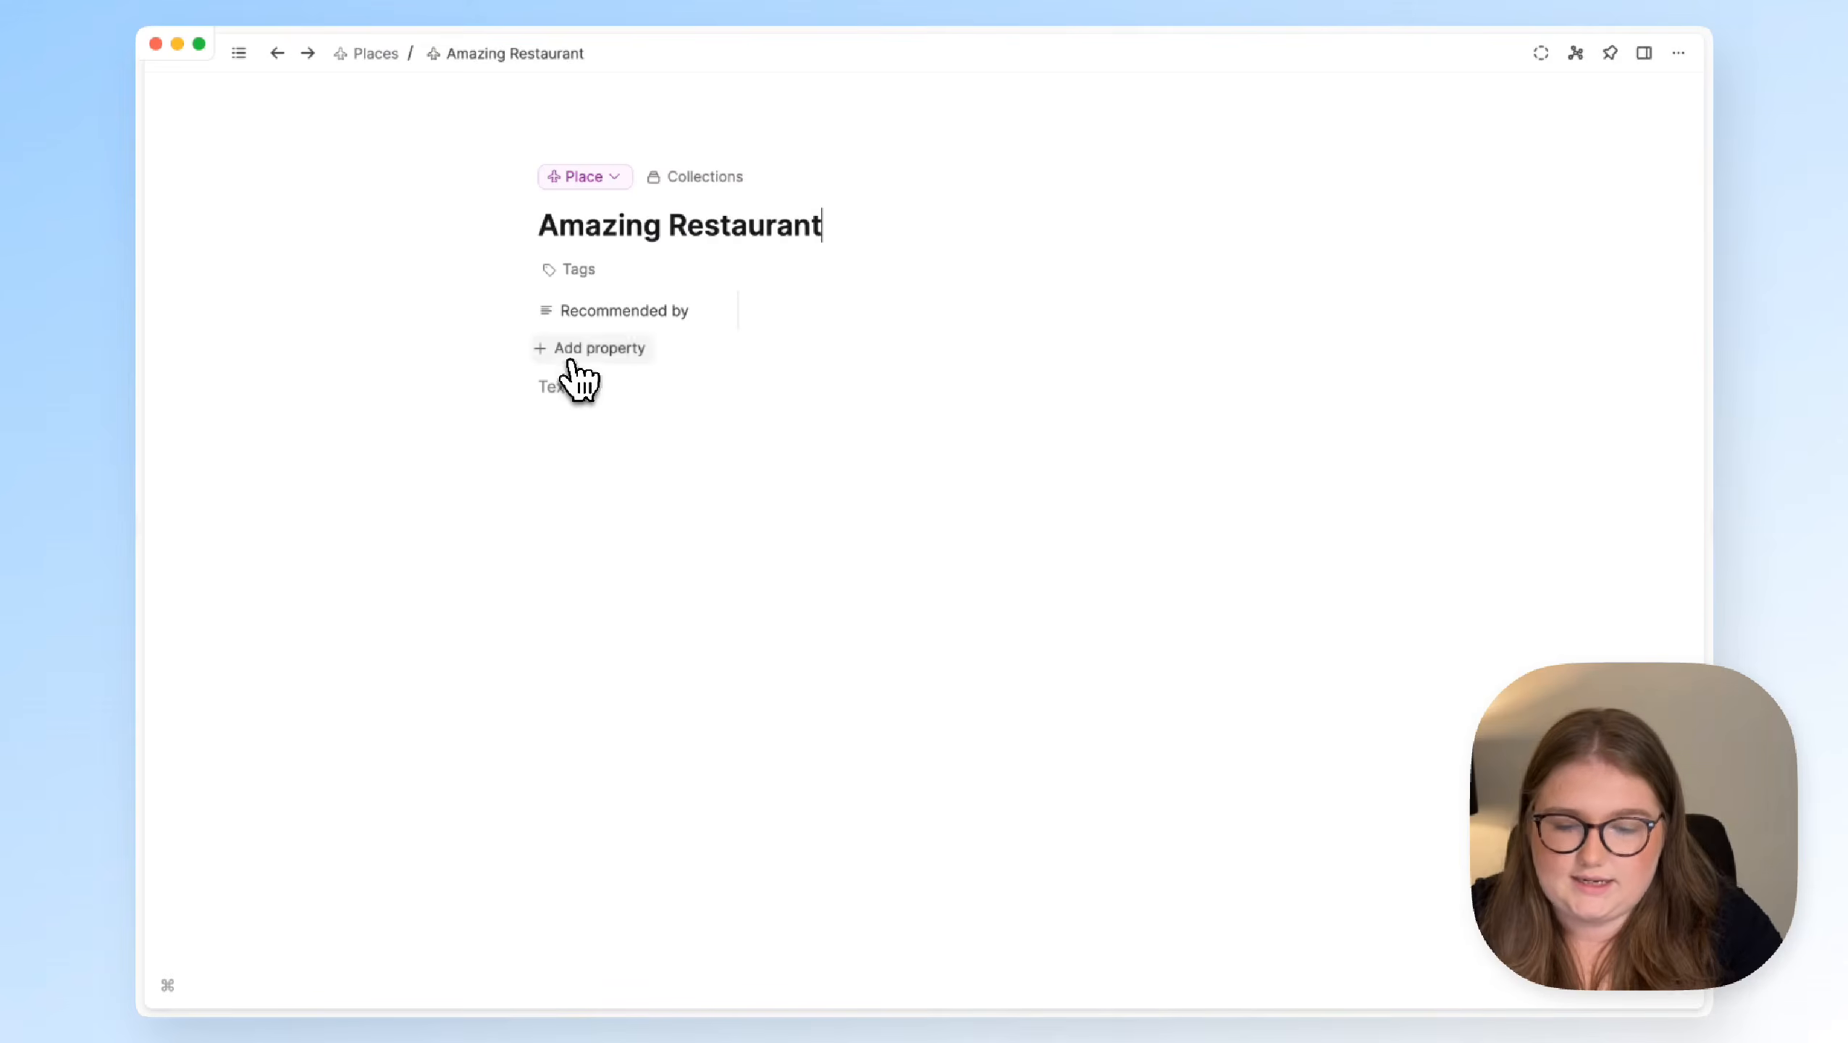
Add a single select property named Location with a map pin icon to the Place type
click(572, 358)
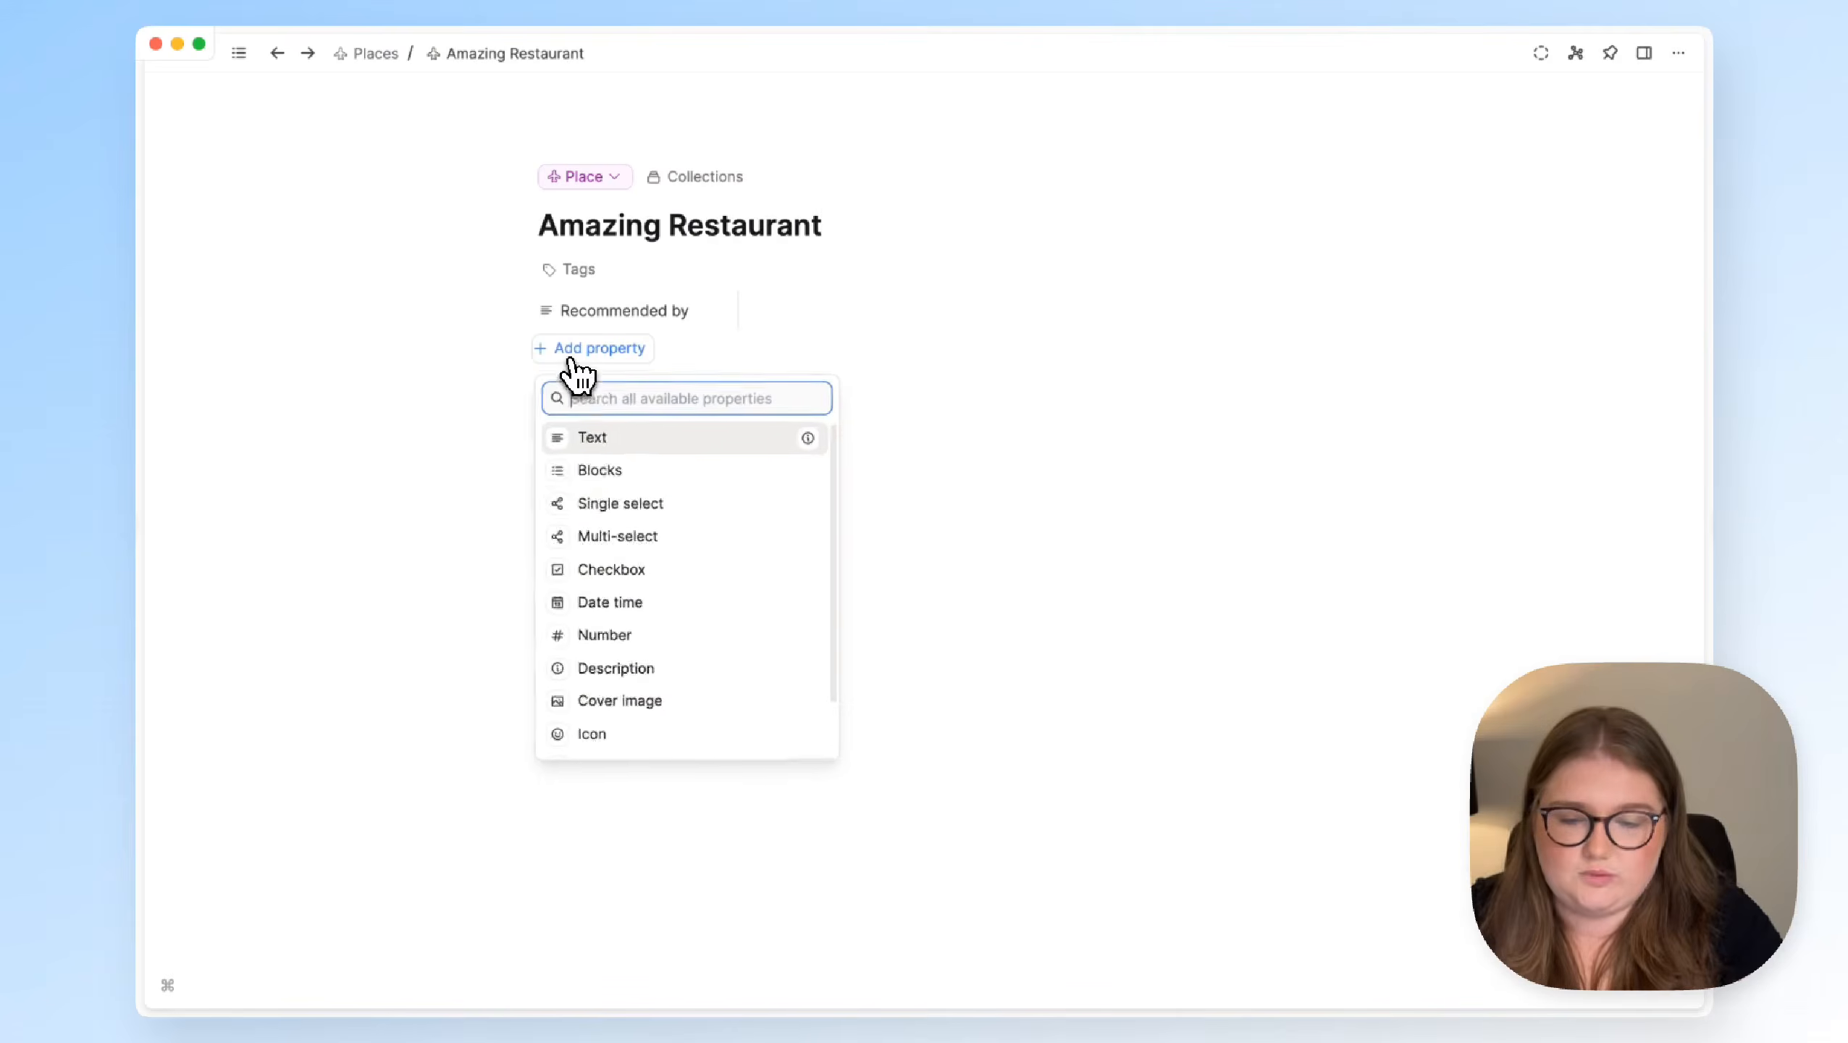
click(677, 502)
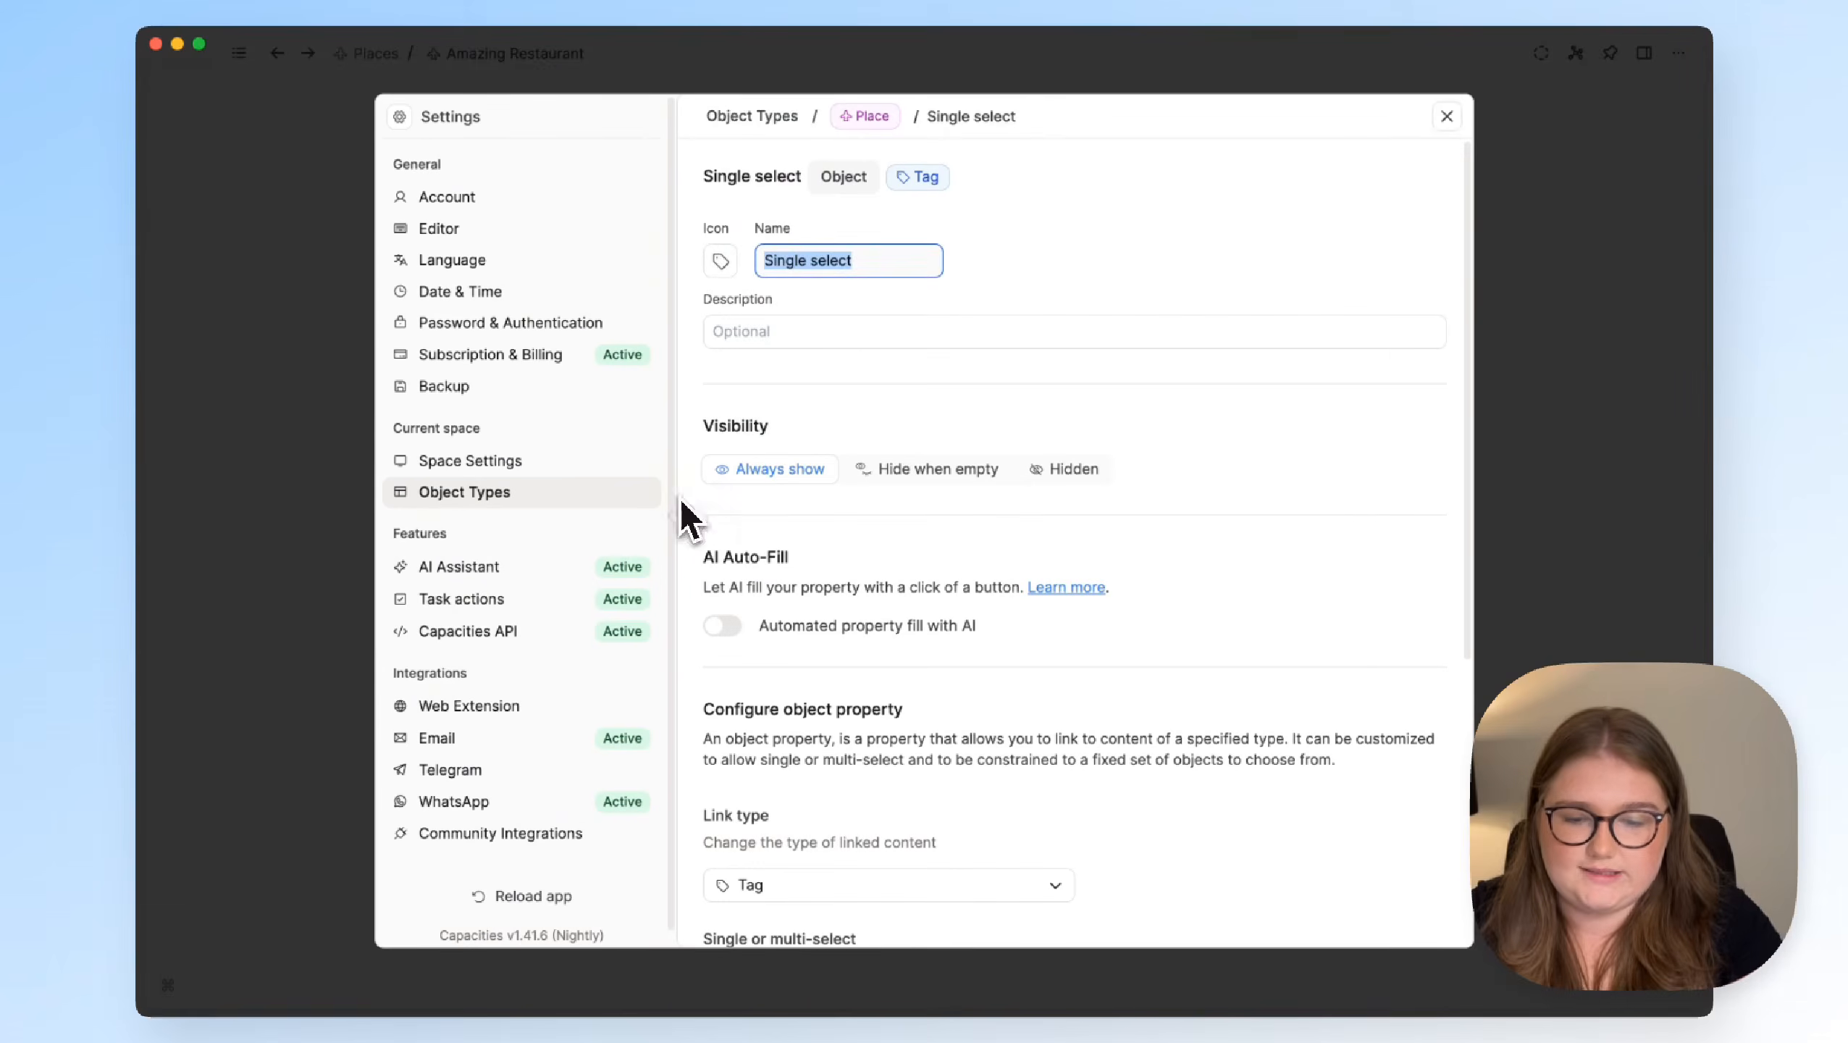
click(720, 260)
text(pin)
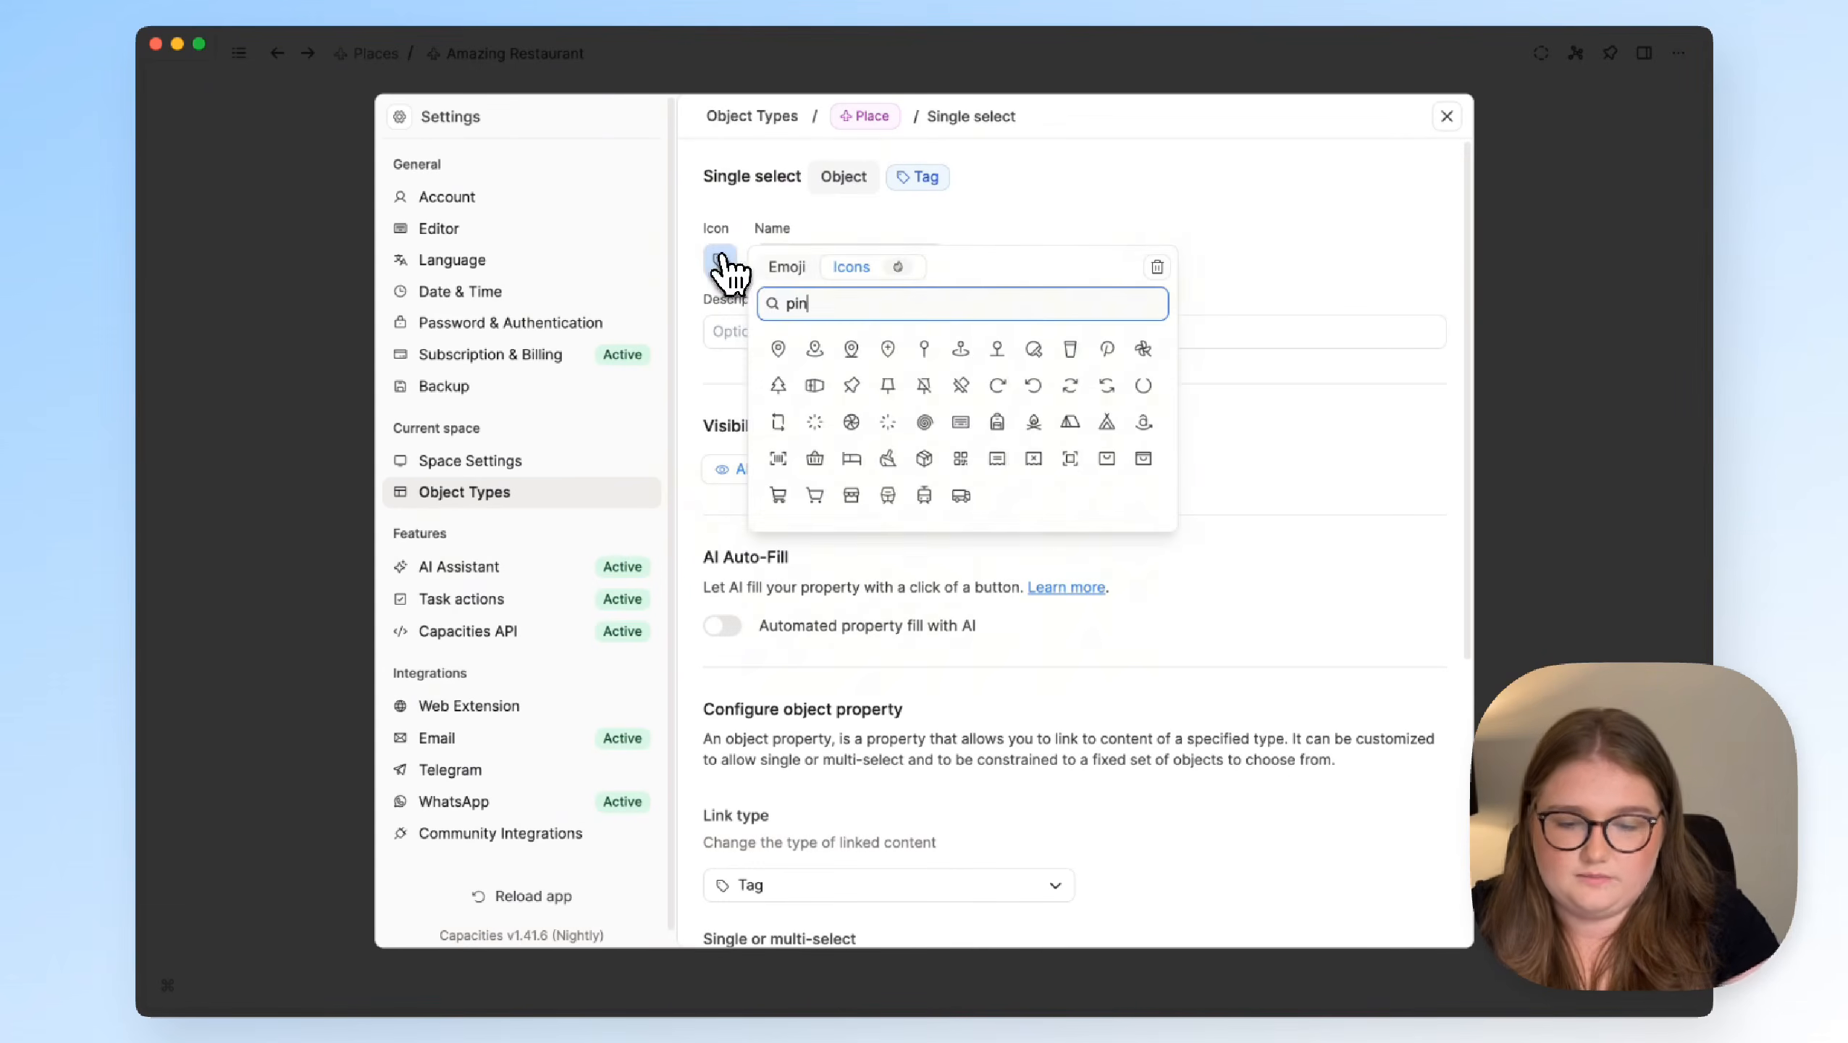
click(960, 350)
click(841, 261)
key(super+a)
text(Location)
Set the Location property's link type to Location, apply the configuration changes and close the settings
scroll(940, 661, down, 4)
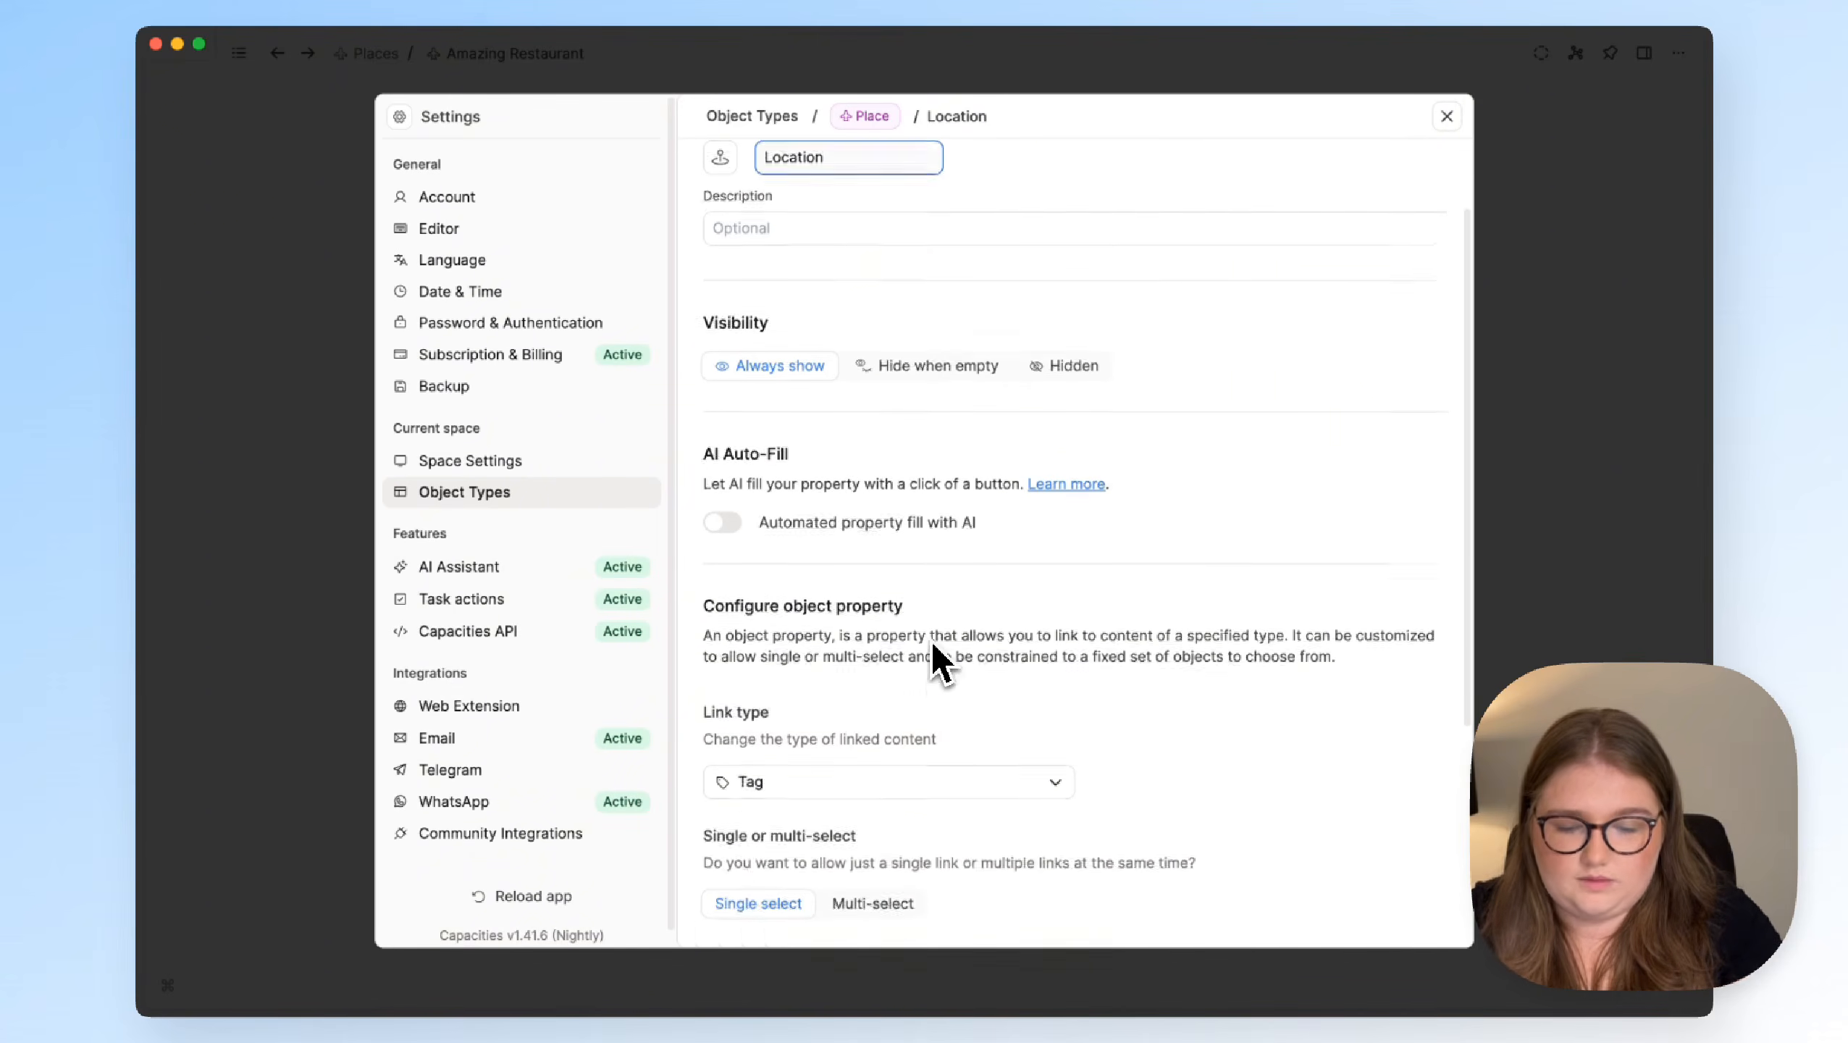
click(949, 740)
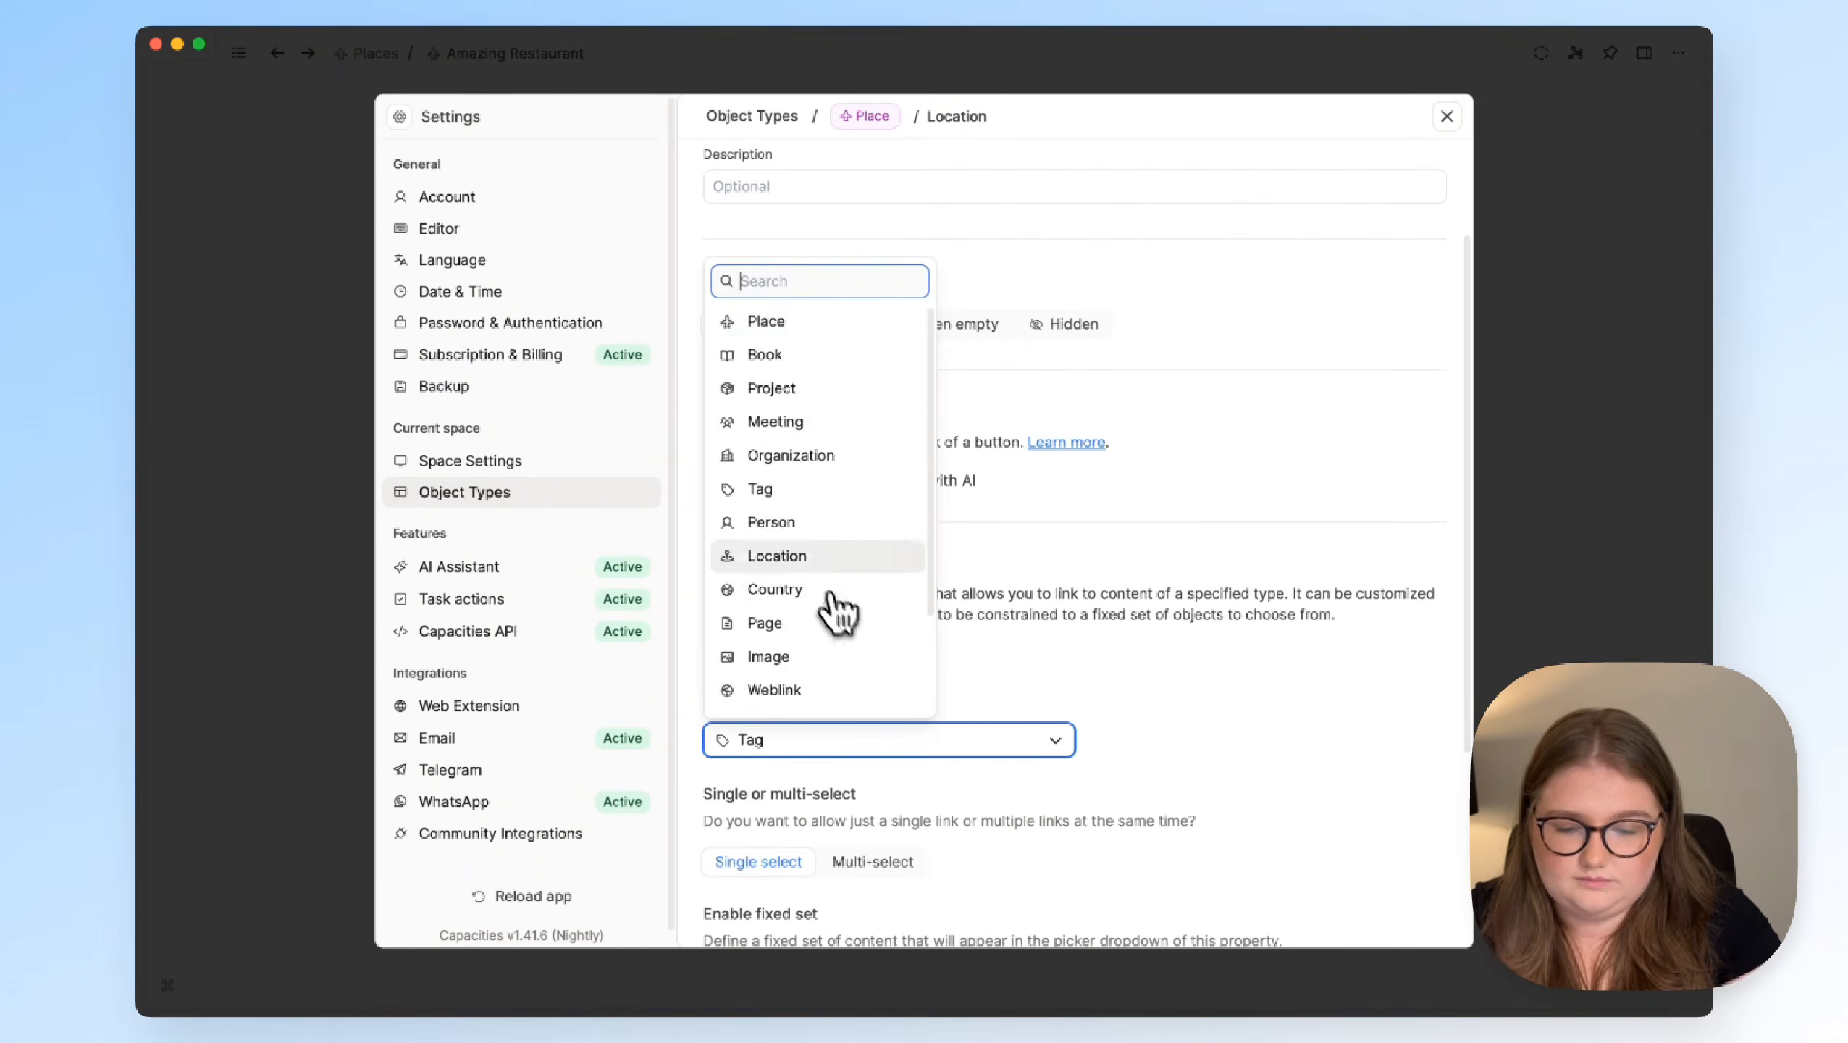
click(825, 556)
scroll(813, 570, down, 4)
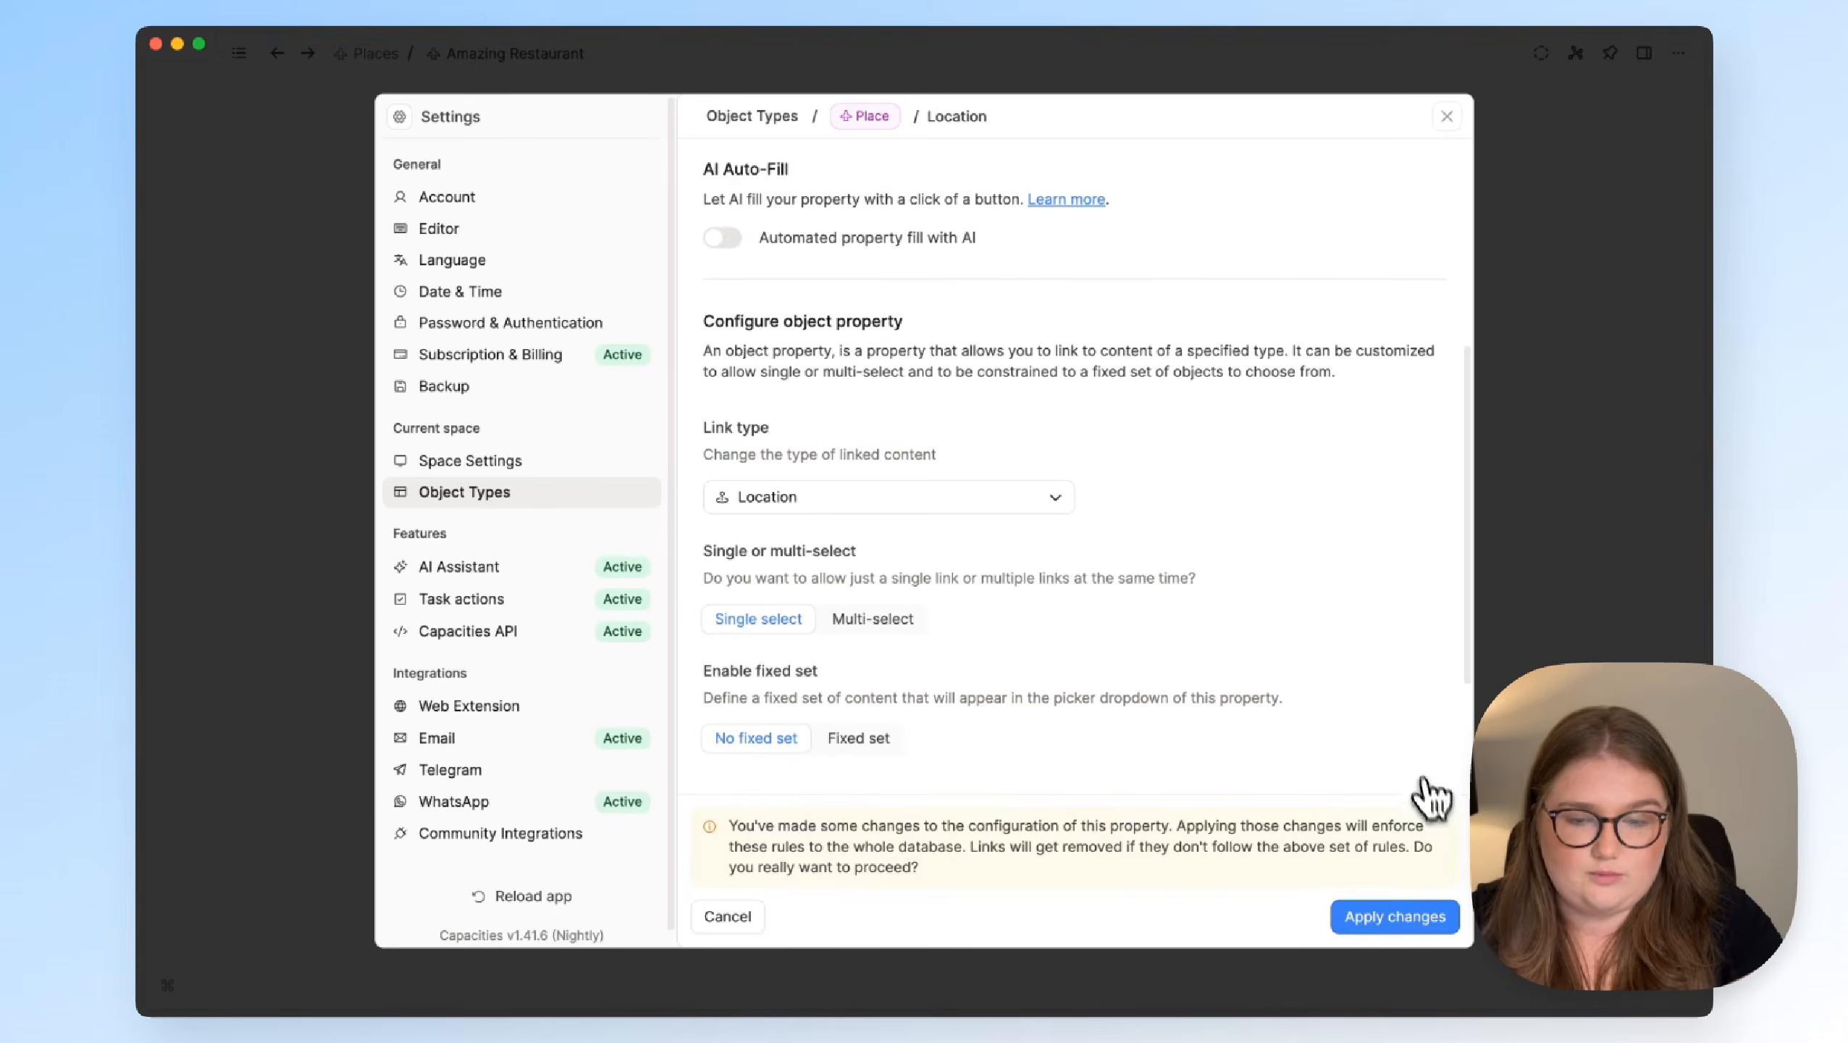
click(1413, 919)
key(Escape)
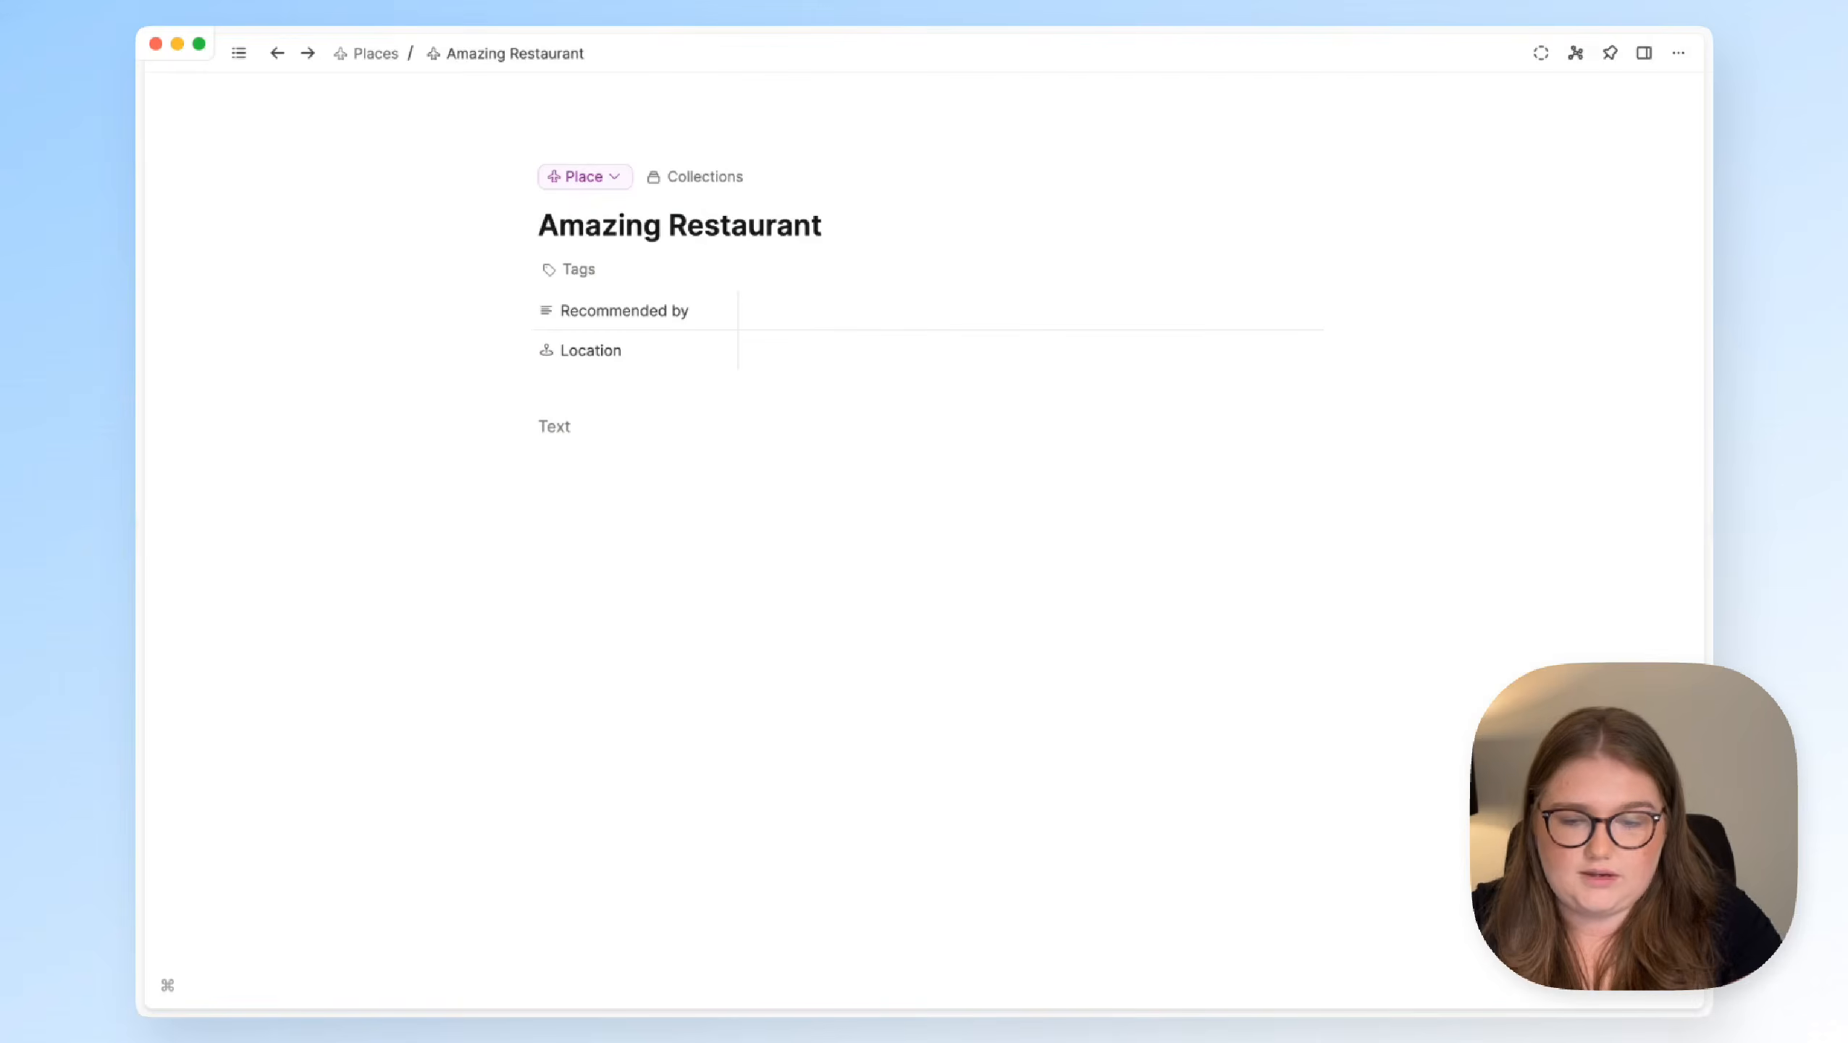
Set Amazing Restaurant's Location to London and mention the recommending person's existing entry in Recommended by
click(771, 358)
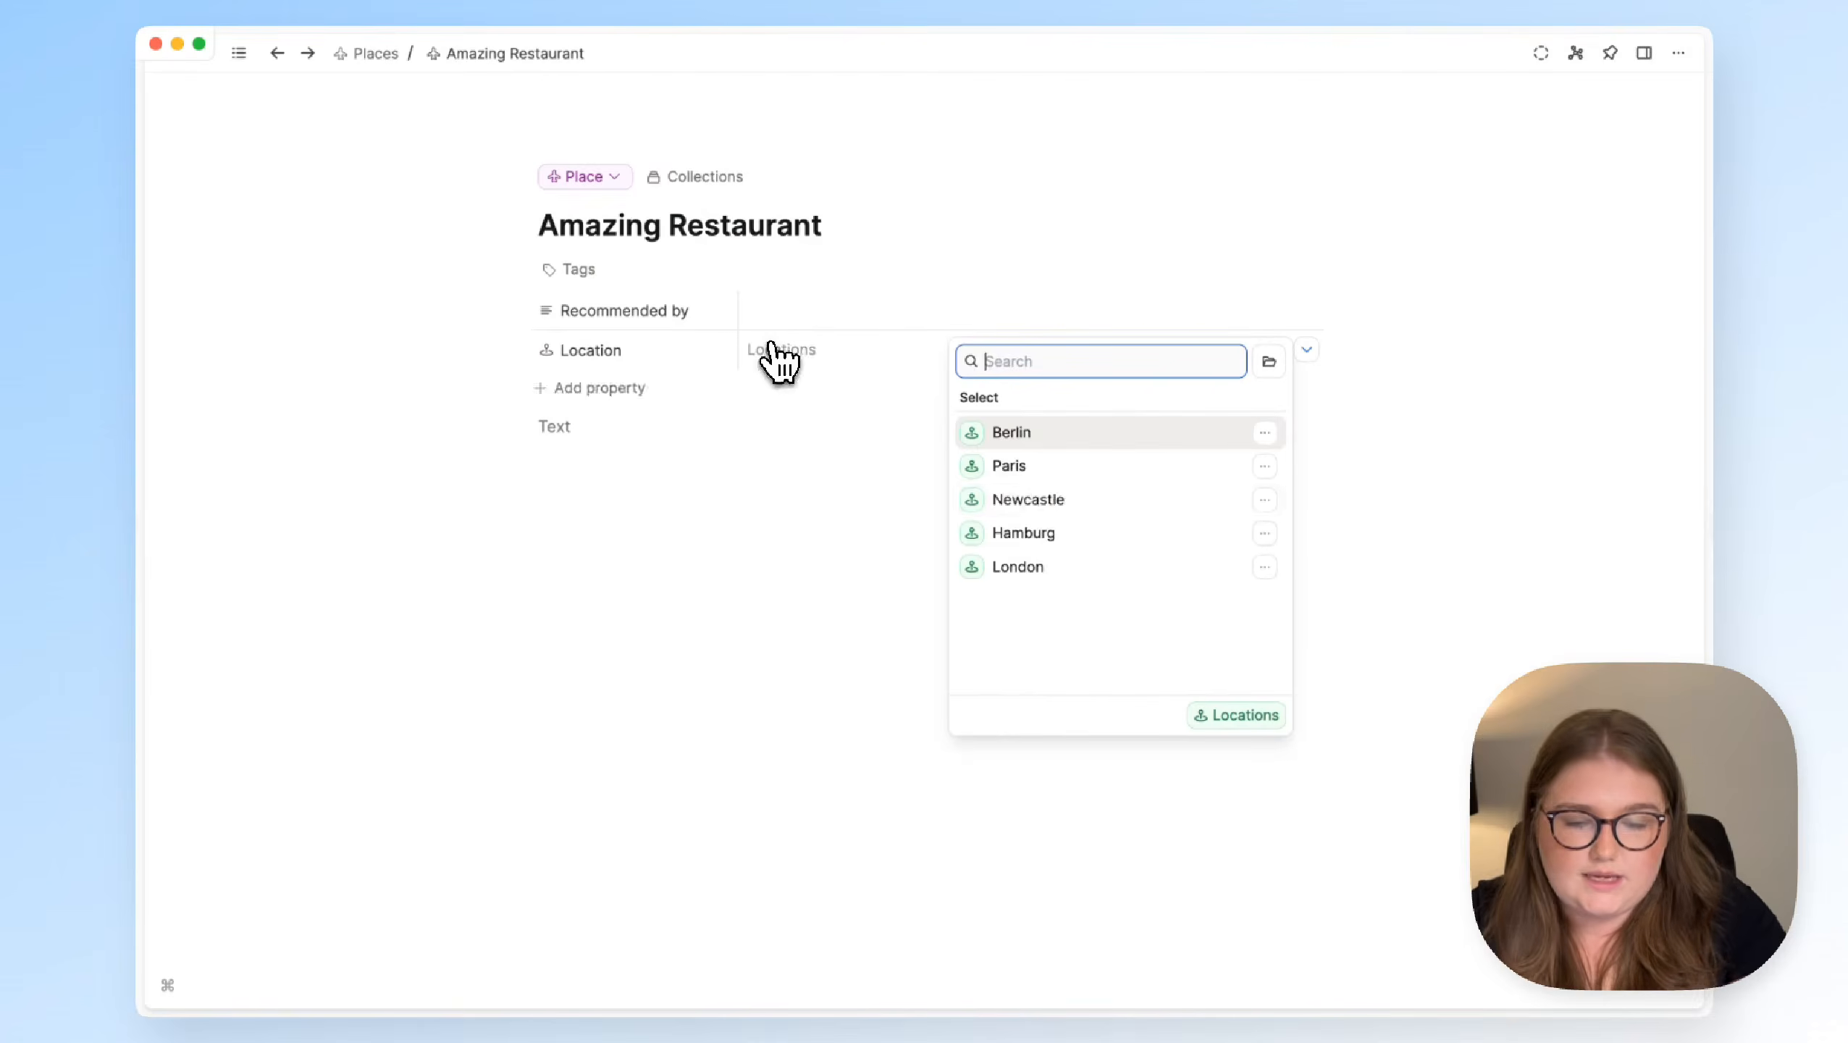
click(1050, 567)
click(759, 481)
click(763, 311)
text(@Beth)
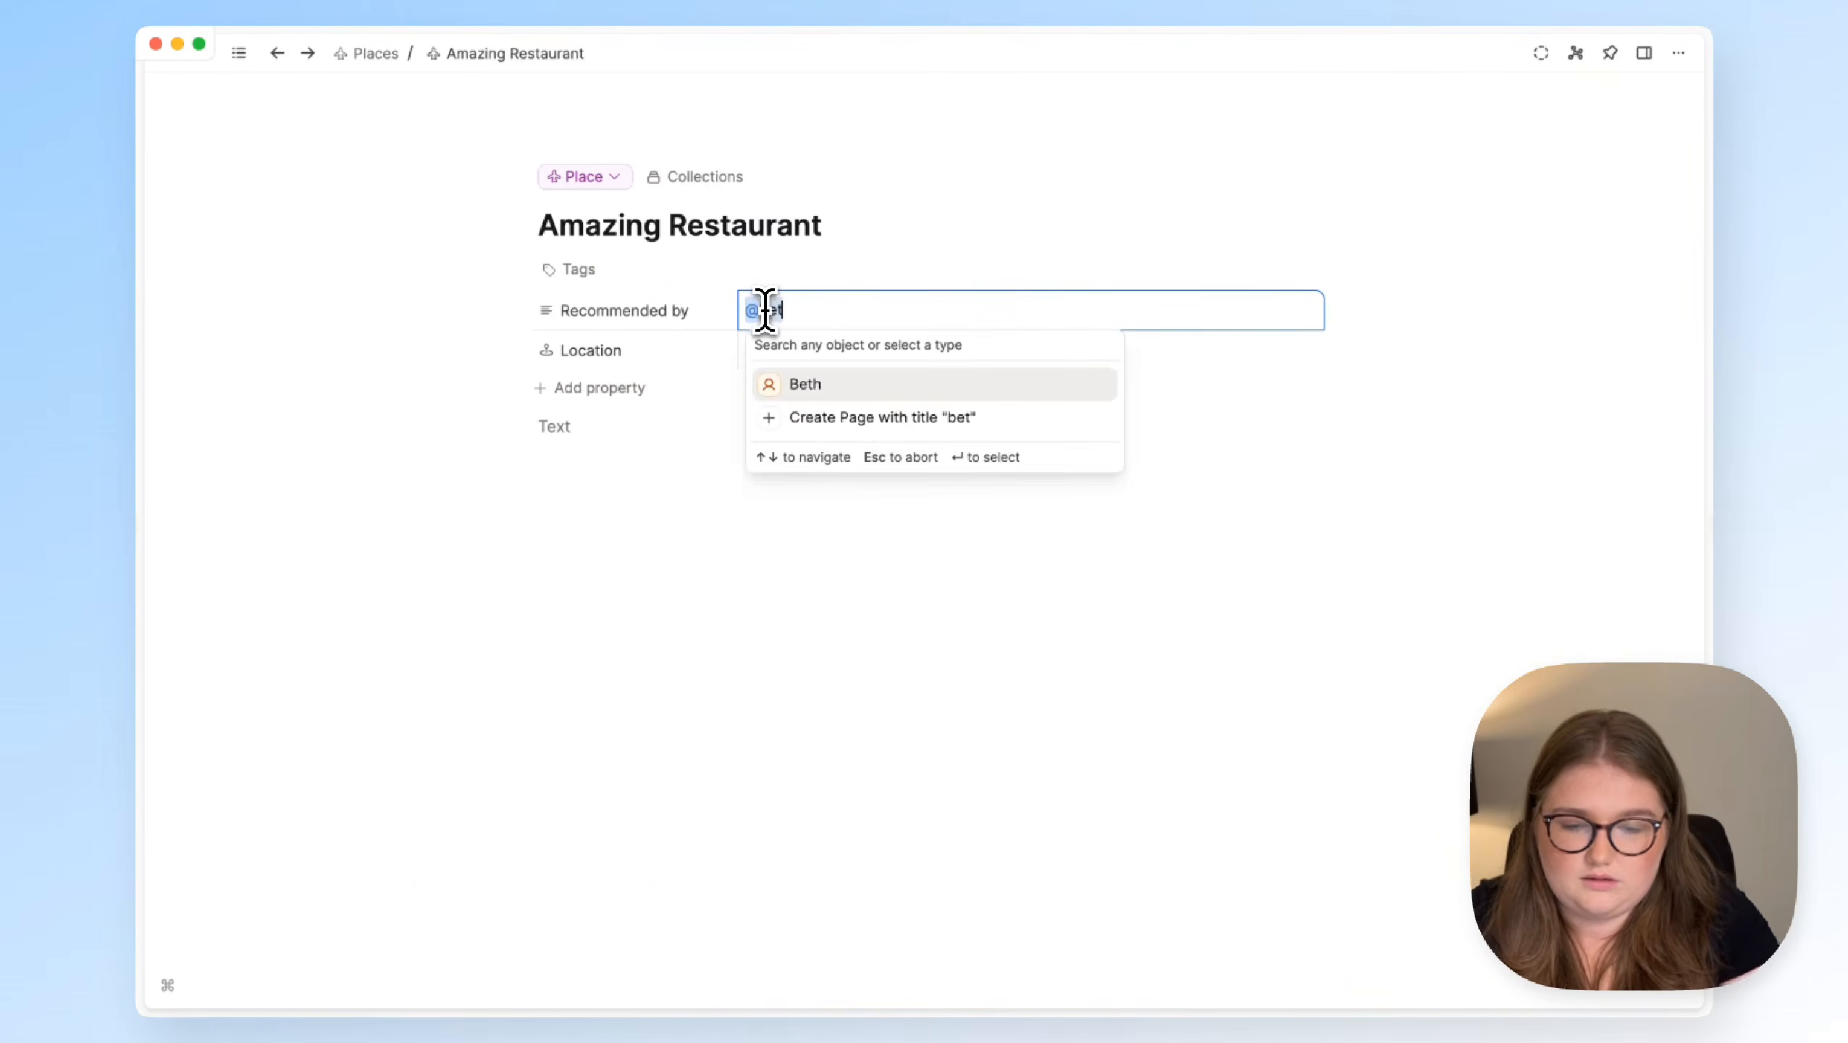
key(Return)
Add the notes "Must try the pork belly starter" and "Don't go before 6pm", and open the recommending person's entry
click(635, 416)
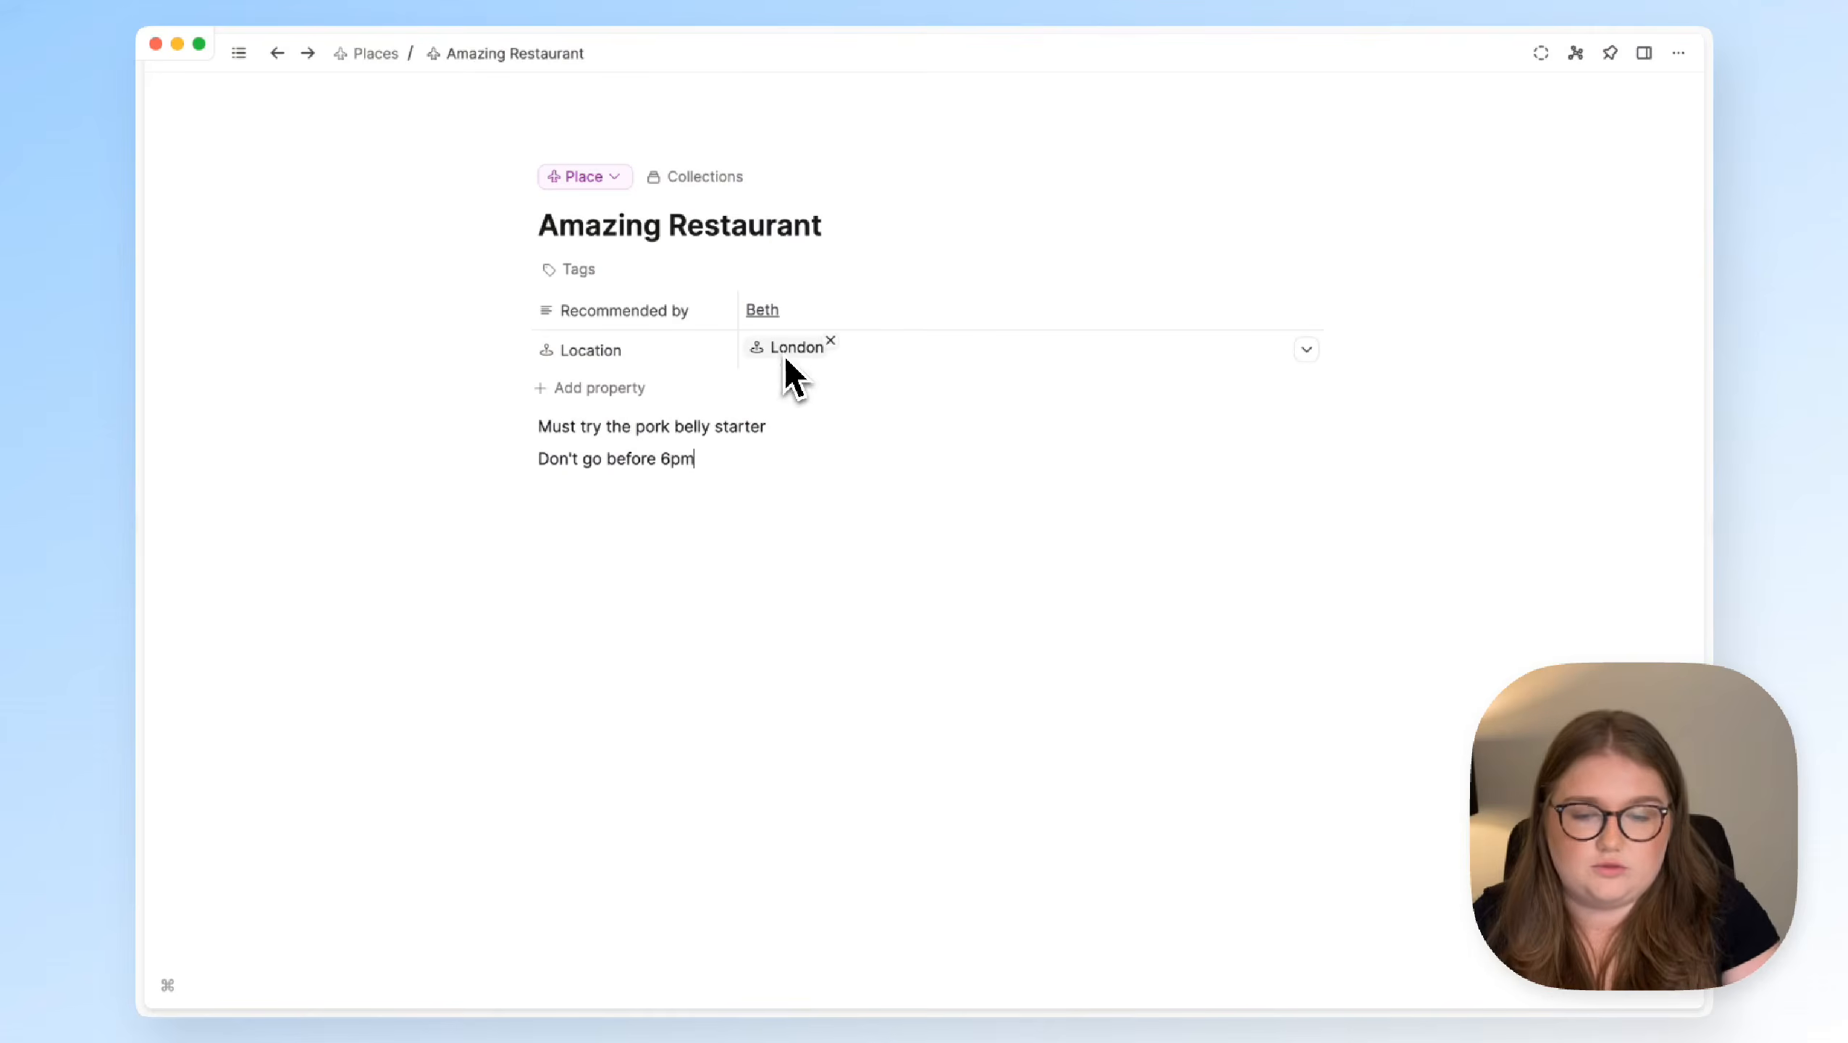
click(762, 313)
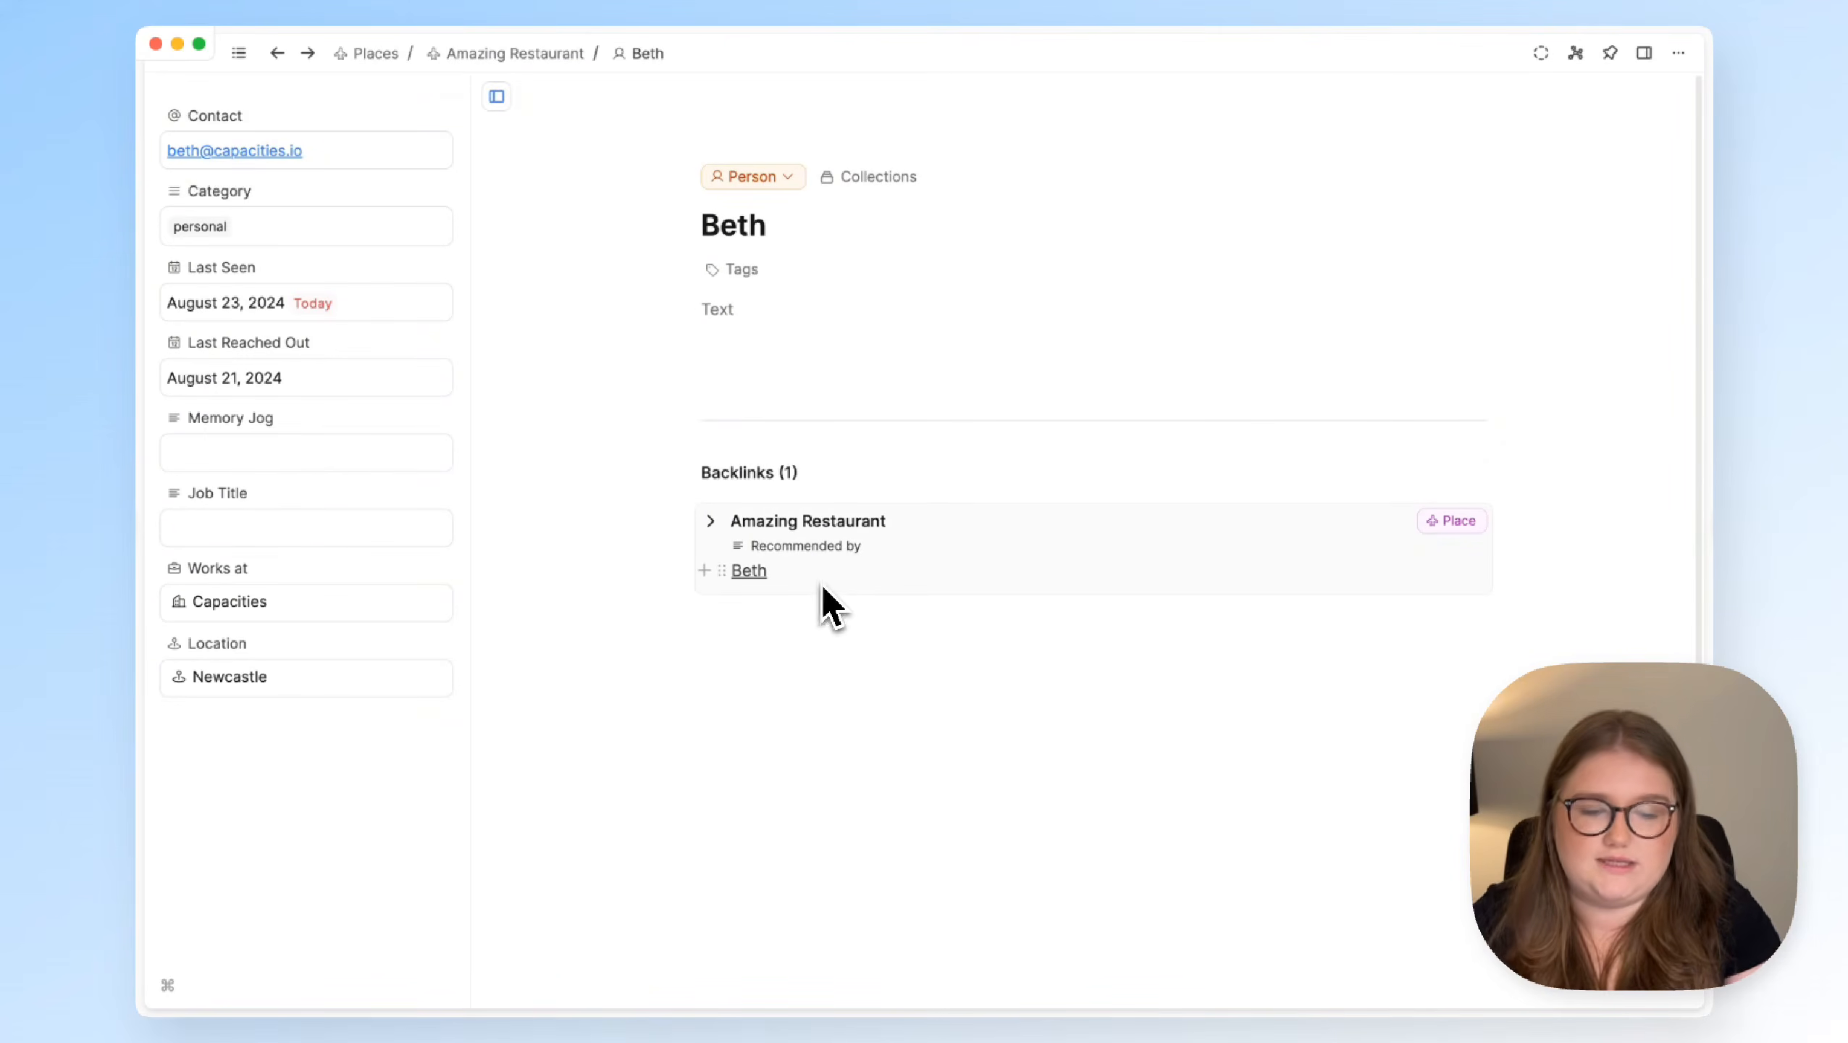
Return to Amazing Restaurant, open its London location and examine the backlinks, expanding the linked person's details
key(super+bracketleft)
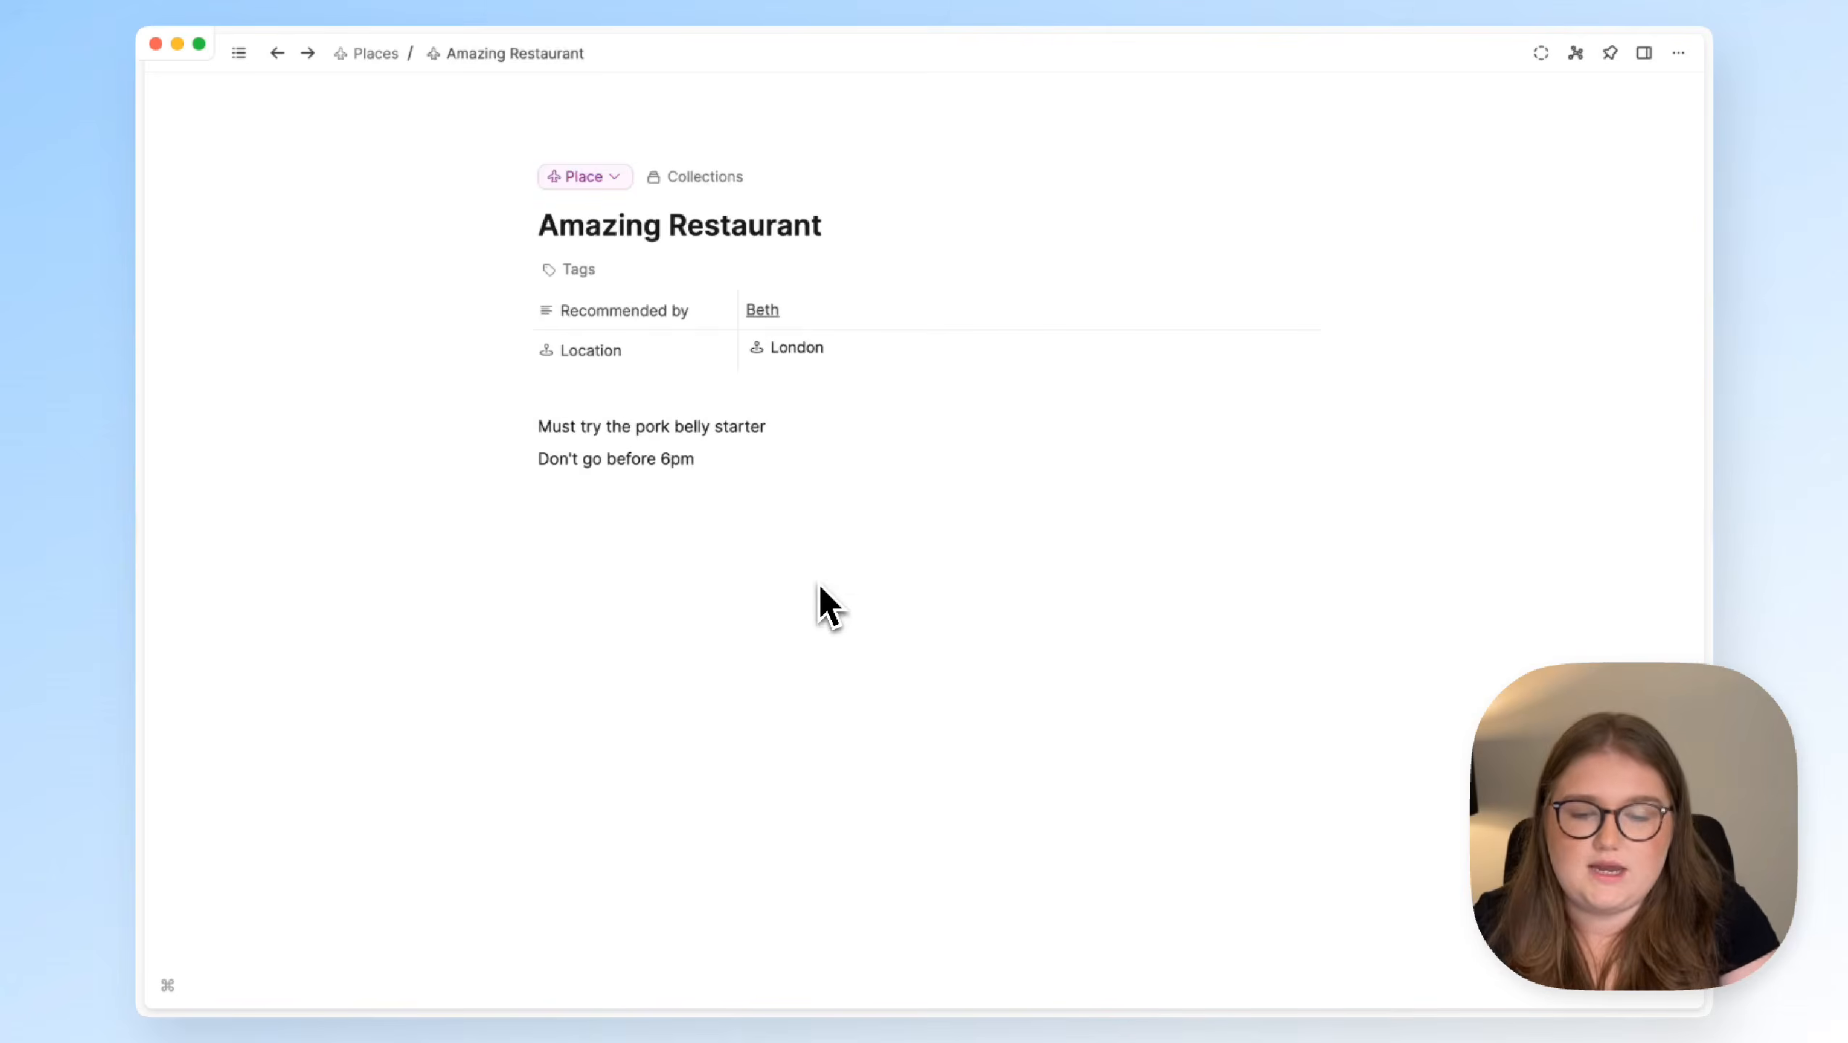
click(784, 349)
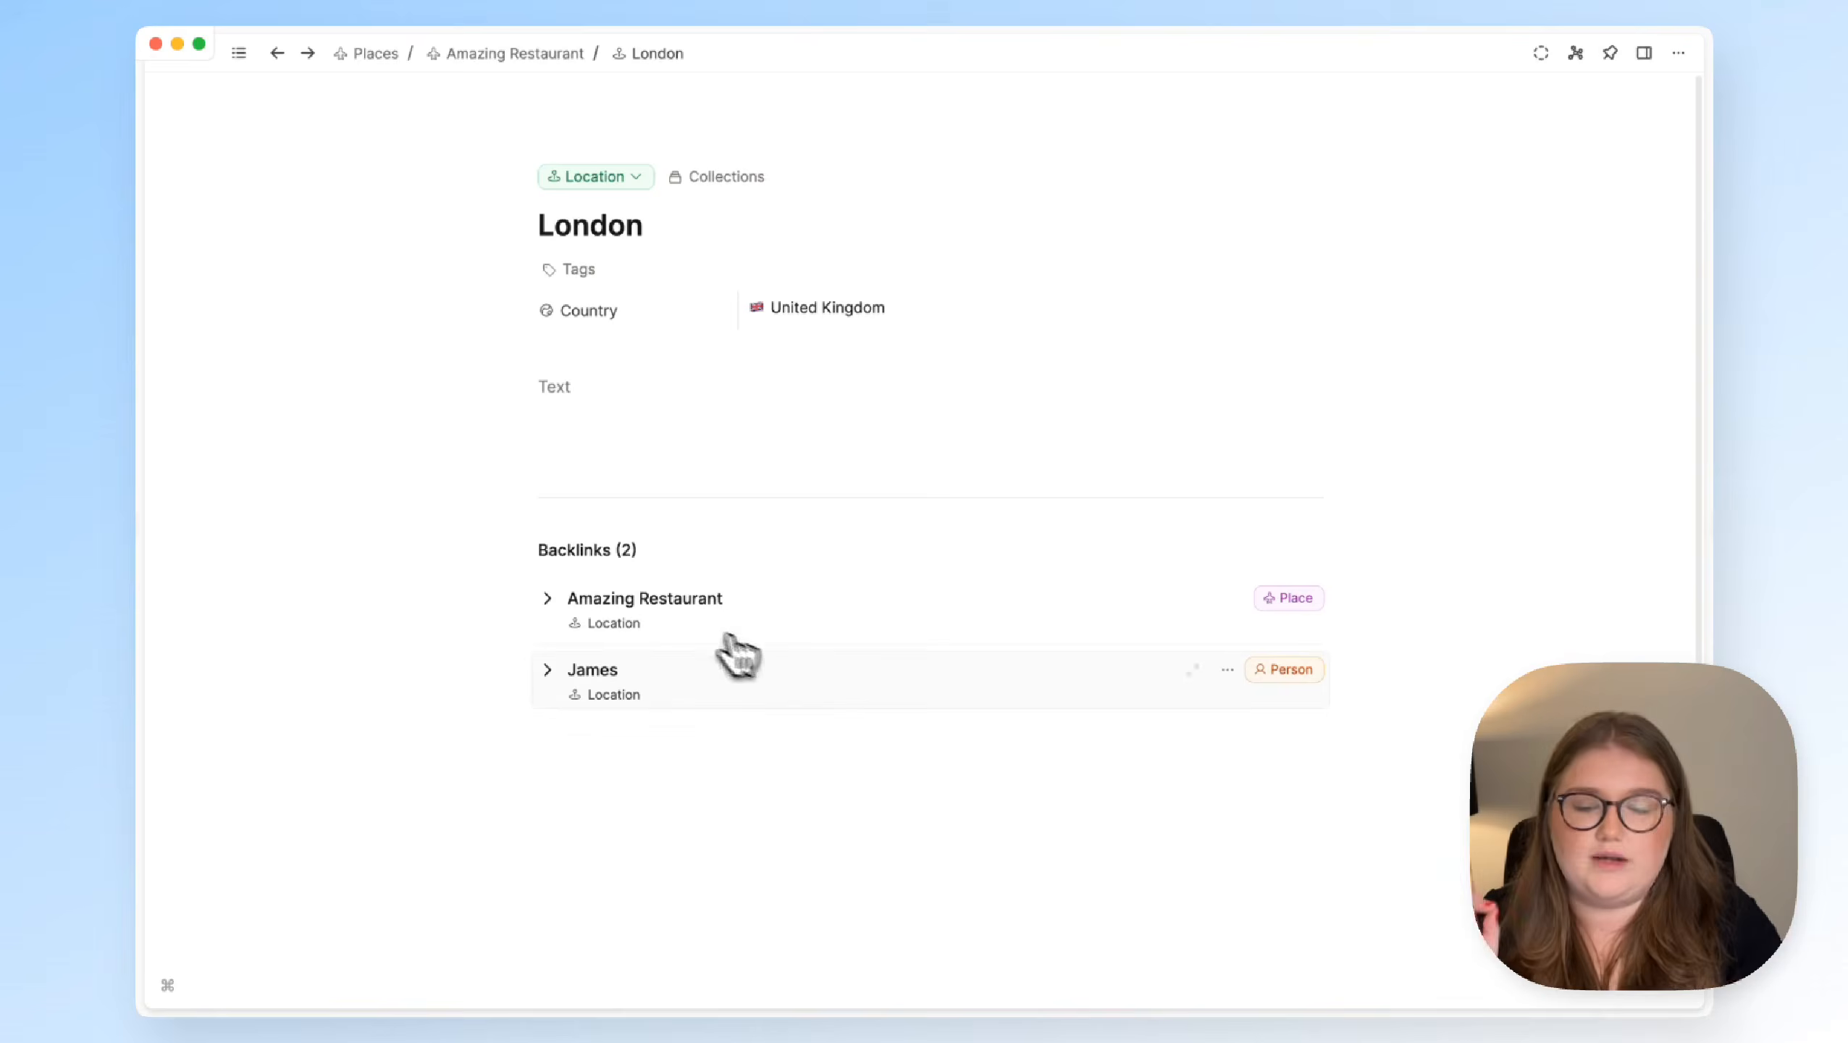
click(547, 669)
scroll(554, 676, down, 5)
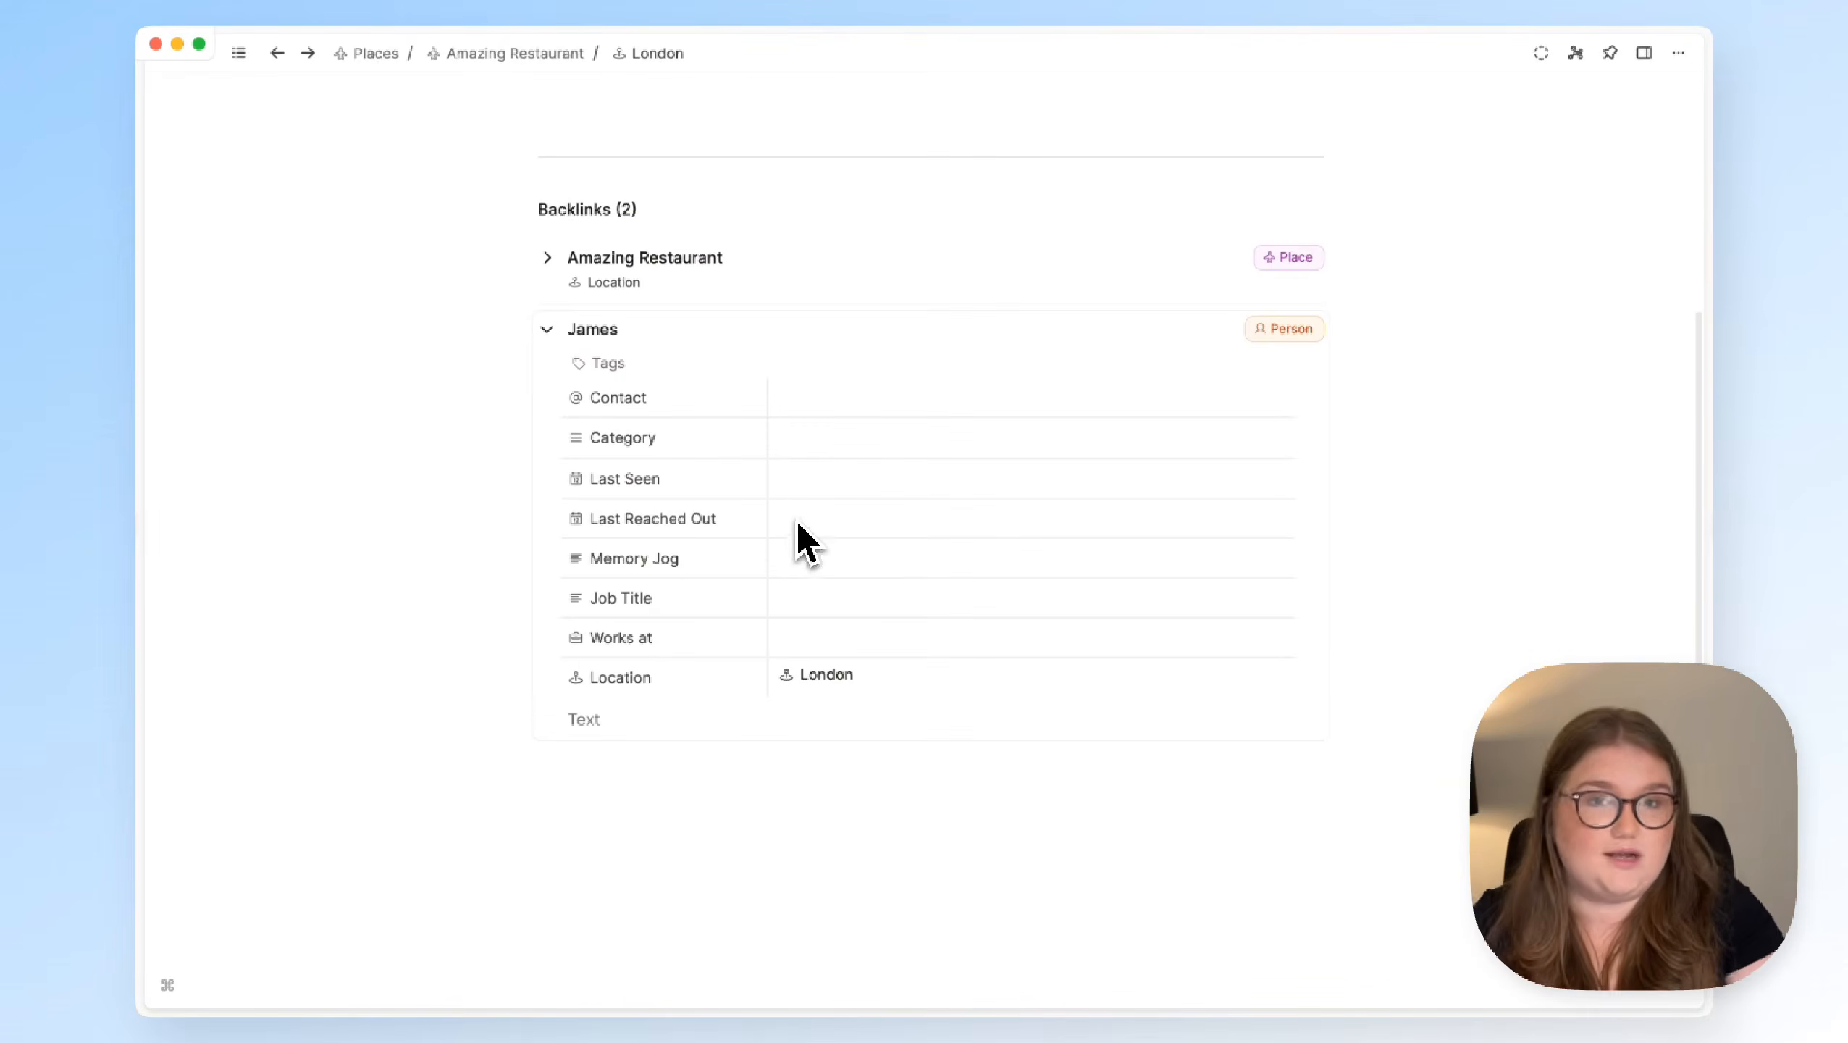
scroll(795, 540, up, 3)
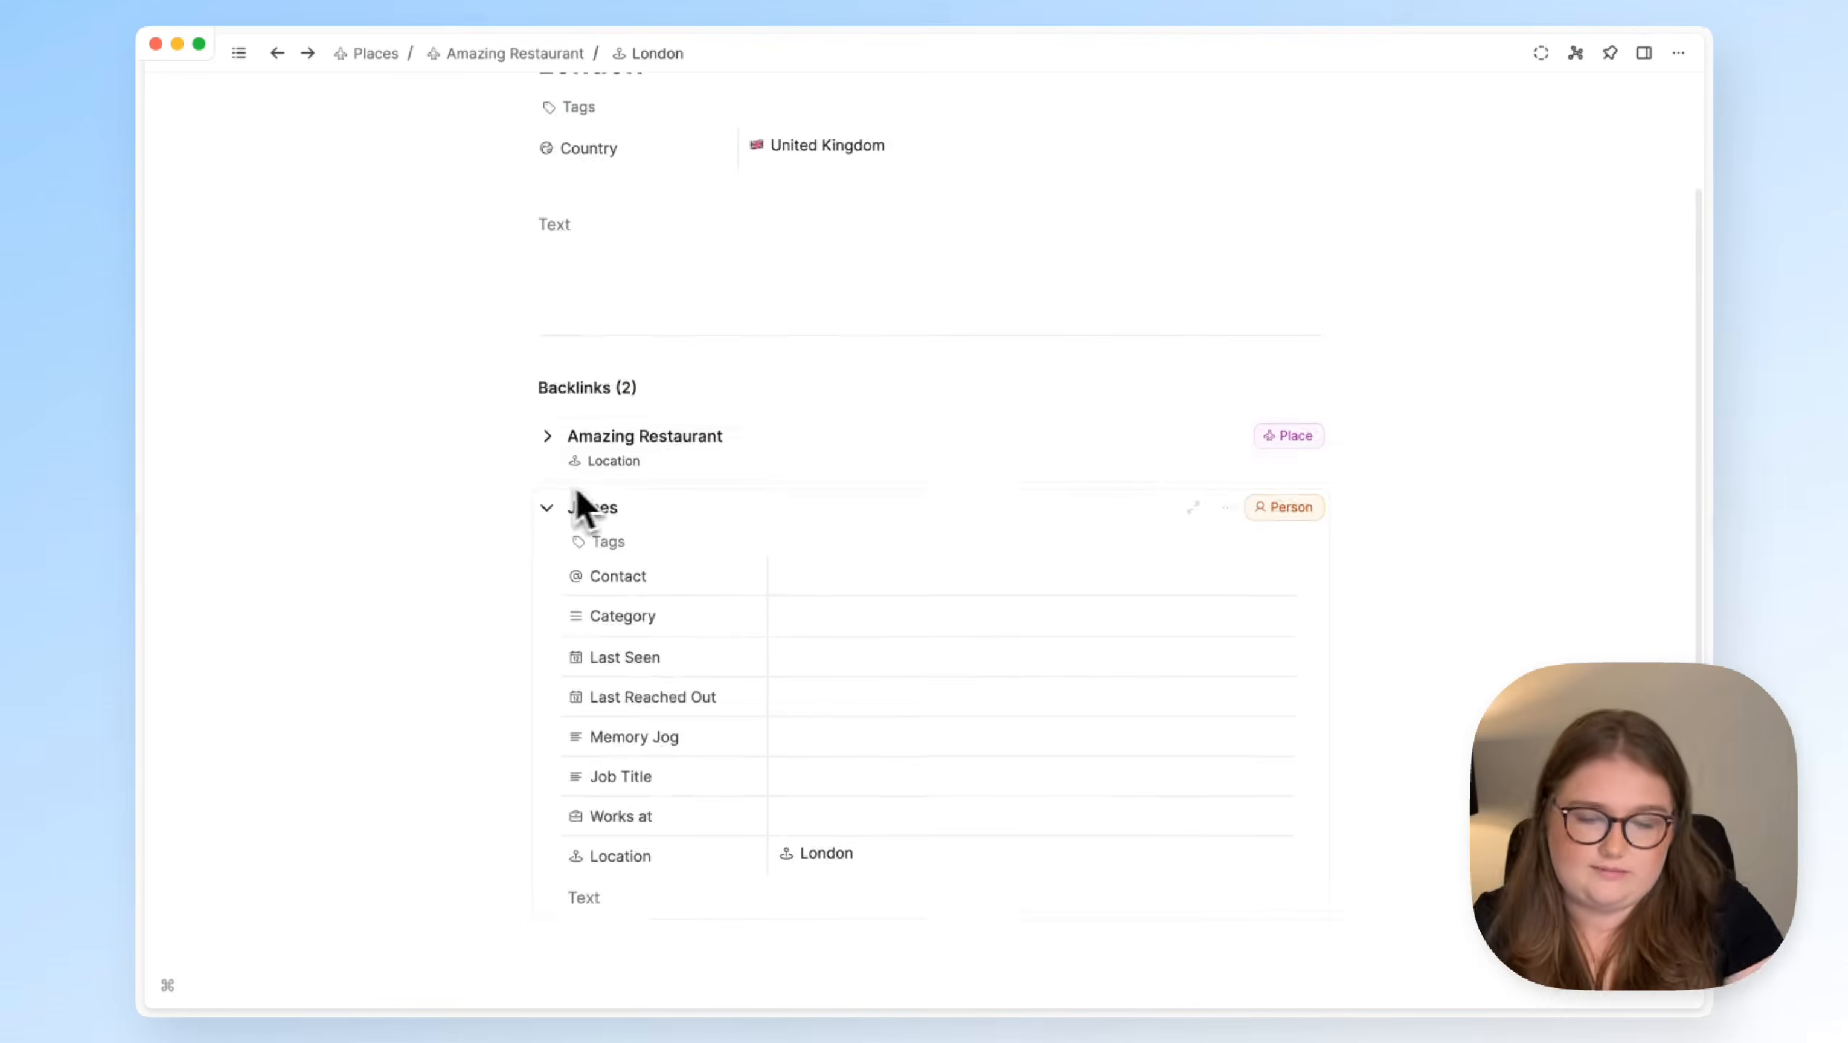
click(576, 486)
Create a collection named Restaurants for Amazing Restaurant and give it a bowl icon found by searching for food
click(710, 183)
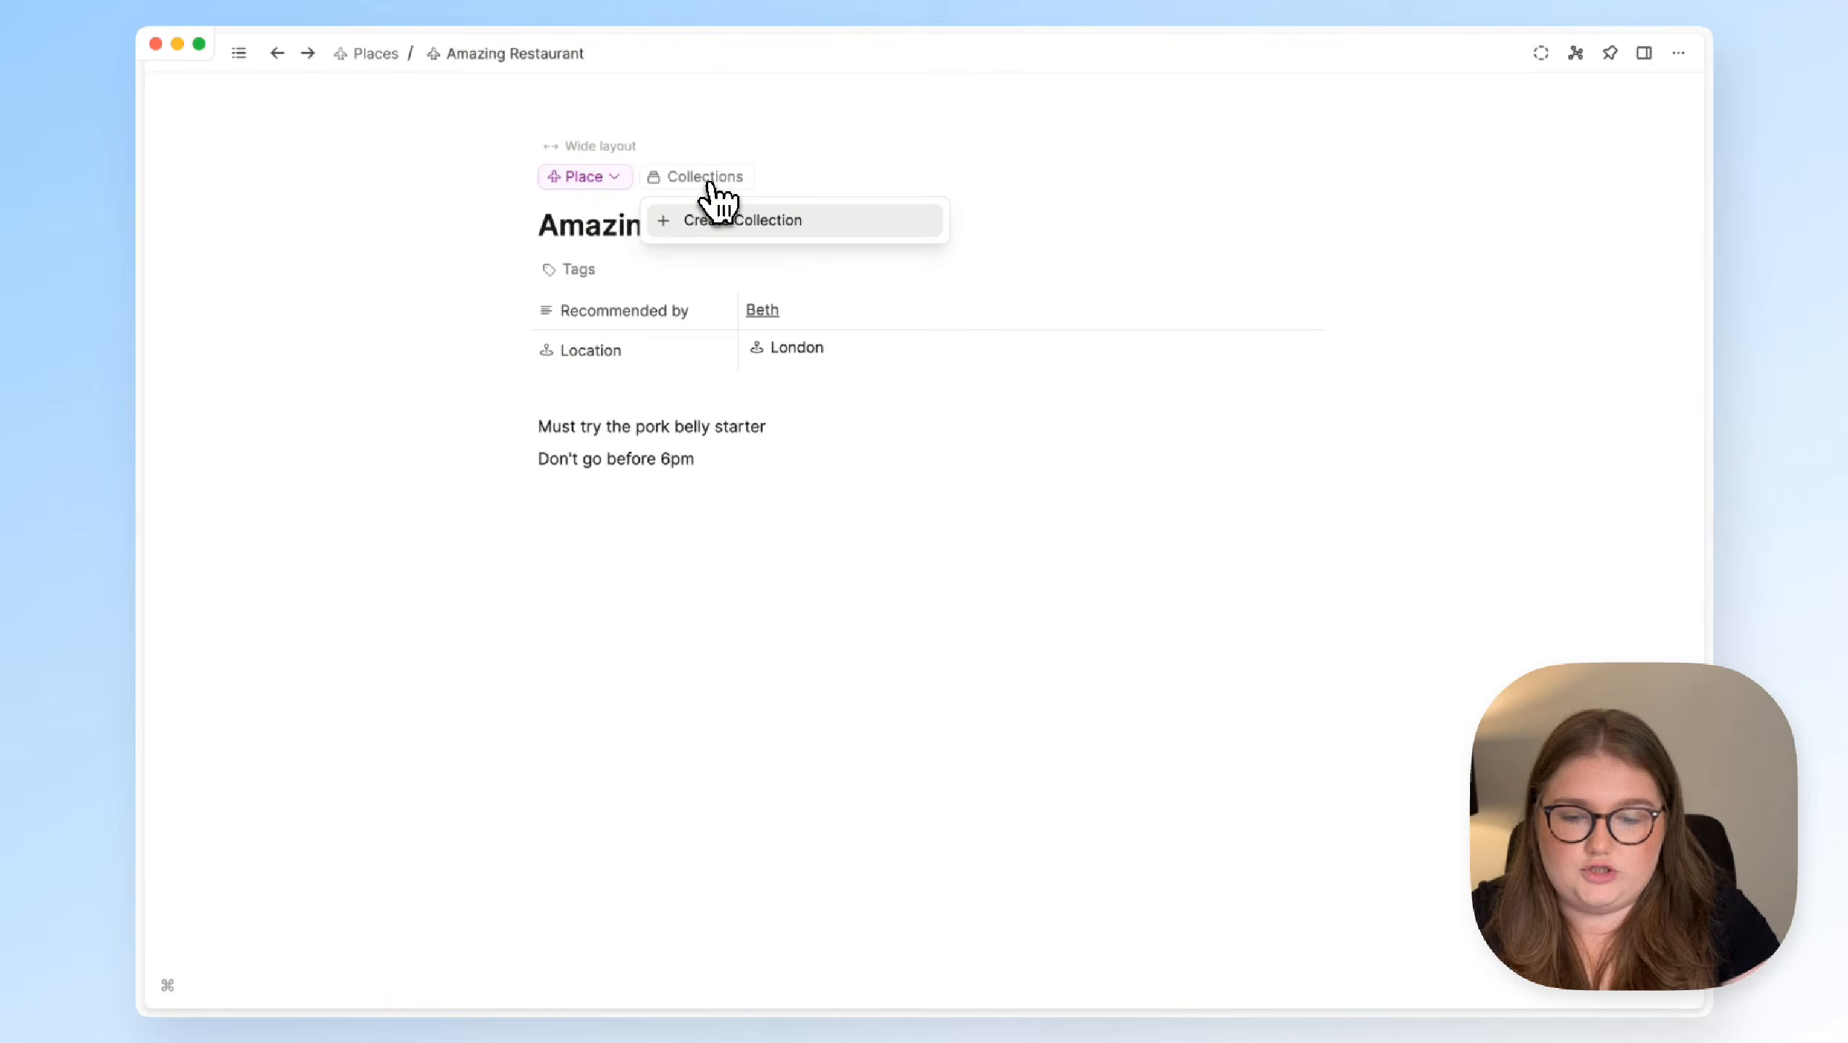
click(722, 222)
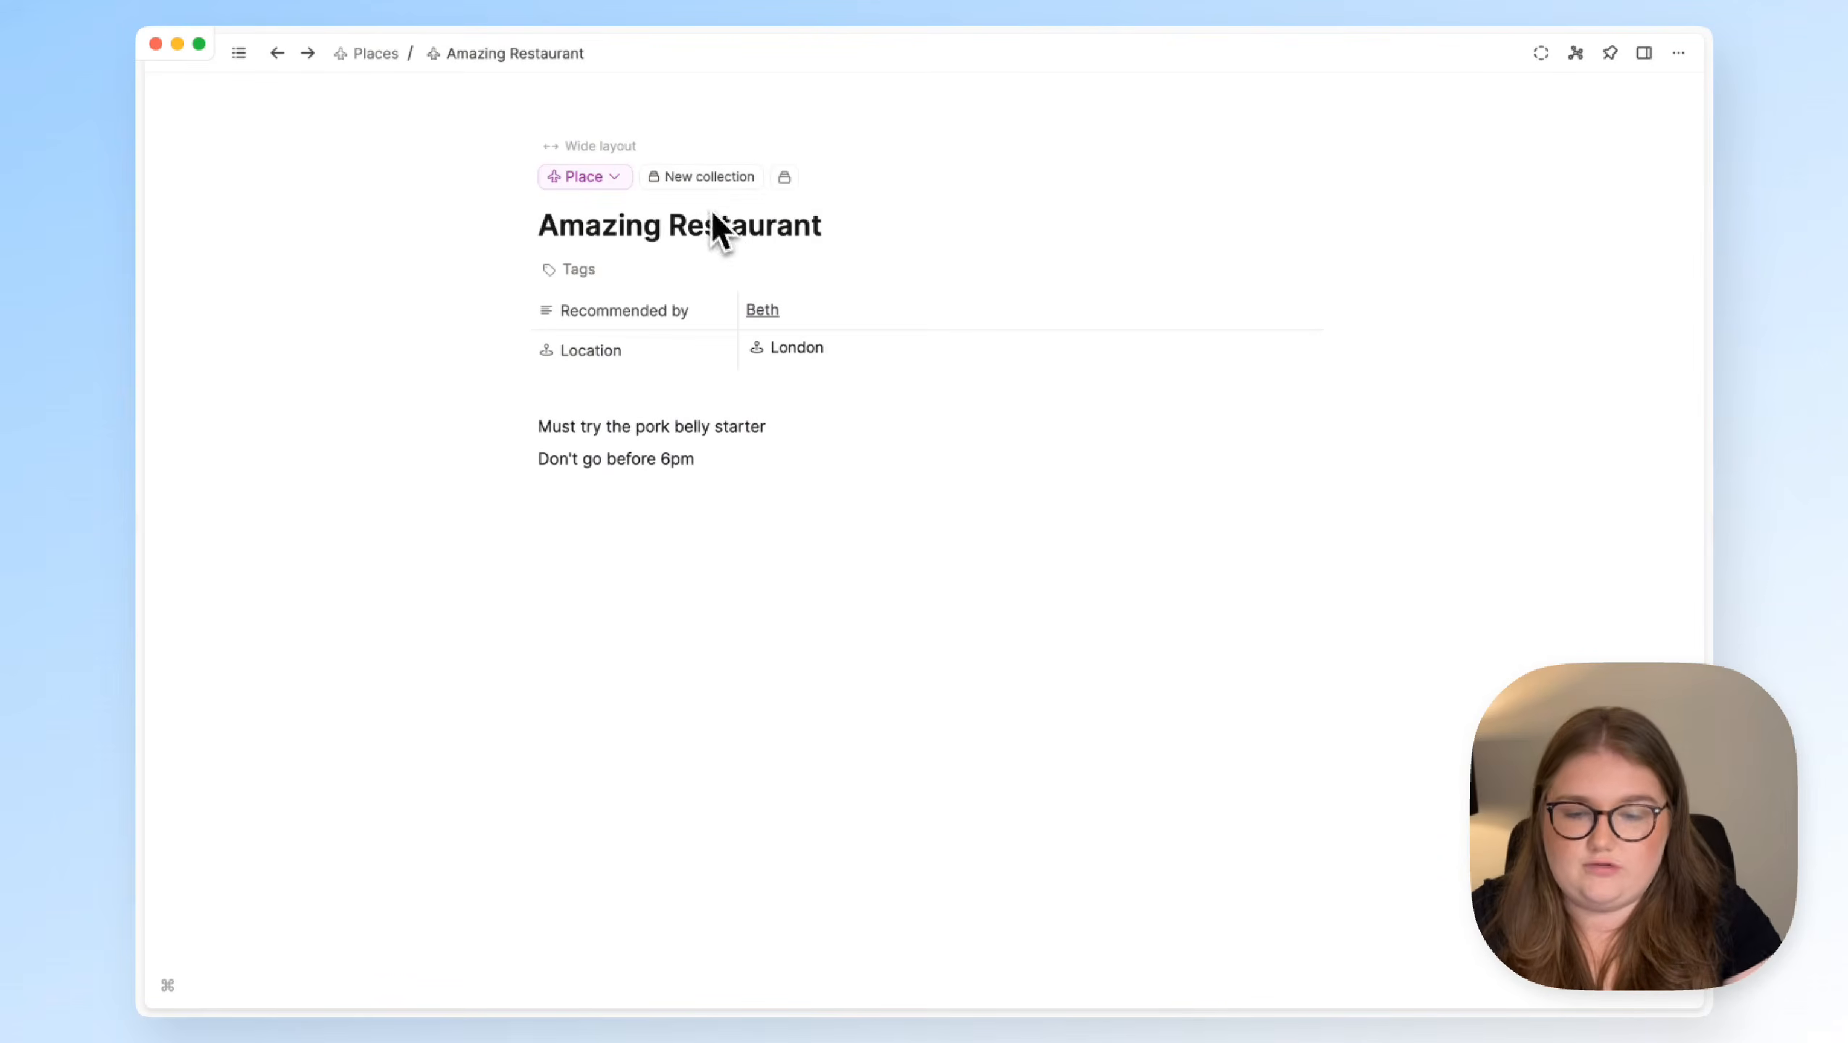
click(699, 188)
text(R)
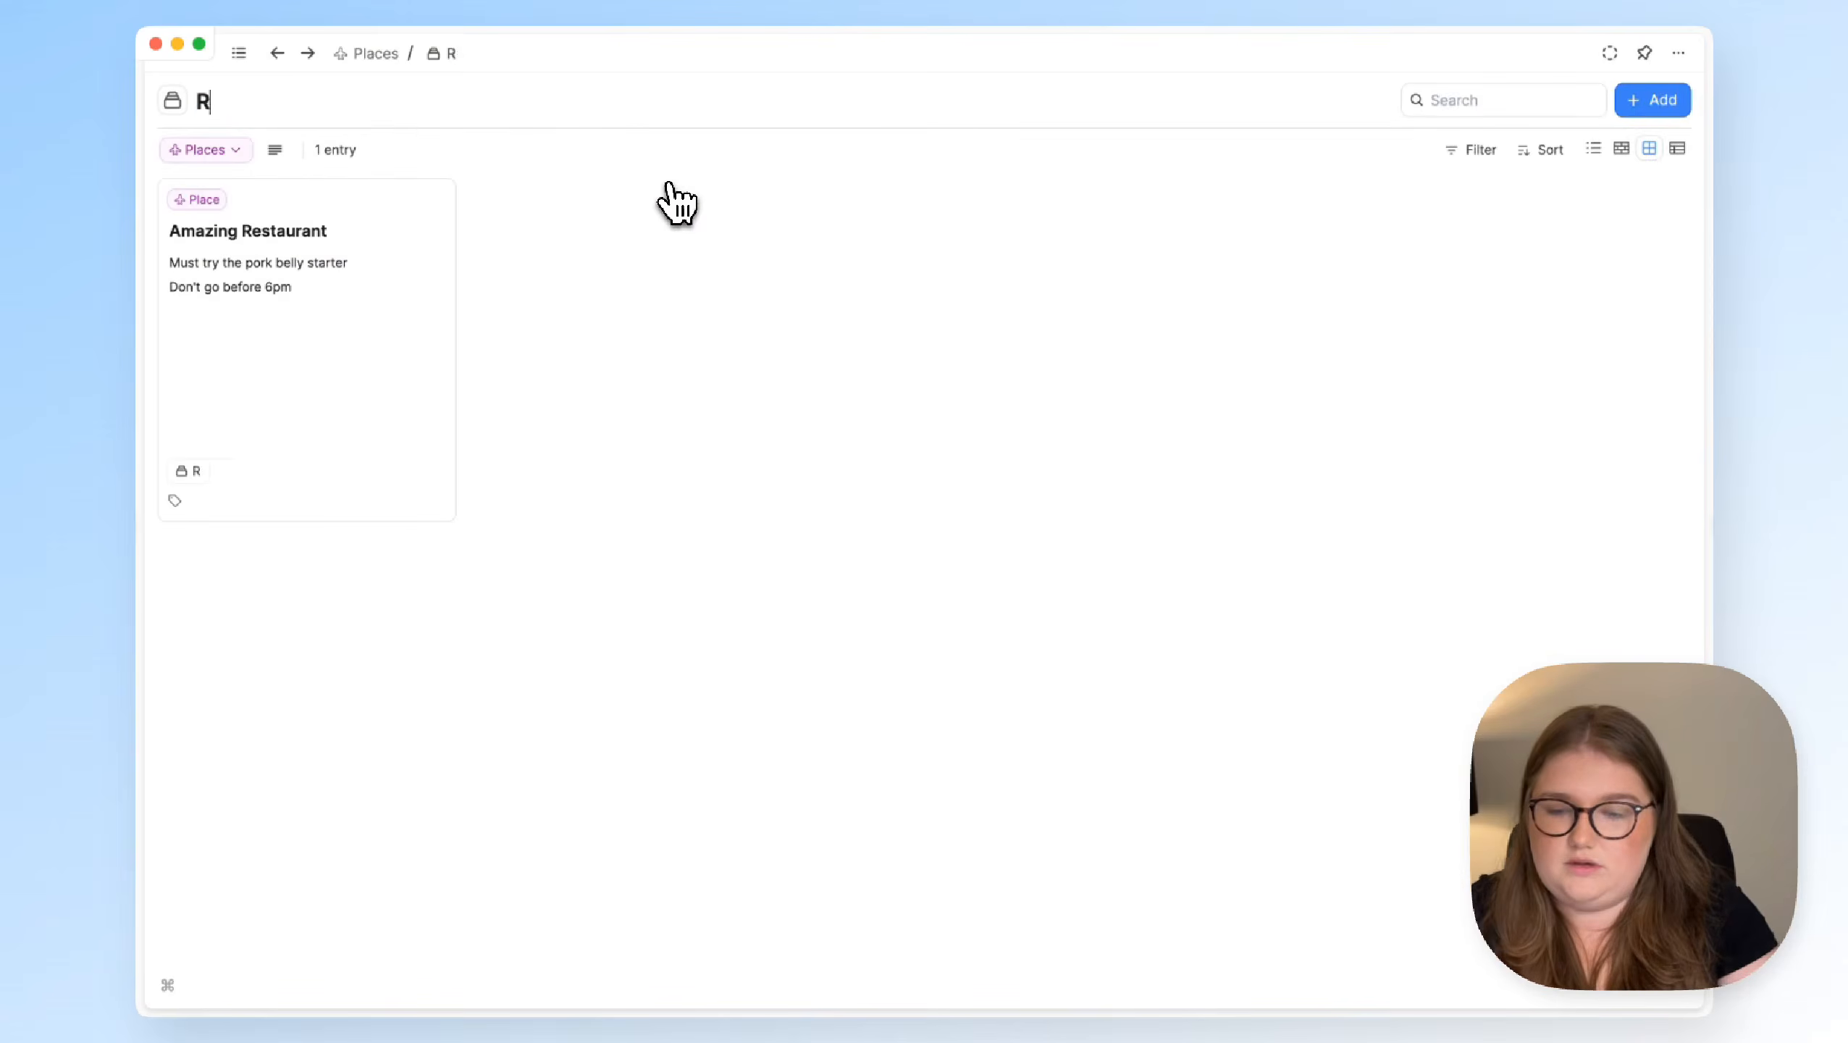
text(estaurants)
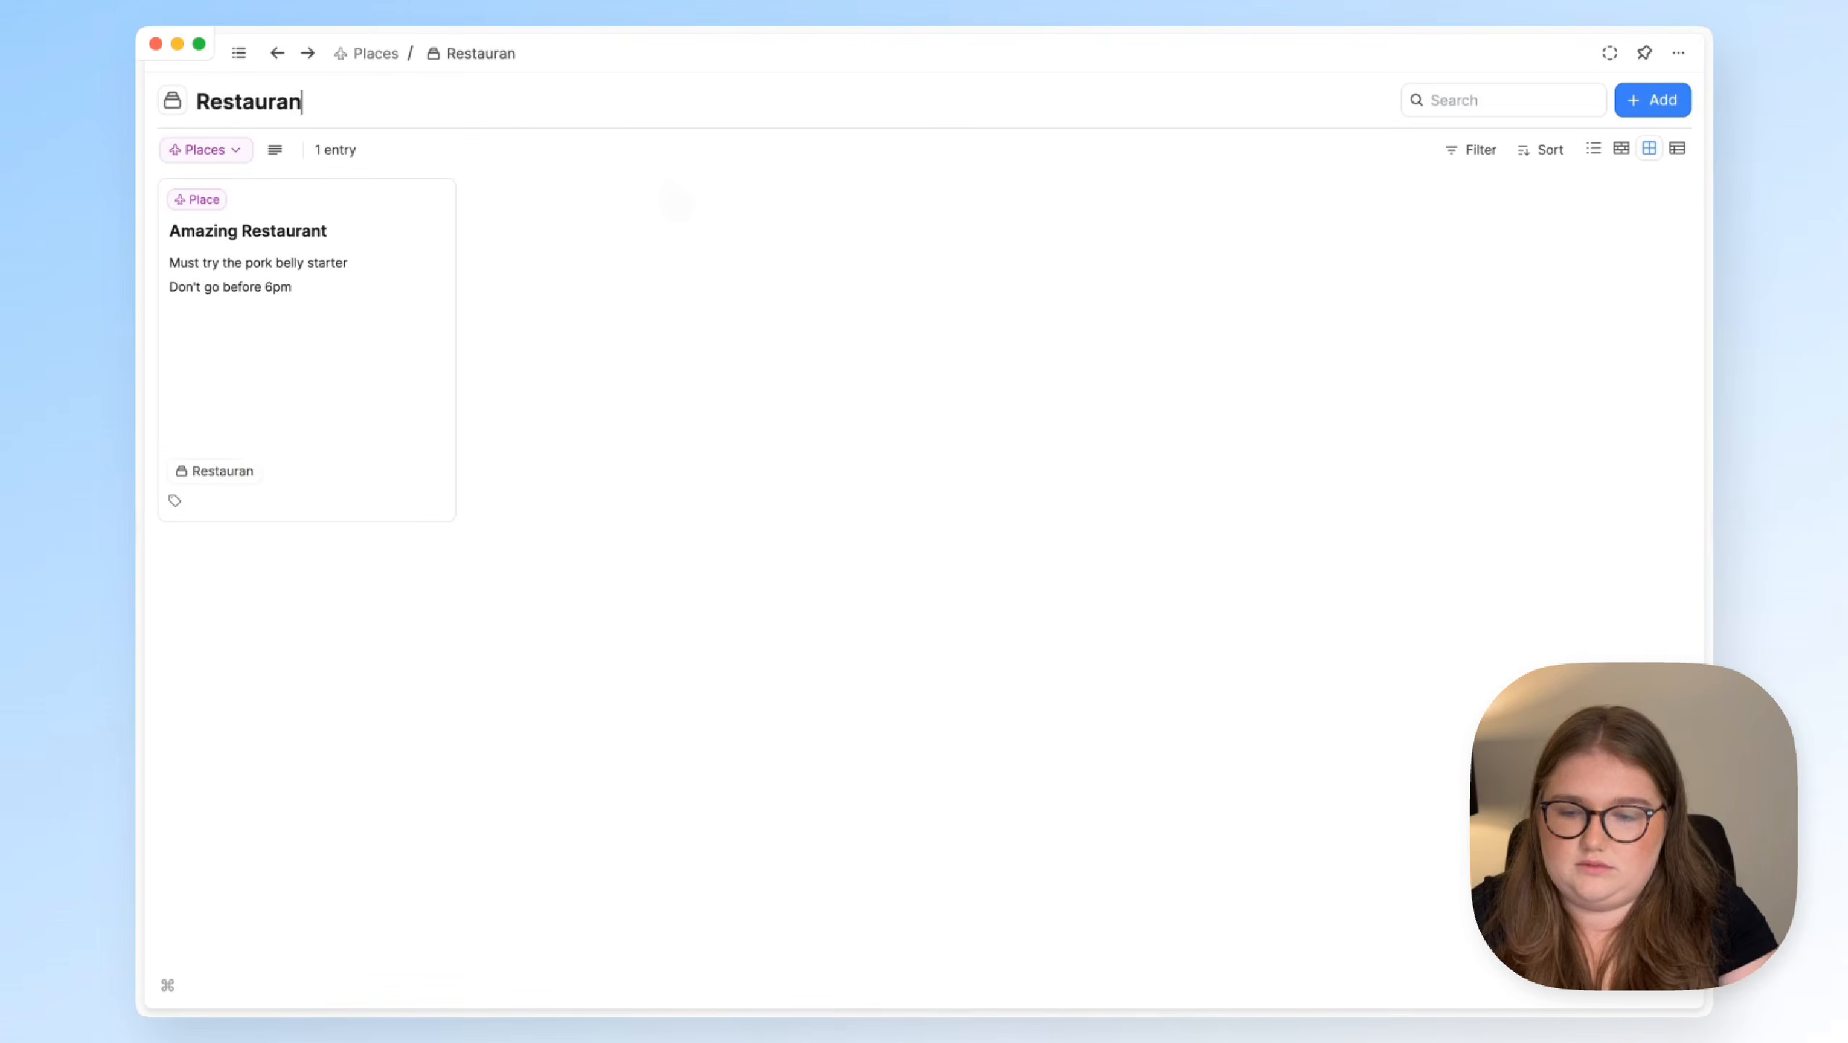
click(175, 102)
text(food)
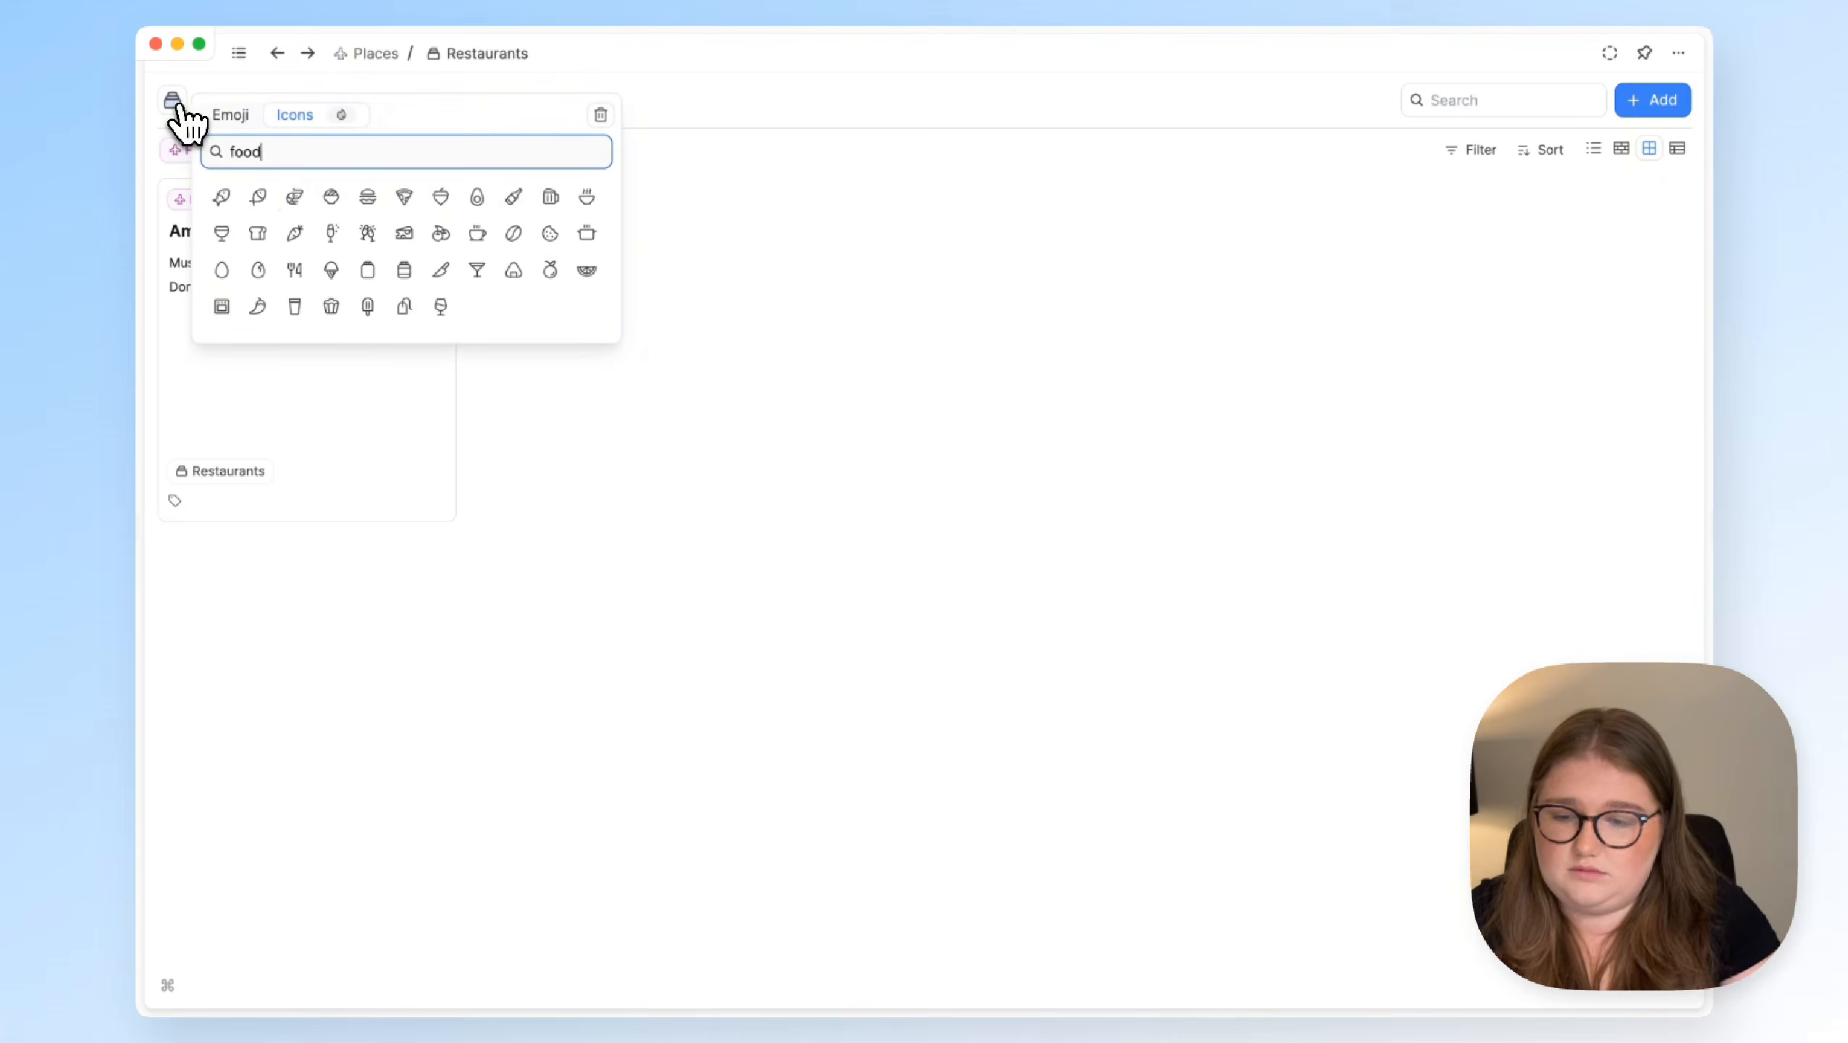
click(331, 197)
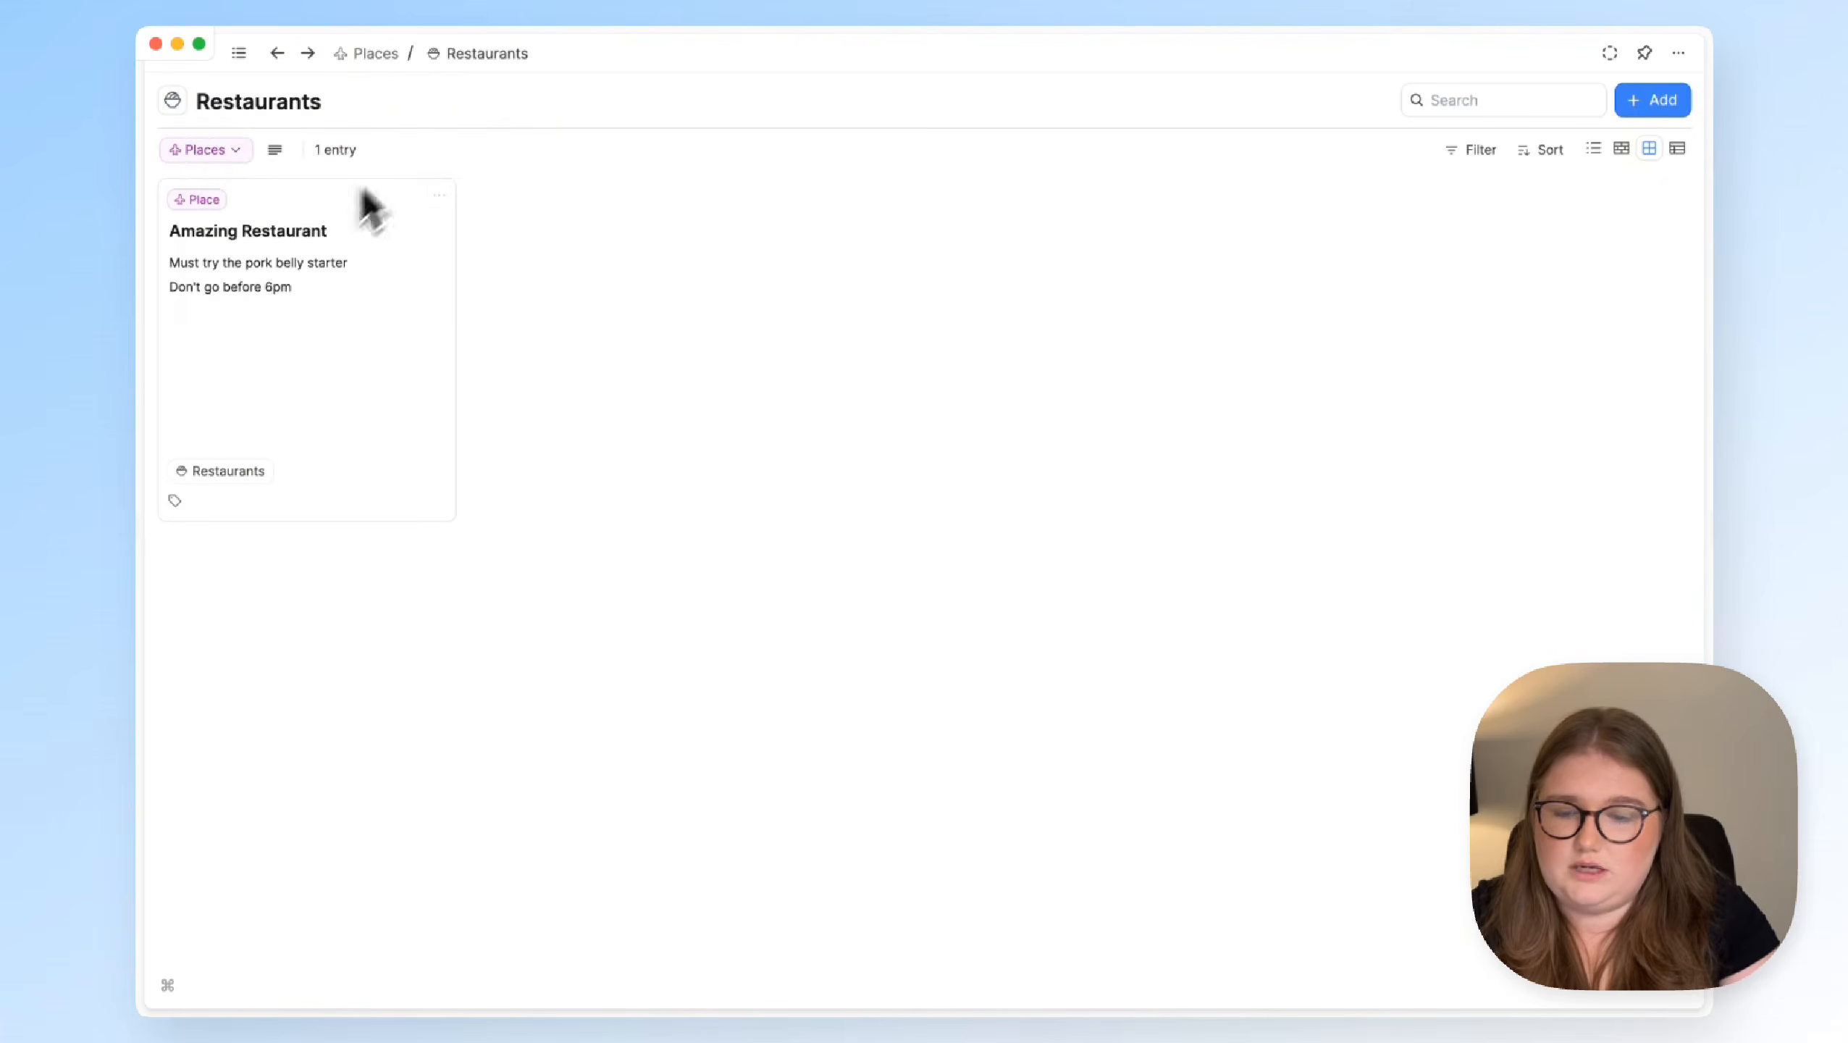
Reopen Amazing Restaurant as a full page from the Places overview and add a multi-select property named Category
click(375, 54)
click(445, 336)
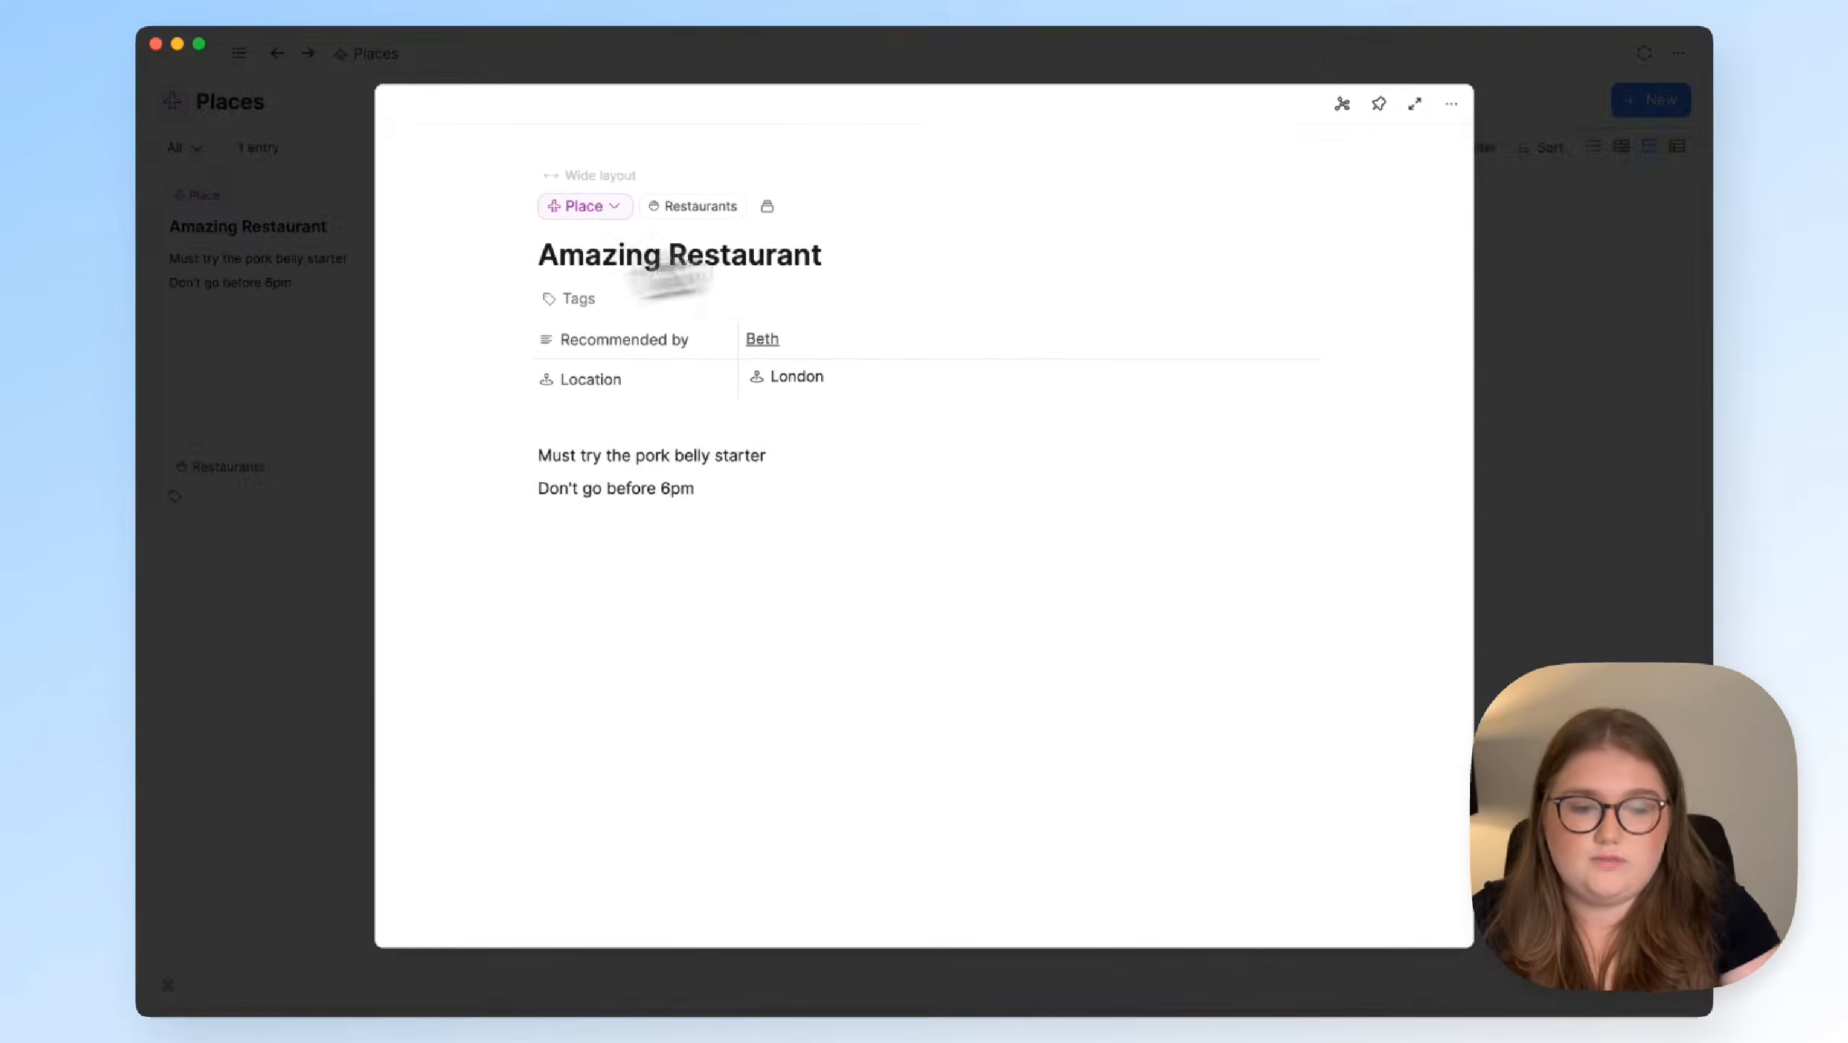
click(1409, 108)
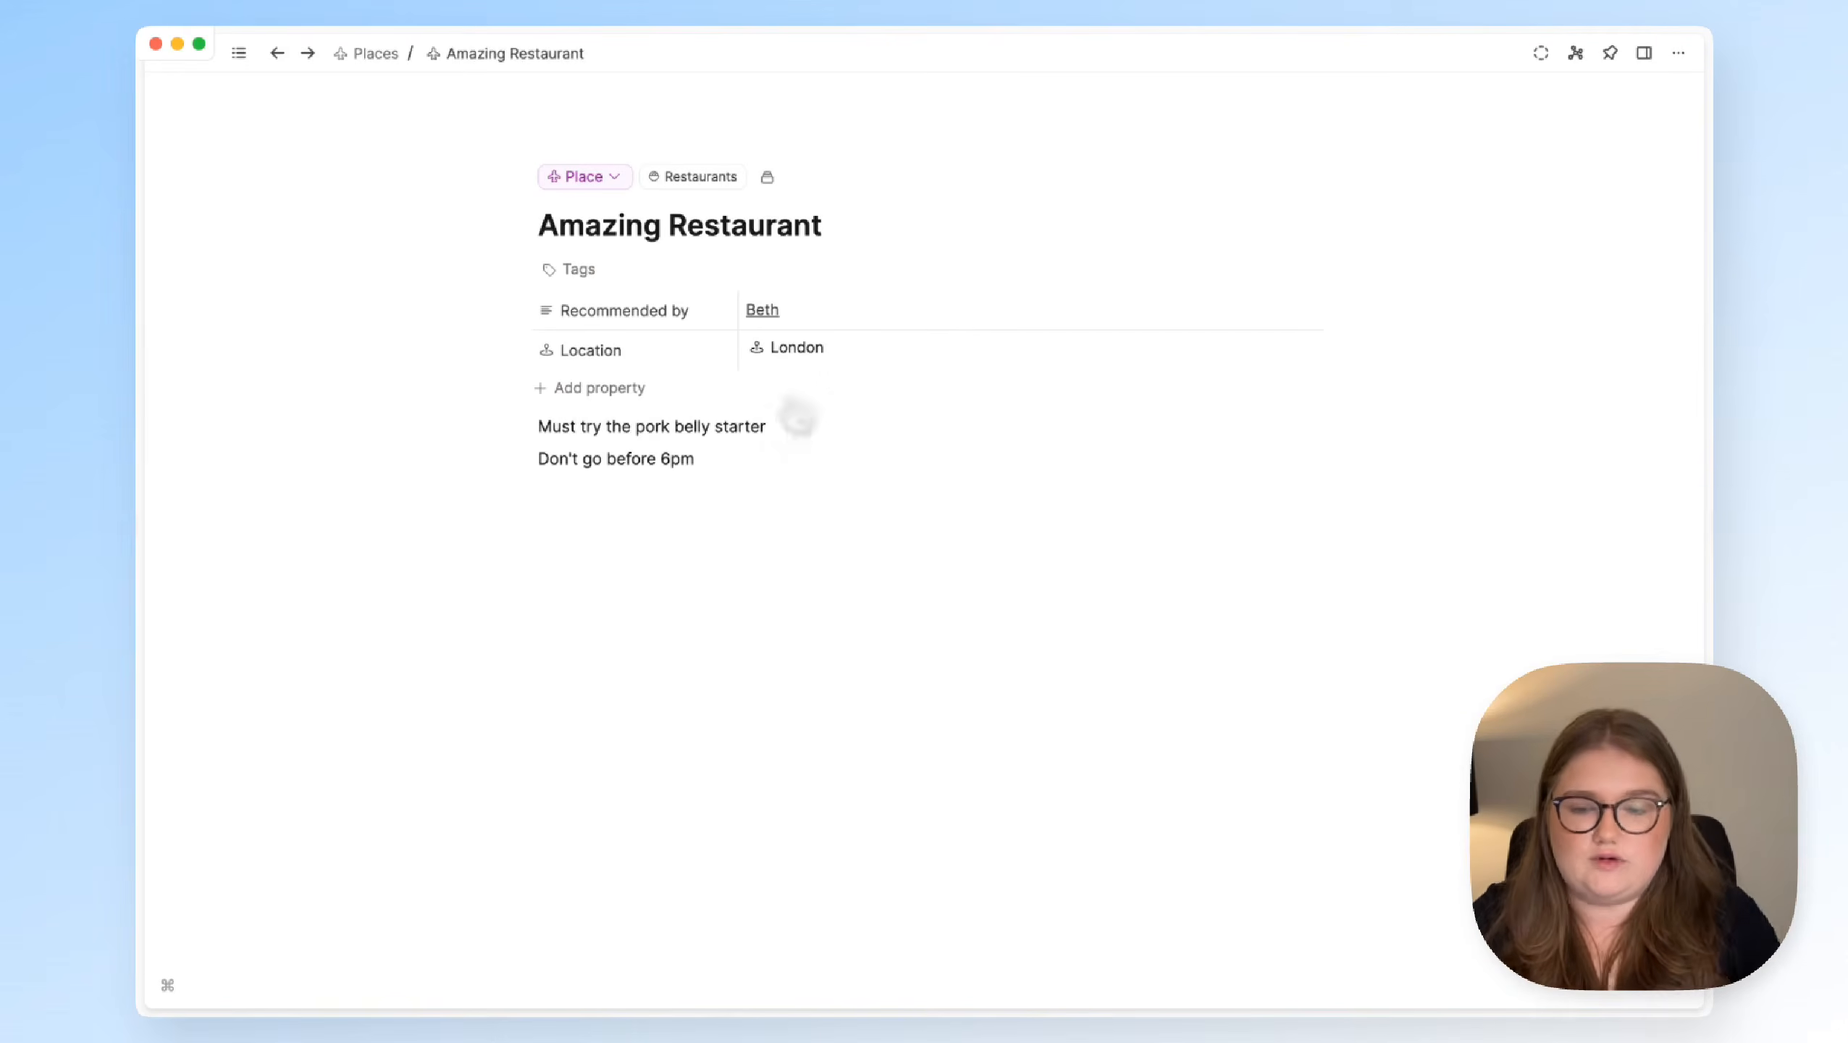
click(606, 394)
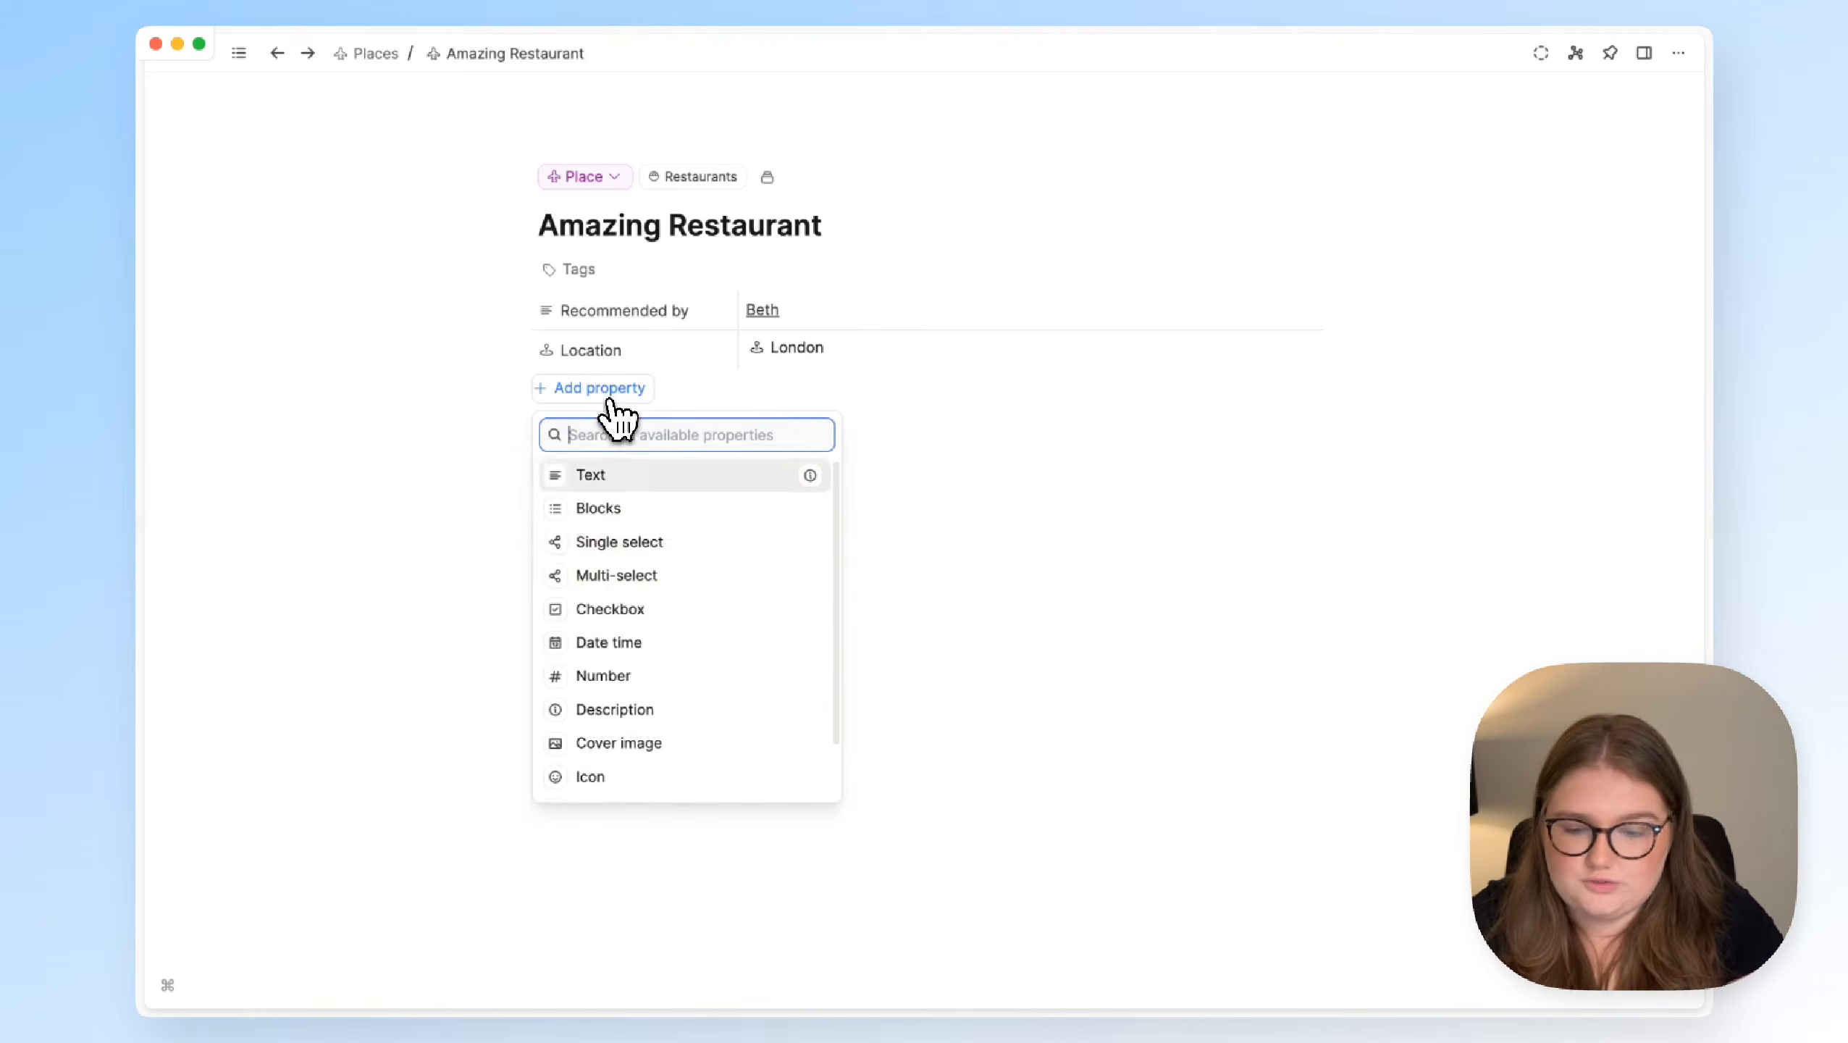
click(679, 580)
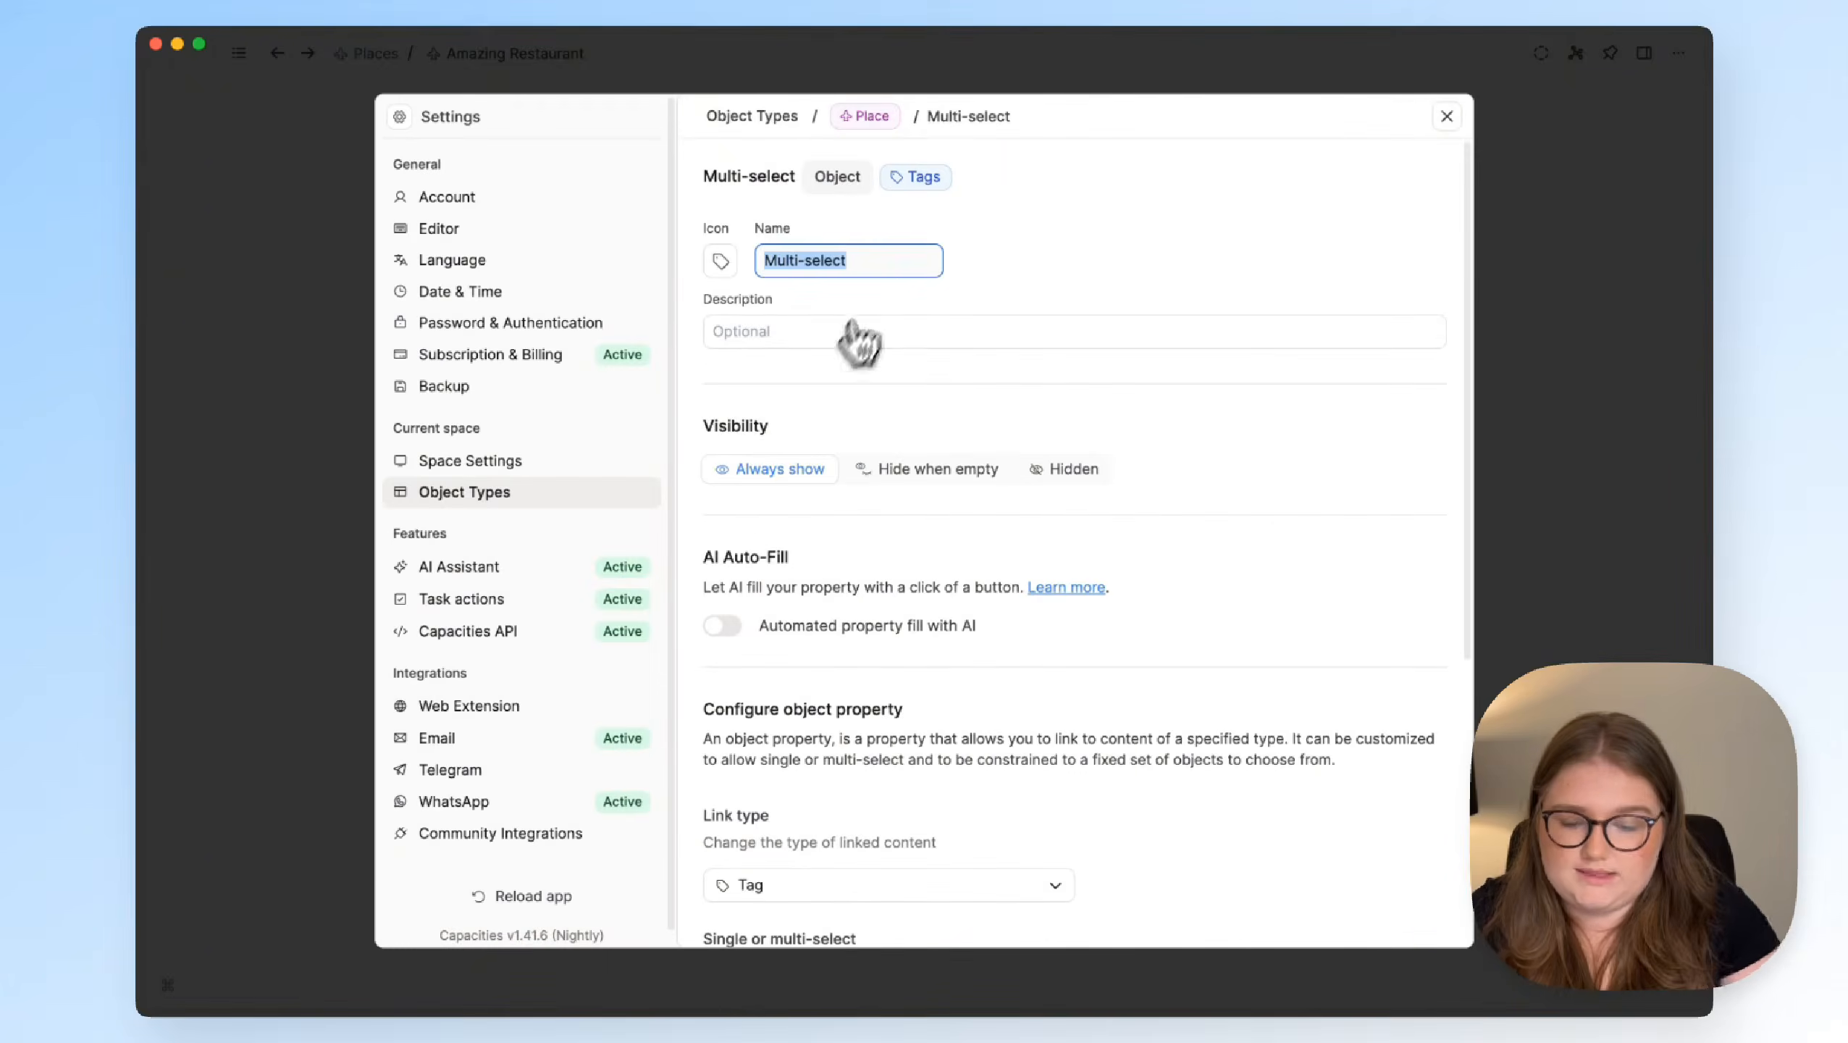
text(Catalog)
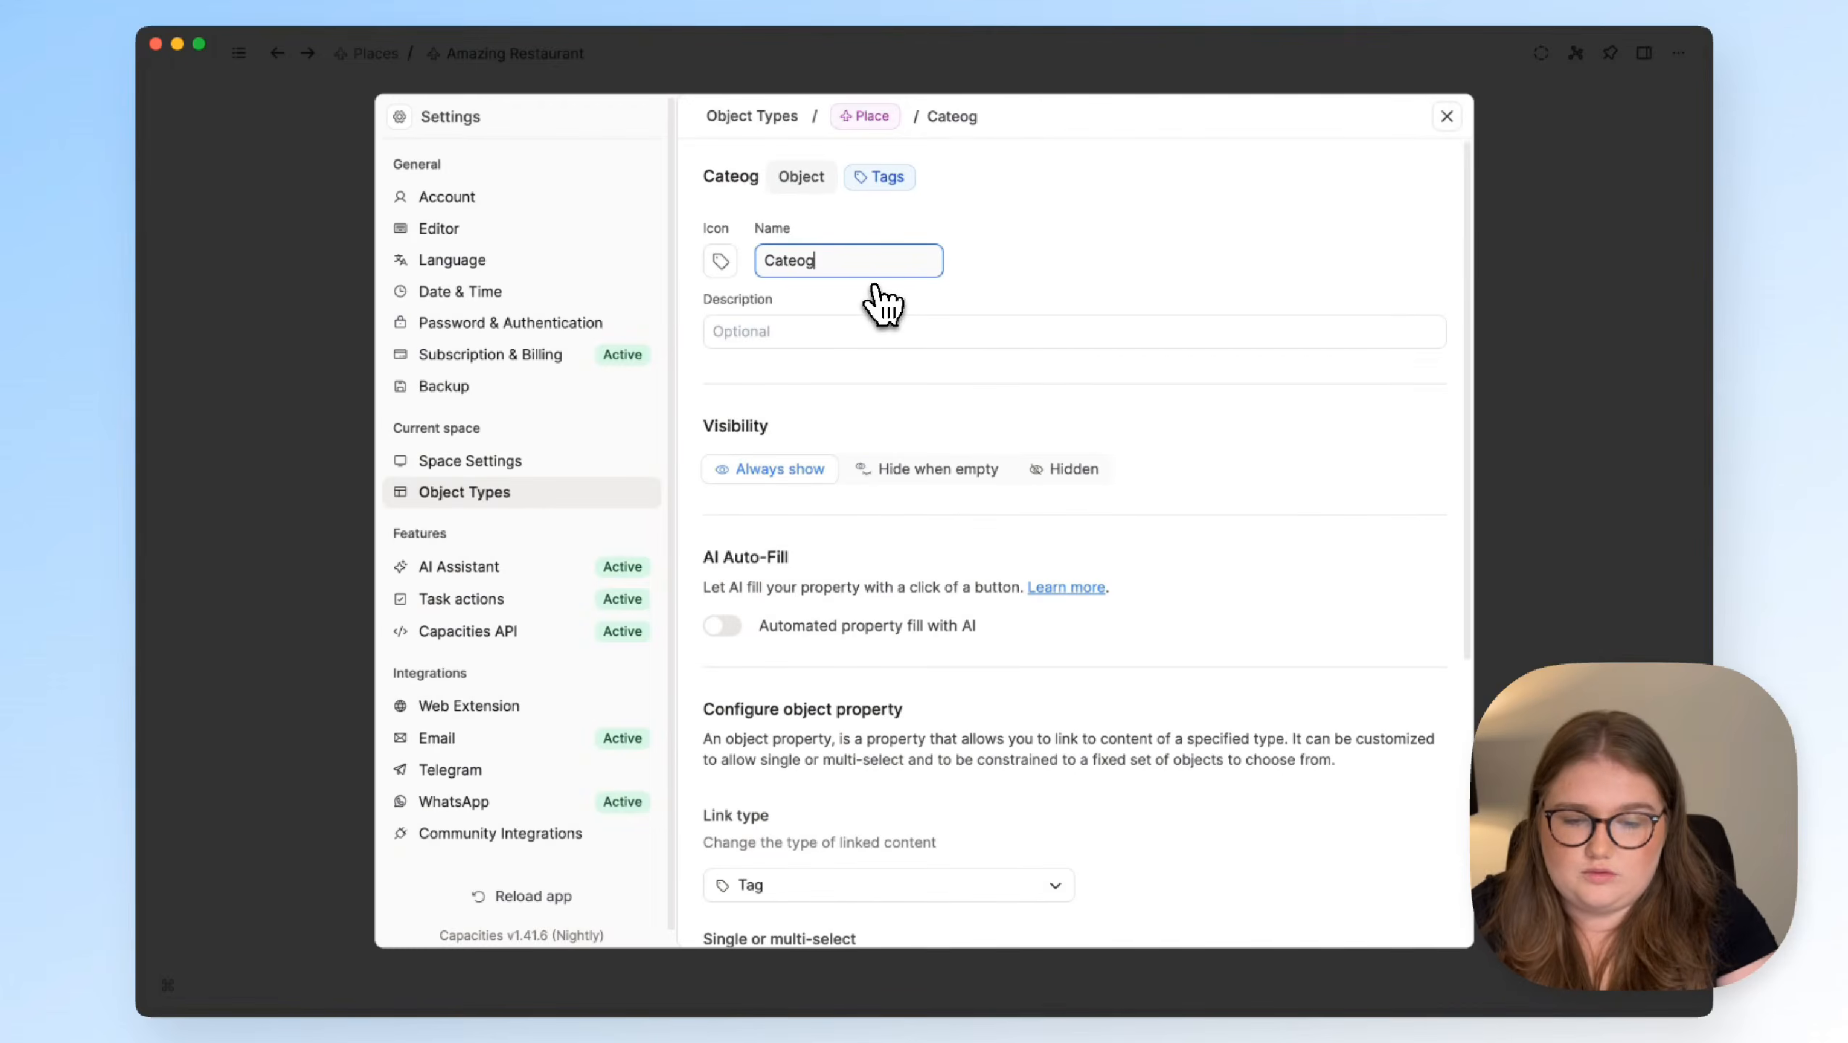
key(BackSpace)
key(BackSpace)
key(BackSpace)
key(BackSpace)
text(egory)
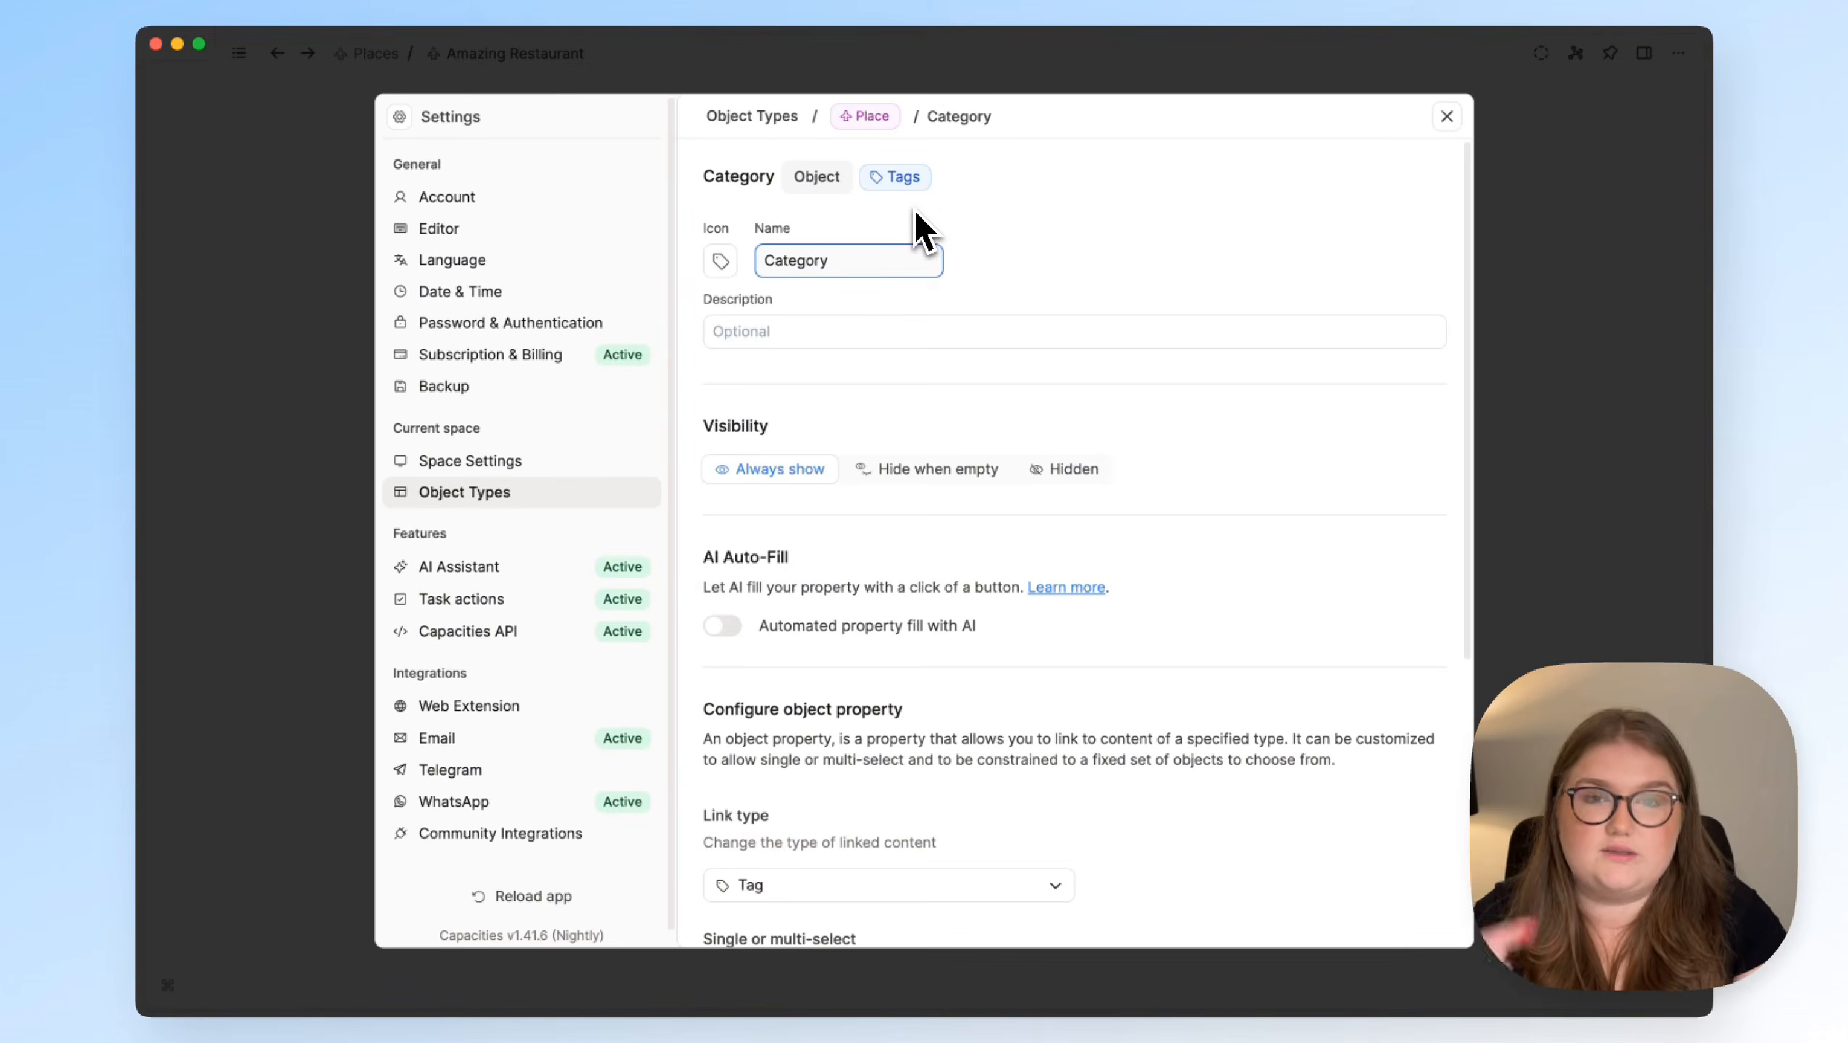
click(956, 248)
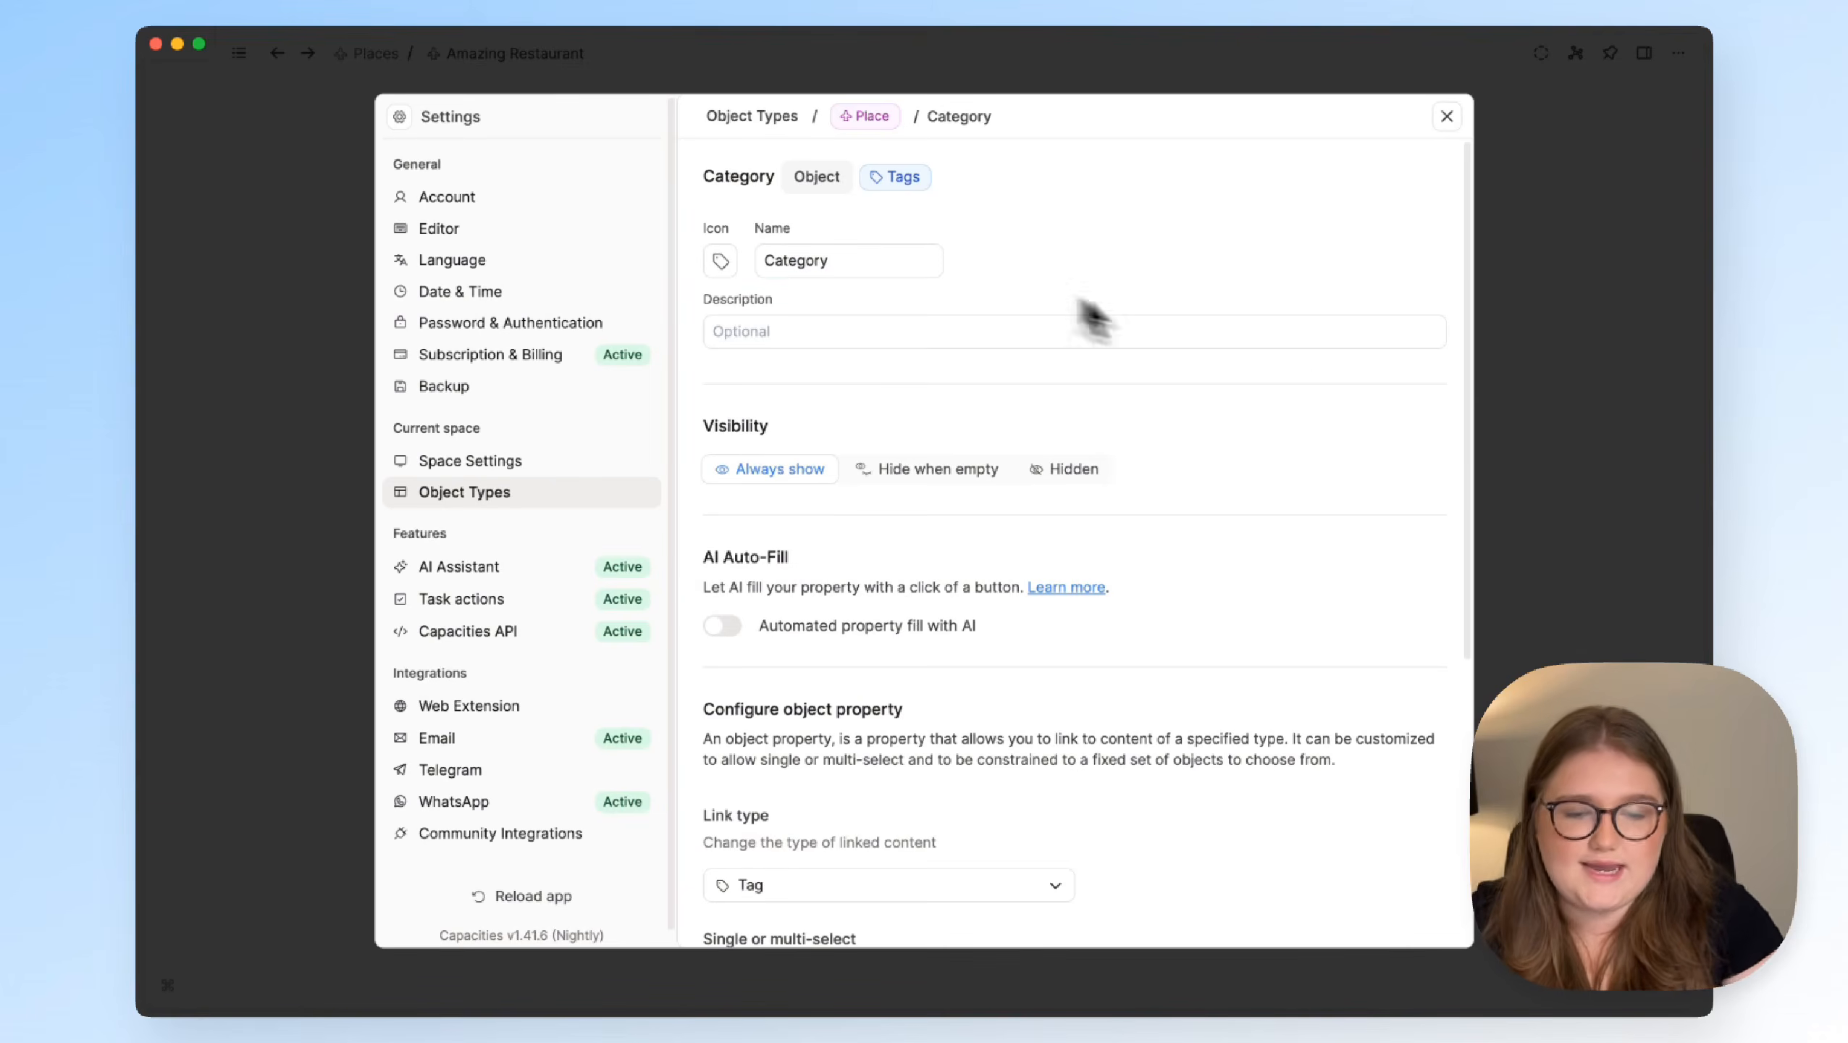
Restrict the Category property to a fixed set, apply the configuration changes and close the settings
scroll(1204, 658, down, 3)
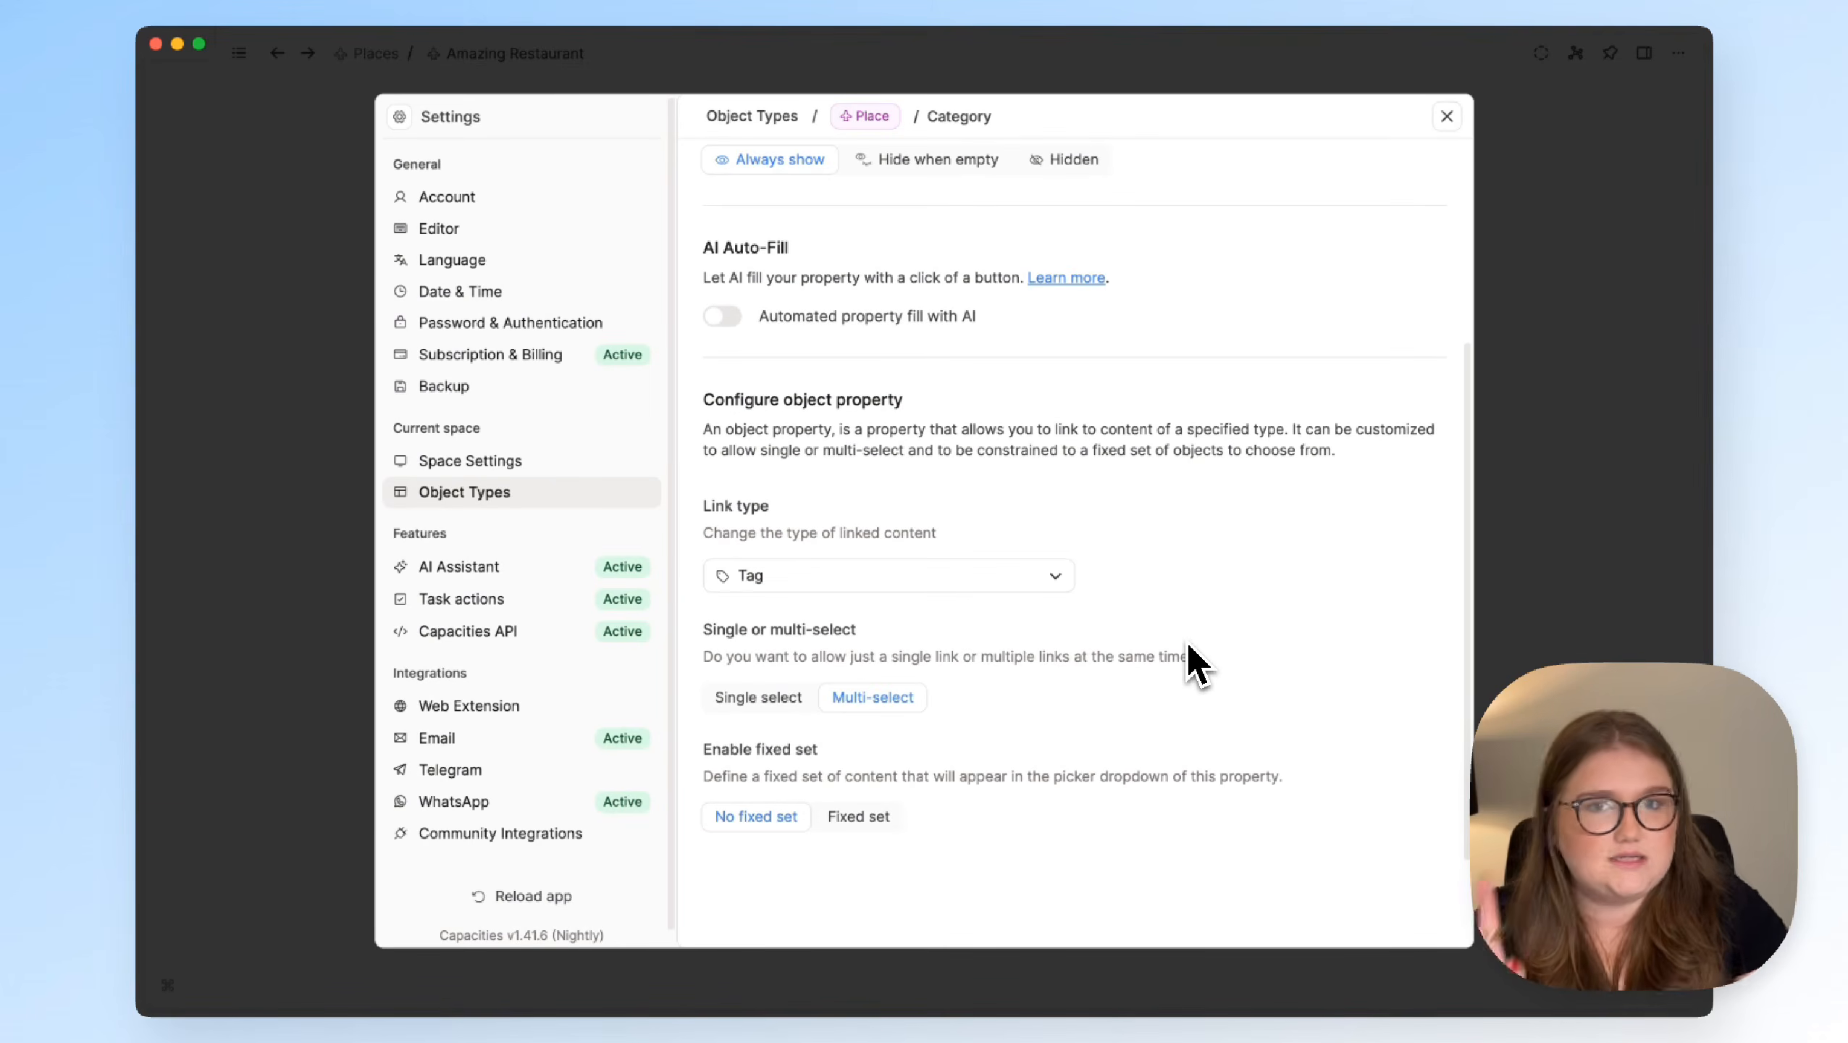
scroll(1197, 661, down, 3)
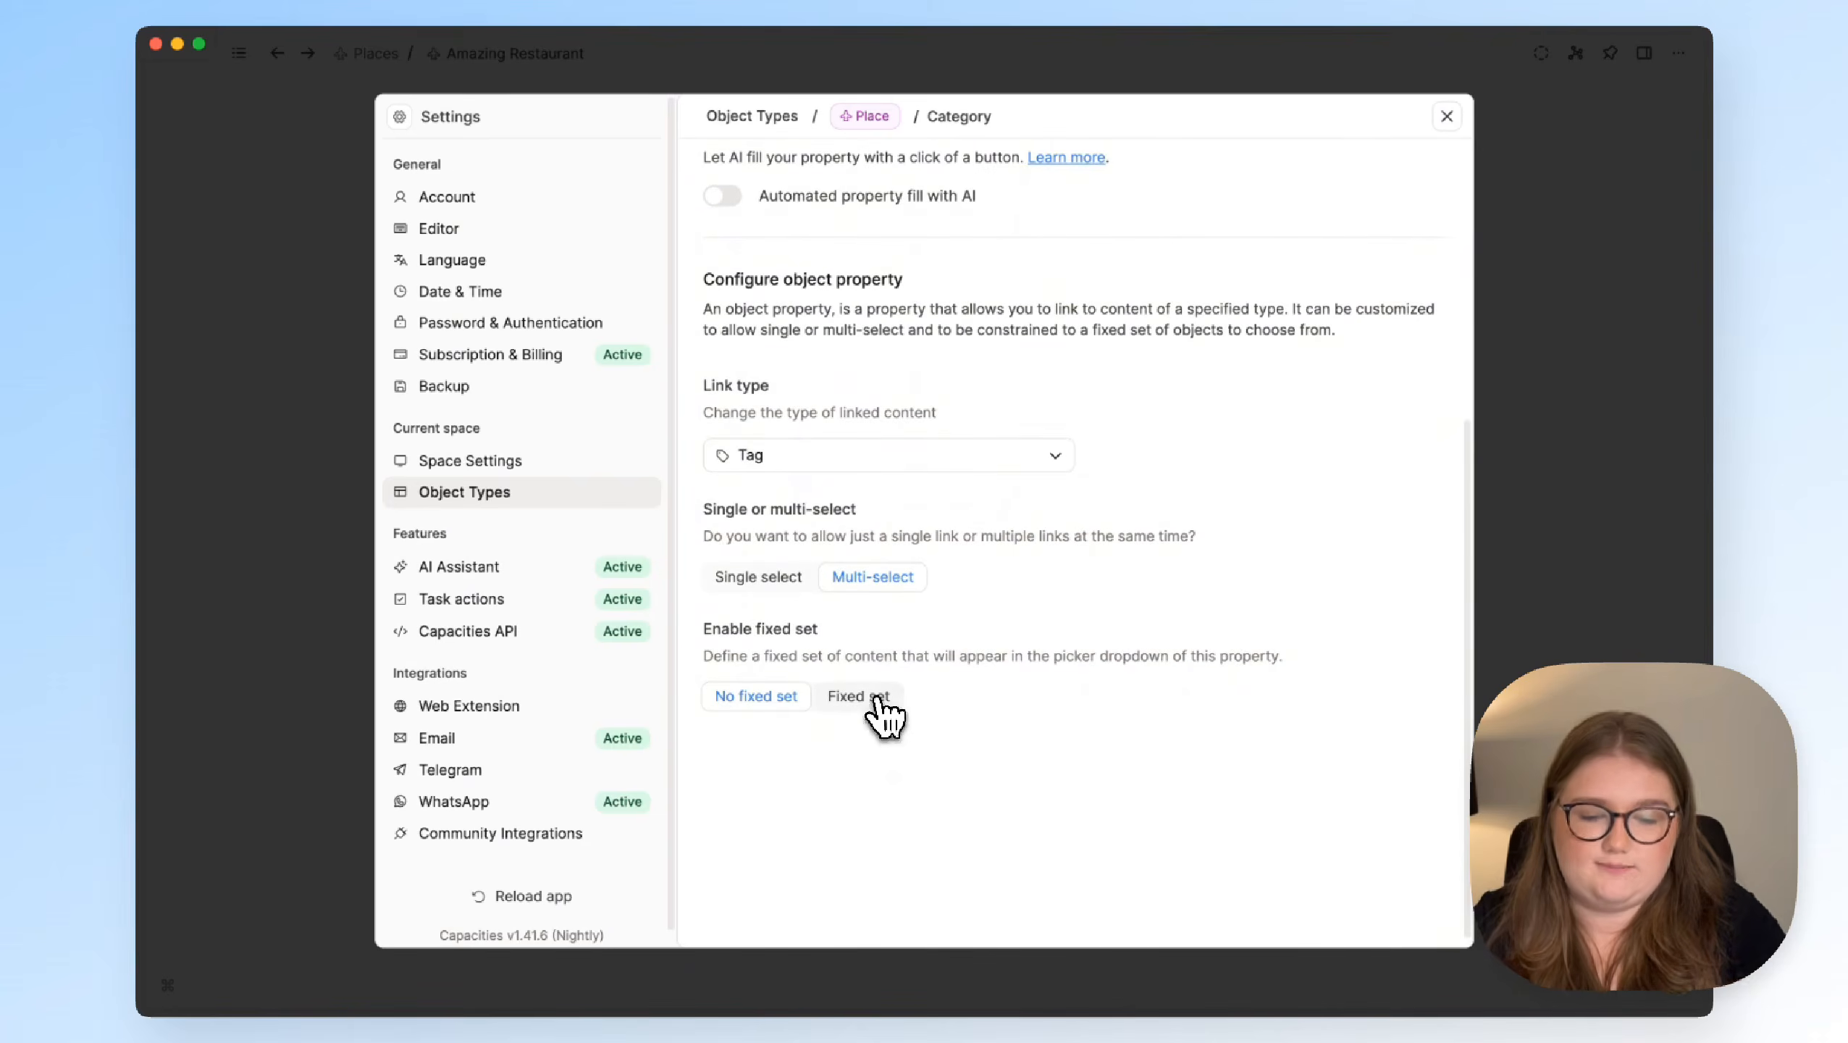
click(878, 701)
scroll(1189, 685, down, 2)
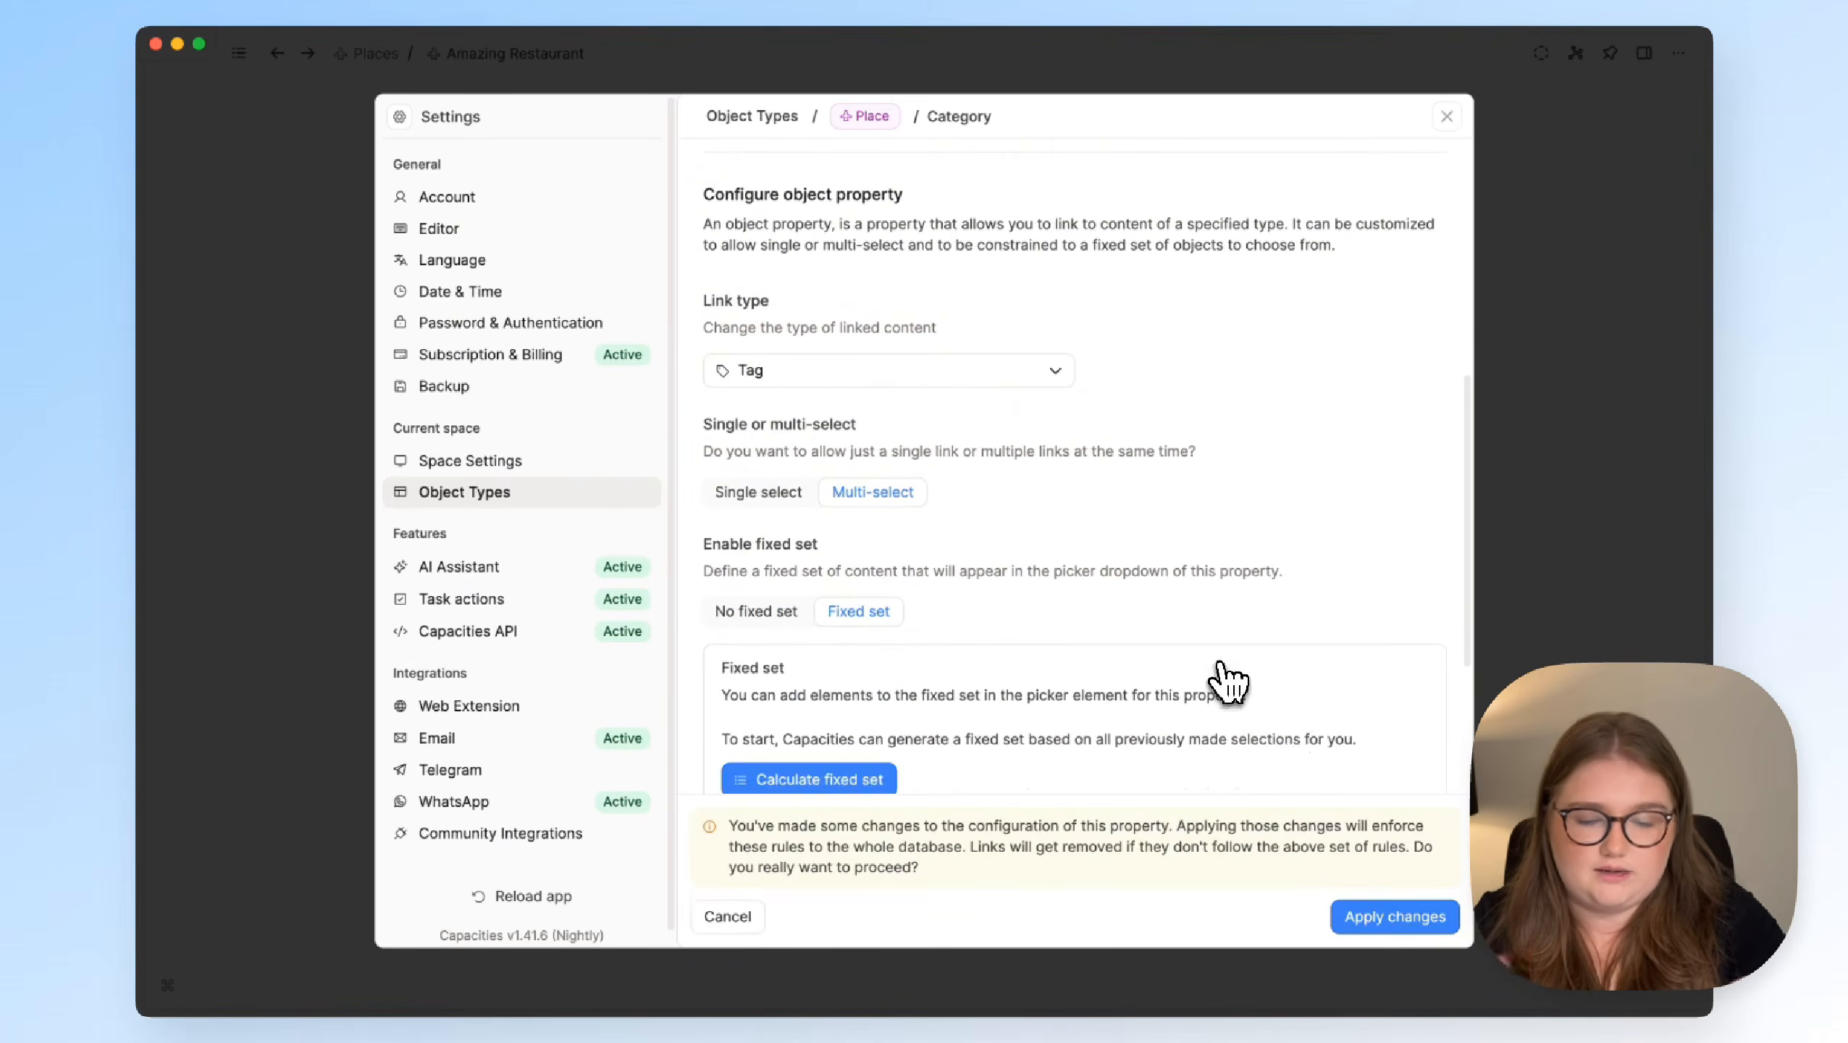
click(1383, 922)
key(Escape)
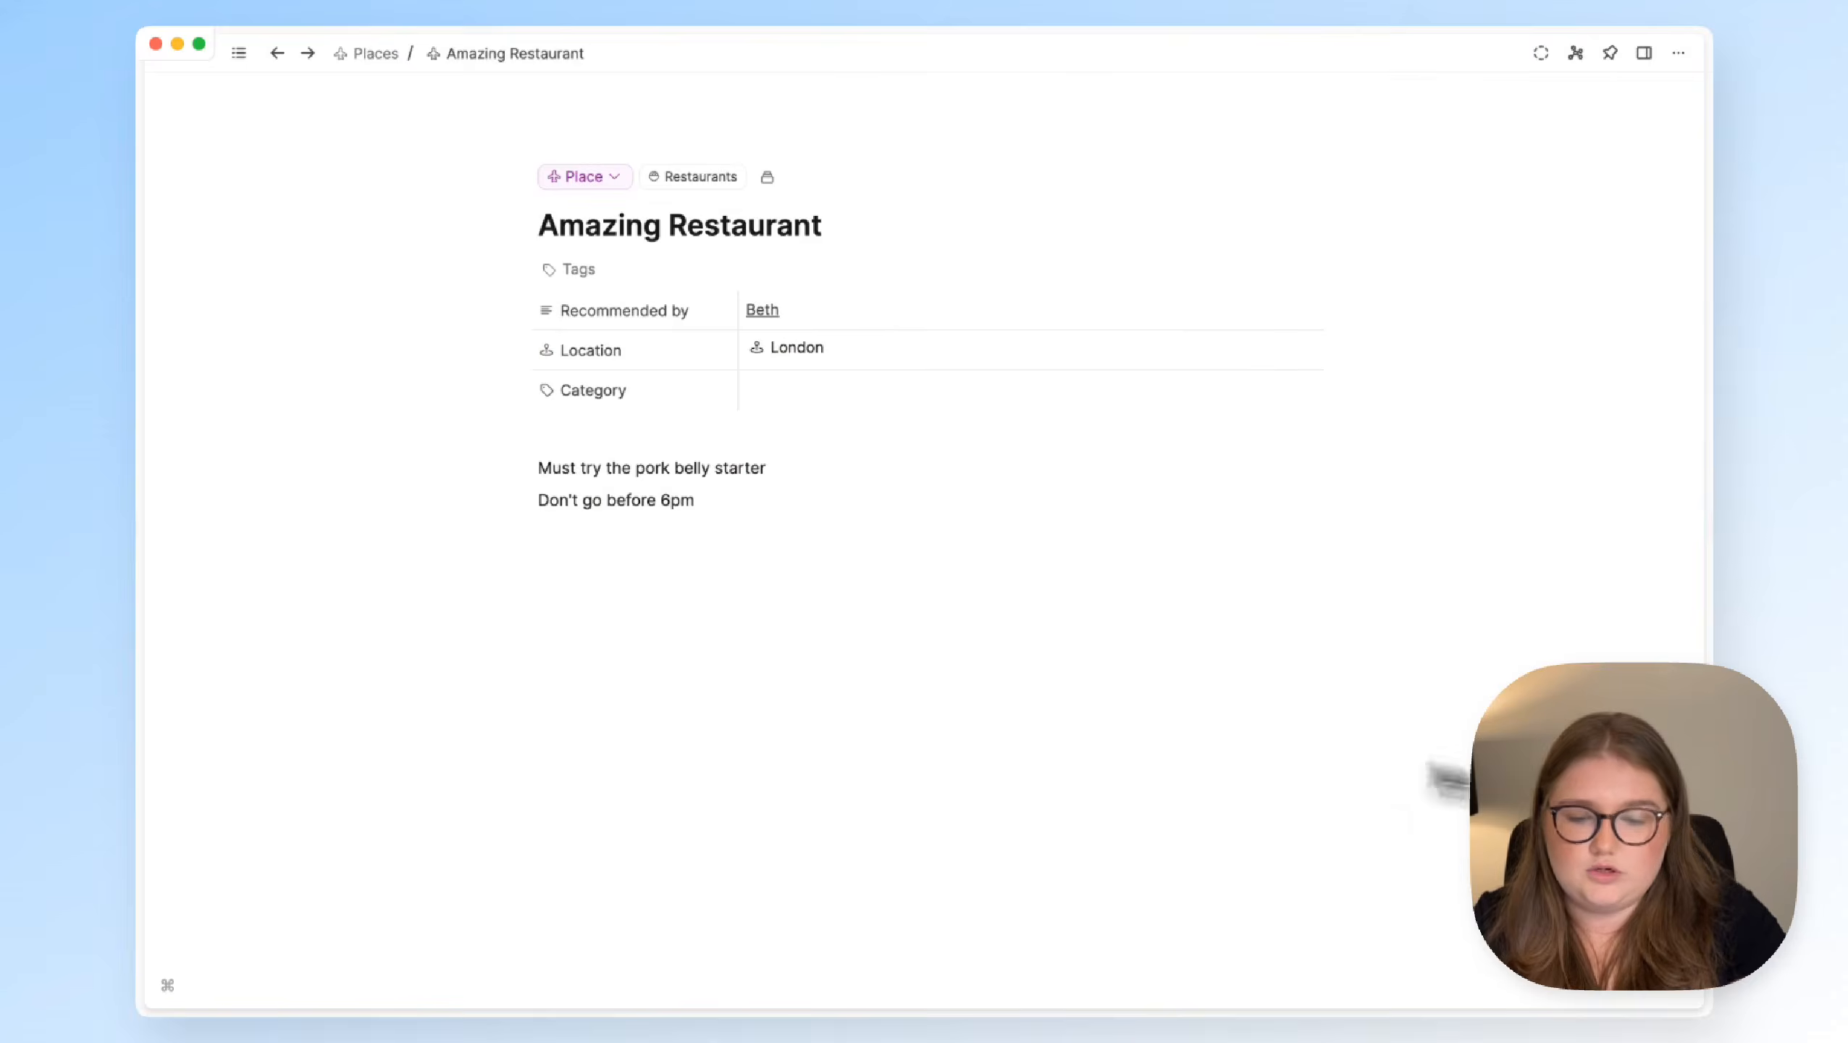
Create the tag Restaurant as Amazing Restaurant's Category and check which other tags can be selected
click(897, 393)
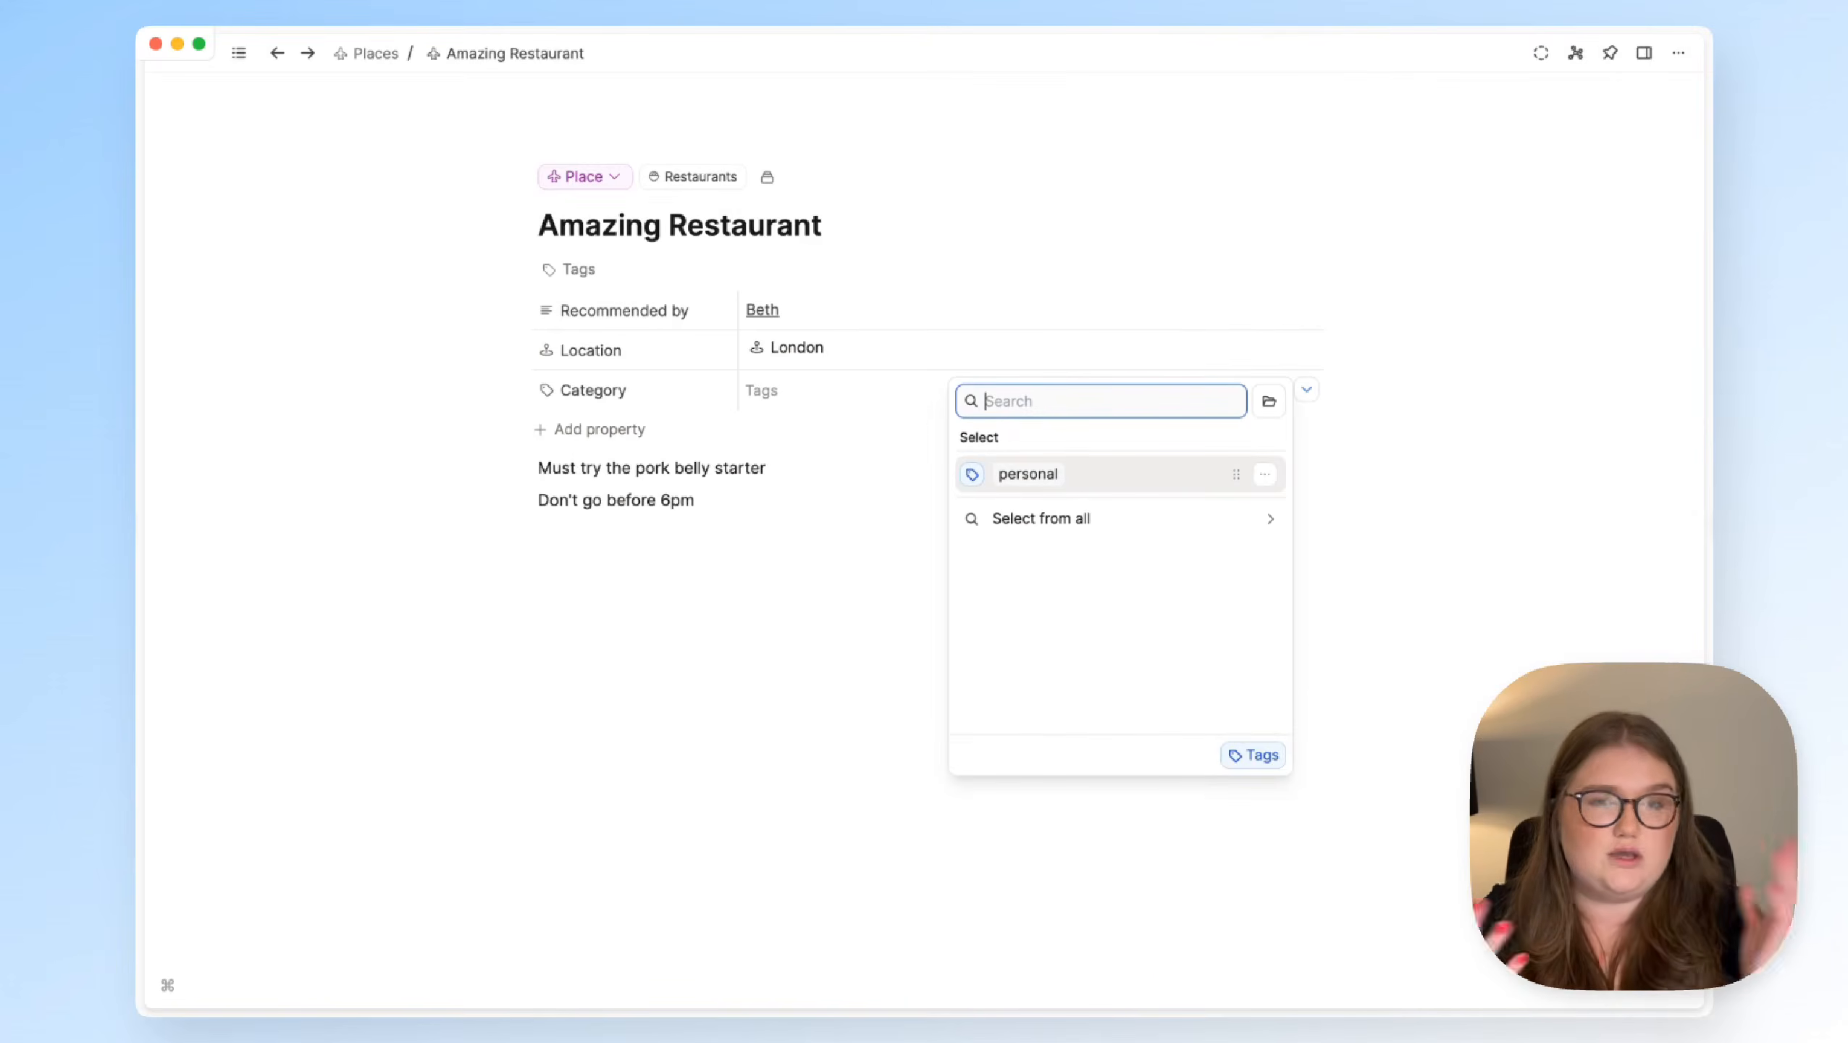
text(Restaurant)
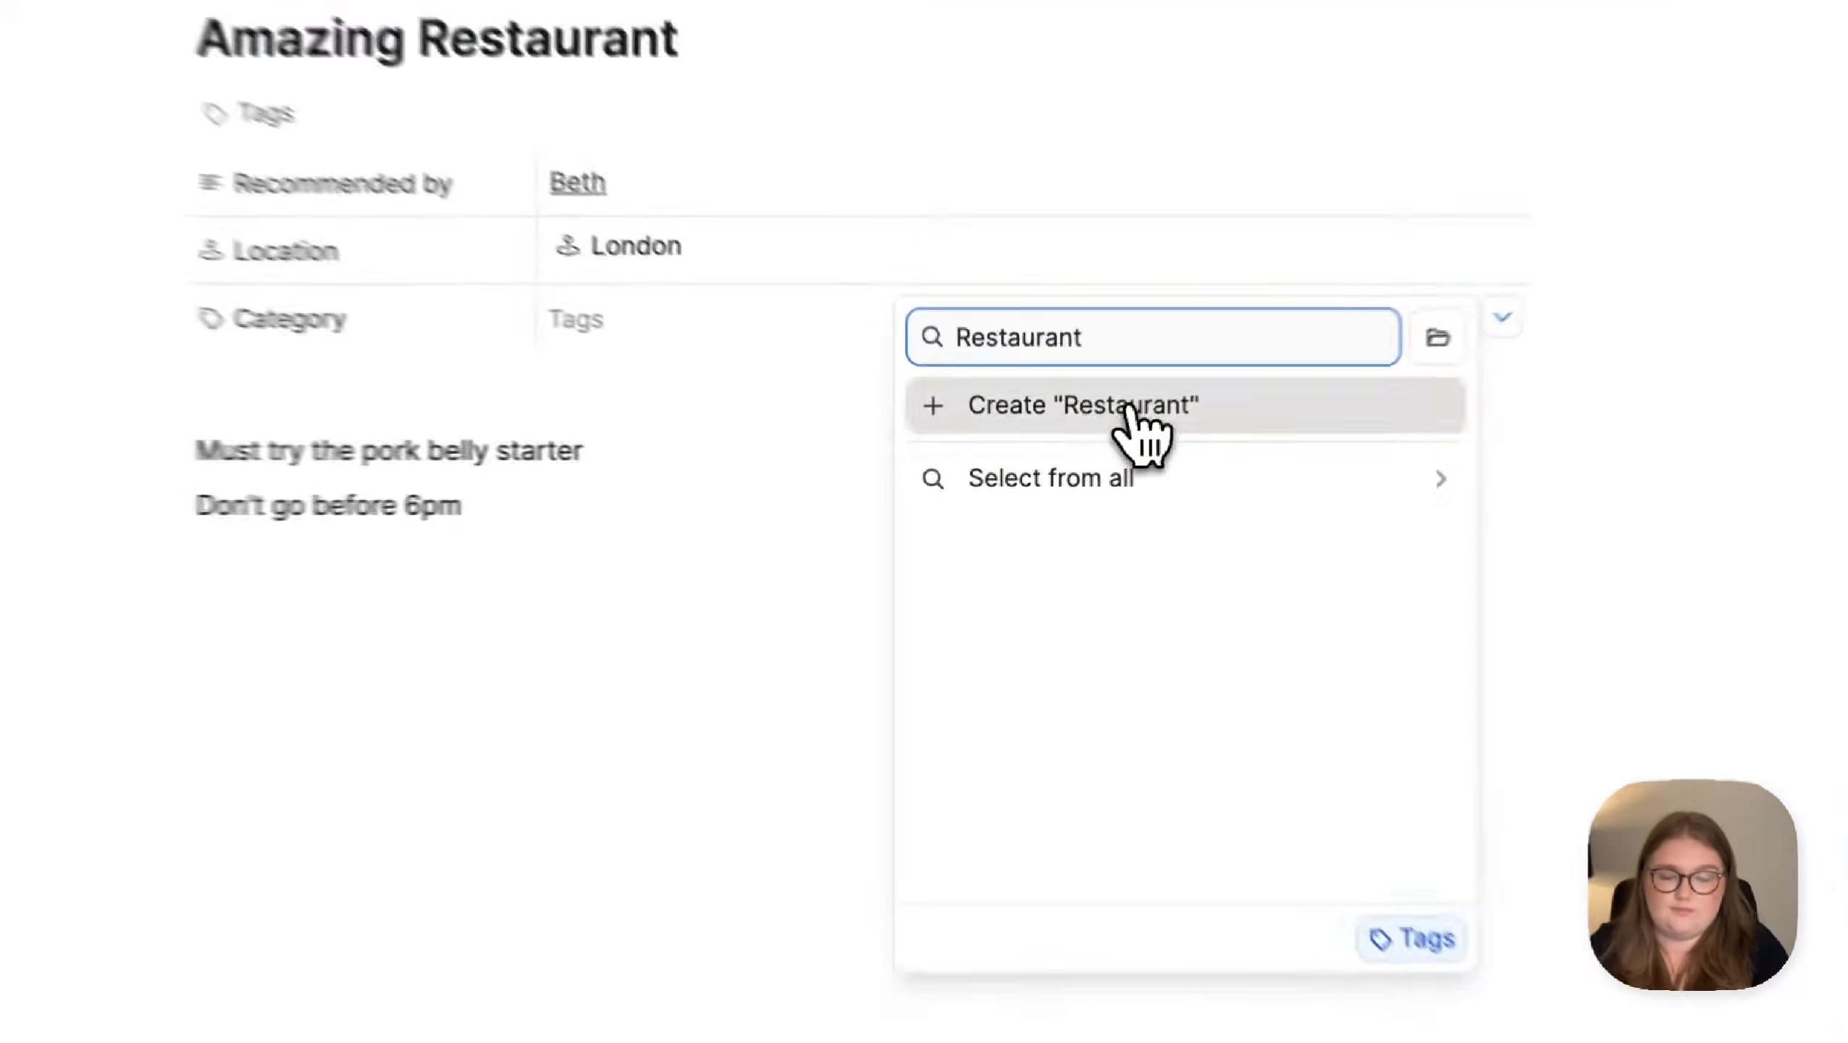
click(1089, 442)
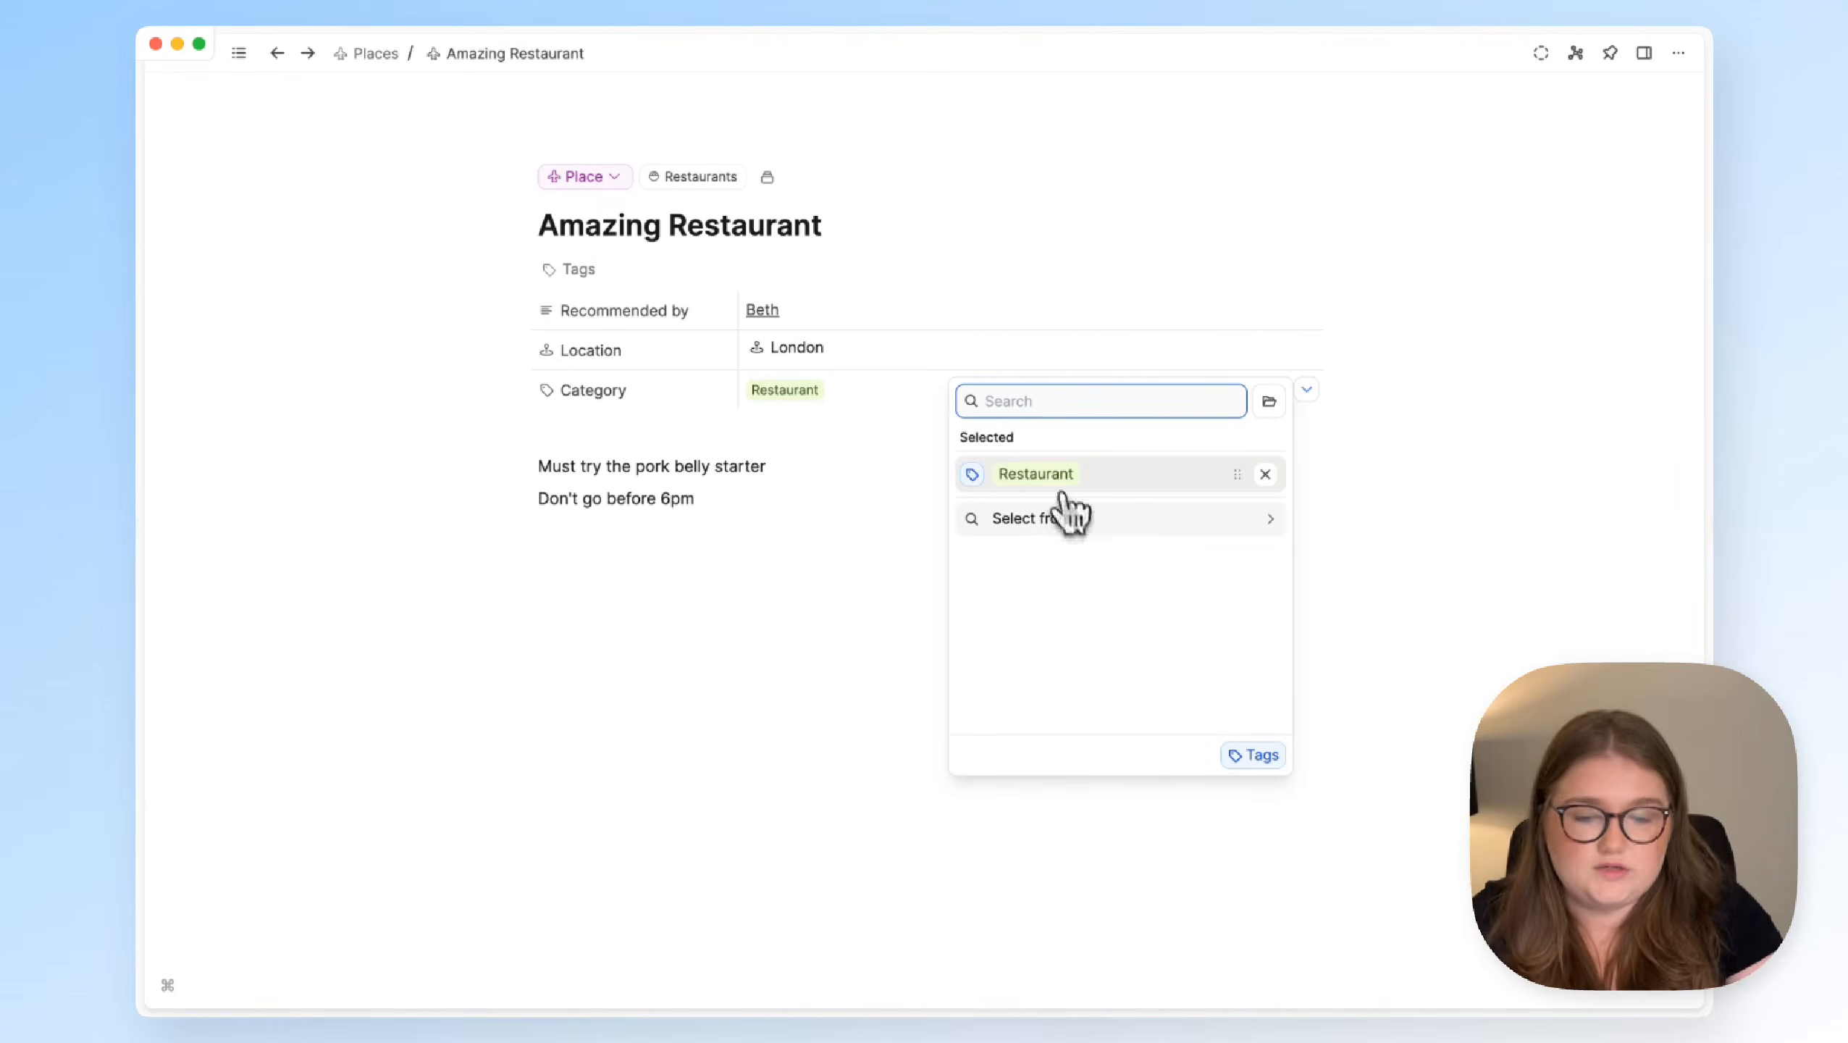
click(1056, 519)
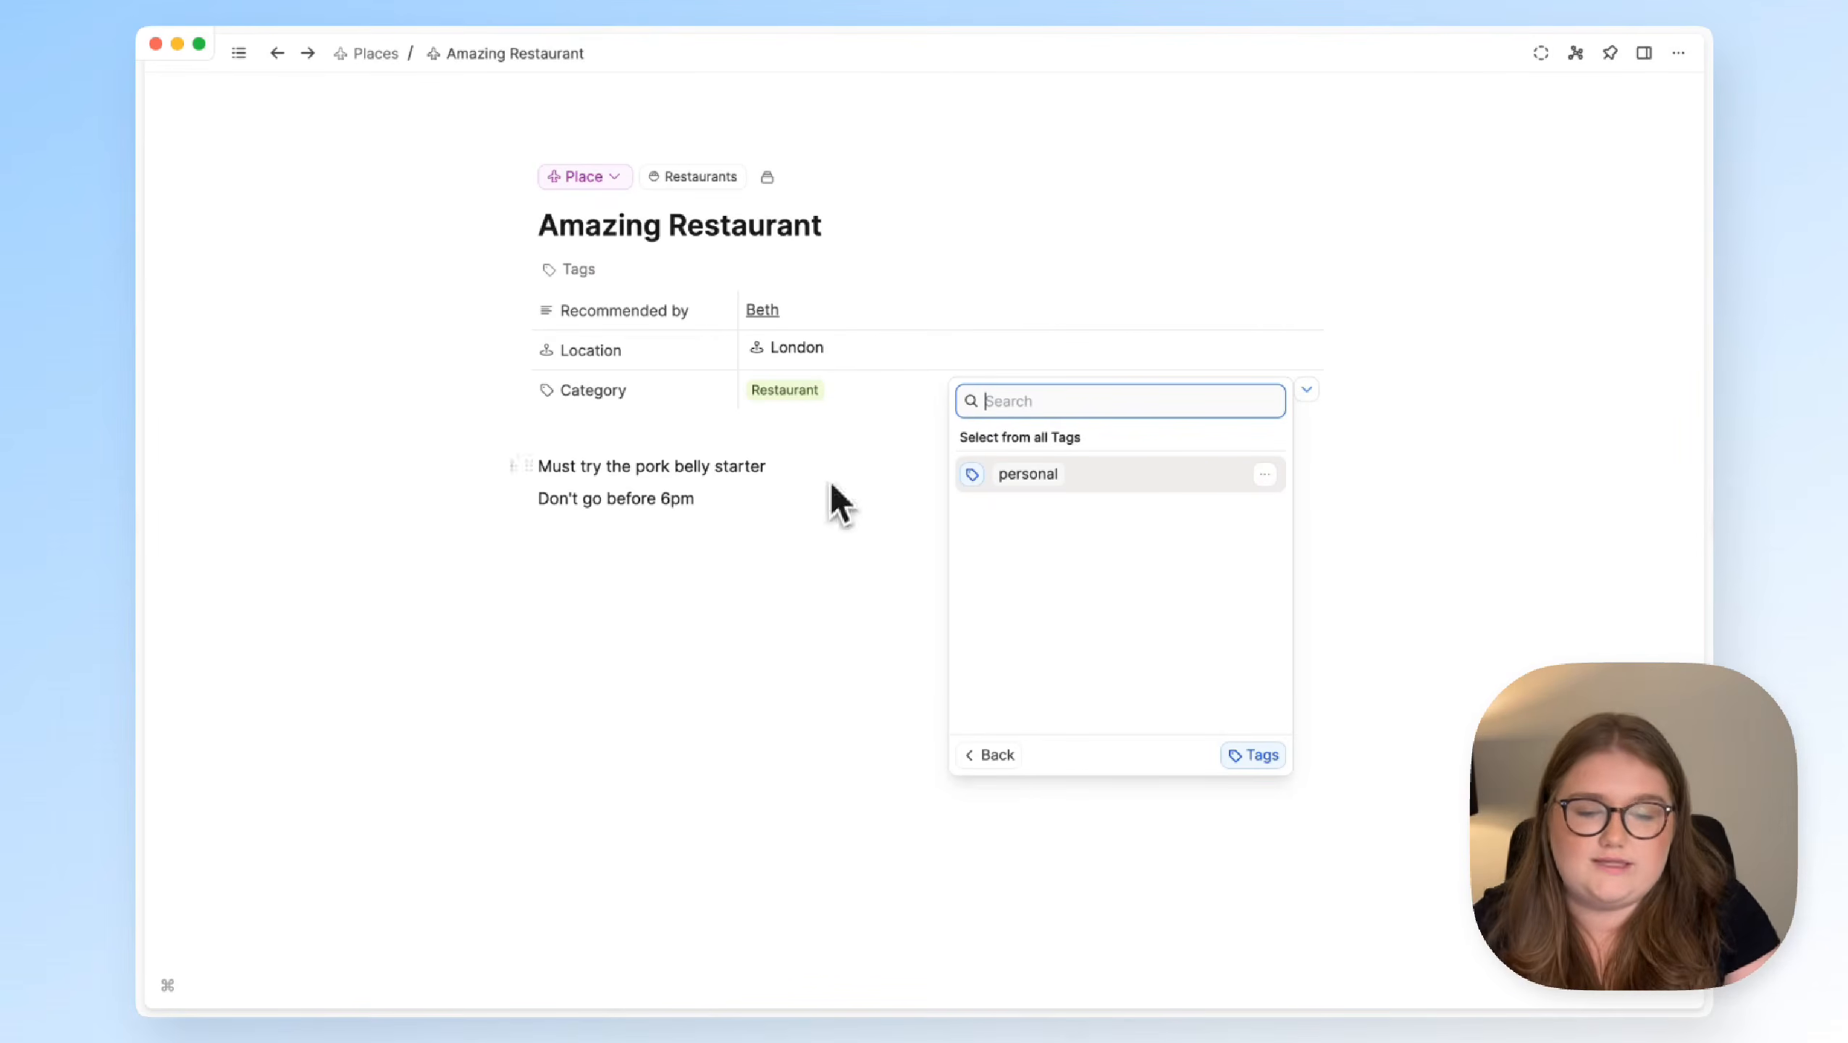
click(892, 413)
click(893, 401)
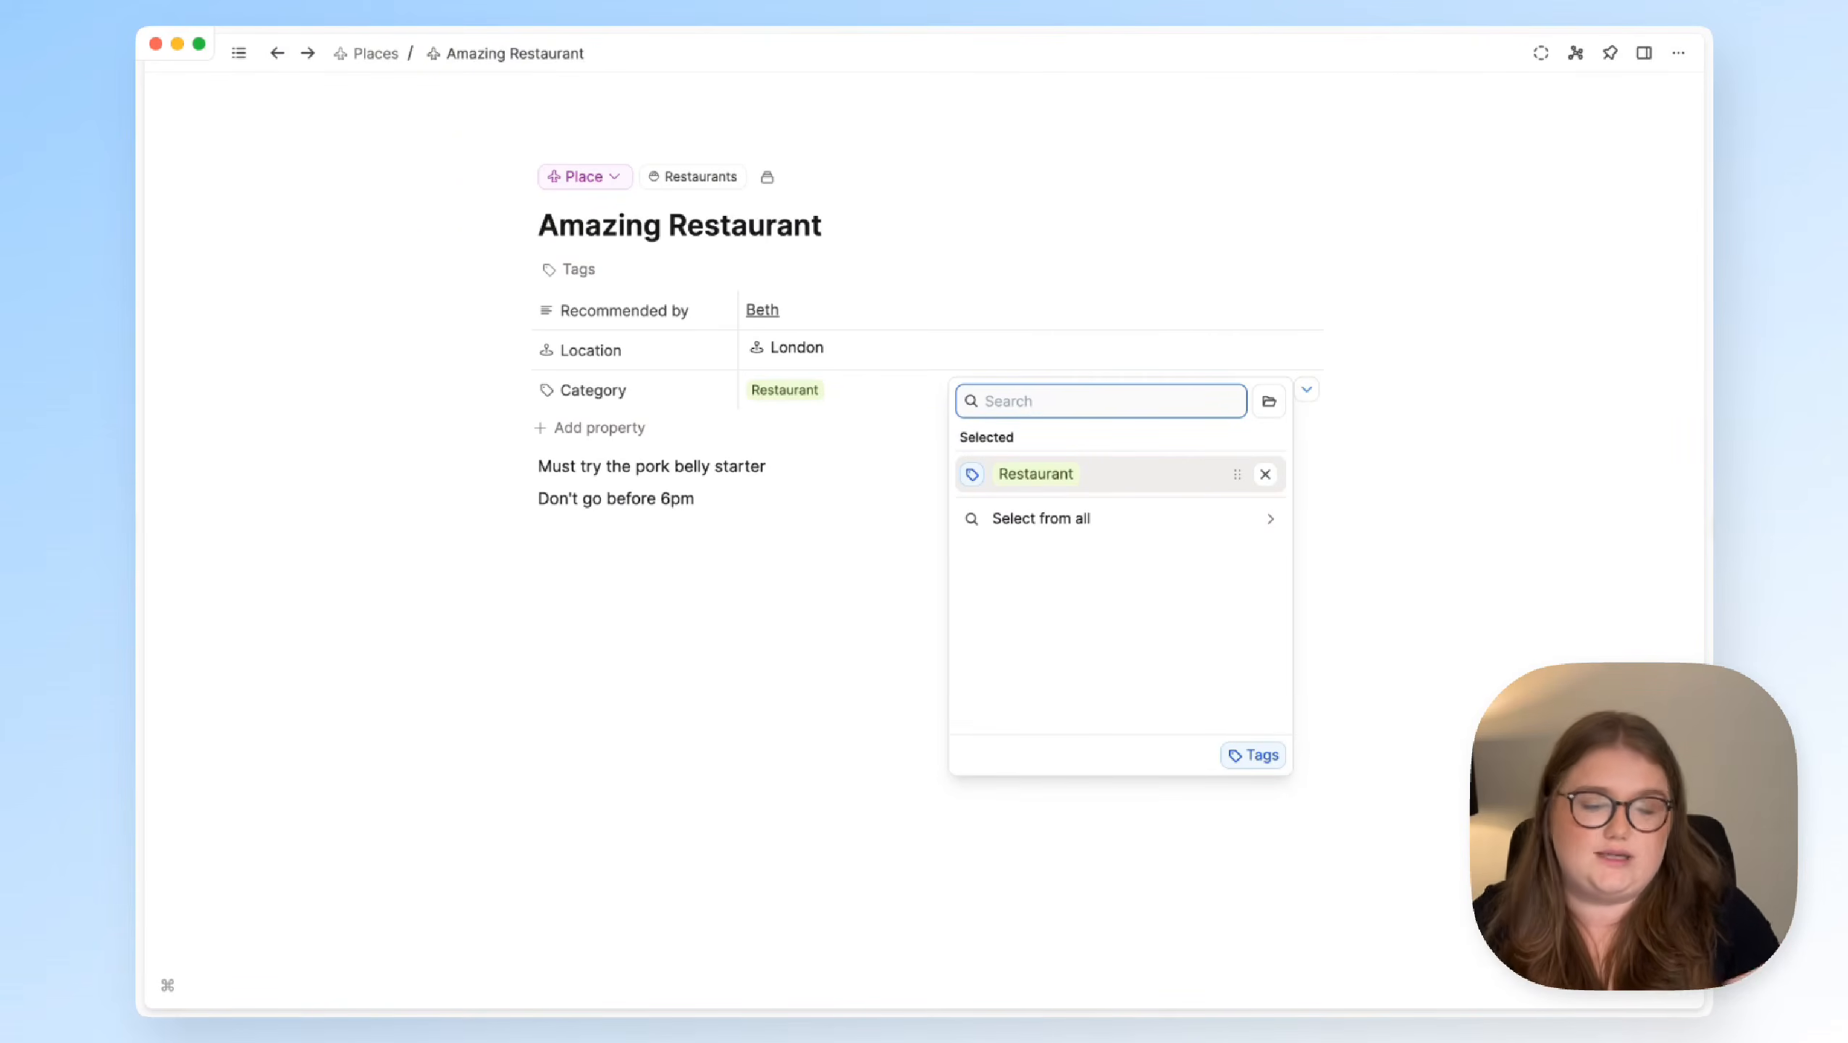
click(869, 470)
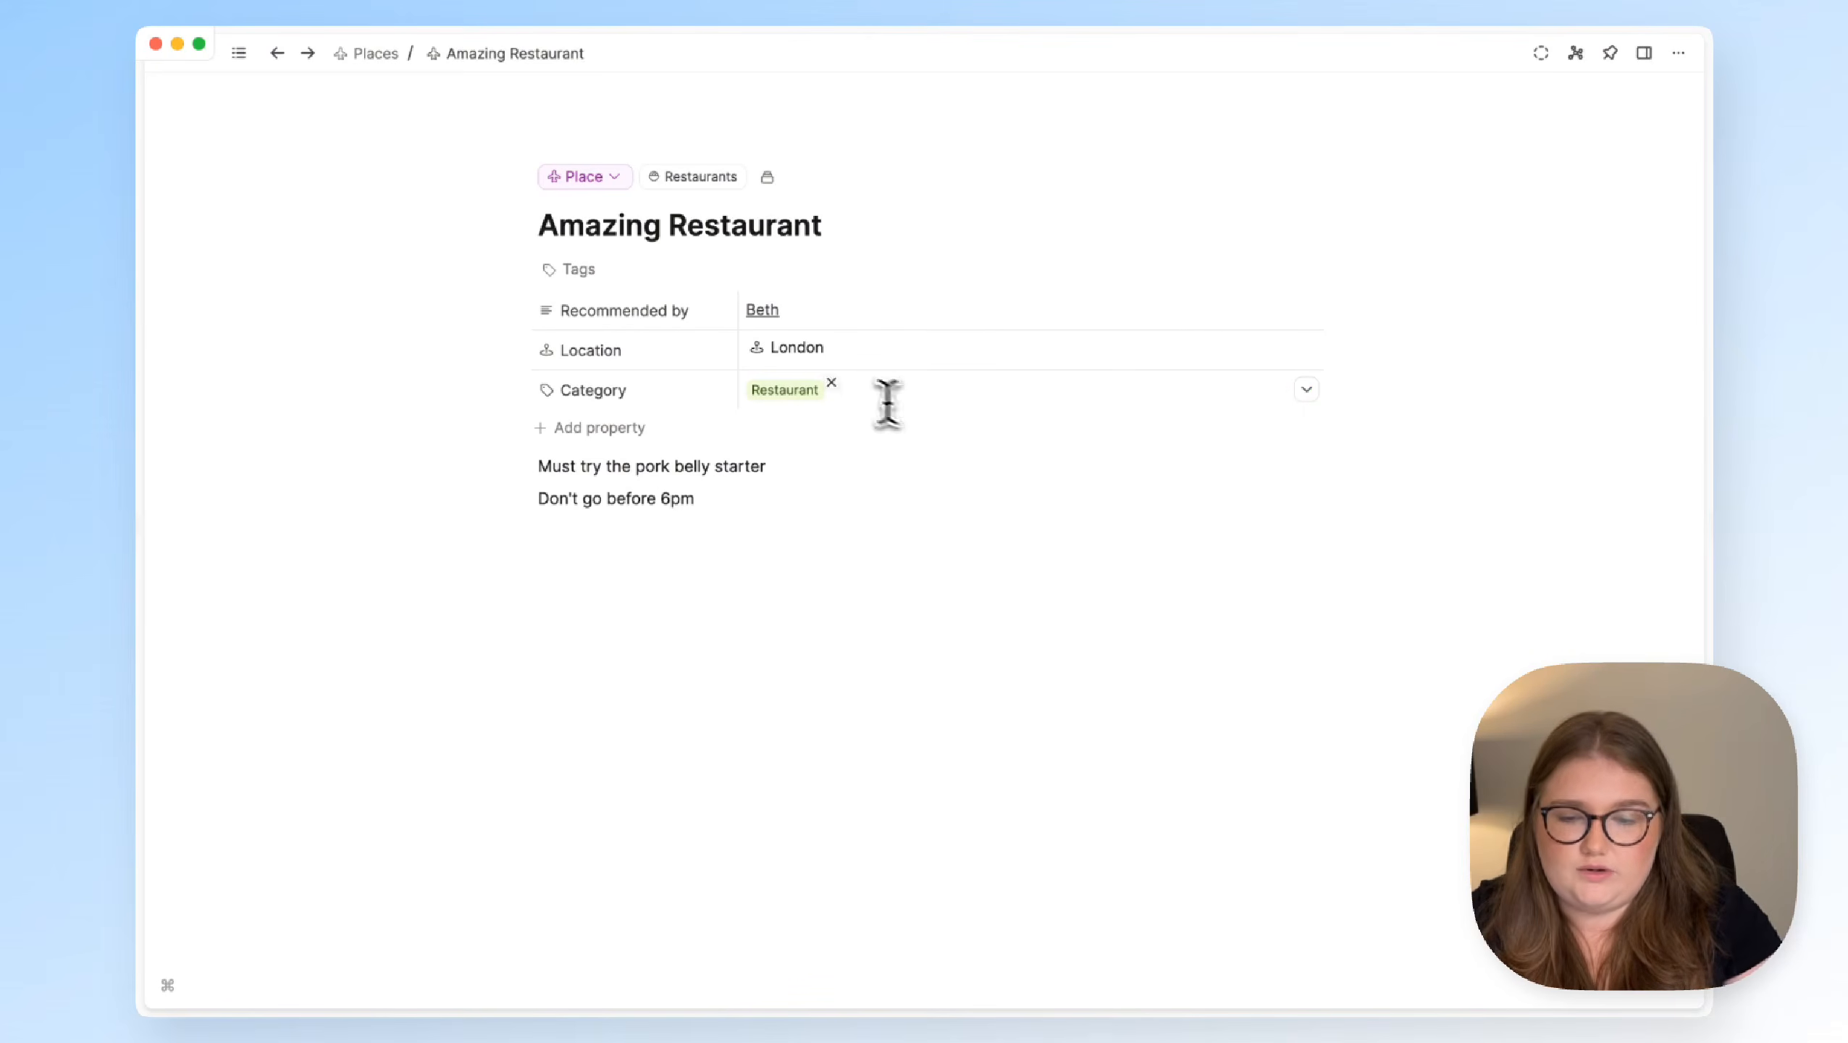
Add an untitled entry to Places and create the tag Hotel as its Category
click(580, 189)
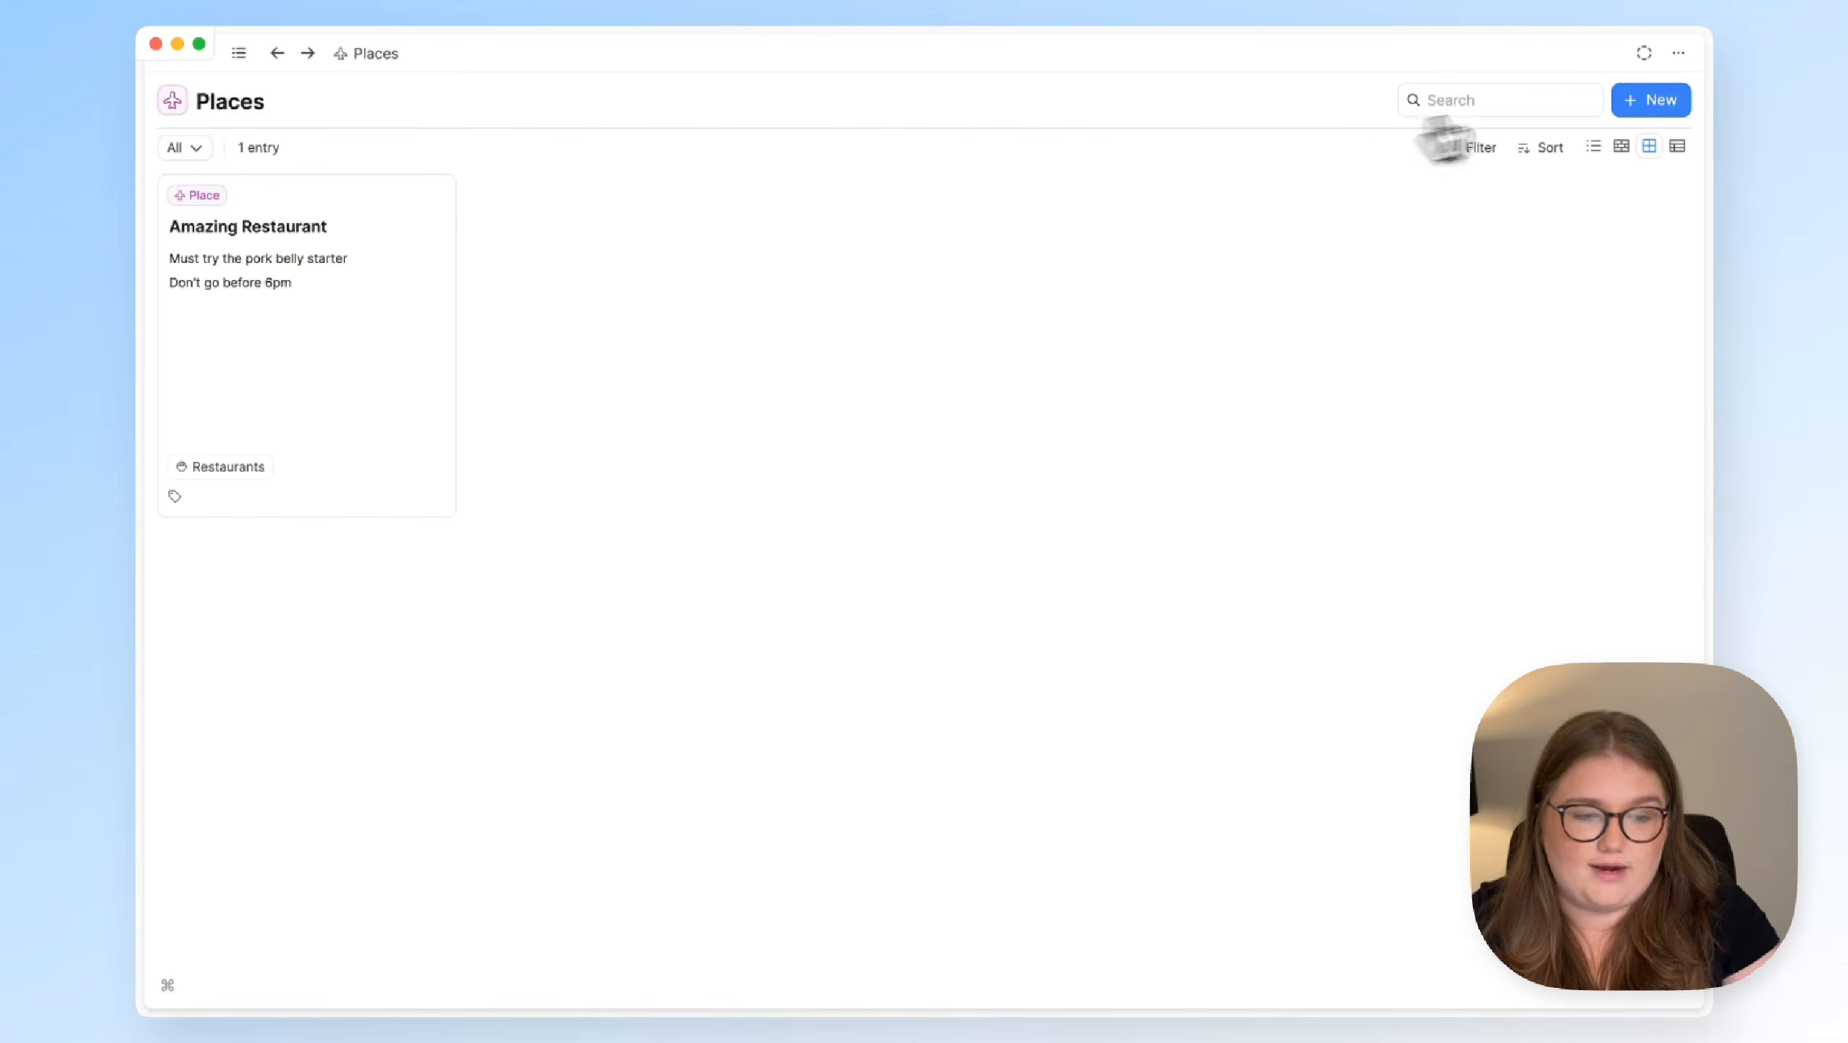
click(1674, 103)
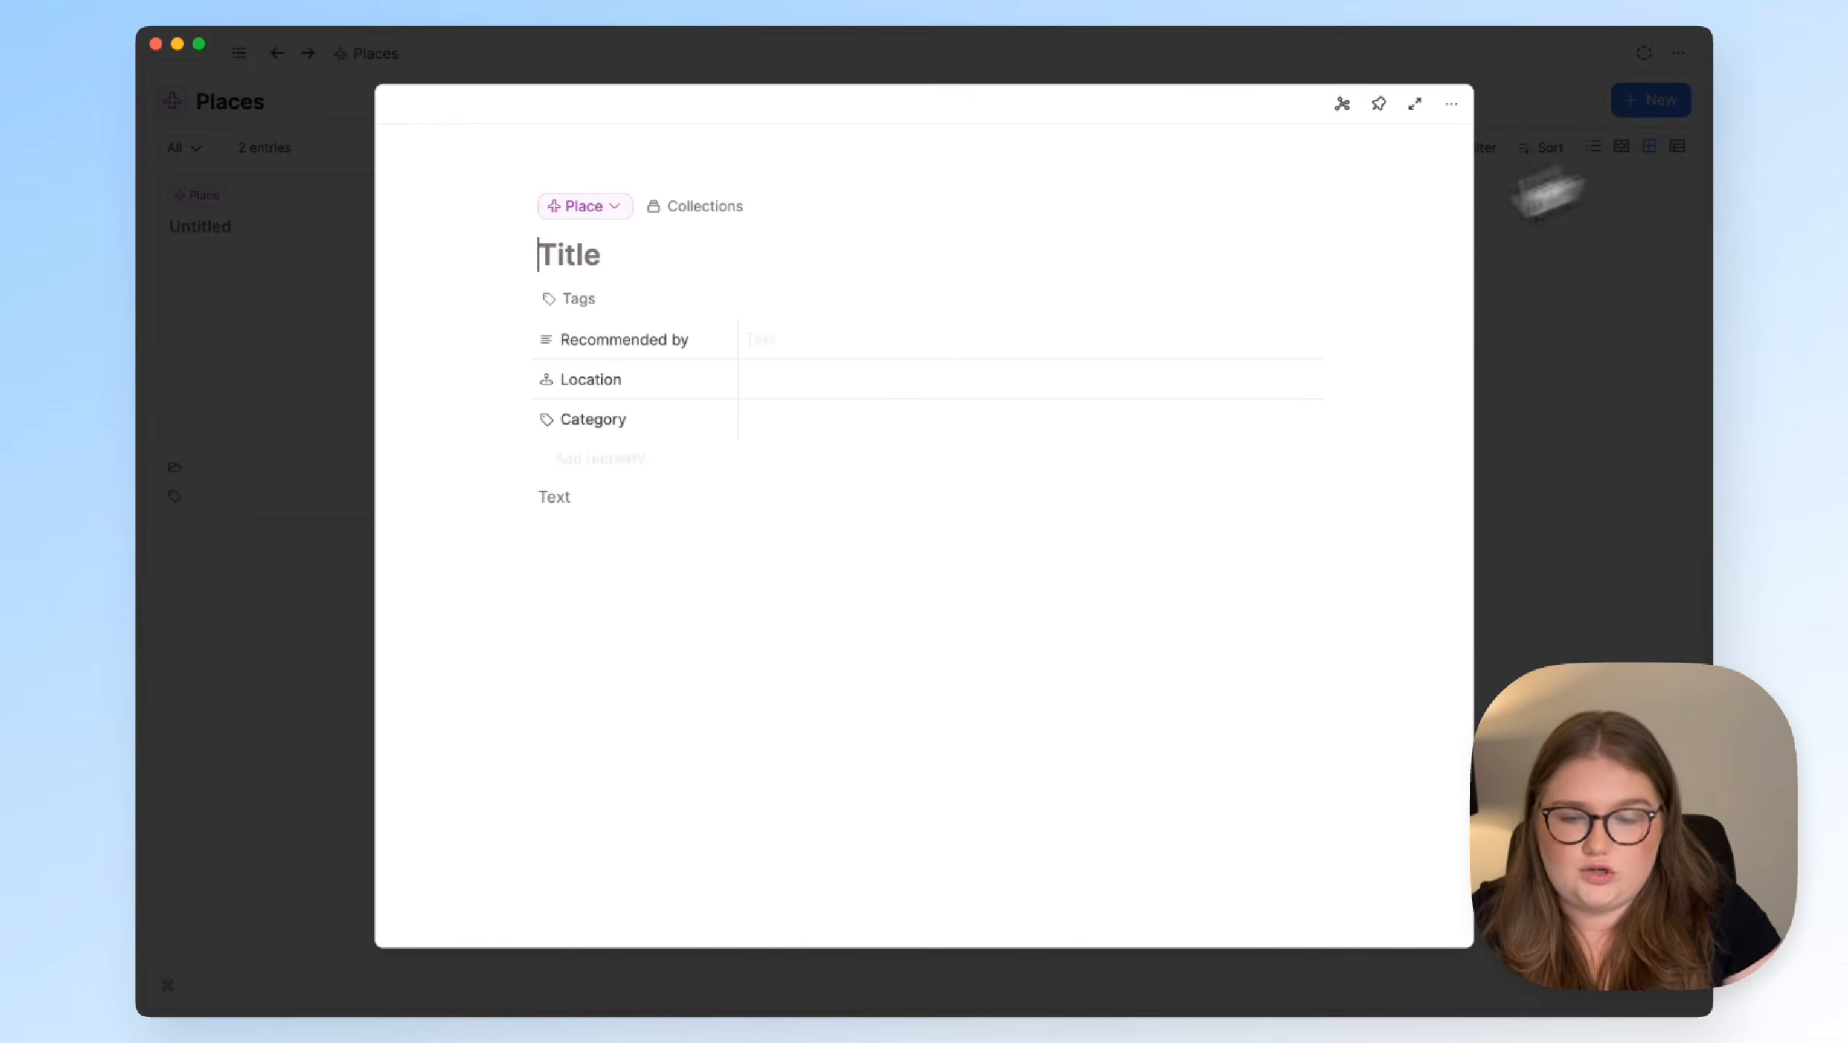
click(778, 423)
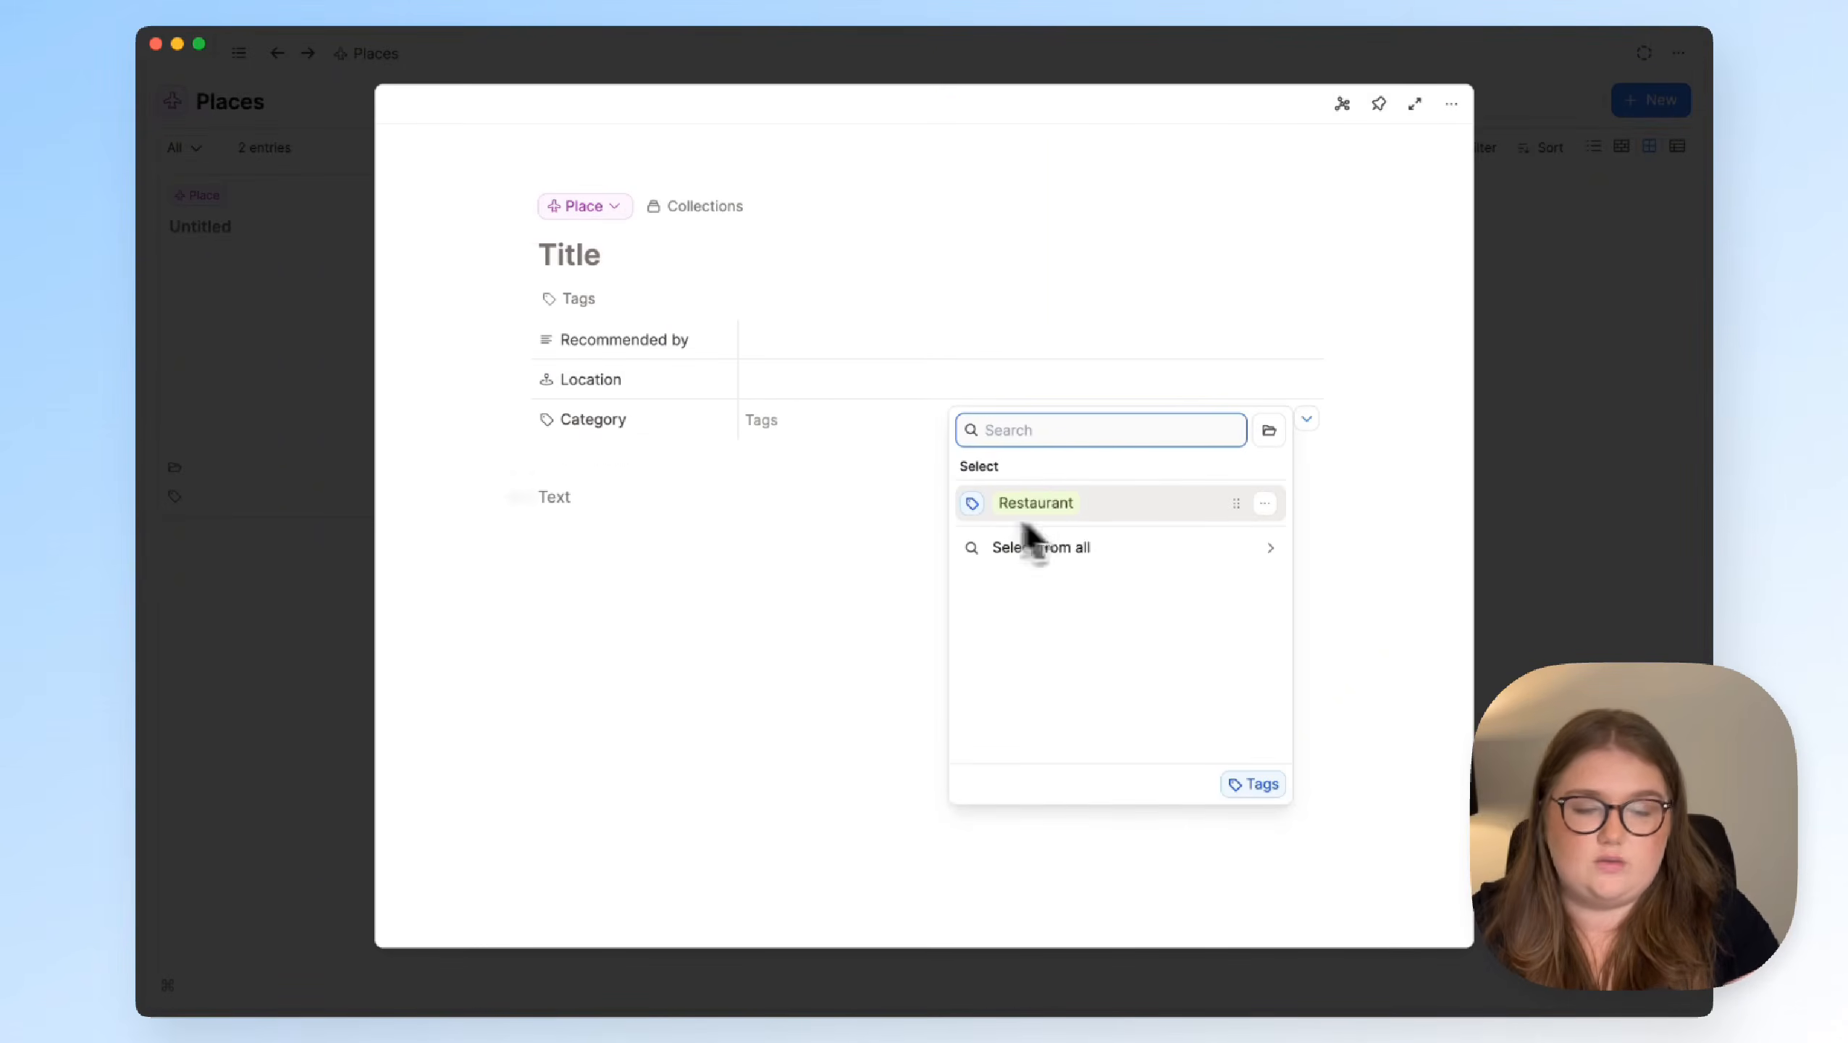
click(824, 599)
click(799, 438)
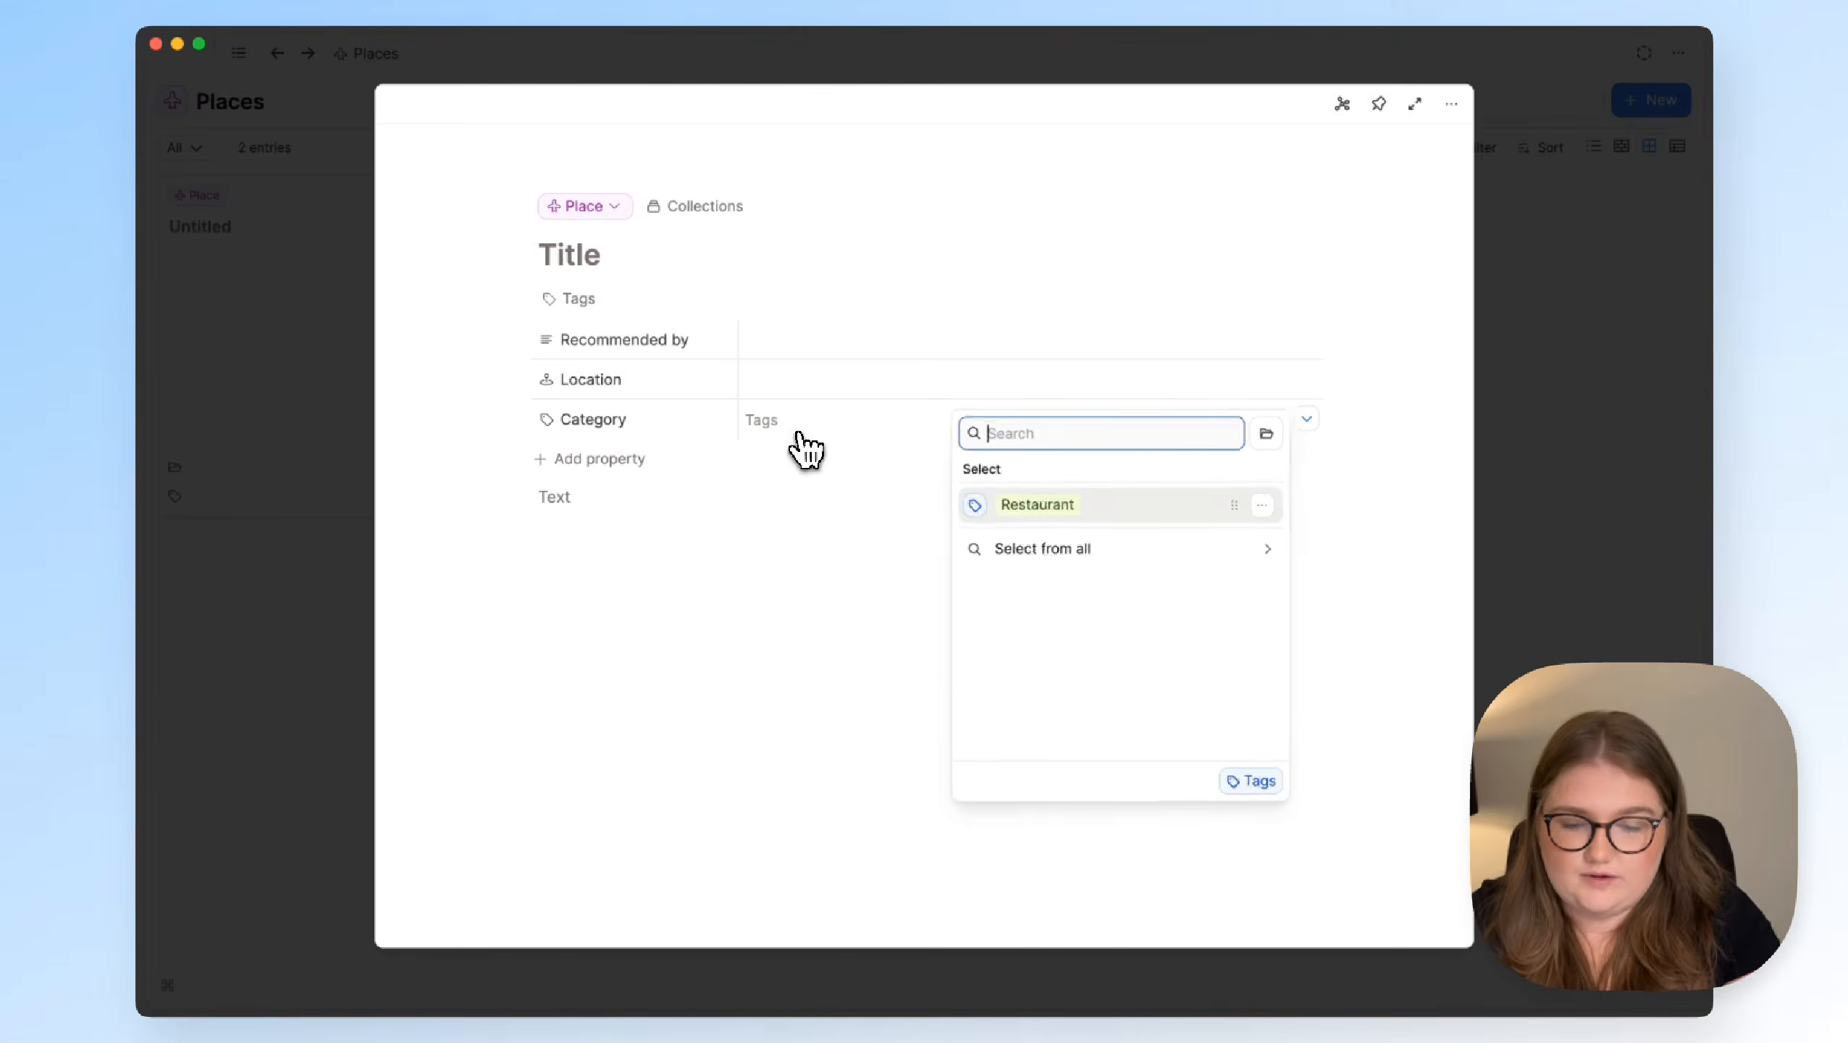
text(Hotel)
click(1055, 474)
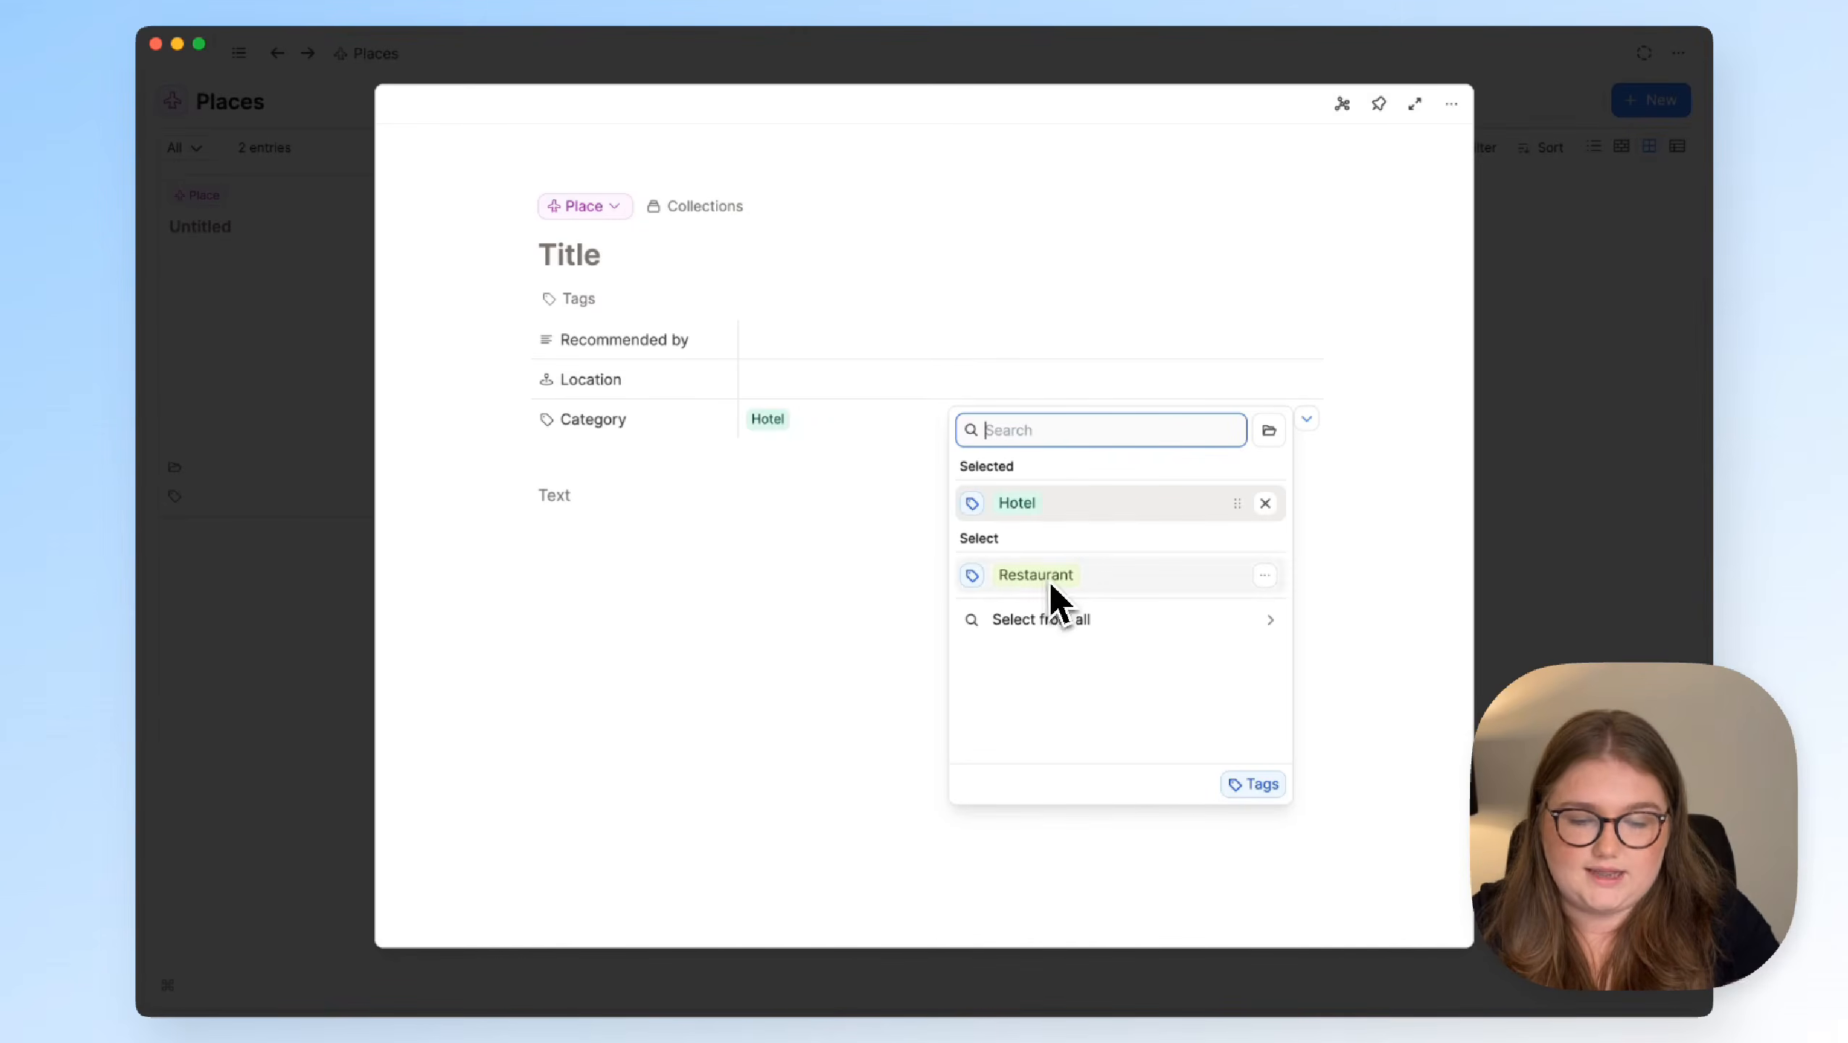
click(1526, 515)
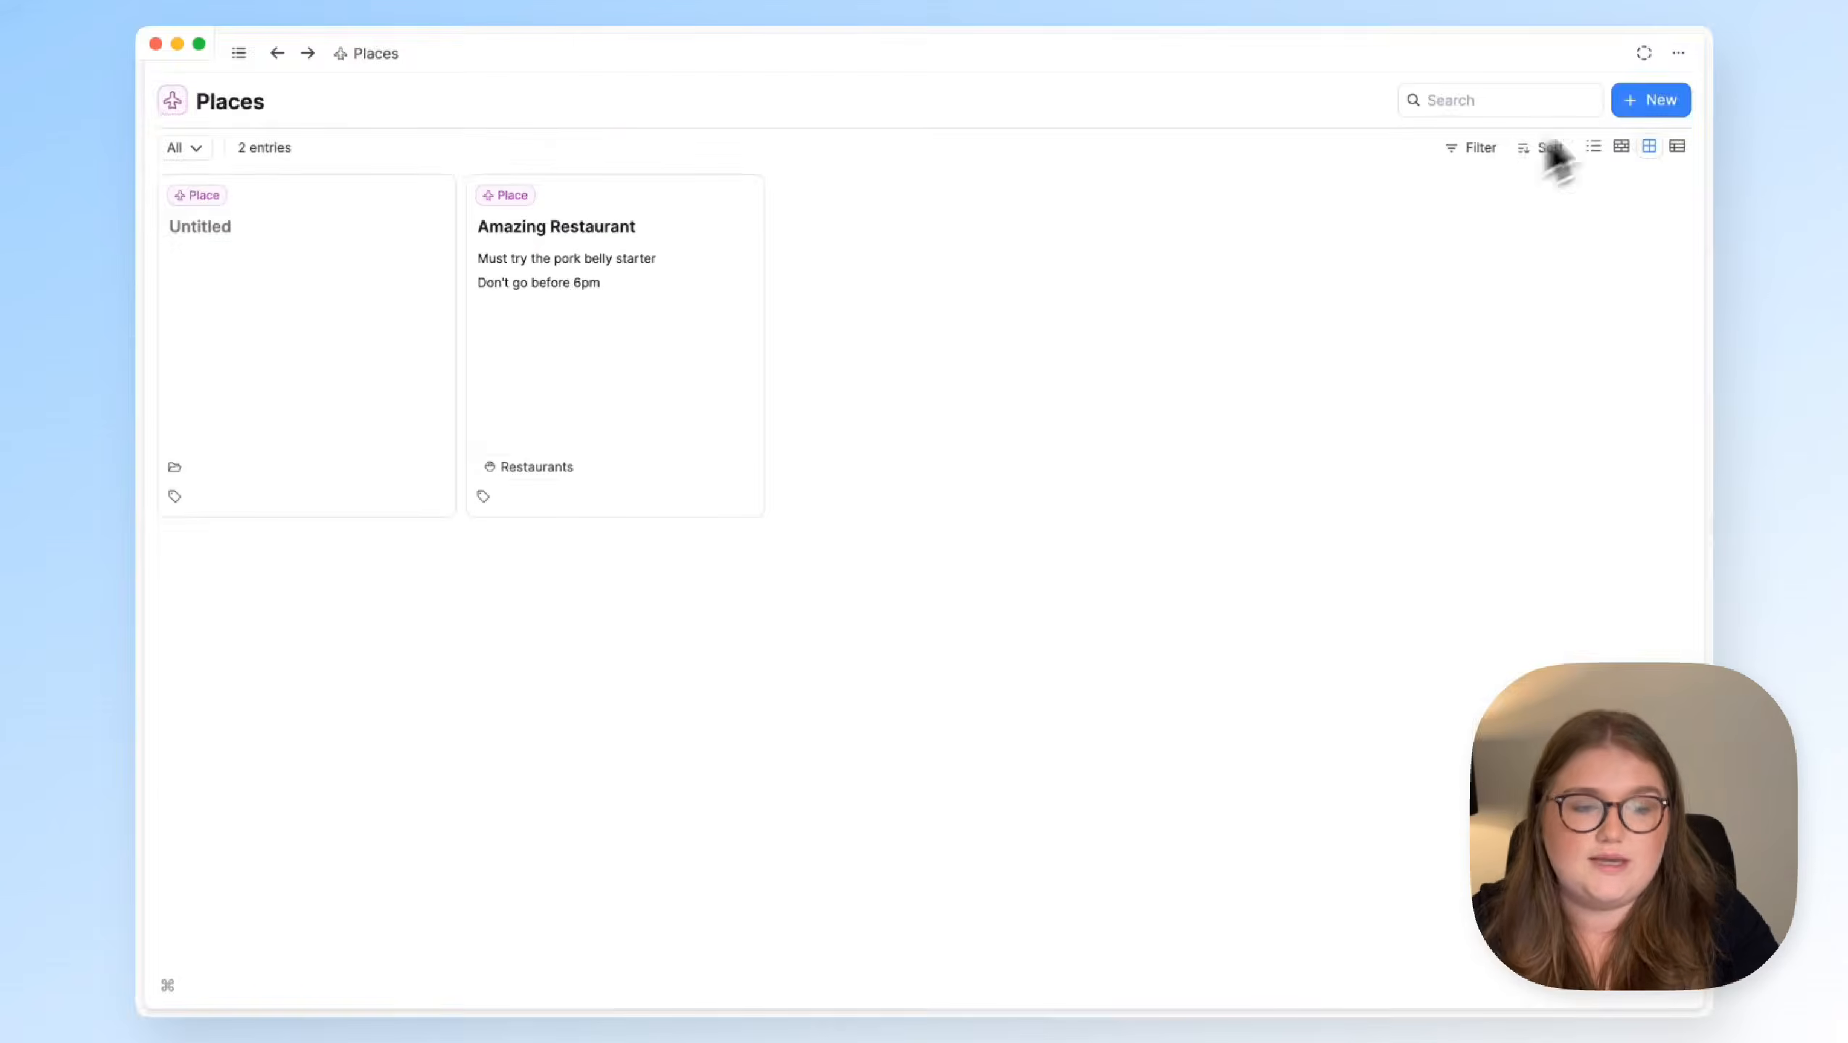
Add another untitled place, check the tags offered for its Category and close the entry
click(1678, 110)
click(754, 433)
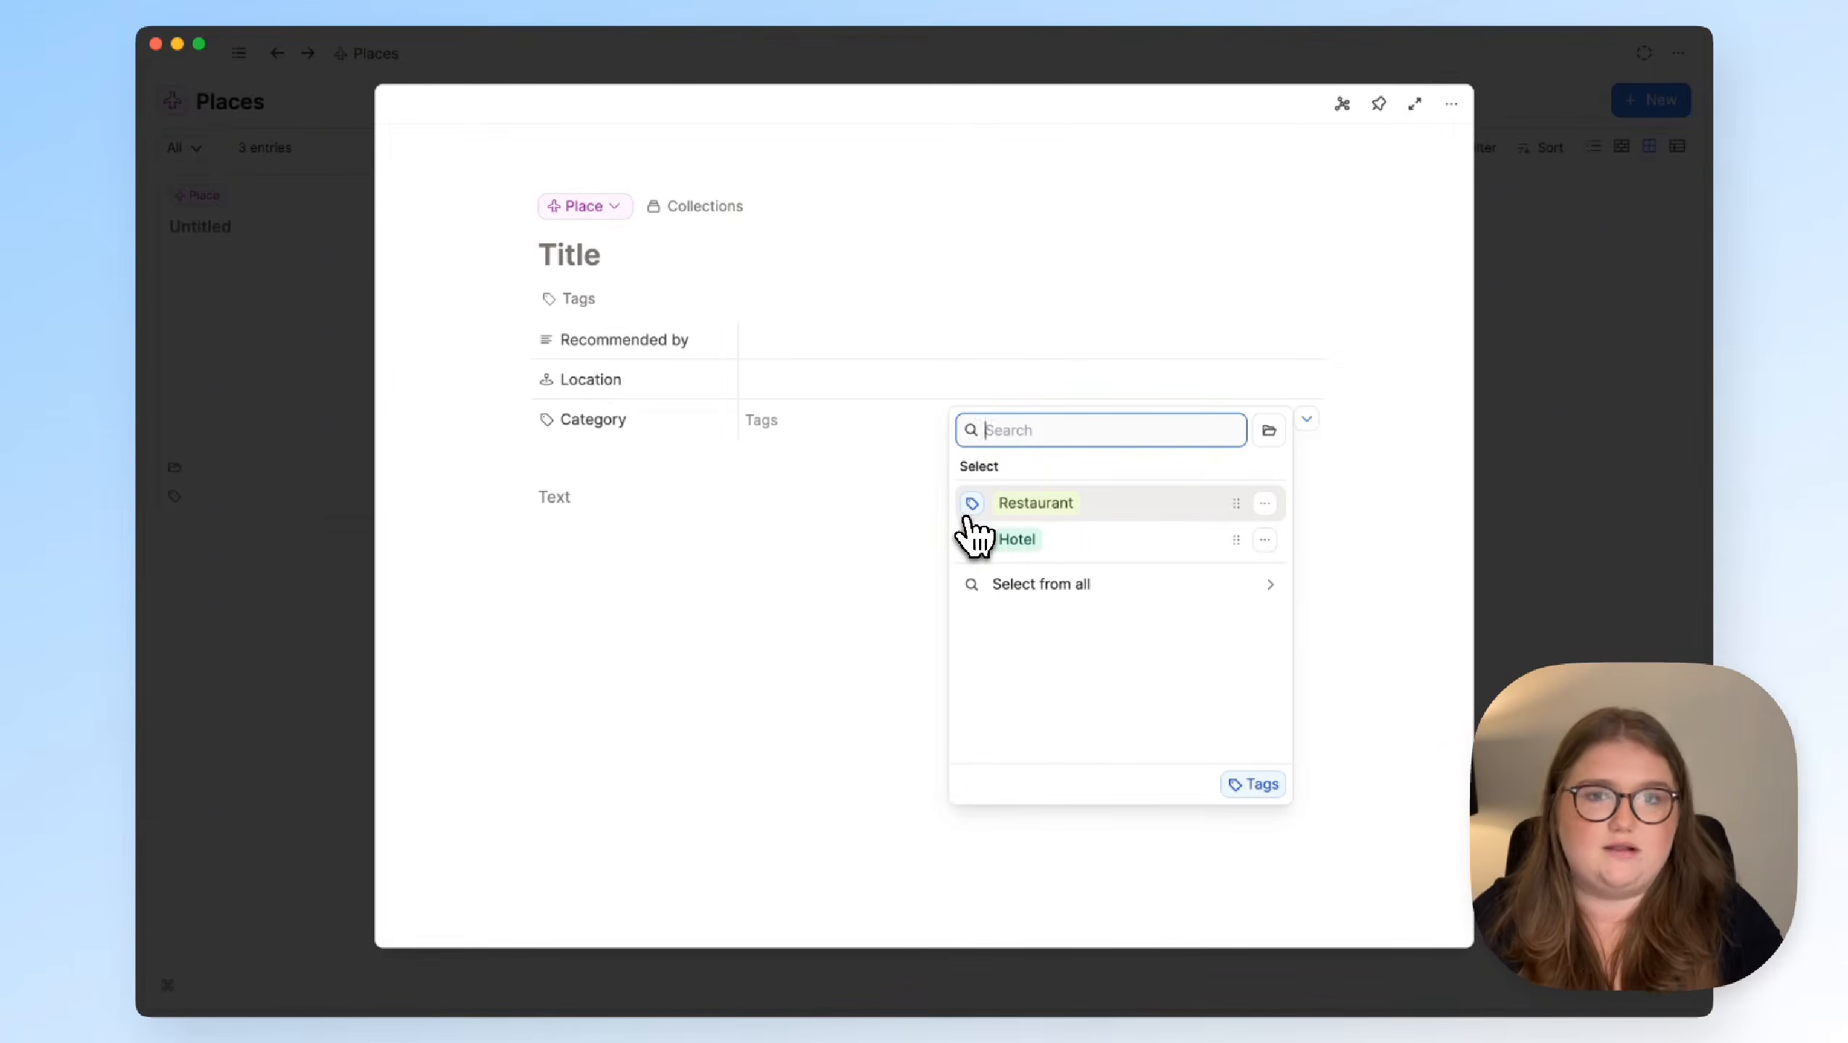
click(1496, 551)
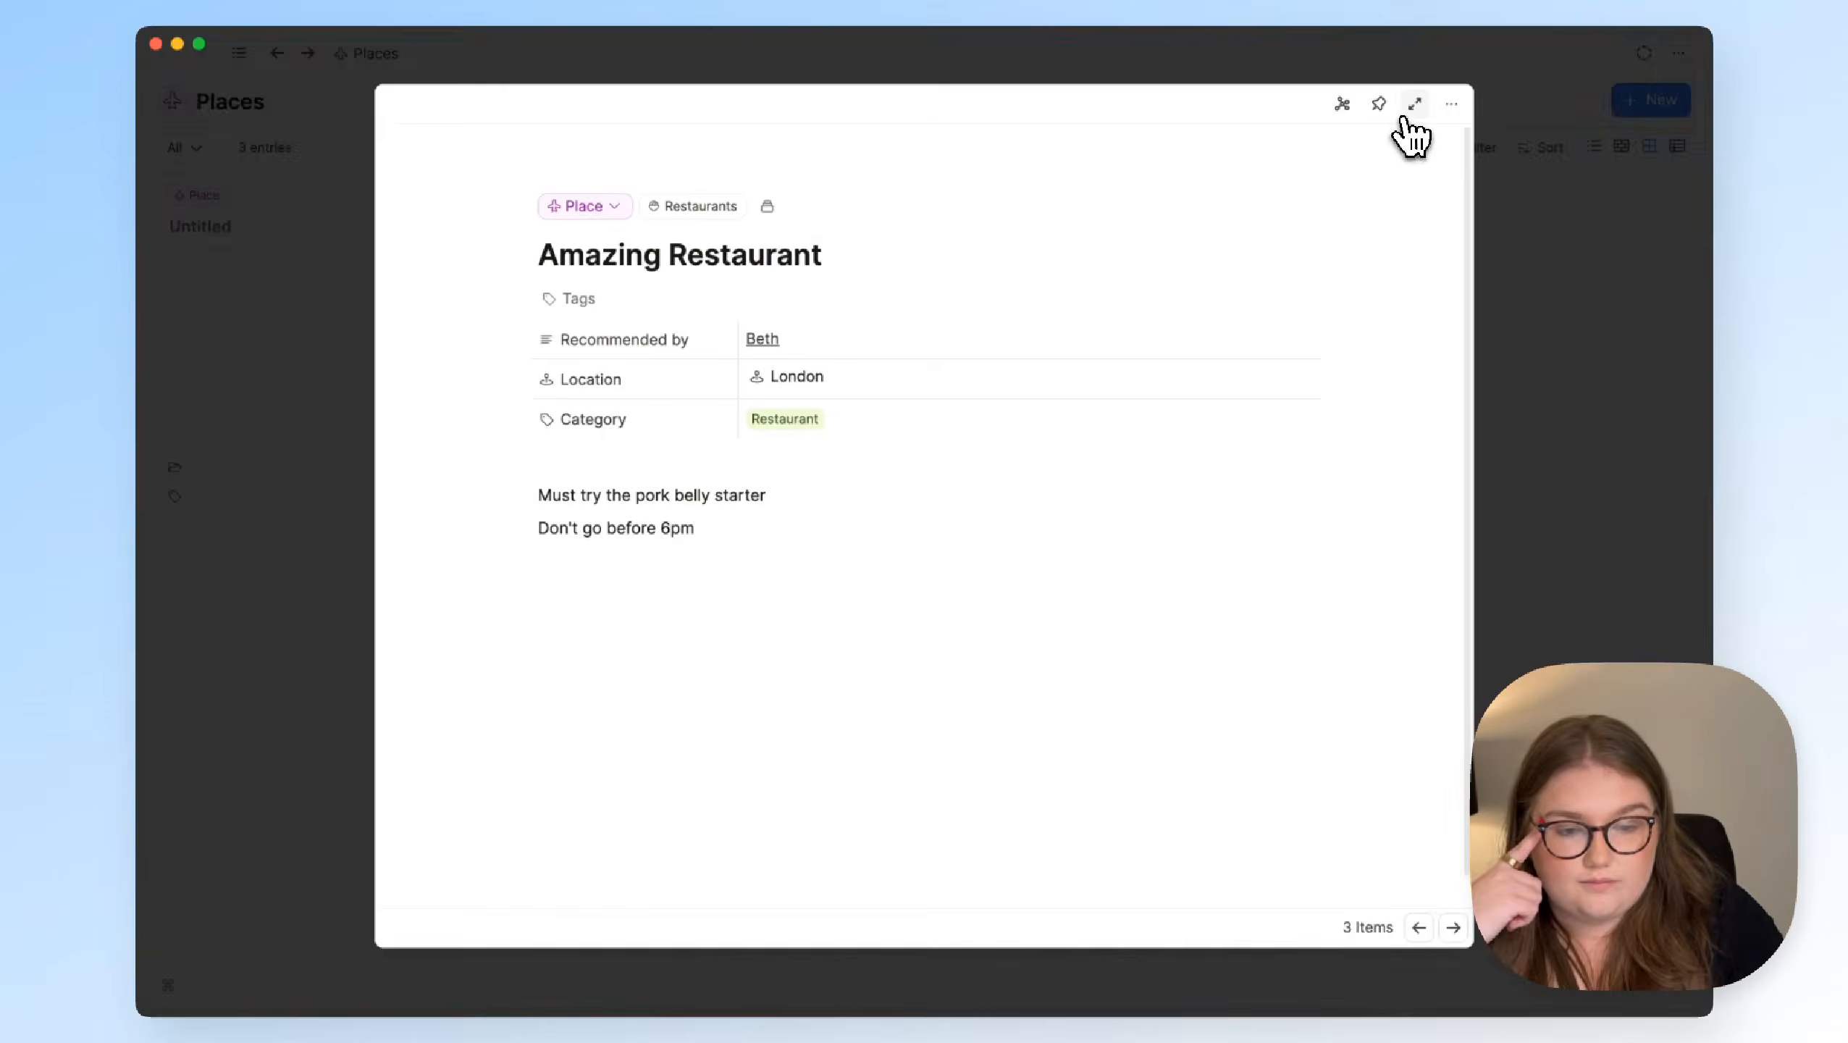
Create a new query on the Places object type and name it Hotels
click(1404, 109)
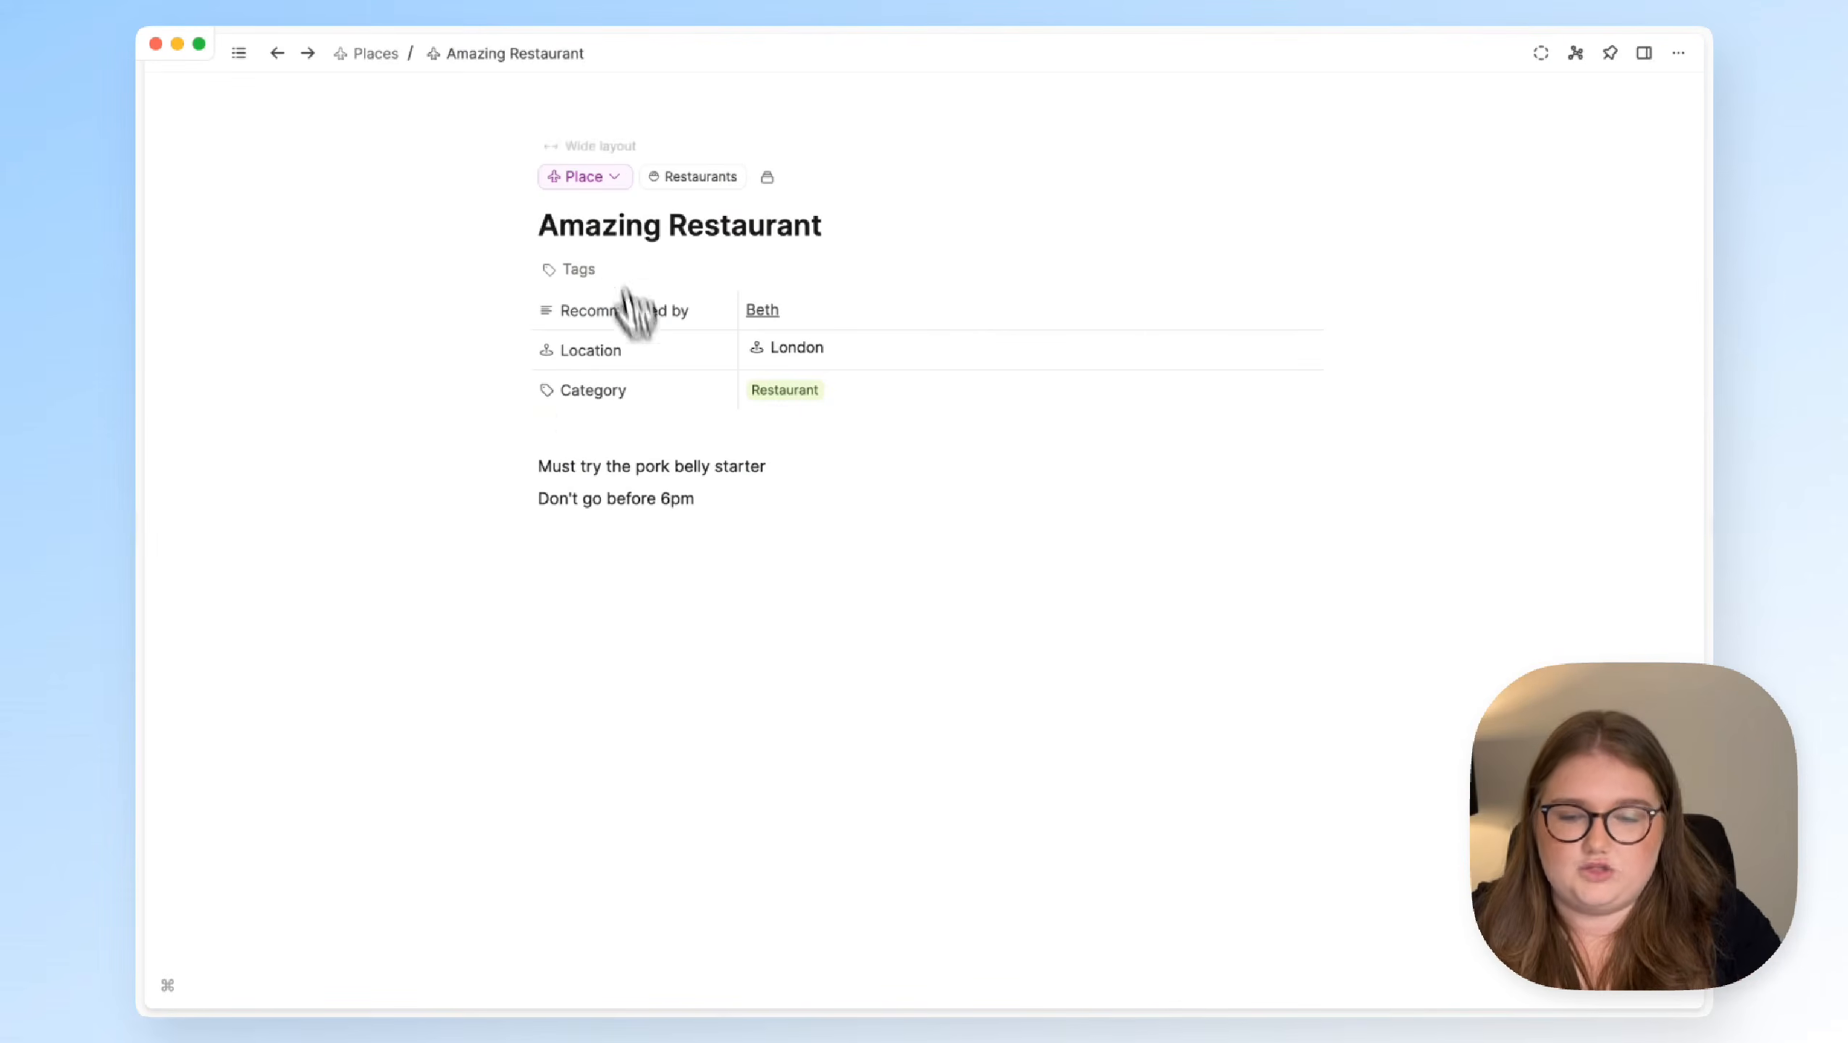
click(588, 186)
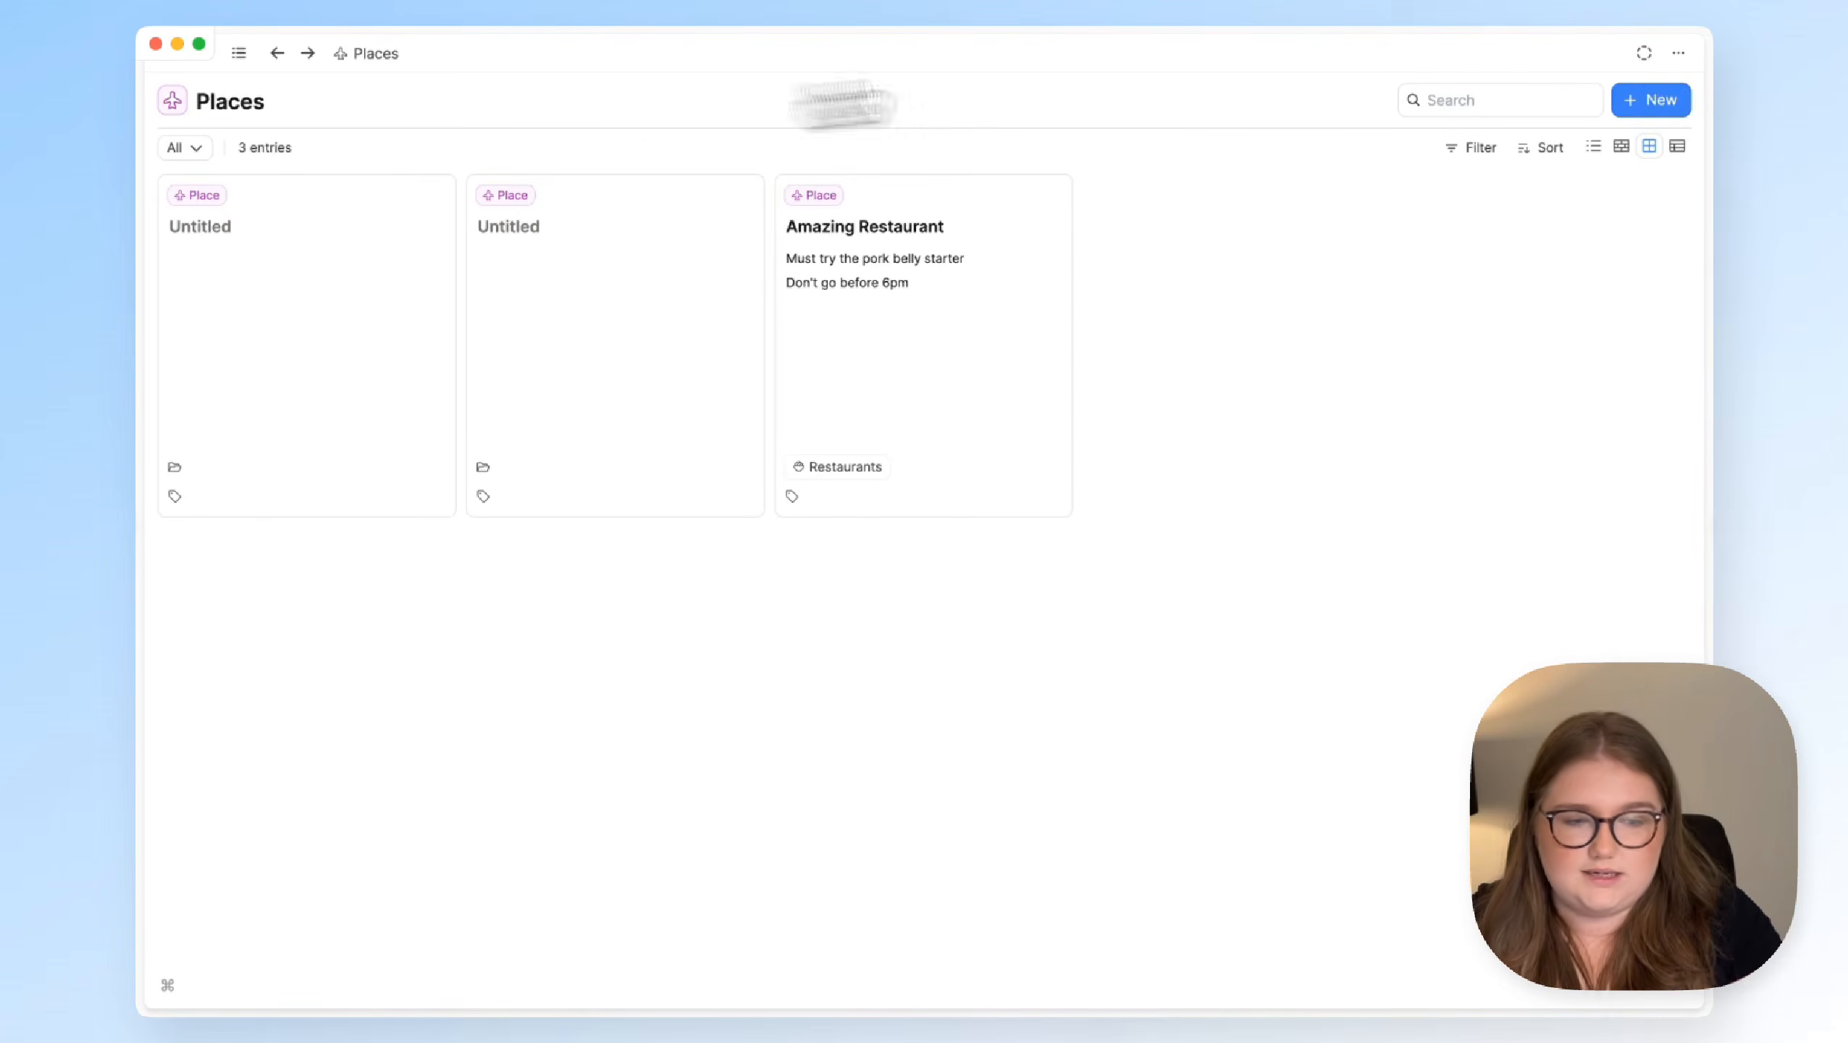
click(1678, 53)
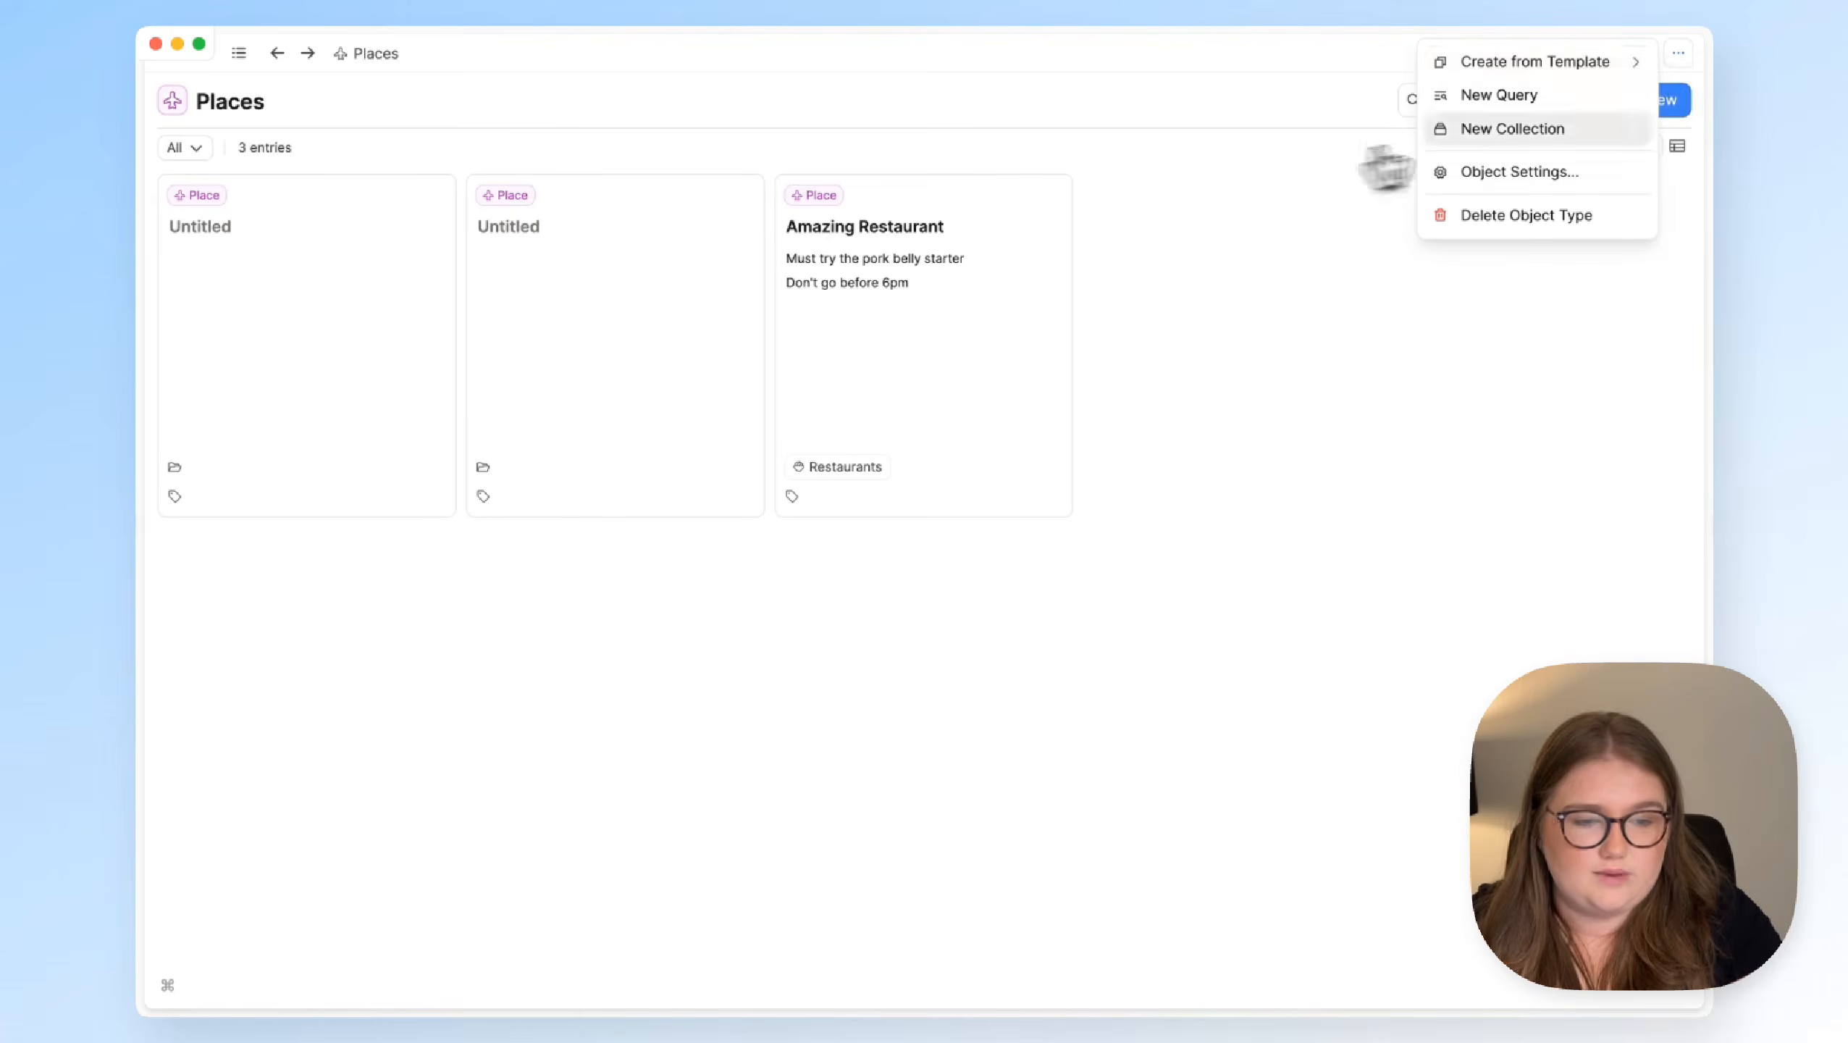
click(1558, 98)
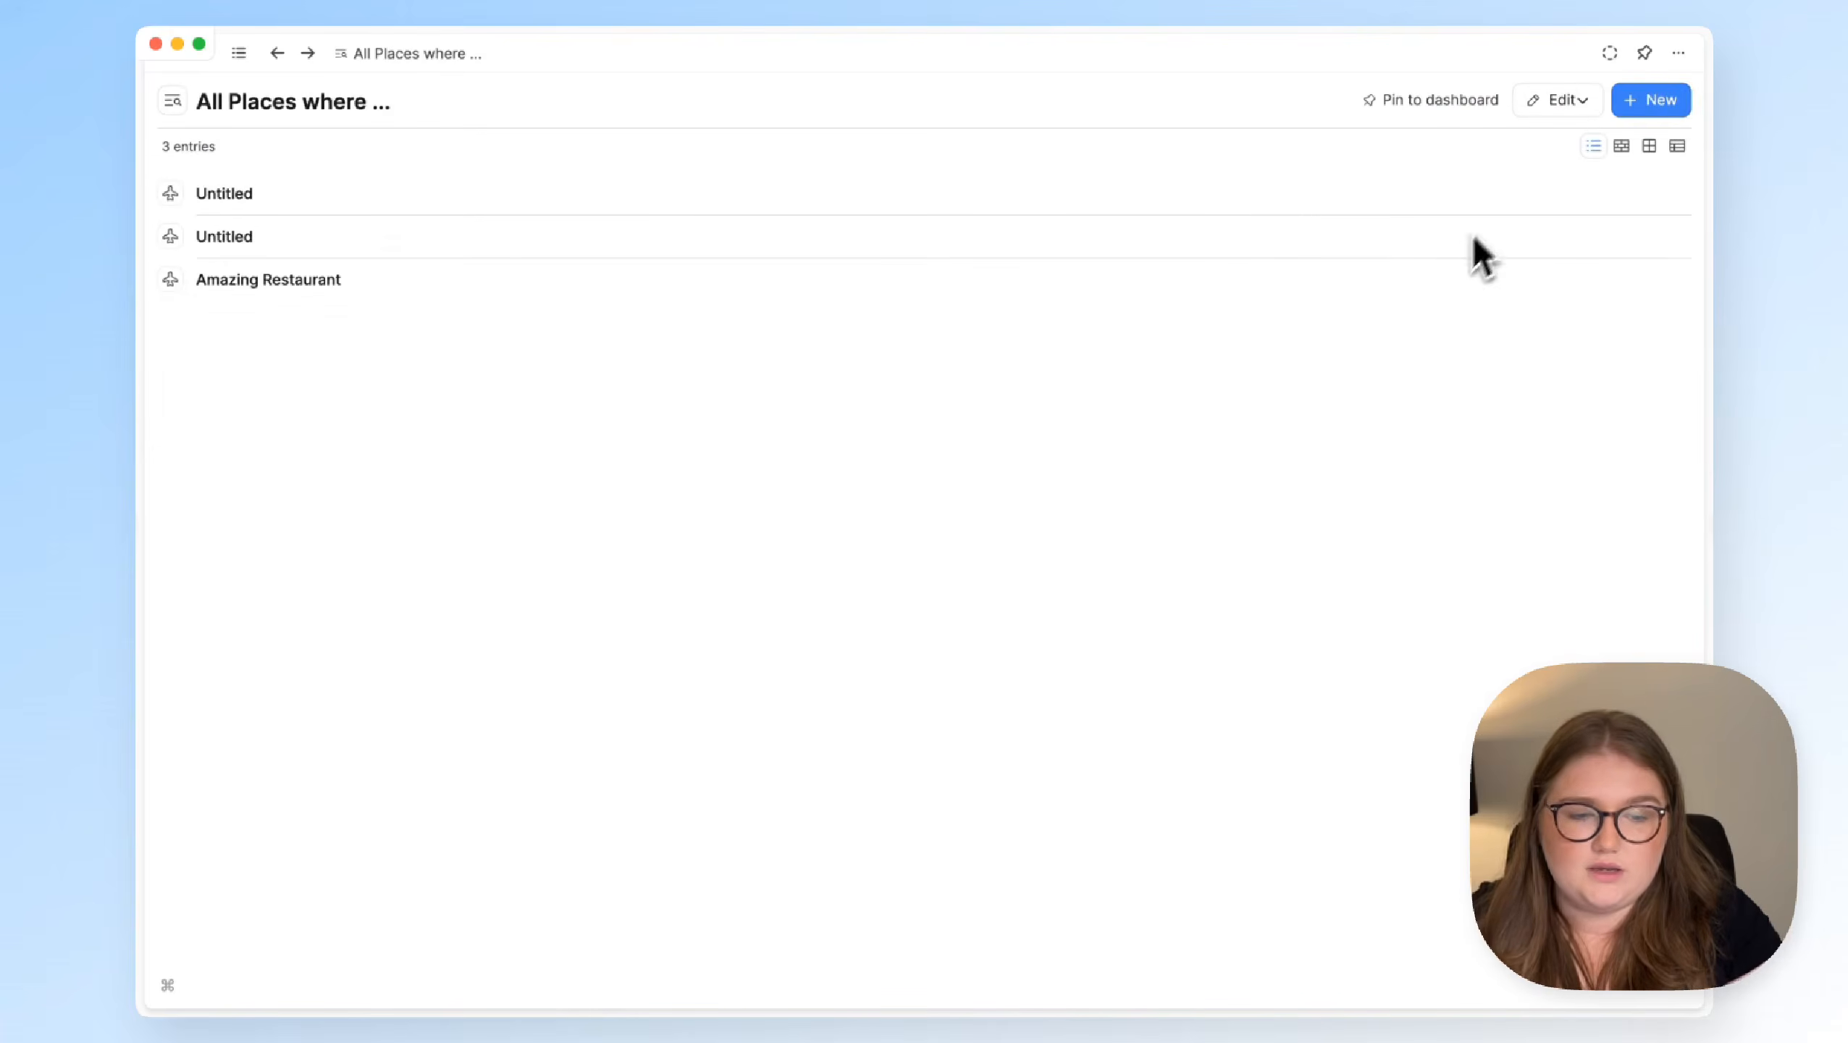
click(348, 99)
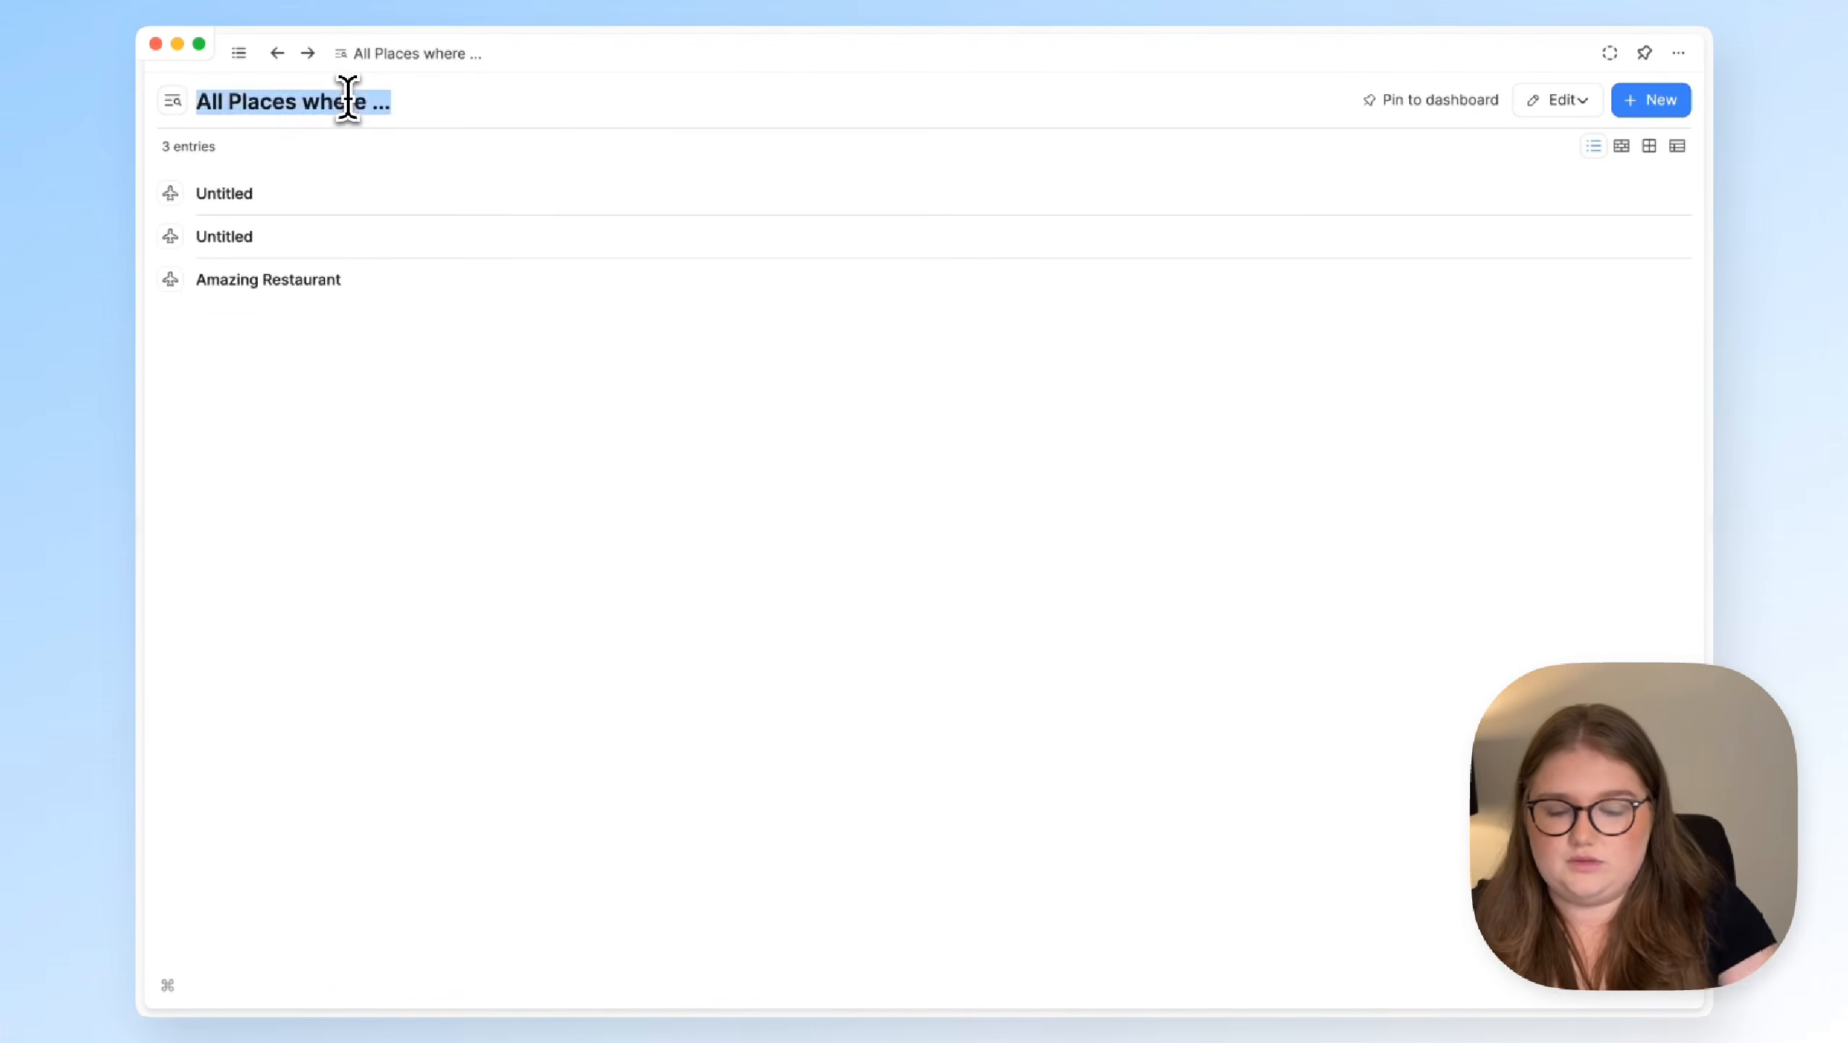
text(Hotels)
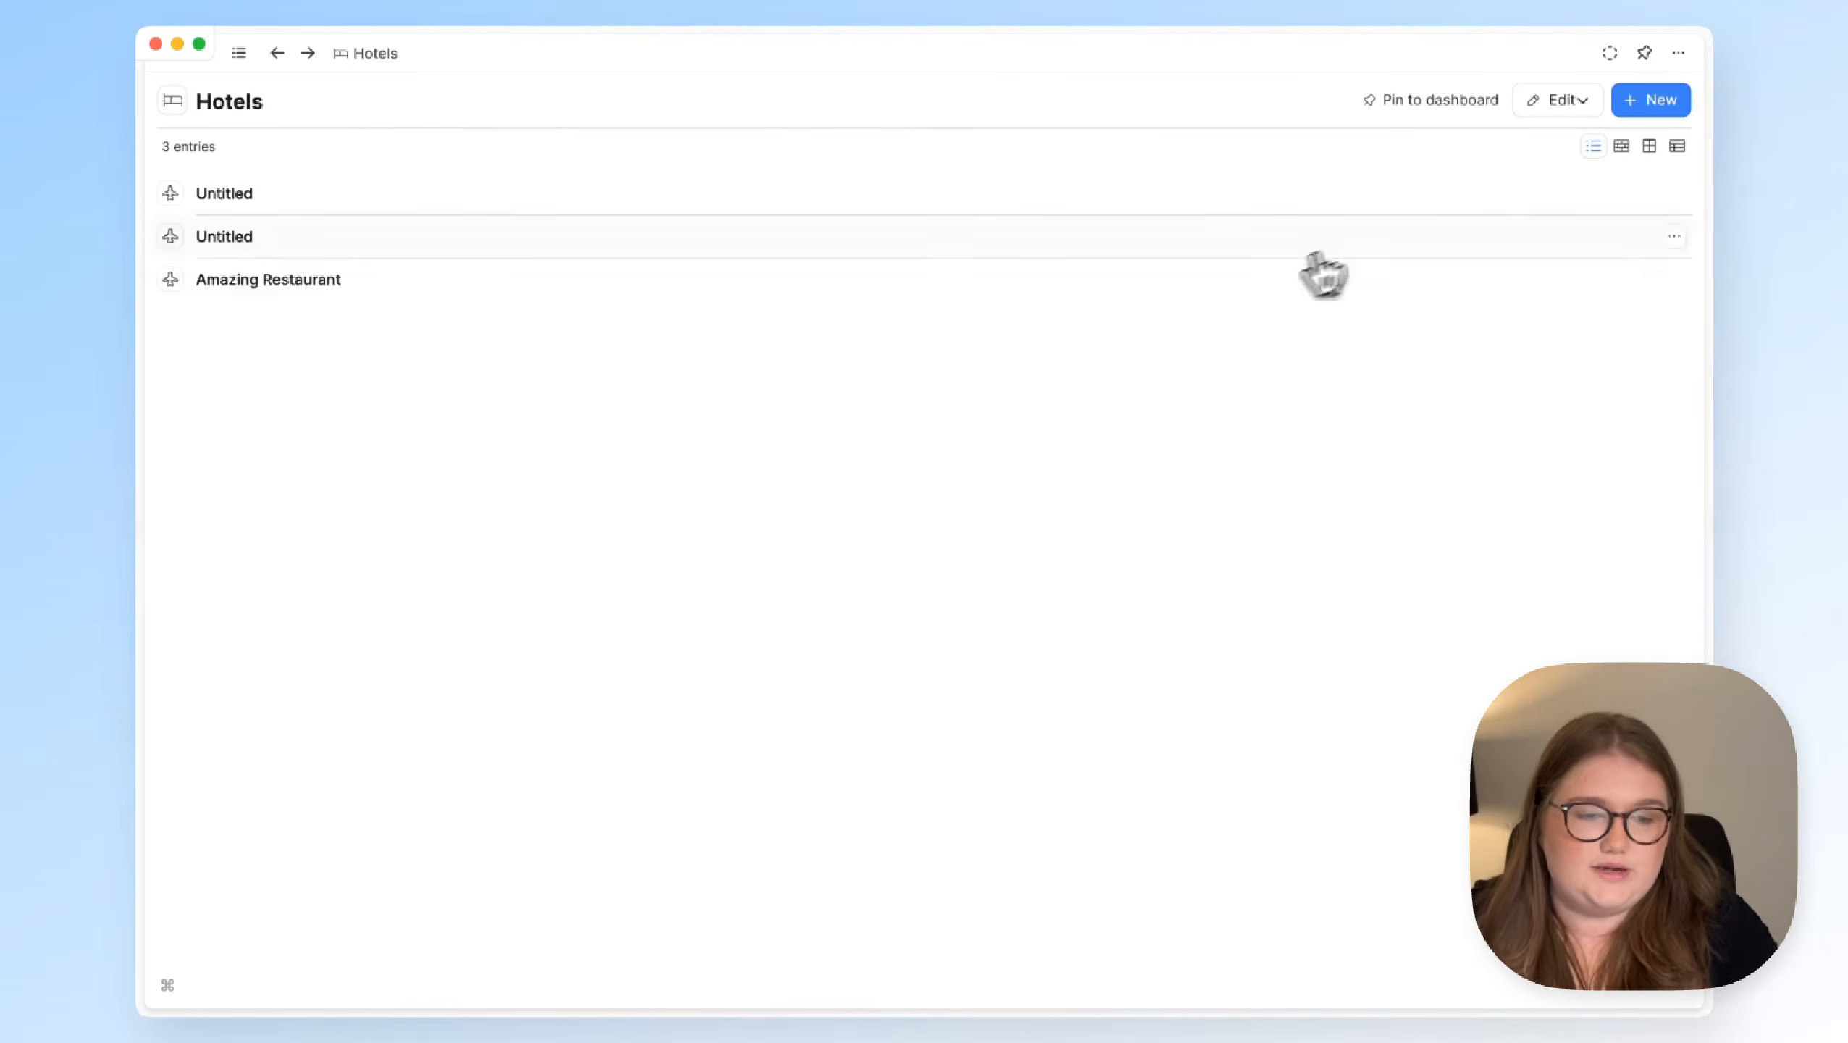
Filter the Hotels query to places whose Category includes Hotel and update the query
click(1578, 106)
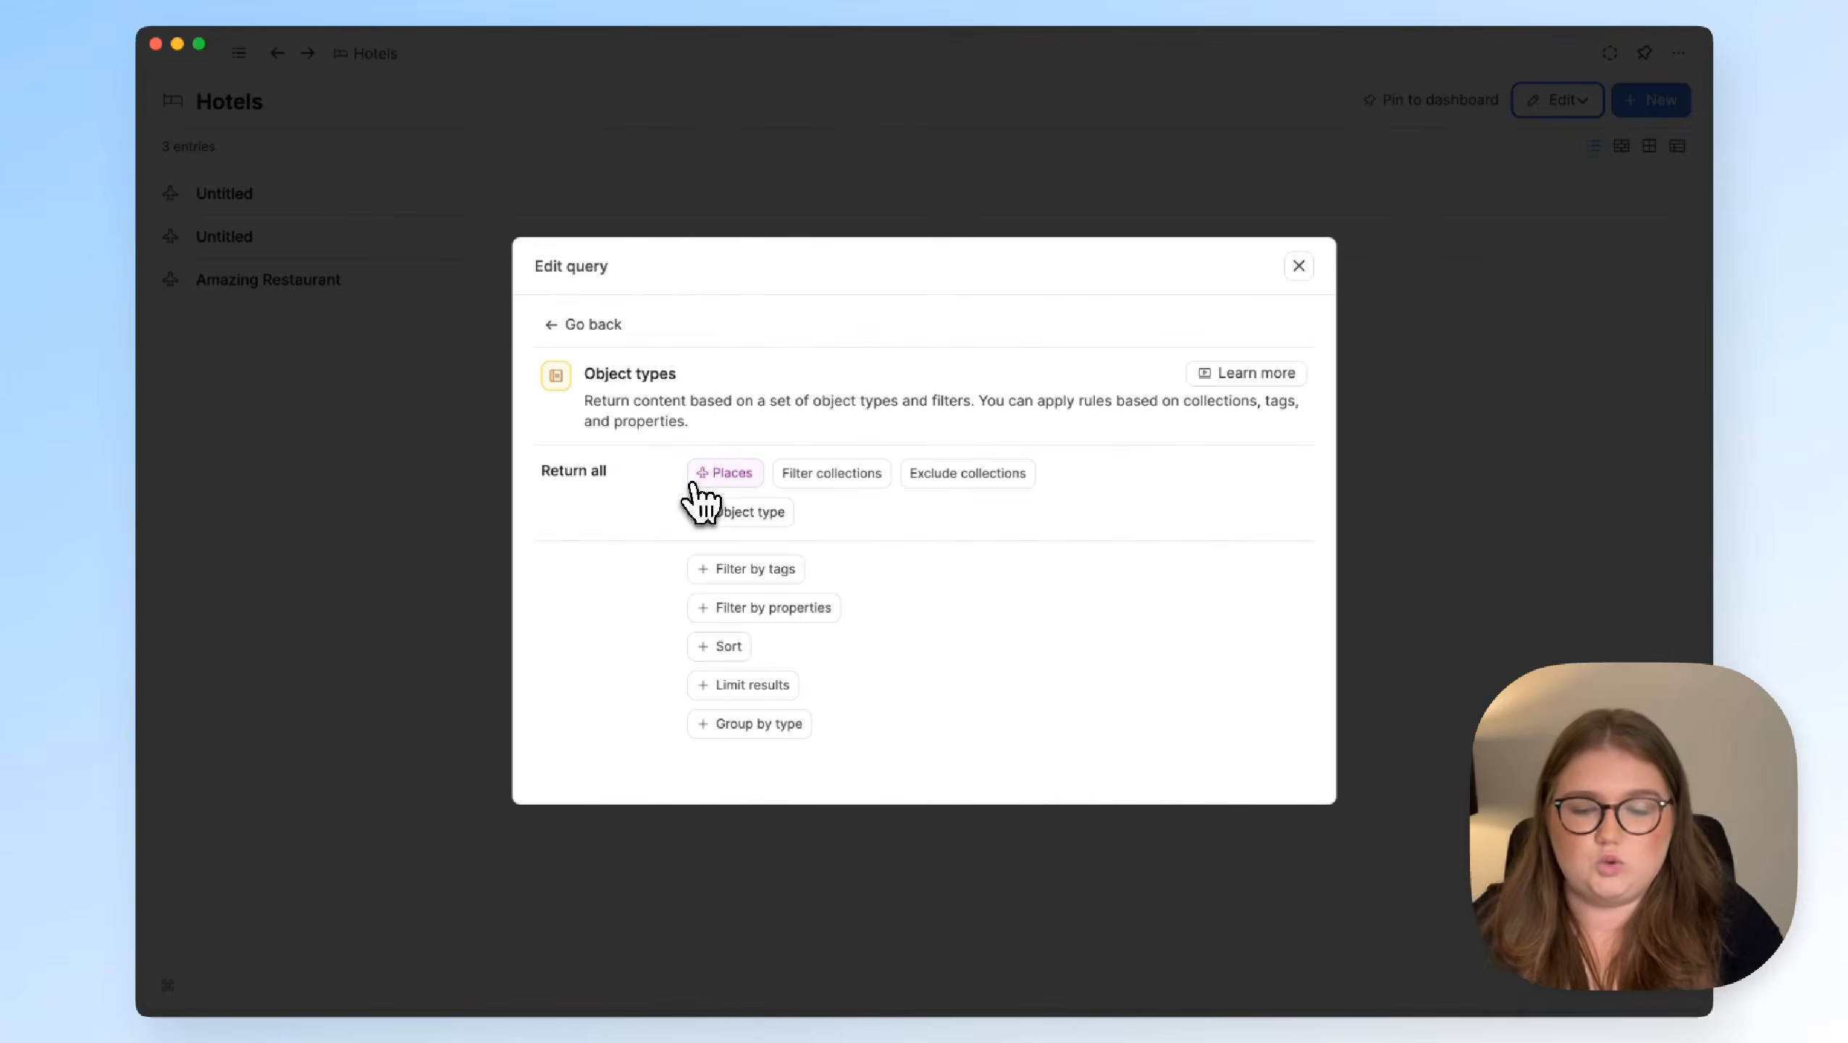
click(832, 607)
click(730, 525)
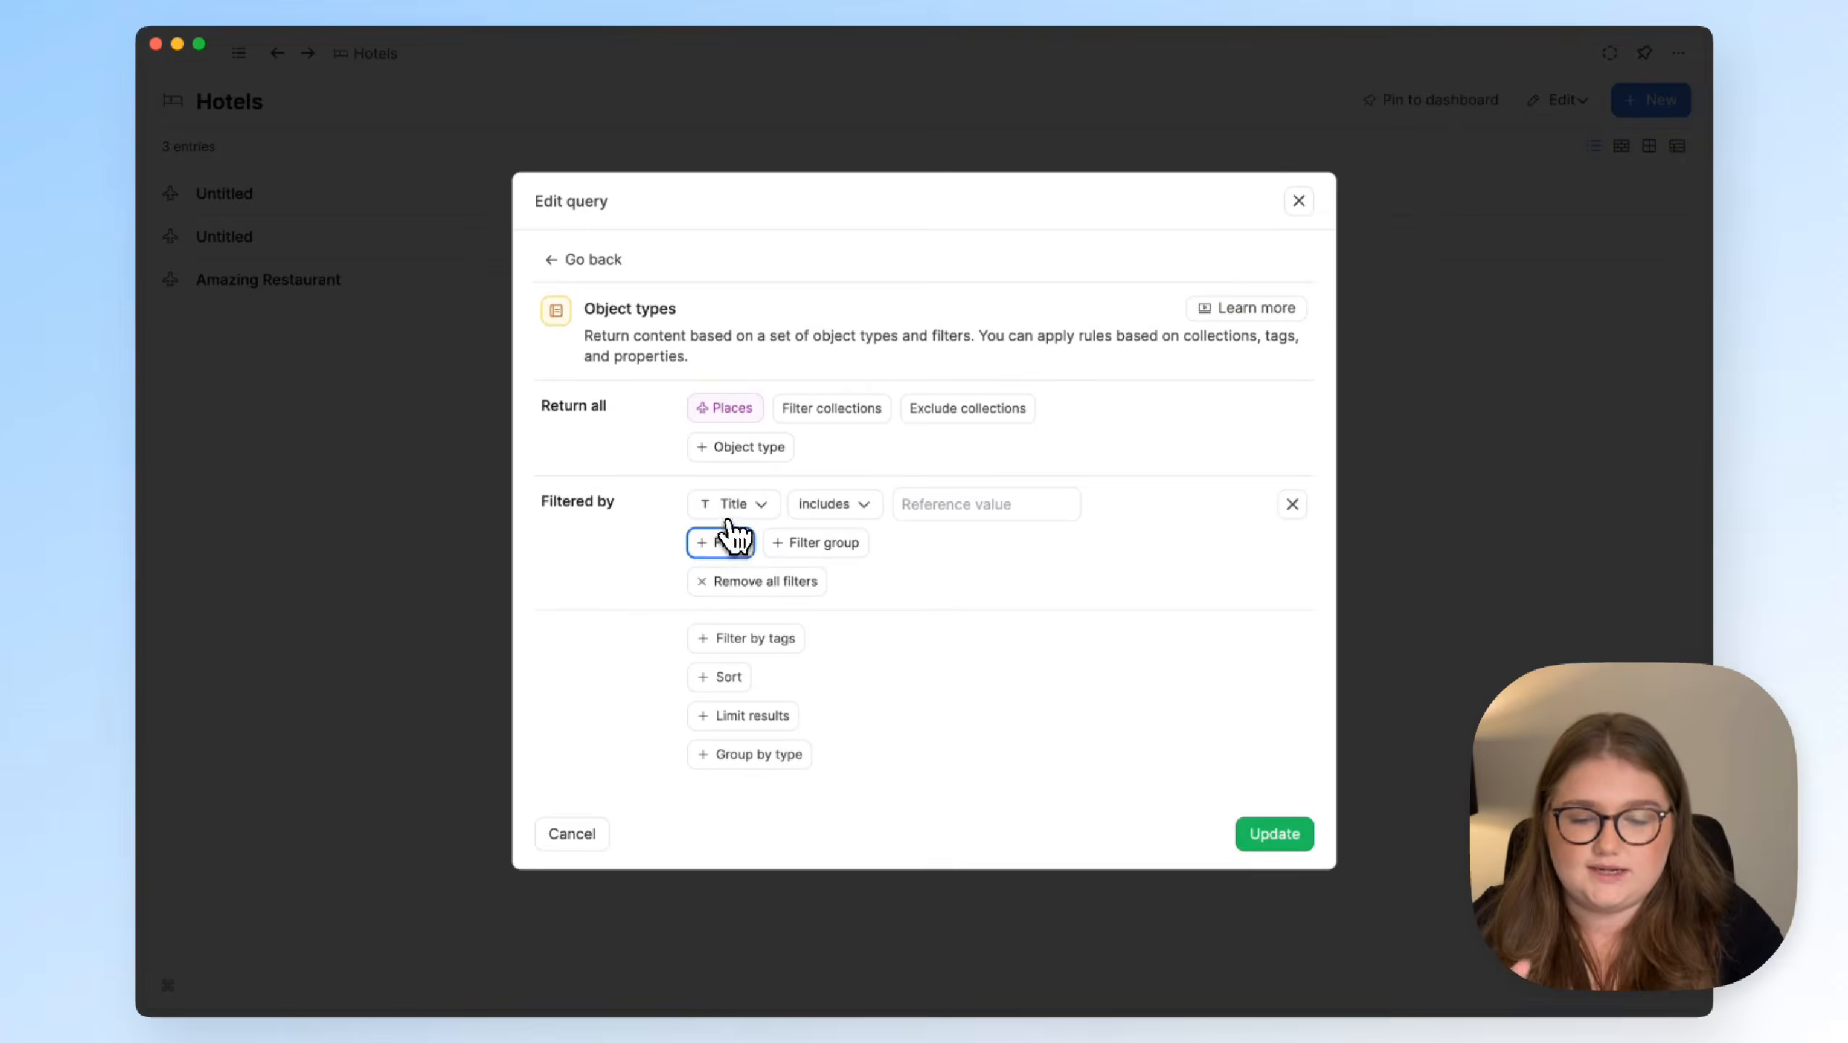
click(726, 511)
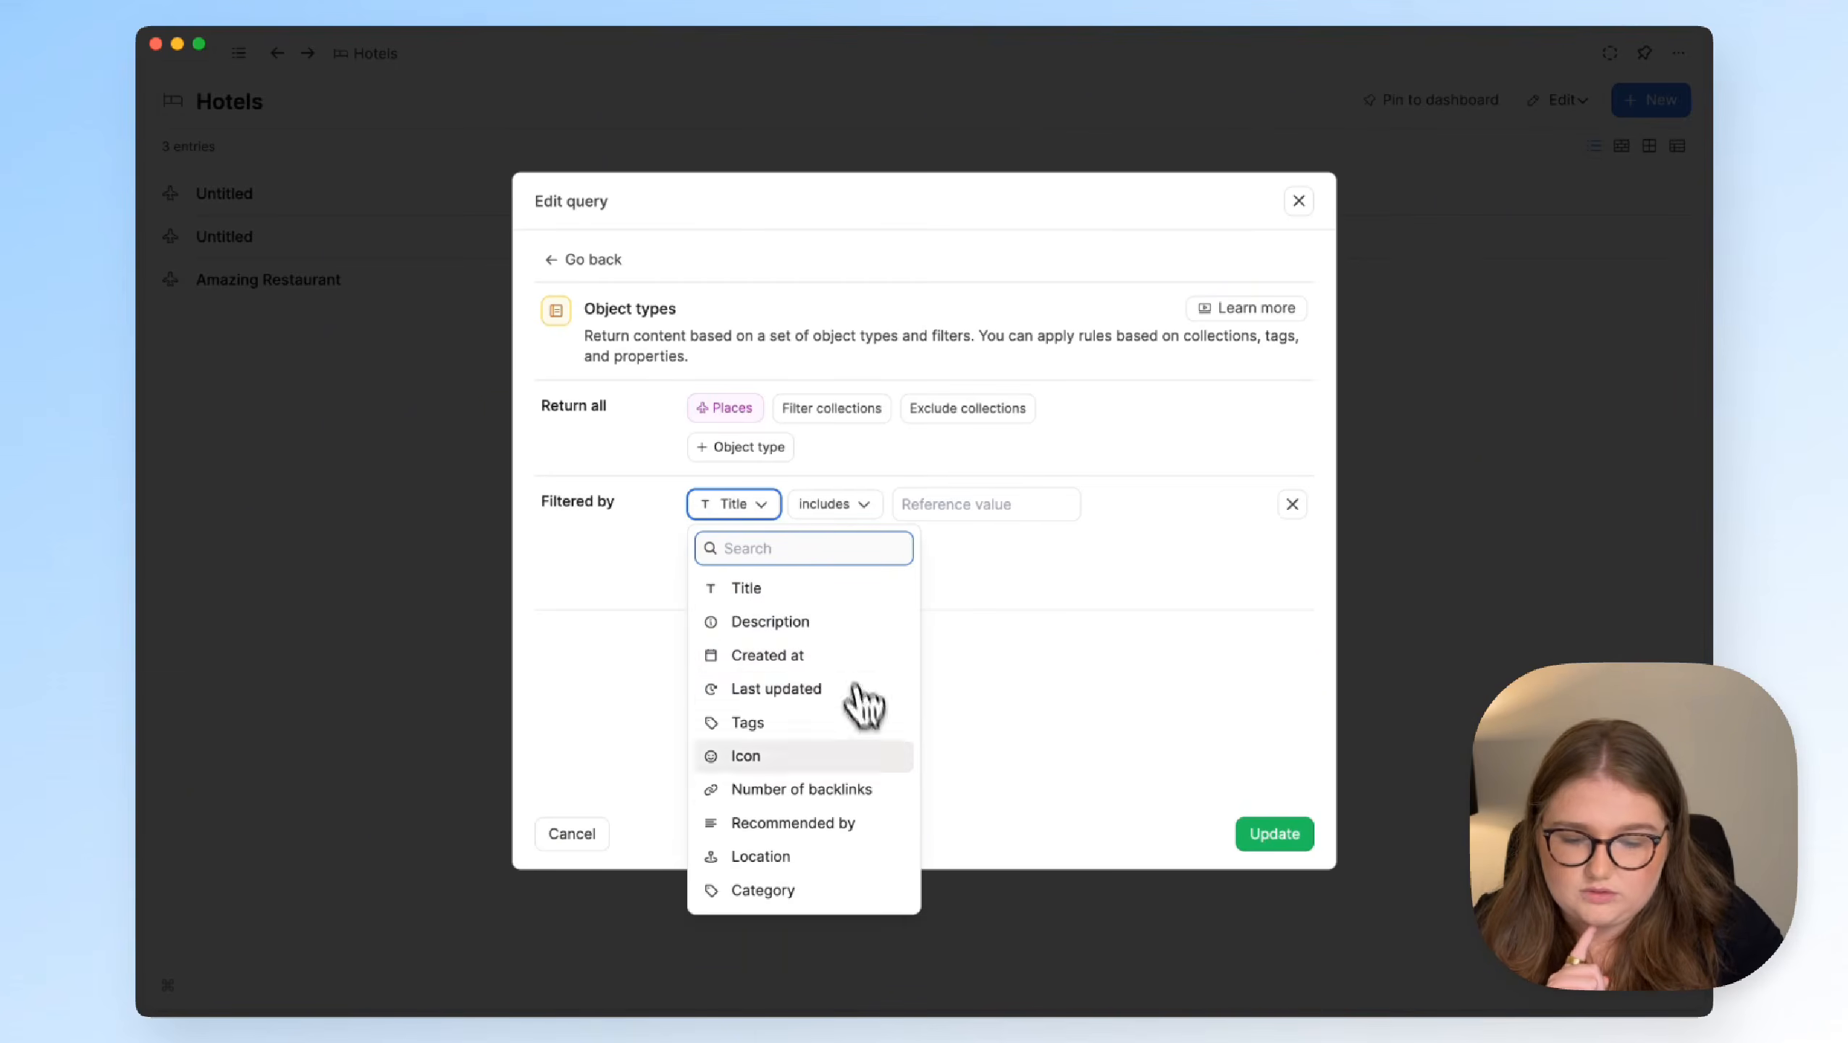
click(885, 891)
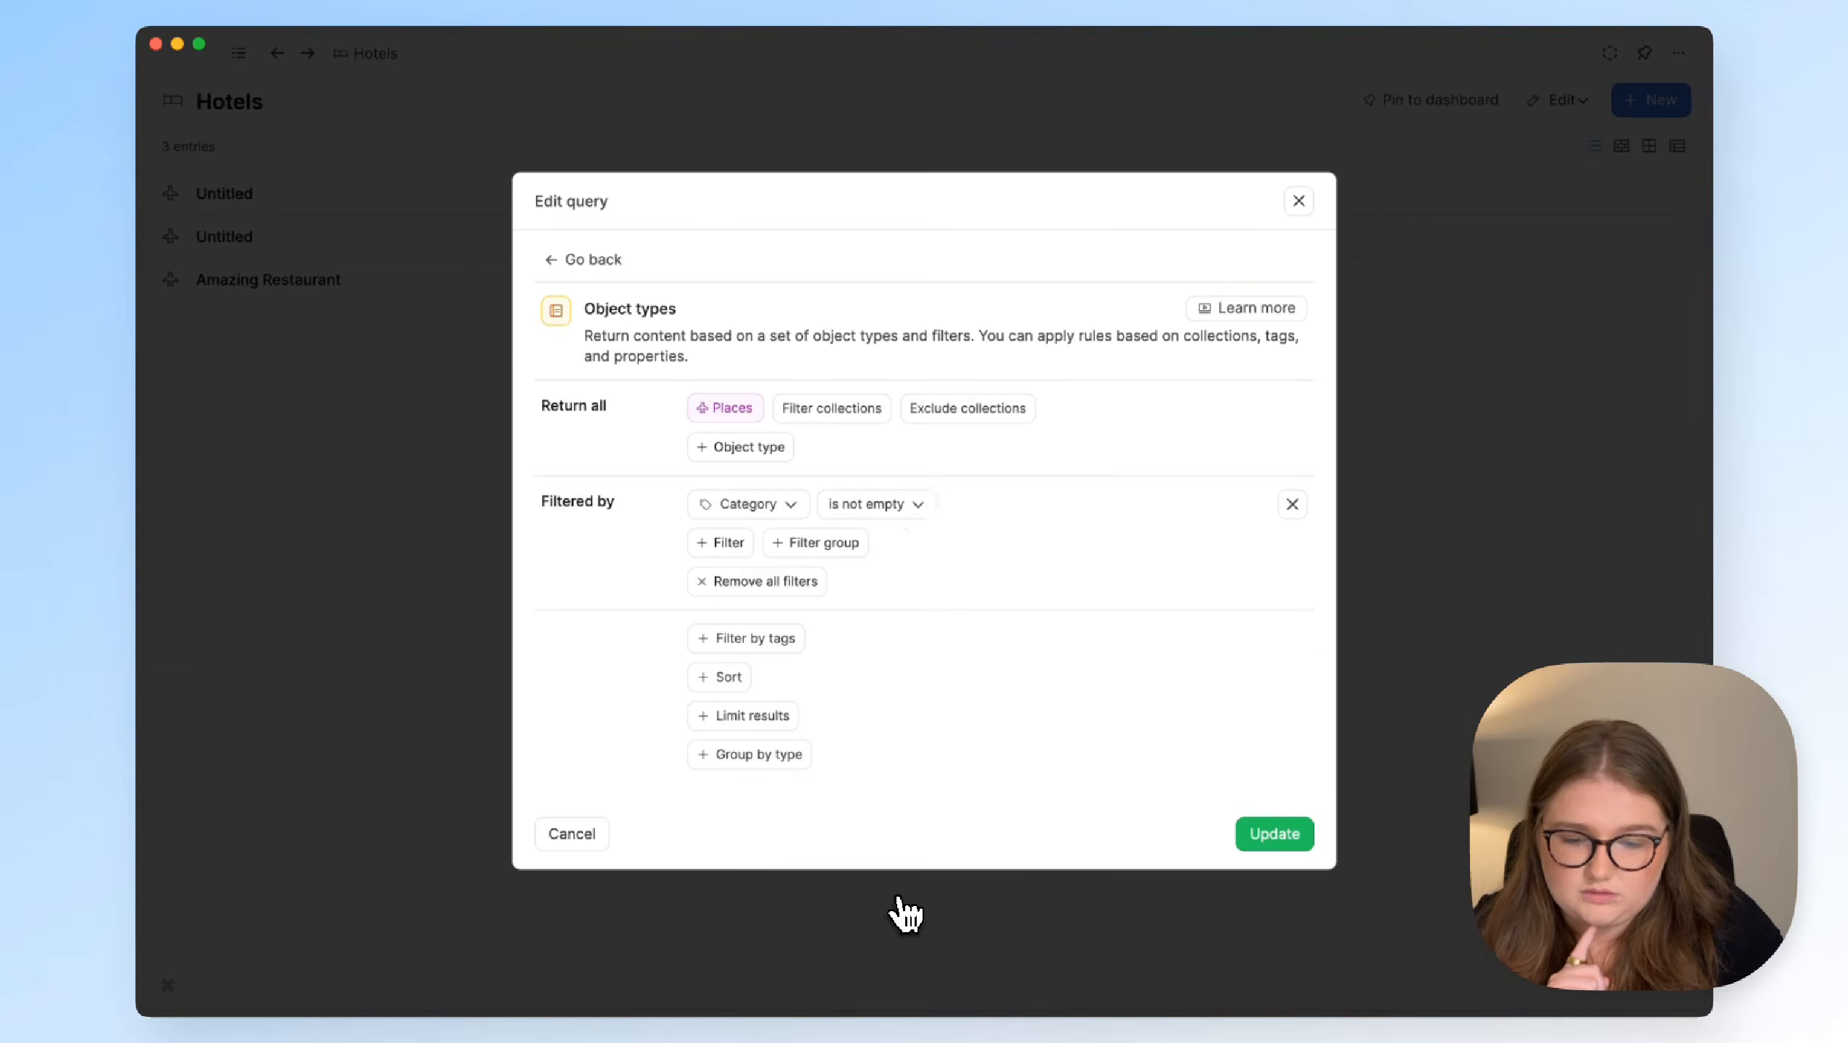
click(916, 504)
click(899, 658)
click(945, 511)
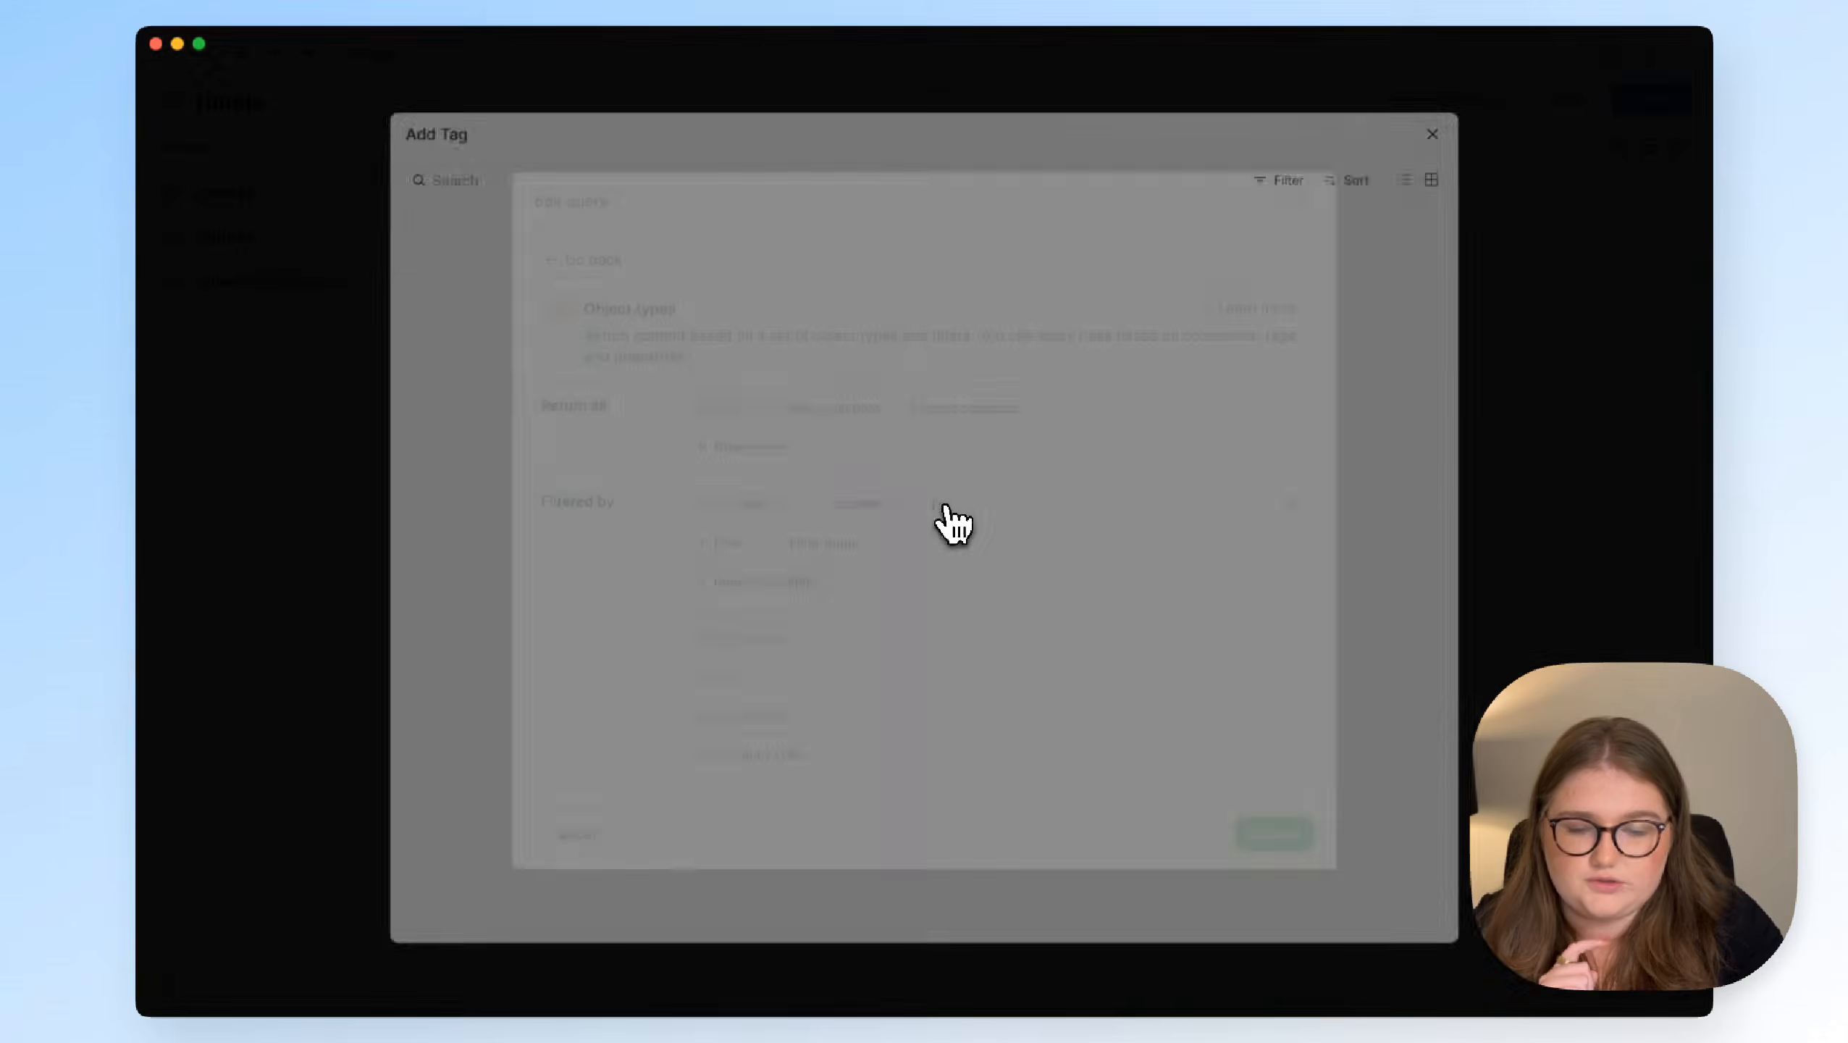
click(649, 249)
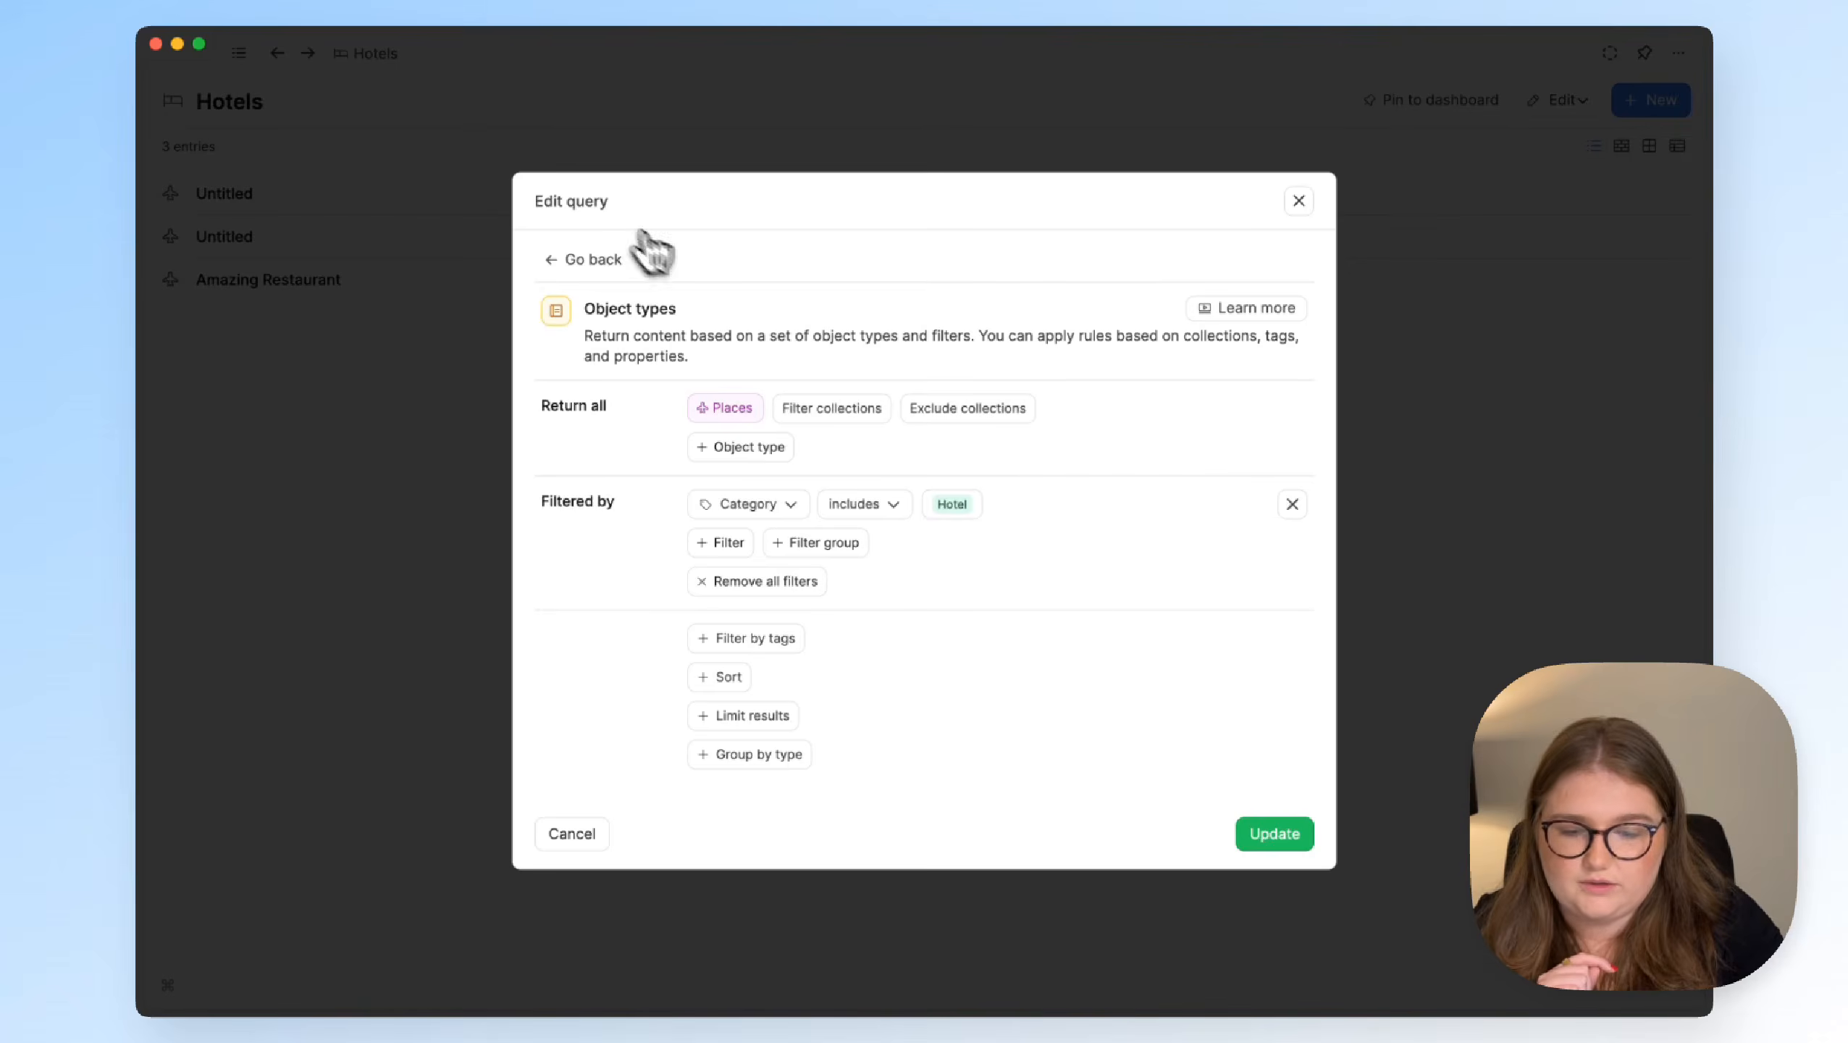
click(1261, 829)
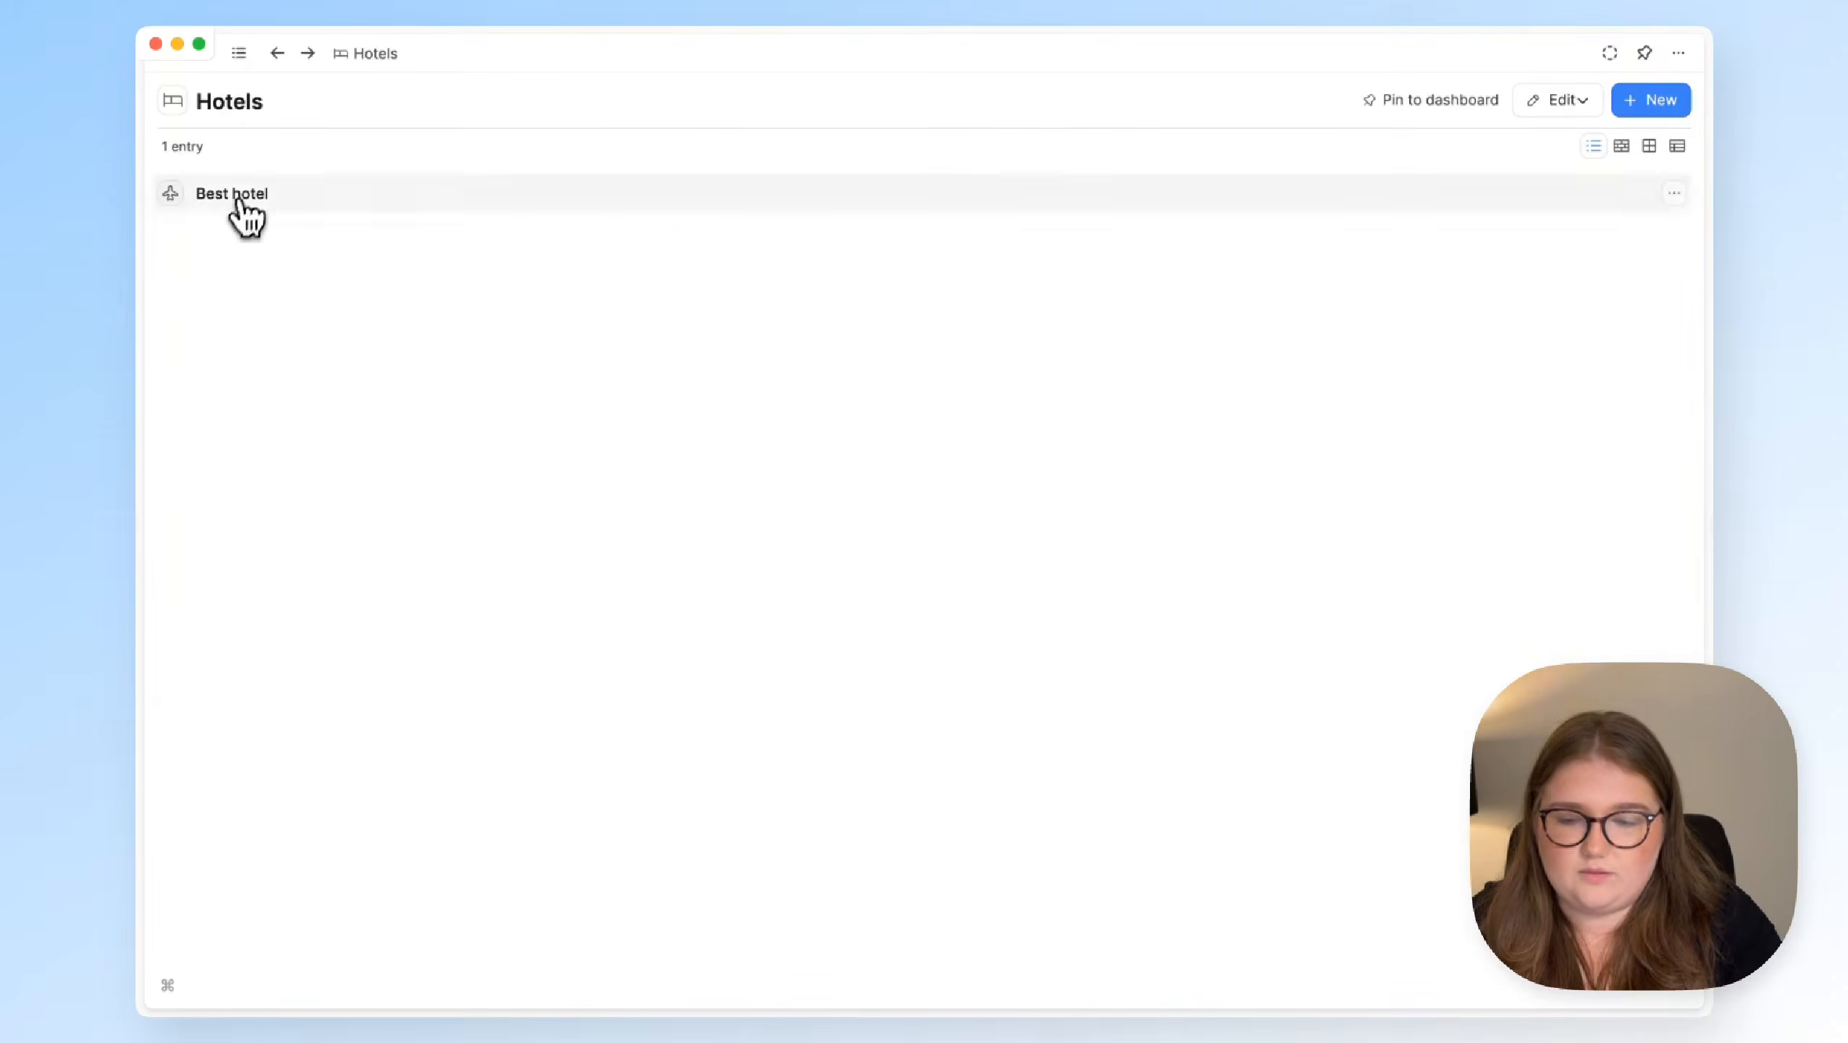
Set the Location of Best hotel to London and close the entry
click(232, 195)
click(769, 383)
click(1715, 175)
Show the Hotels query results as a table and pin the query to the Places dashboard
click(1677, 147)
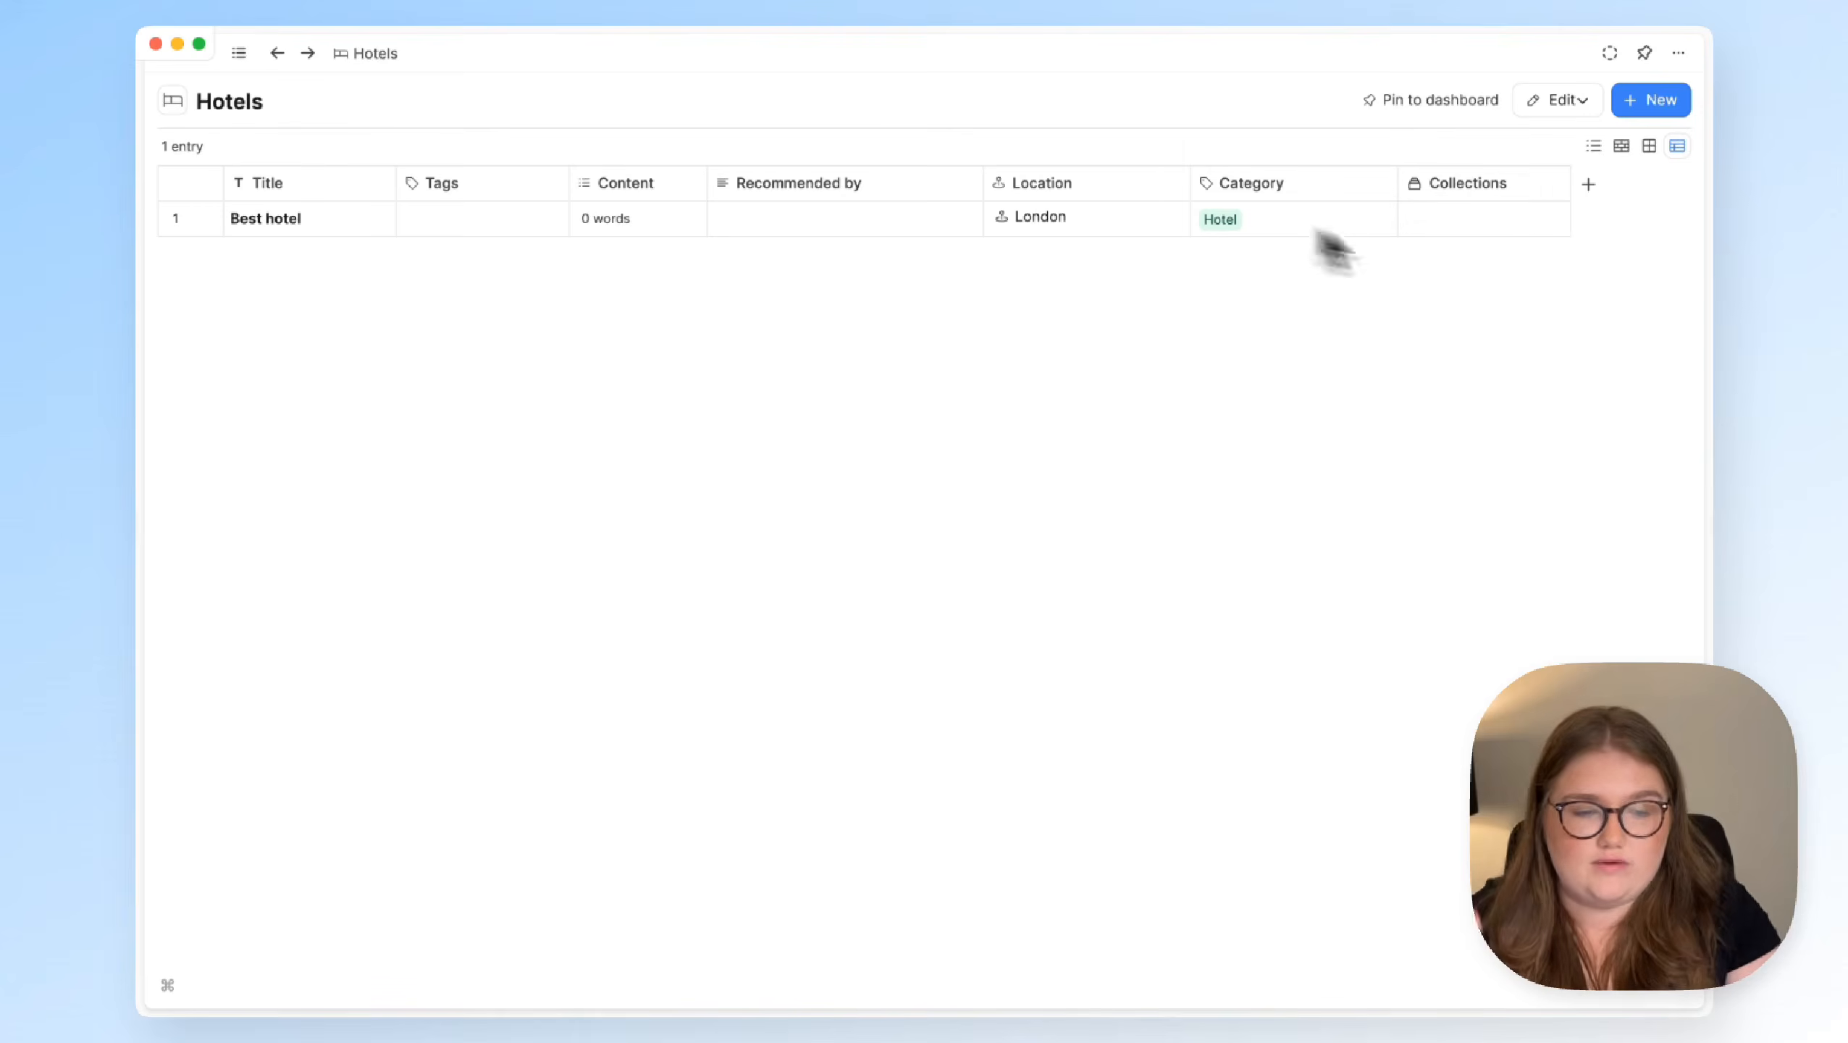
click(1622, 148)
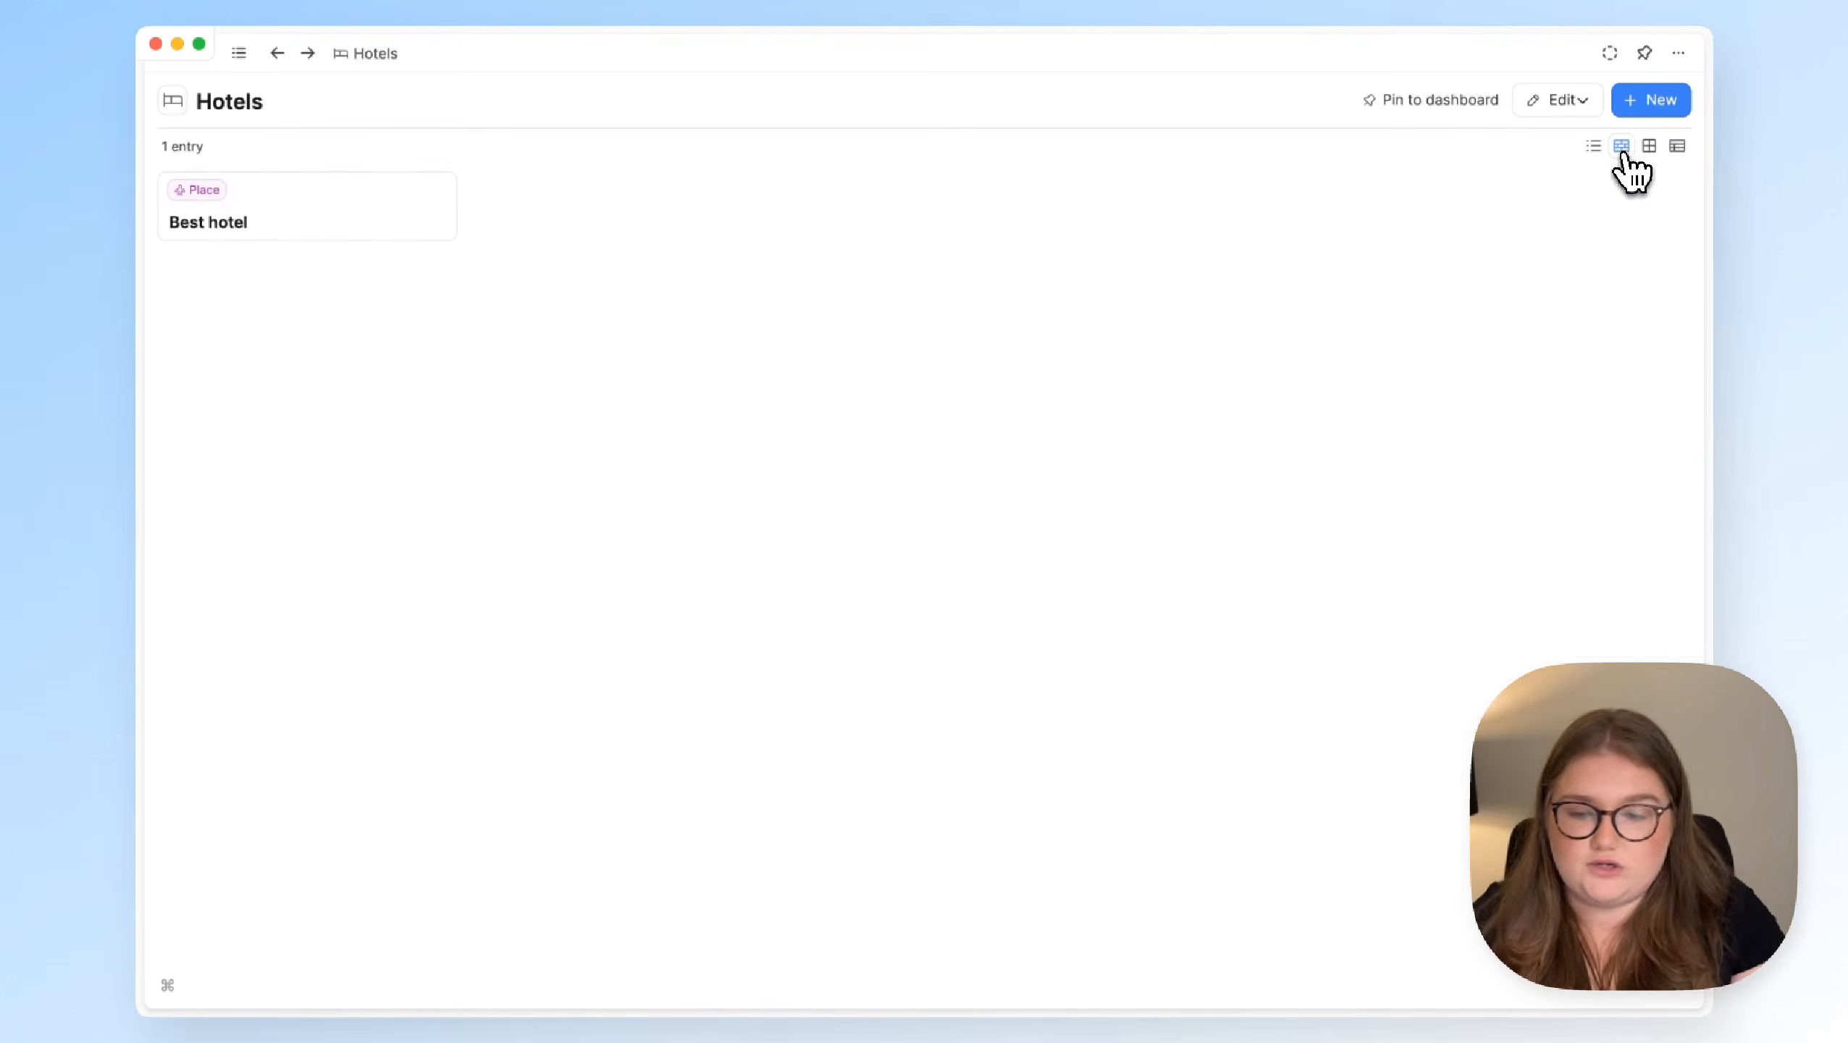
click(1675, 148)
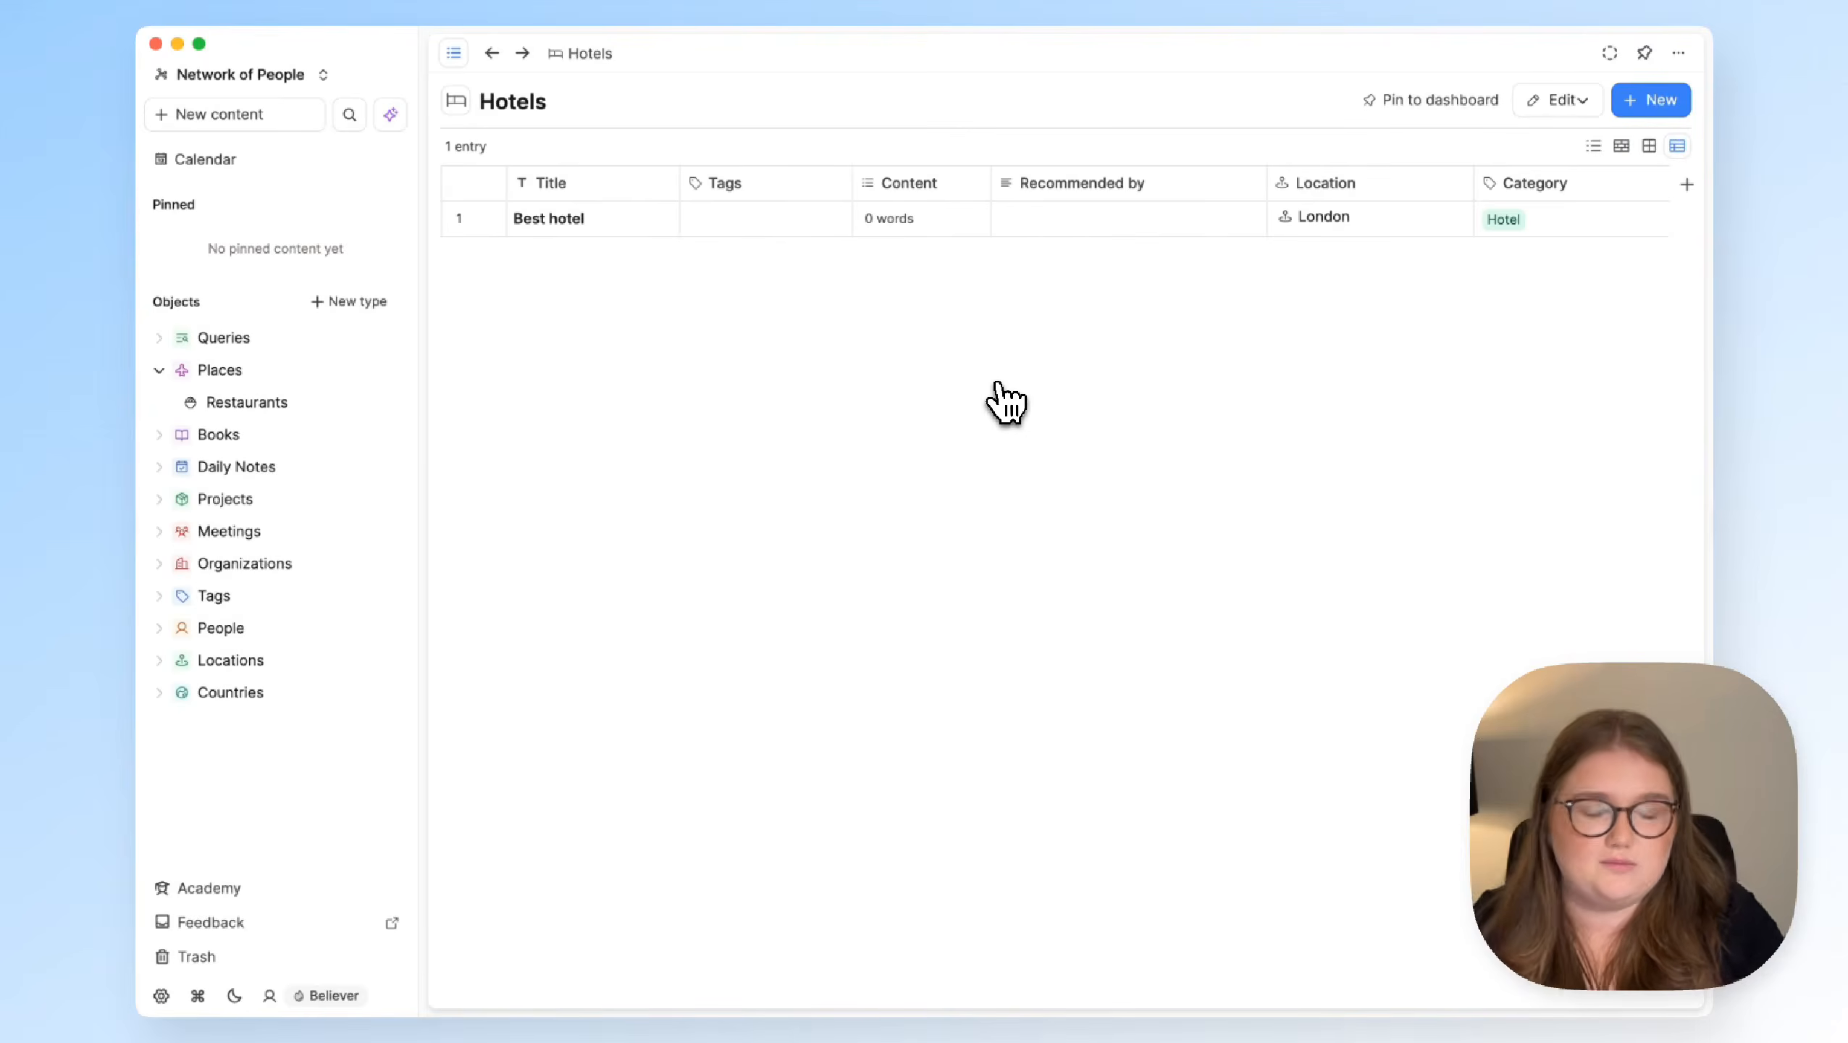
click(1403, 110)
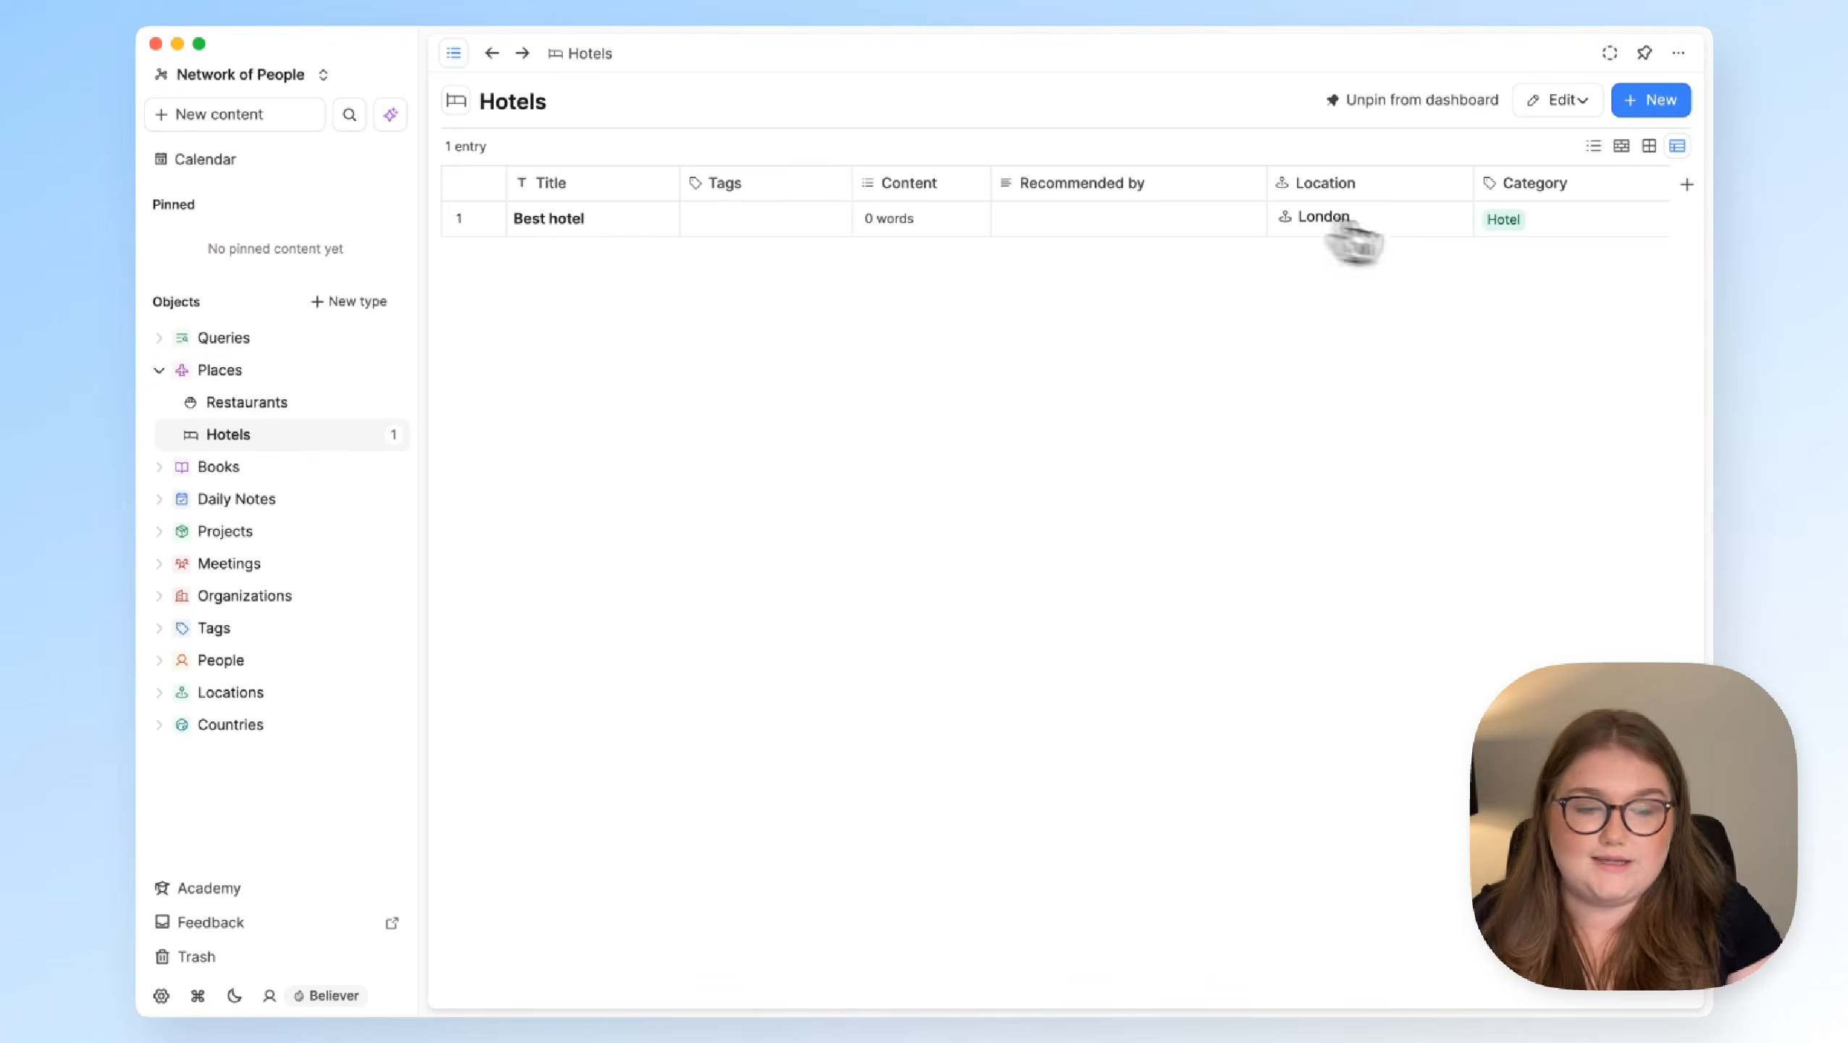
Switch Places to the Dashboard view and move the Hotels section above Recently opened
click(280, 370)
click(469, 149)
click(520, 248)
scroll(660, 577, down, 5)
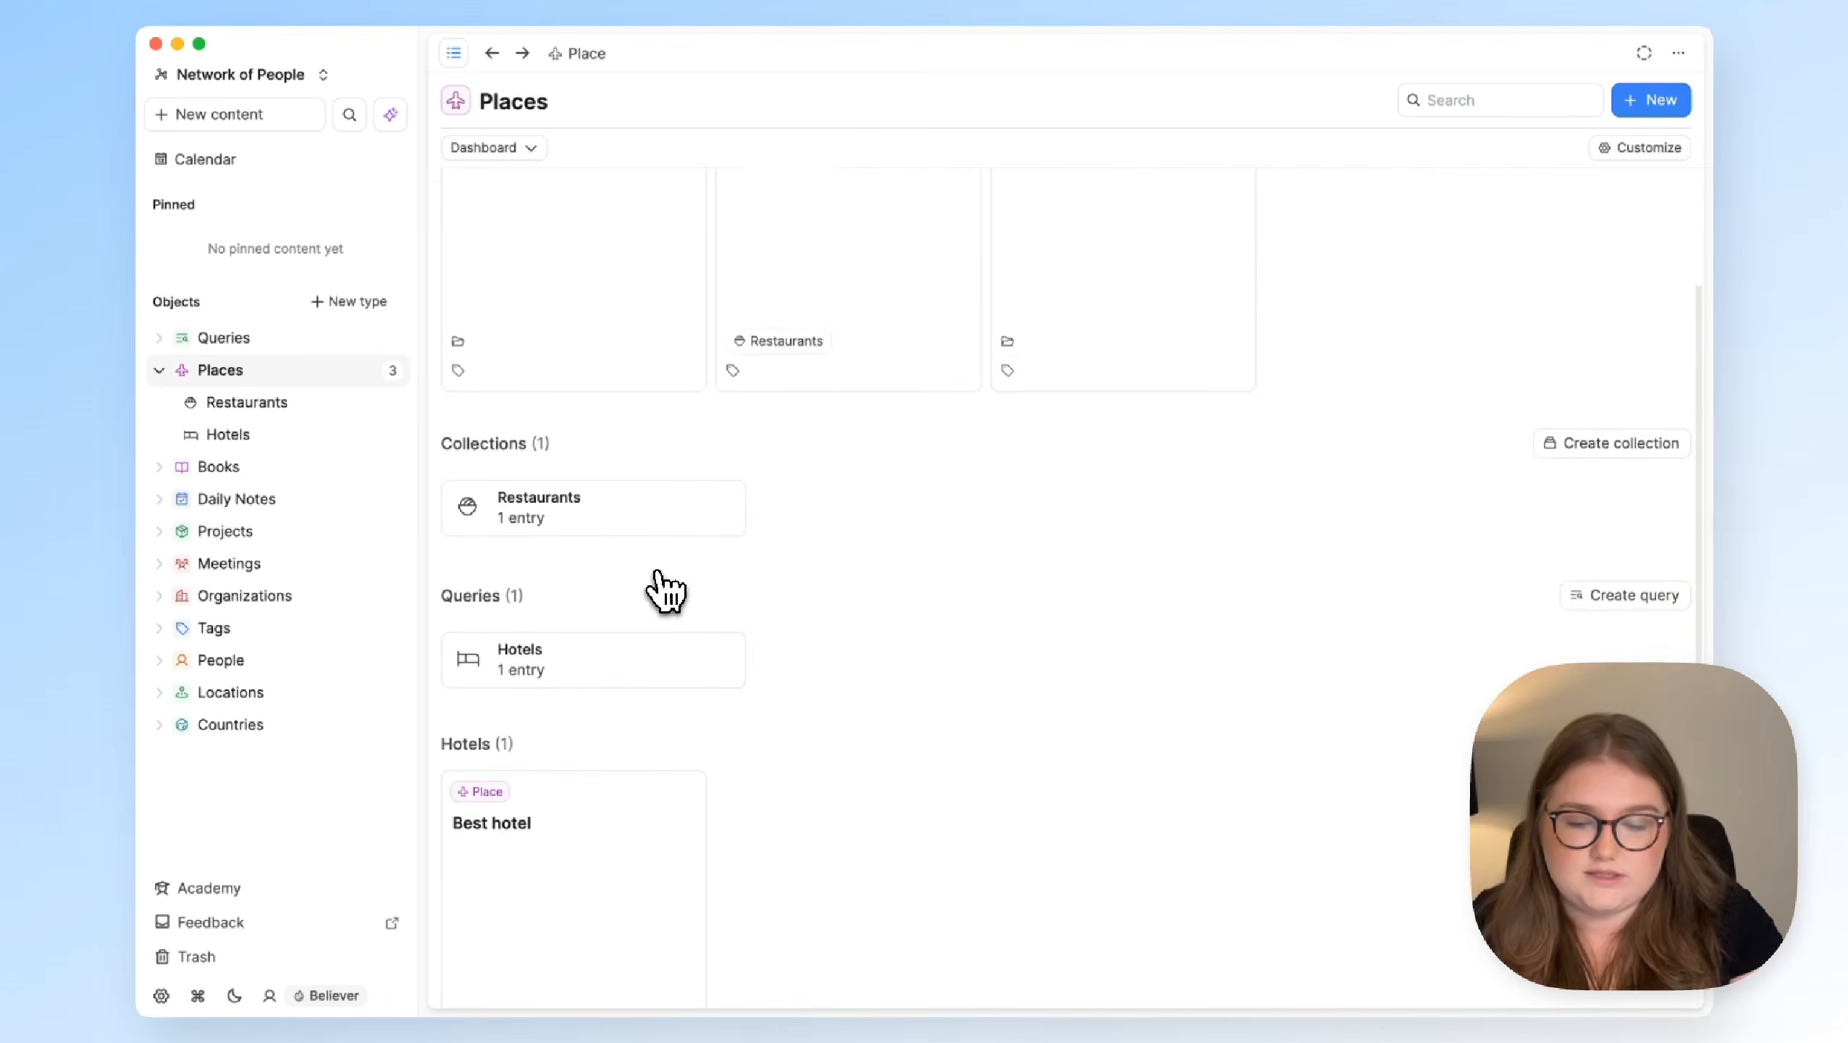
scroll(664, 591, up, 3)
click(1639, 150)
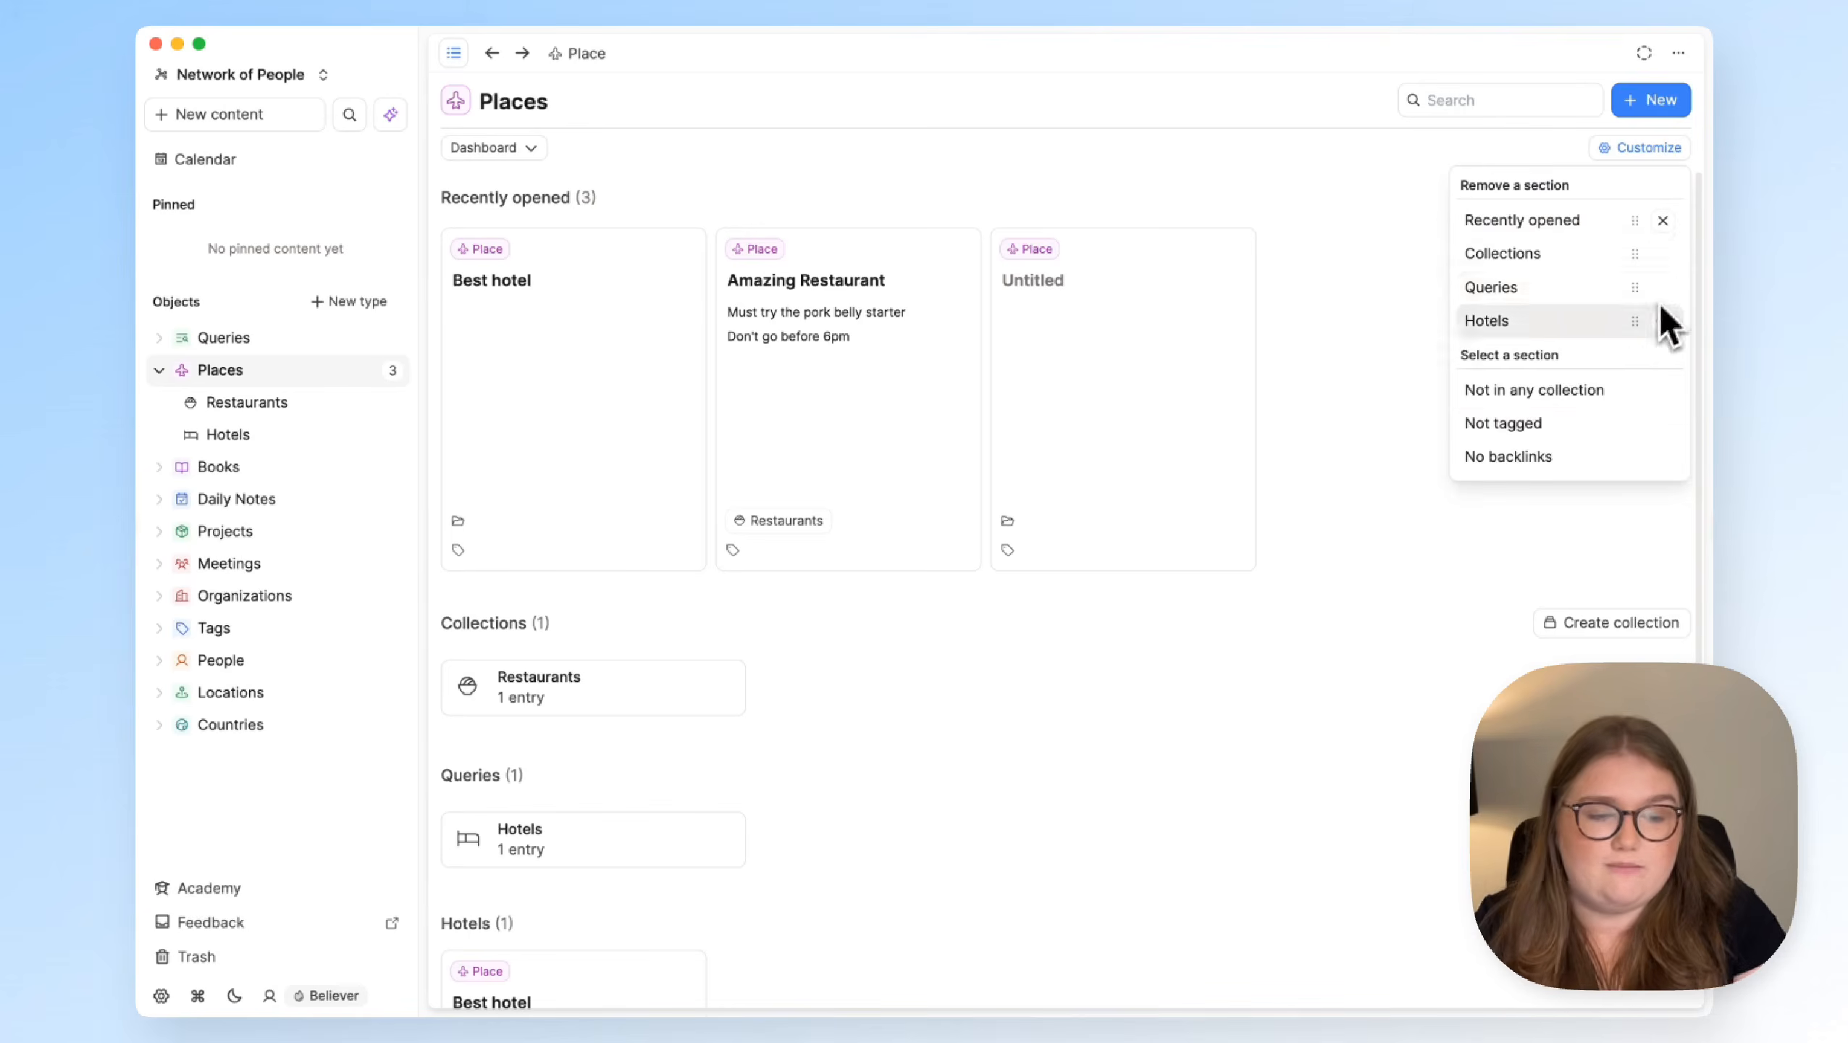
drag(1639, 322, 1633, 232)
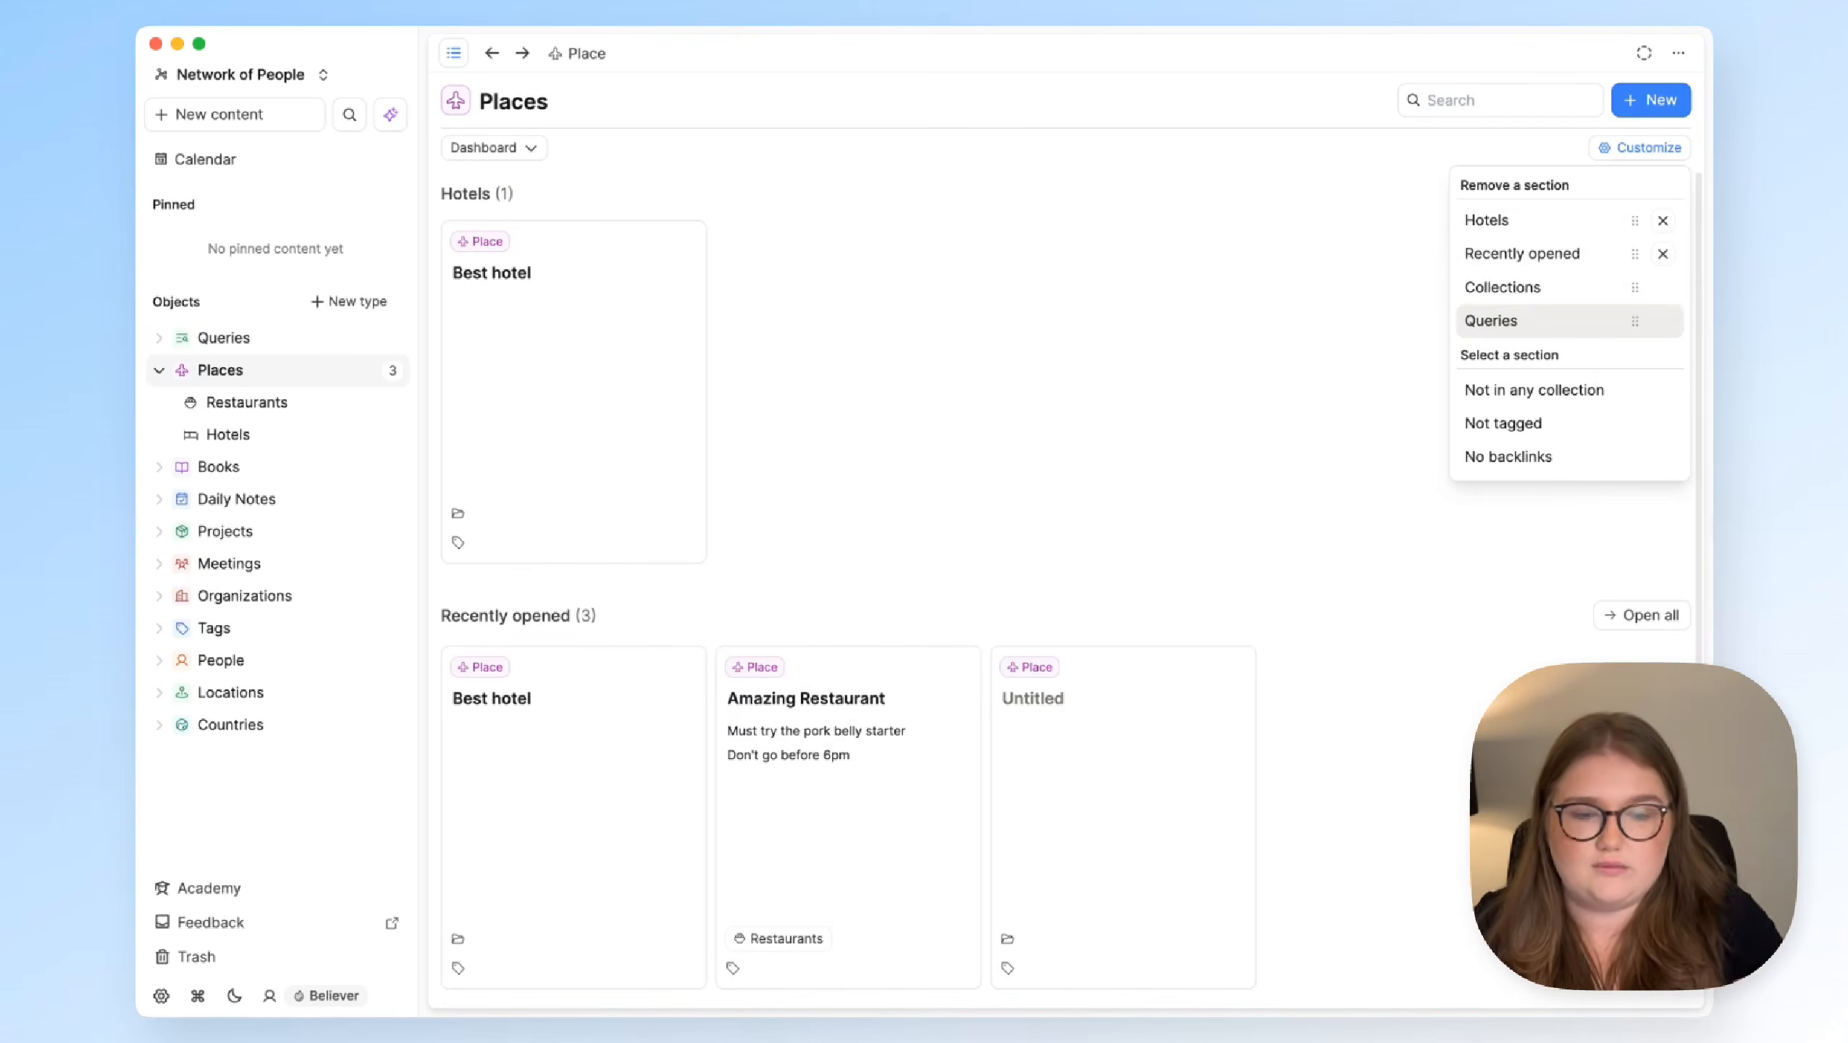
Duplicate the Hotels query and change the copy's Category filter to Restaurant
click(292, 434)
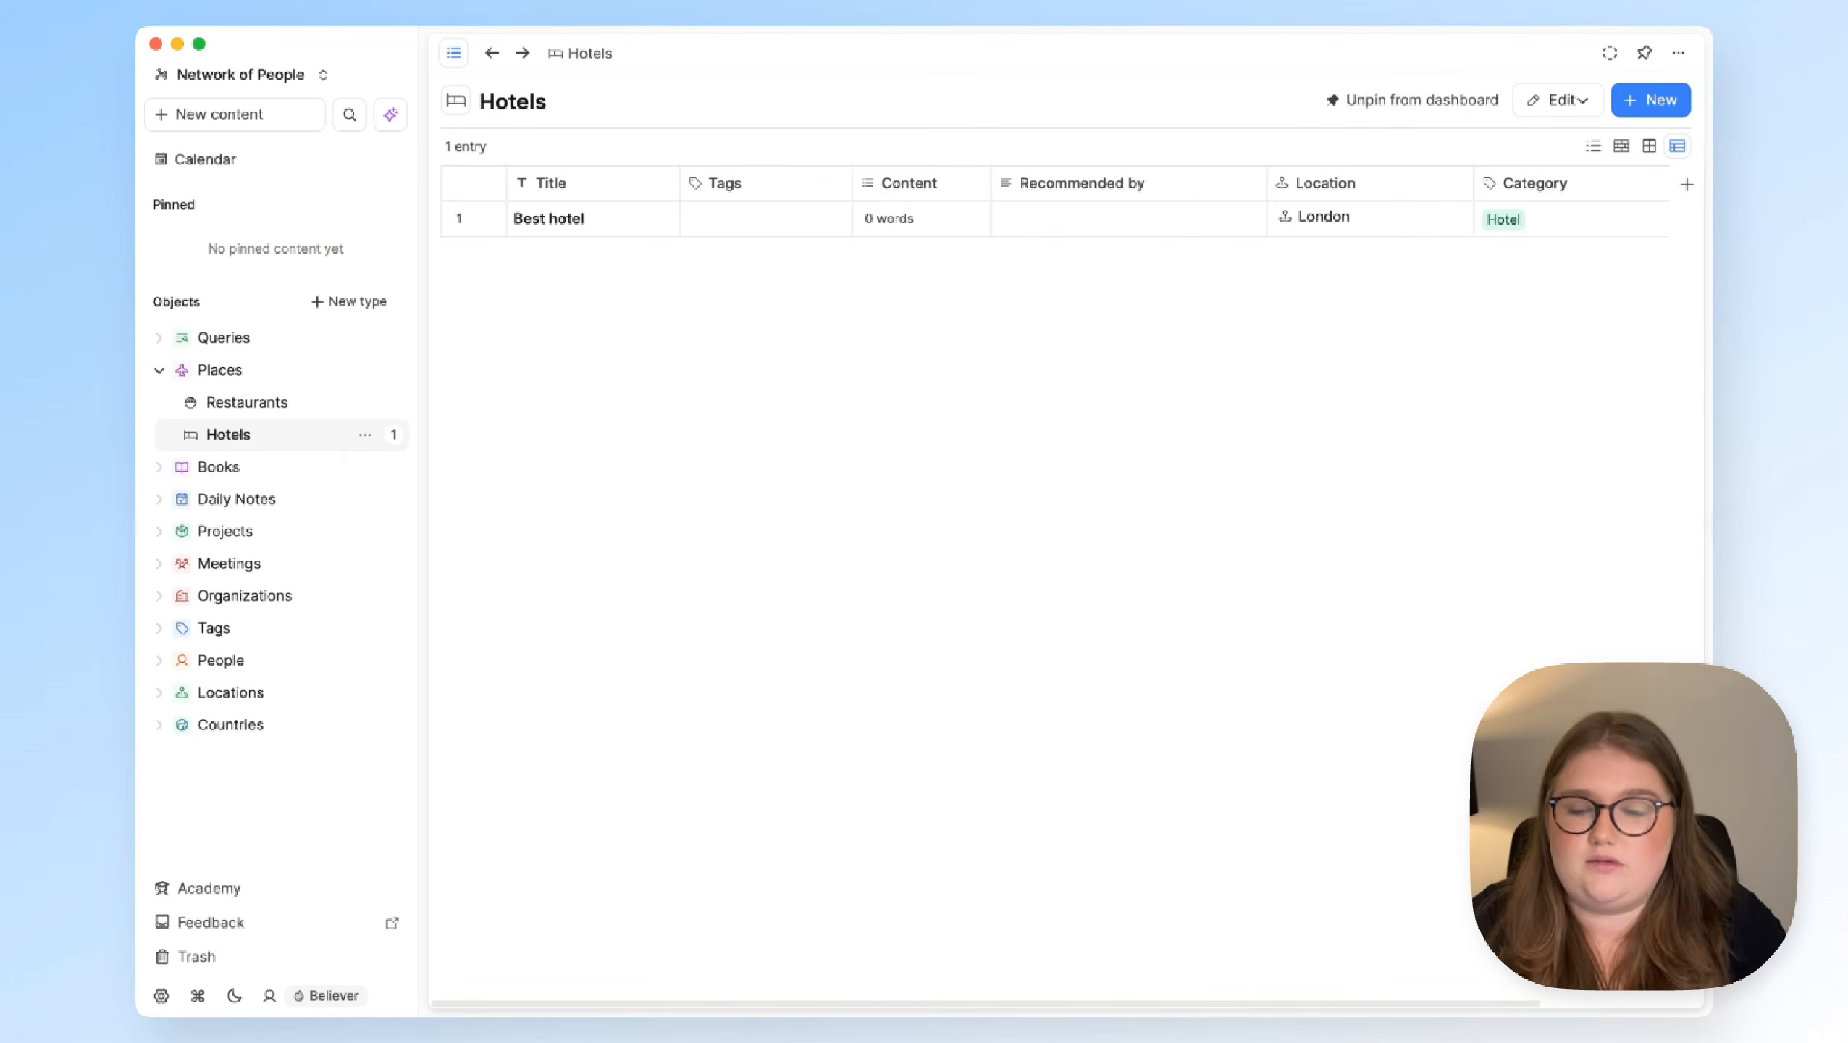
click(365, 435)
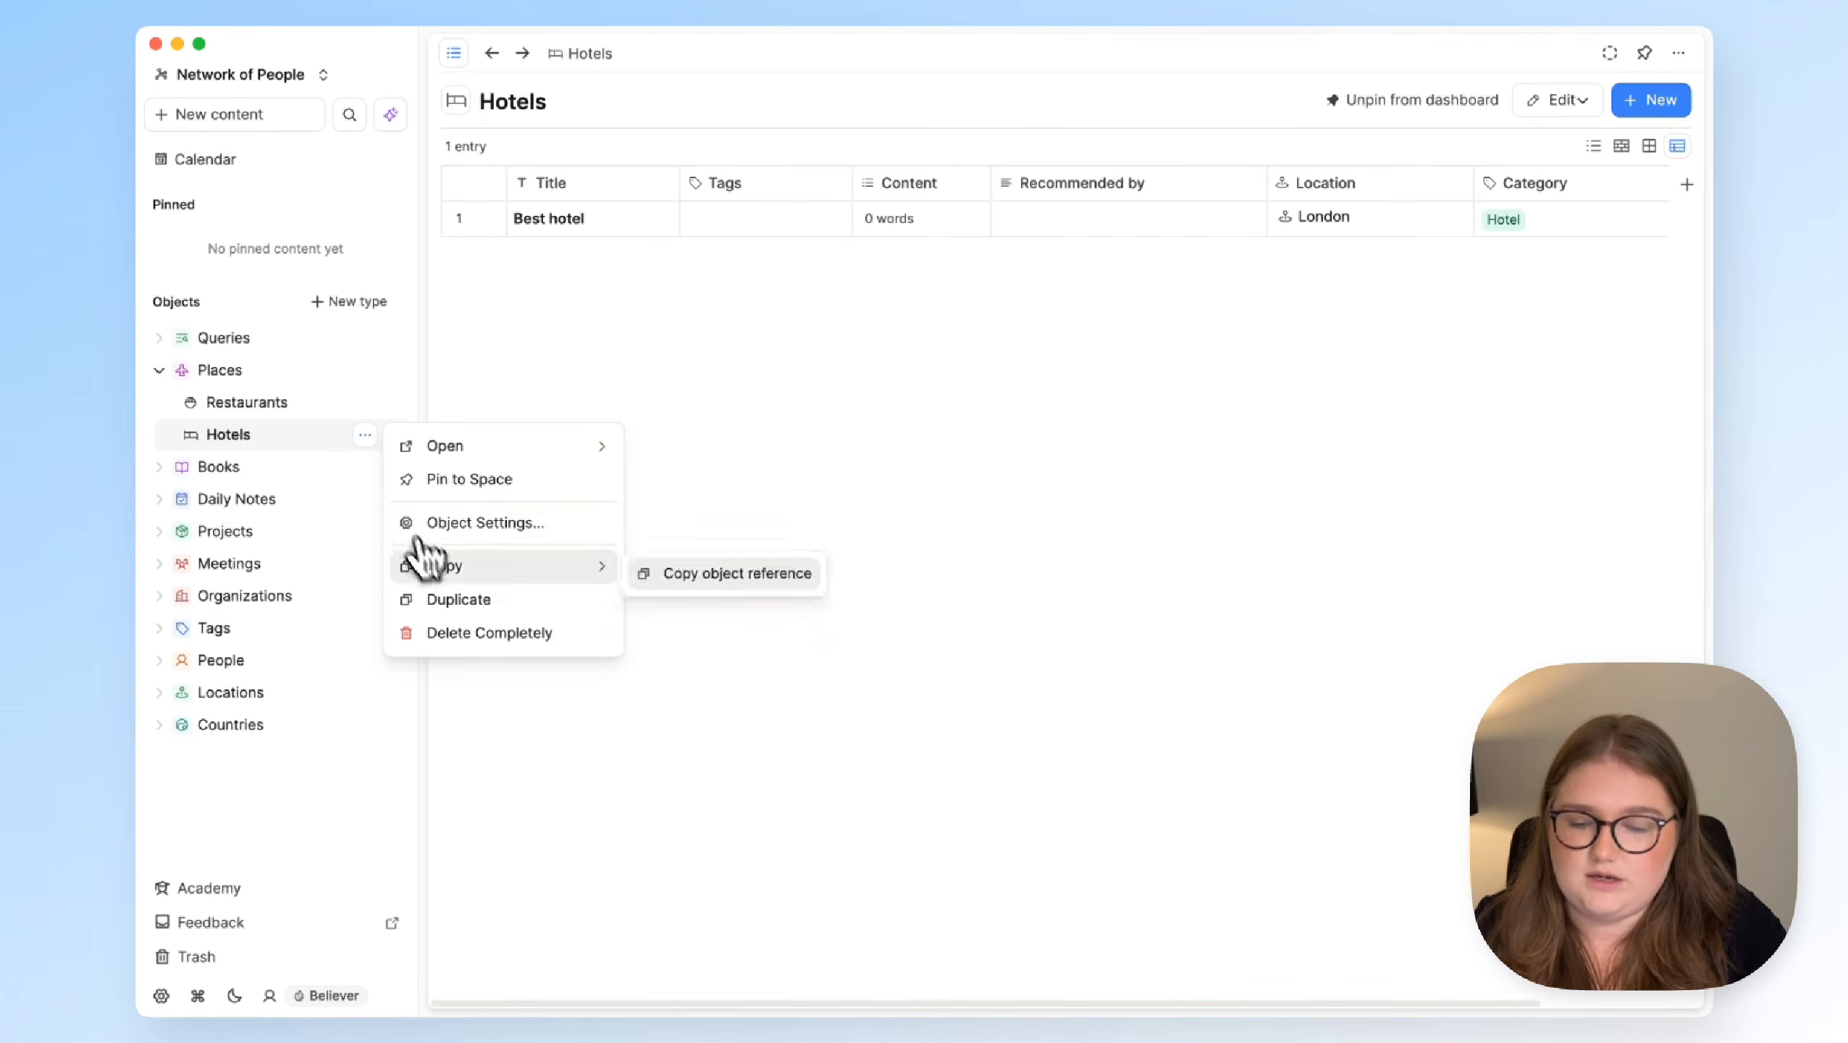
click(438, 612)
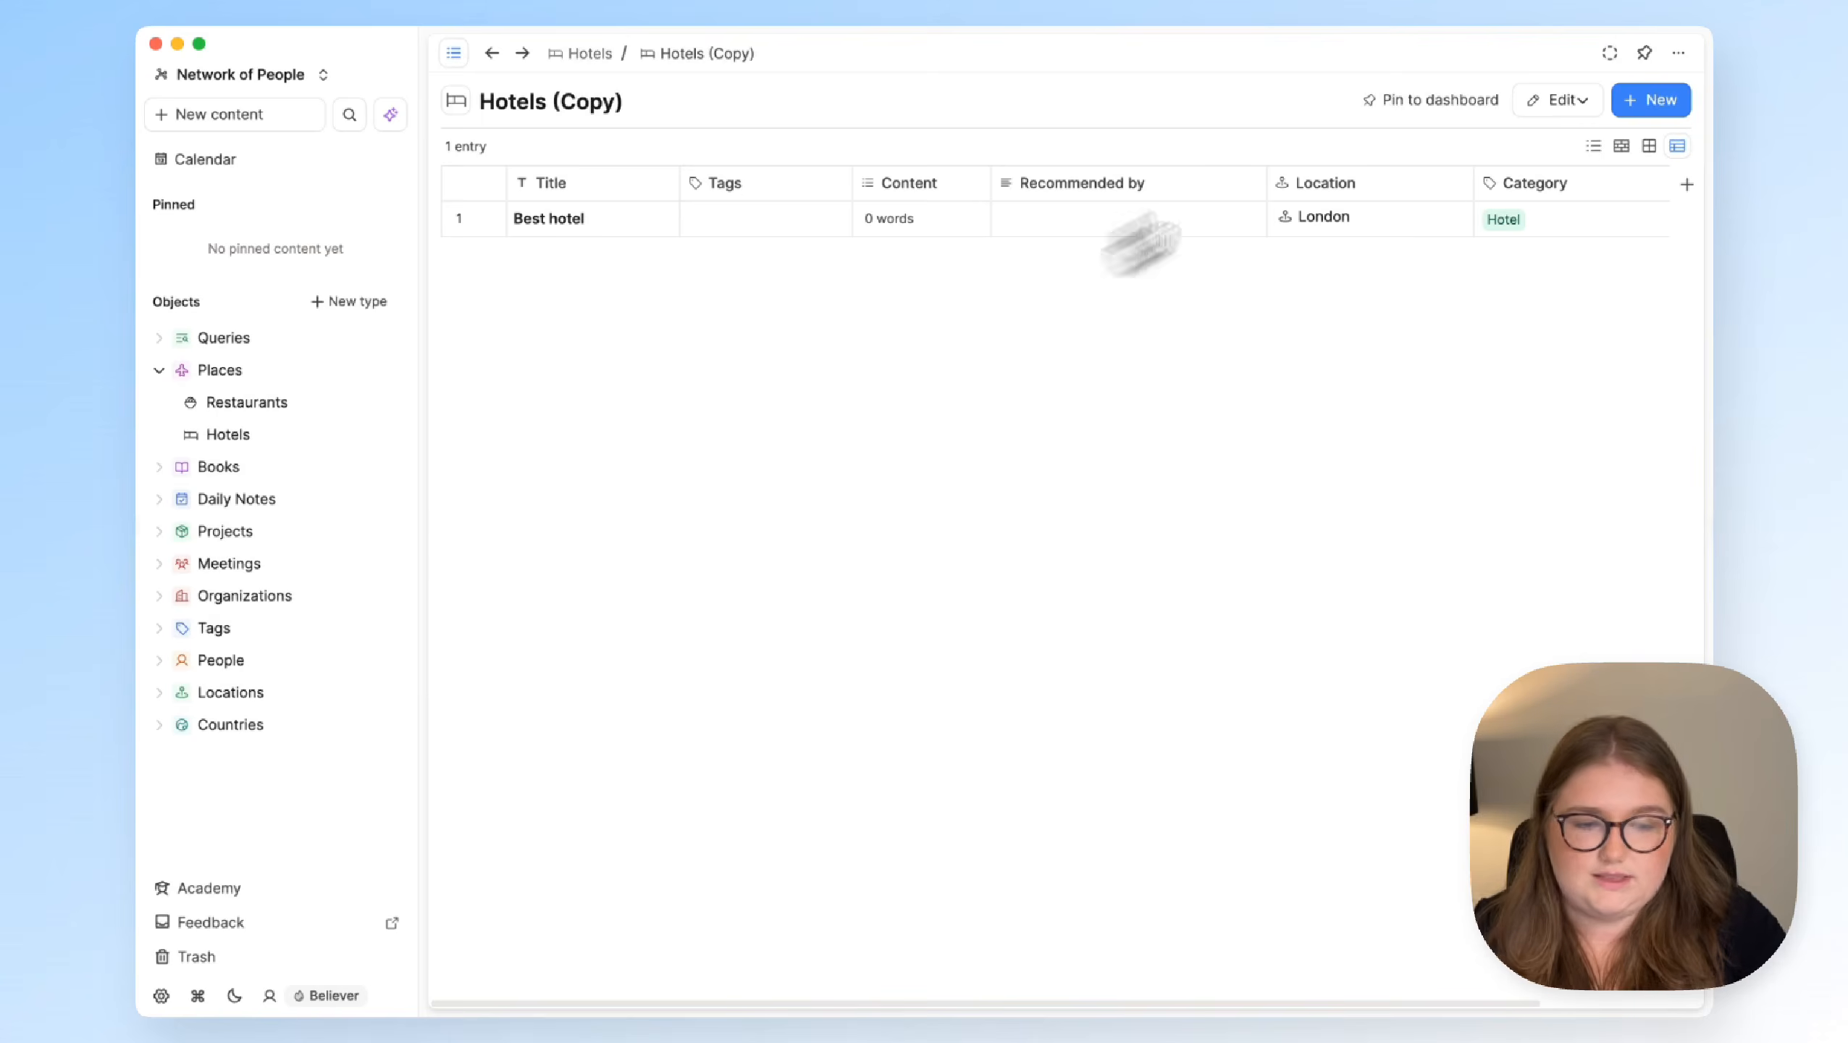
click(1560, 99)
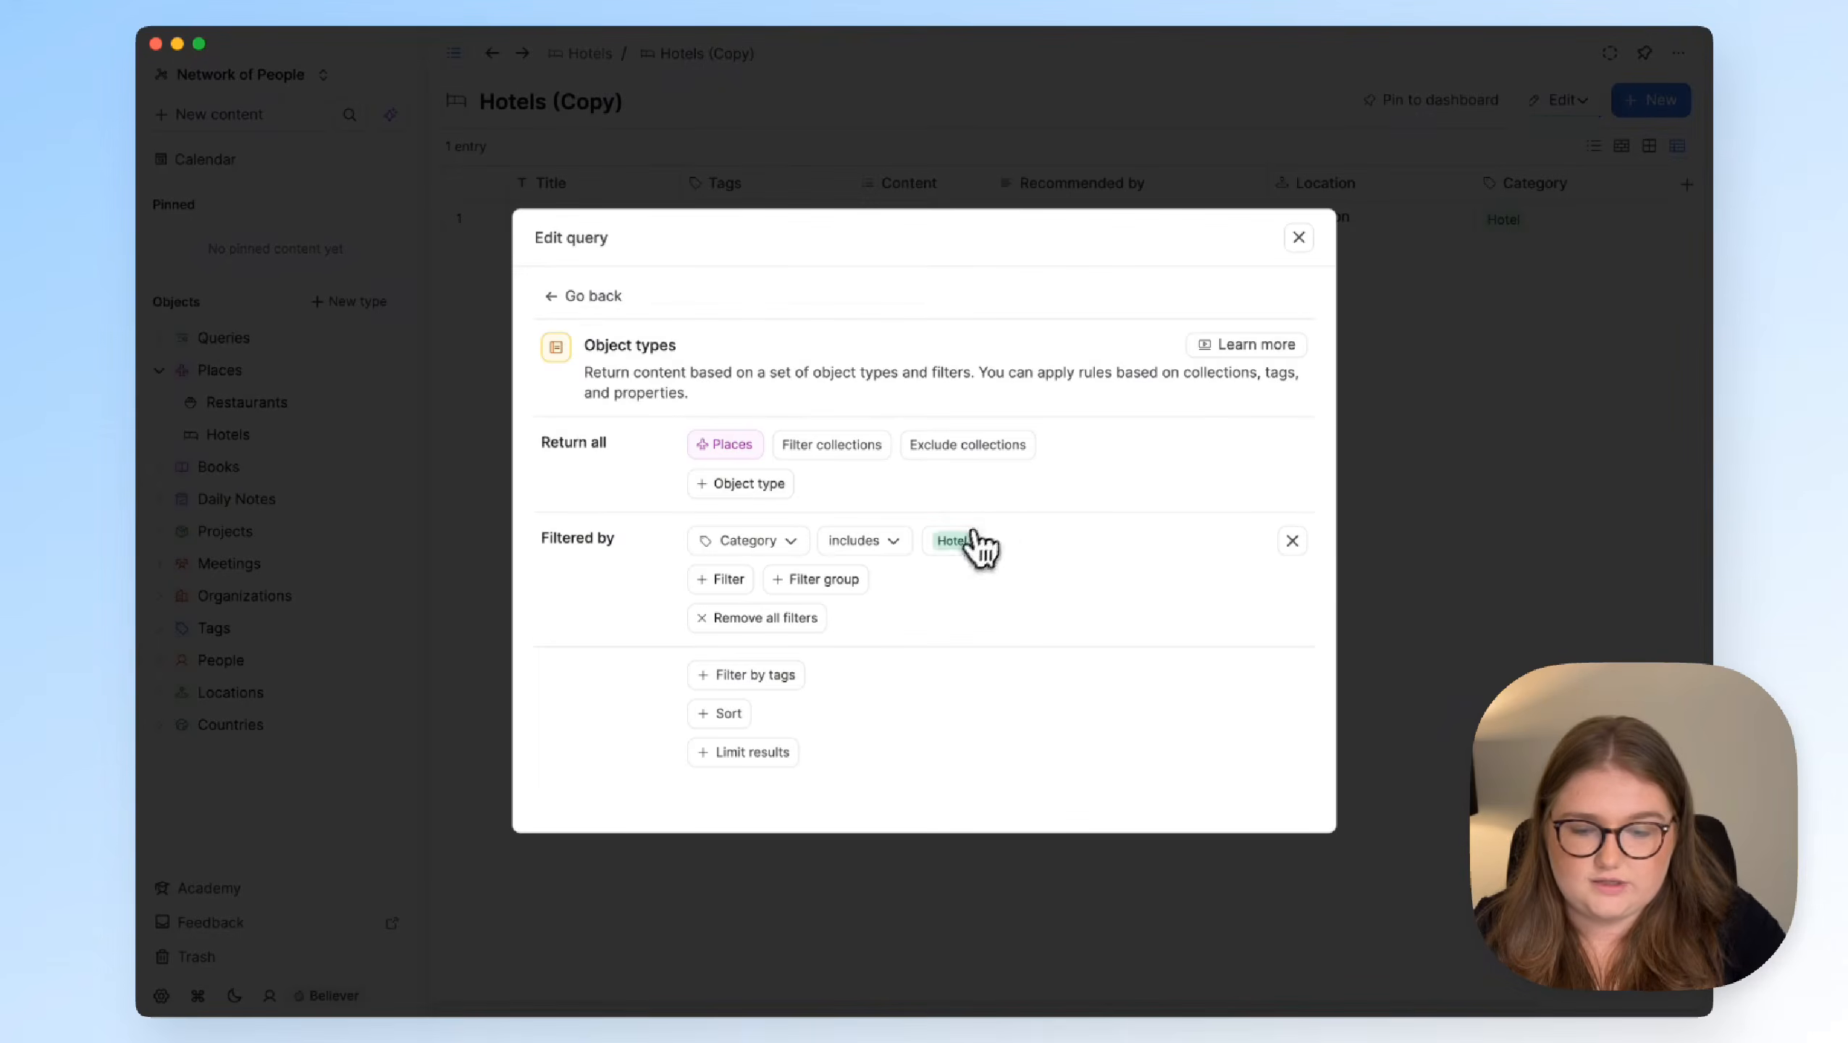
click(972, 542)
click(672, 278)
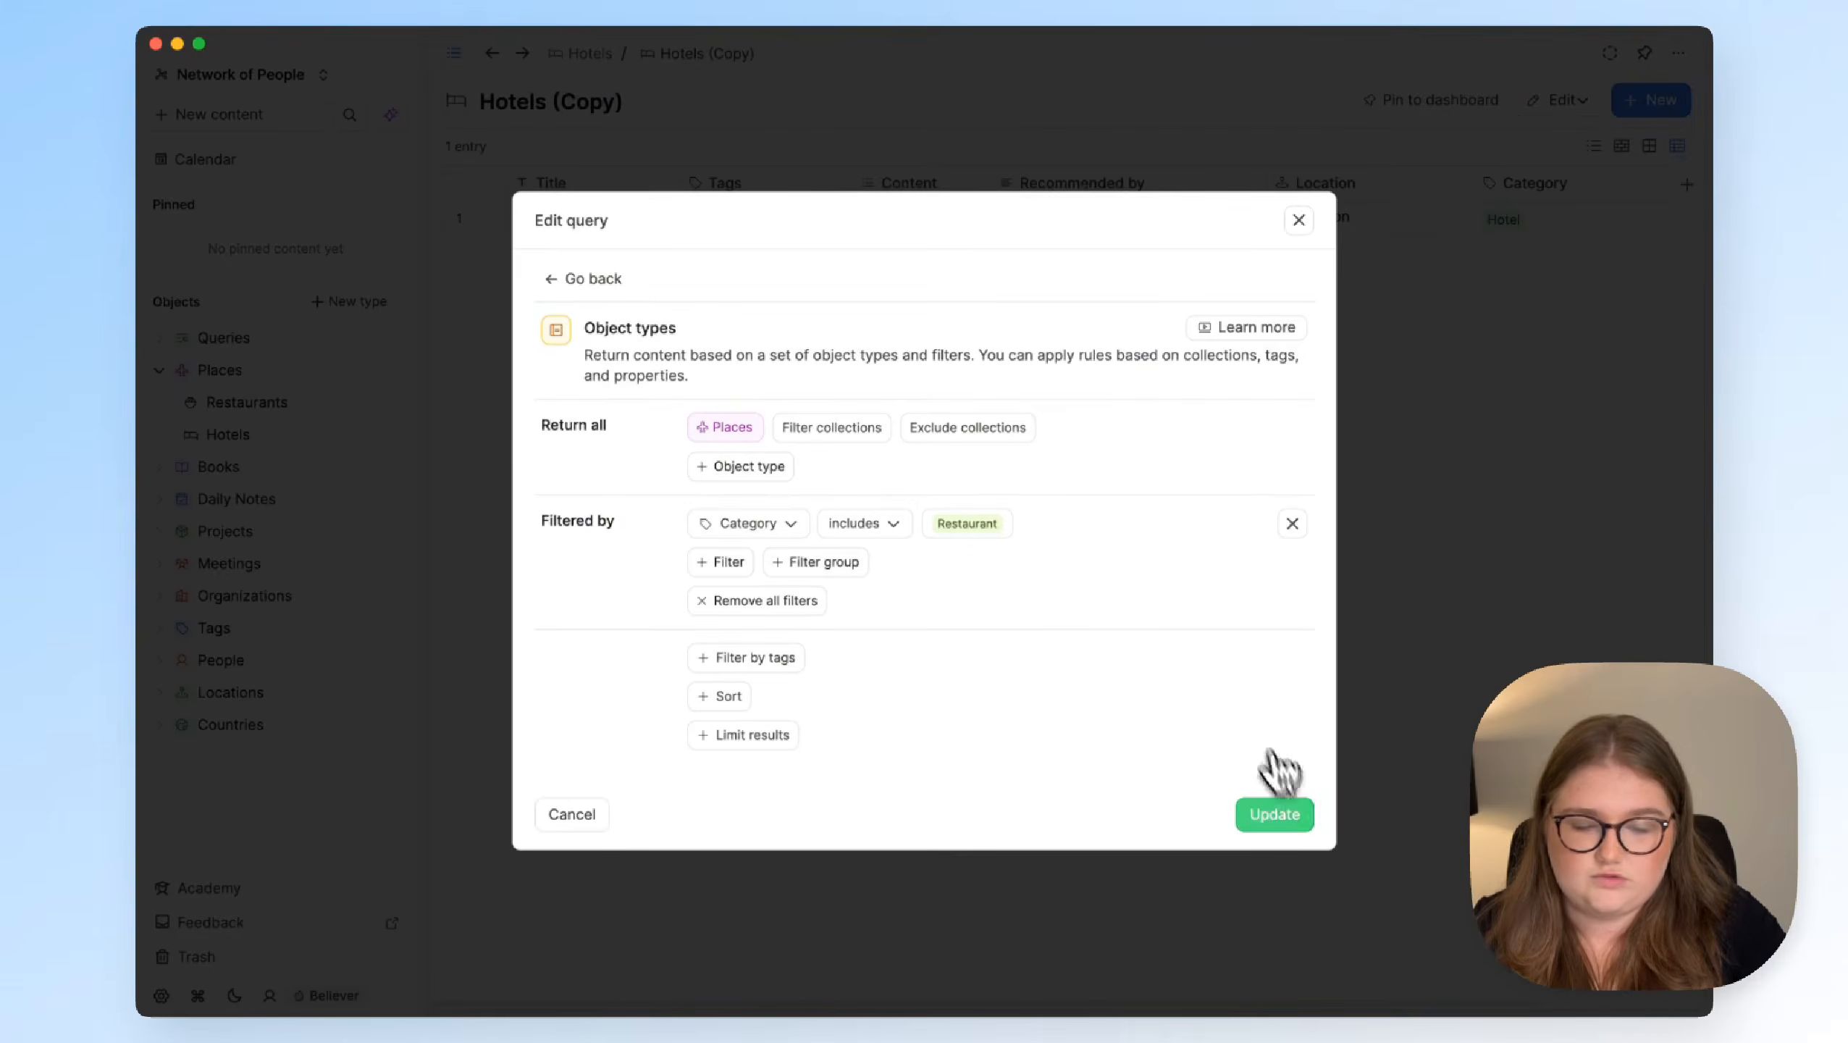
click(1275, 813)
Rename the copied query Restaurants and pin it to the Places dashboard
double_click(565, 111)
triple_click(565, 111)
text(Restaurants)
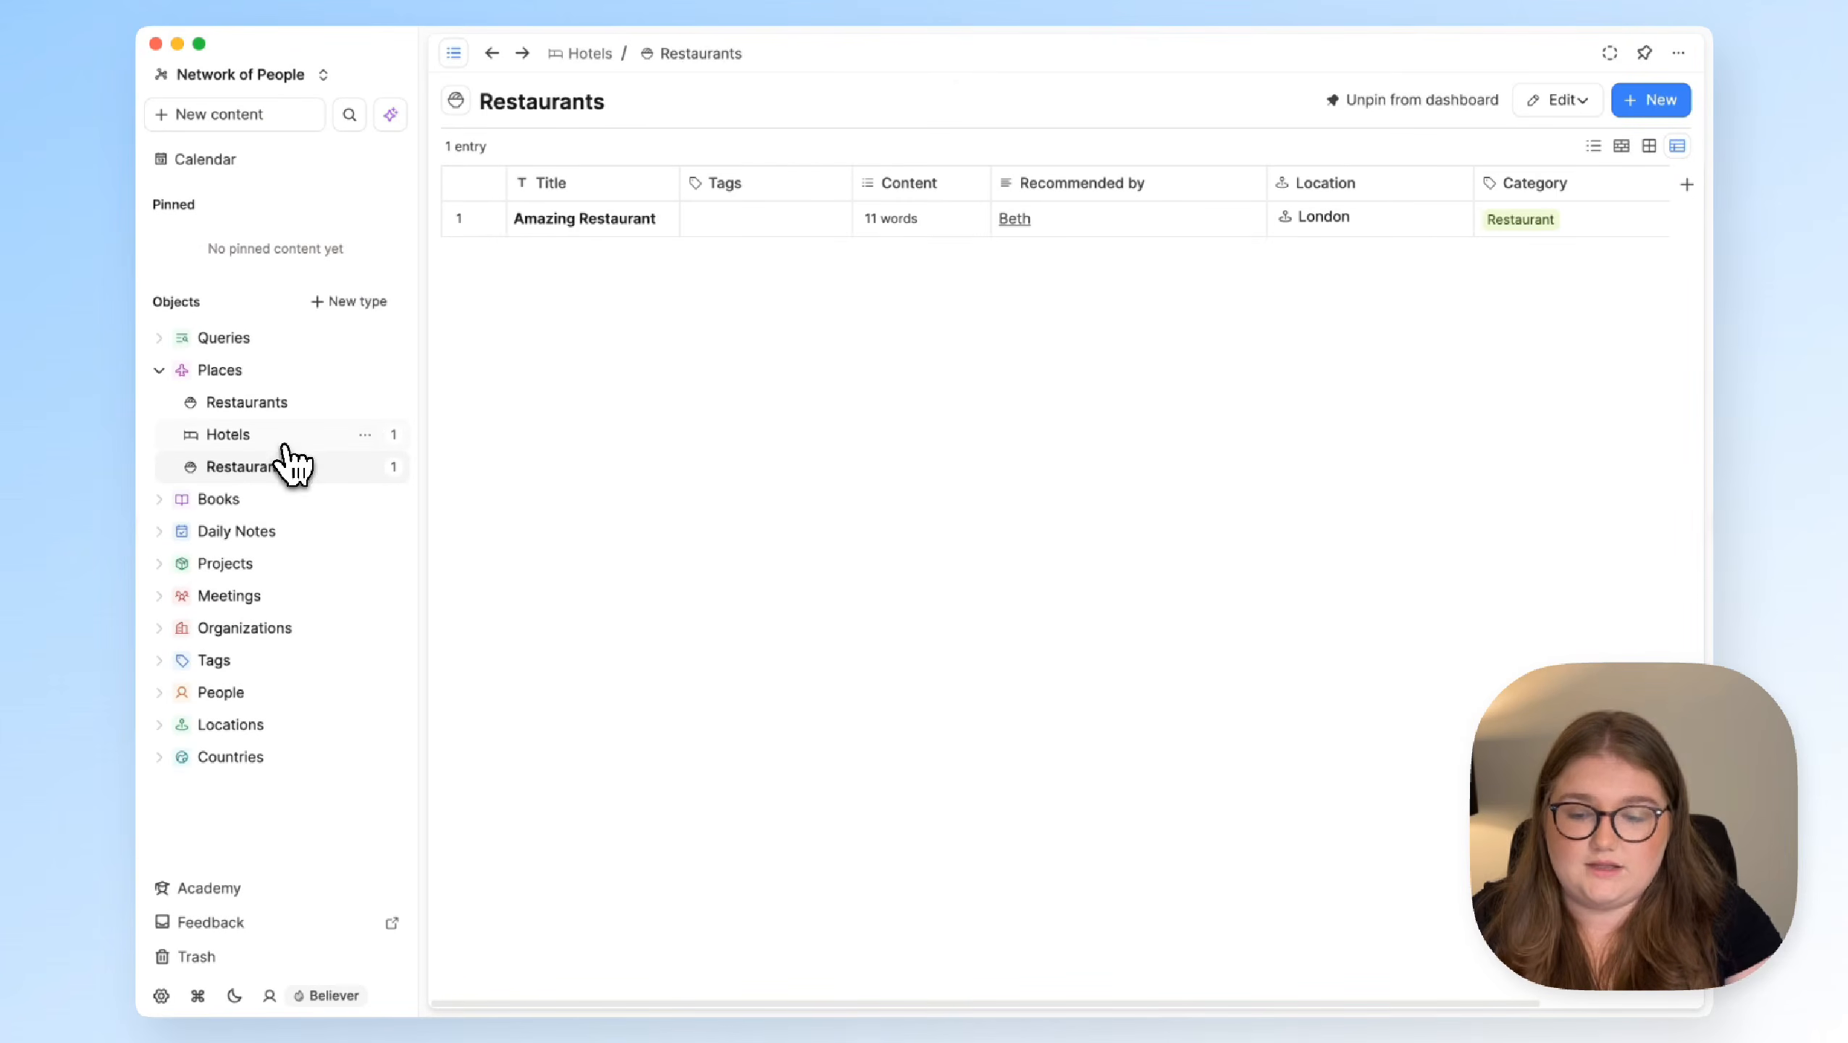
Compare the Restaurants collection with the Restaurants query and return to the Places dashboard
click(262, 404)
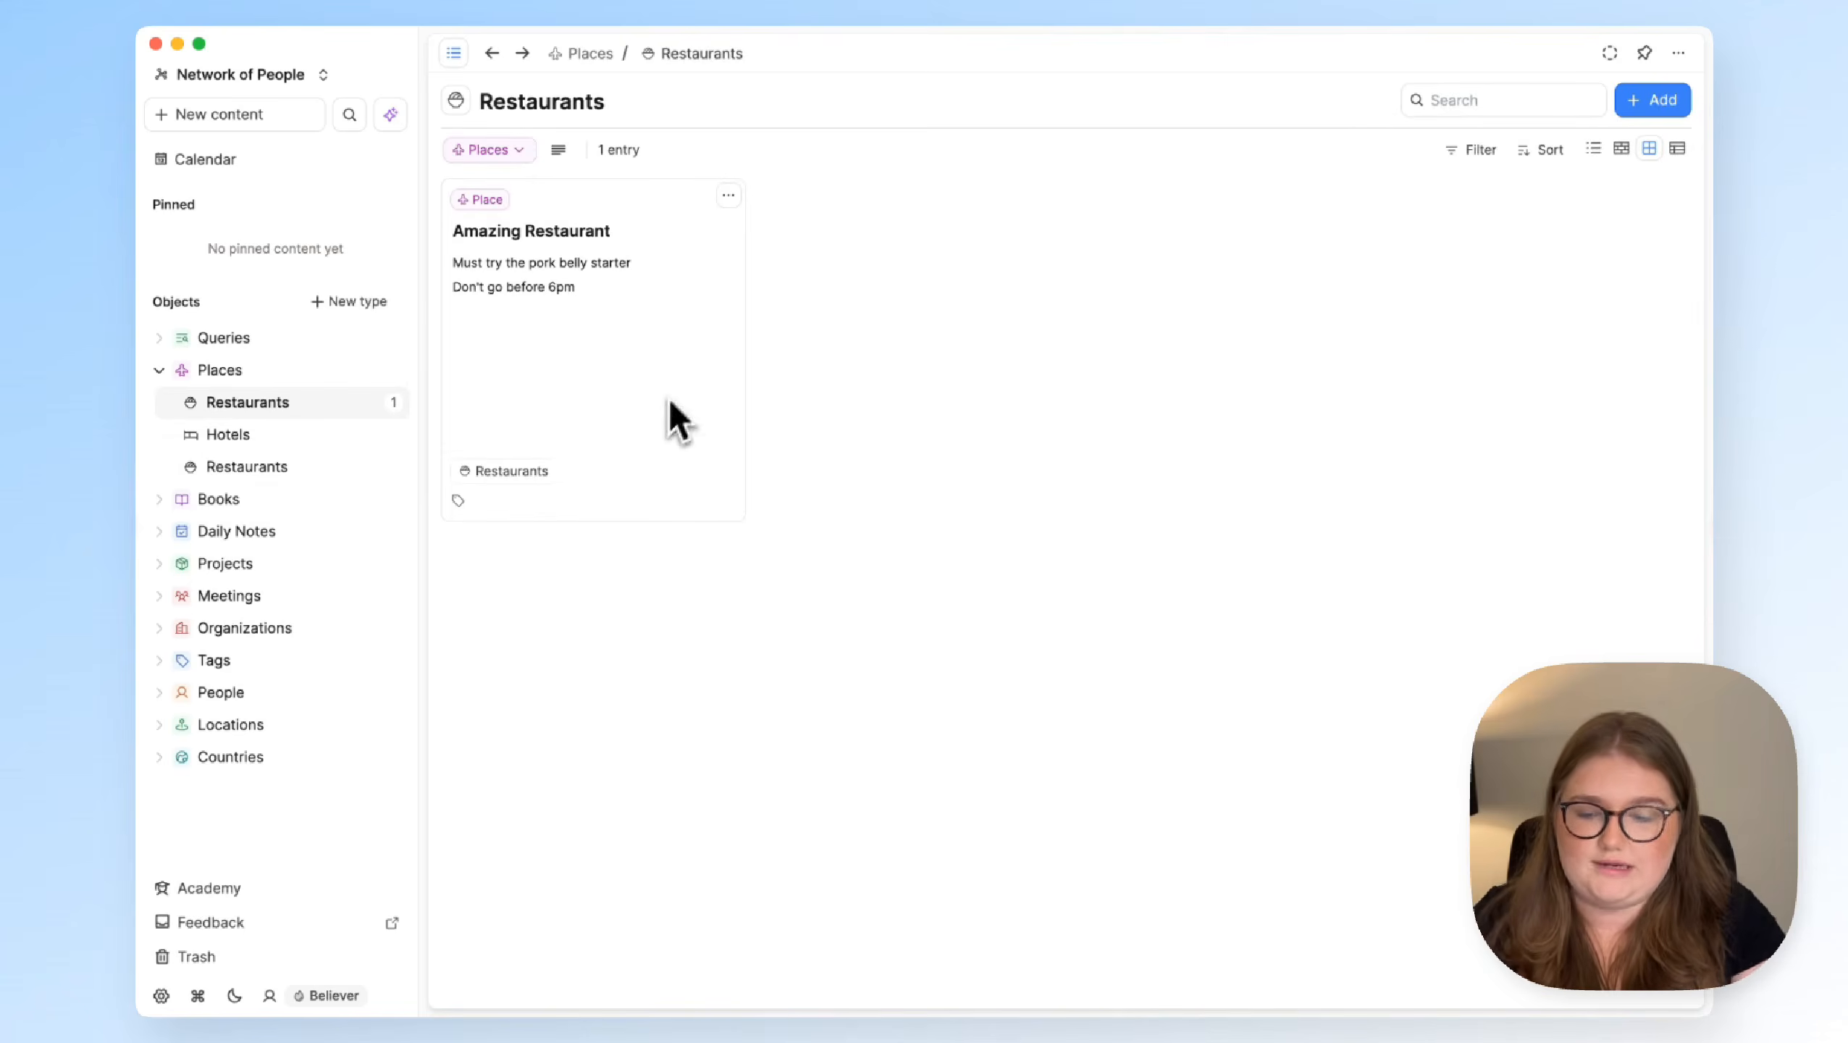
click(295, 473)
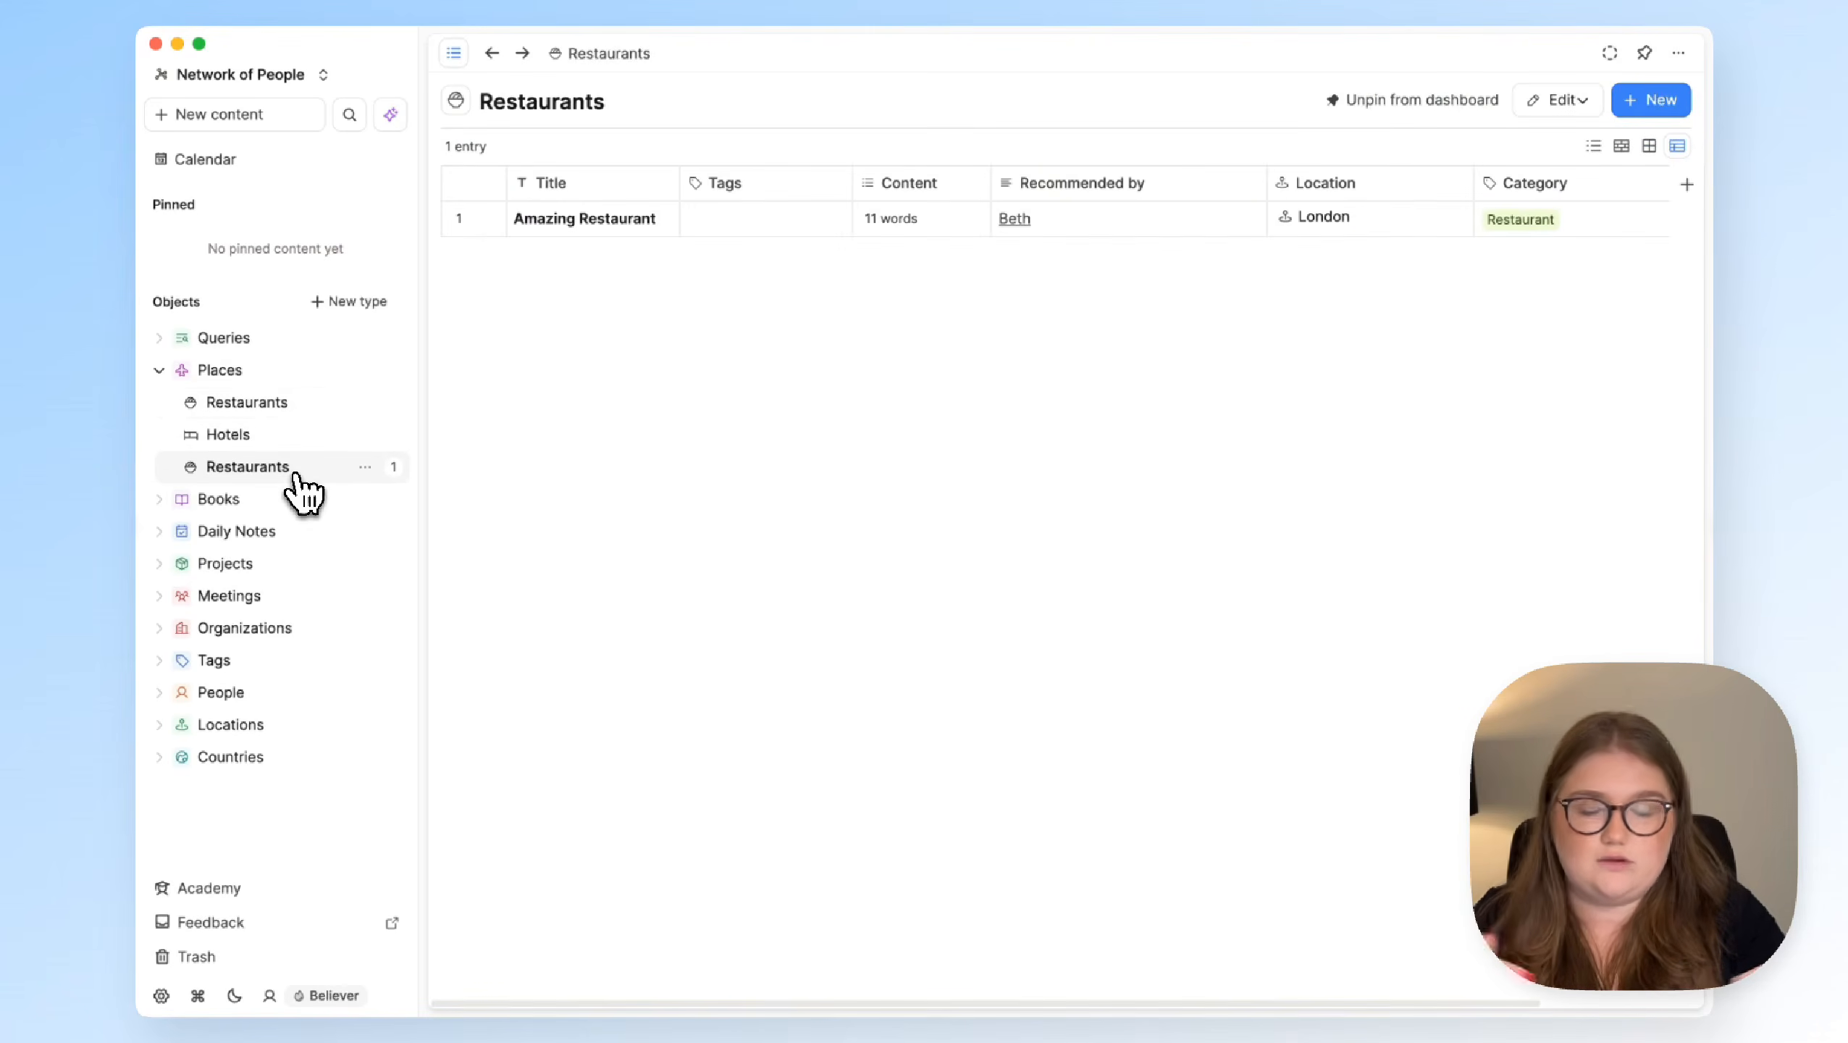
click(257, 370)
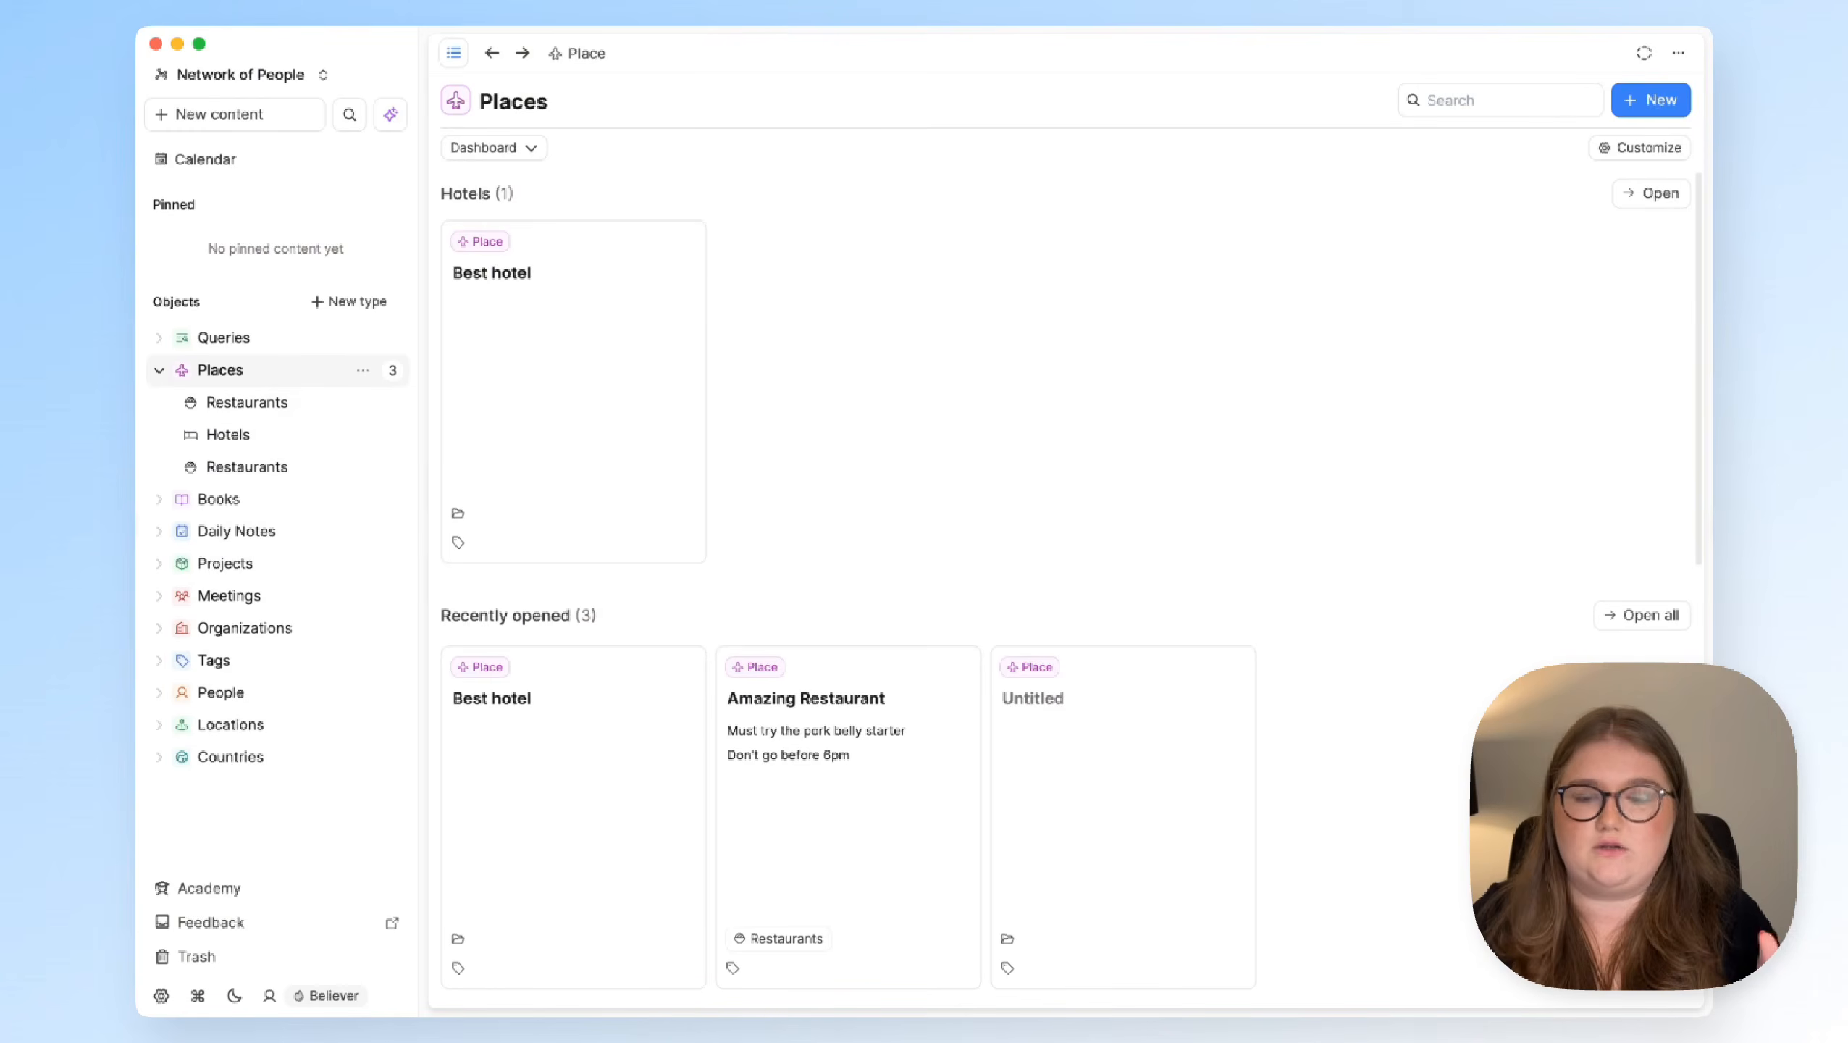
Create a new place titled Another amazing hotel
click(362, 370)
click(438, 418)
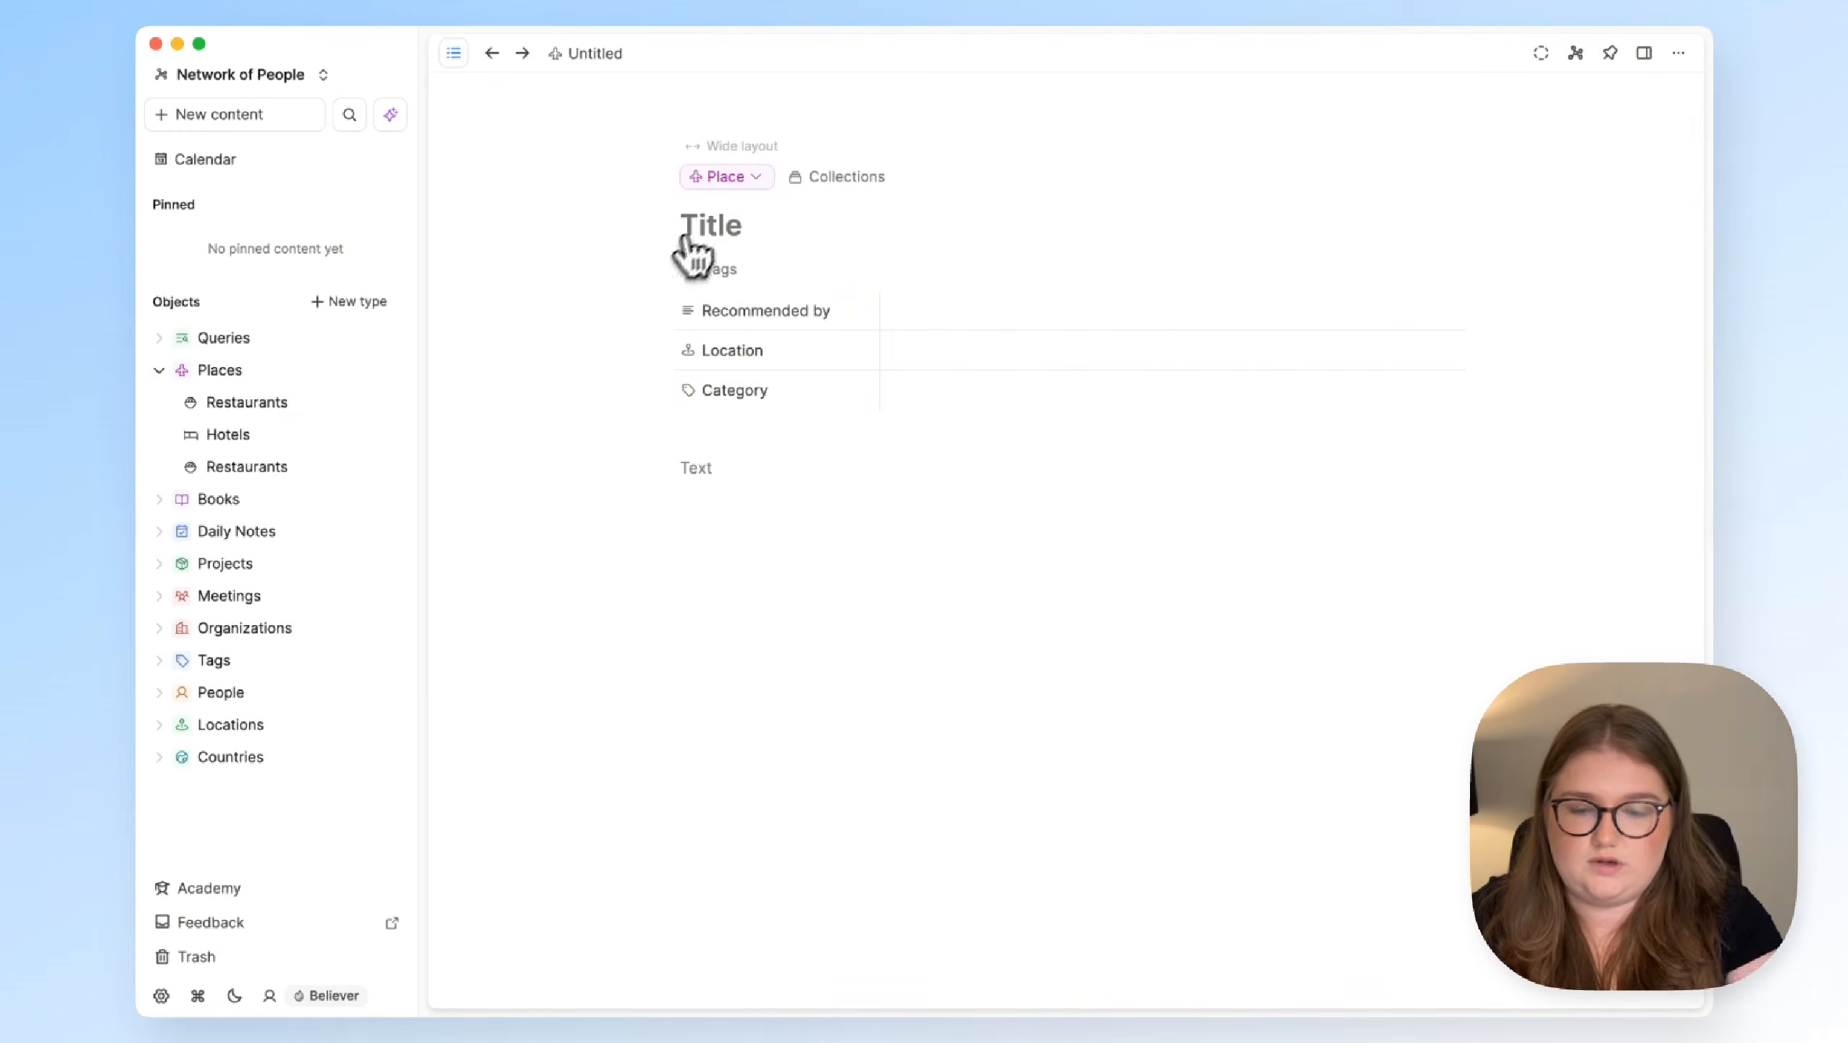
text(Another)
text(amazing hotel)
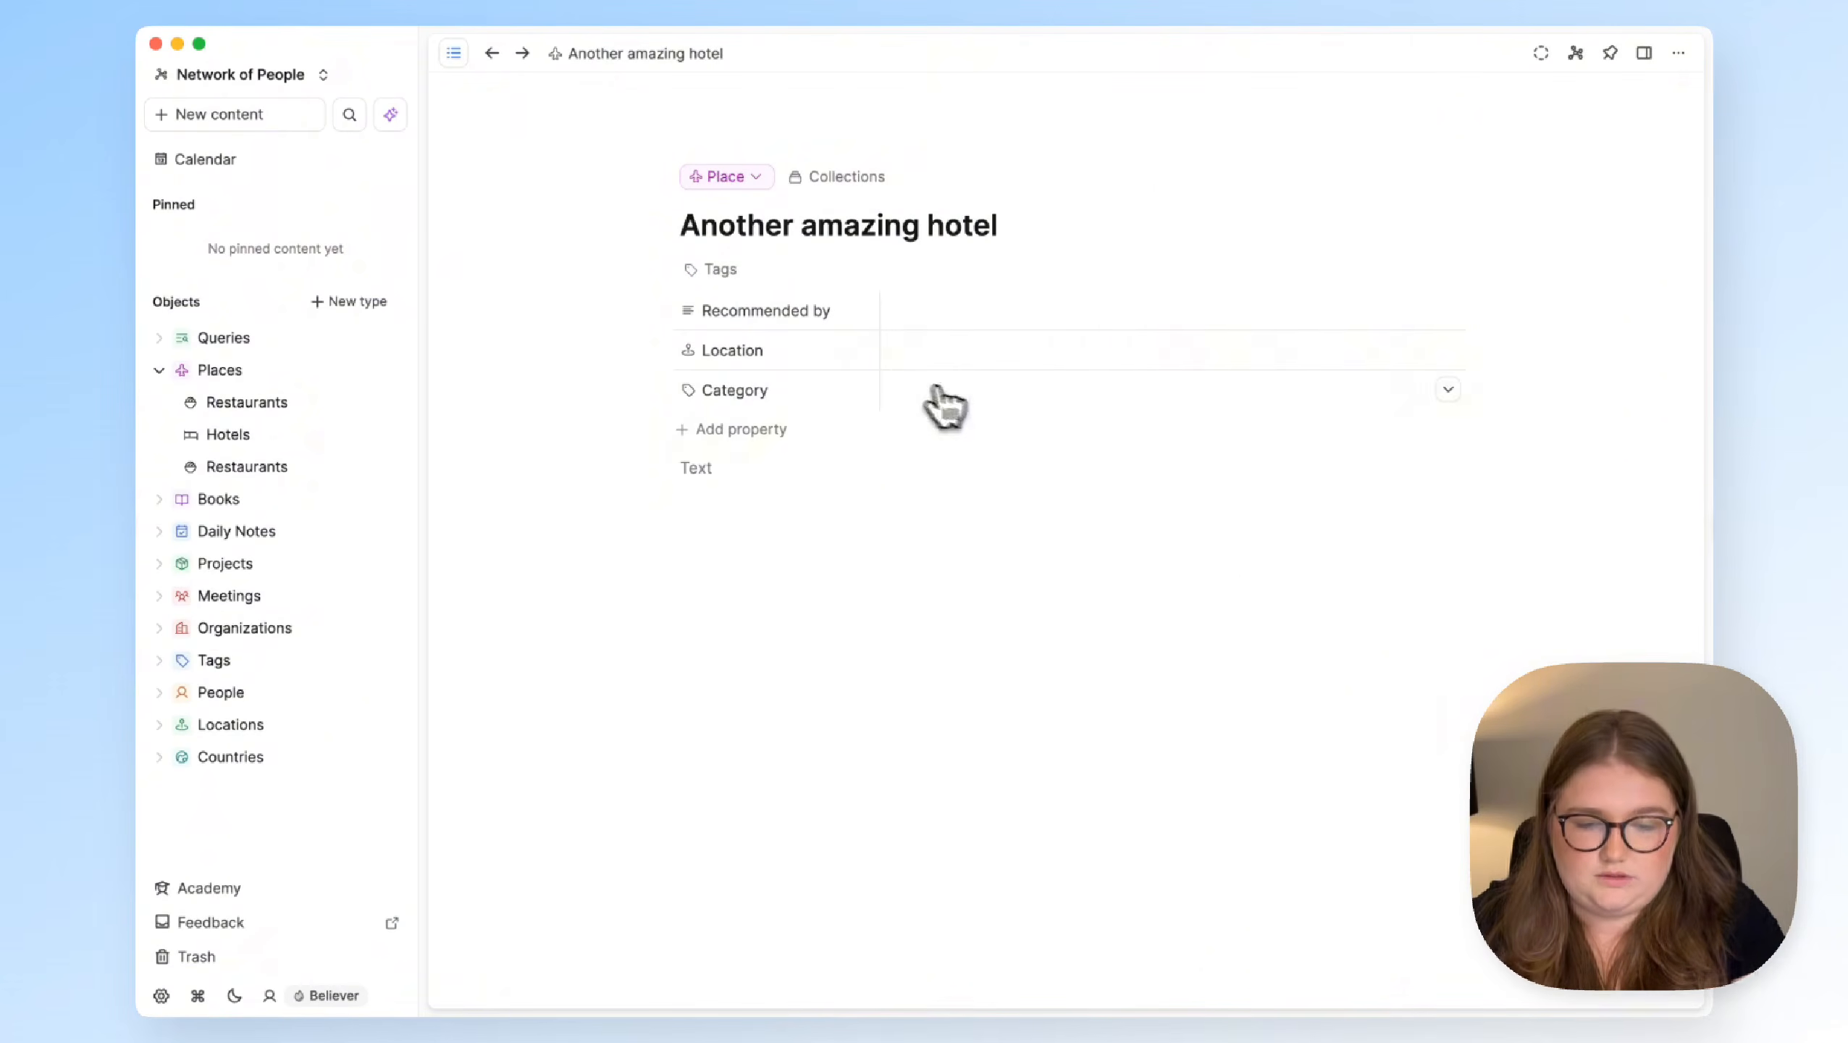
Set the new hotel's Location to Paris and its Category to Hotel, and open the Hotels query
click(949, 351)
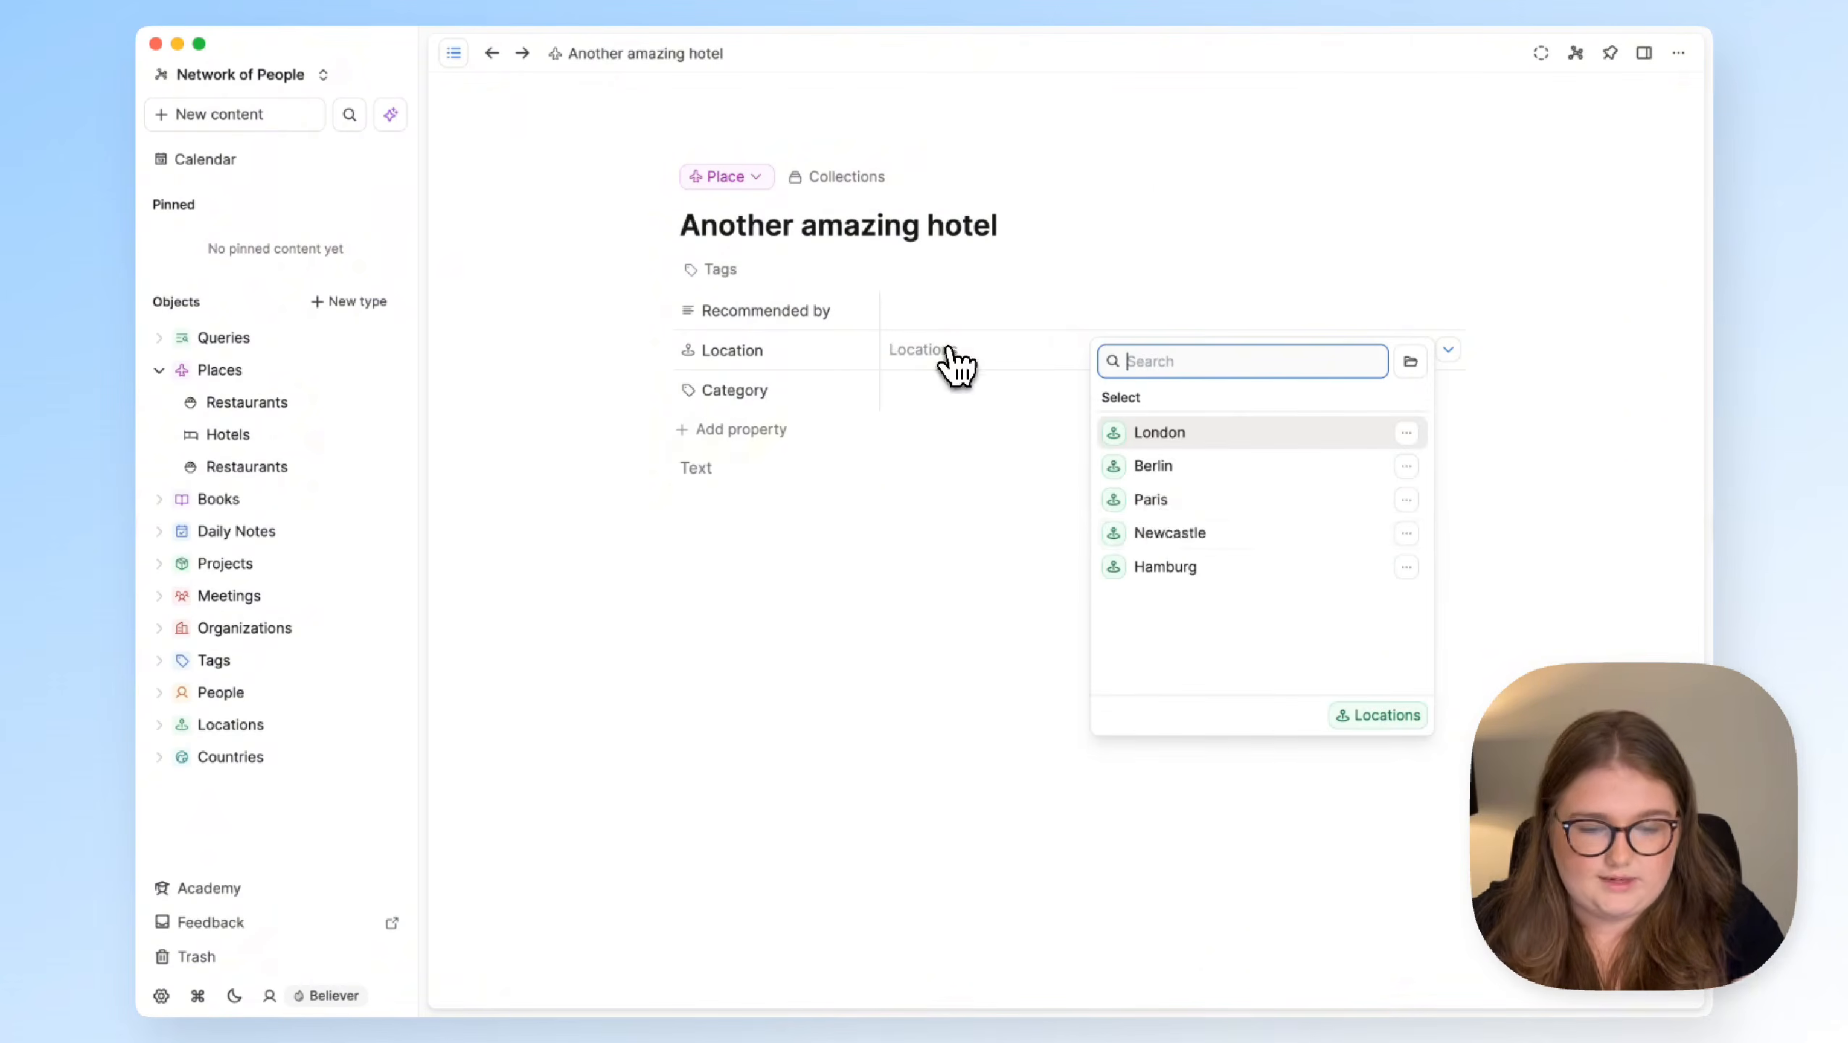
click(1176, 502)
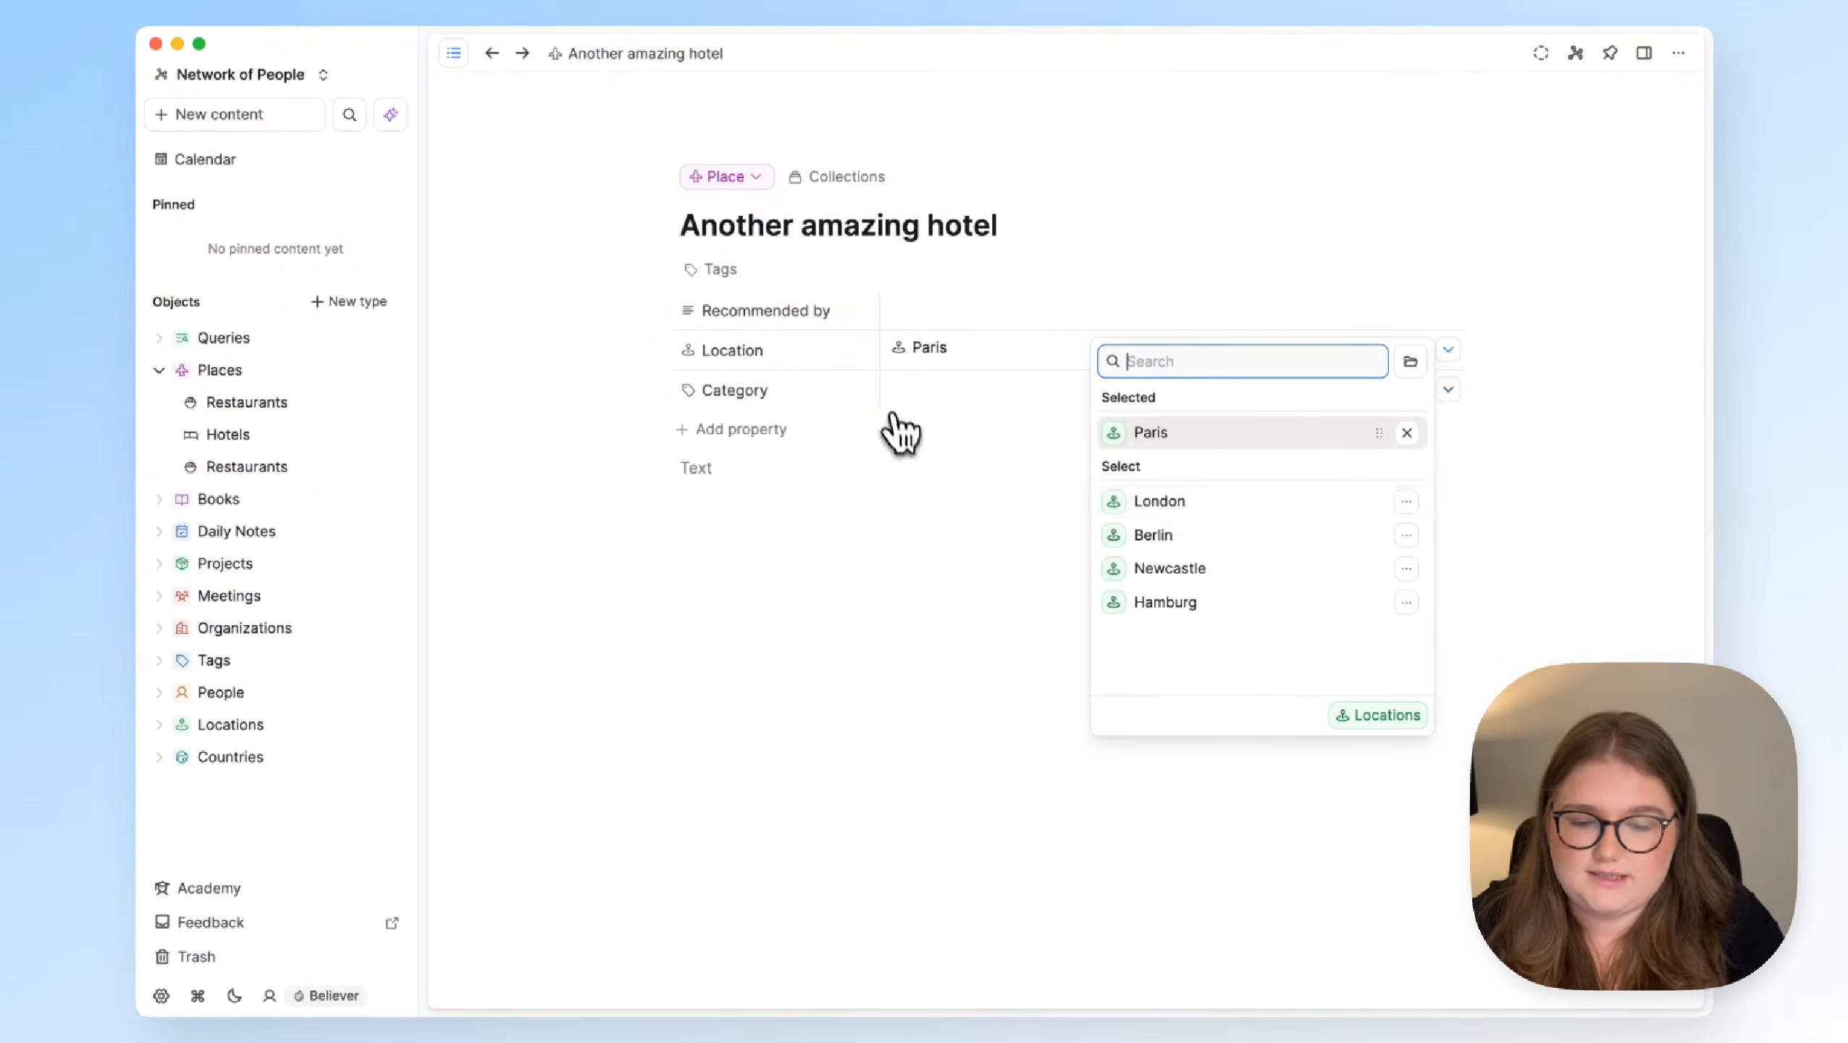
click(912, 395)
click(1179, 509)
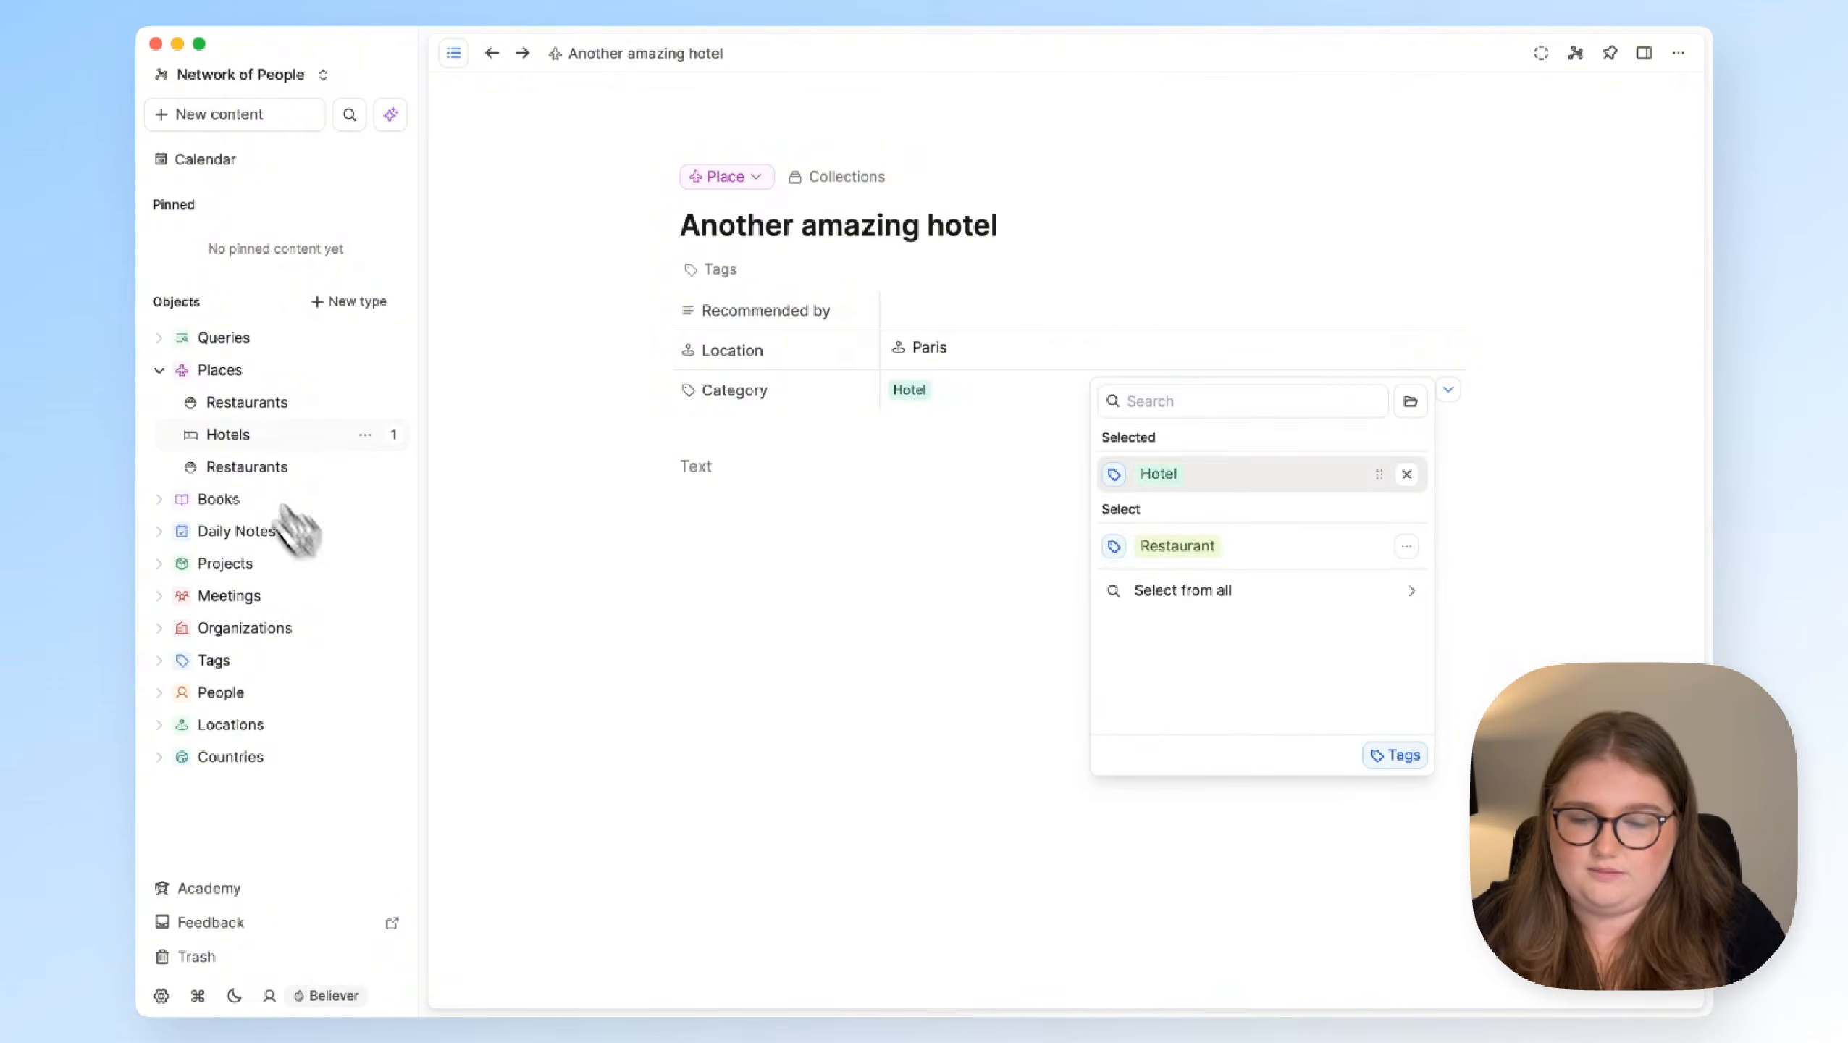
click(229, 435)
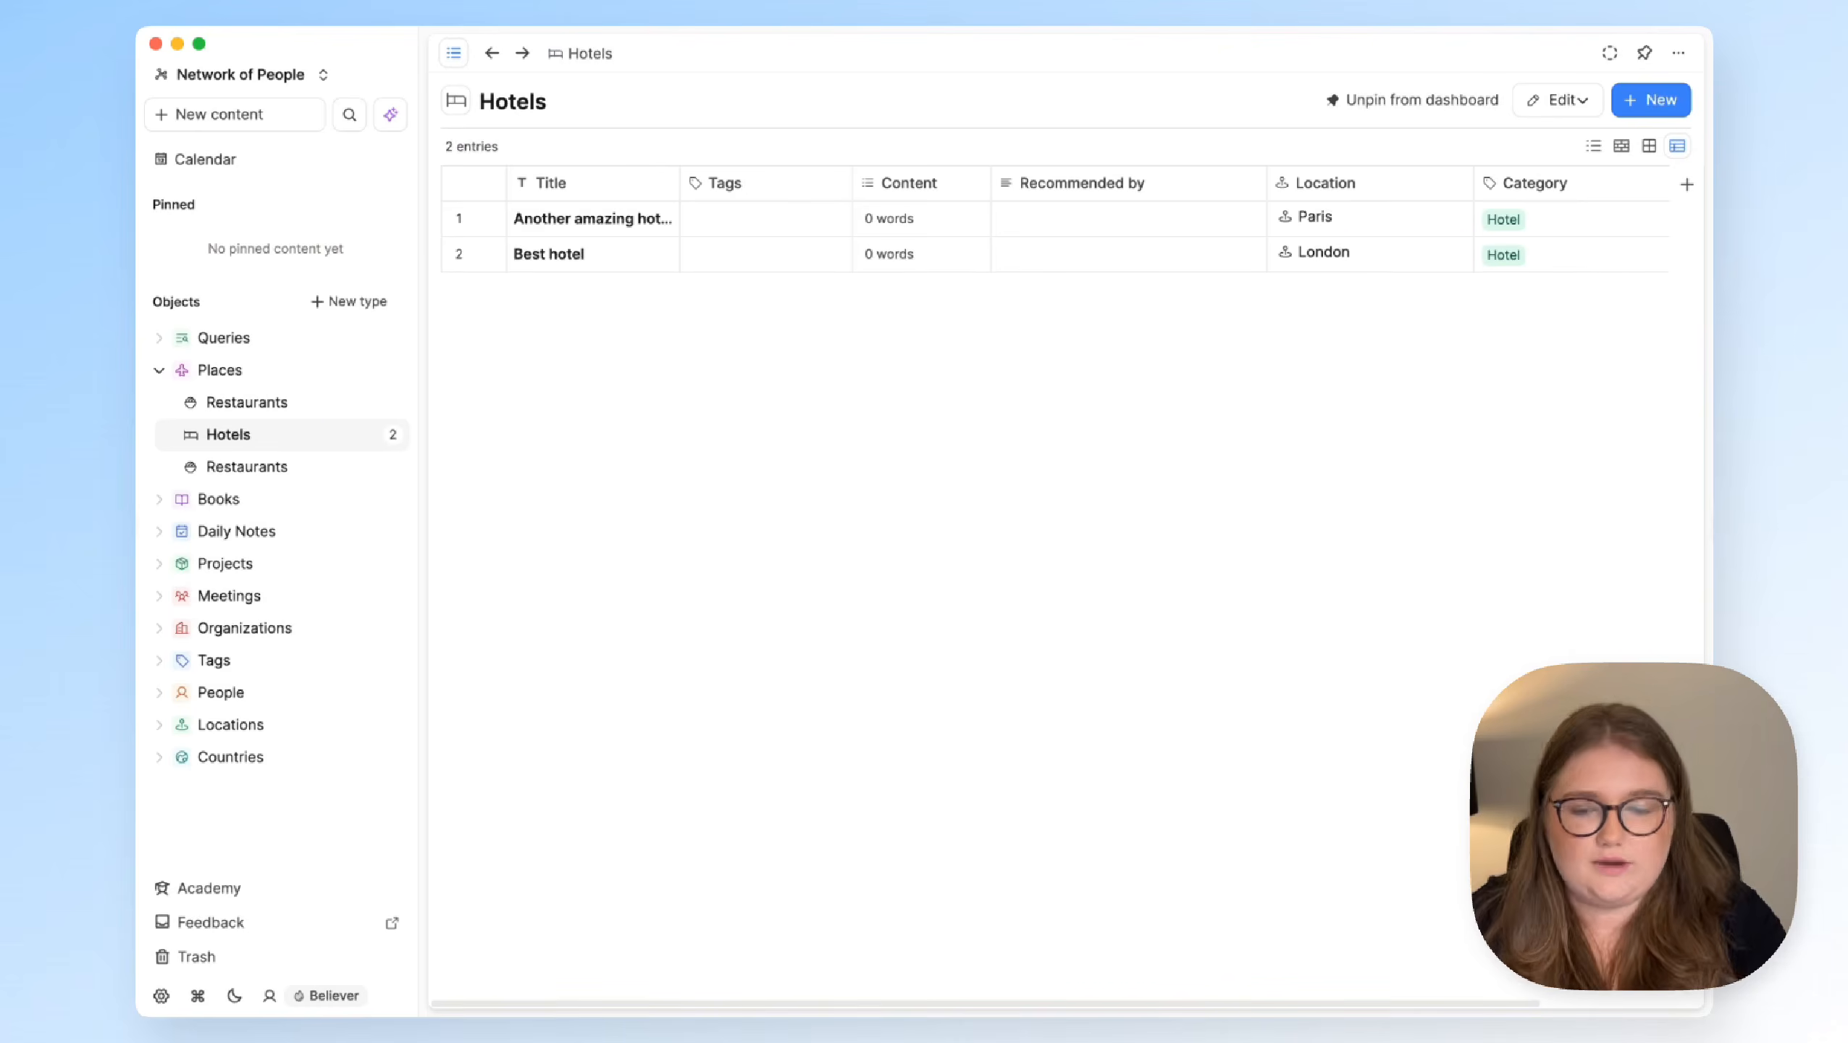
Open the London location from the Best hotel entry and review its backlinks
click(1383, 245)
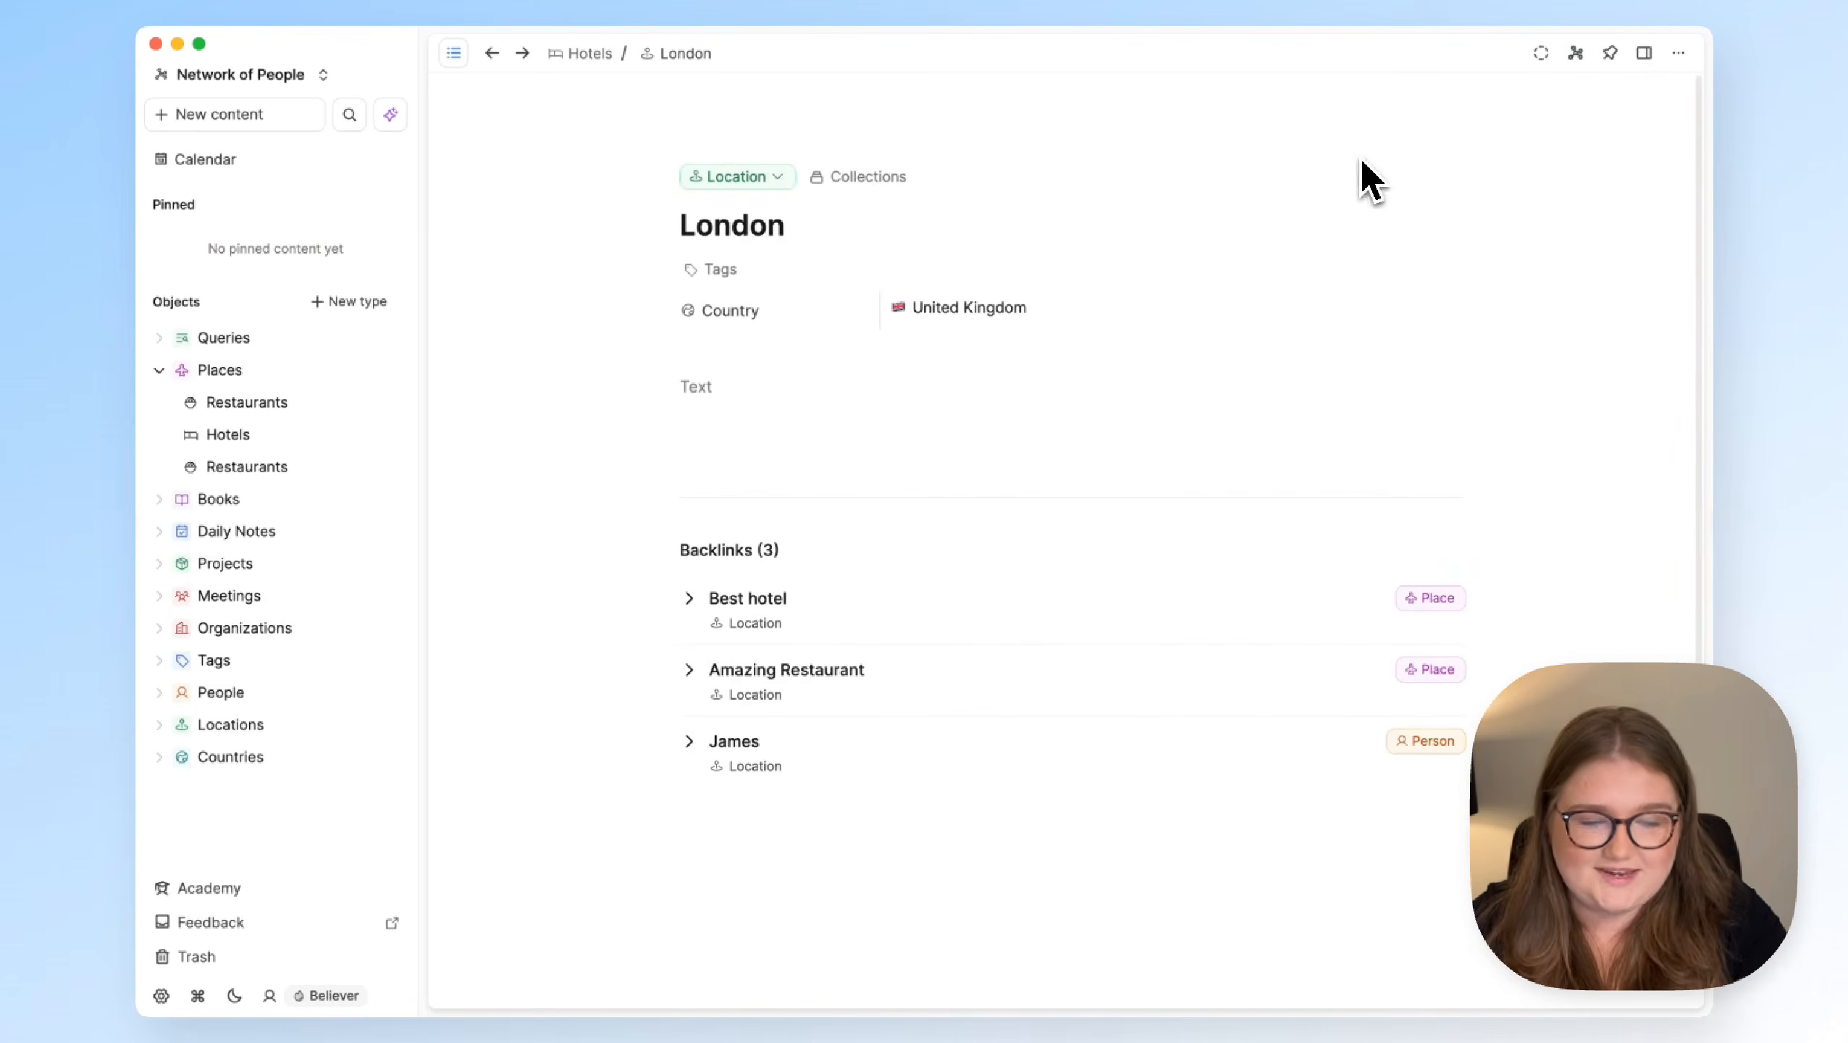
scroll(1233, 365, down, 2)
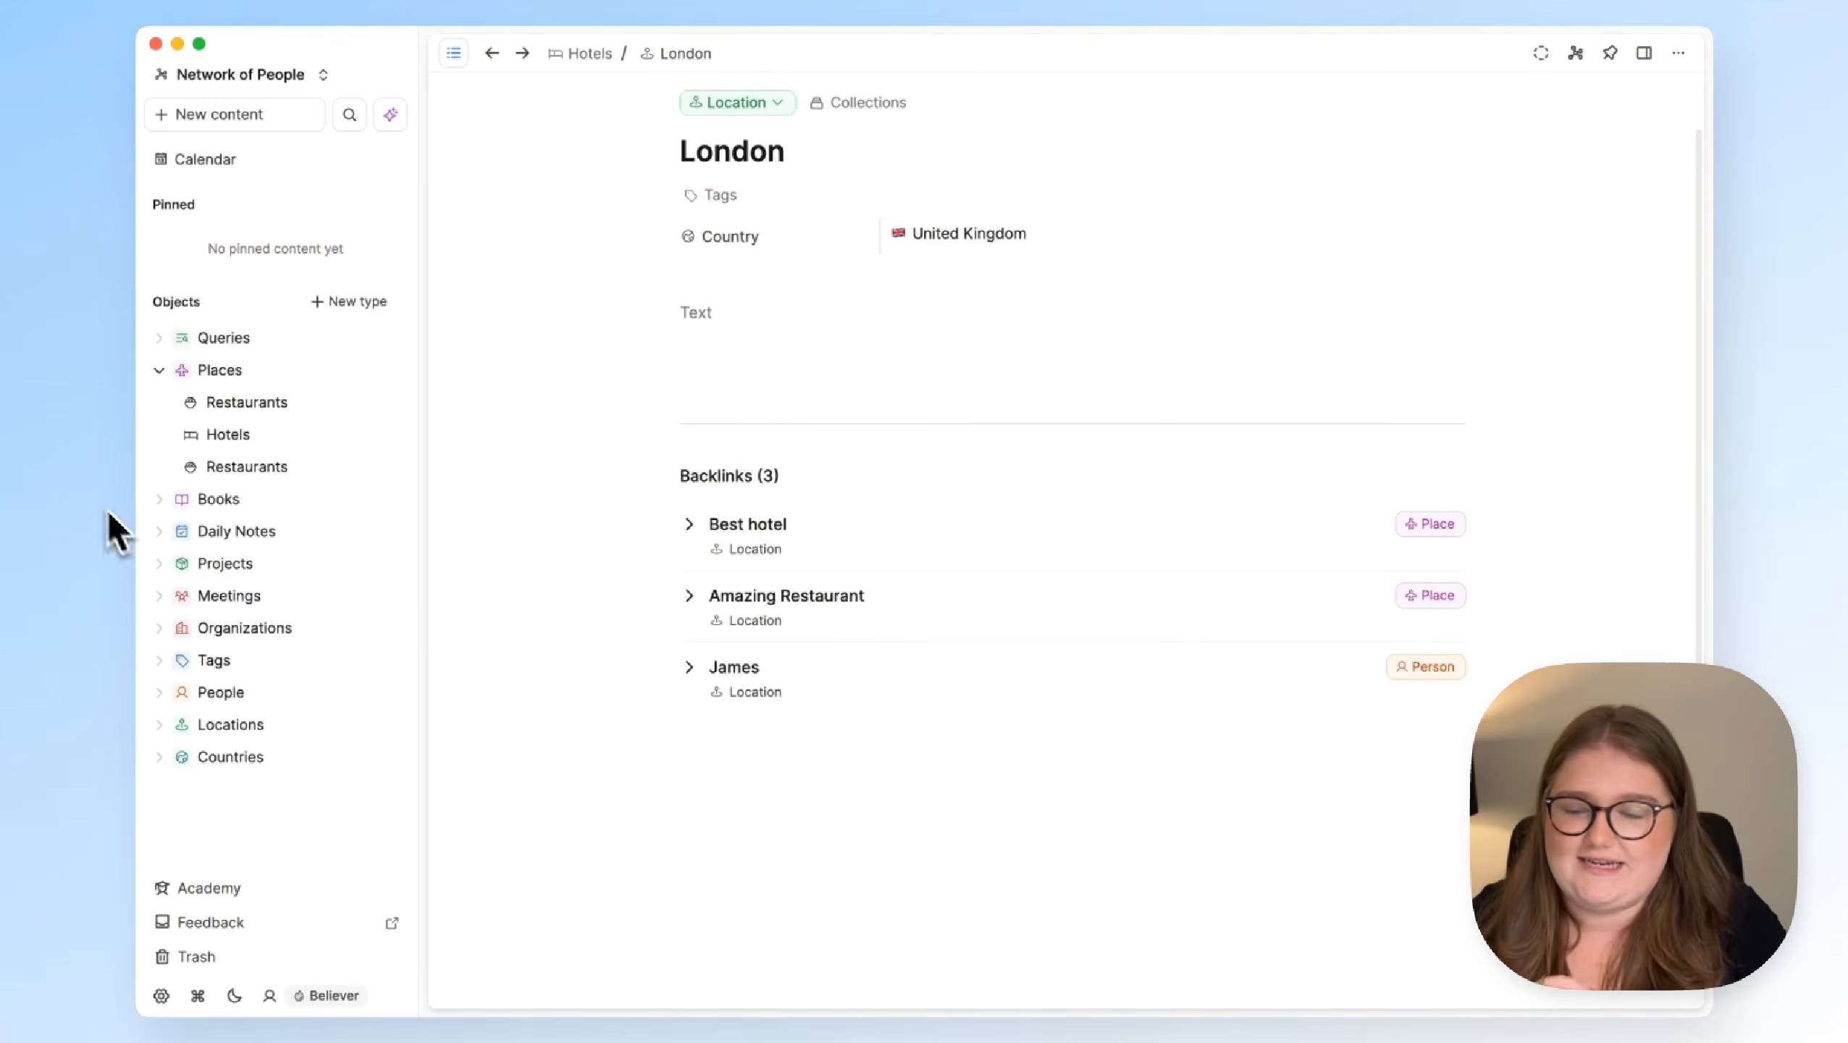
Open Book #1 as a full page and link the existing London-based contact in its Recommended by property
click(223, 500)
click(758, 362)
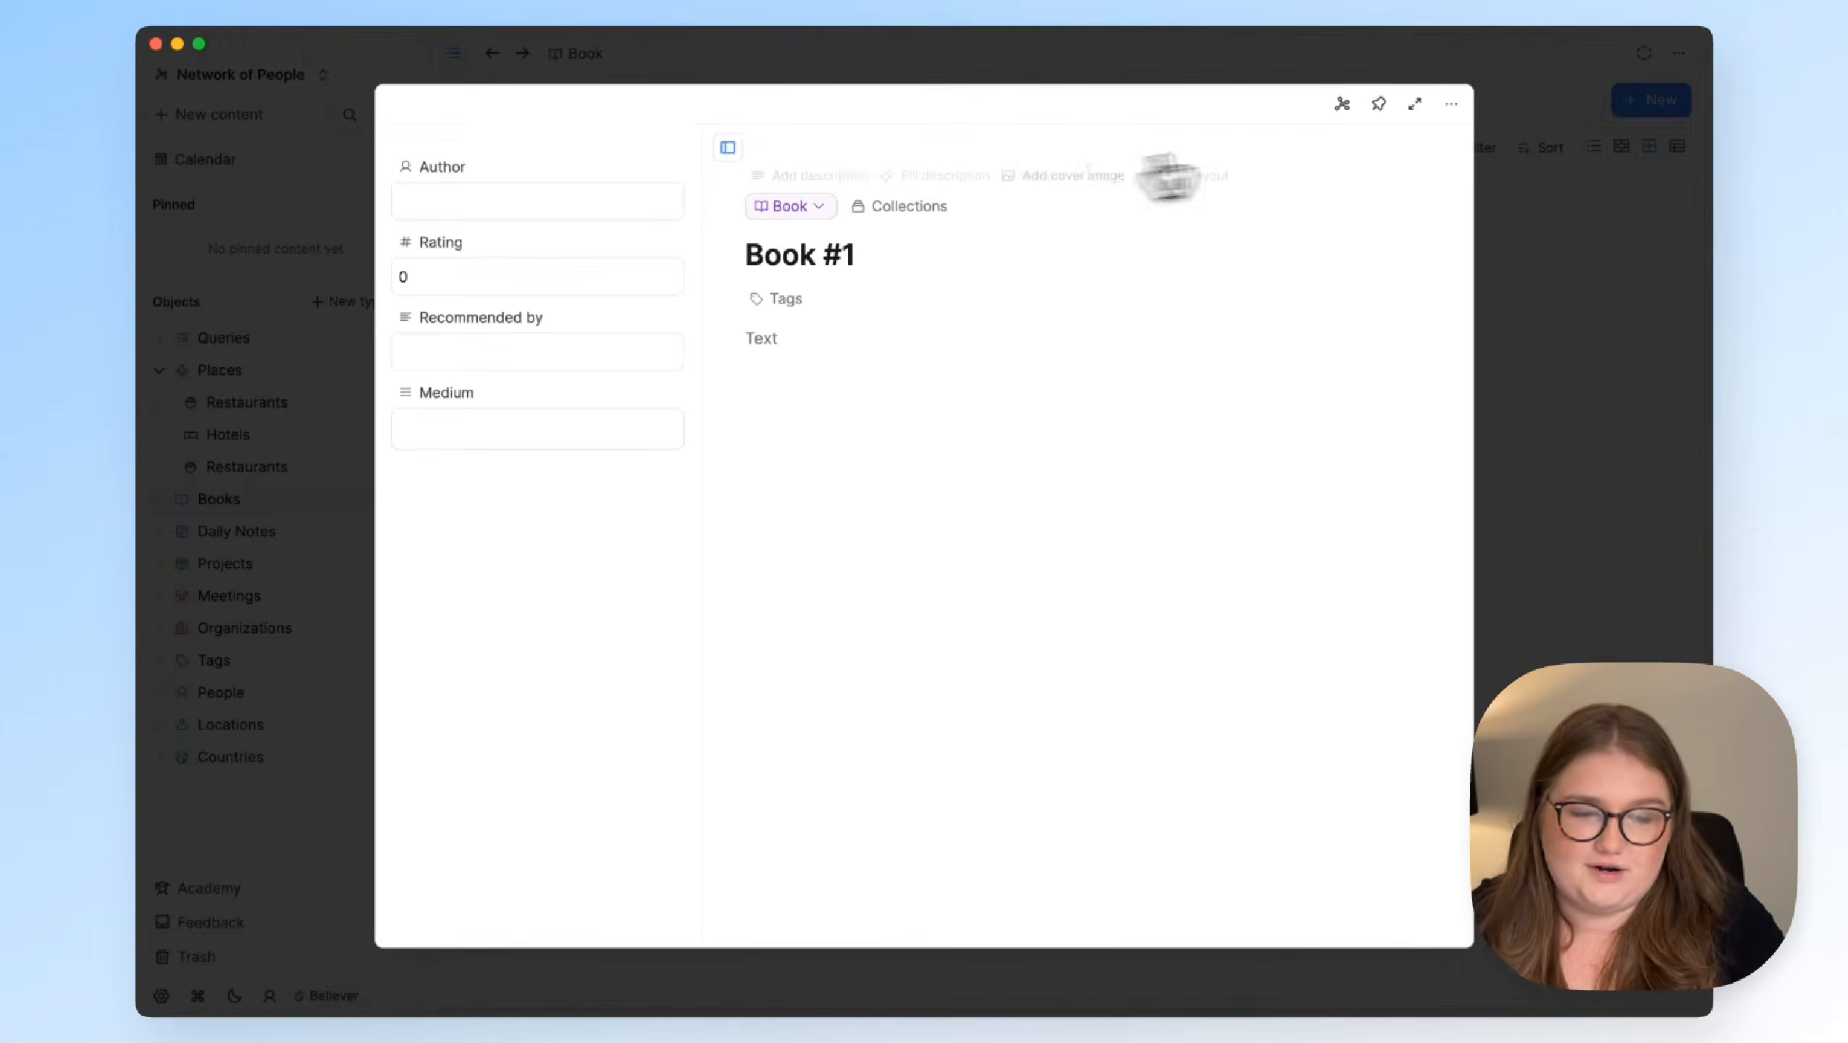
click(1414, 106)
click(454, 52)
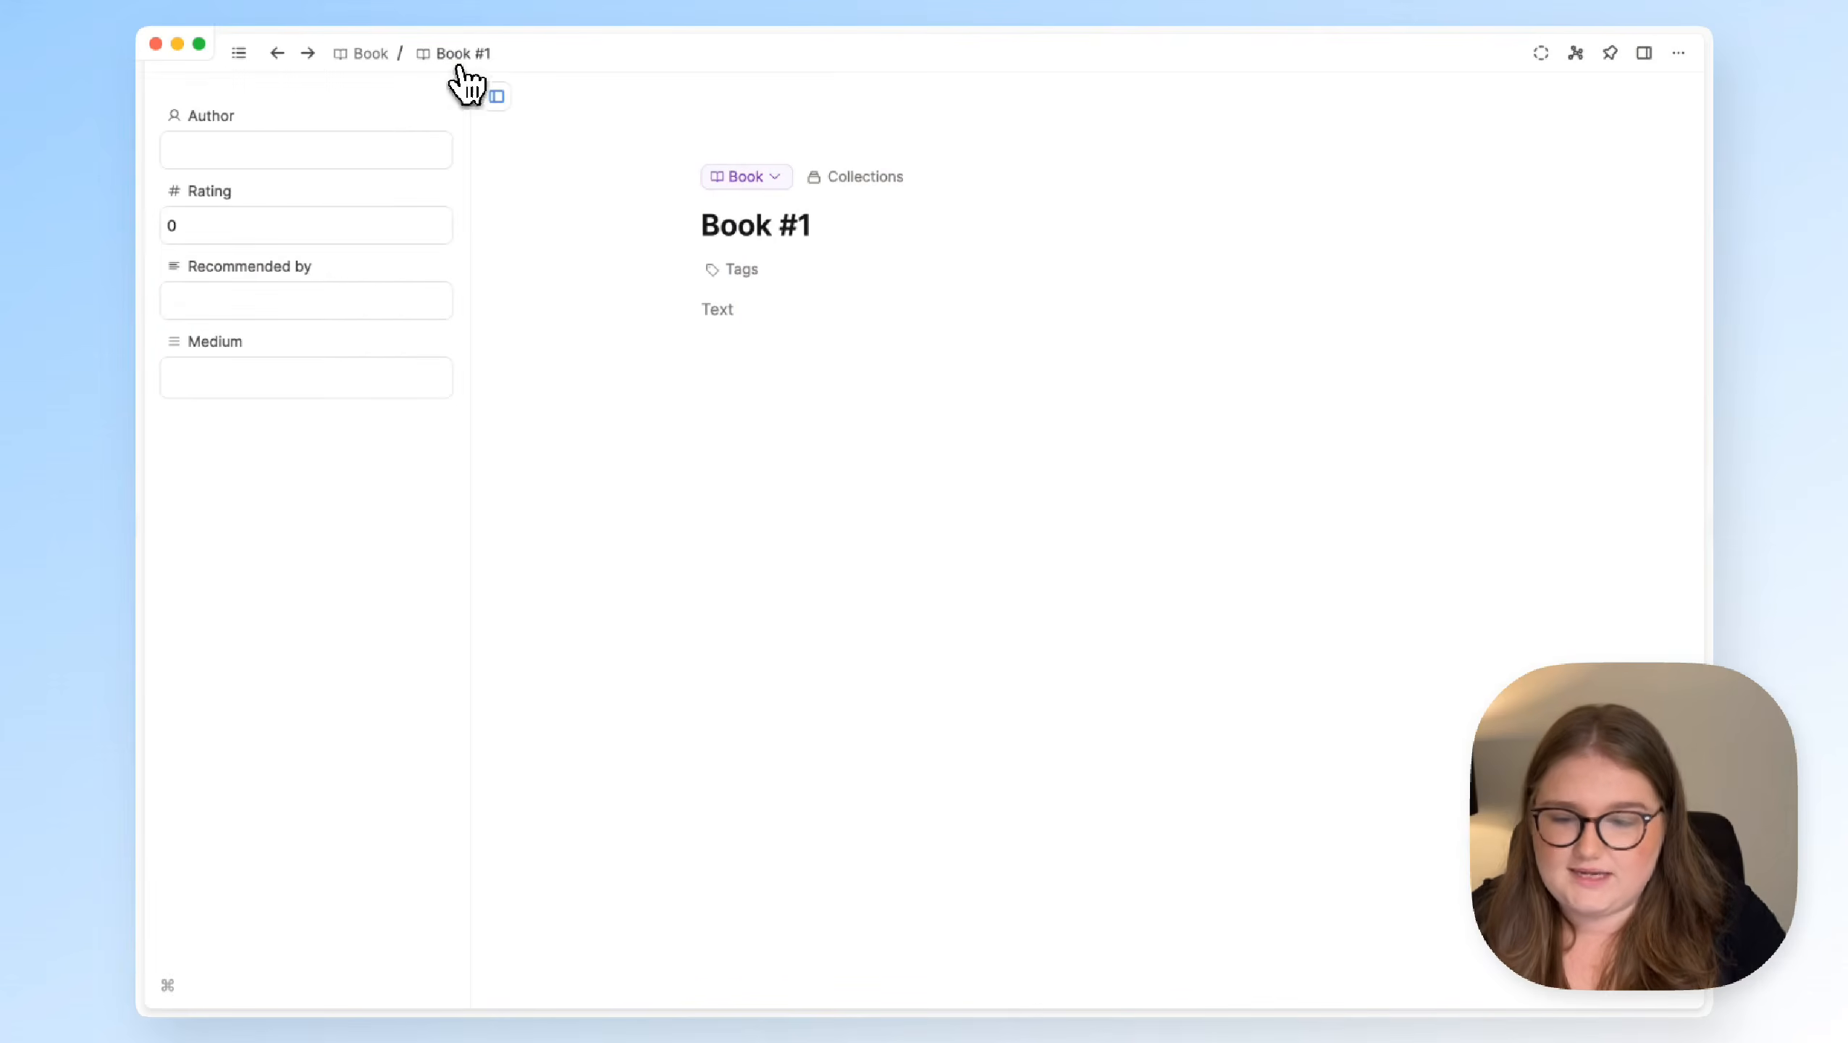
click(334, 295)
text(@Jam)
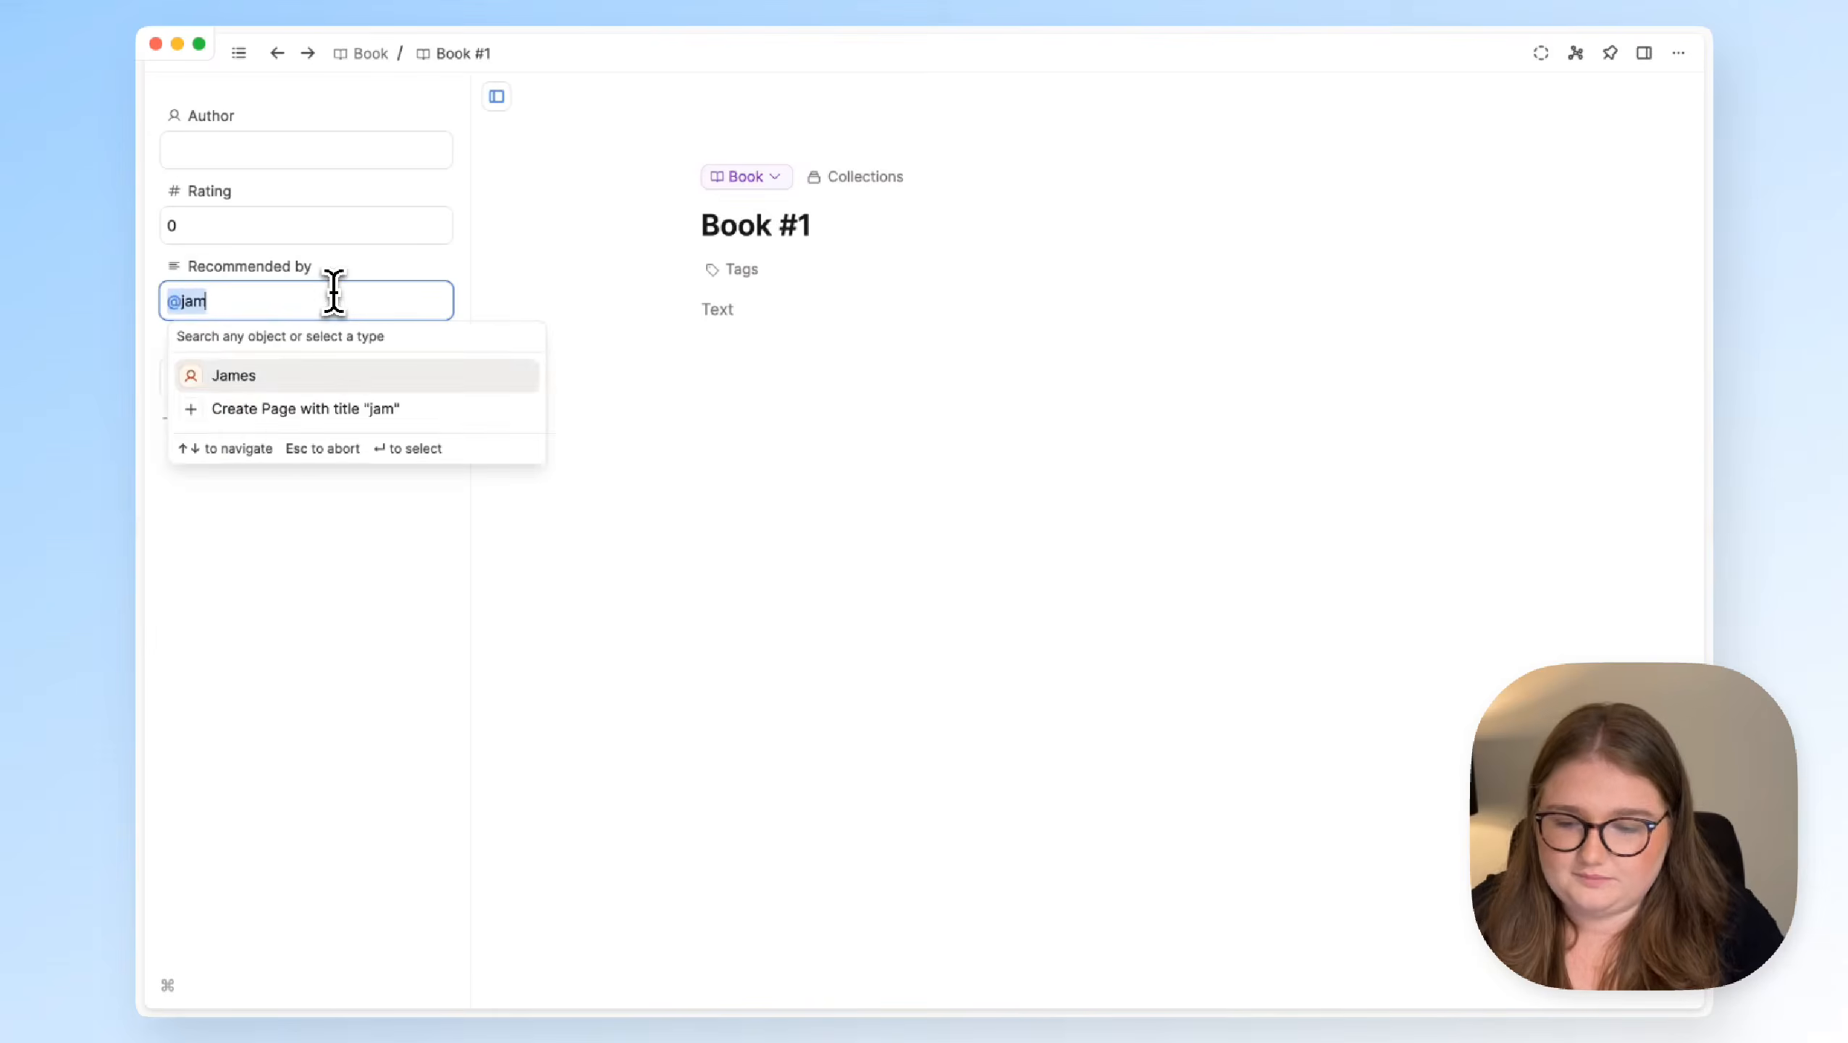
key(Return)
Set the book's Rating to 5, retitle it Fall of Giants and write "this was amazing!" as its text
click(293, 227)
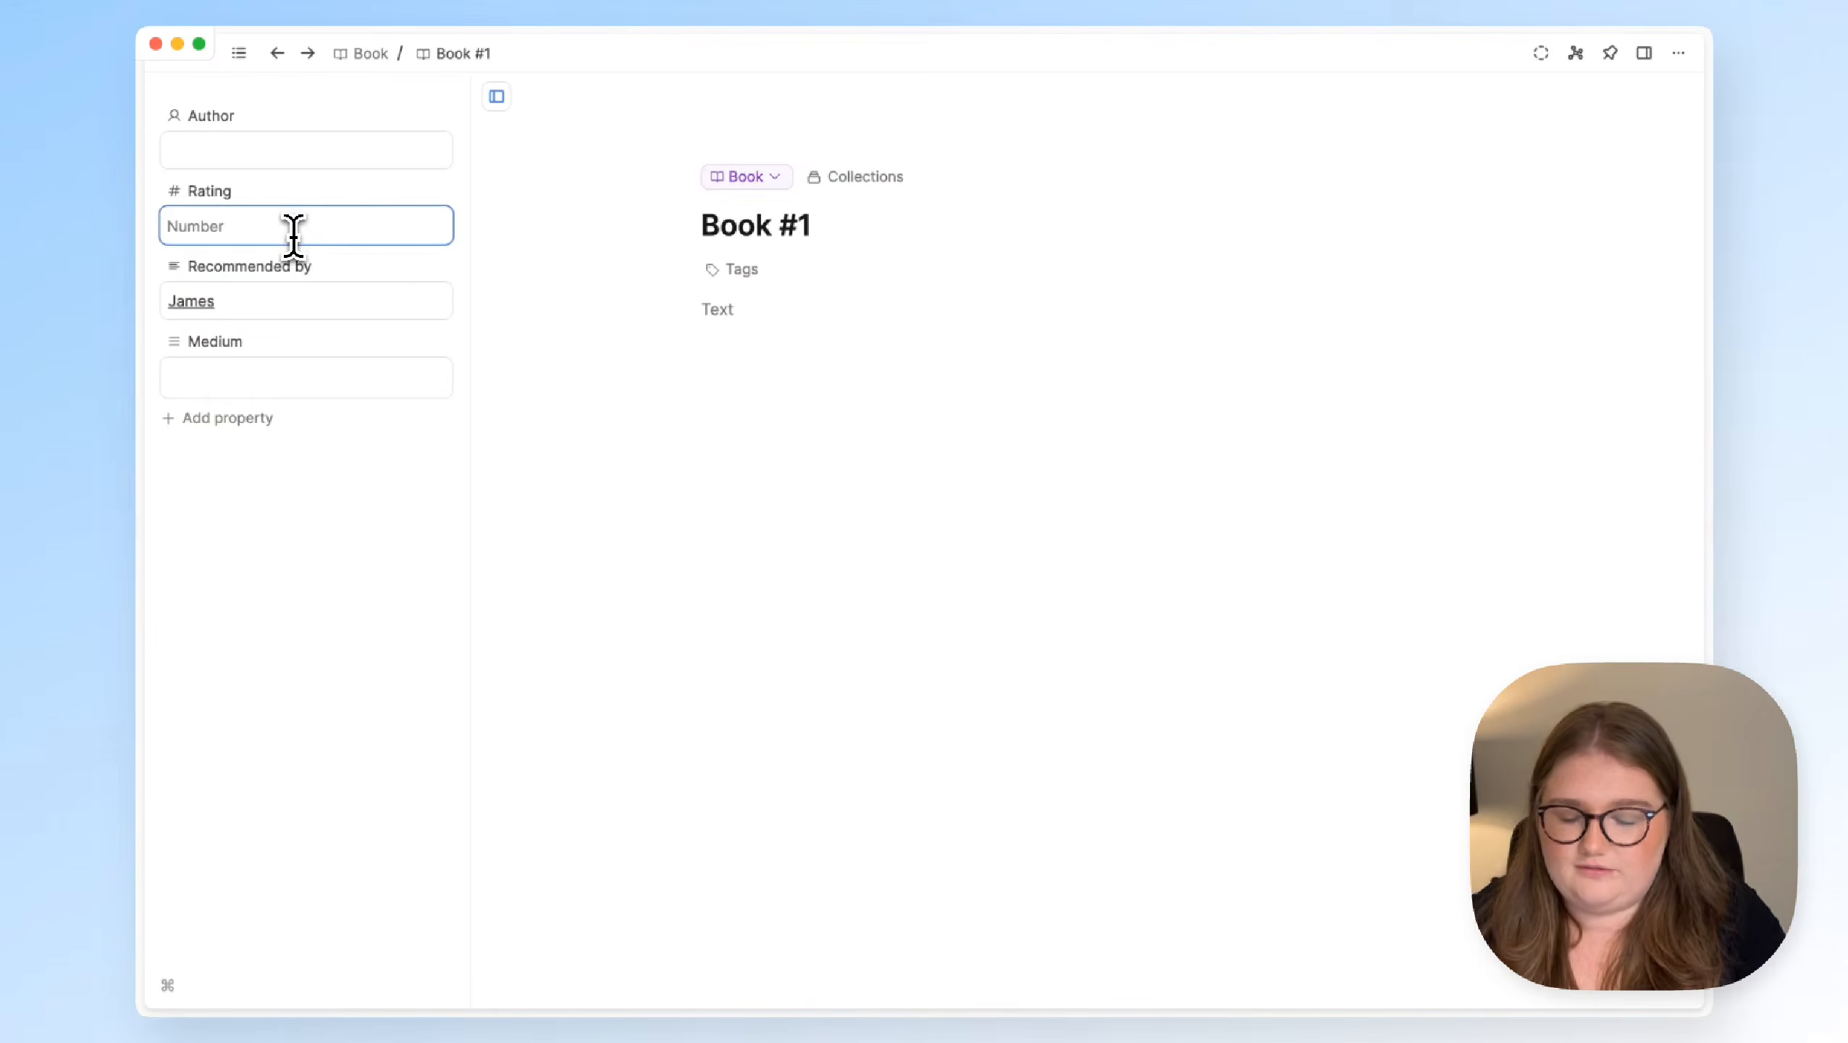
text(5)
triple_click(783, 219)
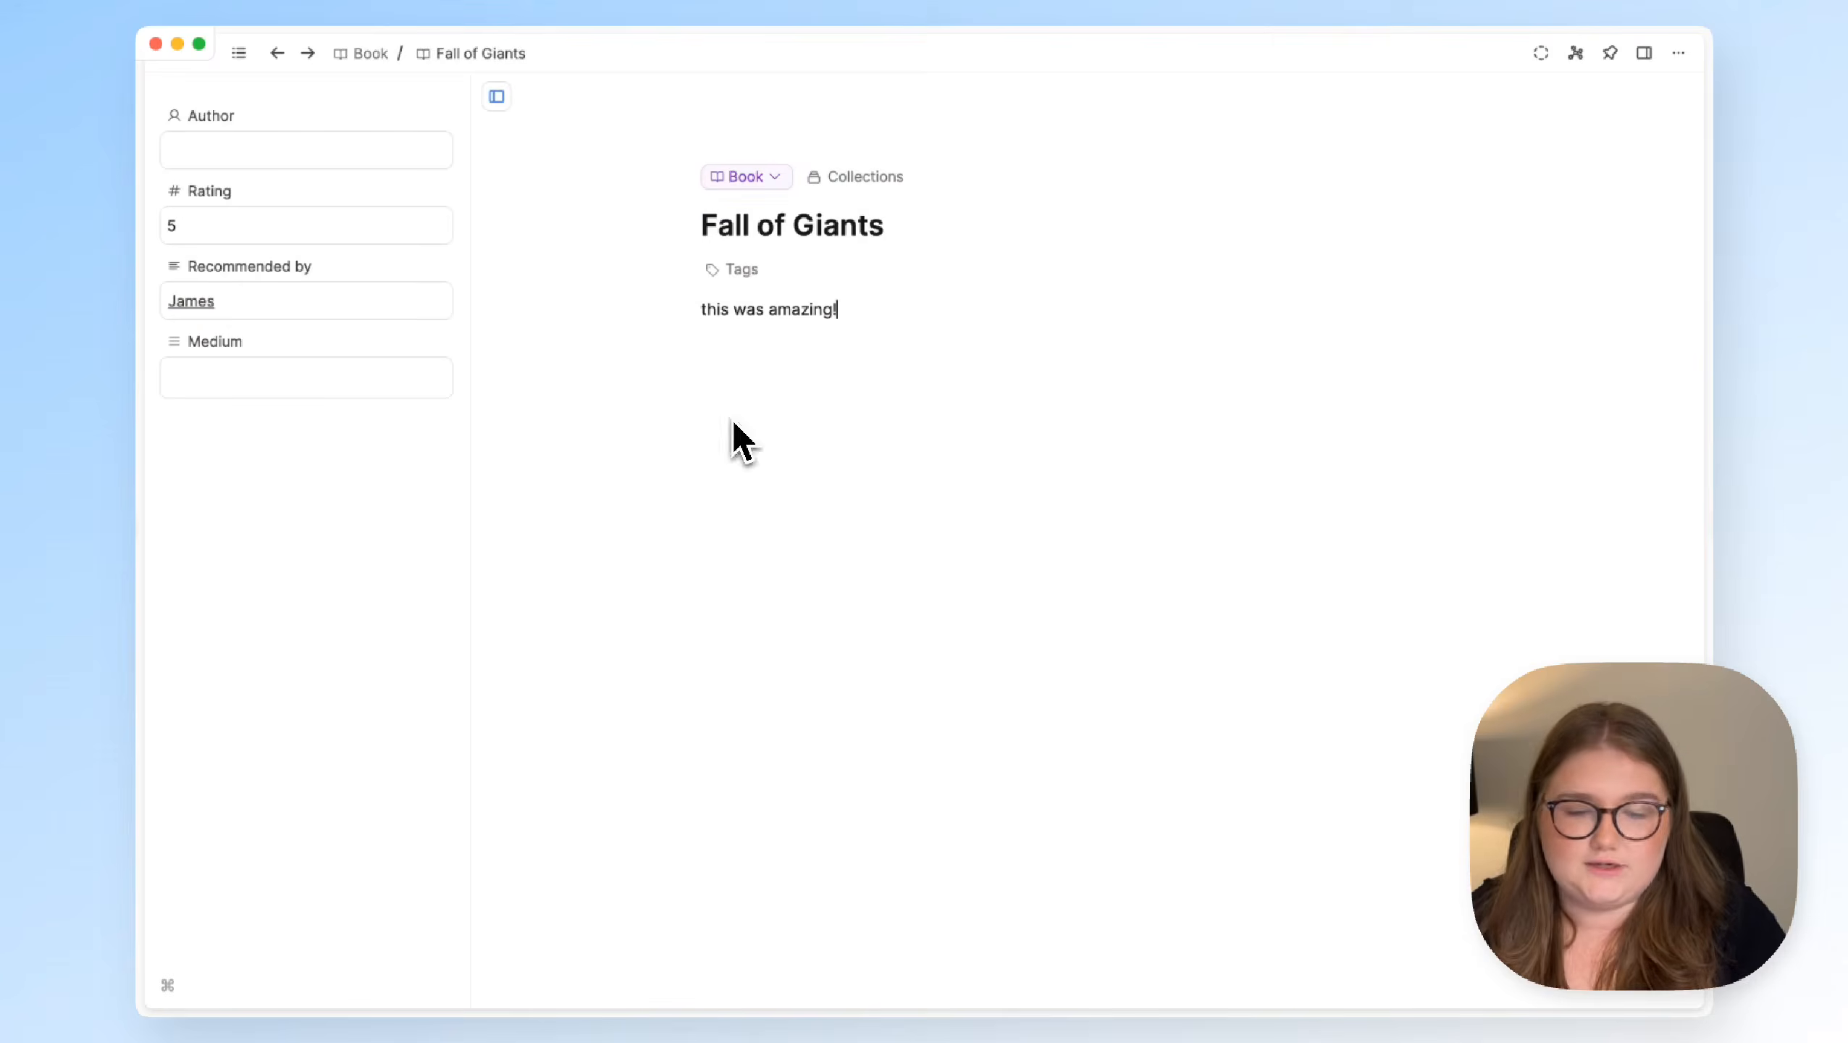
Open the recommending person's page and expand the Fall of Giants backlink to examine its details
click(192, 306)
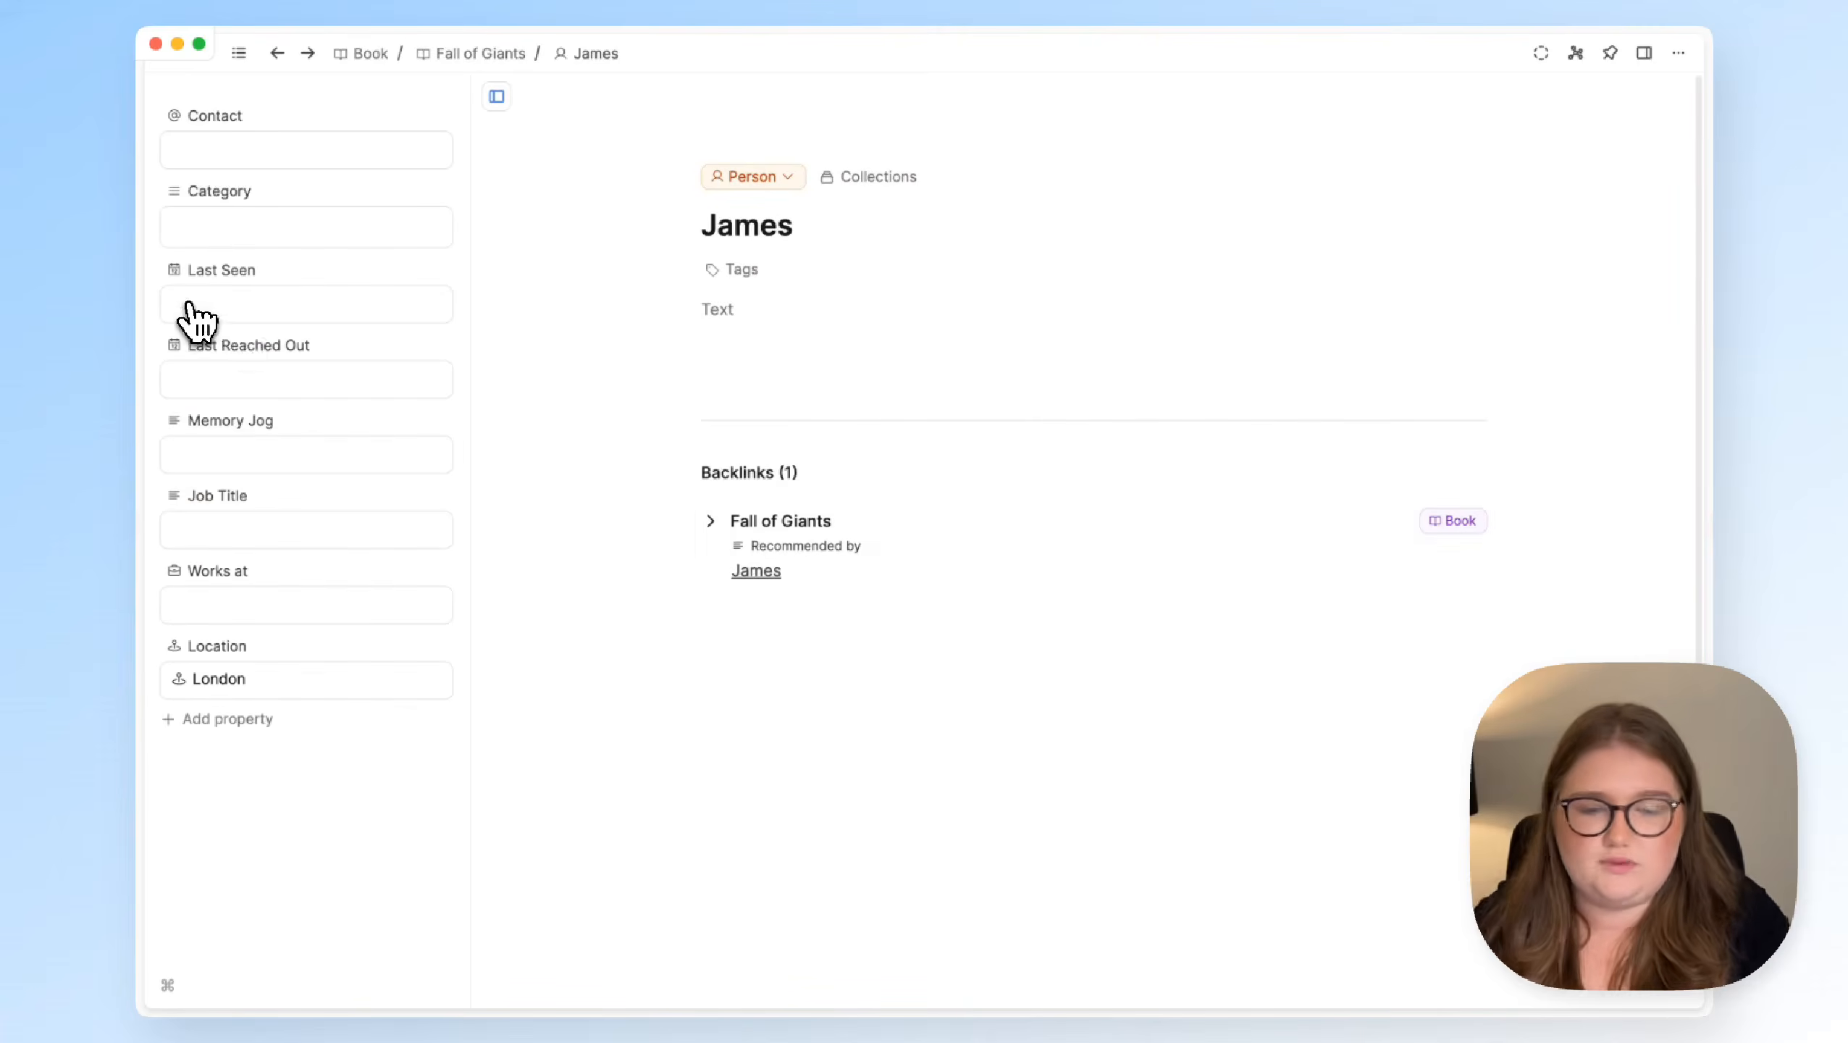
click(711, 523)
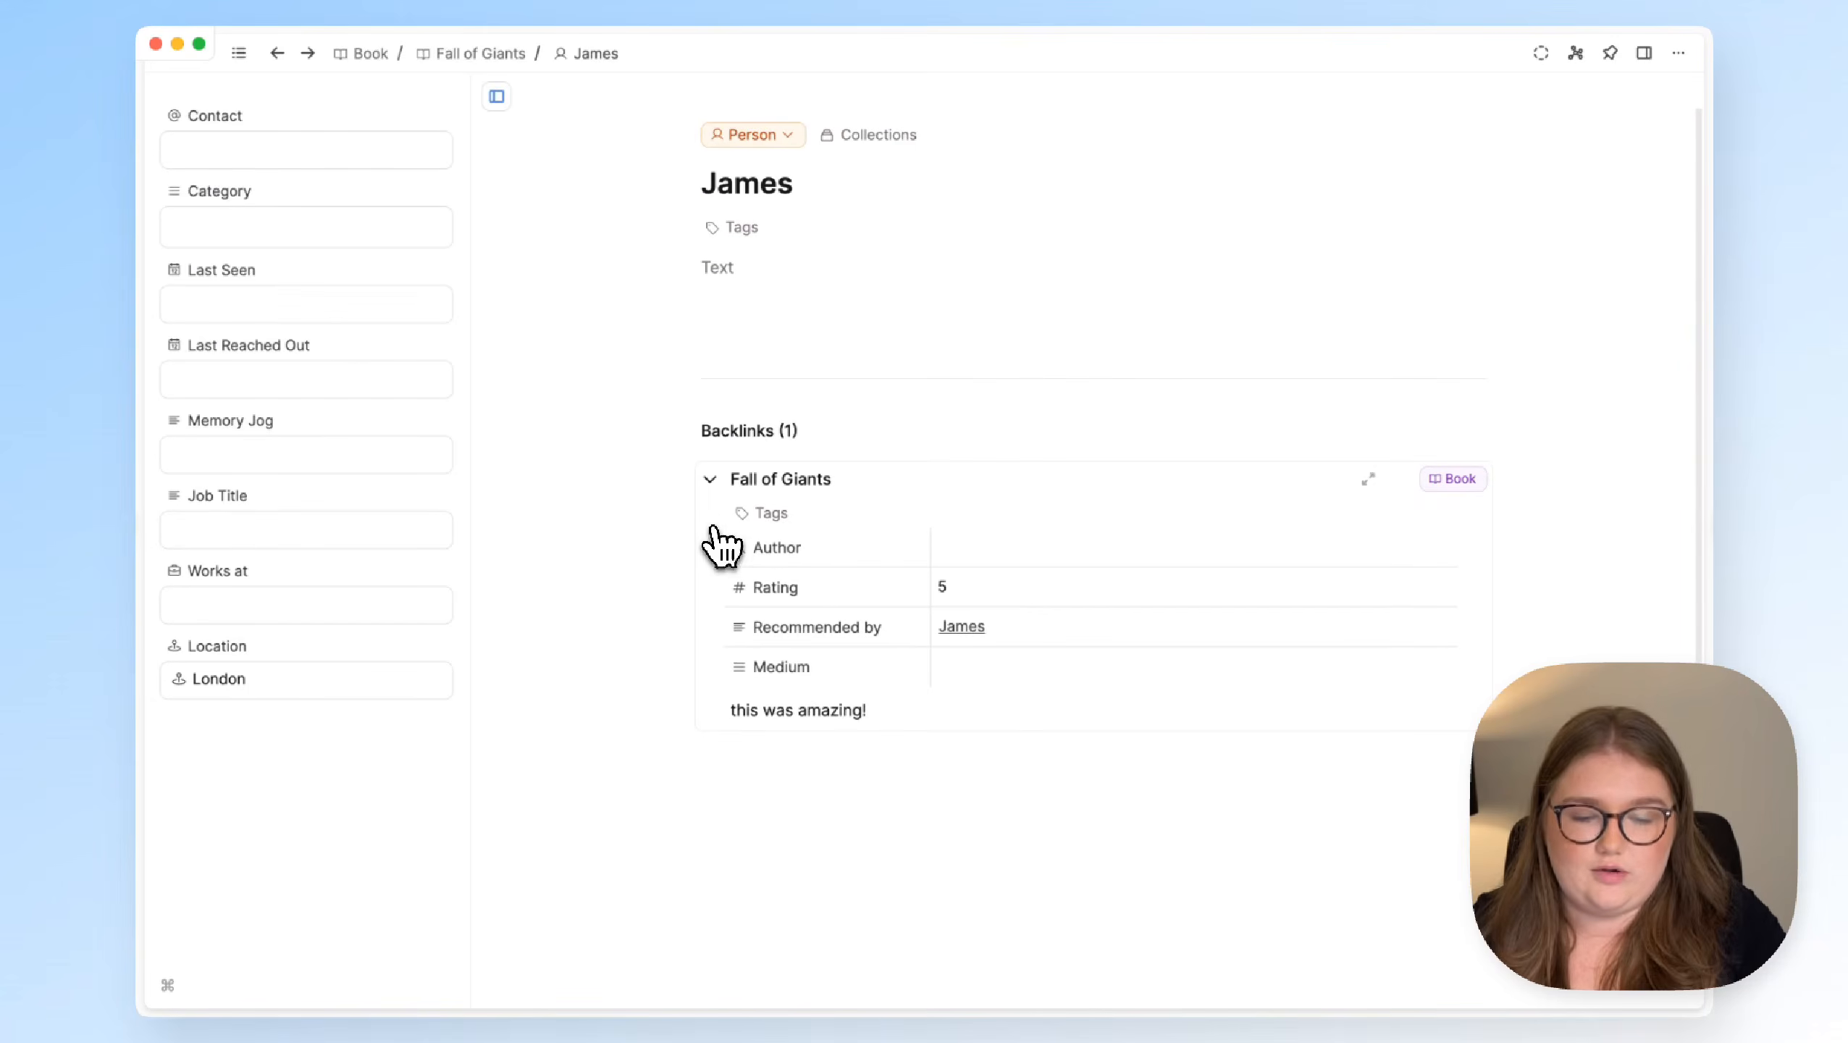
scroll(642, 721, up, 1)
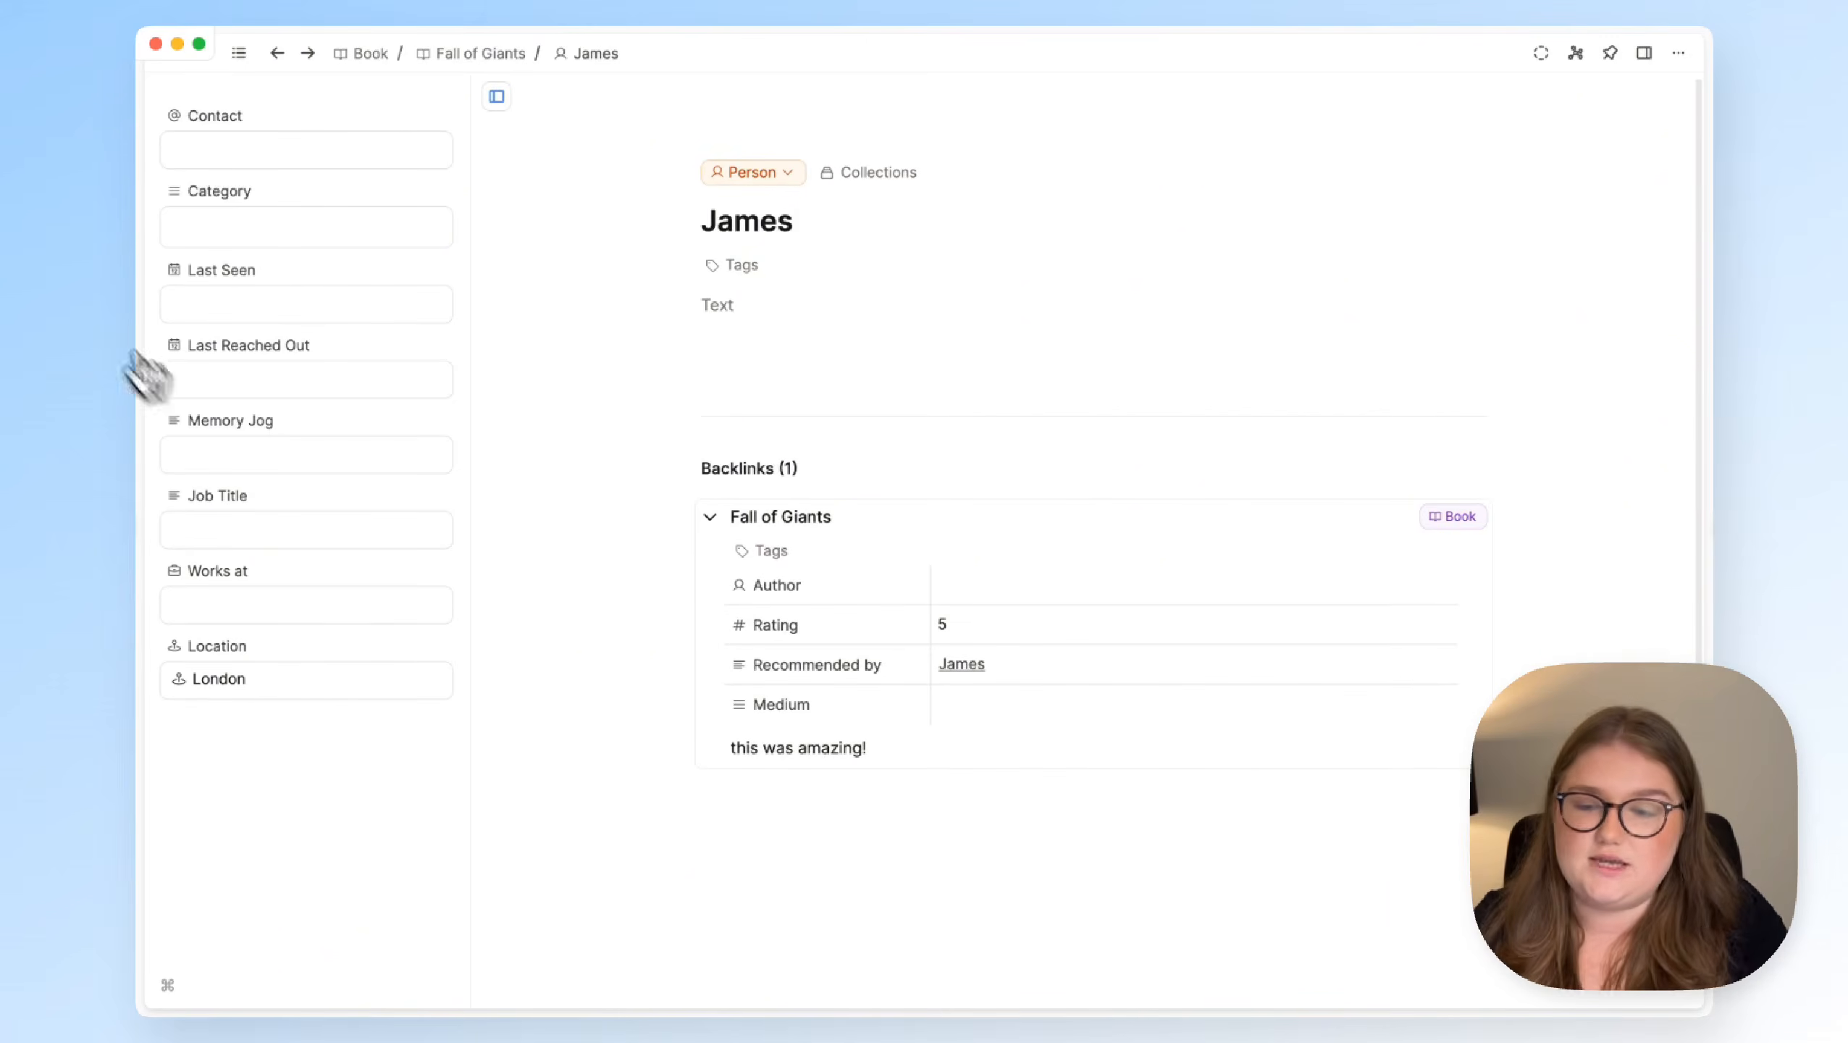
Review the people linked to the Capacities organization through its backlinks and return to the Organizations overview
click(240, 55)
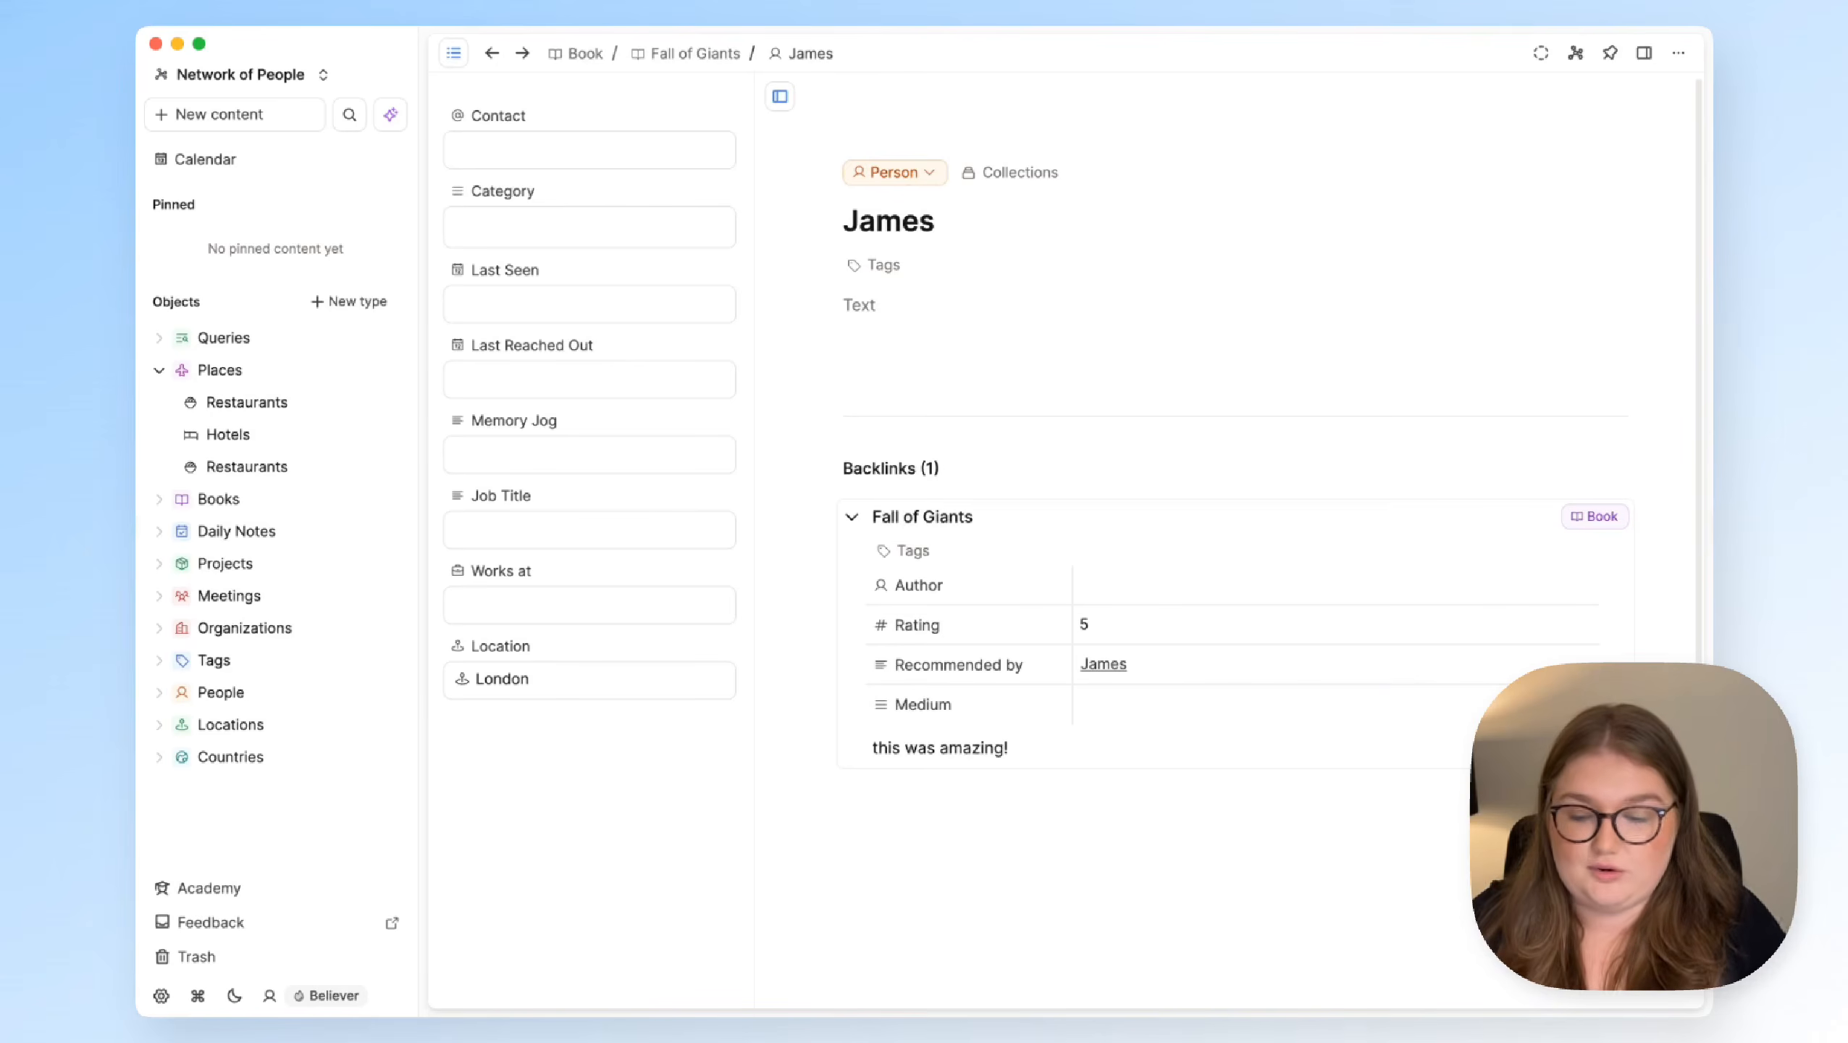
click(249, 629)
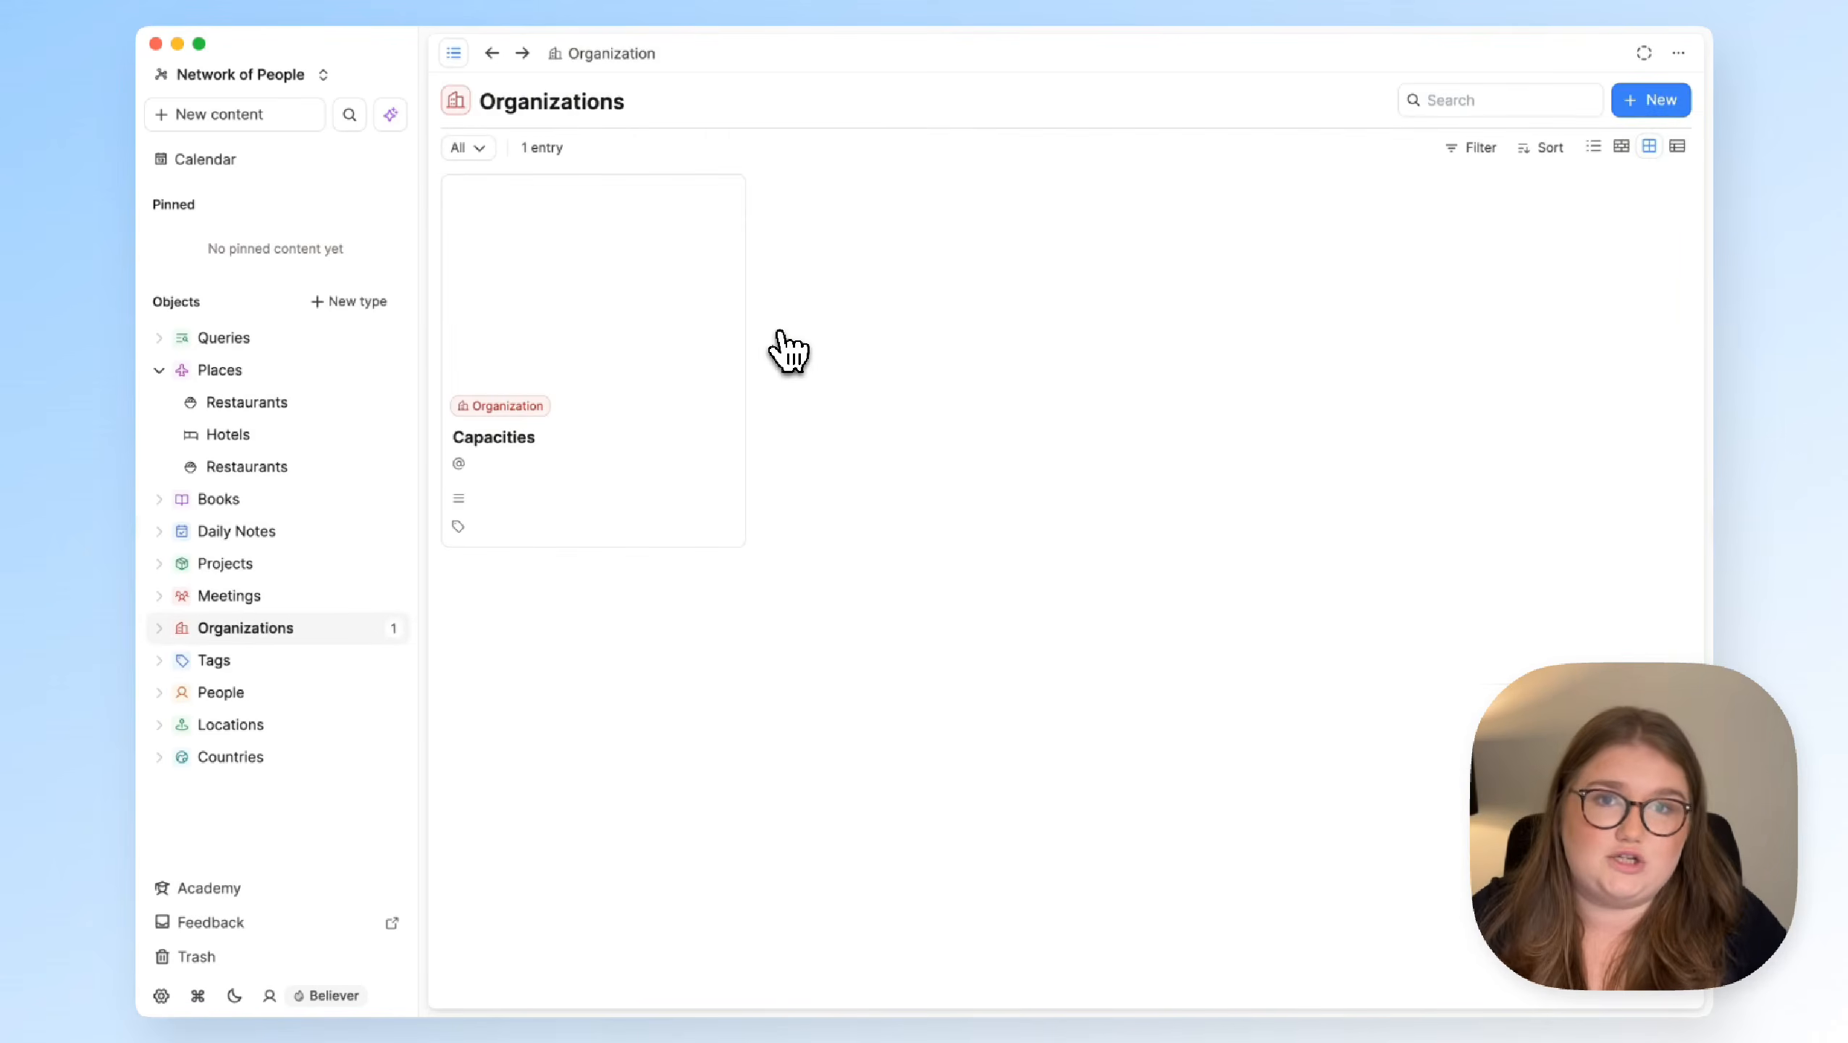
click(668, 317)
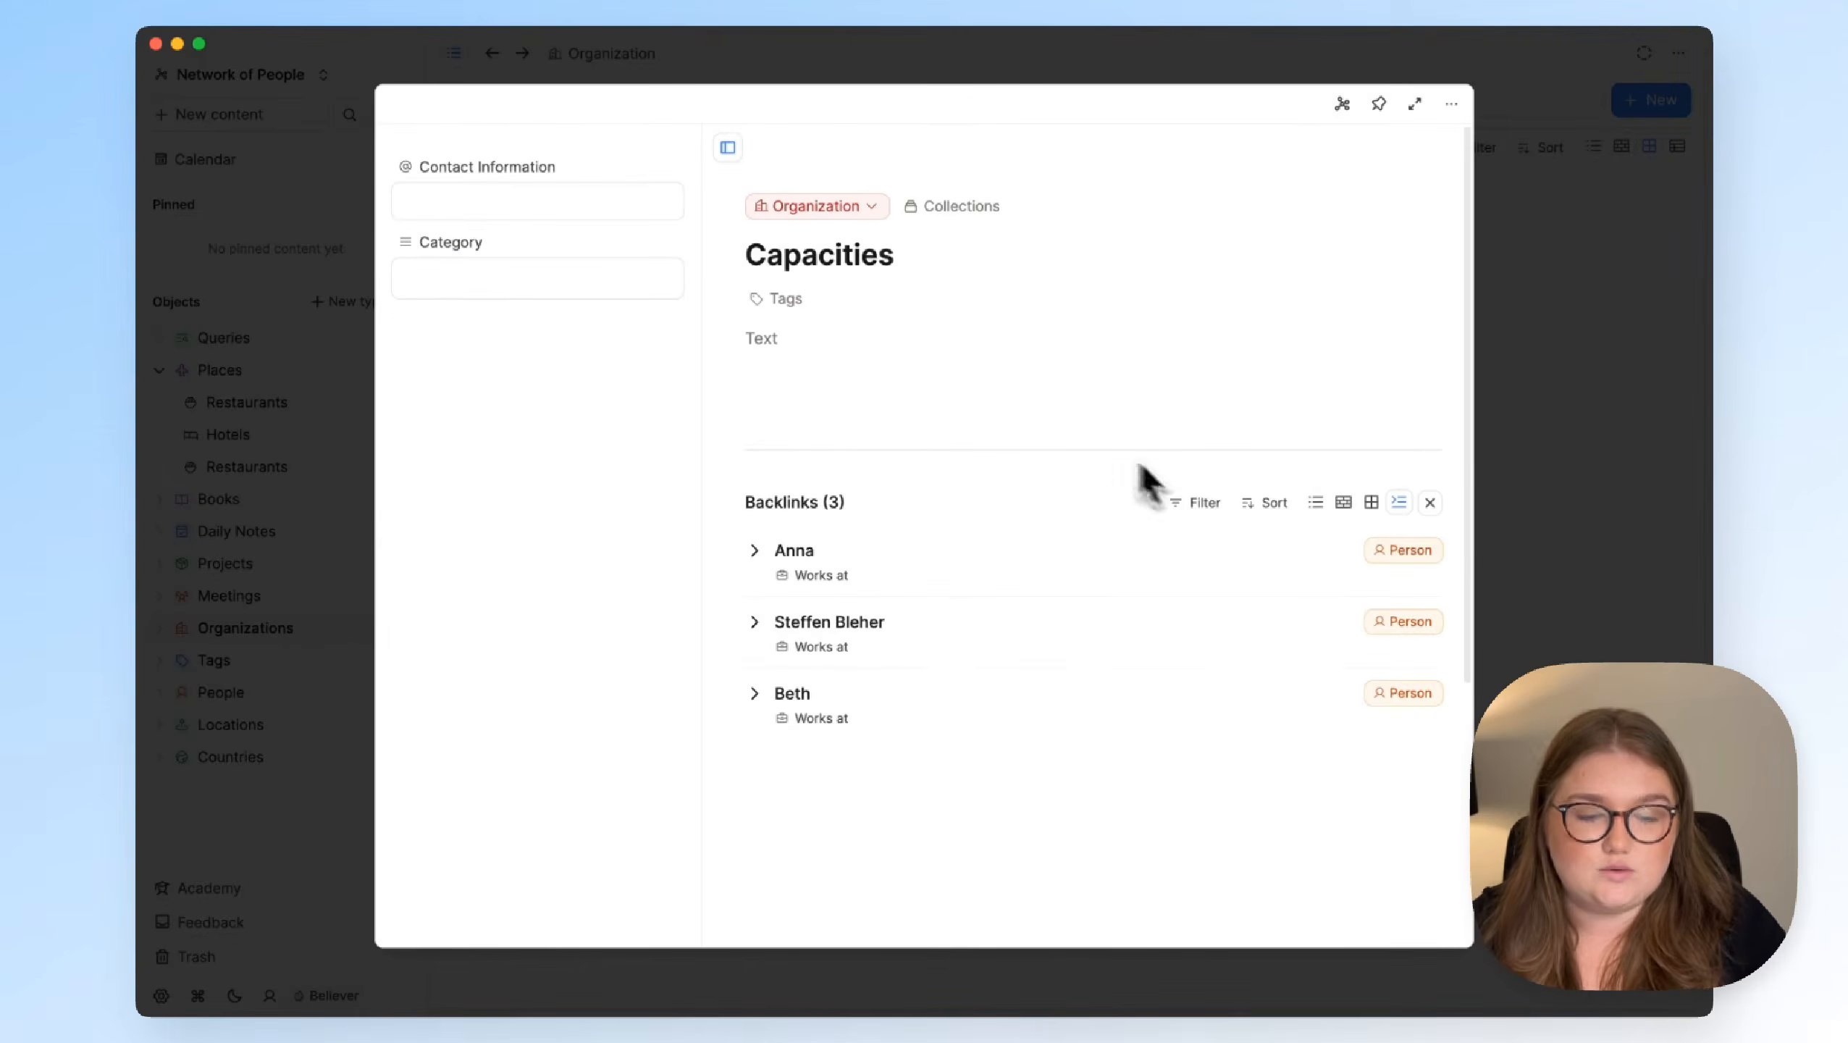
click(1563, 504)
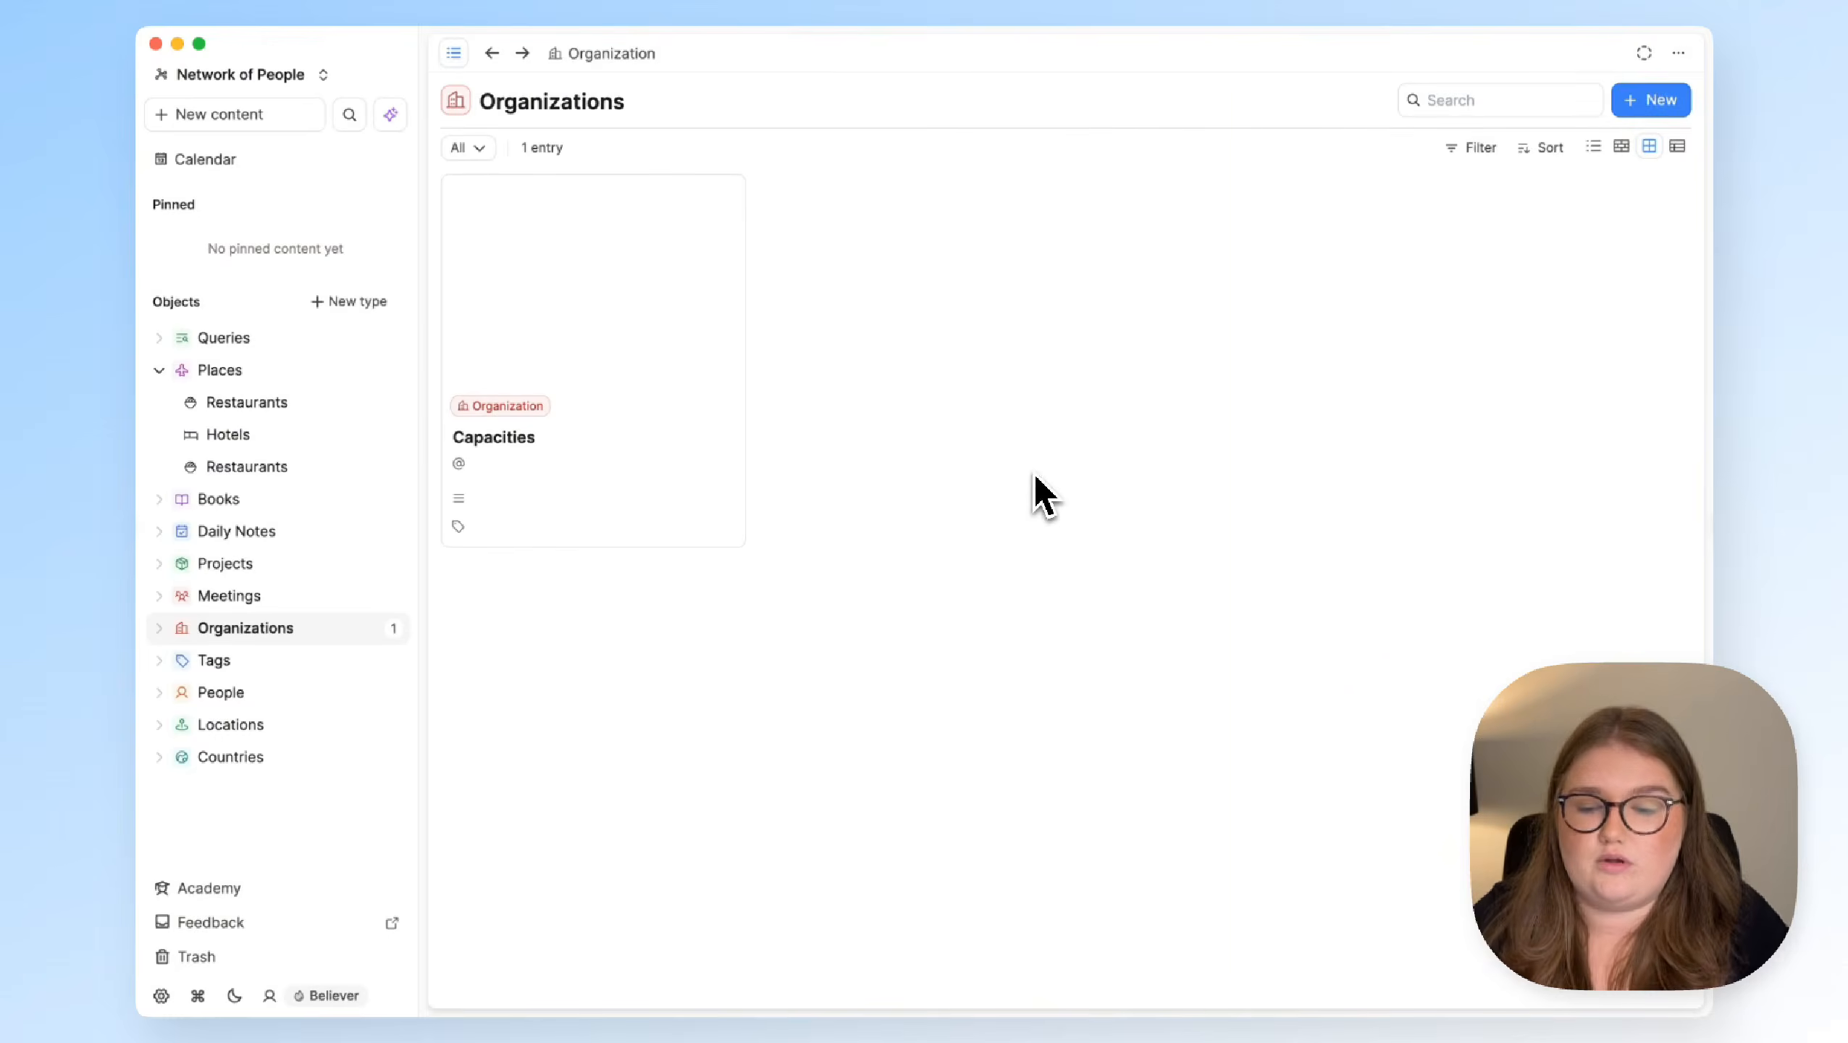